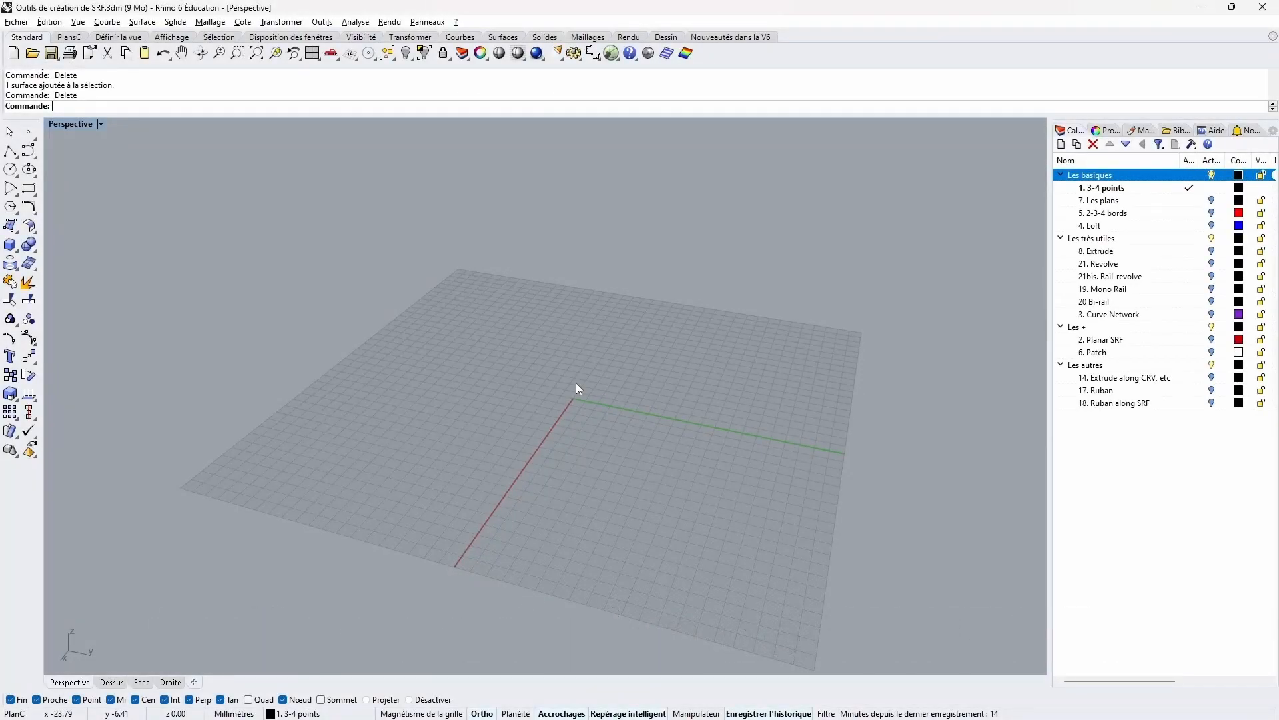
Keep the surface creation tools open as a floating palette and build a triangular surface from three corner points on the grid
left_click(11, 227)
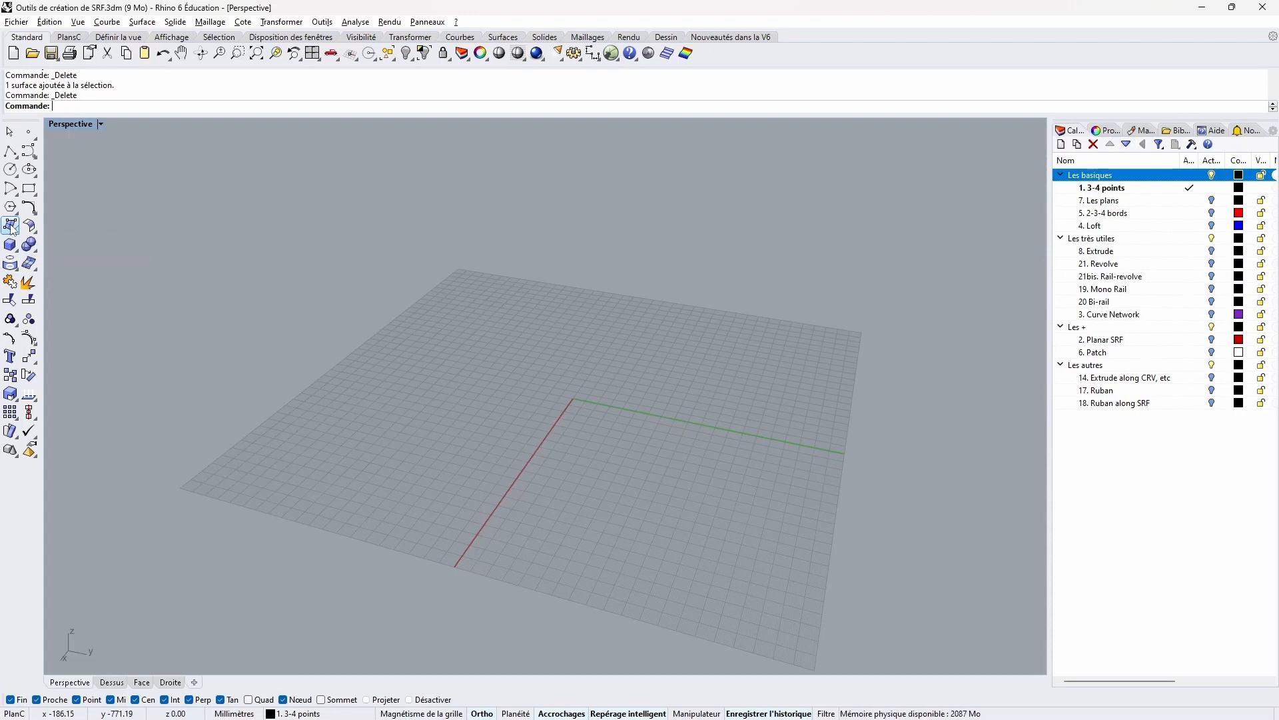
left_click_drag(74, 218, 127, 419)
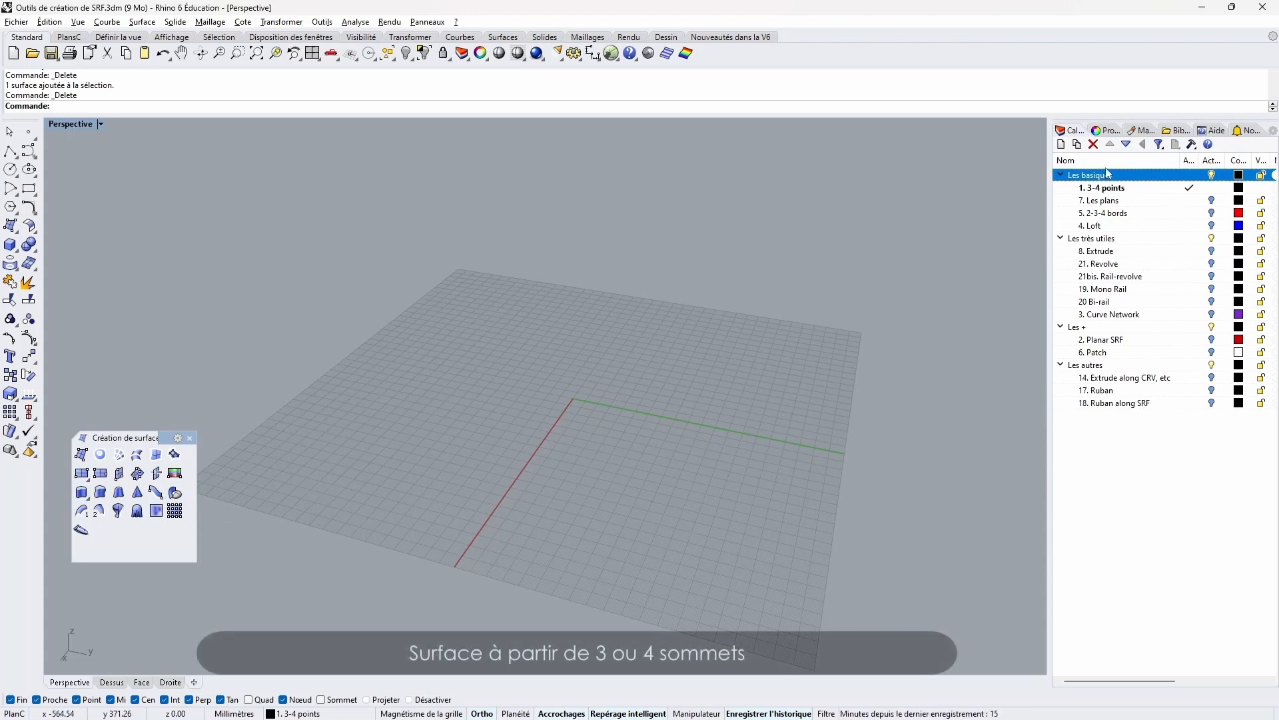
left_click(81, 456)
left_click(453, 367)
left_click(558, 322)
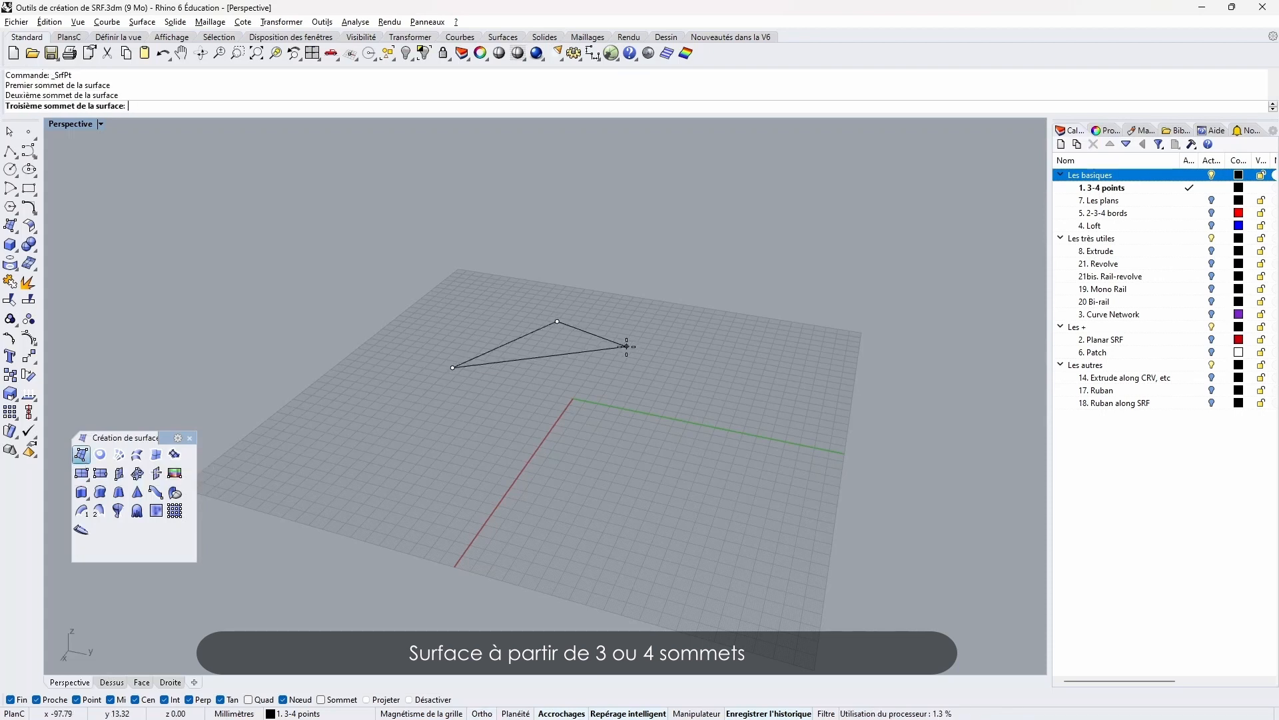
left_click(632, 356)
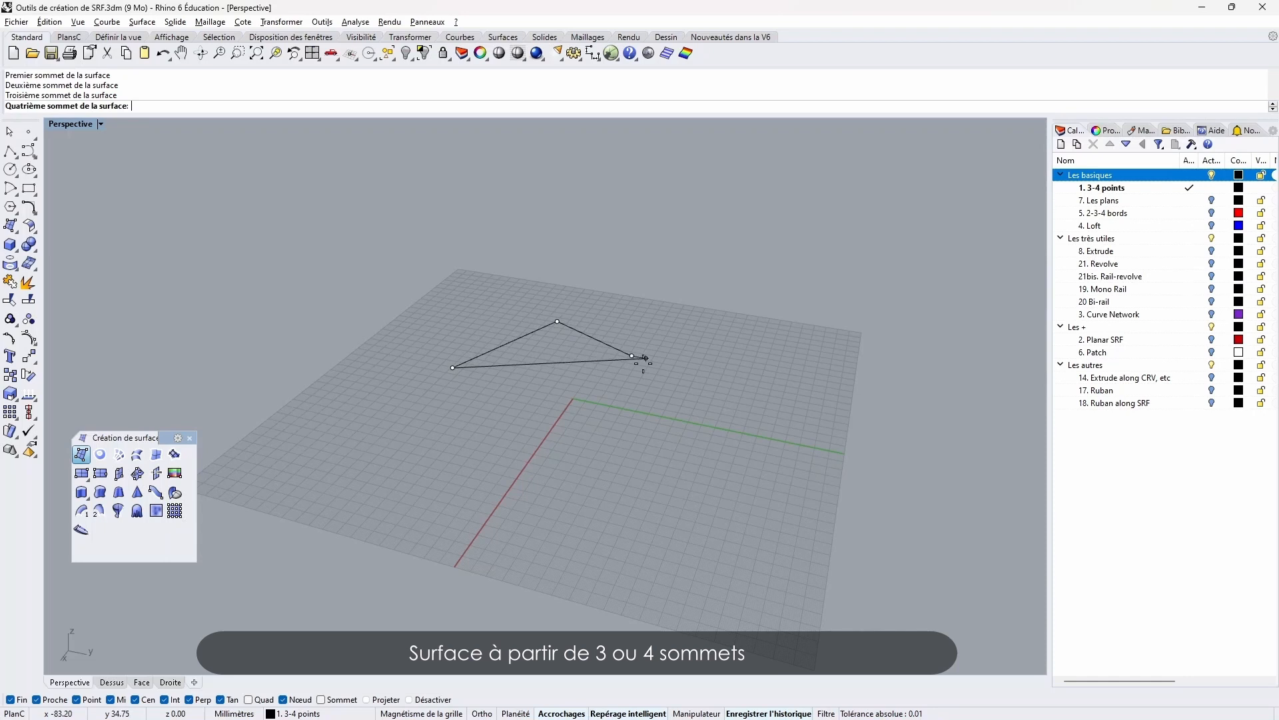
key("Return")
Create a flat four-sided surface from four corner points on the grid, beside the triangular surface
right_click_drag(573, 409, 629, 441)
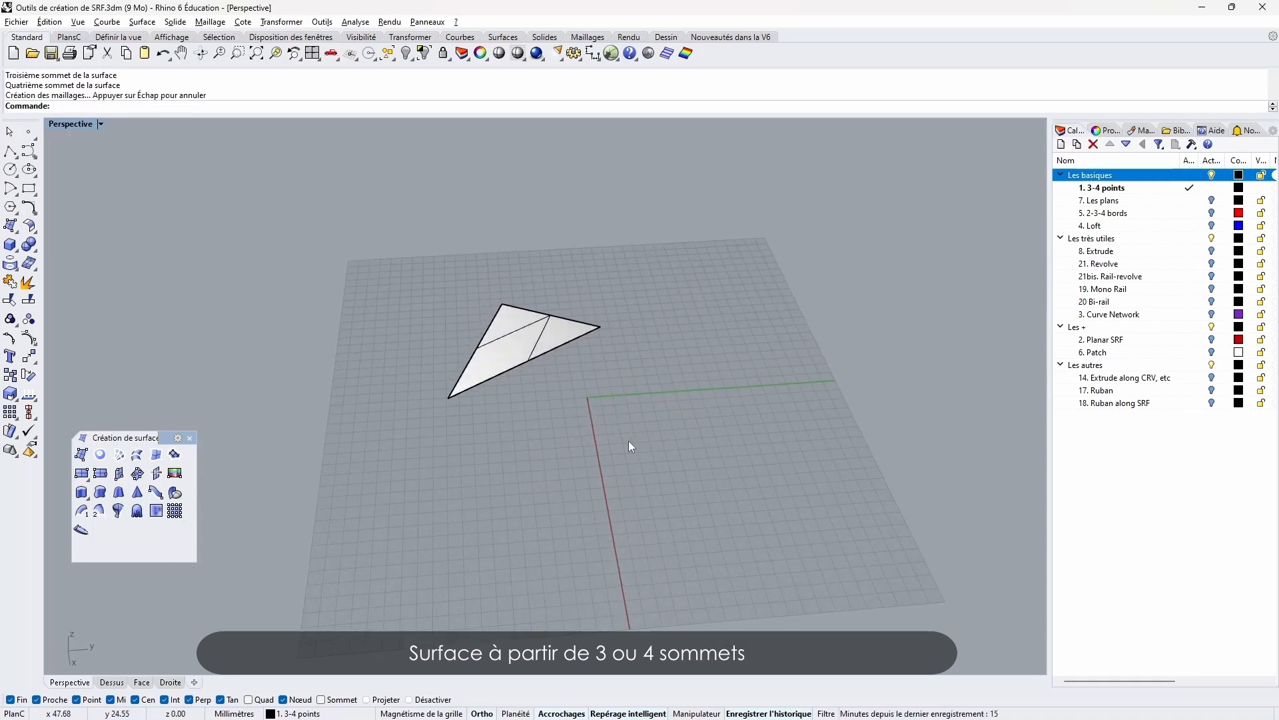
right_click(630, 441)
left_click(567, 444)
left_click(647, 382)
left_click(768, 415)
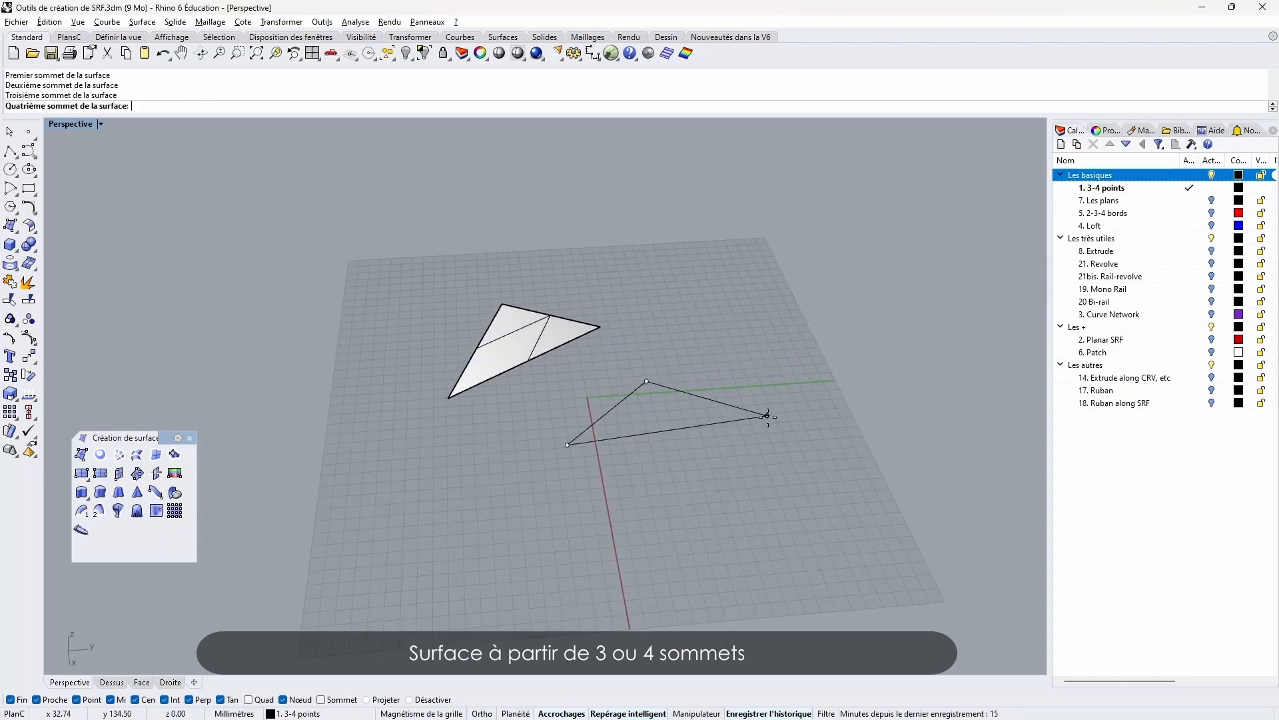
left_click(868, 546)
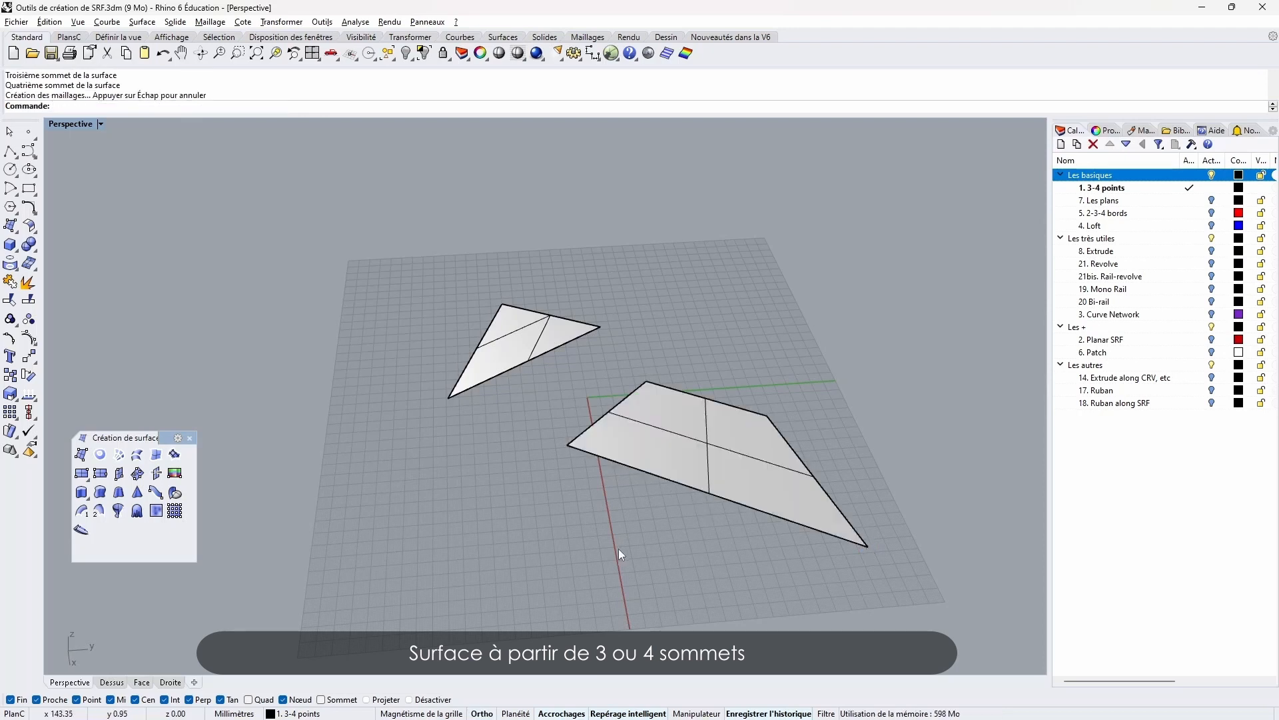
Create a warped surface from three corner points on the grid and a fourth corner raised above it in the Face view
right_click_drag(618, 549, 589, 530)
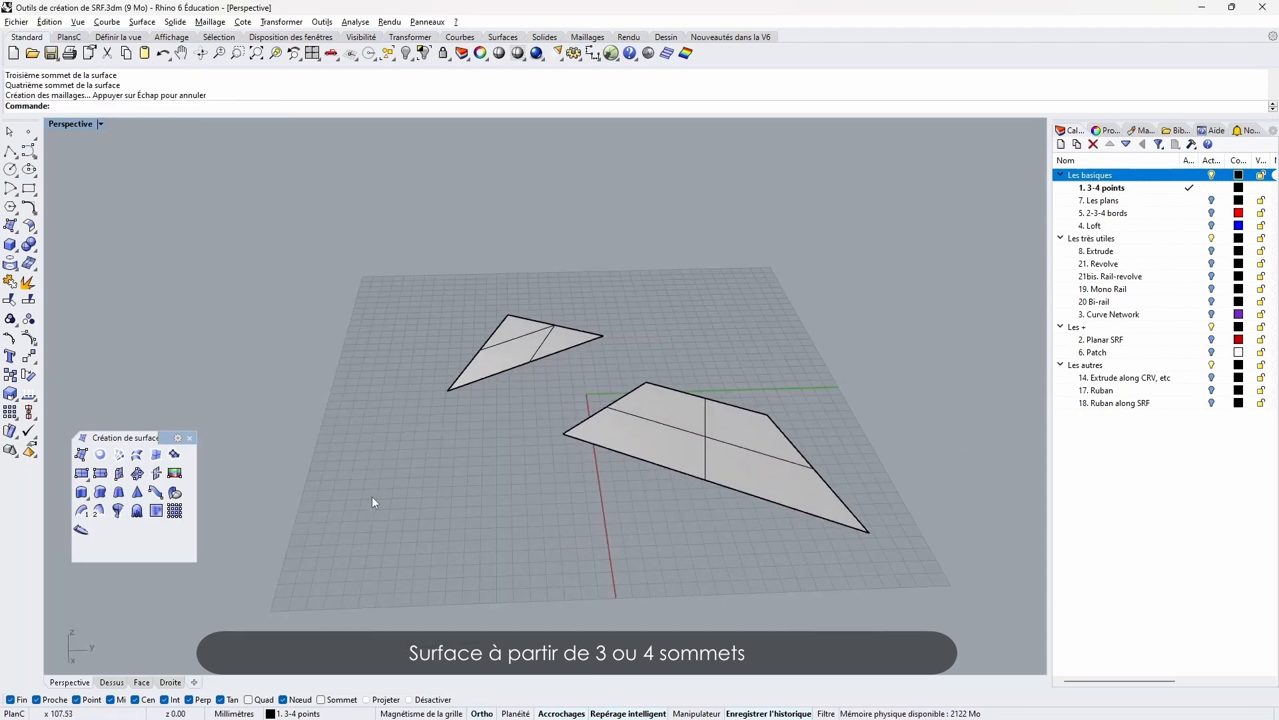
right_click(221, 478)
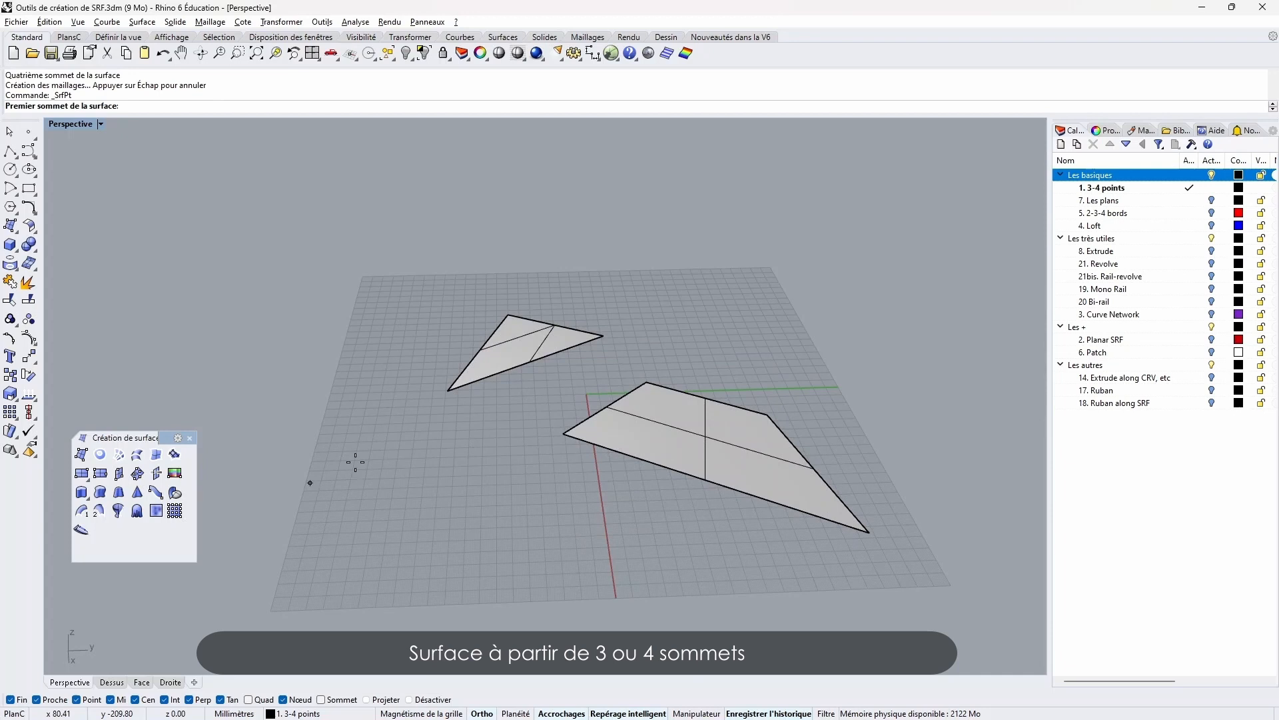
left_click(376, 445)
left_click(486, 439)
left_click(499, 532)
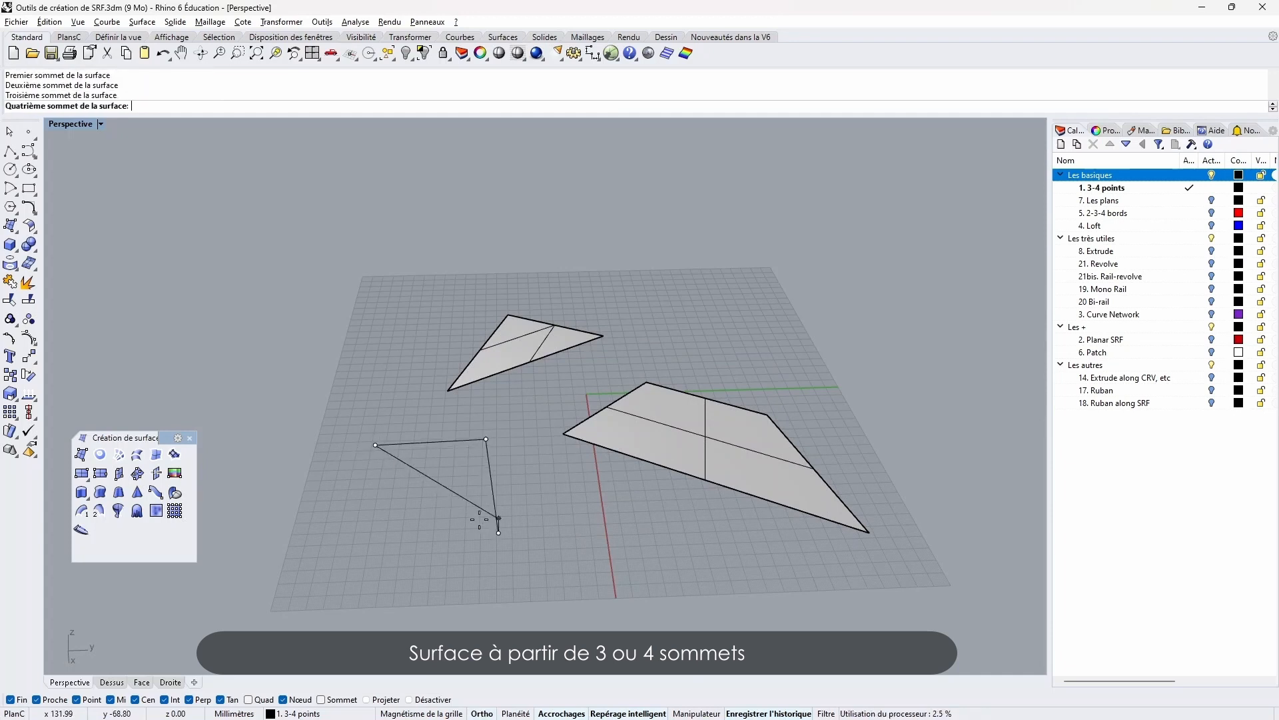
double_click(69, 124)
left_click(405, 500)
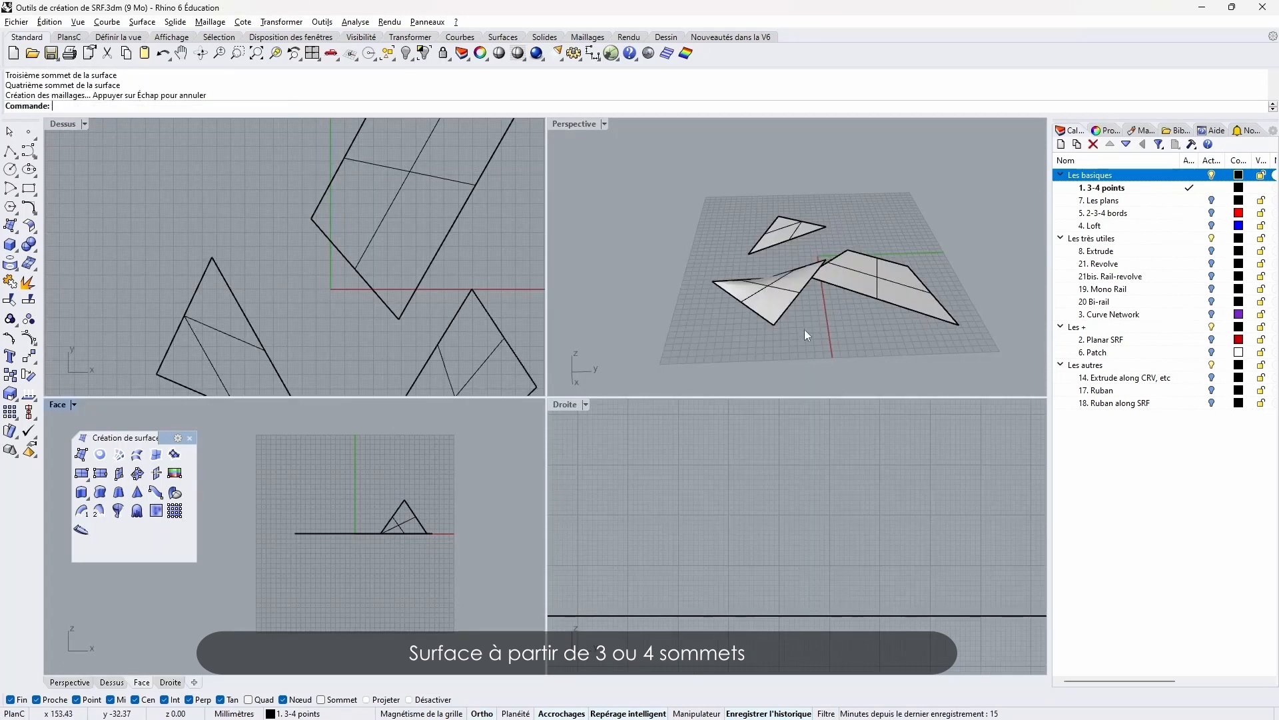
Apply environment map analysis to the three surfaces and compare their reflections from several angles in the maximized Perspective view
right_click_drag(805, 329, 1029, 297)
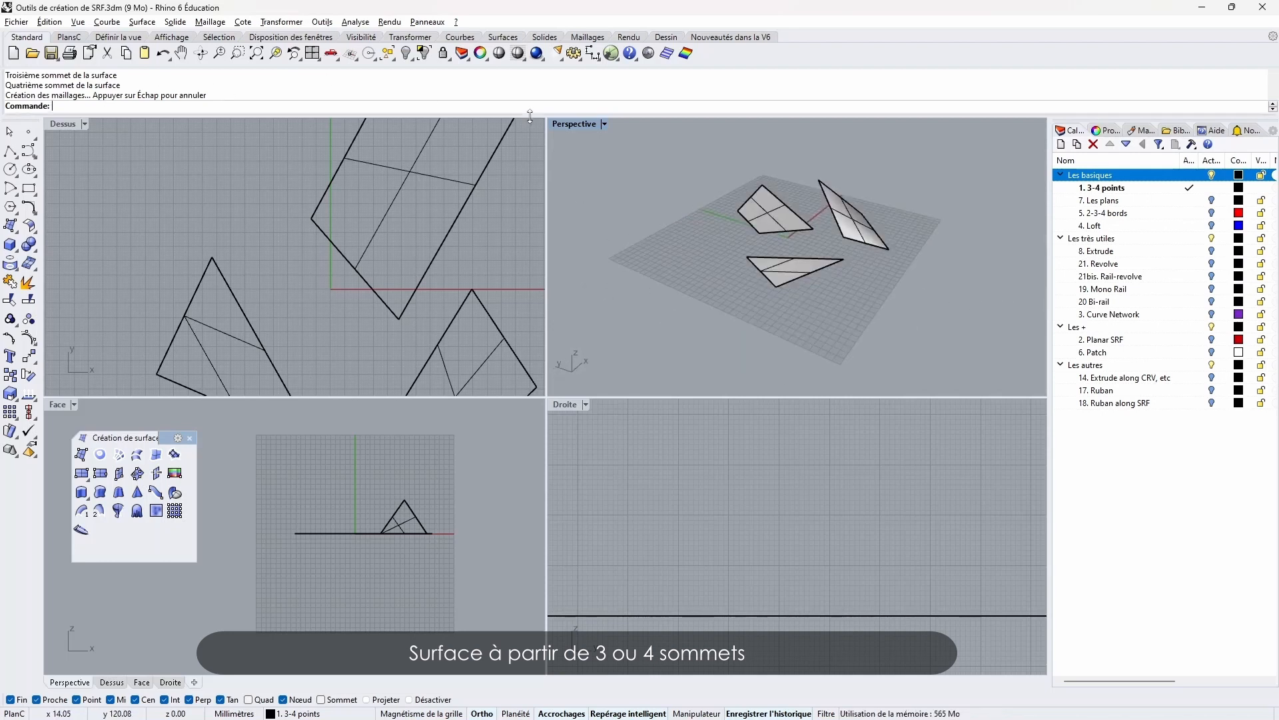
double_click(569, 126)
left_click_drag(716, 226, 410, 487)
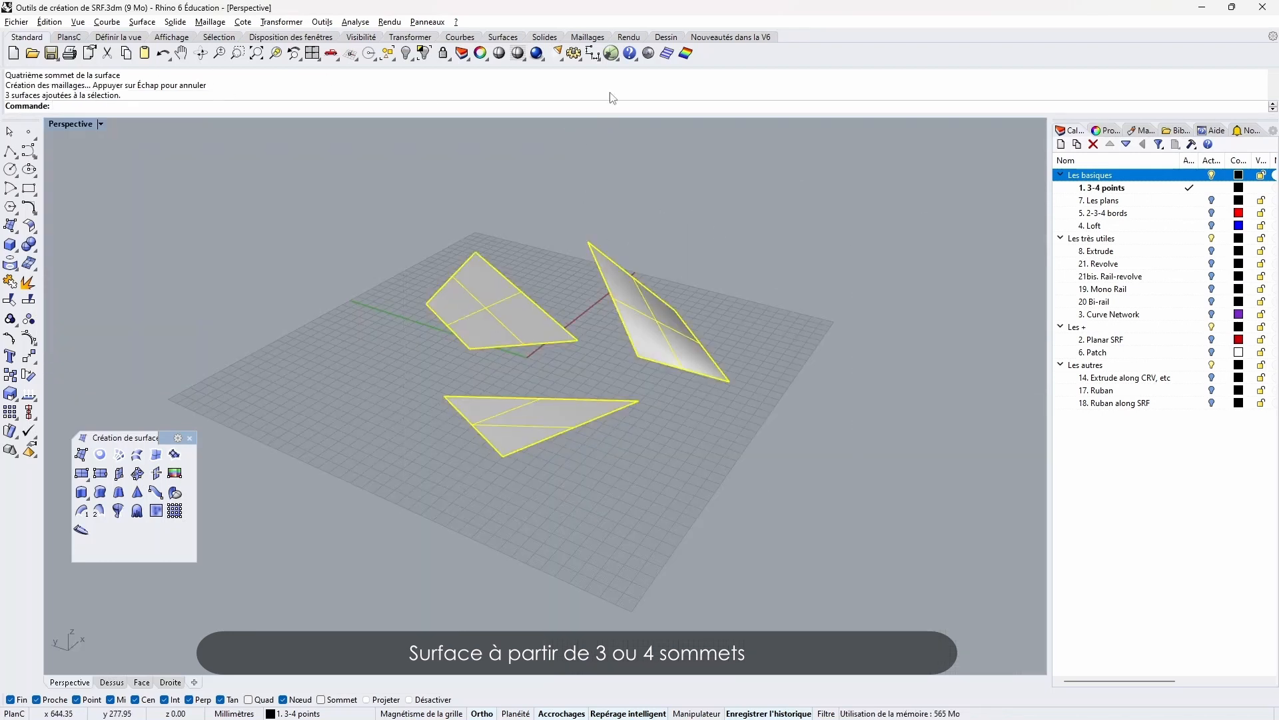
left_click(611, 53)
left_click(782, 277)
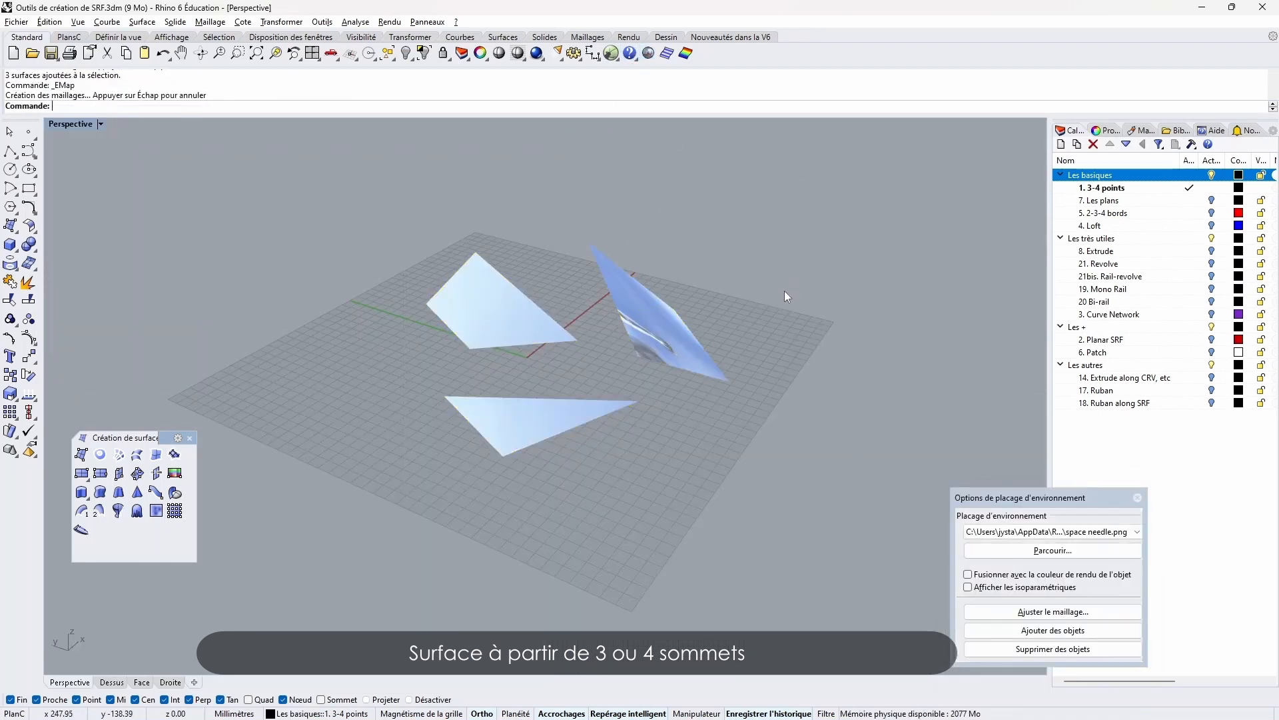
right_click_drag(785, 290, 430, 315)
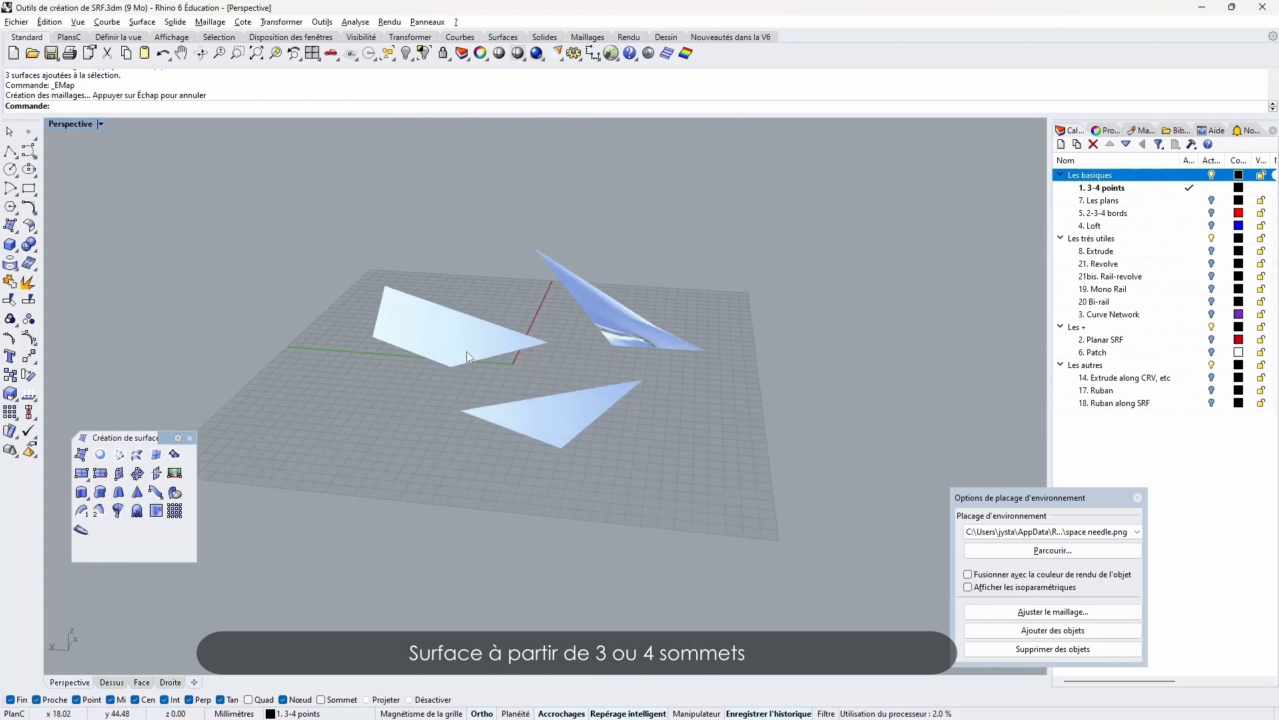
right_click_drag(638, 440, 494, 438)
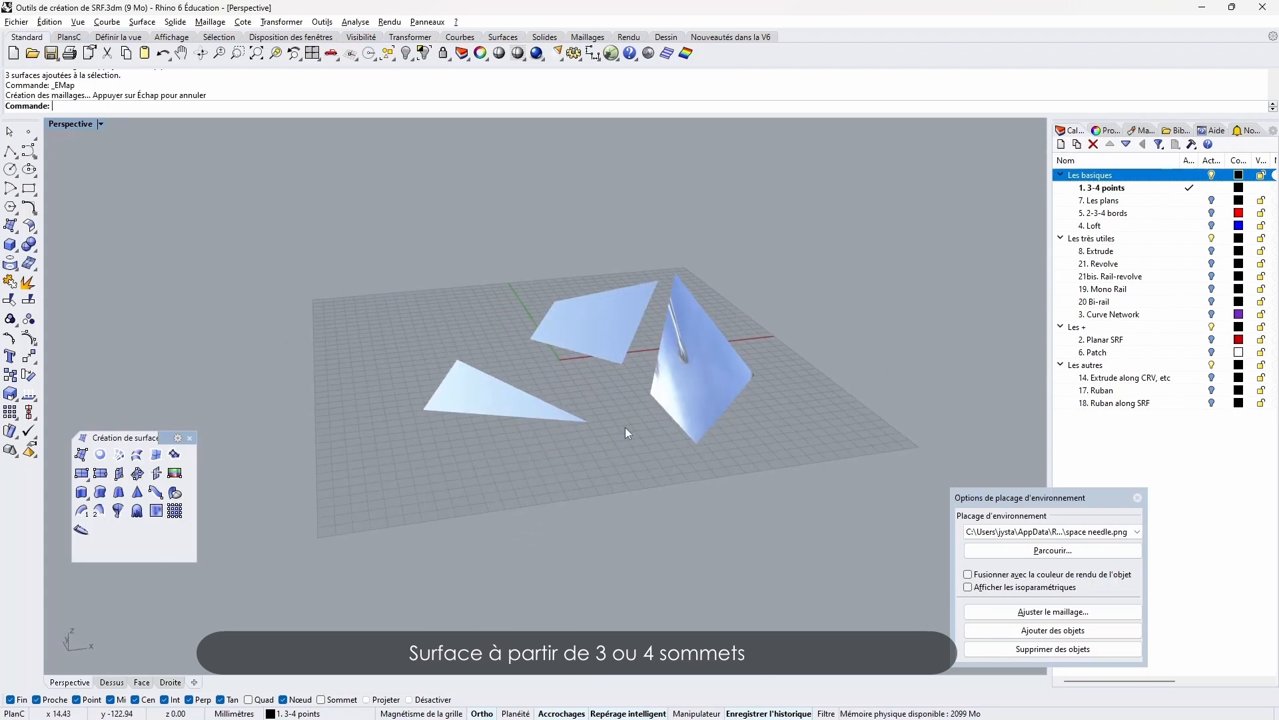
right_click_drag(625, 426, 654, 438)
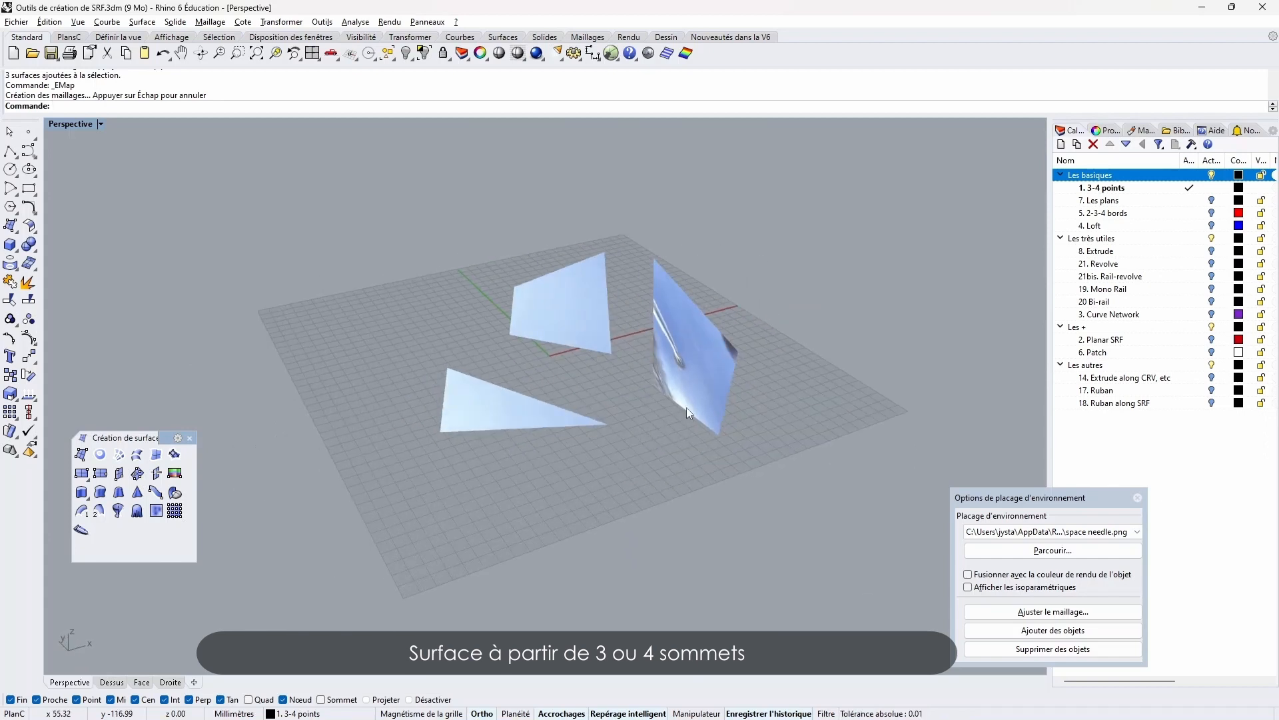
scroll(686, 407, "up", 2)
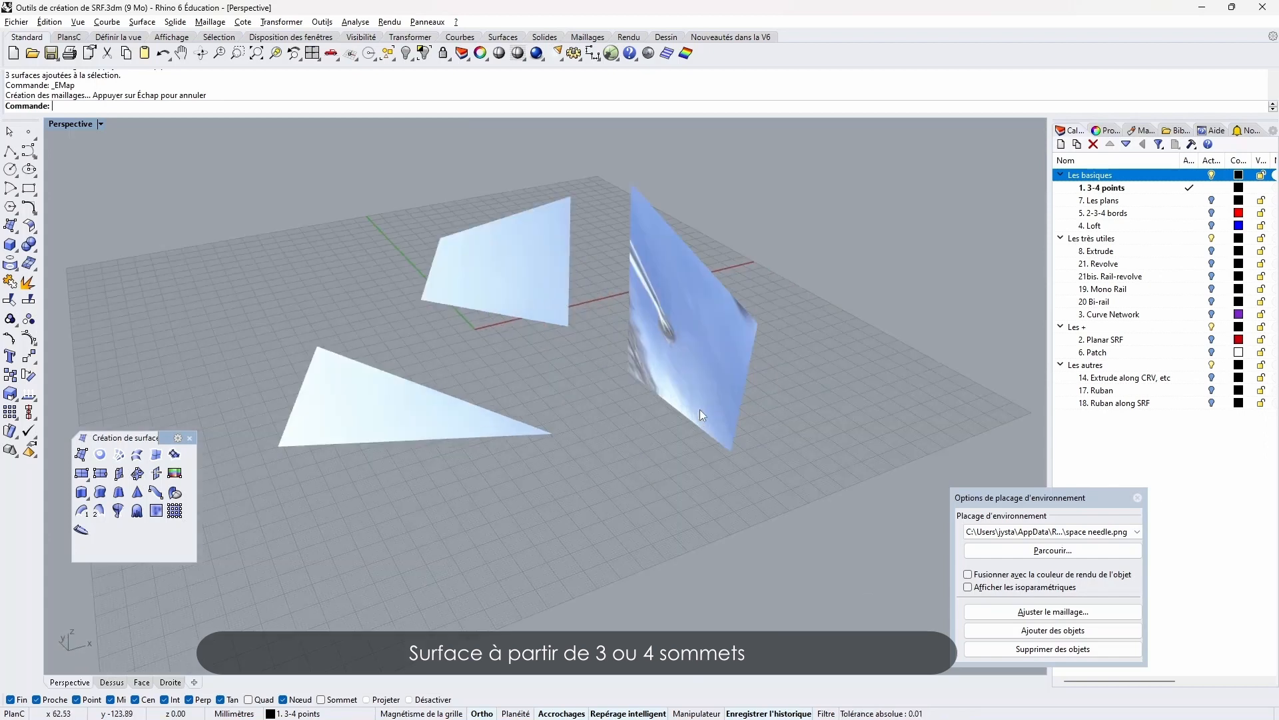
Set the Perspective view to the Filaire display mode and close the environment map analysis
left_click(75, 130)
left_click(87, 164)
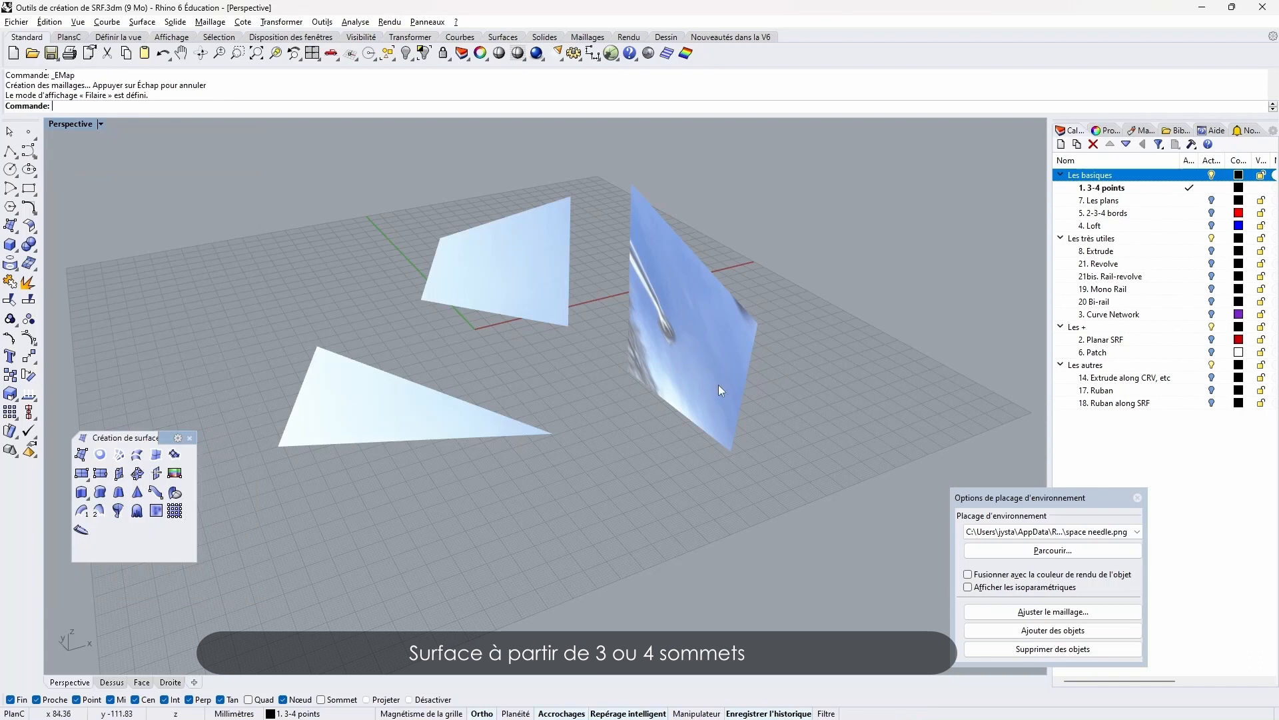
mouse_move(722, 382)
right_mouse_down()
mouse_move(758, 391)
mouse_move(786, 420)
mouse_move(747, 427)
mouse_move(737, 392)
right_mouse_up()
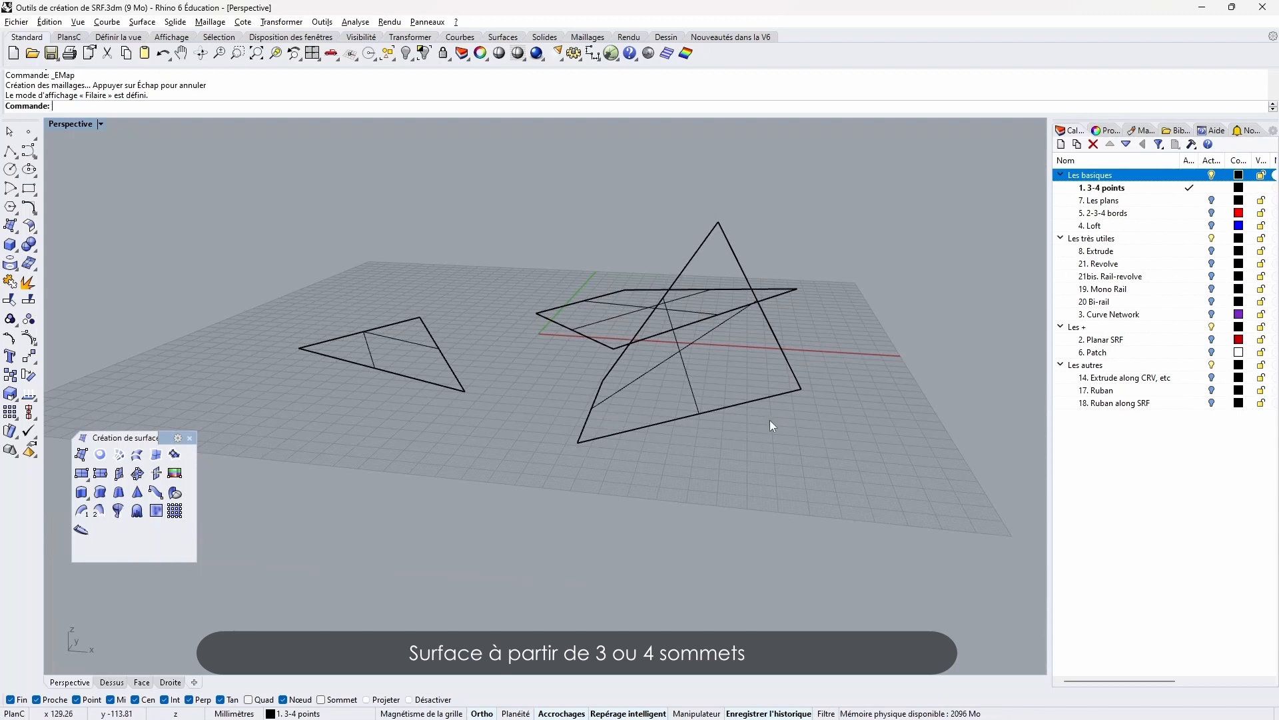
Make layer "7. Les plans" current with "1. 3-4 points" hidden, and draw a rectangular plane from two opposite corners
left_click(1192, 201)
left_click(1212, 188)
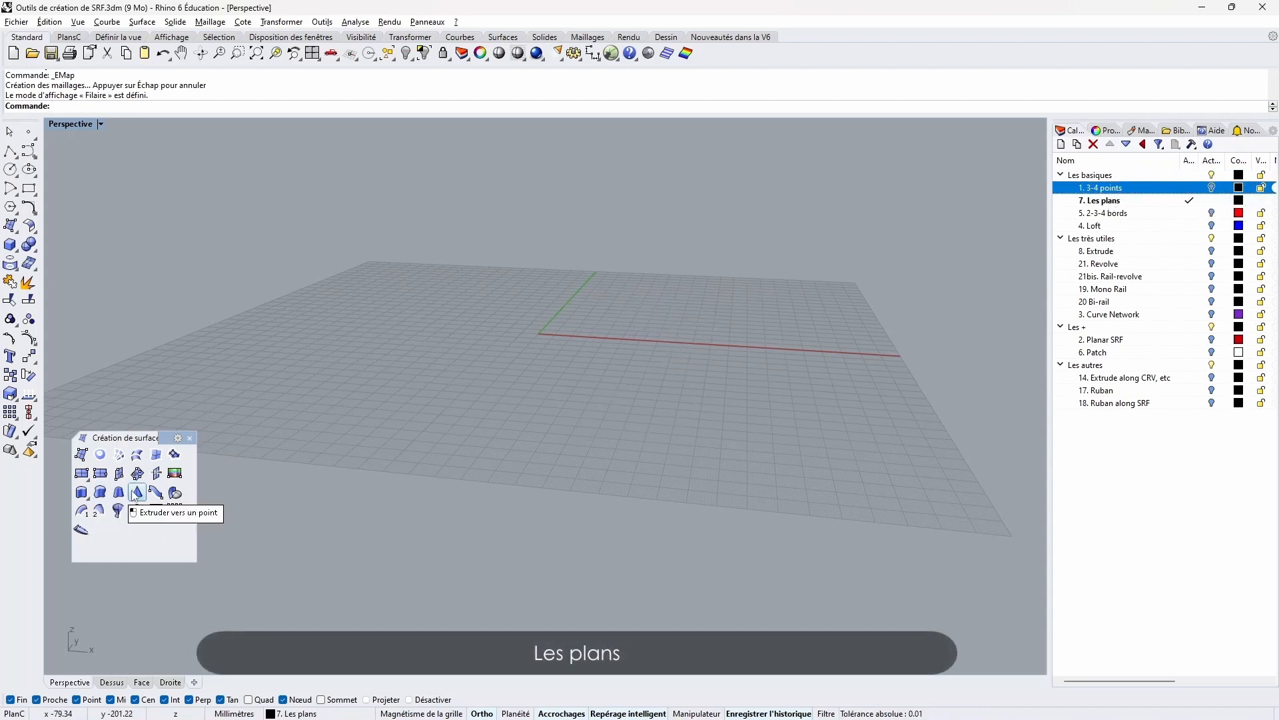
left_click(81, 474)
left_click(374, 342)
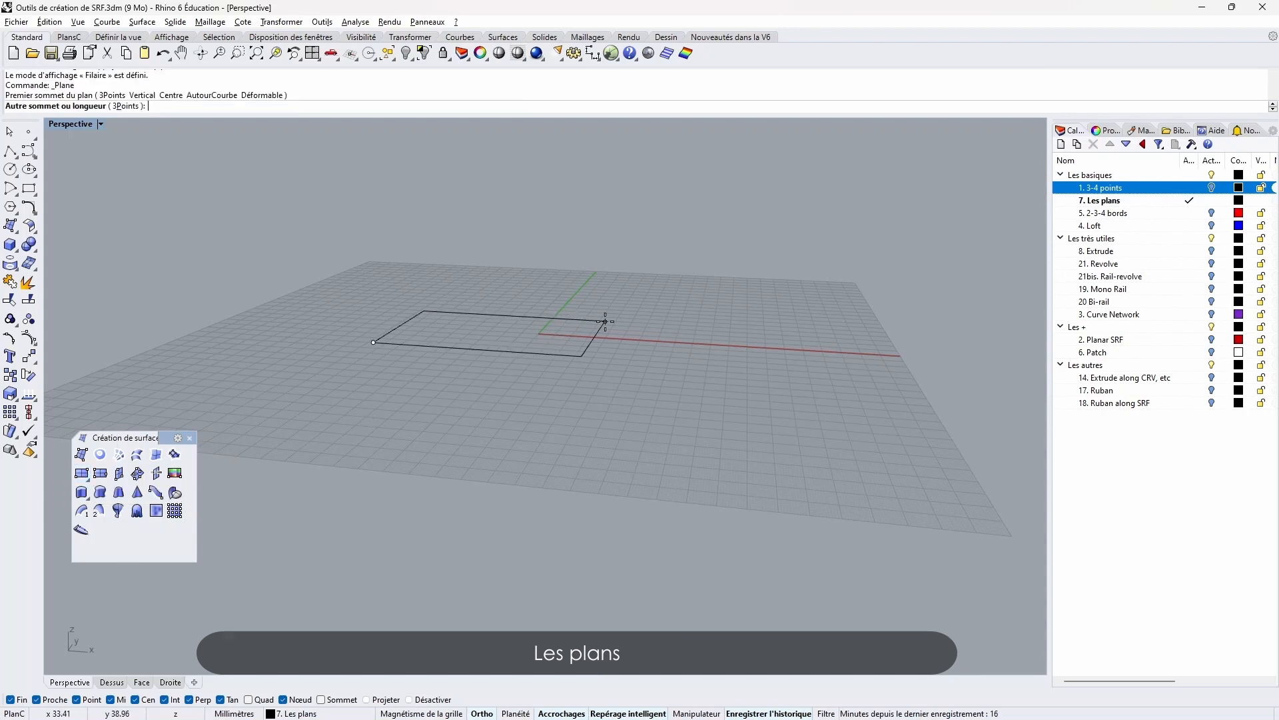
left_click(605, 322)
Draw a second rectangular plane in front of the first, using the 3-point method with one edge and a width
right_click_drag(607, 324, 617, 418)
left_click(100, 474)
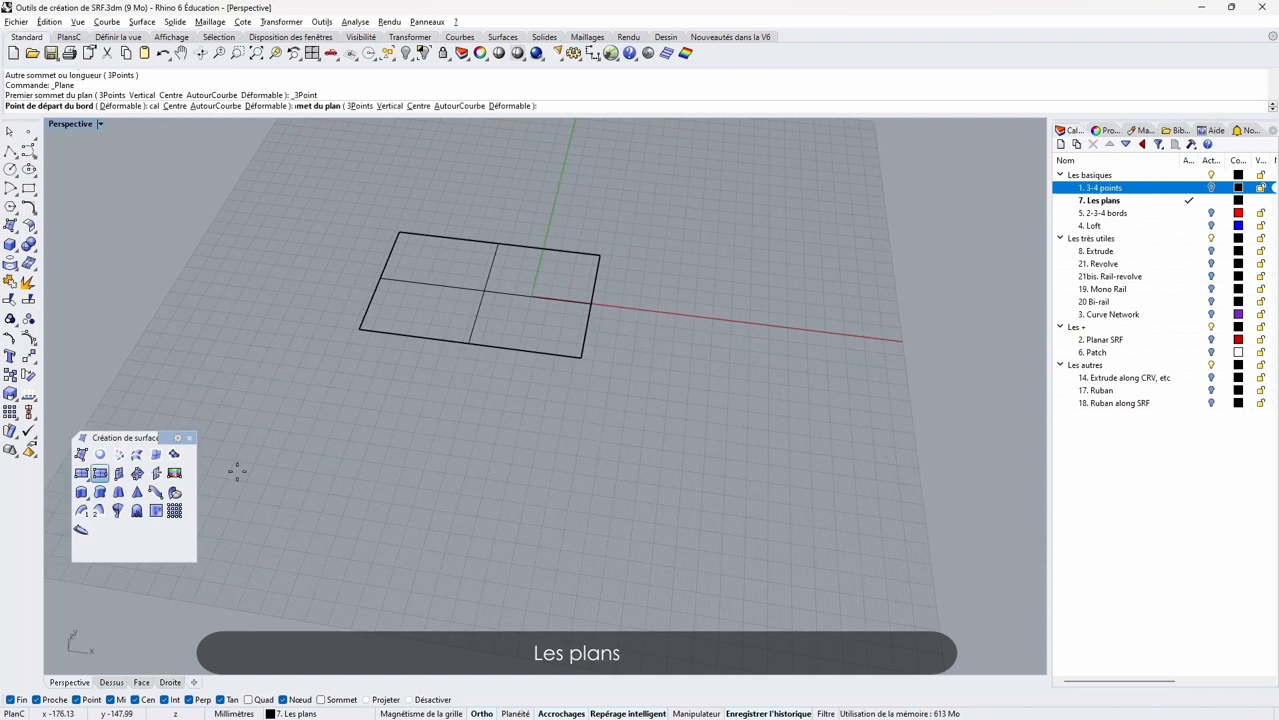
left_click(405, 513)
left_click(438, 405)
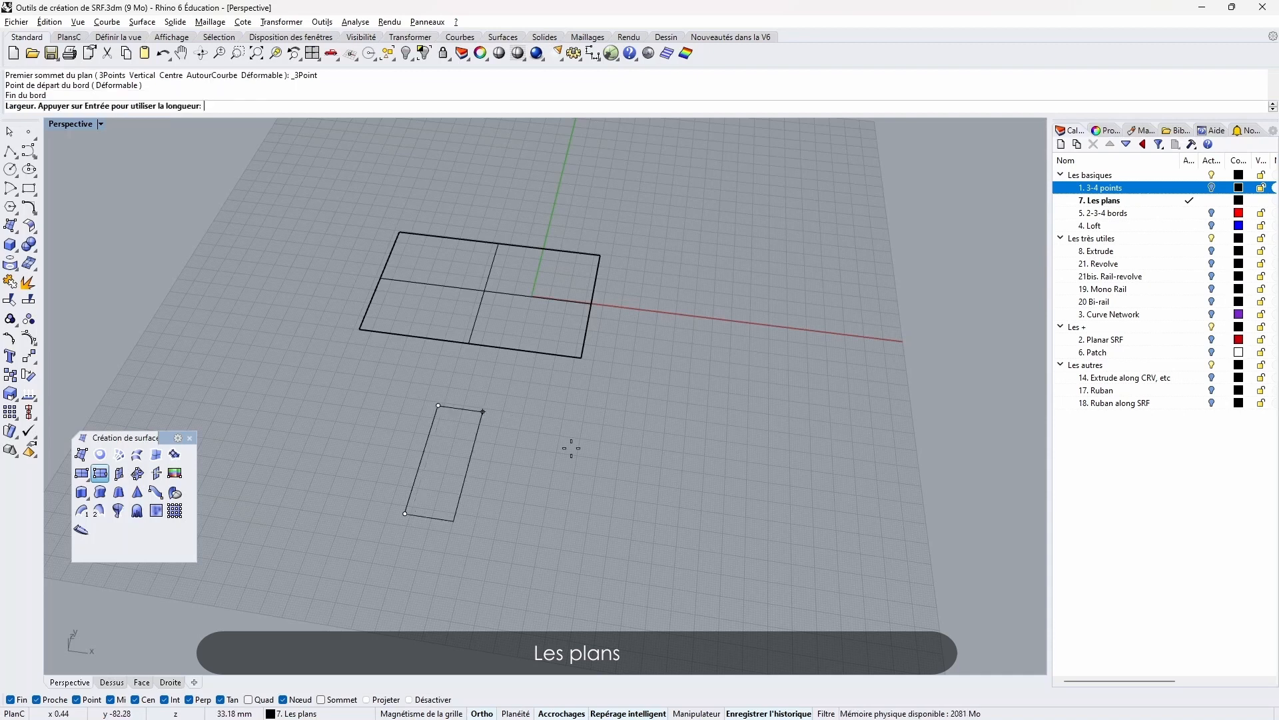
left_click(714, 518)
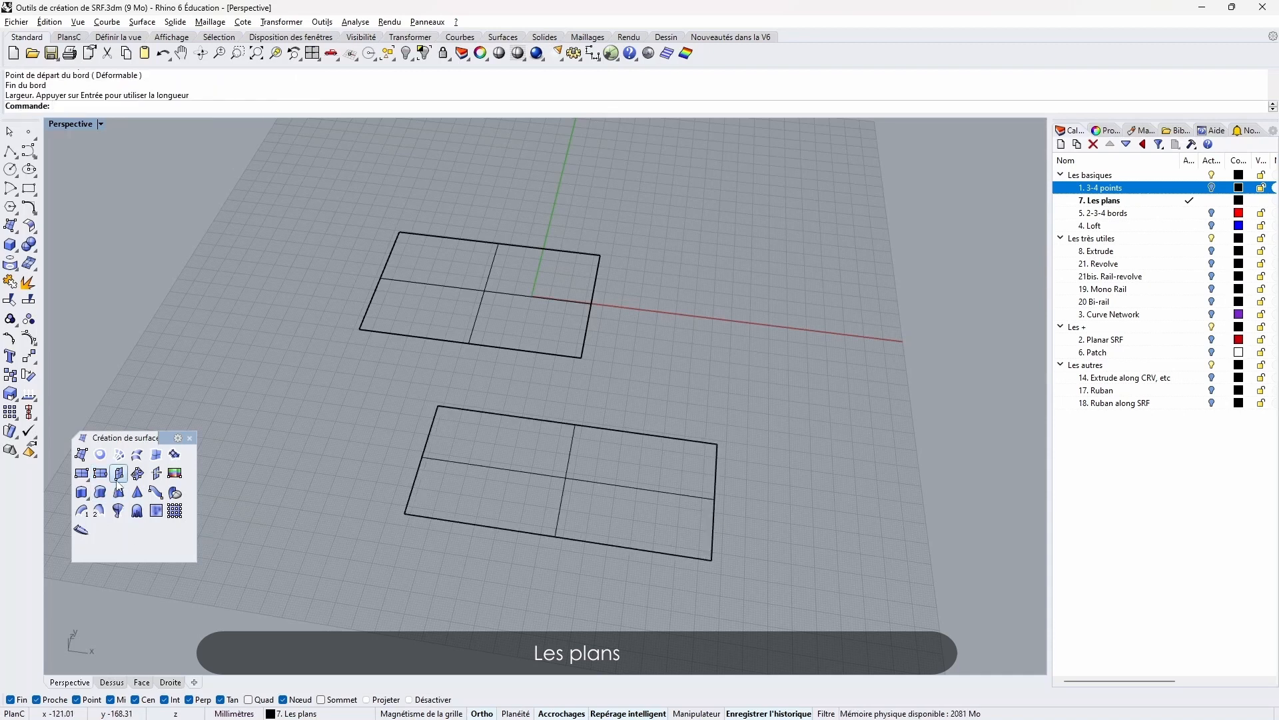
Make layer "5. 2-3-4 bords" current and hide layer "7. Les plans"
right_click_drag(625, 397, 689, 319)
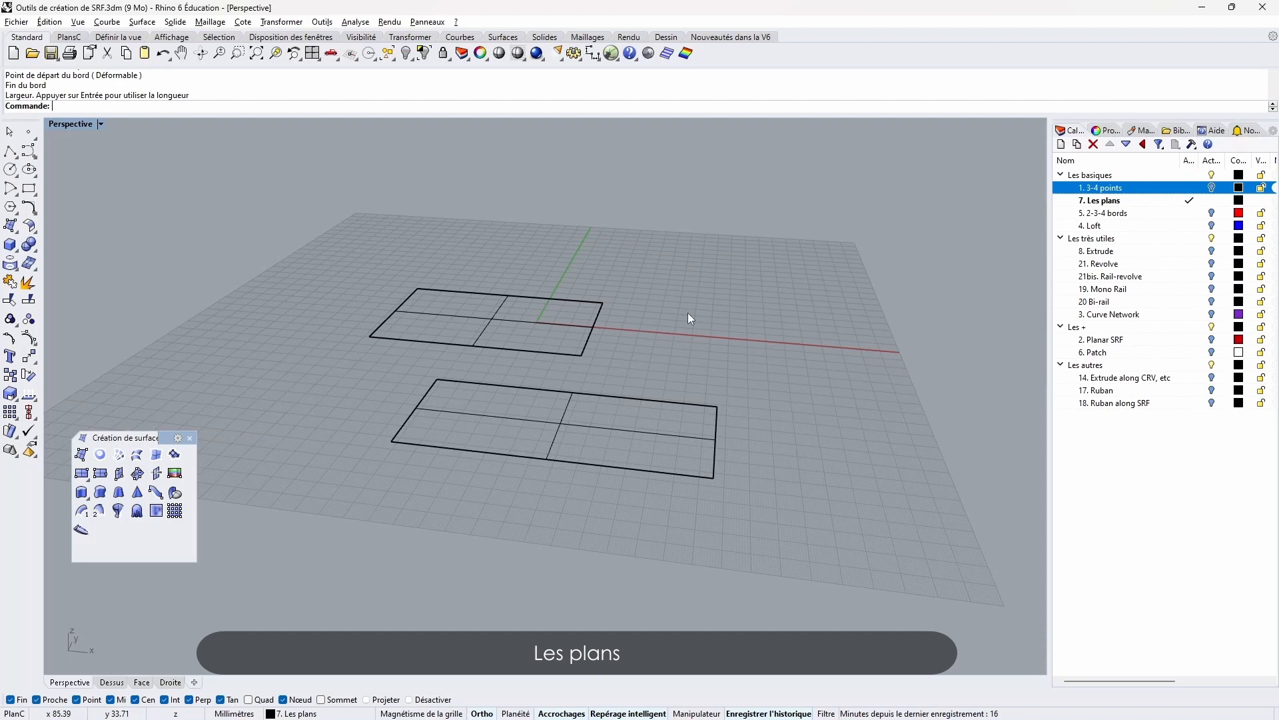
left_click(1190, 213)
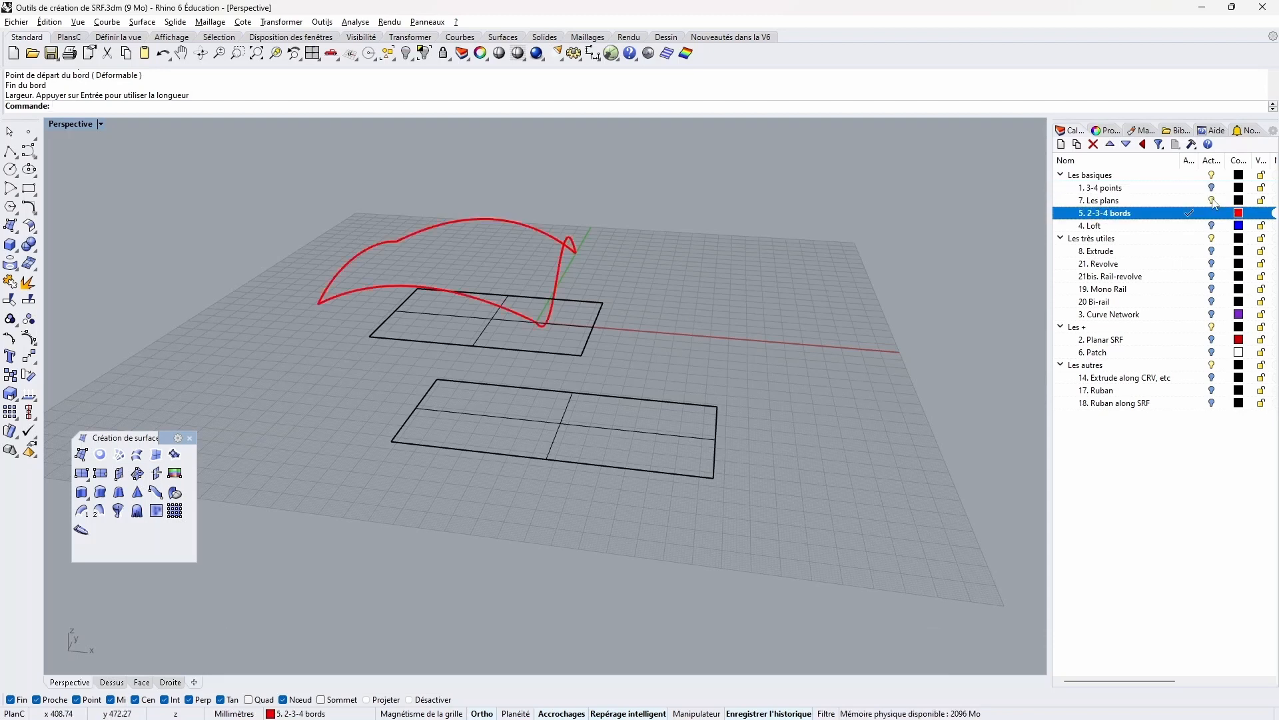
left_click(1211, 201)
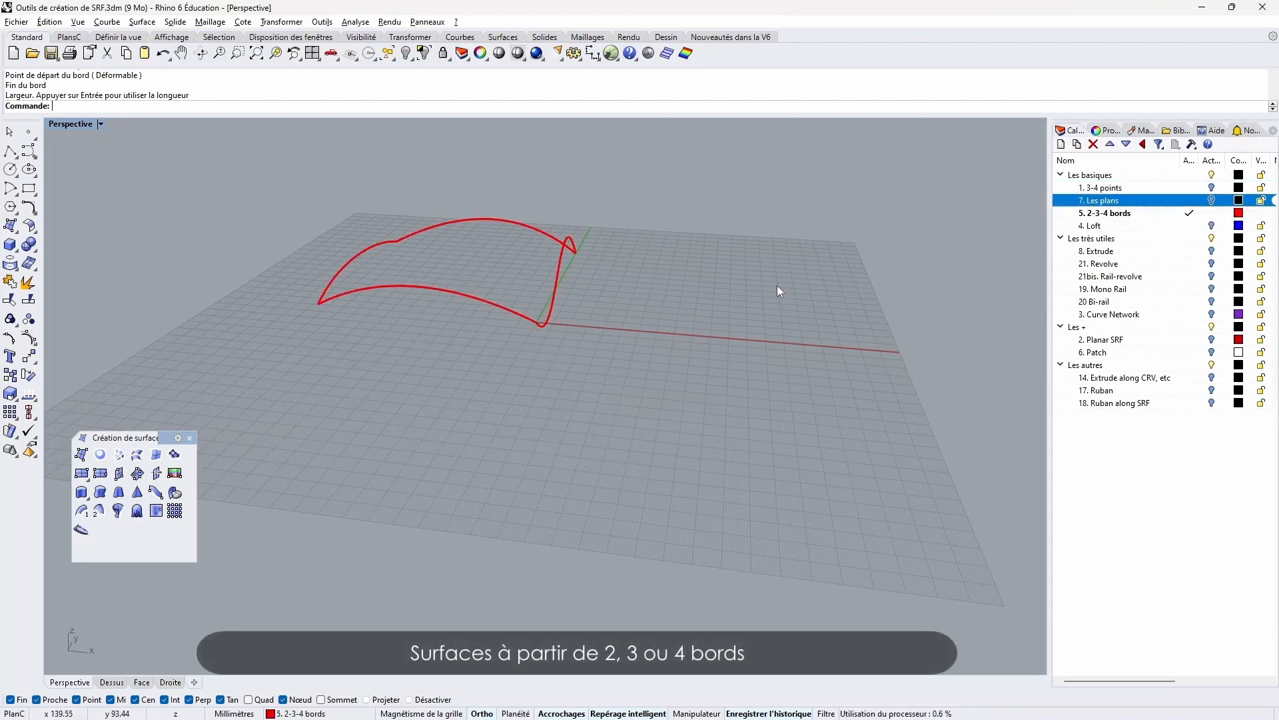
Examine the four red boundary curves by selecting them one after another
right_click_drag(777, 285, 661, 315)
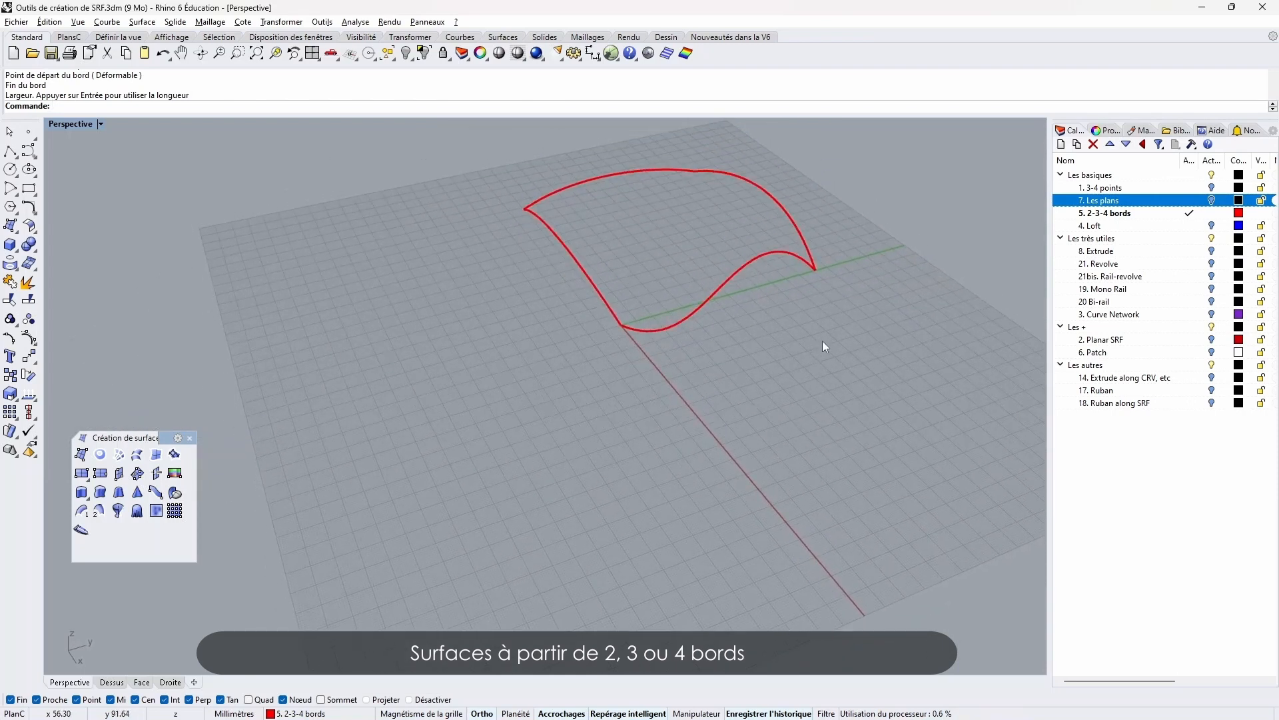
right_click_drag(823, 343, 658, 443)
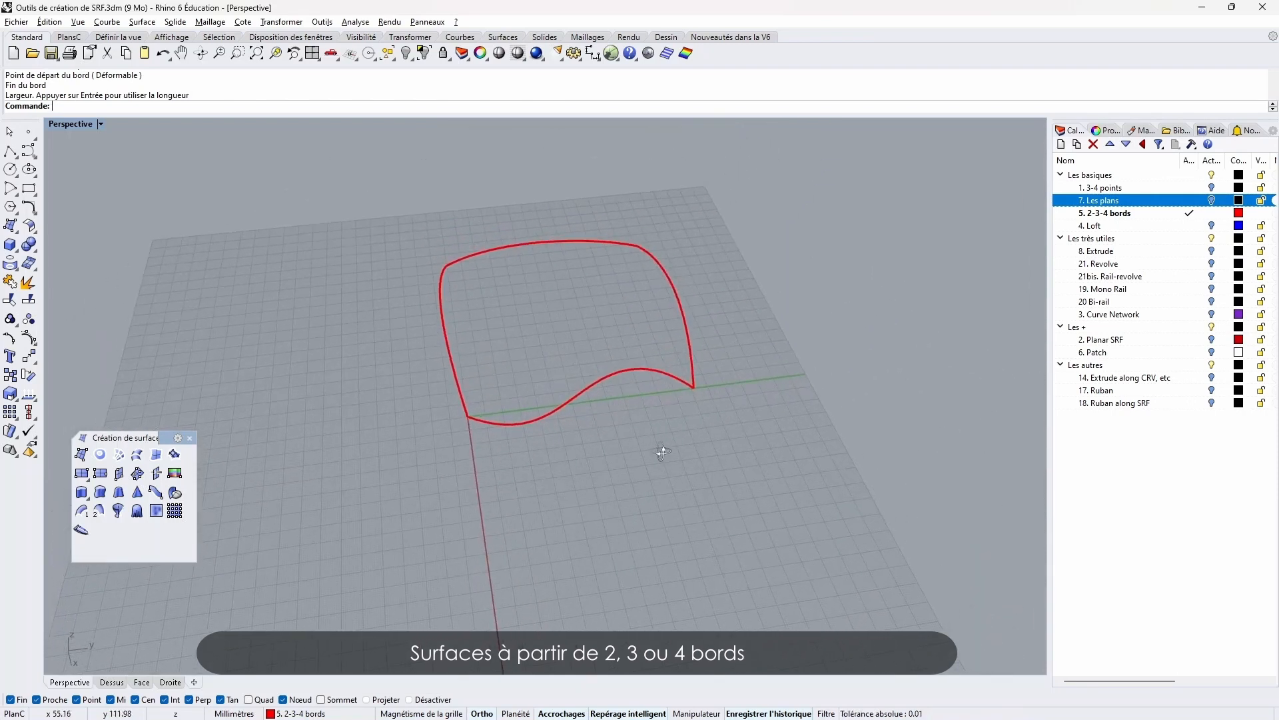
left_click(638, 370)
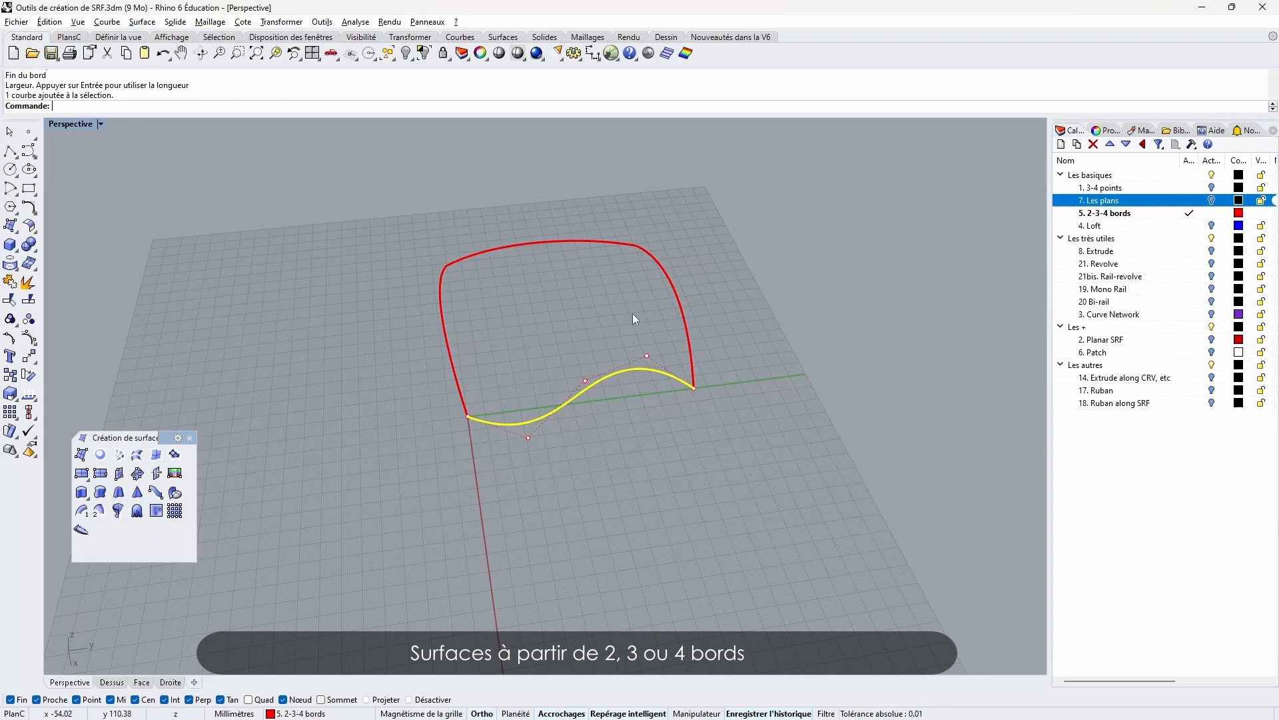
left_click(587, 241)
left_click(665, 292)
left_click(668, 293)
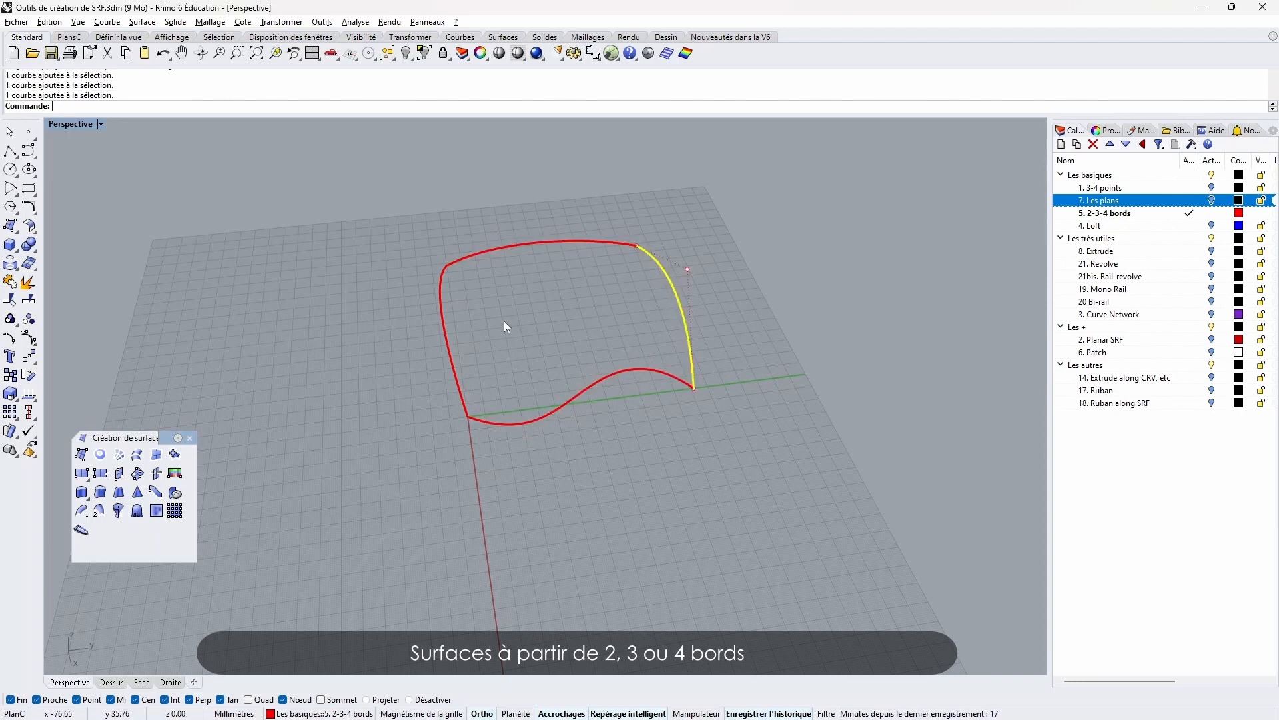
left_click(449, 337)
Create a surface from the four red boundary curves with the 2, 3 or 4 edge curves command
right_click_drag(450, 337, 657, 403)
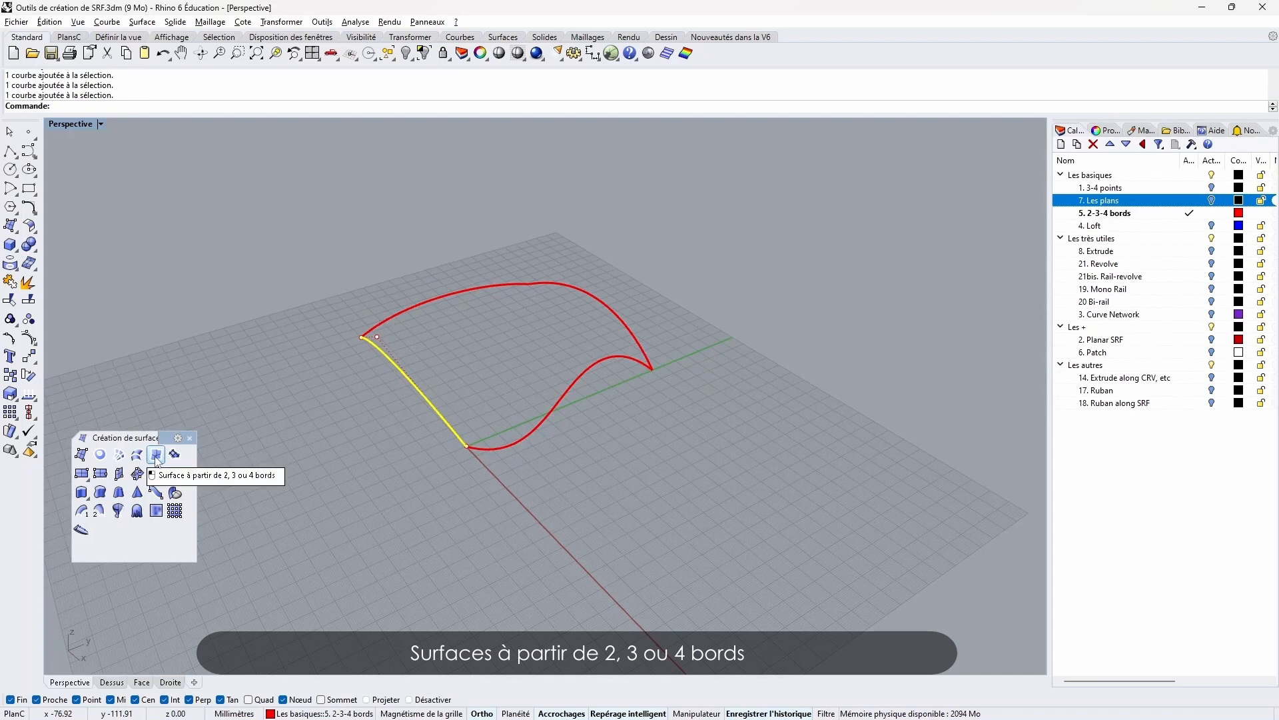
left_click(157, 456)
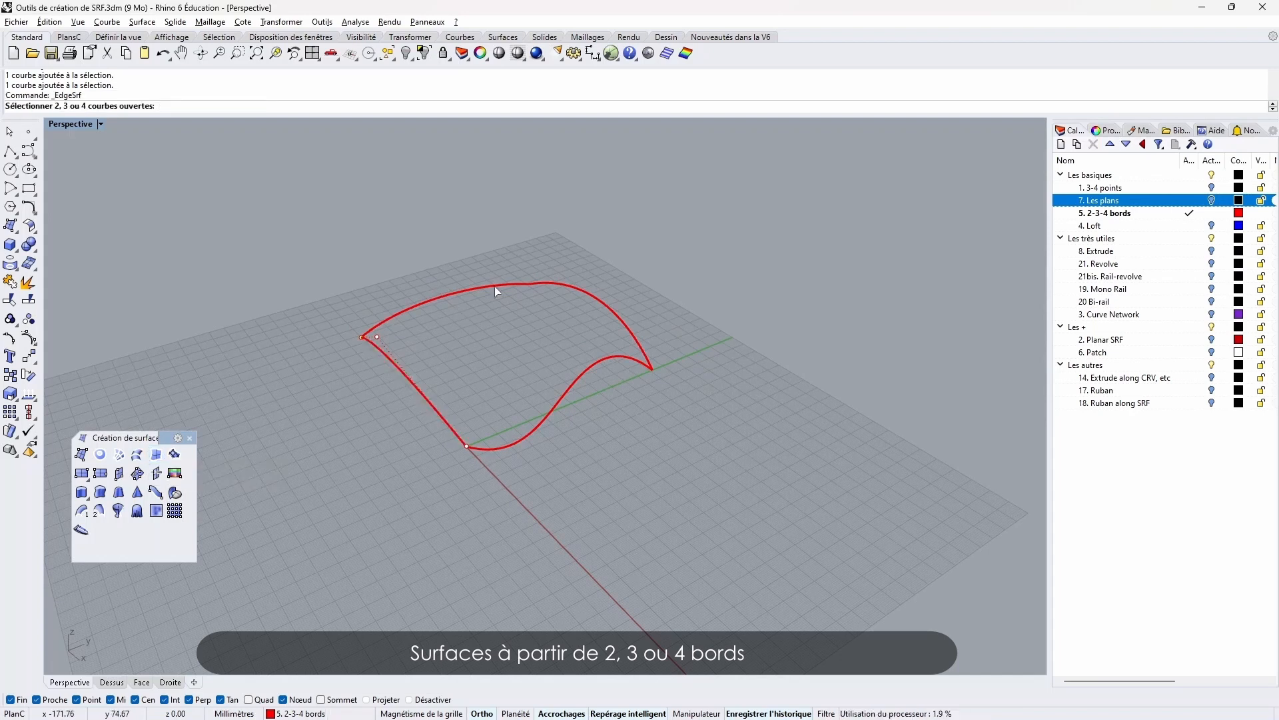
right_click(298, 554)
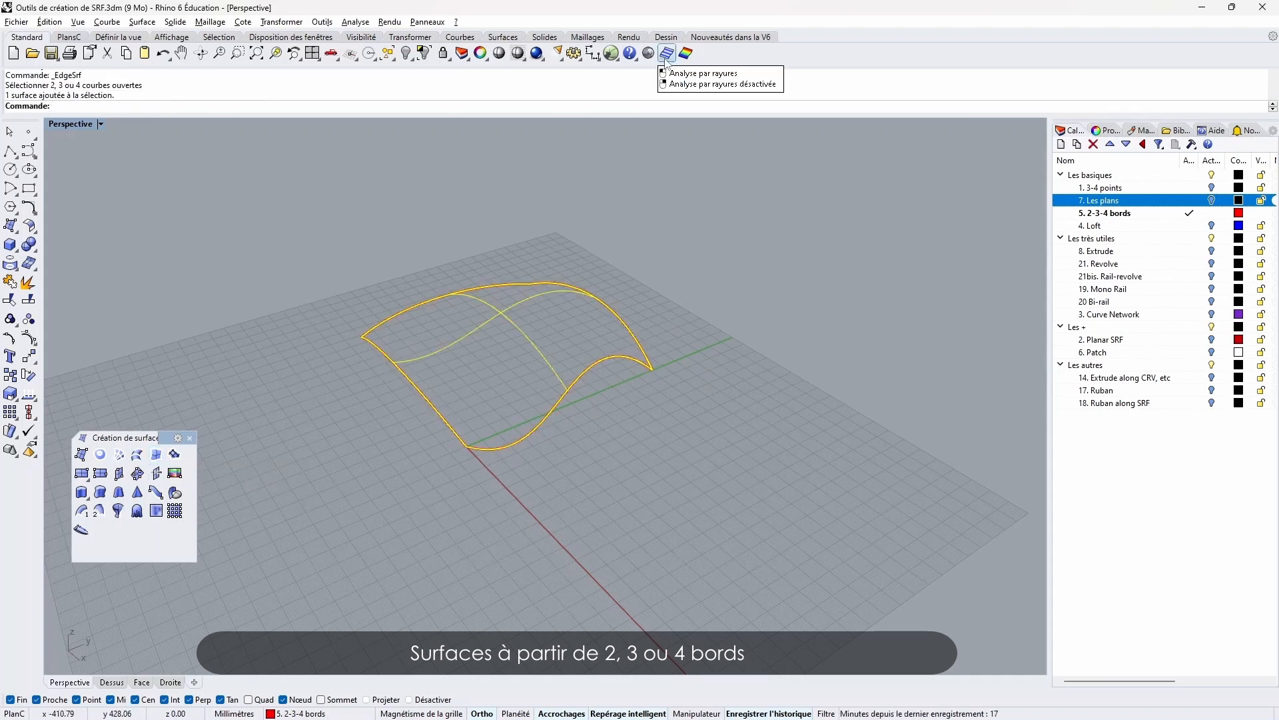
Turn on environment map analysis for the edge-curve surface and examine its reflections from several angles
left_click(649, 57)
right_click_drag(713, 230, 784, 348)
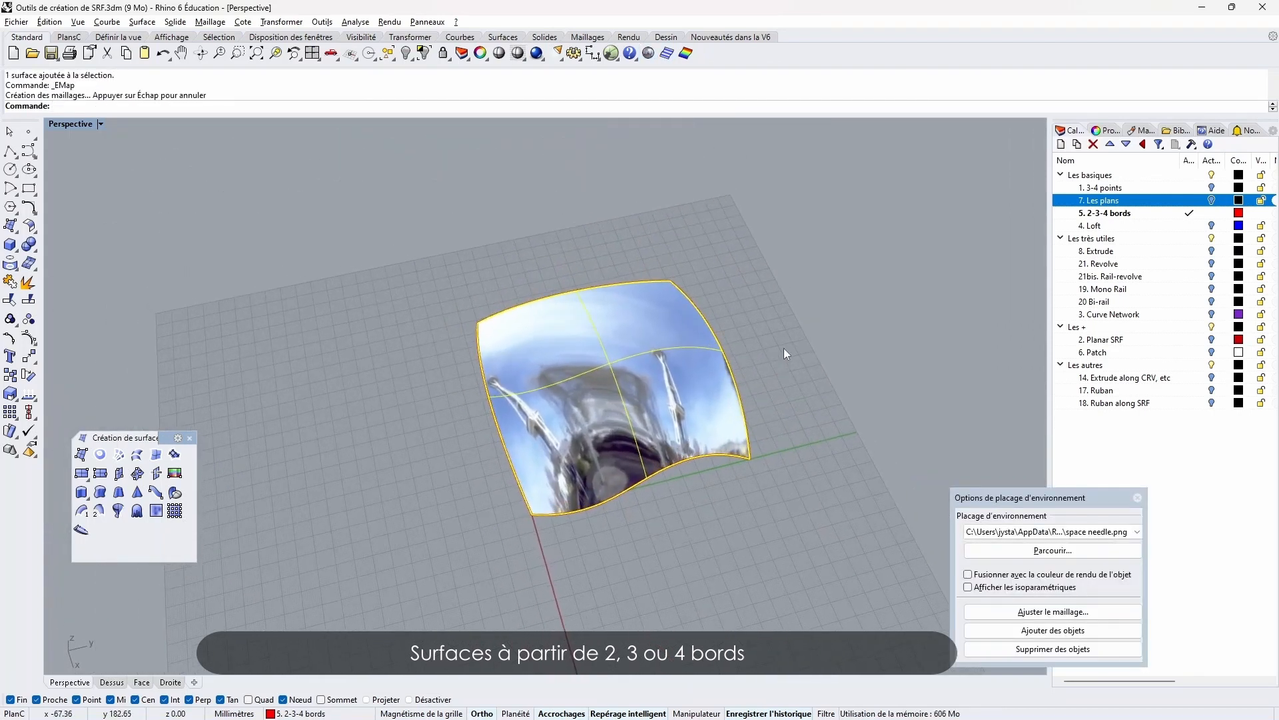
right_click_drag(773, 405, 760, 426)
right_click_drag(630, 441, 719, 380)
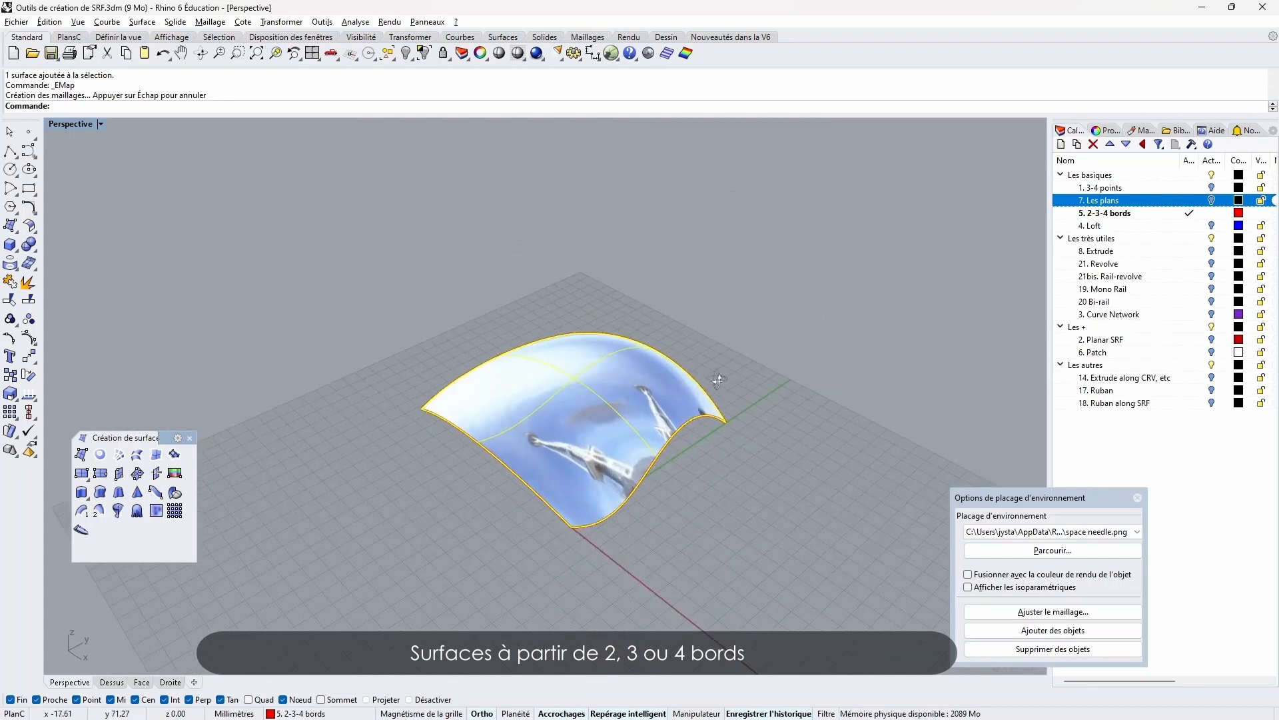
right_click_drag(687, 445, 745, 462)
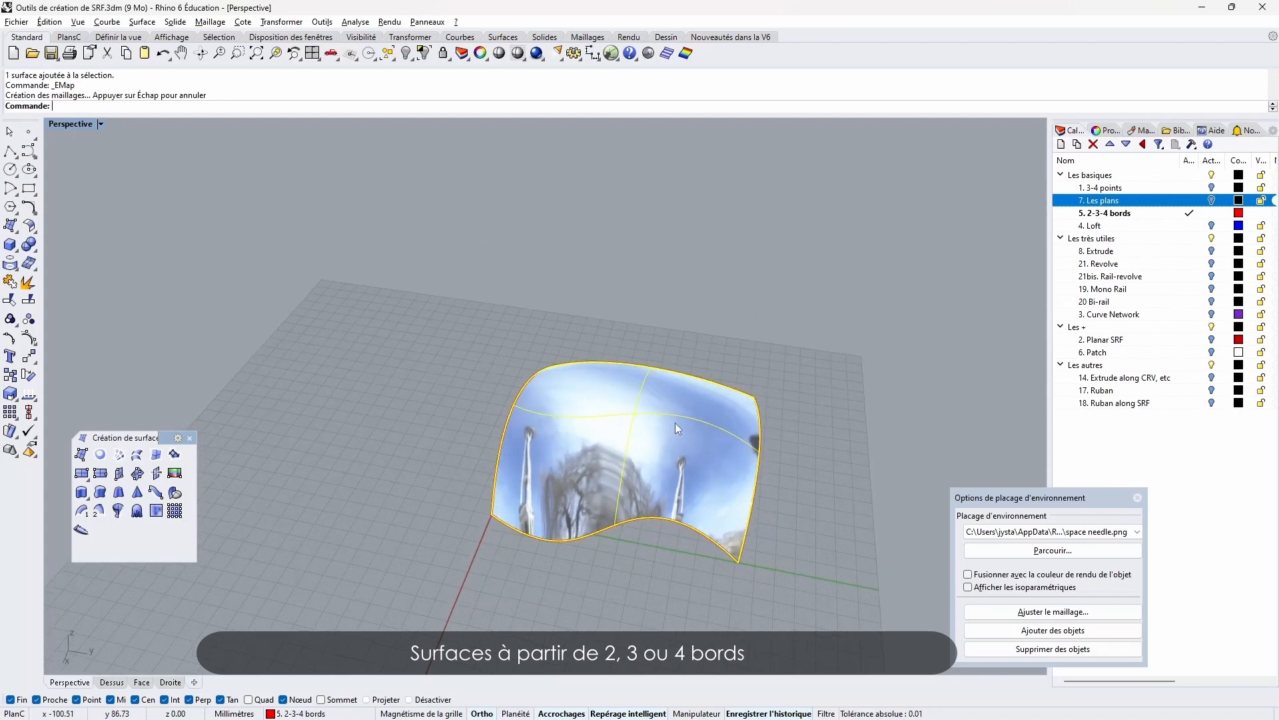
right_click_drag(643, 446, 729, 523)
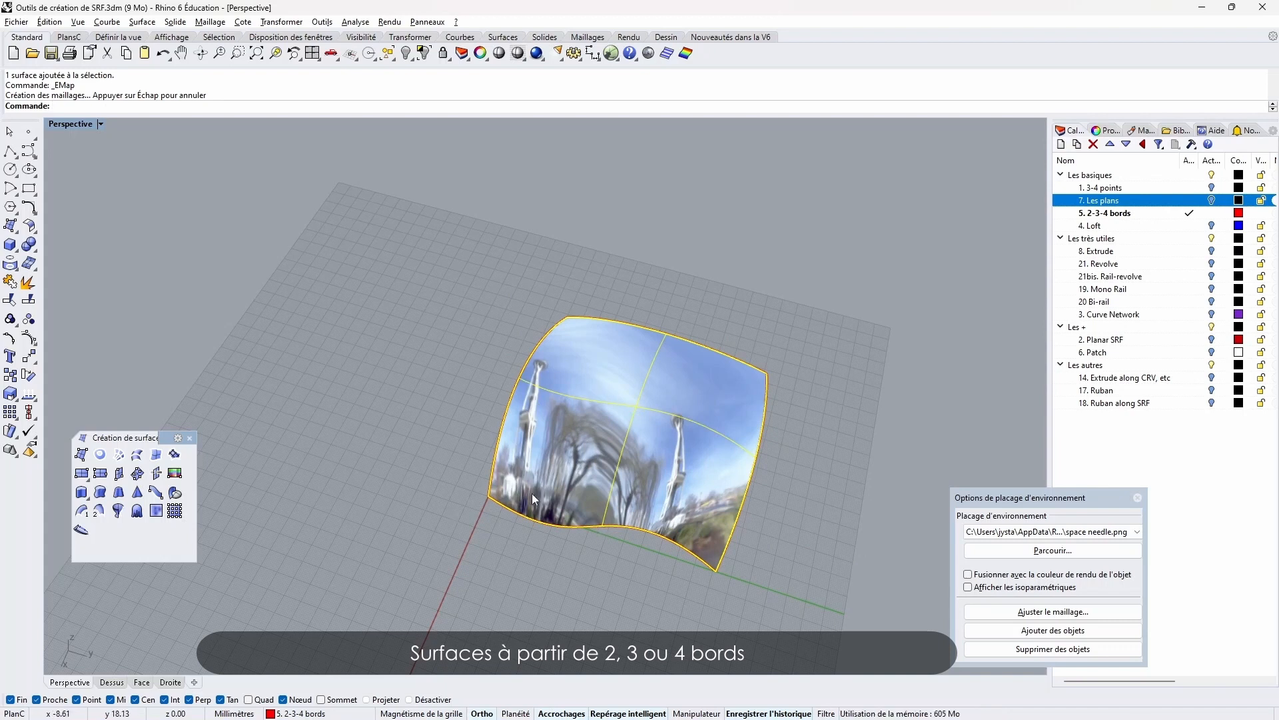
right_click_drag(765, 378, 757, 468)
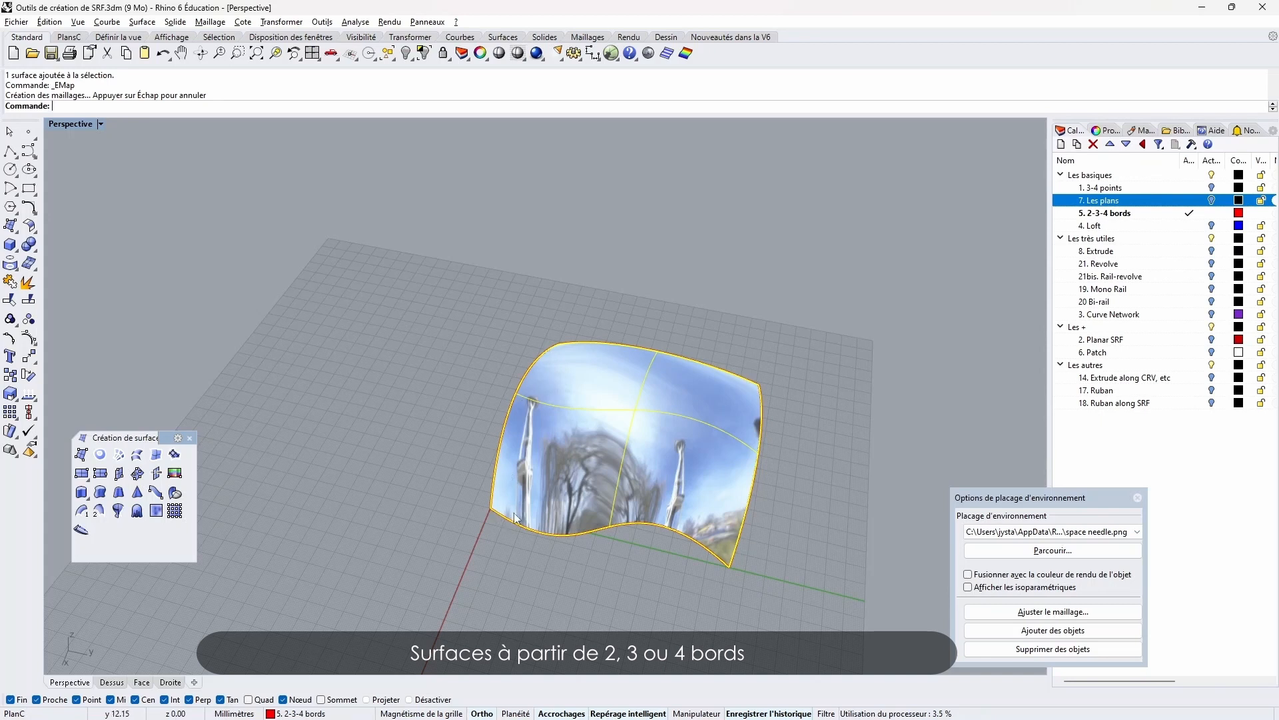
right_click_drag(698, 541, 662, 491)
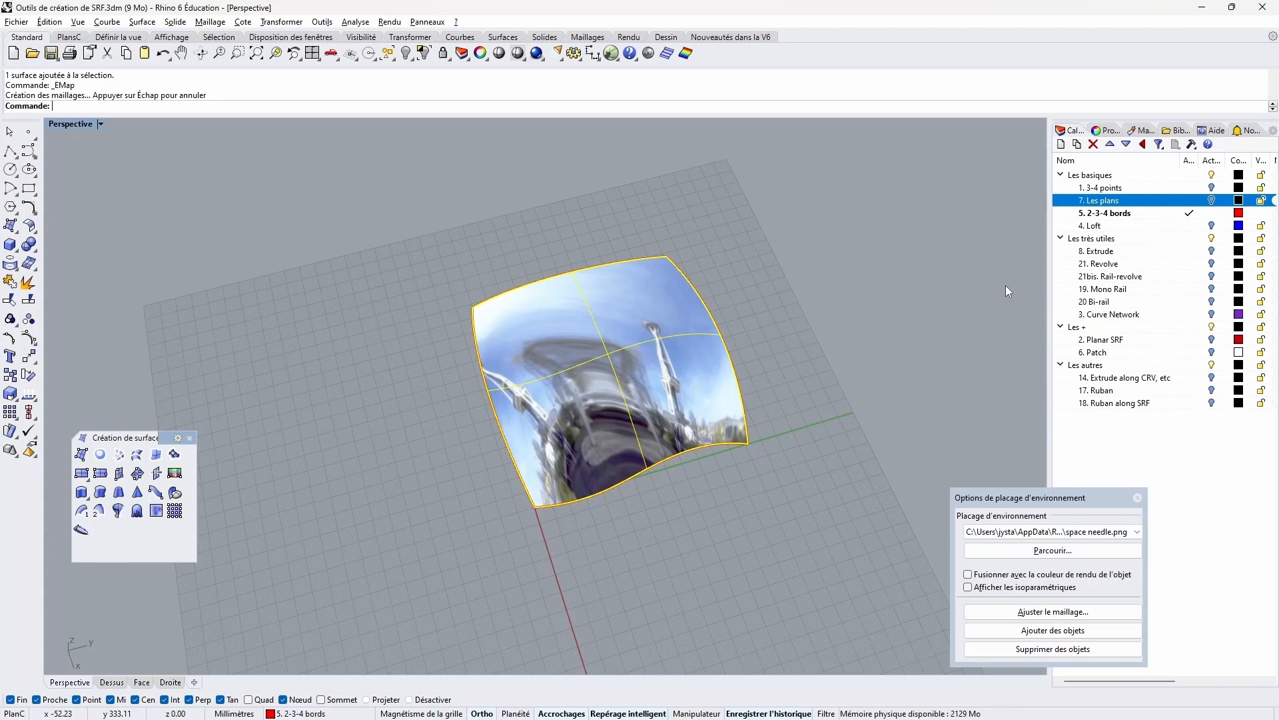
Make layer "4. Loft" current and hide layer "5. 2-3-4 bords"
left_click(1190, 225)
left_click(1212, 213)
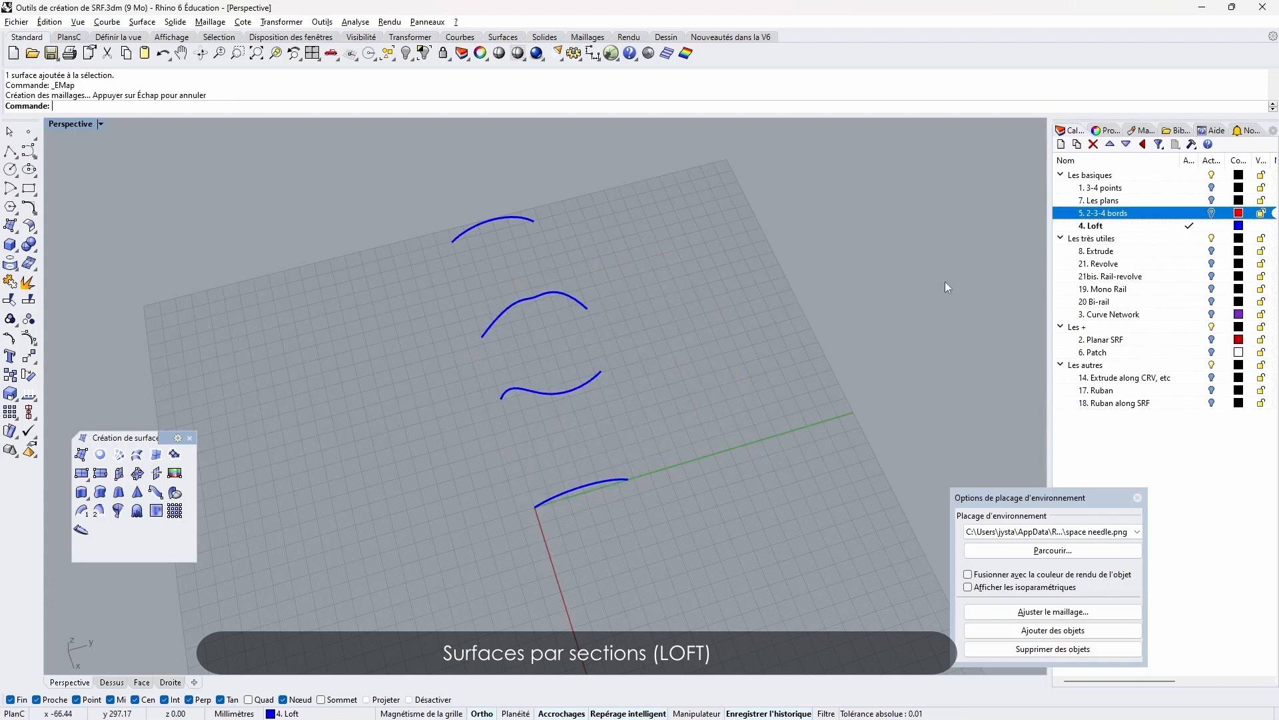
right_click_drag(945, 281, 774, 246)
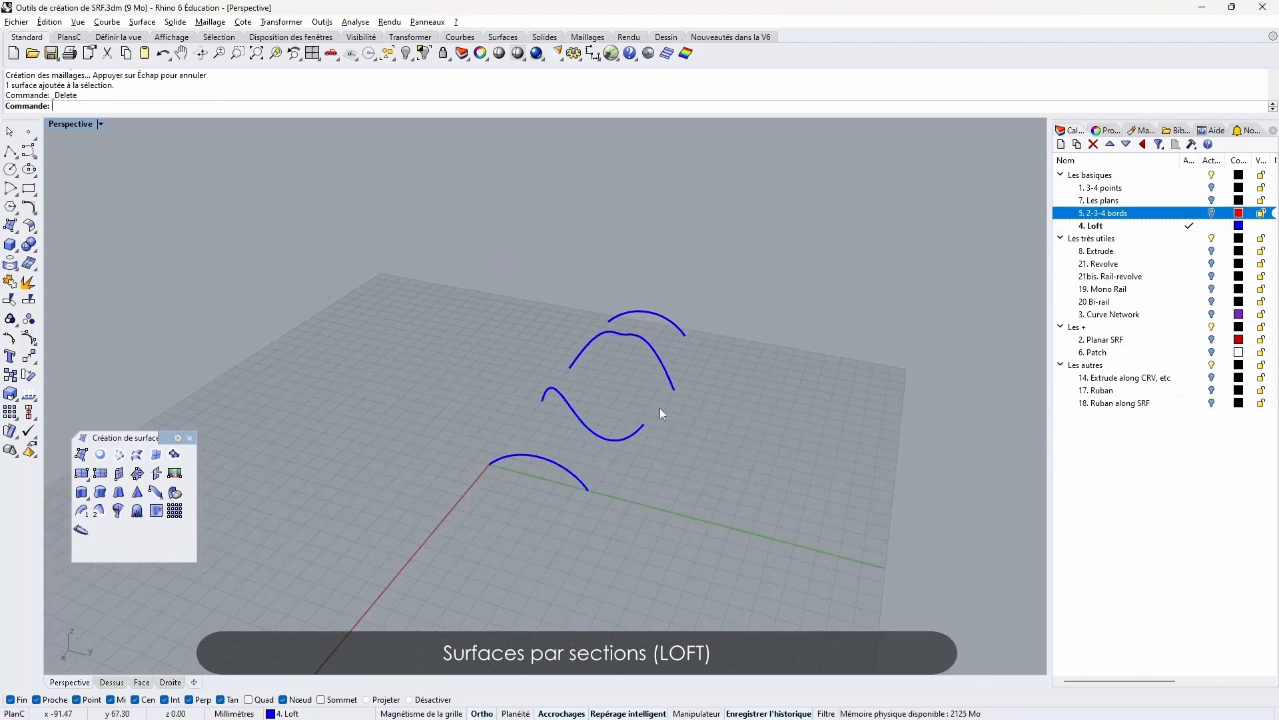
right_click_drag(659, 412, 671, 512)
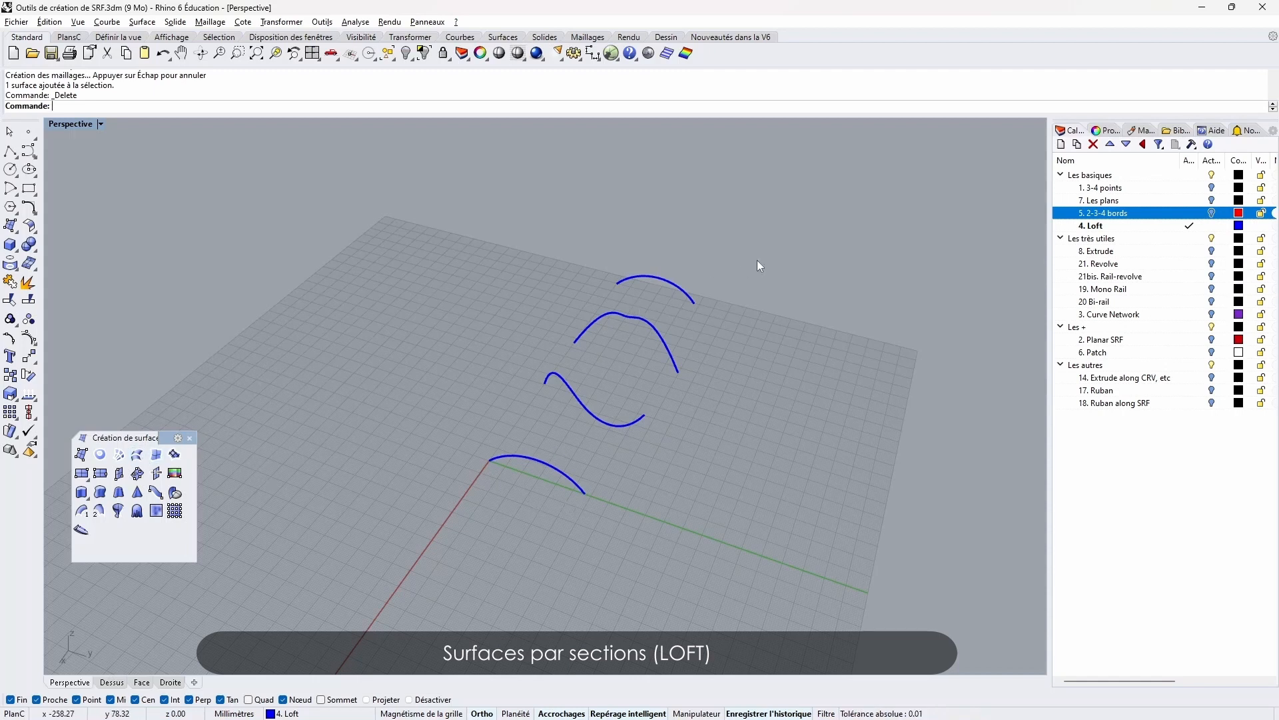
Start a Loft through the four blue section curves and preview it with the Lâche style
left_click_drag(753, 229, 356, 524)
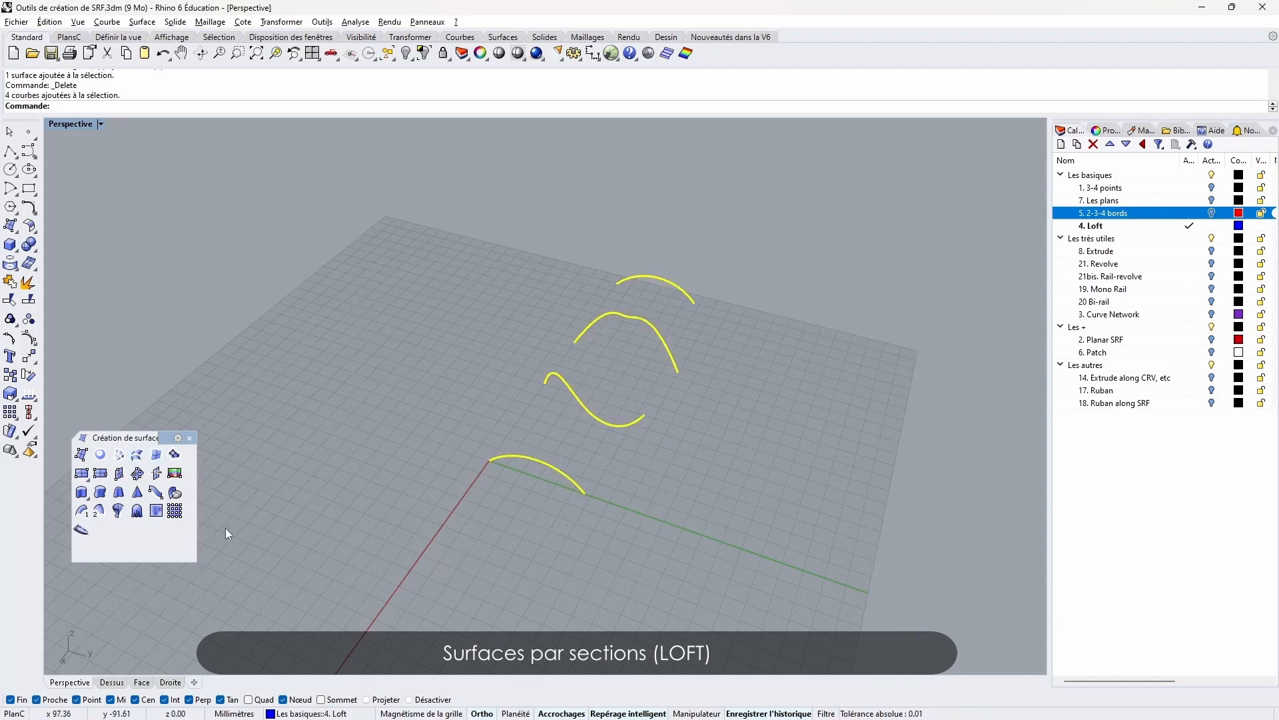
left_click(136, 456)
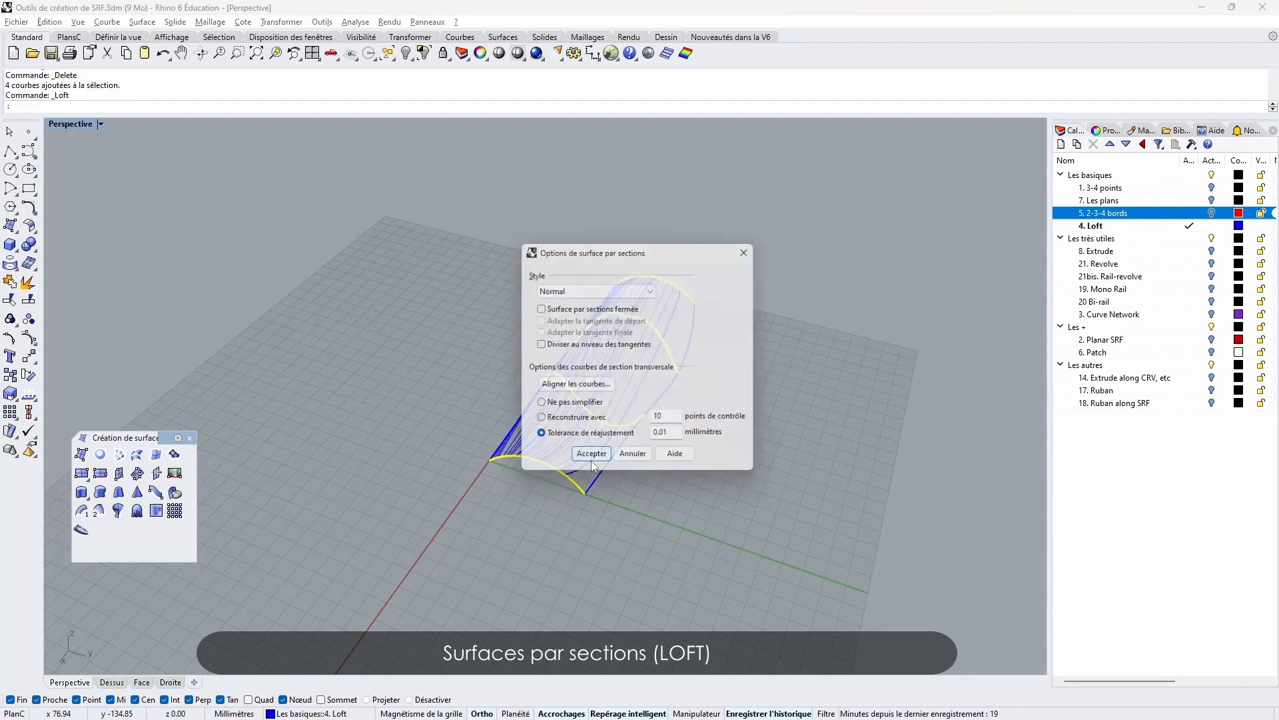
left_click(252, 243)
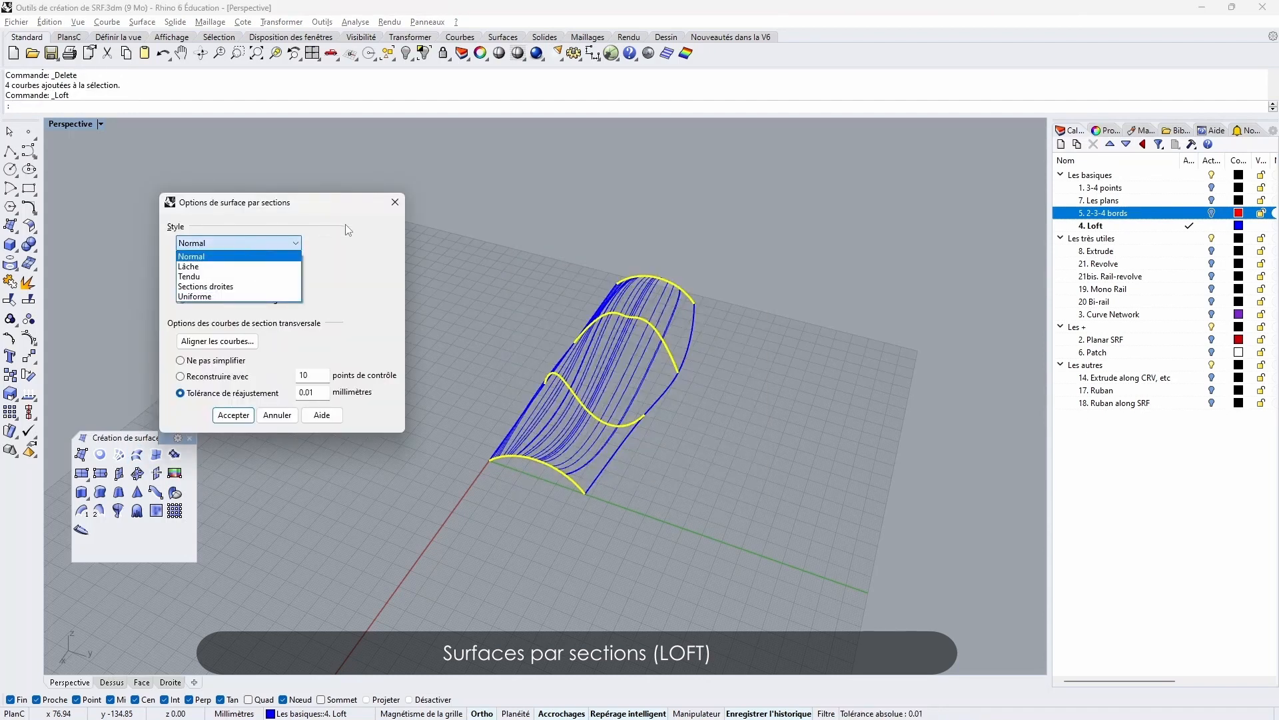
left_click(198, 268)
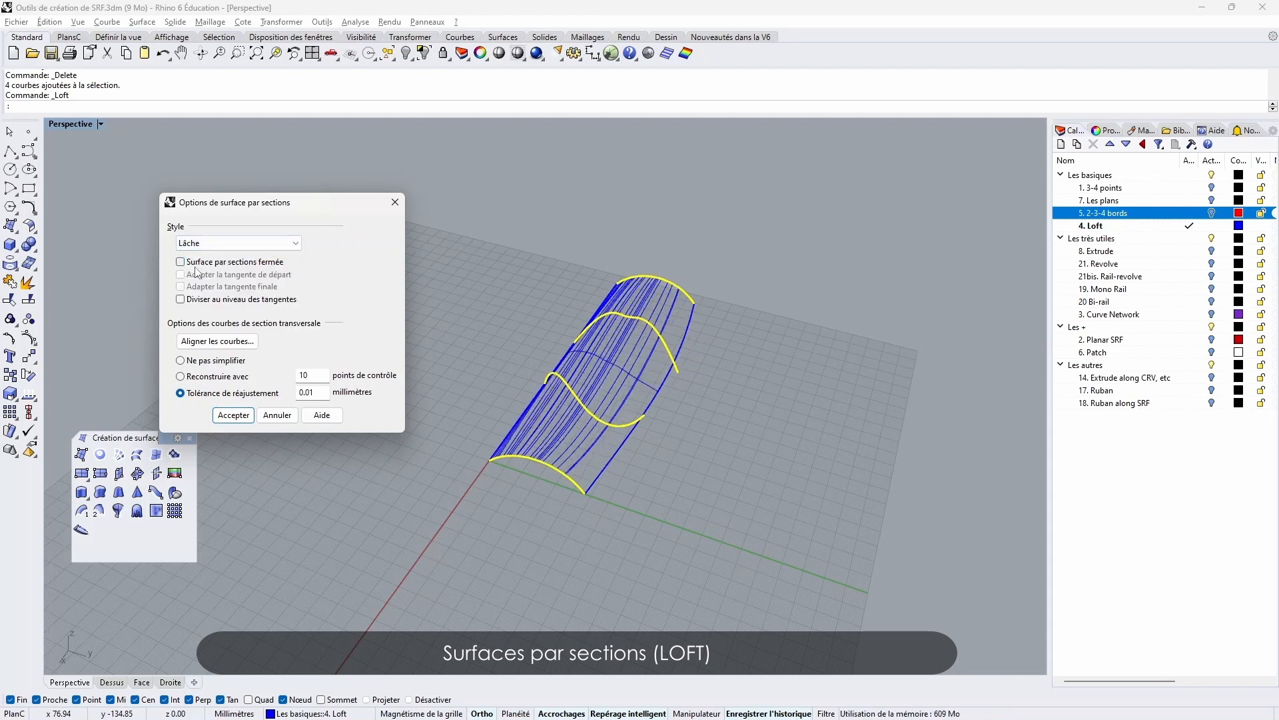
right_click_drag(541, 456, 644, 498)
Preview the loft with the Tendu style and the Sections droites style, comparing both shapes
left_click(238, 242)
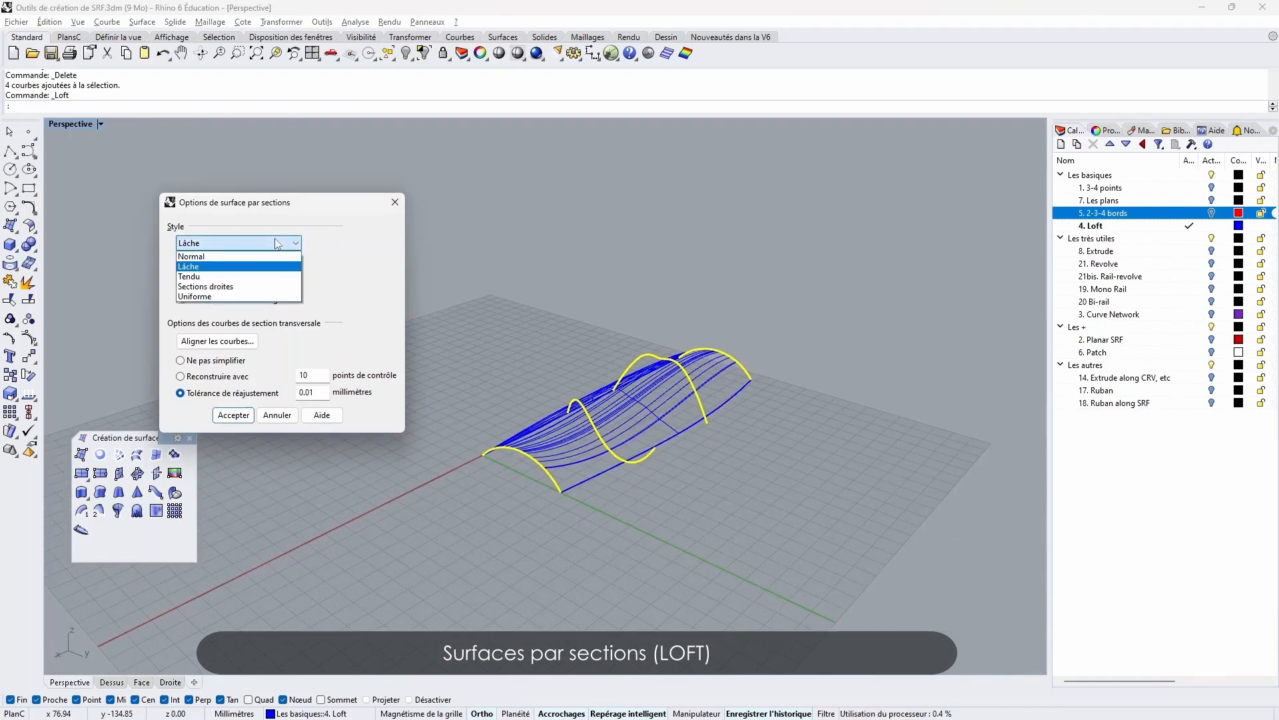
left_click(225, 276)
right_click_drag(707, 439, 554, 445)
left_click(191, 243)
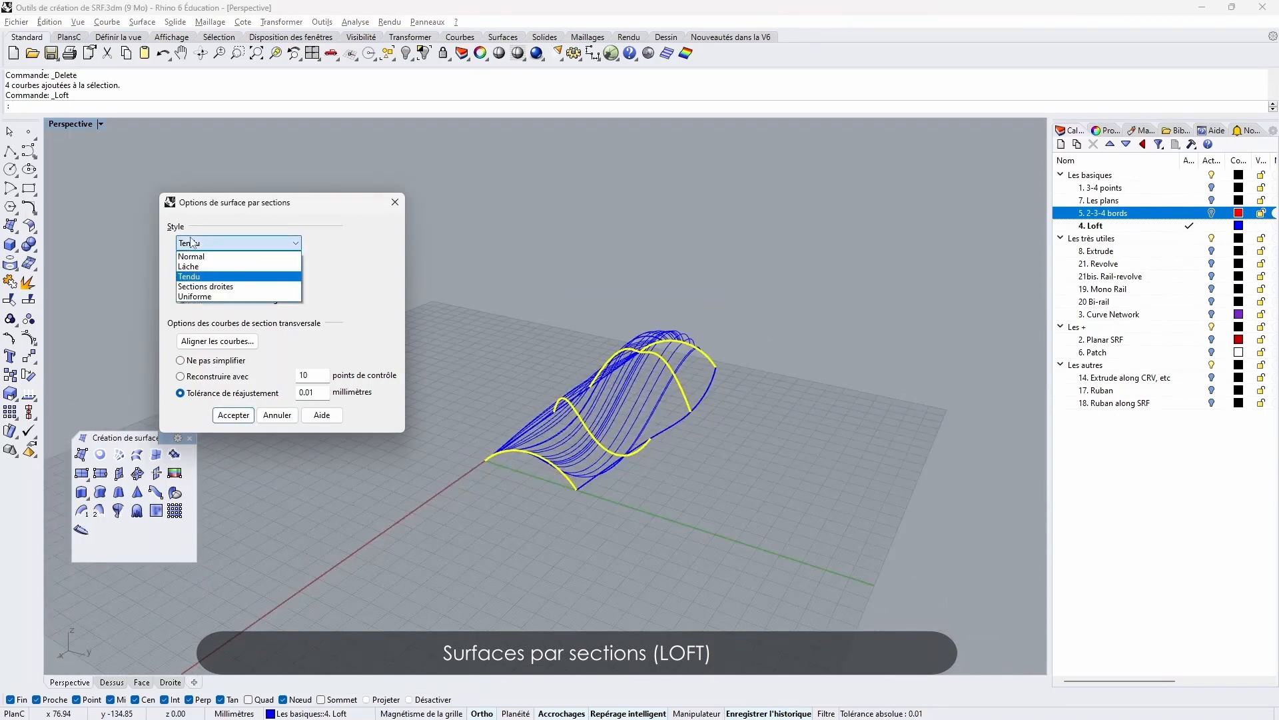
left_click(202, 286)
right_click_drag(484, 393, 642, 485)
right_click_drag(265, 465, 226, 373)
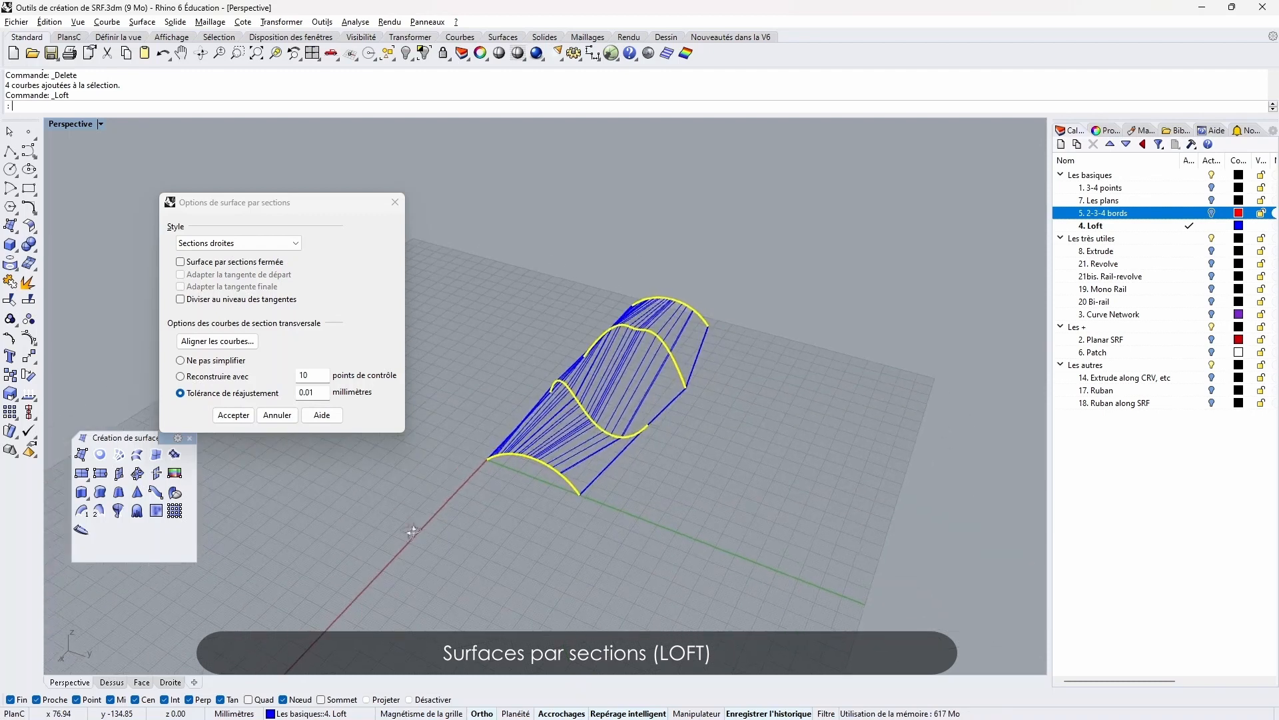
Set the loft style to Uniforme and create the surface through the four curves
left_click(238, 243)
left_click(221, 296)
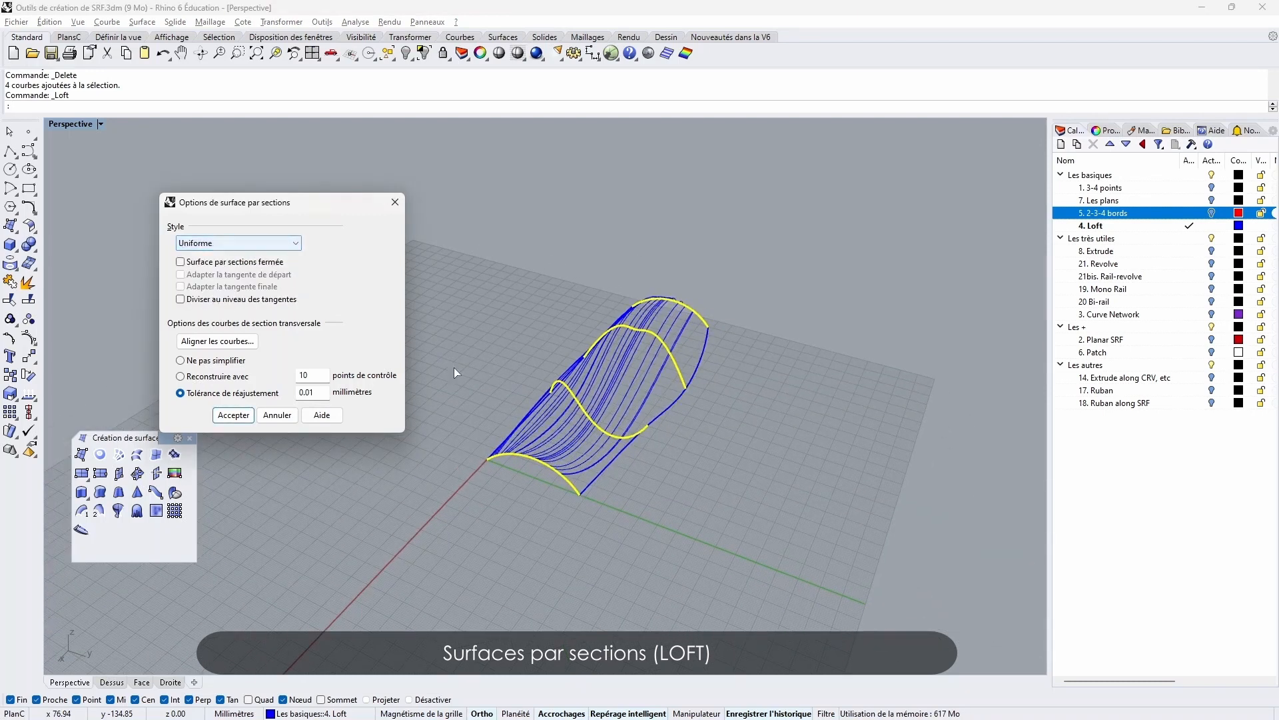
right_click_drag(454, 366, 627, 486)
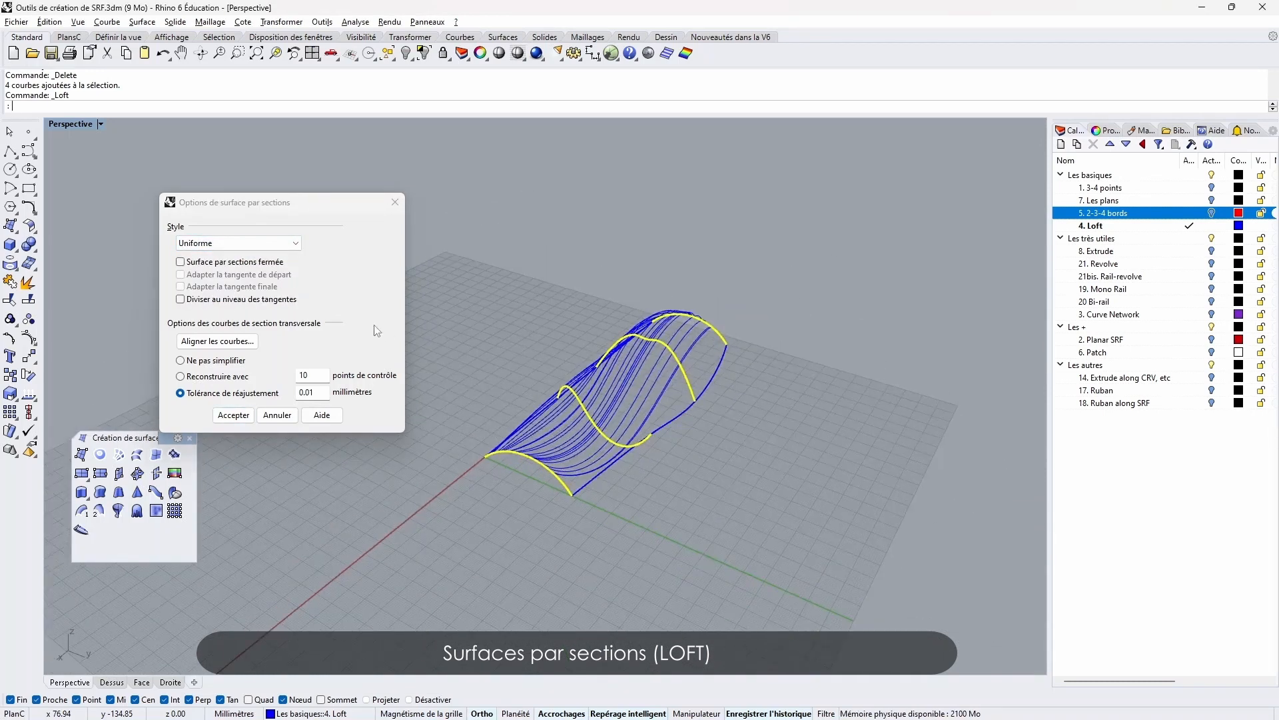
left_click(234, 415)
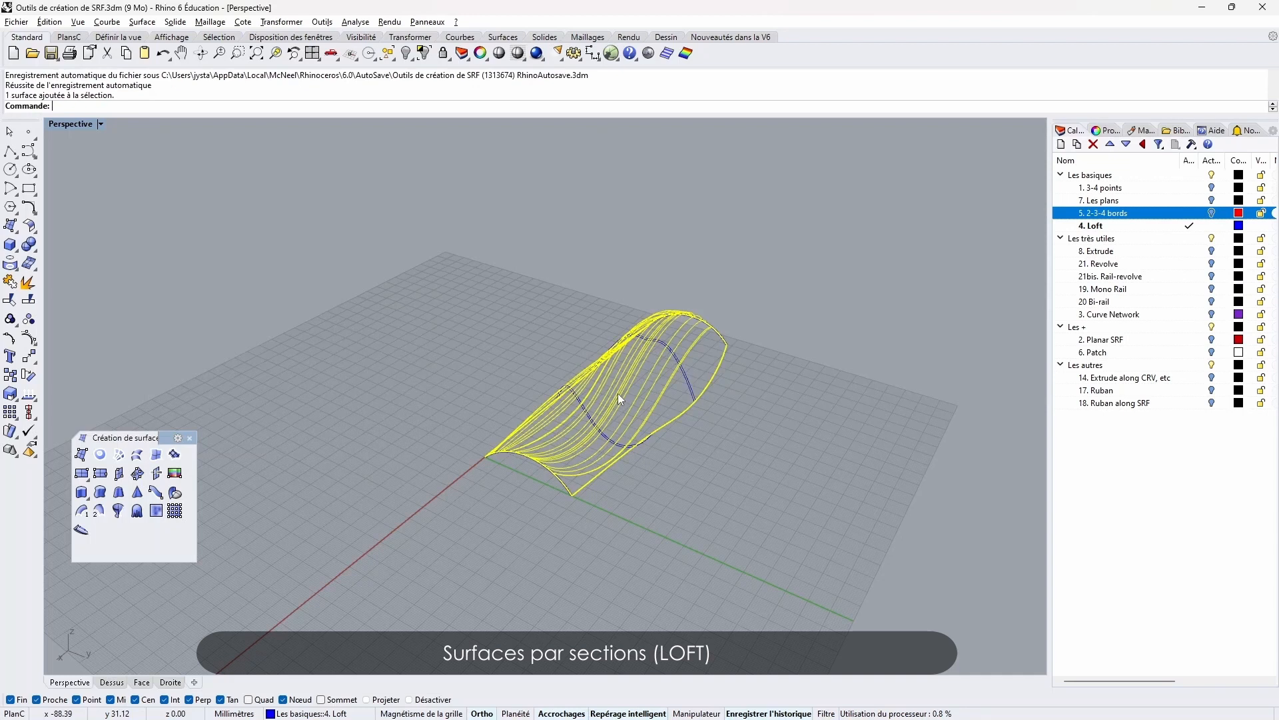
Turn on environment map analysis for the lofted surface and clear the selection
left_click(649, 53)
right_click_drag(488, 329, 563, 388)
left_click(680, 371)
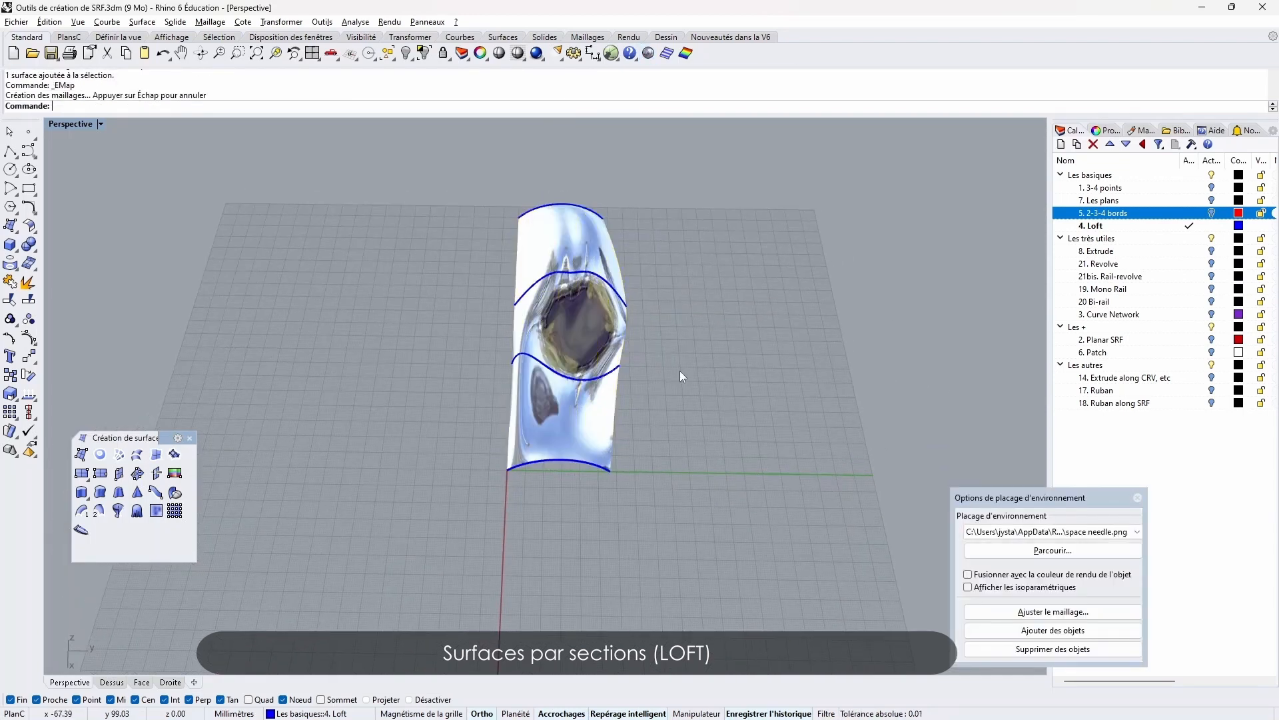
Examine the reflections on the lofted surface between the section curves, close up and from several angles
right_click_drag(679, 371, 634, 469)
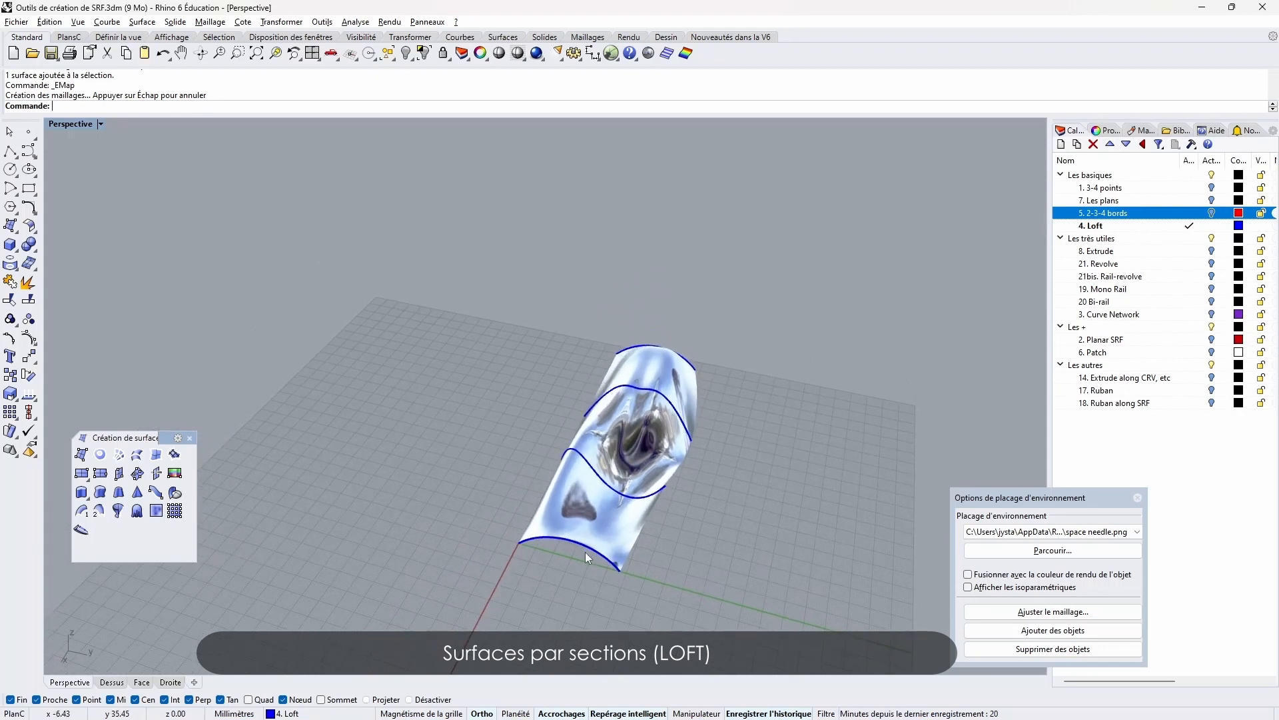
scroll(581, 486, "up", 3)
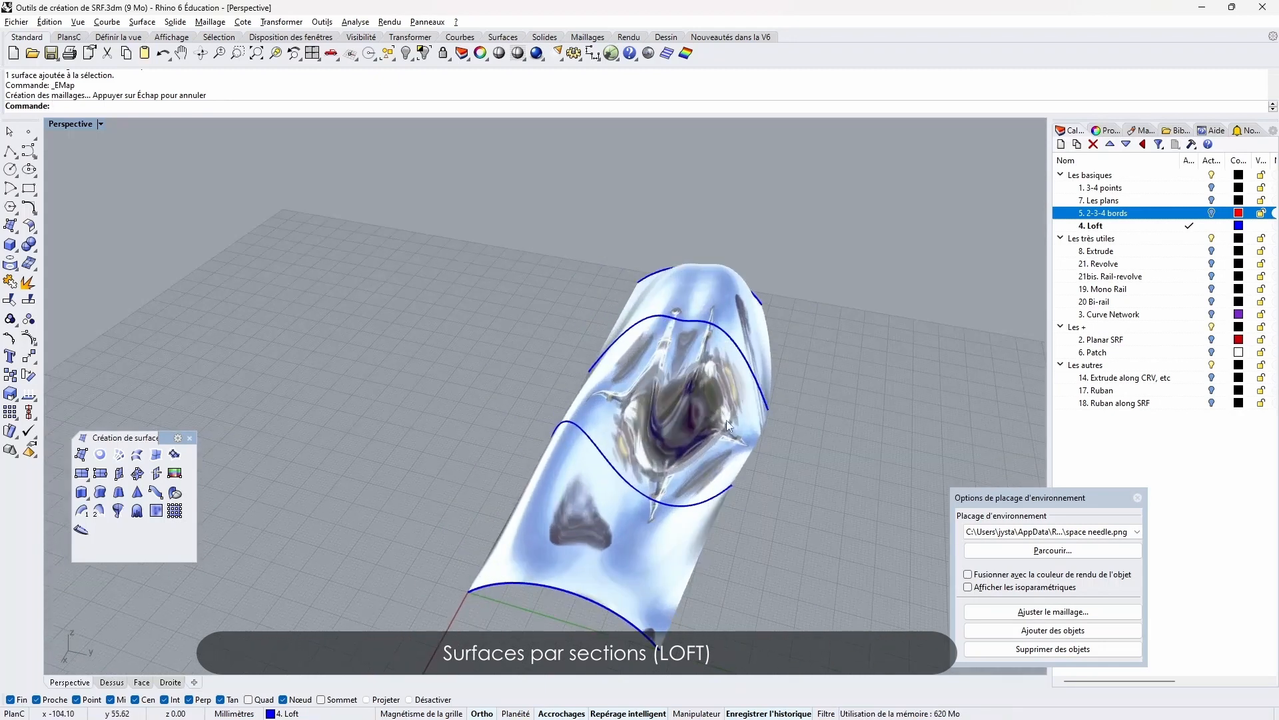
mouse_move(726, 420)
right_mouse_down()
mouse_move(760, 457)
mouse_move(748, 517)
mouse_move(730, 419)
right_mouse_up()
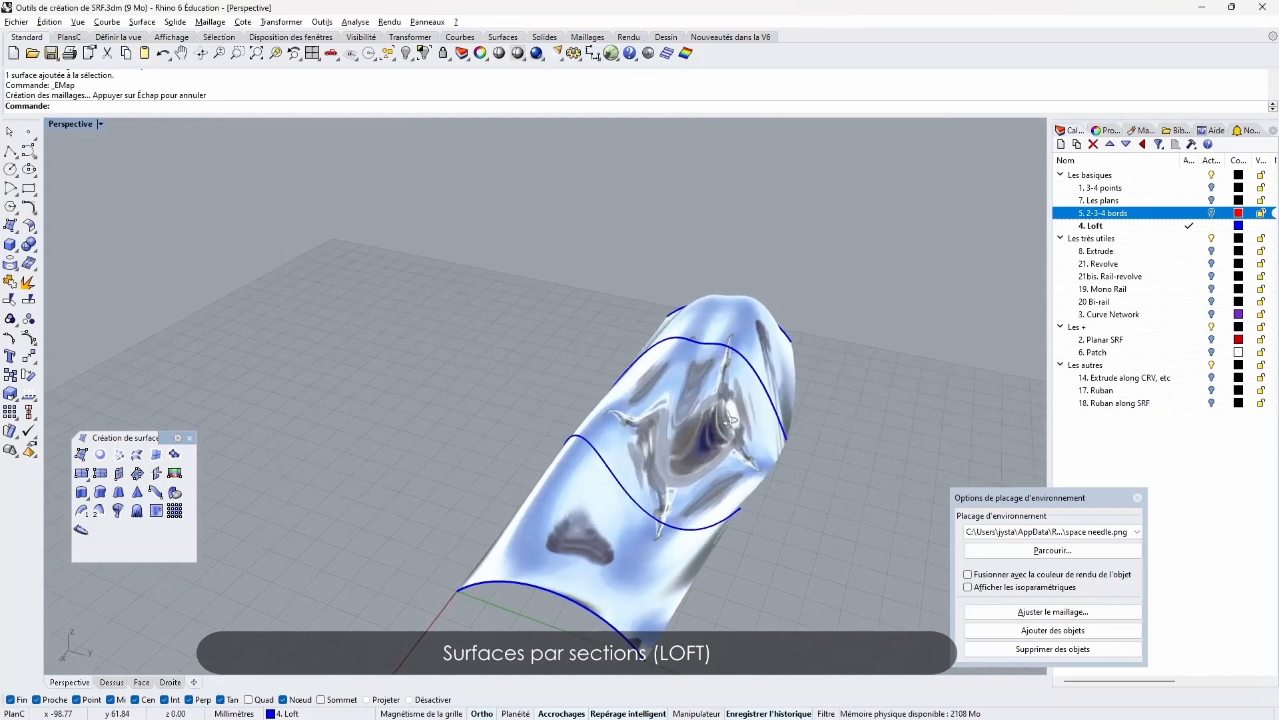
right_click_drag(479, 454, 613, 448)
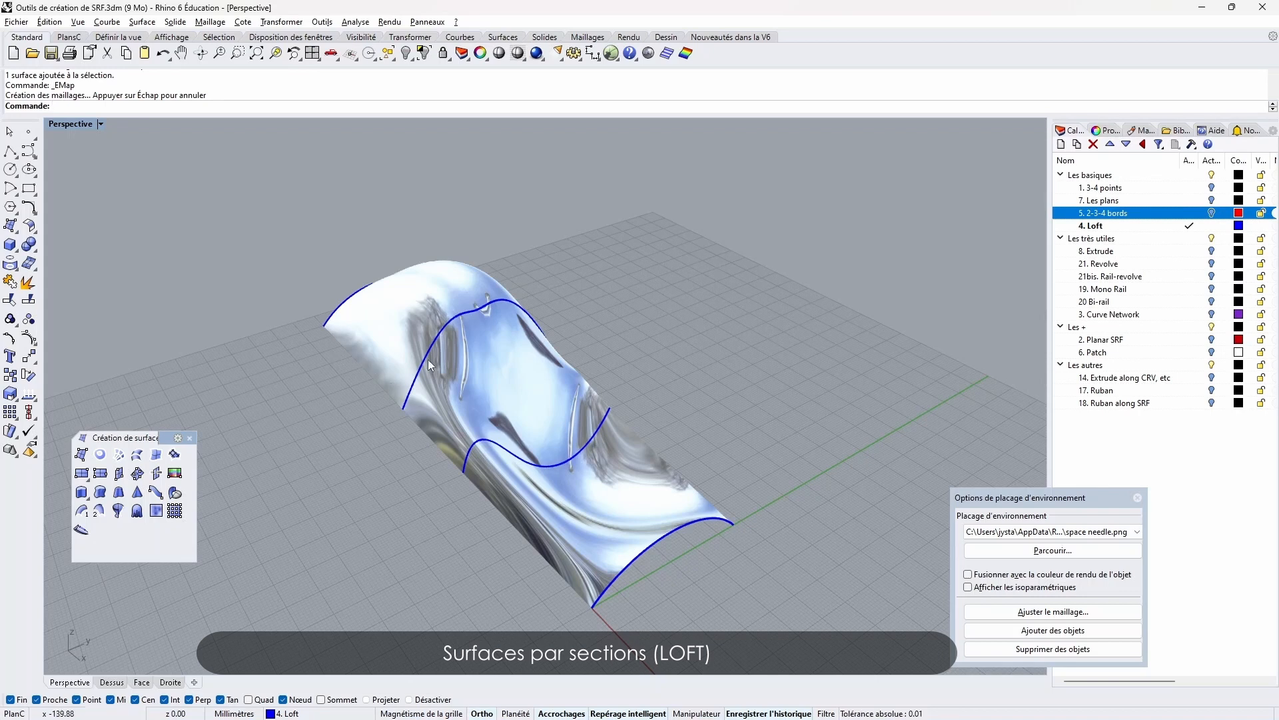
right_click_drag(700, 387, 630, 548)
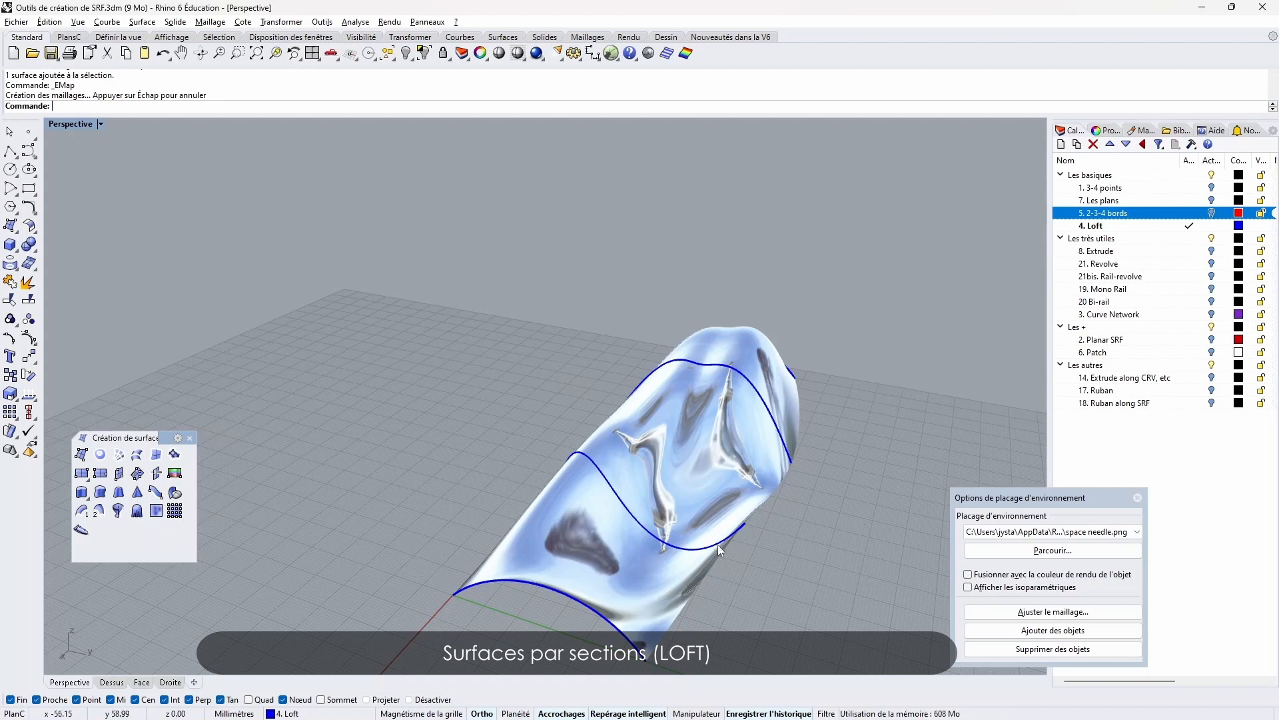
right_click_drag(717, 546, 810, 601)
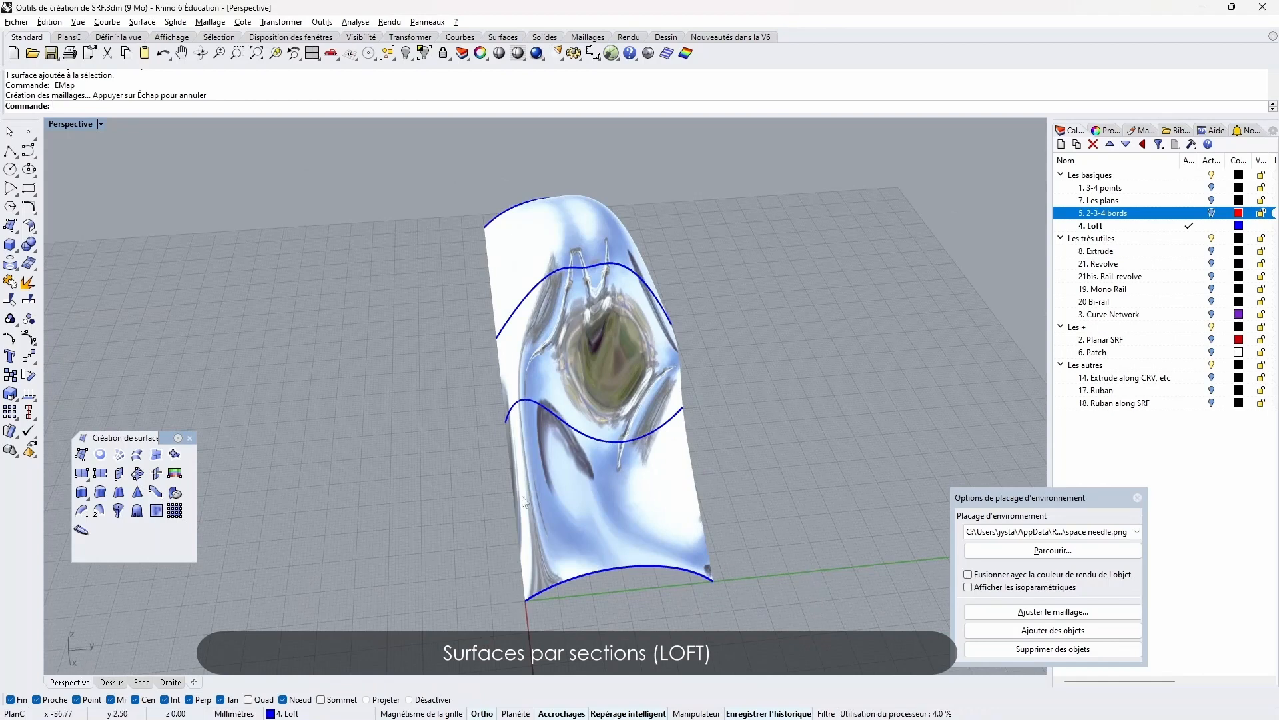
right_click_drag(736, 359, 633, 626)
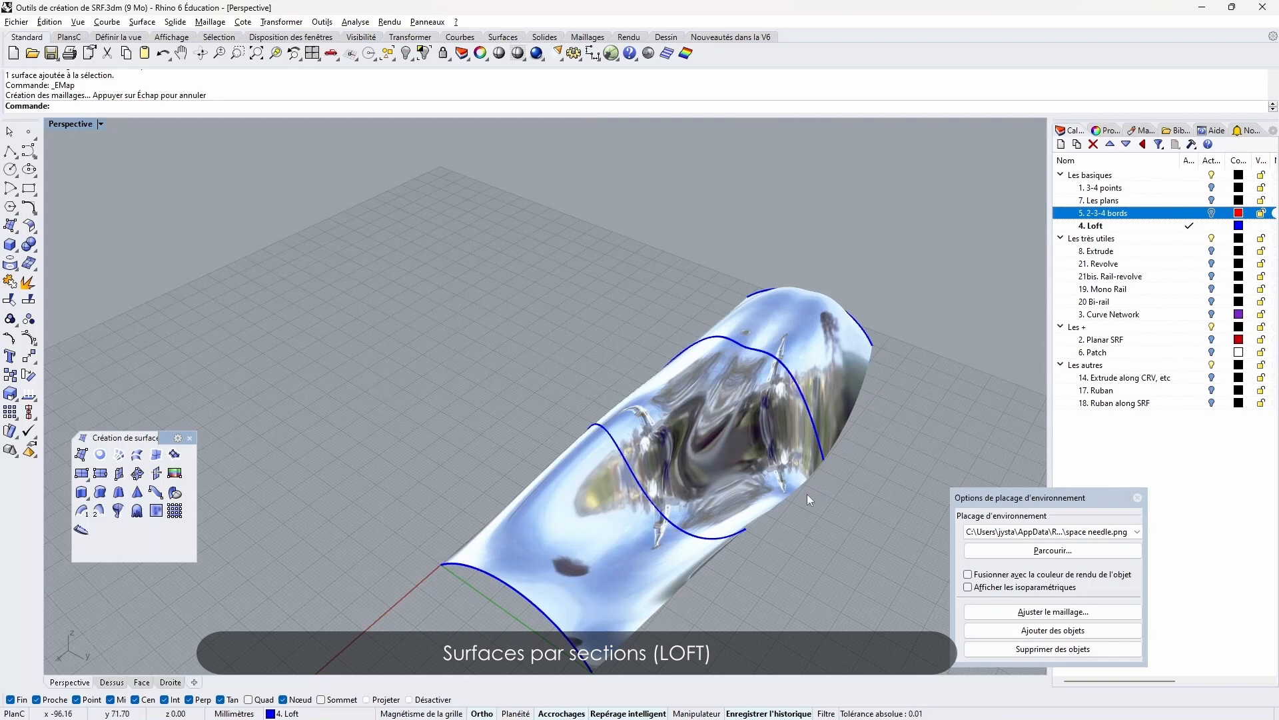
right_click_drag(806, 494, 893, 442, "shift")
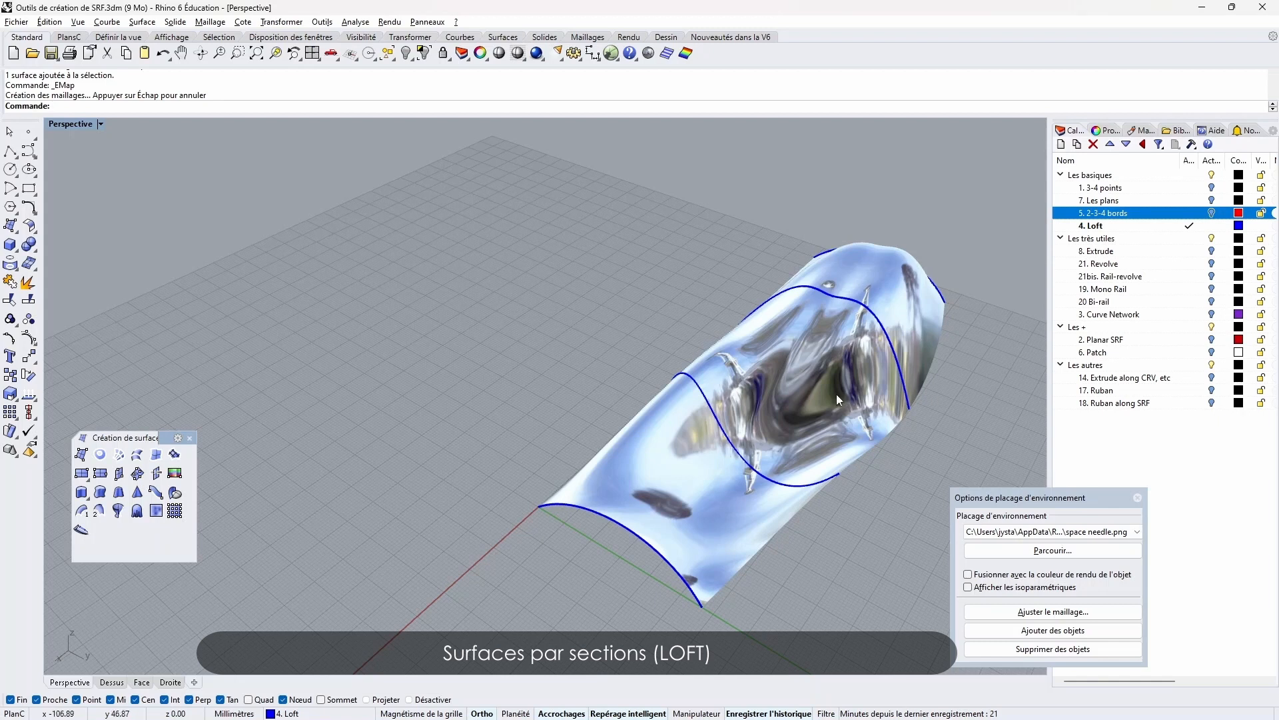
right_click_drag(837, 394, 752, 519)
right_click_drag(819, 489, 750, 488, "shift")
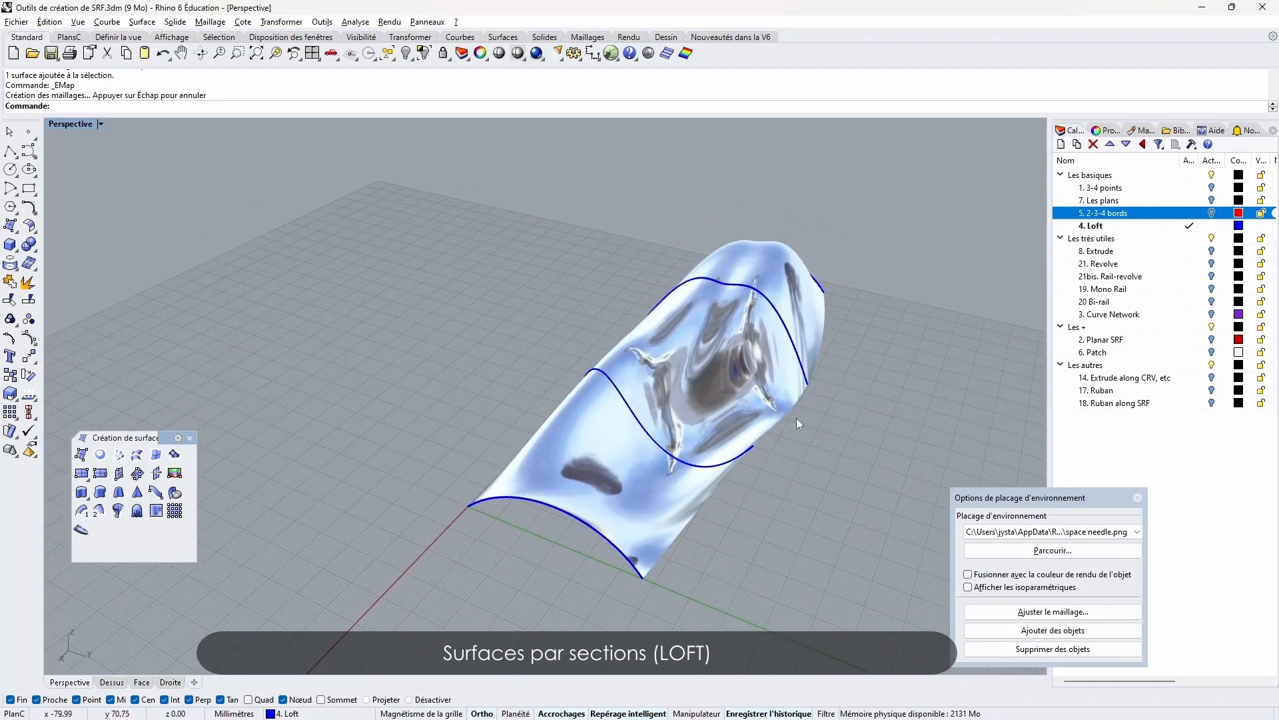
right_click_drag(604, 453, 641, 470)
scroll(471, 221, "down", 5)
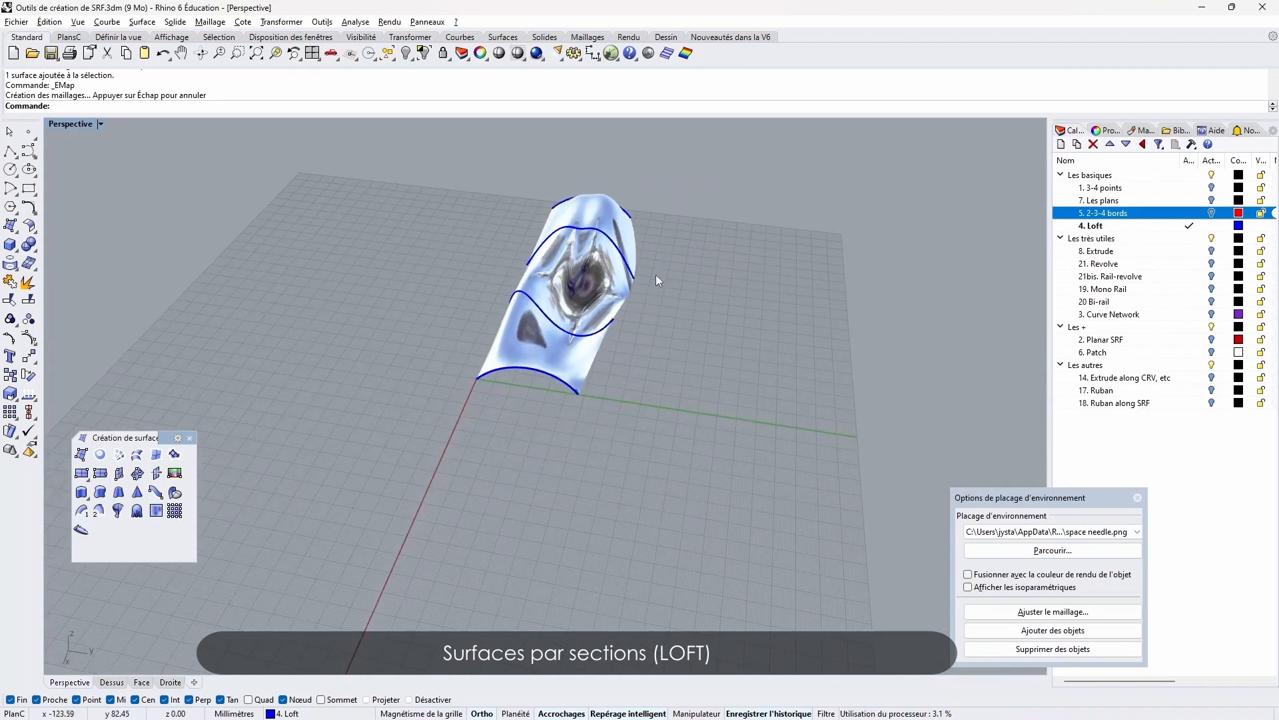
right_click_drag(655, 274, 603, 270)
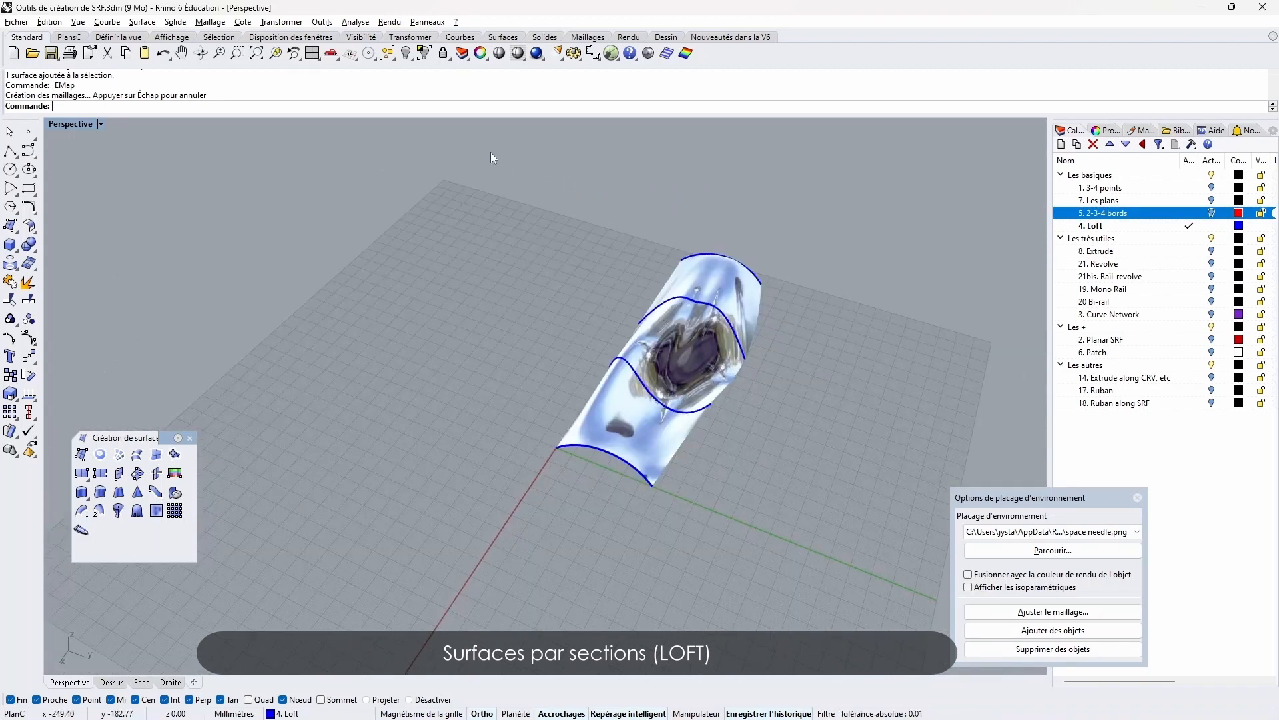
Show the hidden objects and delete the existing polysurface, keeping only its long profile curves
right_click(407, 57)
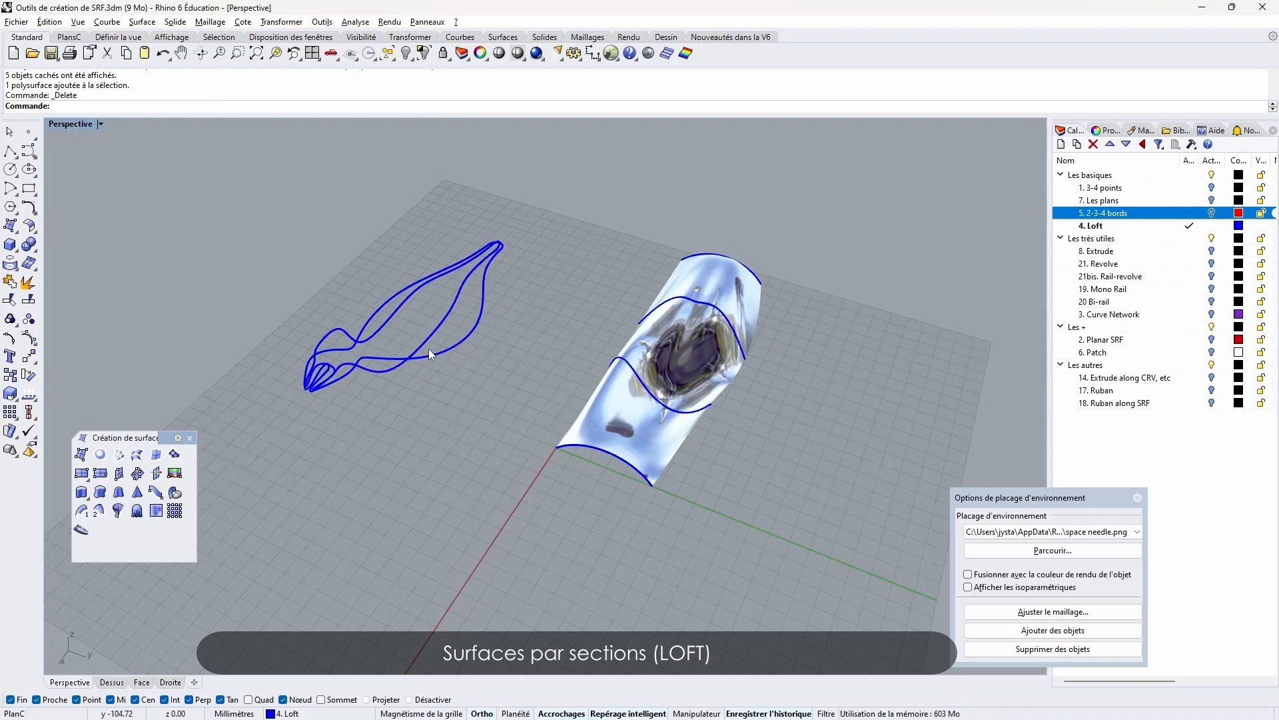
right_click_drag(437, 421, 430, 367)
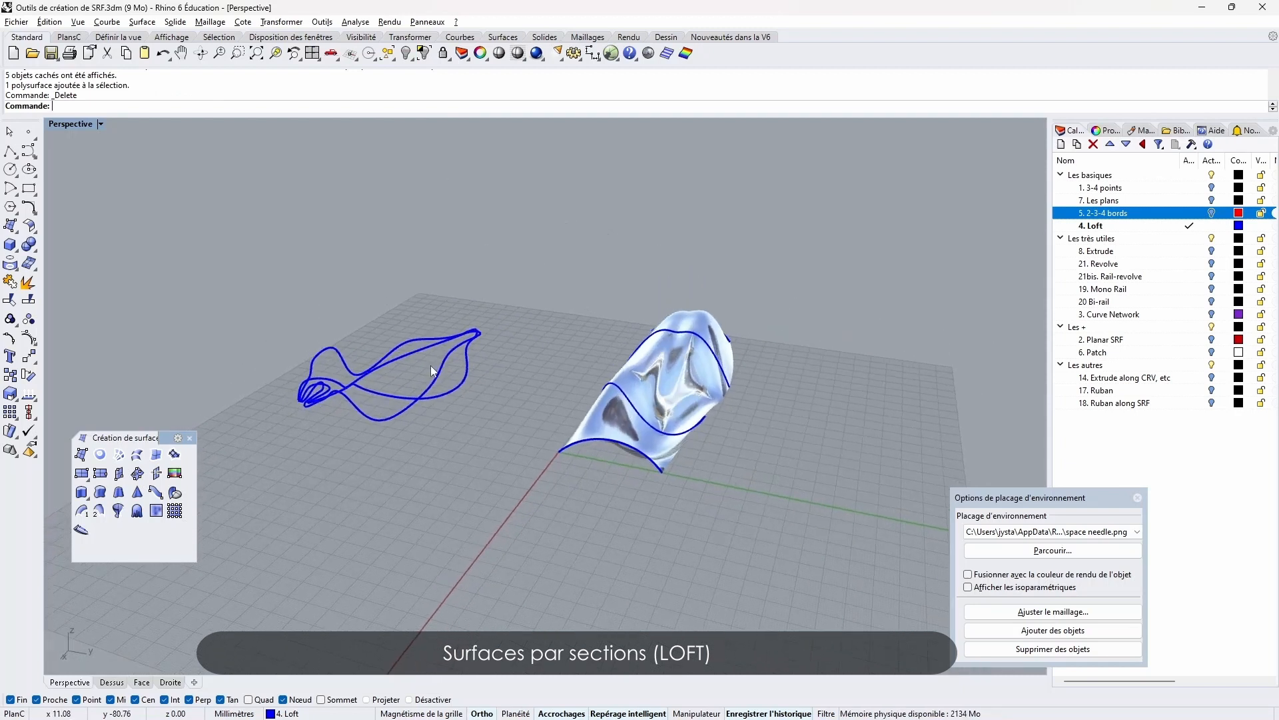
scroll(399, 348, "up", 5)
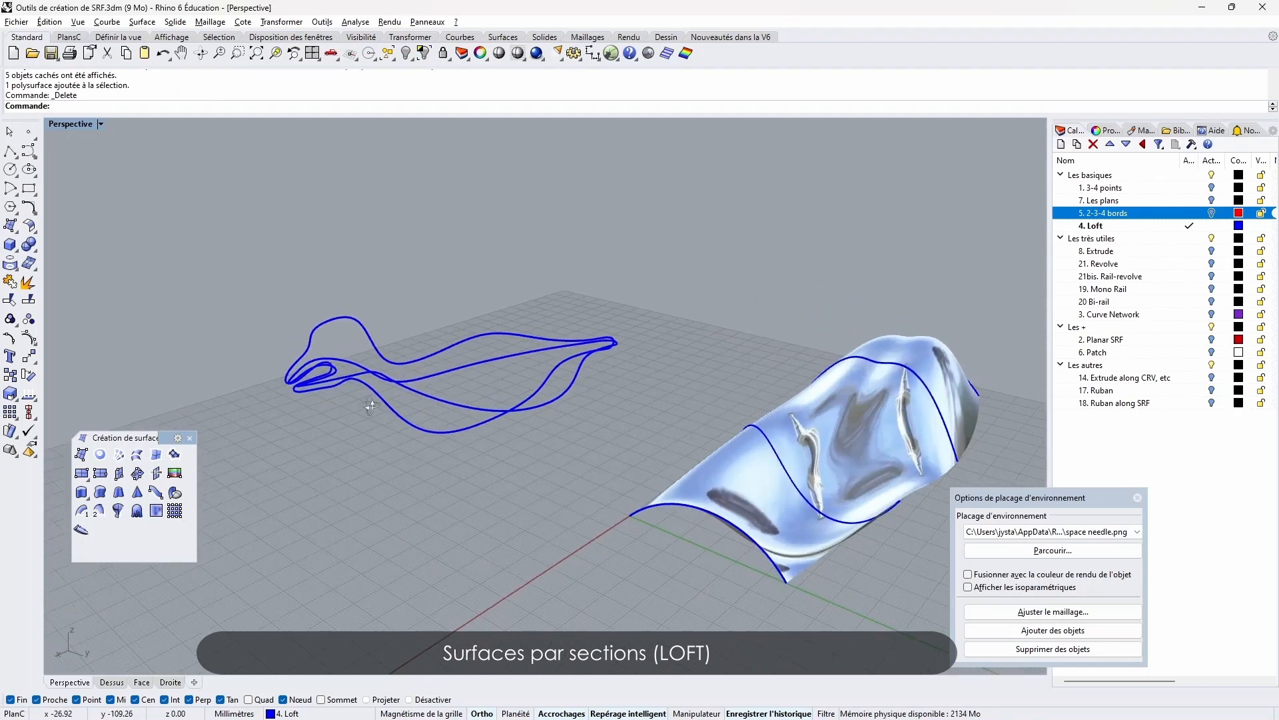
Examine the four long profile curves individually and in opposite pairs, from the side and from above
left_click(418, 358)
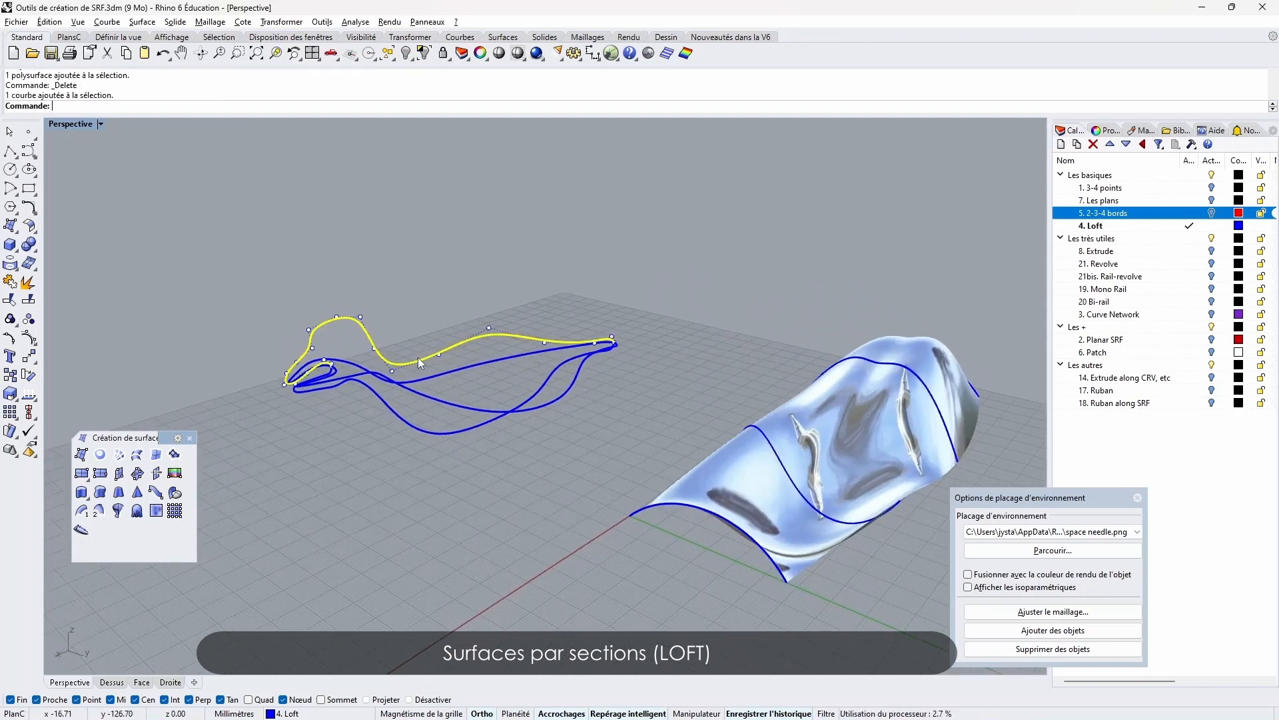
left_click(430, 394)
left_click(427, 430)
right_click_drag(402, 406, 677, 348)
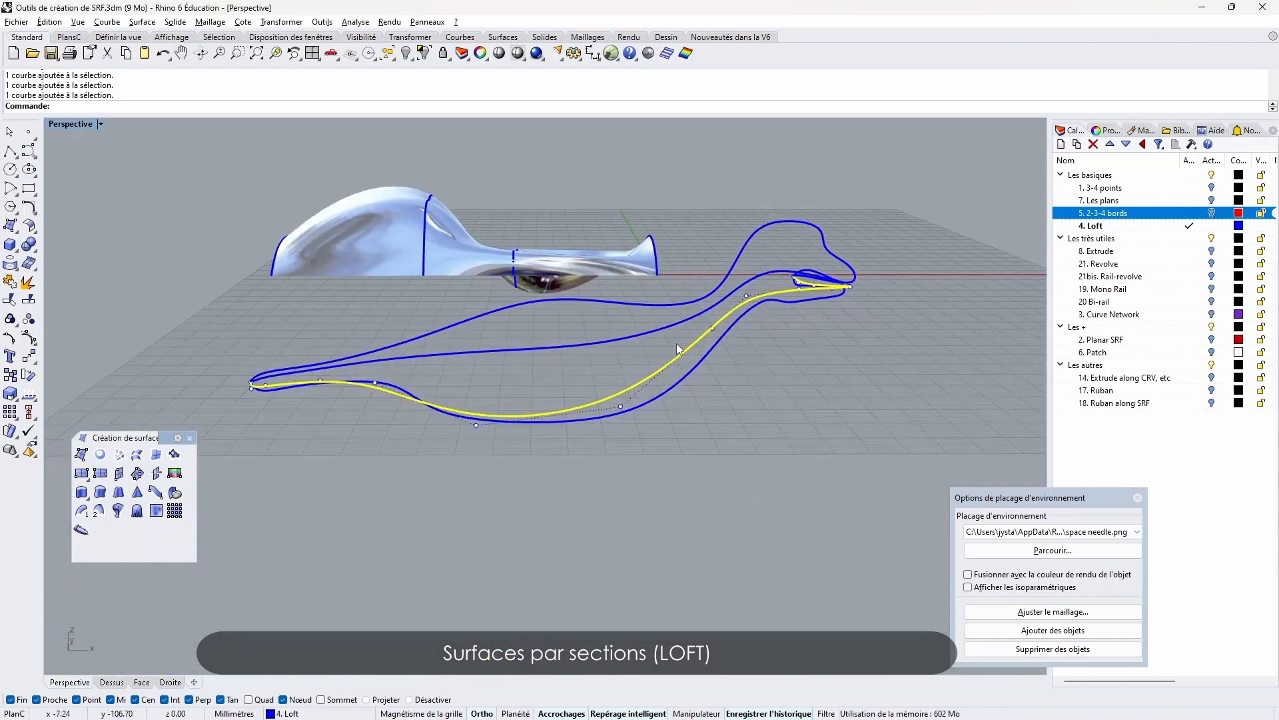
left_click(829, 251)
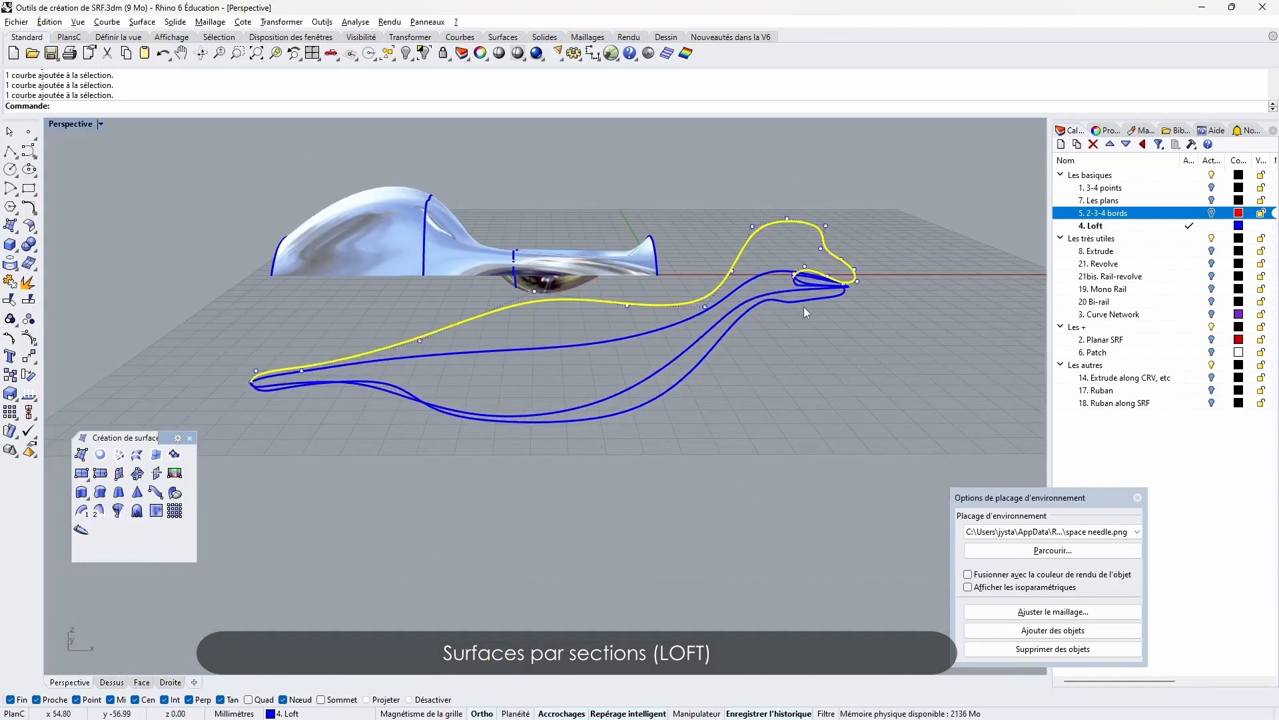
left_click(804, 301, "shift")
right_click_drag(805, 357, 595, 466)
left_click(326, 319)
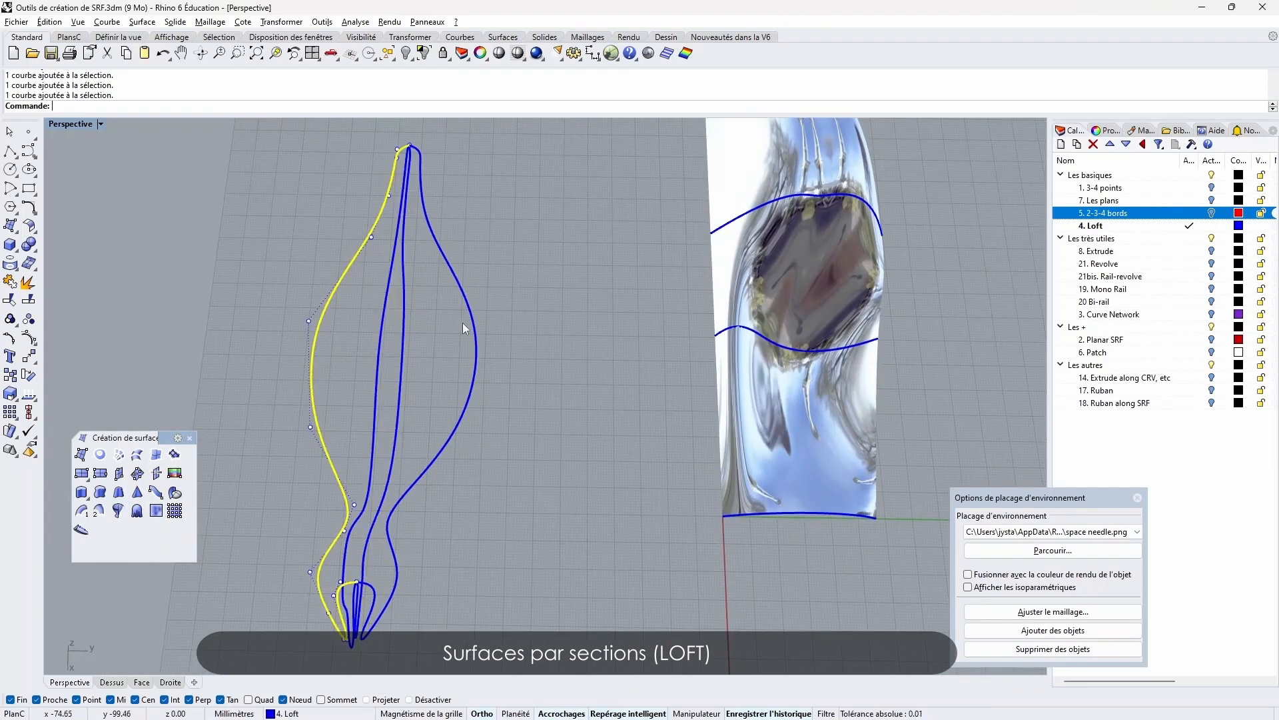
left_click(473, 323, "shift")
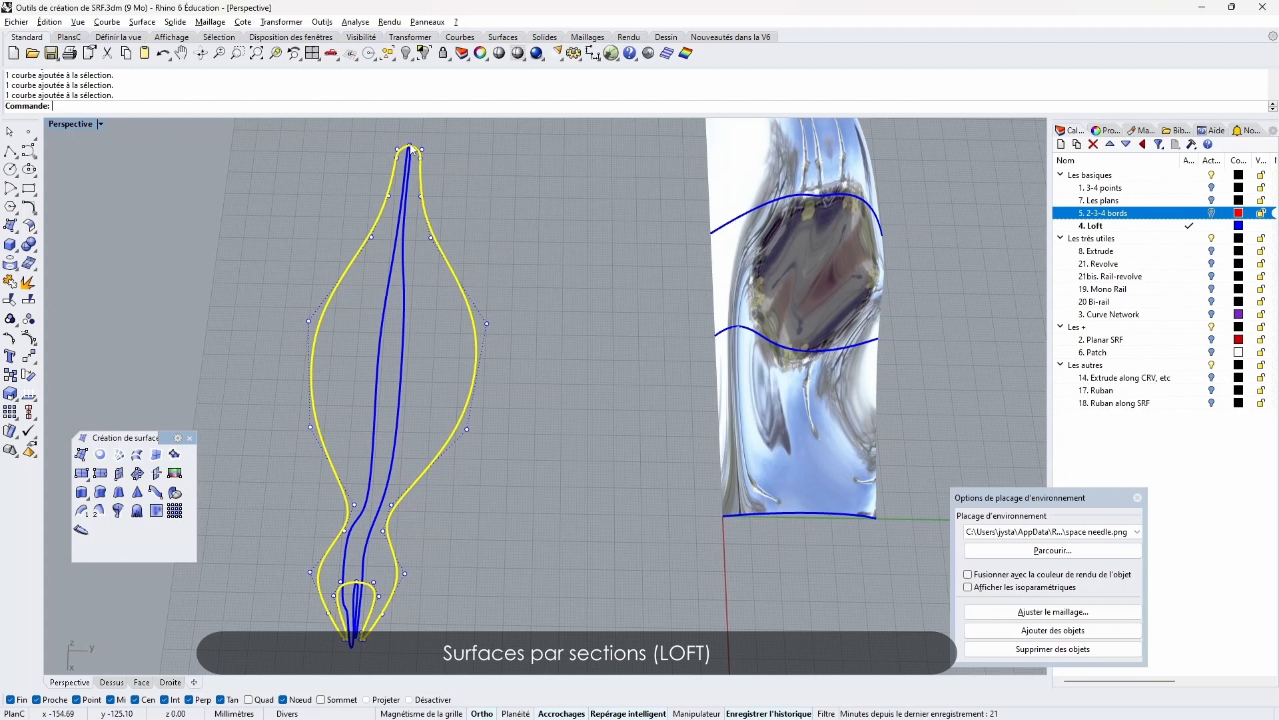
right_click_drag(453, 372, 369, 420)
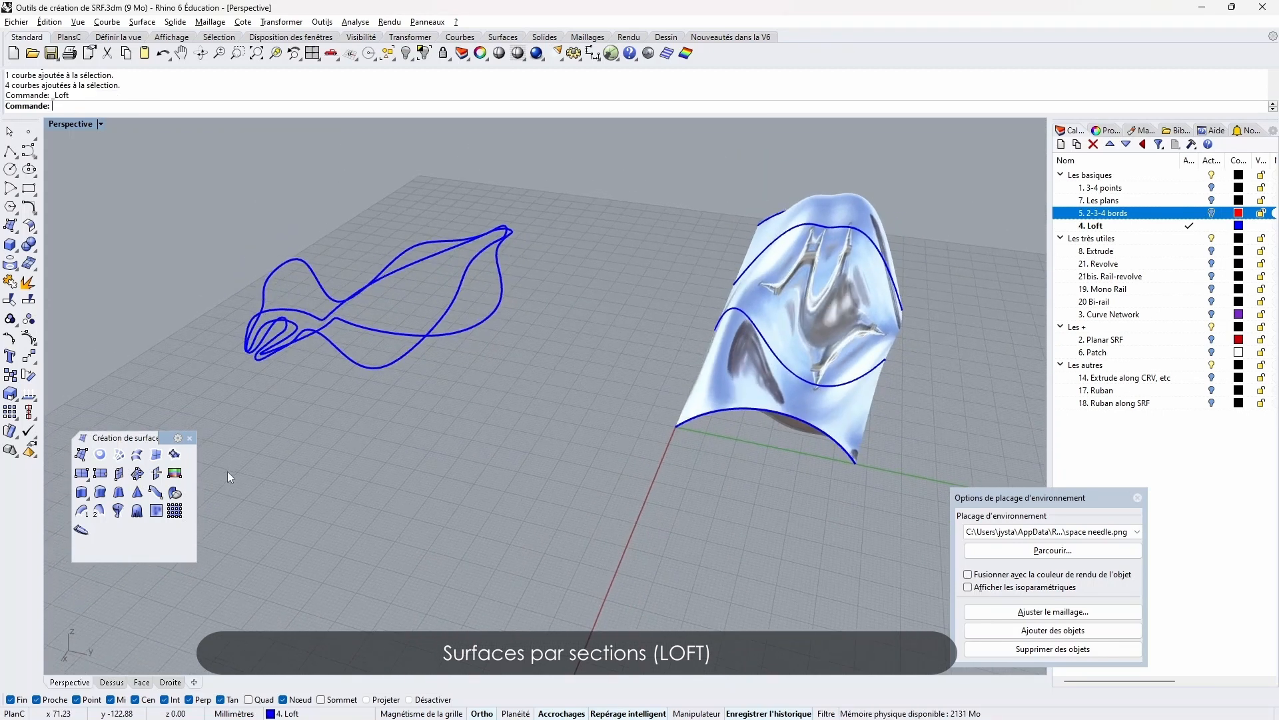
Start a loft and pick the four long profile curves in order around the shape as its sections
key("Return")
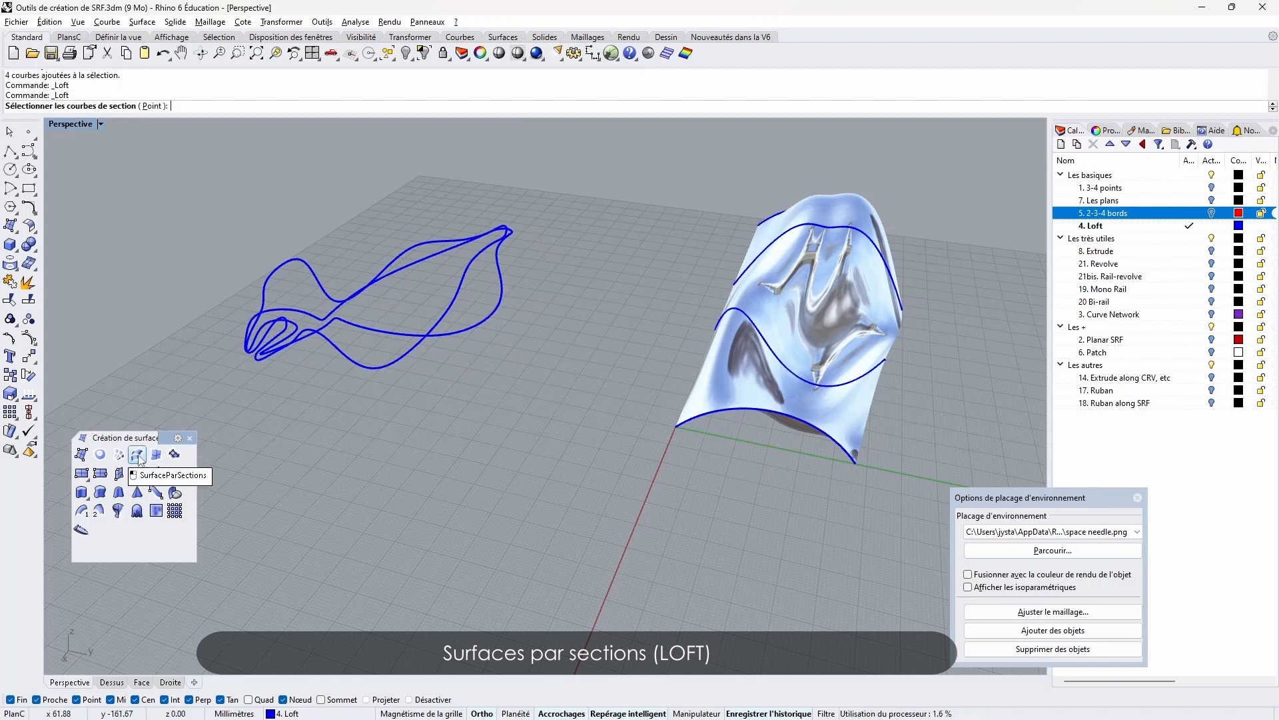
left_click(291, 261)
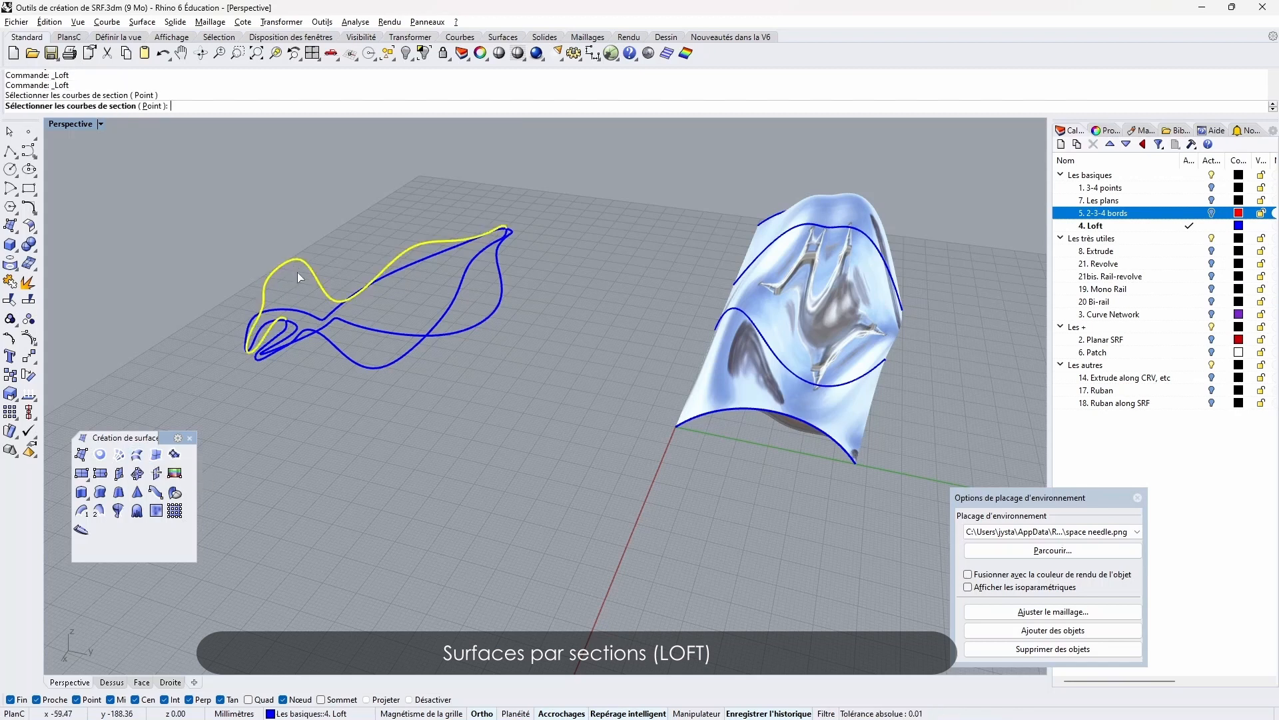
left_click(354, 327)
right_click_drag(353, 323, 405, 385)
left_click(463, 336)
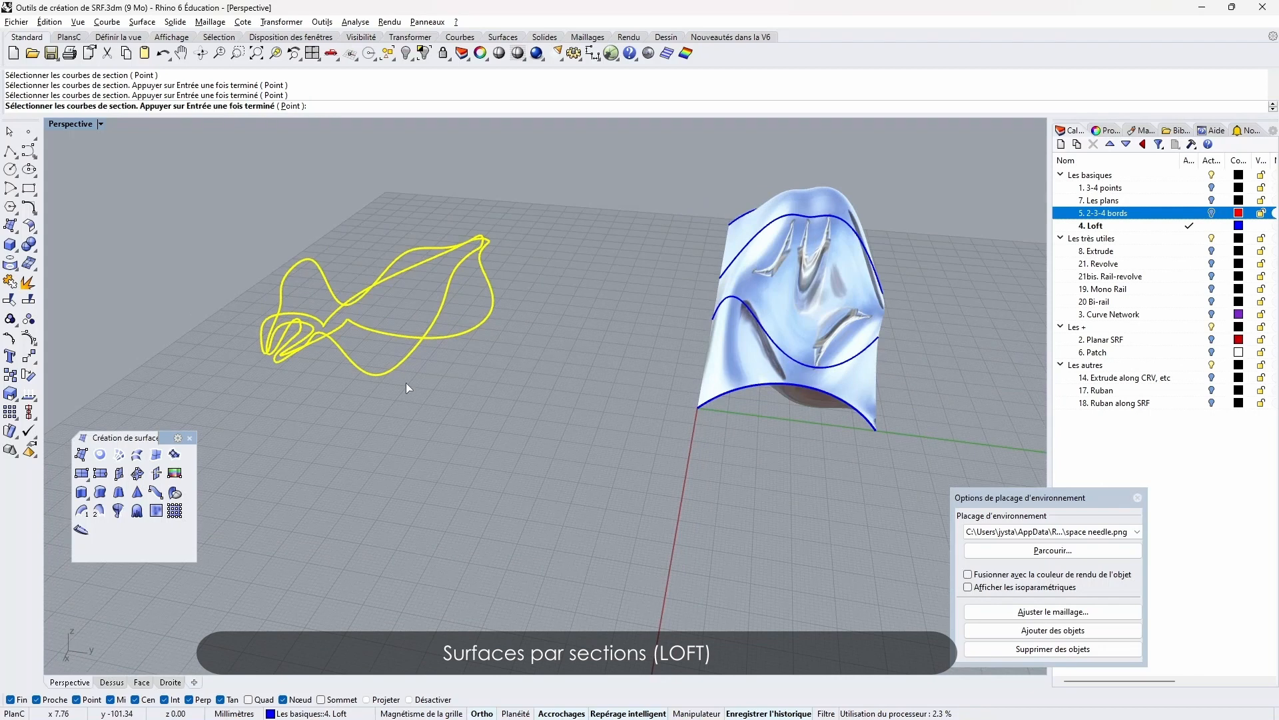
key("Return")
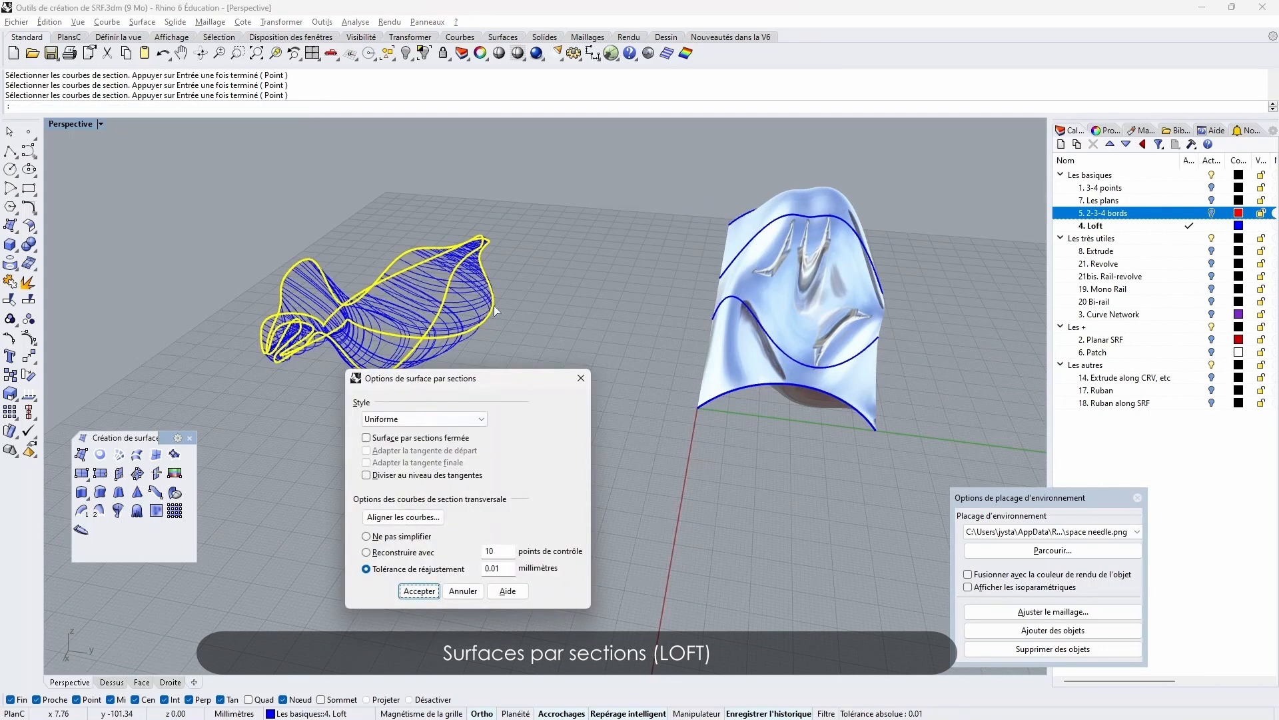
Enable Surface par sections fermée with the Uniforme style and create the closed loft through the four profile curves
right_click_drag(494, 309, 416, 335)
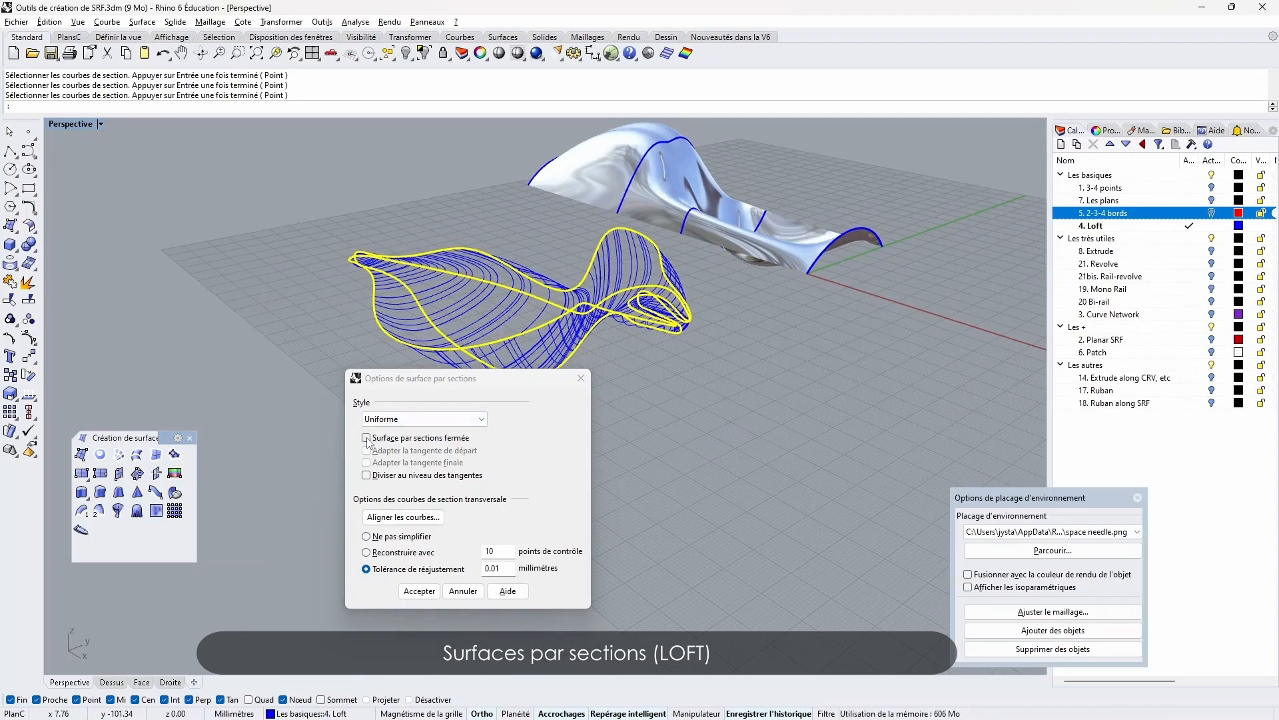
left_click(403, 439)
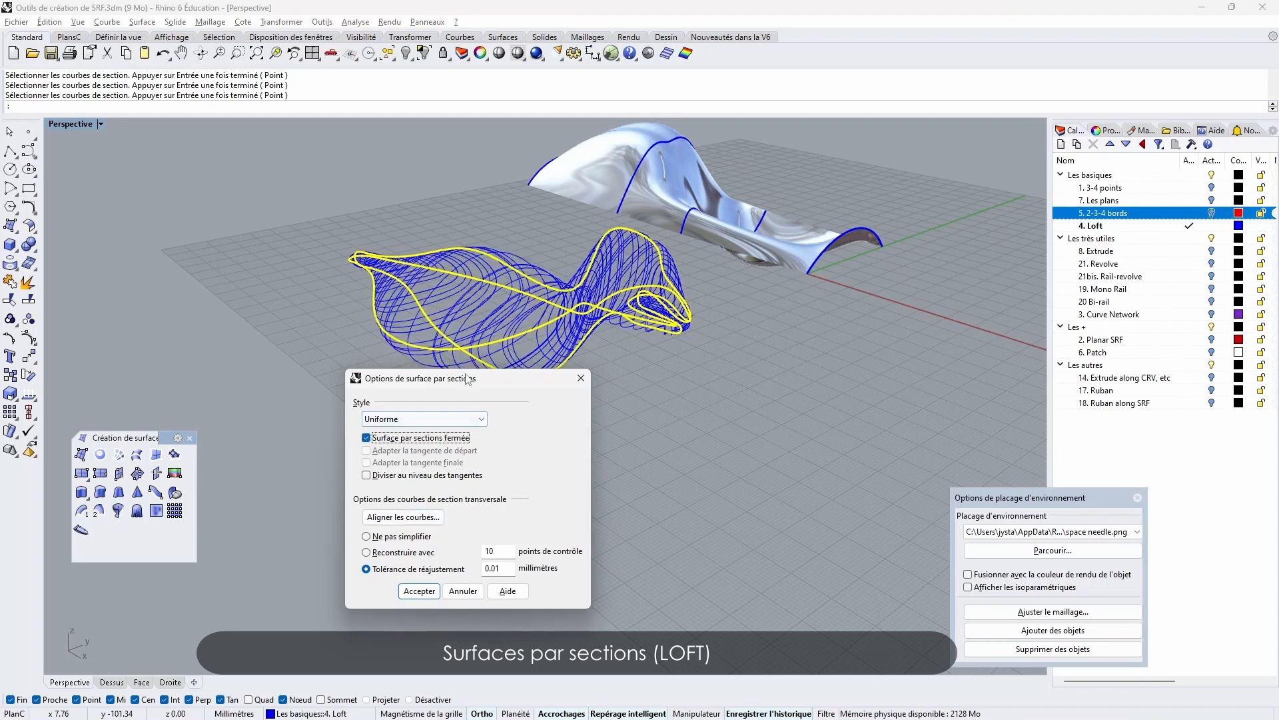
left_click_drag(469, 379, 337, 353)
left_click(288, 565)
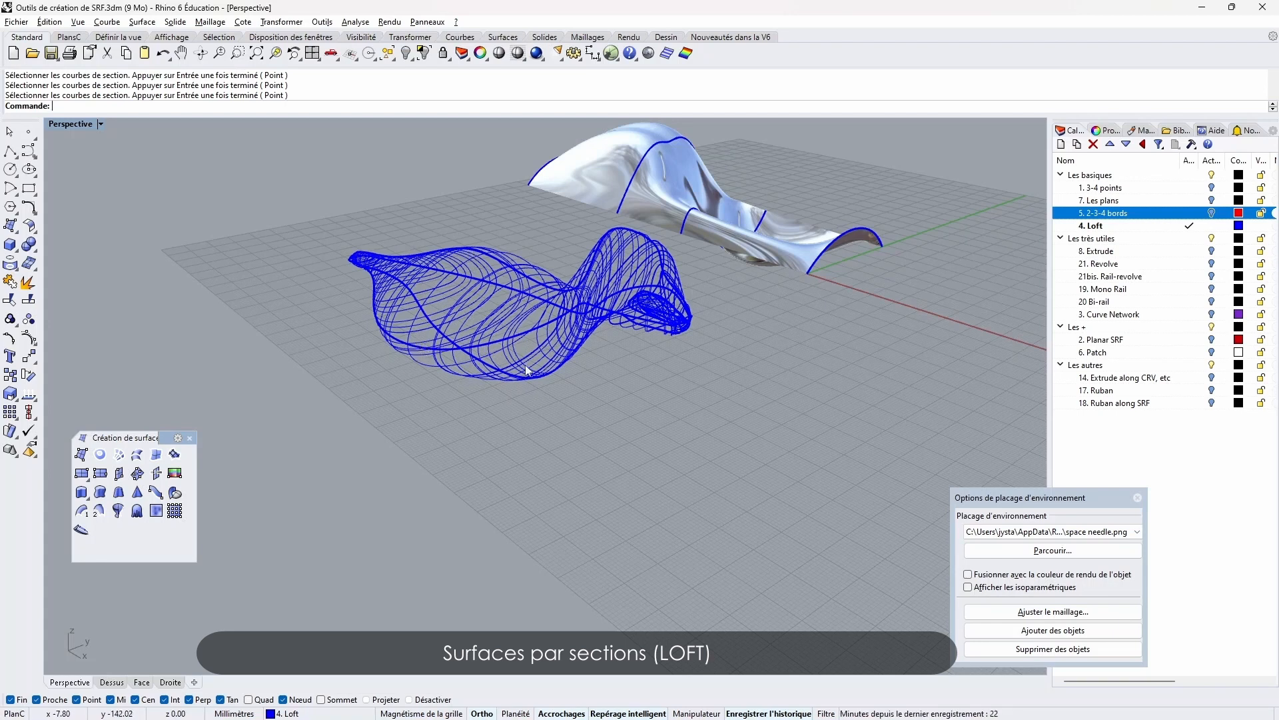
Turn on environment map analysis for the closed loft and inspect its reflections from another angle
left_click(533, 310)
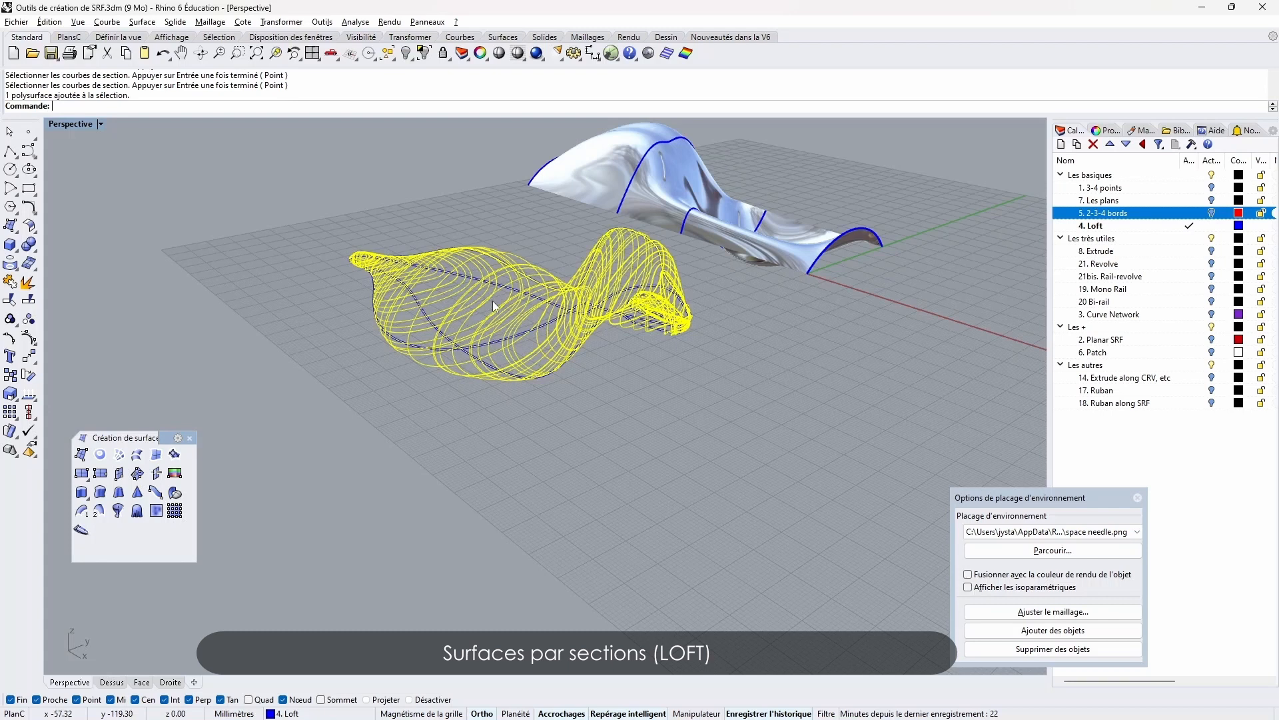
left_click(648, 53)
right_click_drag(621, 393, 1088, 184)
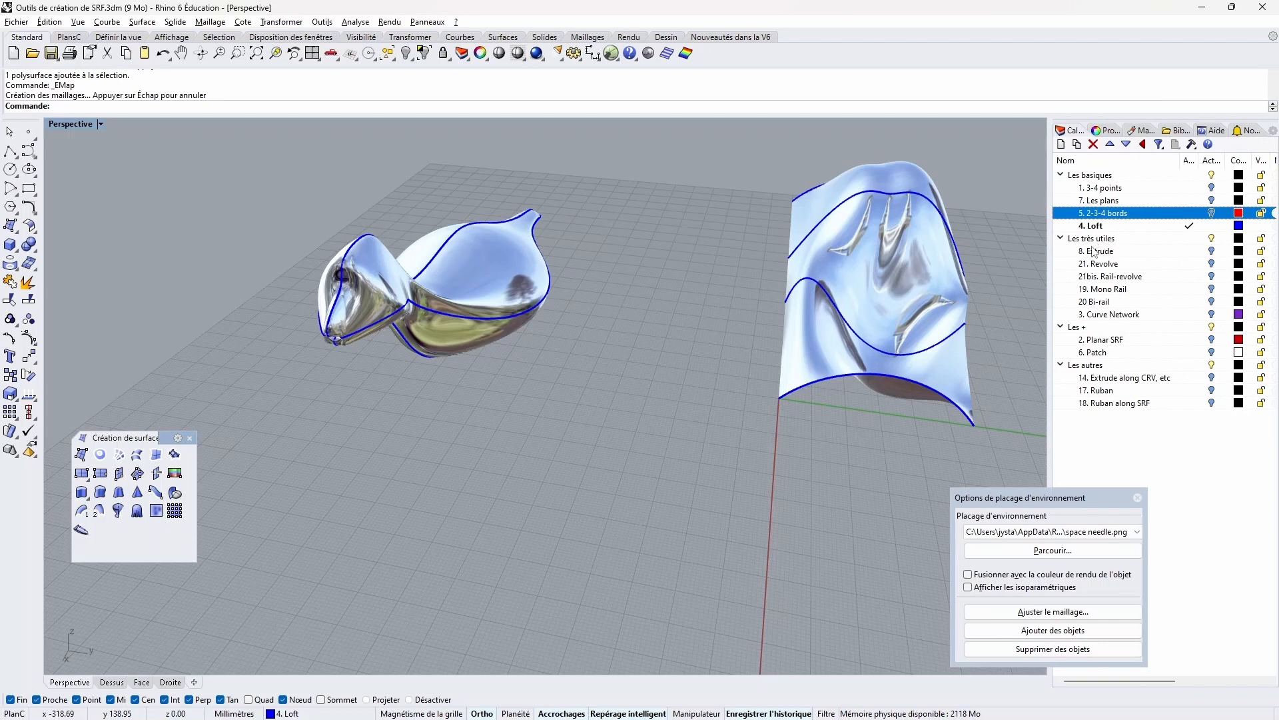
Turn off the 4. Loft layer and make 8. Extrude under Les très utiles the current layer
left_click(1190, 238)
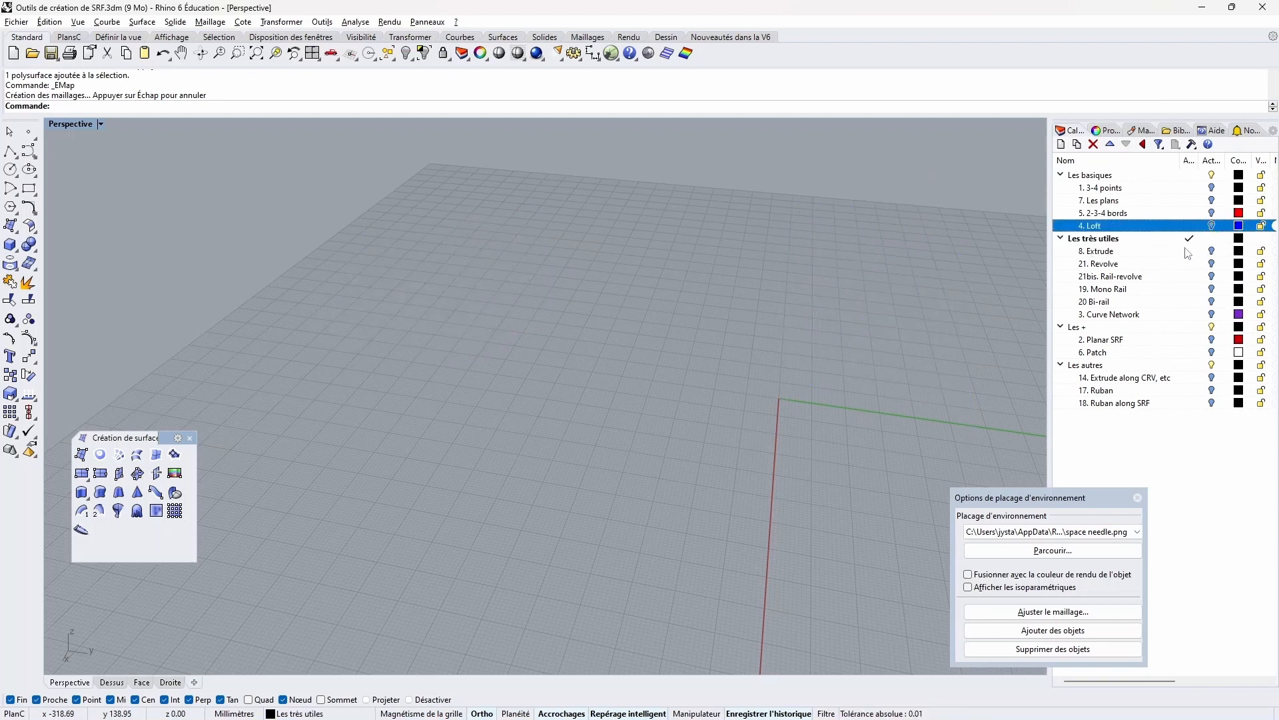
left_click(1190, 252)
scroll(993, 251, "down", 3)
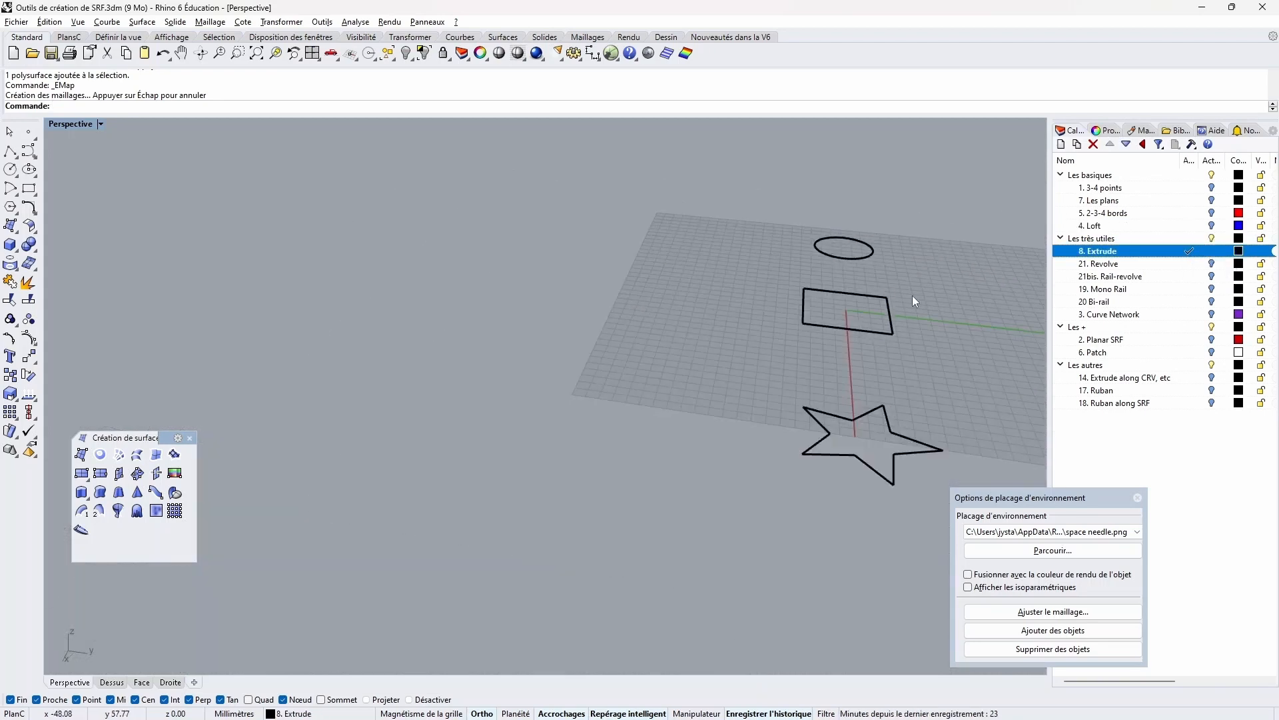
mouse_move(883, 340)
right_mouse_down("shift")
mouse_move(682, 314)
mouse_move(874, 331)
right_mouse_up("shift")
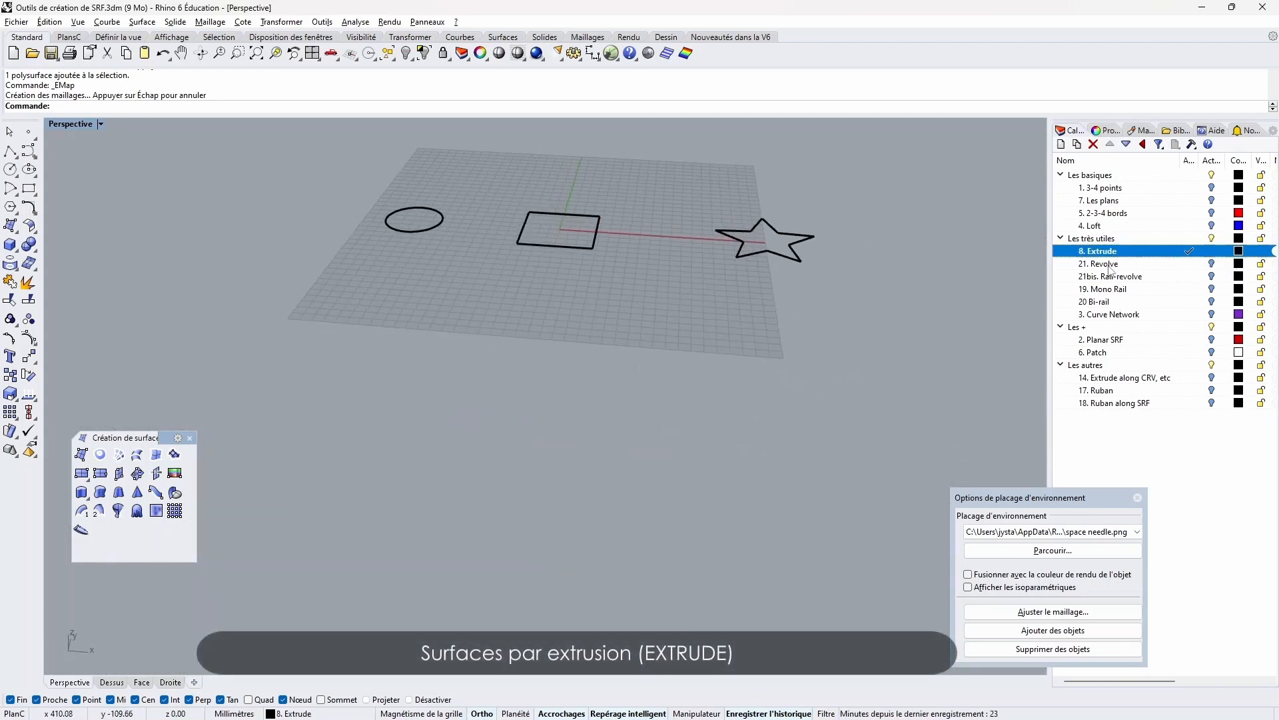
right_click_drag(598, 301, 712, 366)
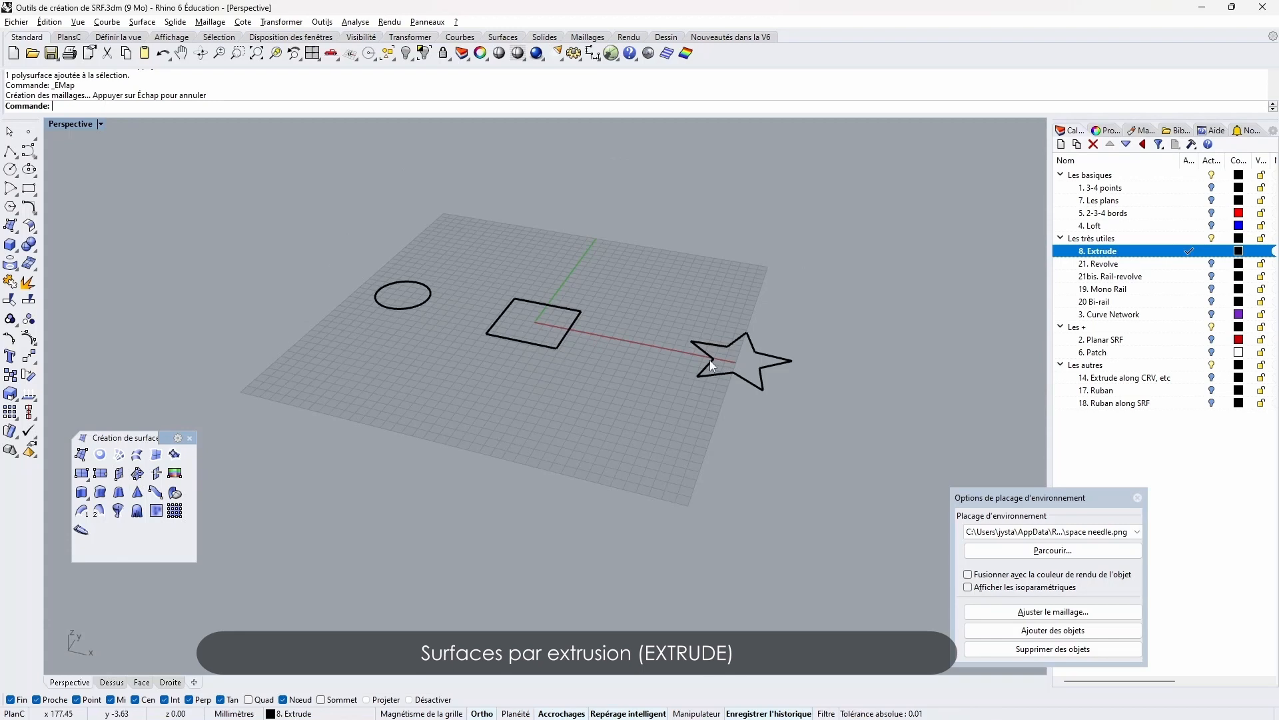
Extrude the star curve upward about 145 mm as an open surface with Solide=Non
left_click(763, 370)
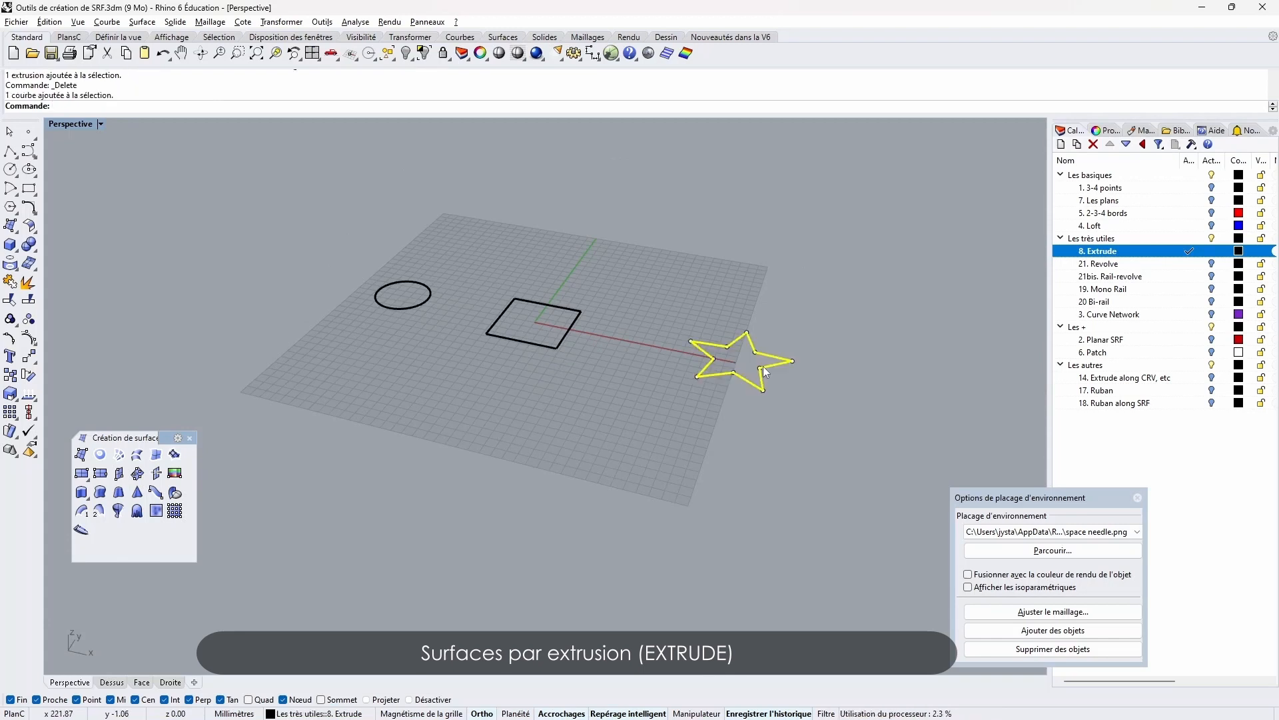
left_click(81, 493)
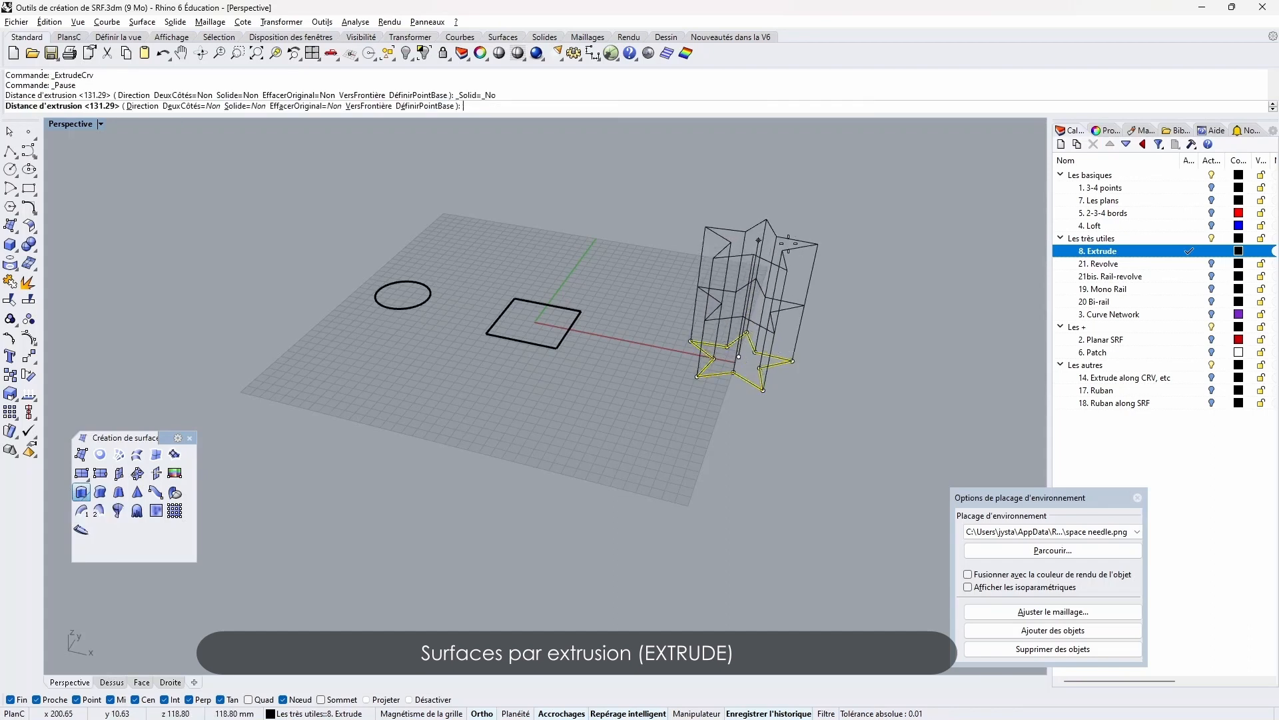
left_click(763, 215)
mouse_move(804, 265)
right_mouse_down()
mouse_move(686, 274)
mouse_move(591, 222)
mouse_move(629, 318)
mouse_move(819, 268)
mouse_move(828, 234)
mouse_move(805, 282)
right_mouse_up()
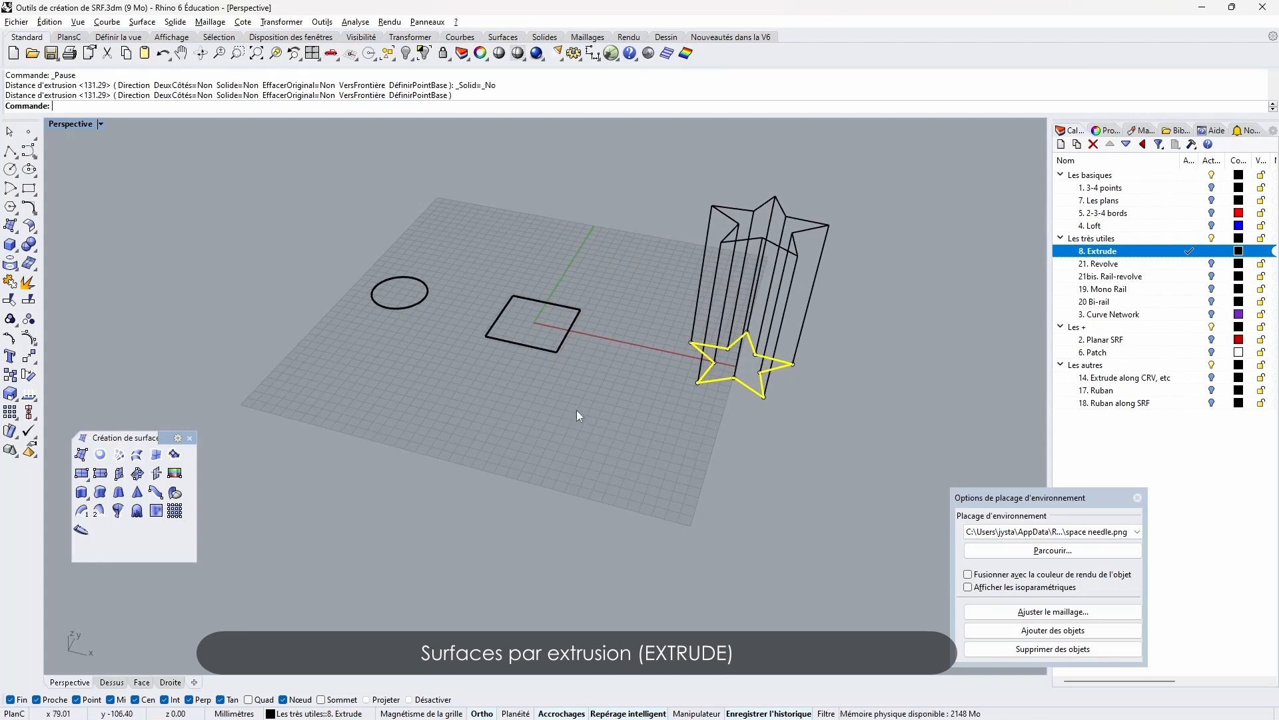
Extrude the rectangle about 77 mm to both sides of its plane with DeuxCôtés=Oui and Solide=Non
left_click(499, 342)
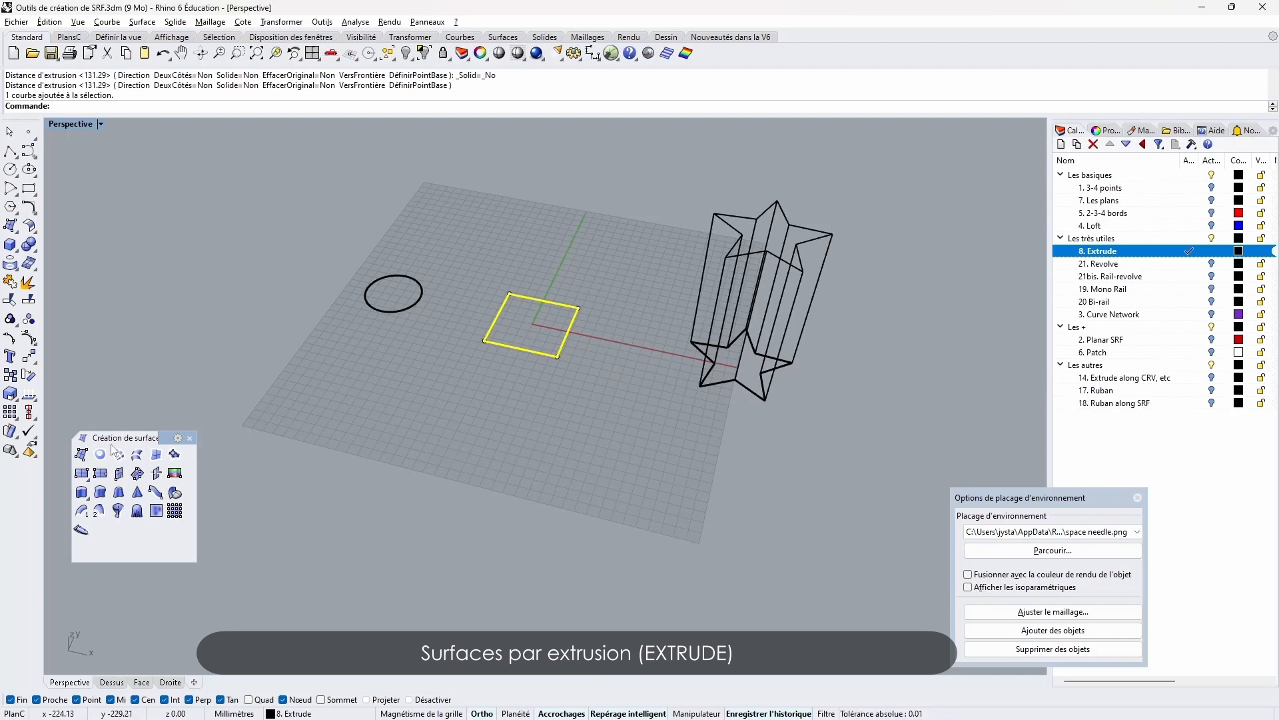
left_click(81, 492)
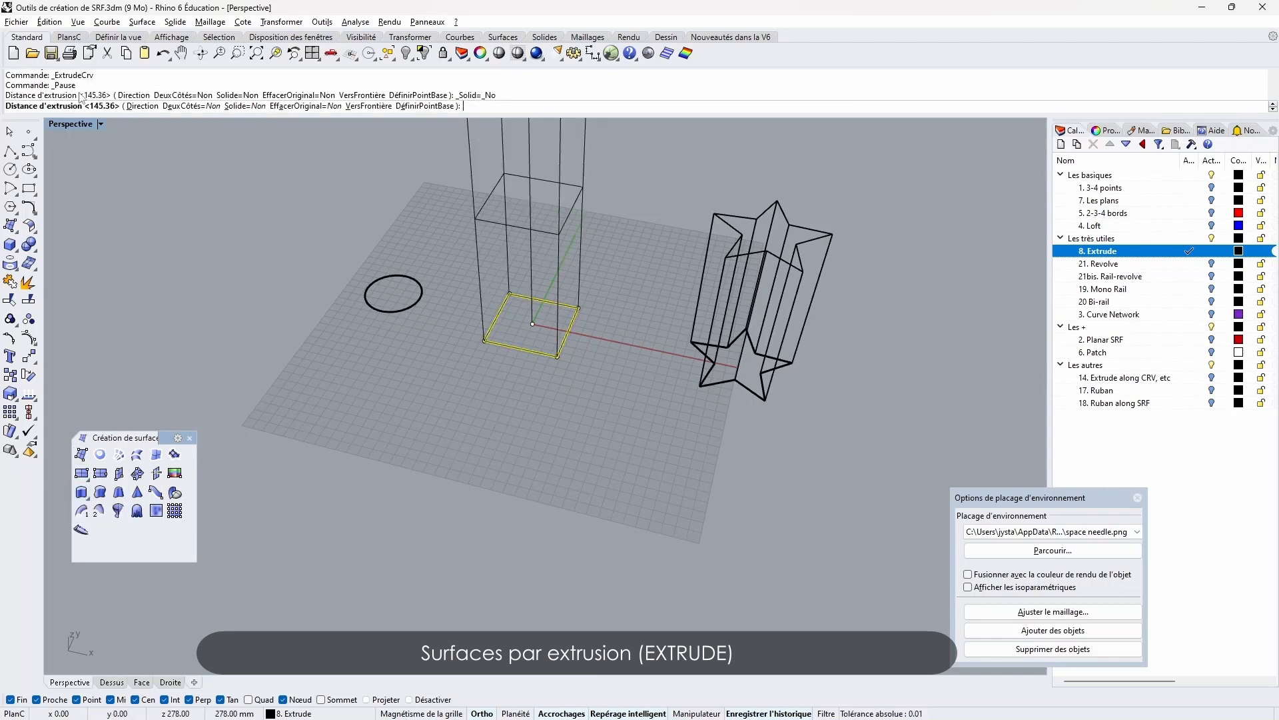
left_click(201, 108)
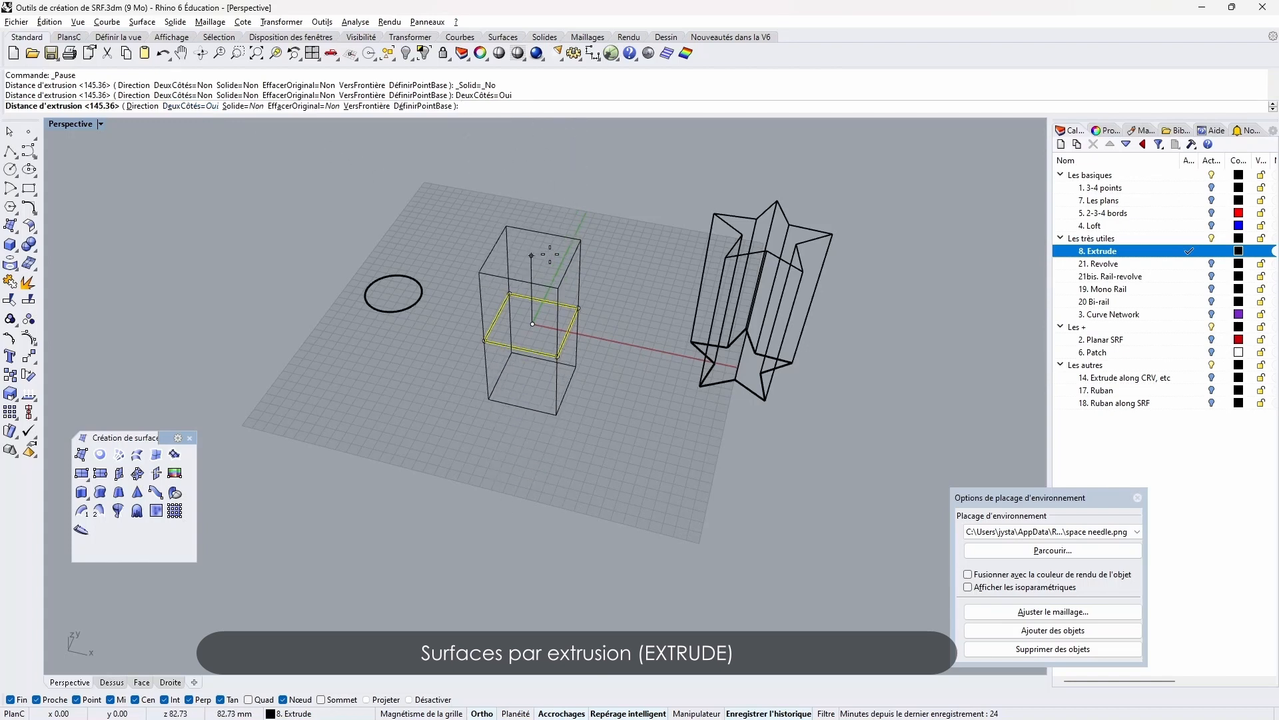
right_click_drag(546, 236, 561, 177)
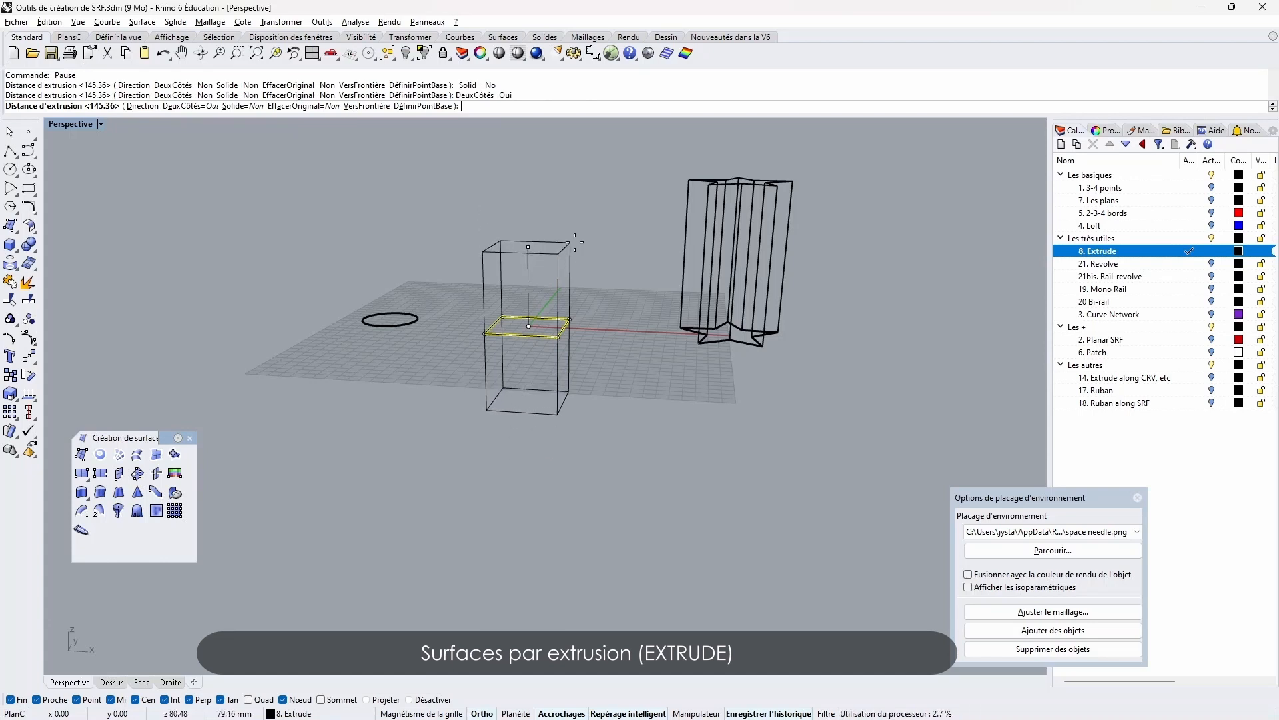
left_click(575, 226)
Extrude the circle to both sides as a capped solid with DeuxCôtés=Oui and Solide=Oui
right_click_drag(575, 225, 569, 287)
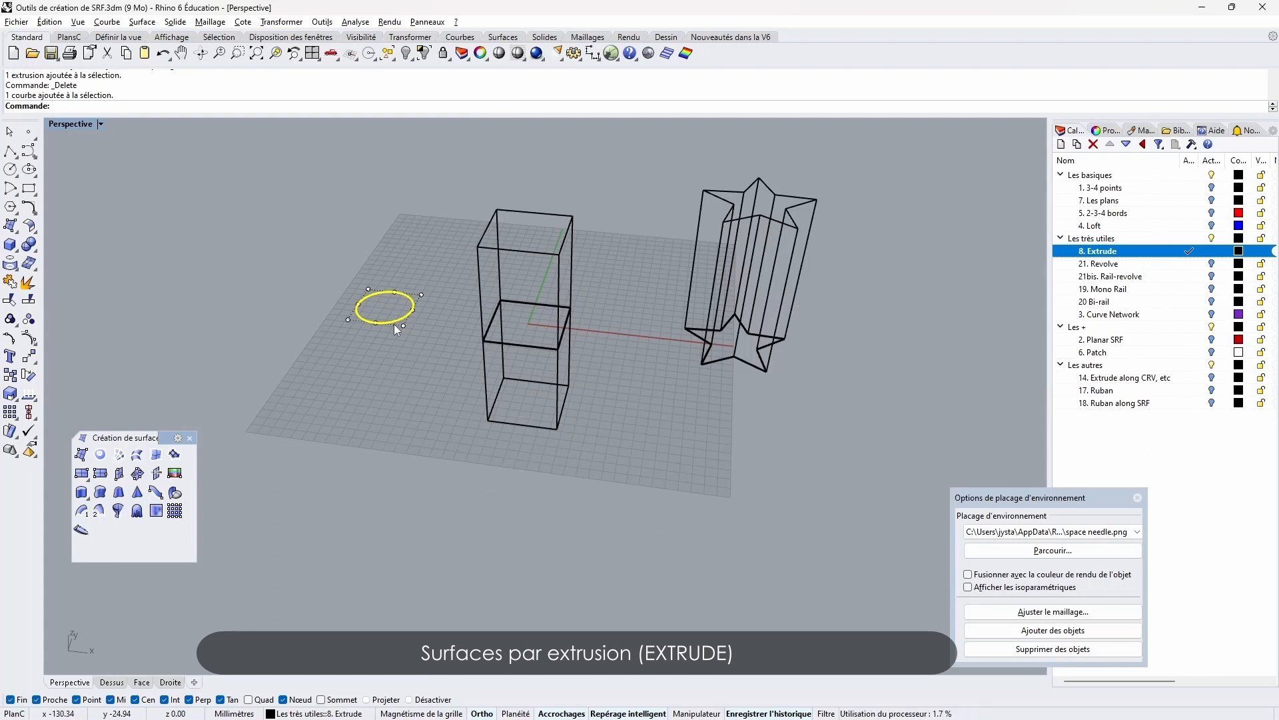
left_click(81, 493)
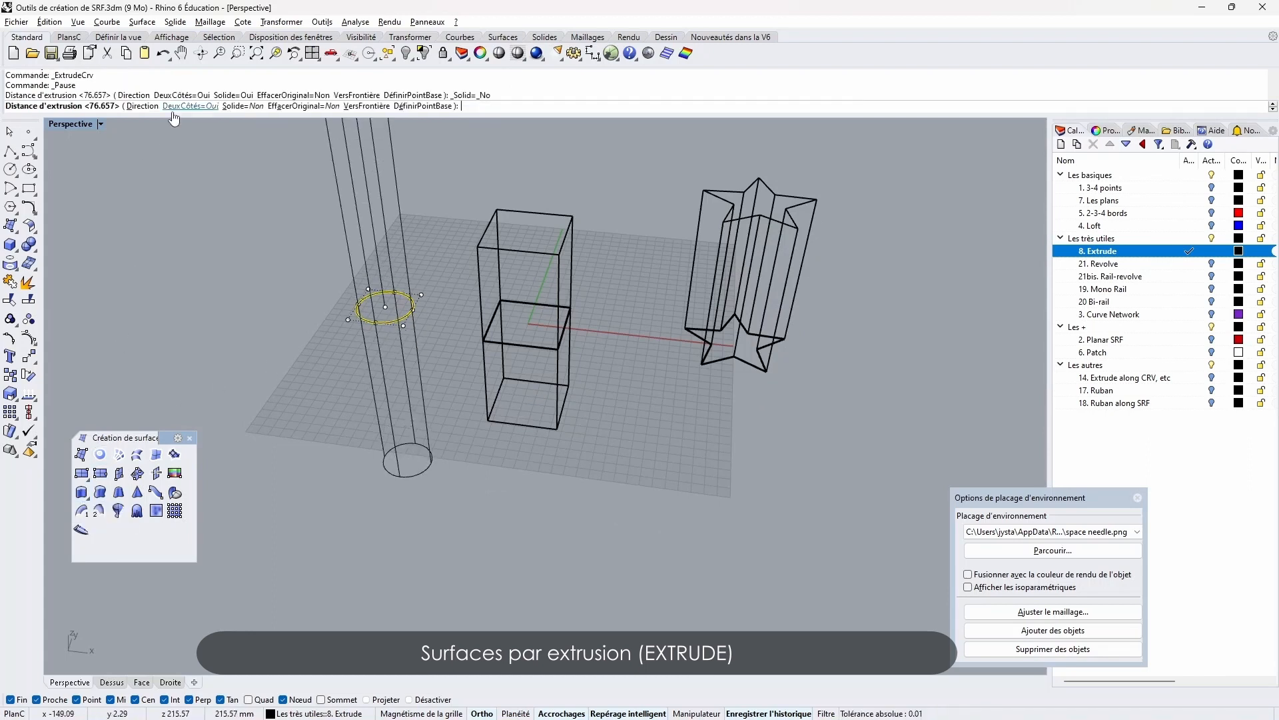
left_click(248, 113)
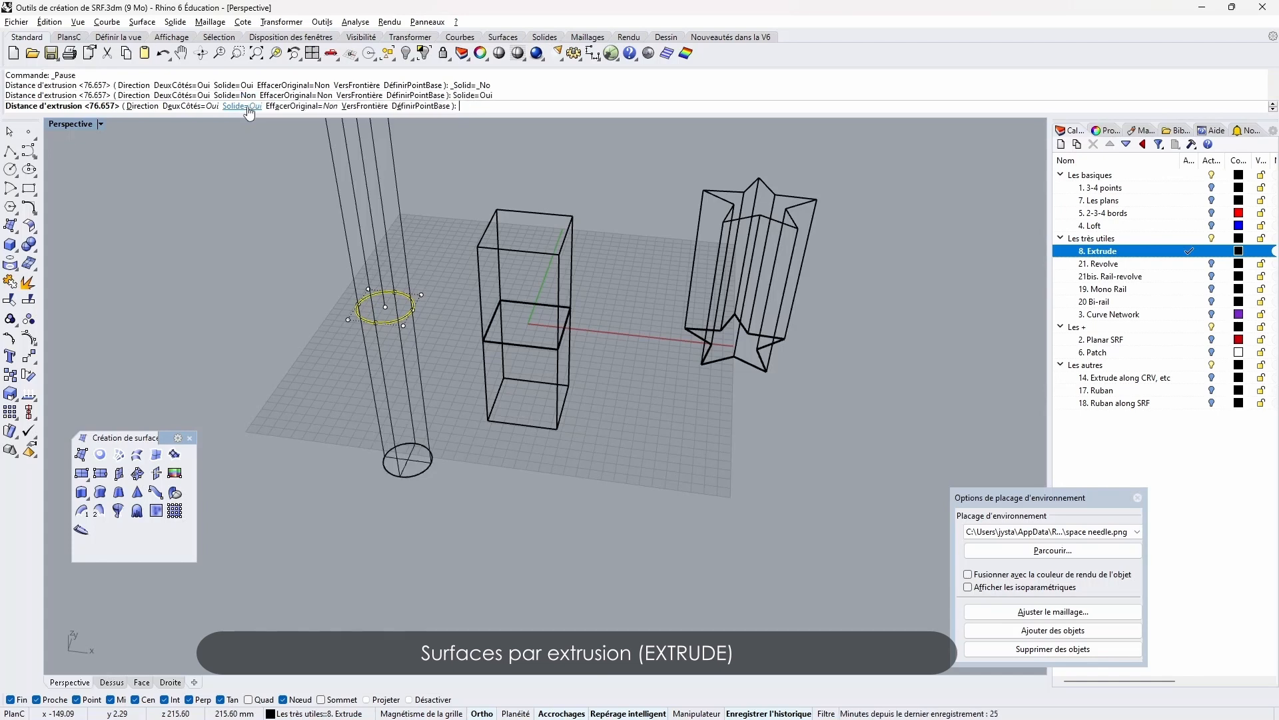
left_click(364, 240)
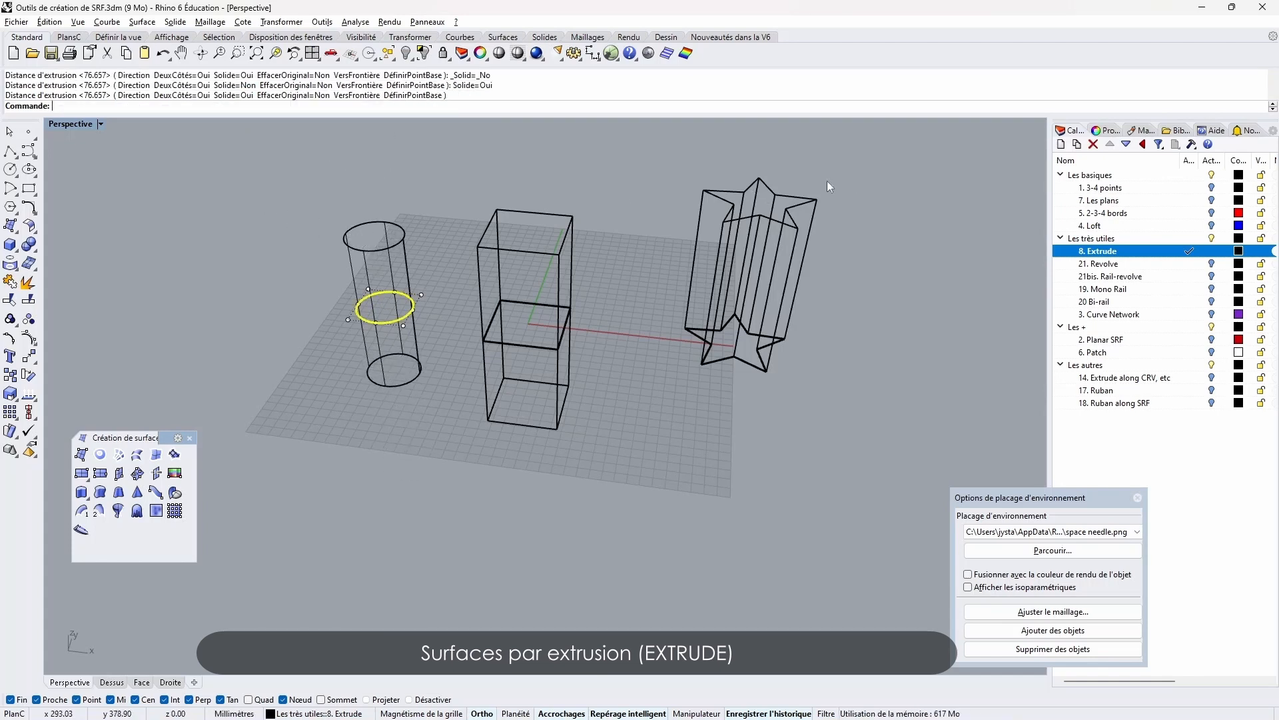
Turn on environment map analysis for all three extrusions and compare the capped cylinder with the open box up close
left_click_drag(827, 181, 234, 270)
left_click(518, 53)
right_click_drag(575, 130, 382, 265)
scroll(357, 291, "up", 3)
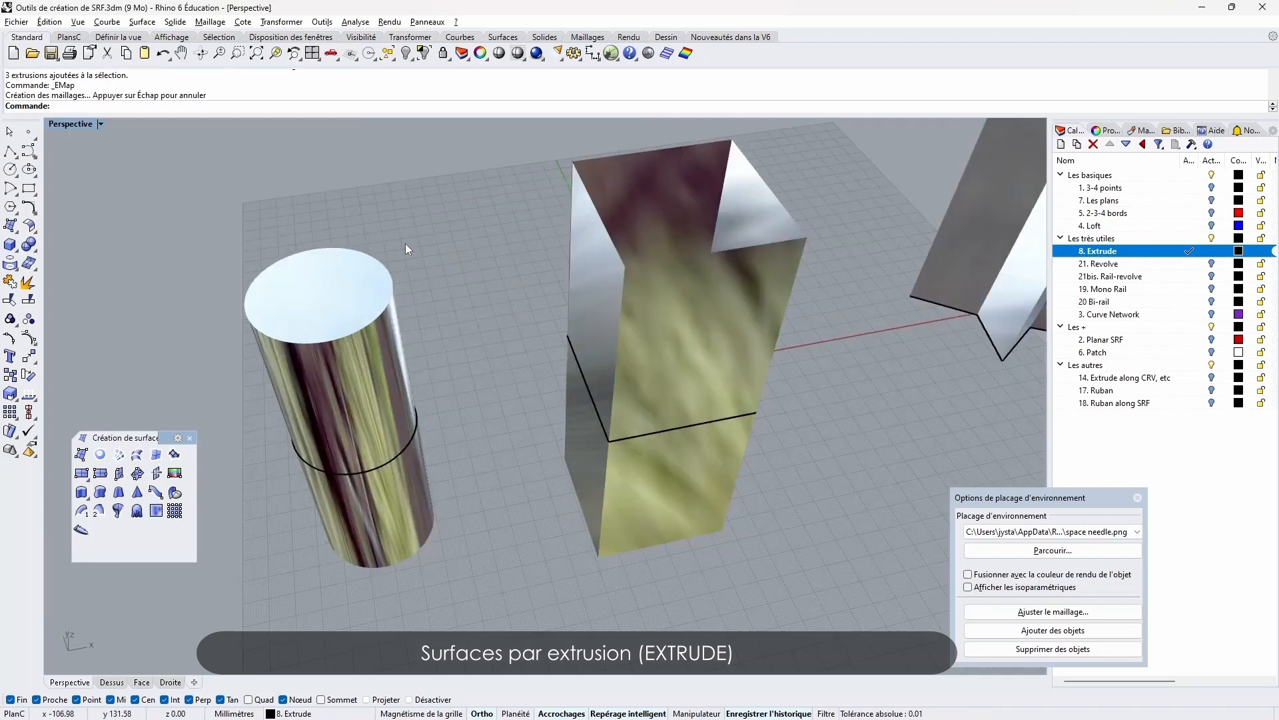
right_click_drag(348, 317, 370, 354)
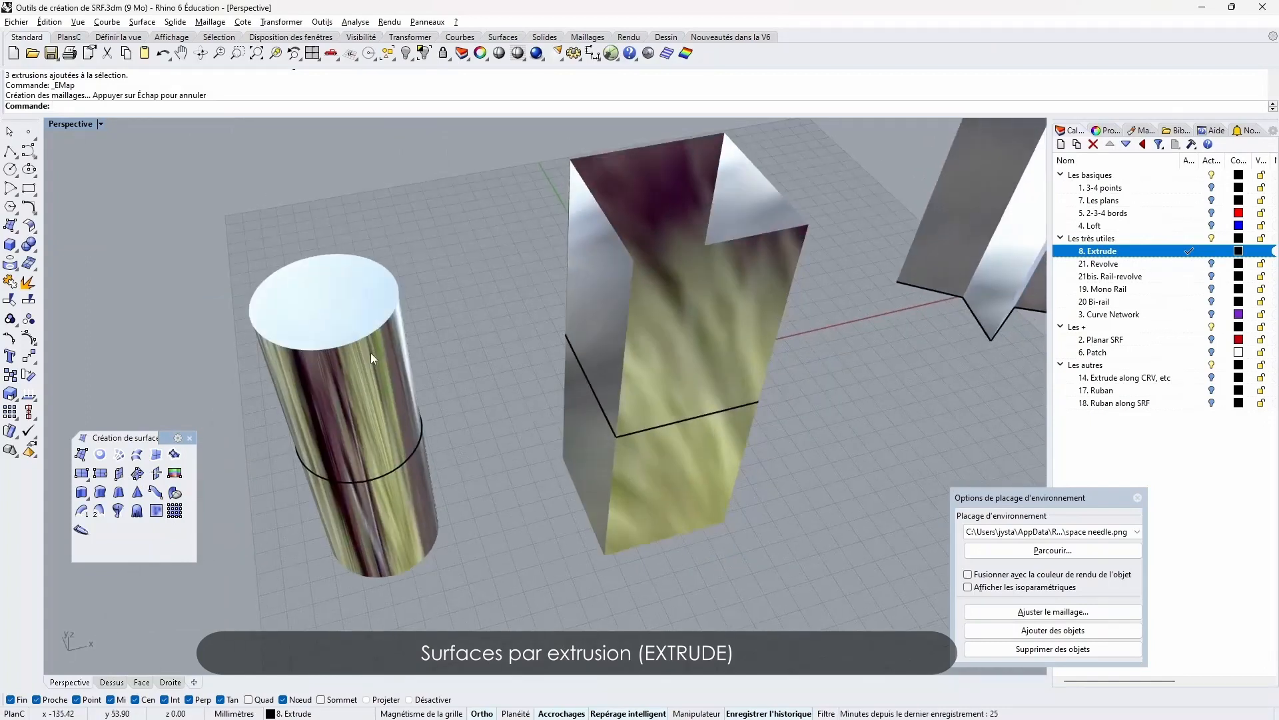
Make the 21. Revolve layer current and hide the 8. Extrude layer to show the revolve profile curves
mouse_move(284, 398)
right_mouse_down()
mouse_move(313, 207)
mouse_move(329, 227)
mouse_move(356, 408)
mouse_move(440, 356)
mouse_move(639, 294)
mouse_move(282, 418)
right_mouse_up()
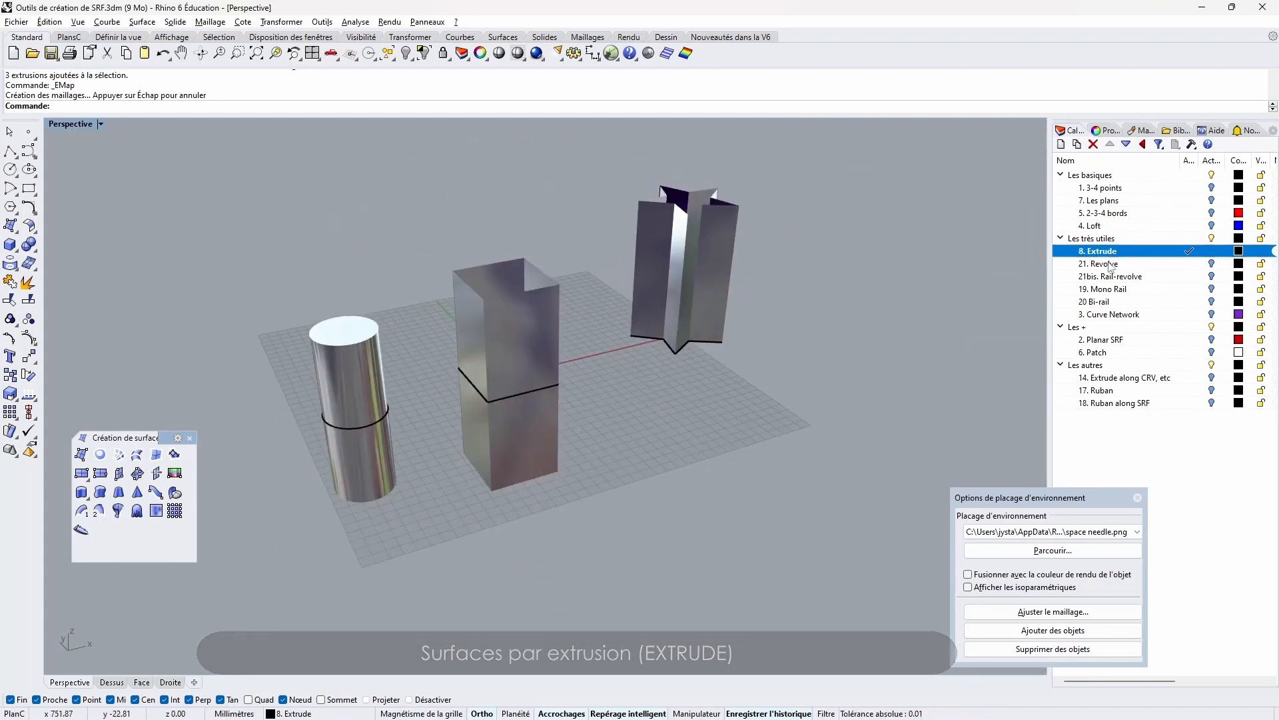
left_click(1189, 264)
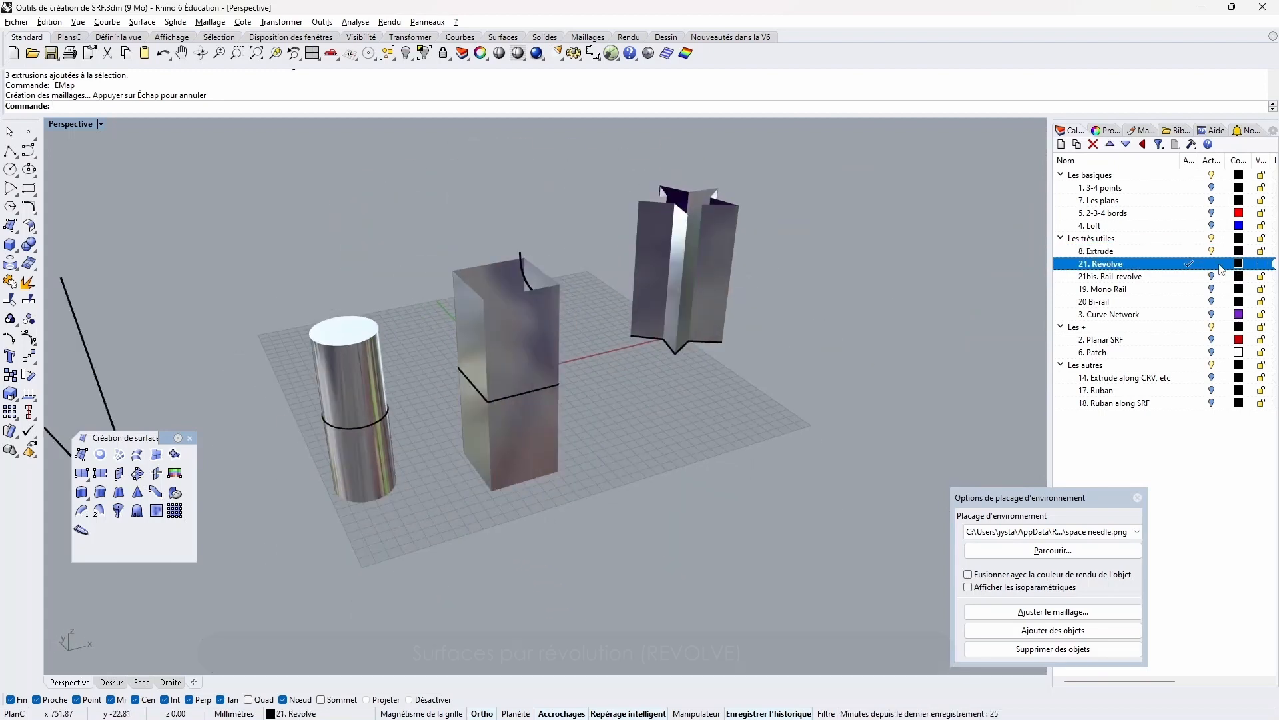
left_click(1211, 251)
scroll(606, 397, "down", 5)
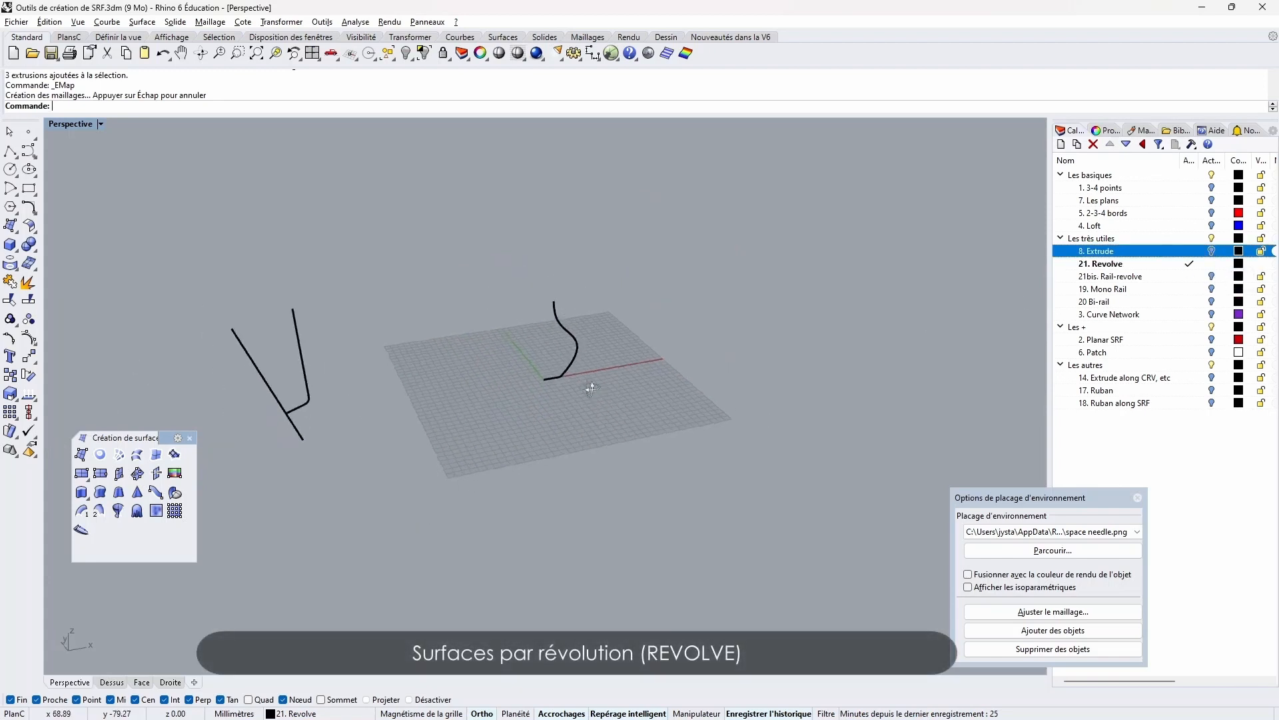
right_click_drag(591, 386, 573, 367)
scroll(573, 367, "up", 7)
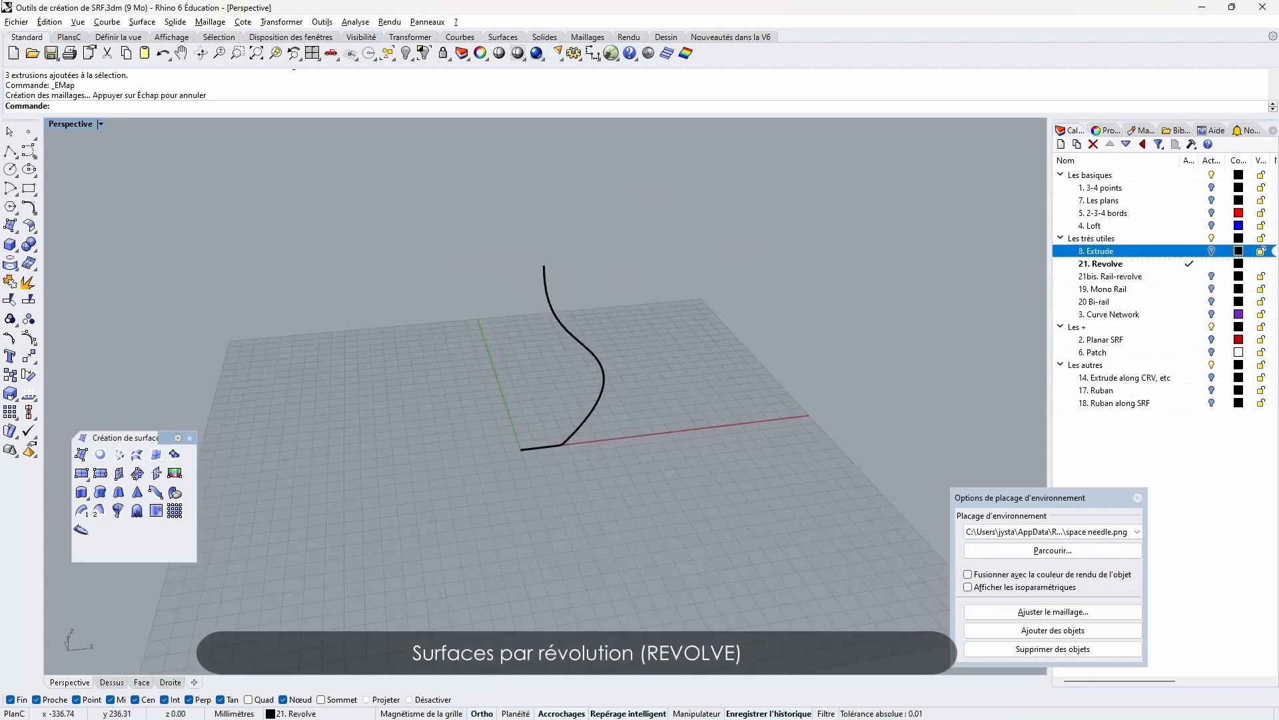
Revolve the vase profile a full 360° from start angle 0 about a vertical axis through the origin
left_click(119, 512)
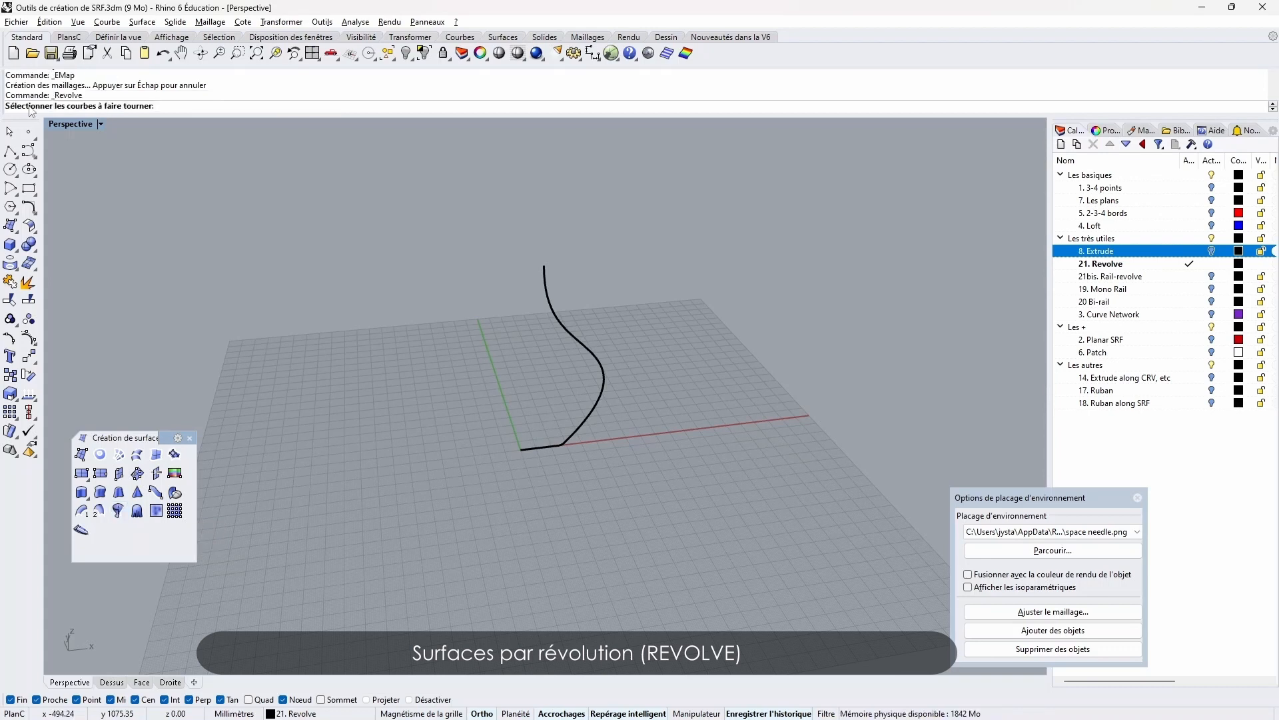
left_click(602, 381)
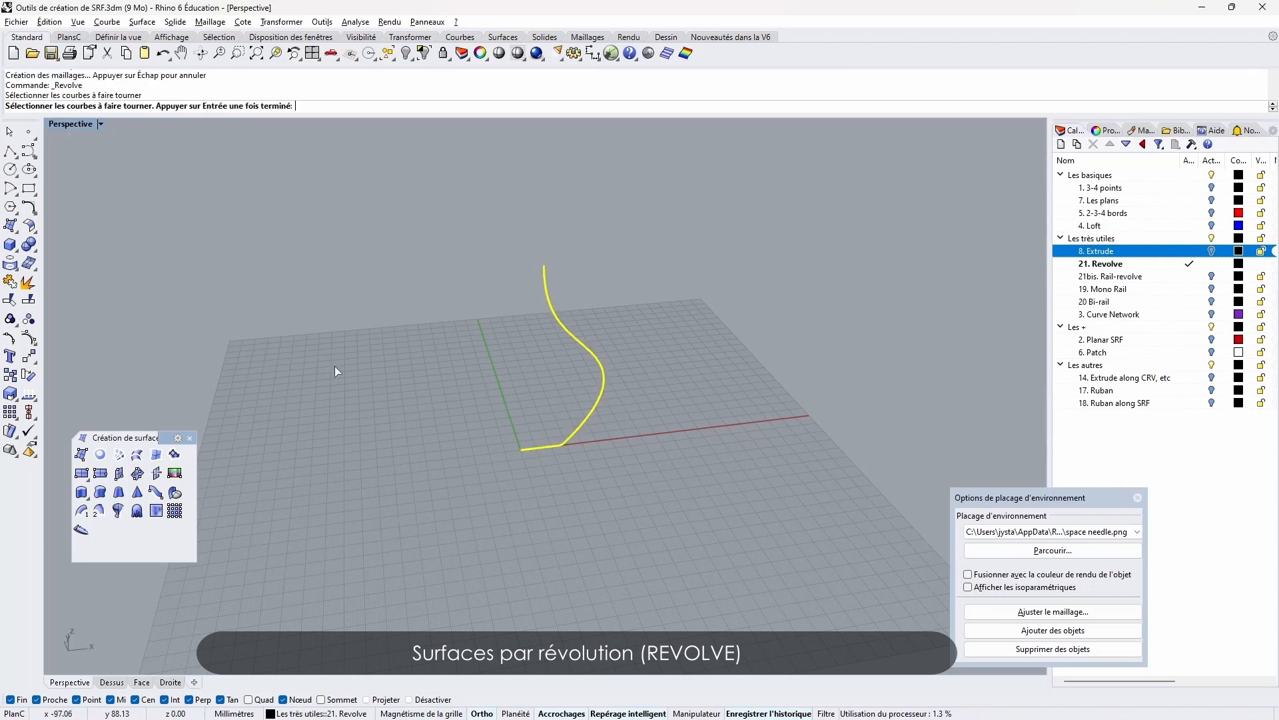
key("Return")
double_click(70, 124)
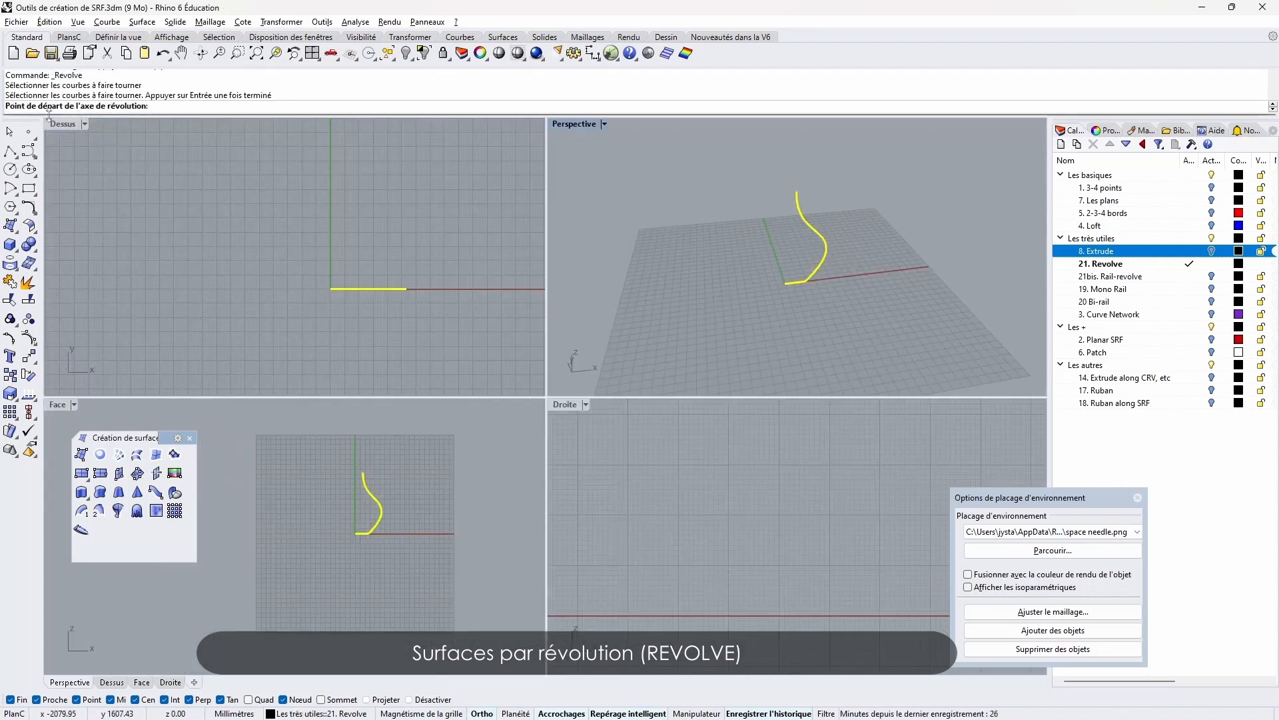
type("0")
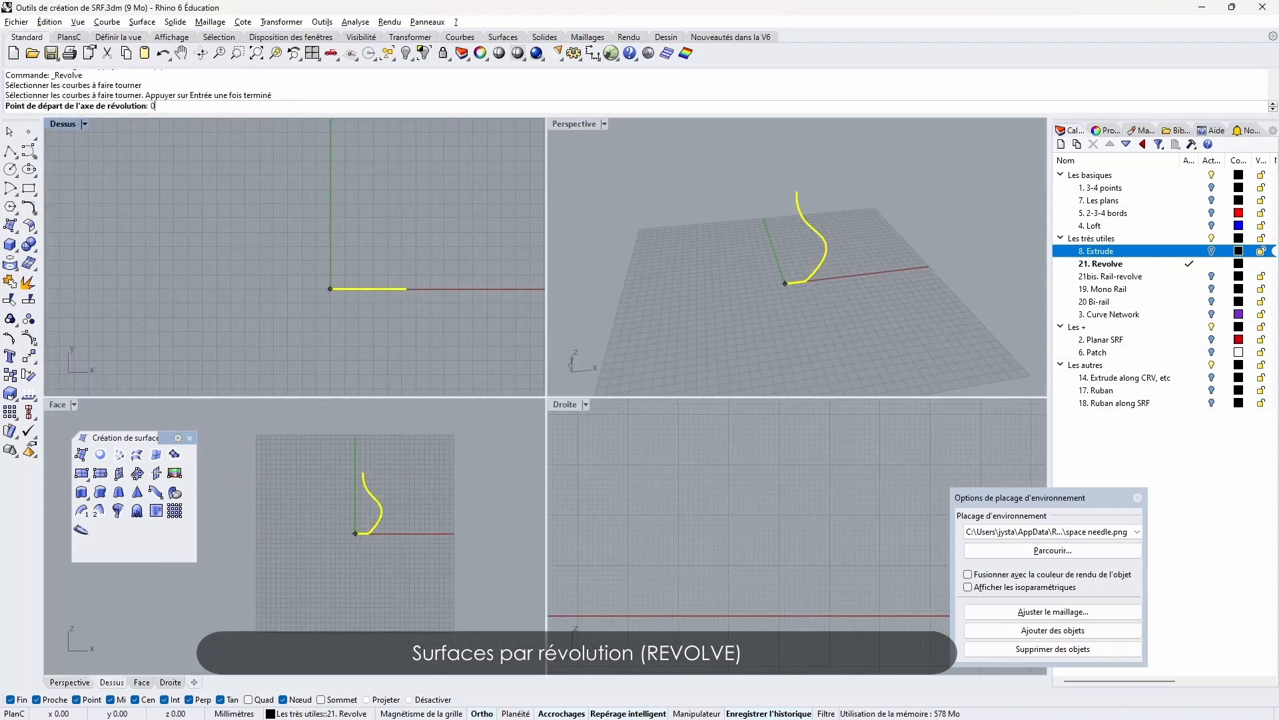
key("Return")
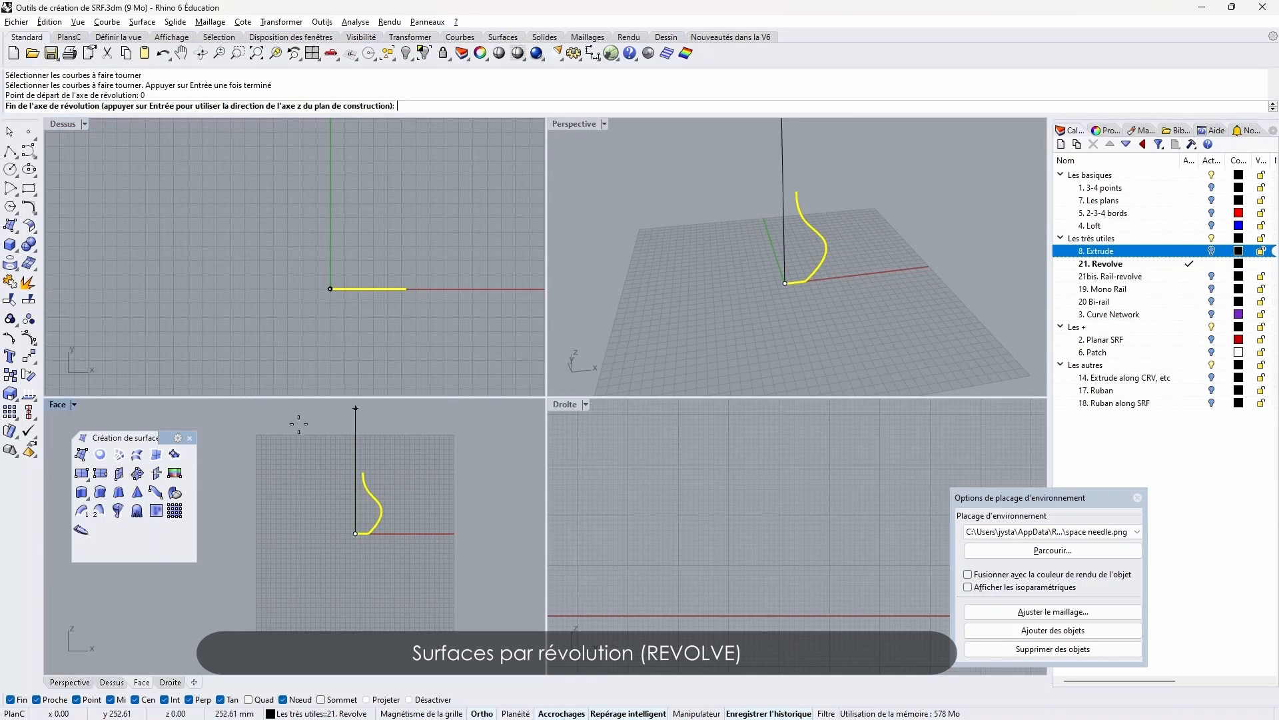
left_click(355, 455)
key("Return")
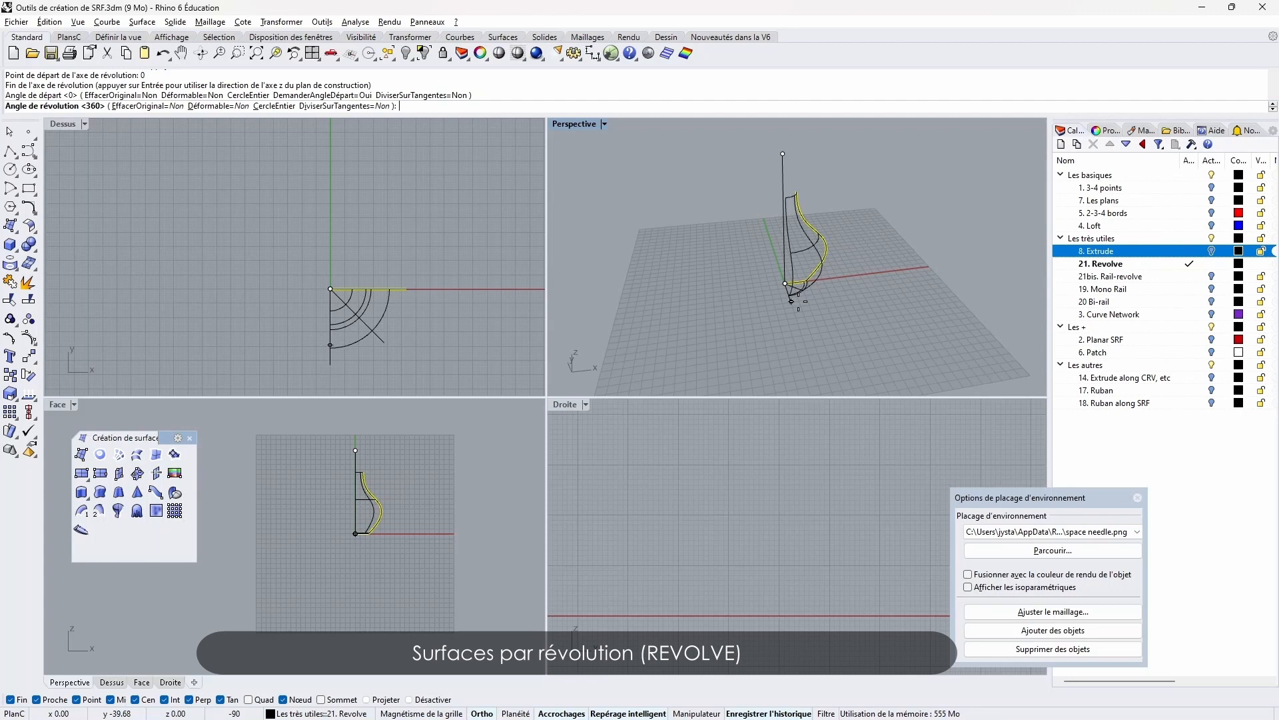
key("Return")
Turn on environment map analysis for the revolved vase surface and inspect its reflections
left_click(783, 295)
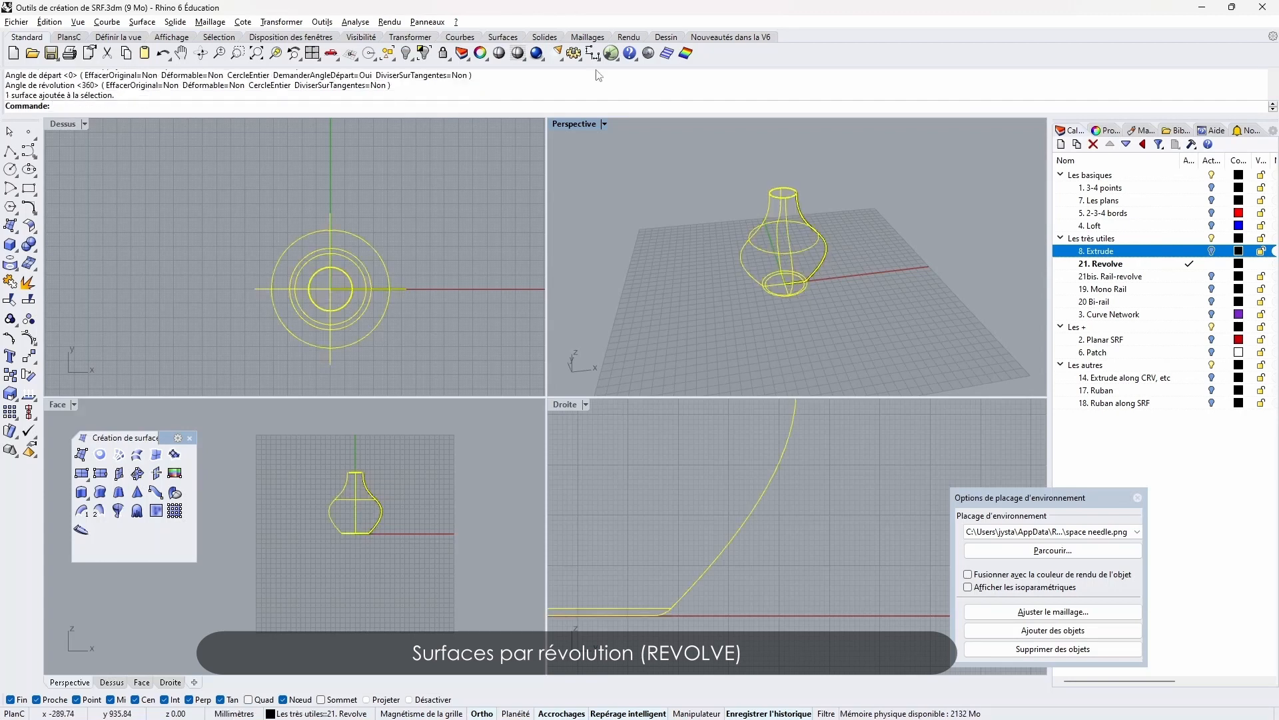
left_click(649, 53)
right_click_drag(722, 300, 781, 295)
scroll(779, 290, "up", 5)
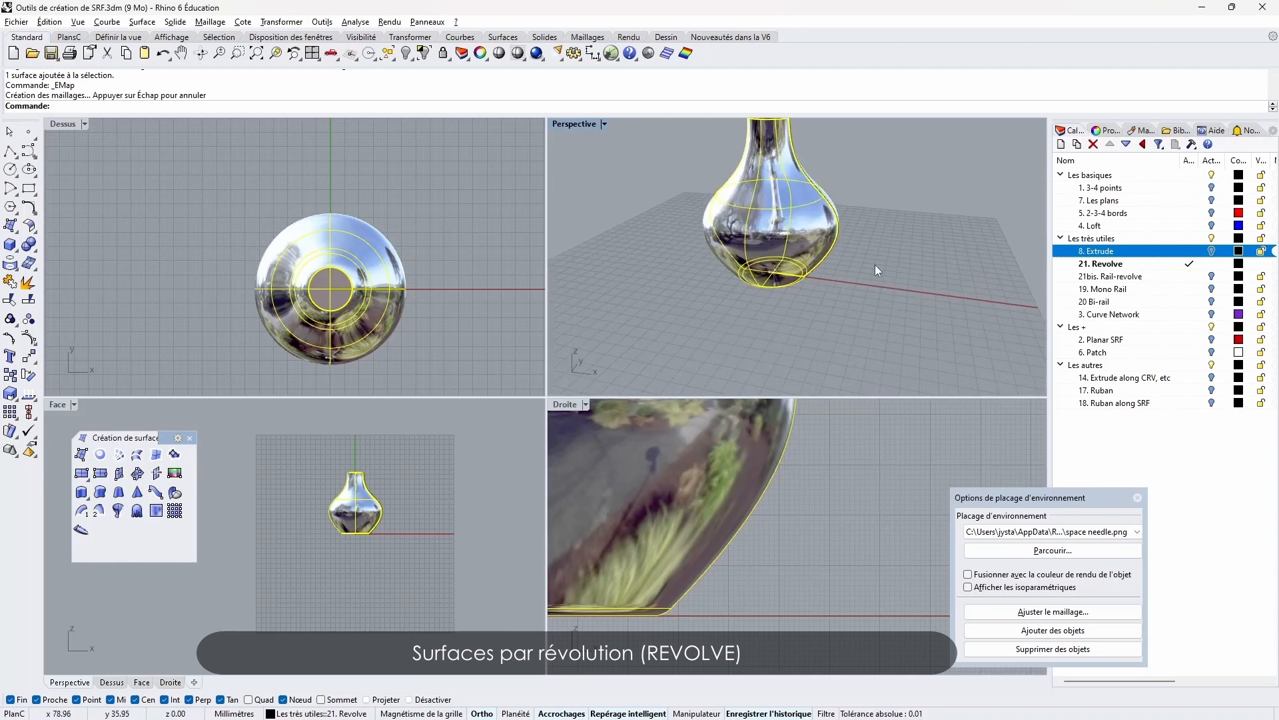
scroll(696, 237, "down", 5)
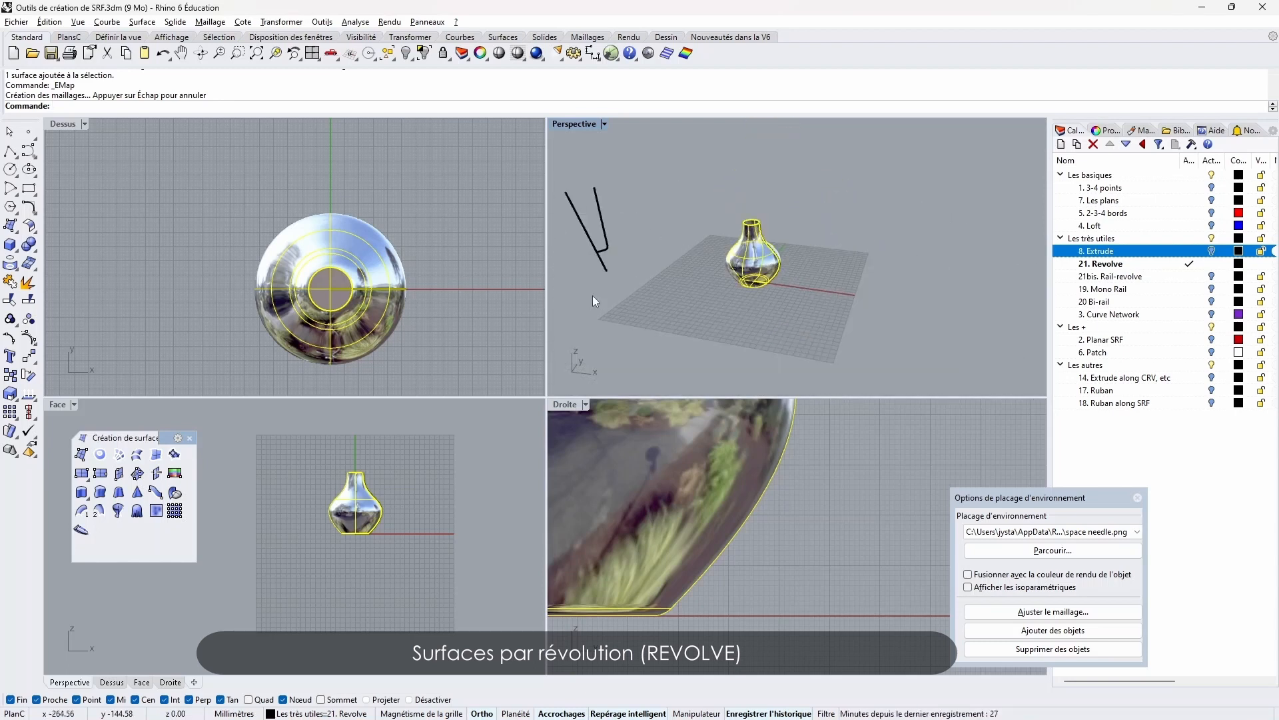
Revolve the bent profile a full 360° from start angle 0, using the slanted line beside it as the axis
right_click_drag(656, 251, 778, 257, "shift")
left_click(736, 268)
scroll(704, 268, "up", 4)
right_click(697, 198)
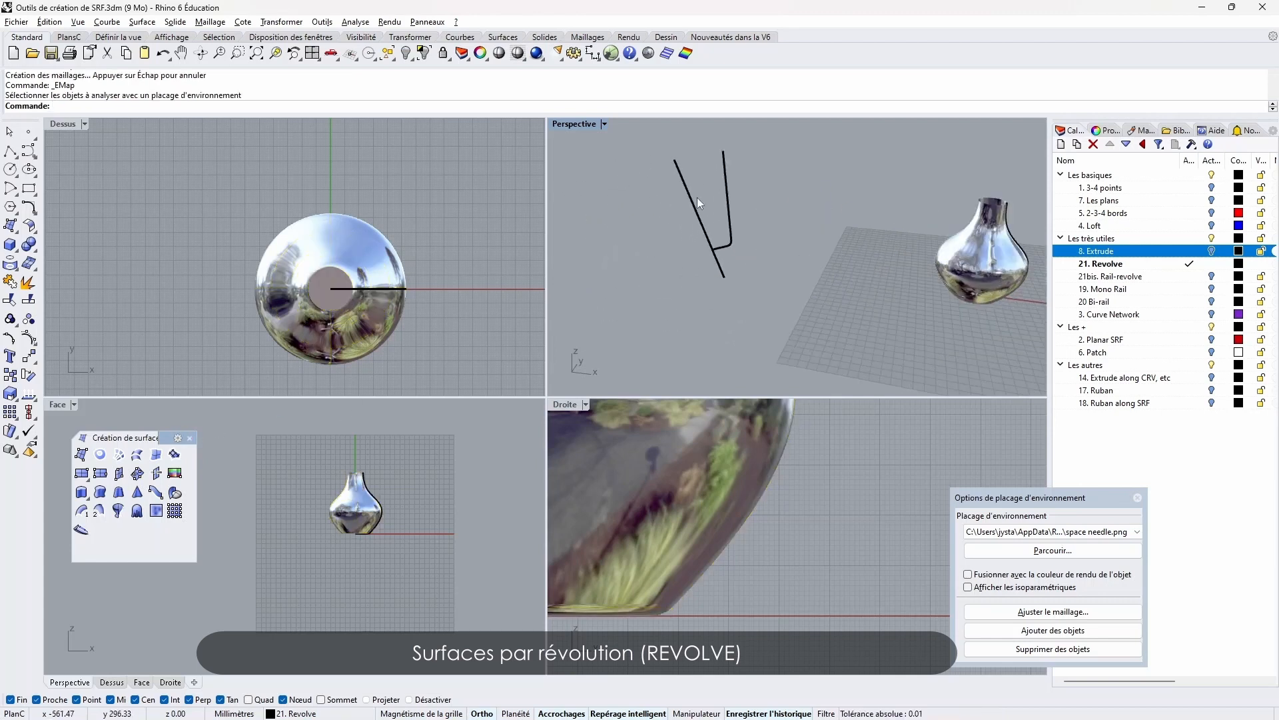
left_click(99, 511)
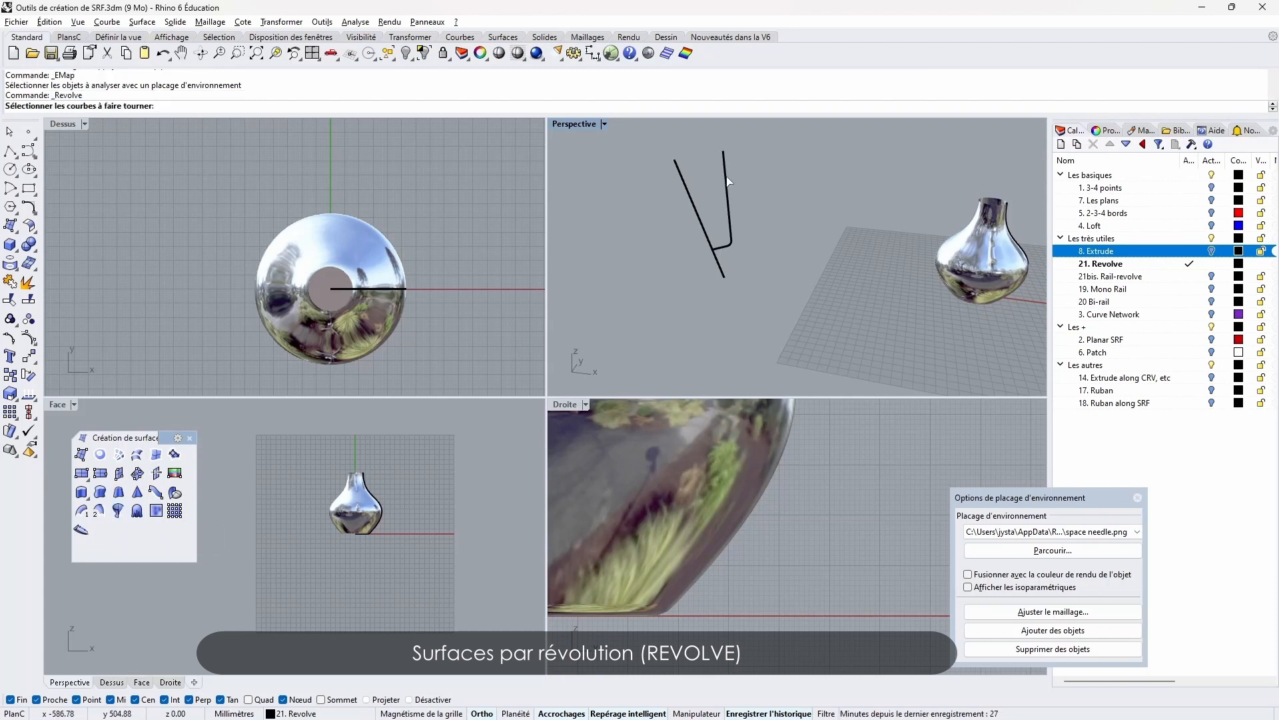
left_click(727, 181)
right_click(741, 185)
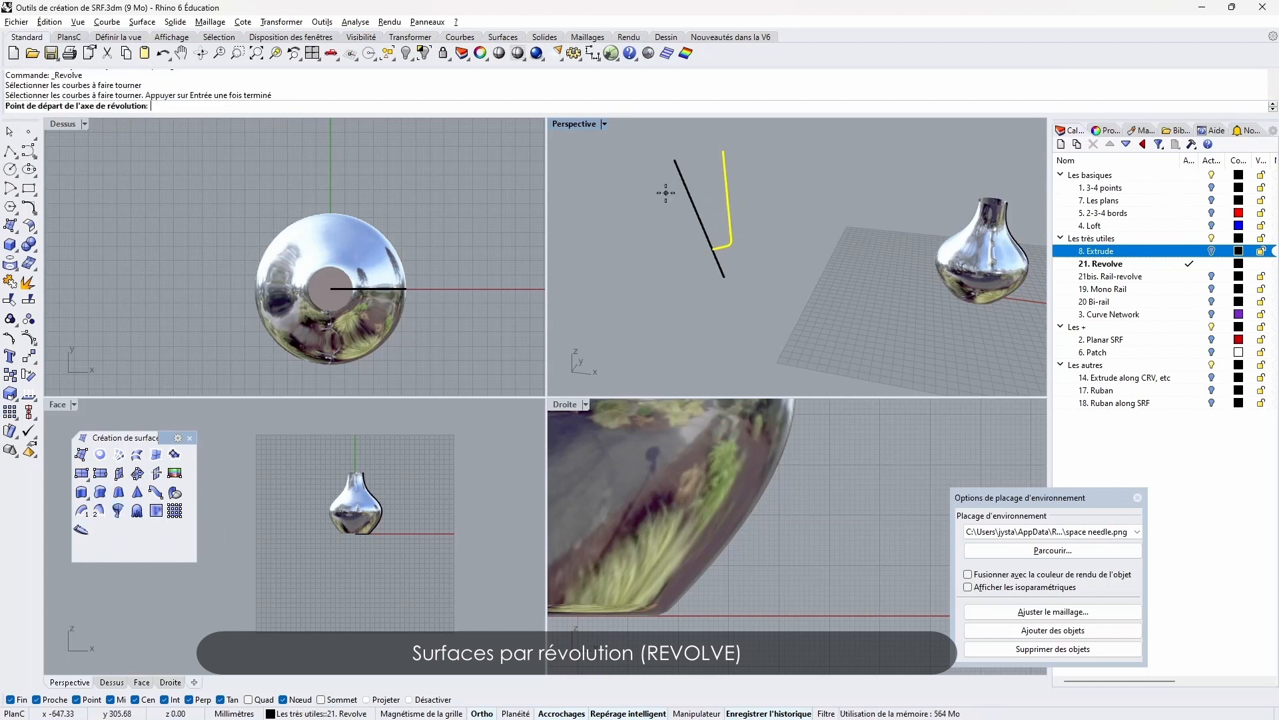
left_click(685, 185)
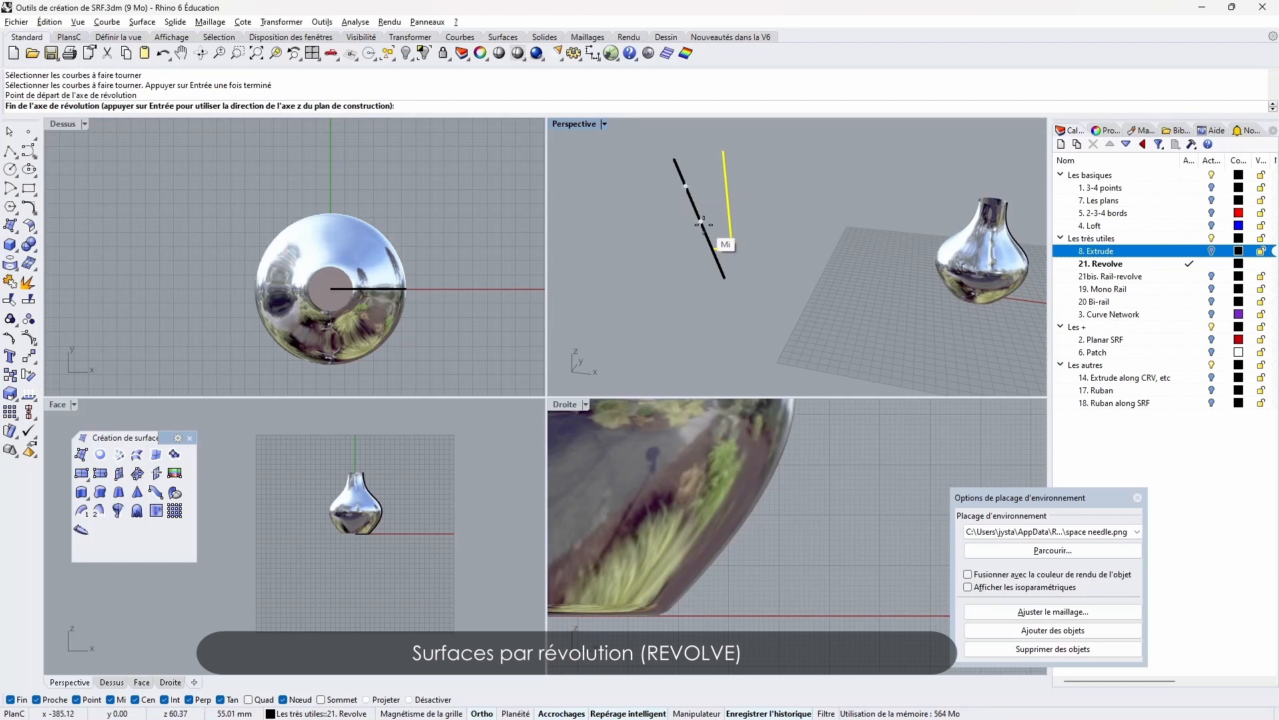
left_click(703, 224)
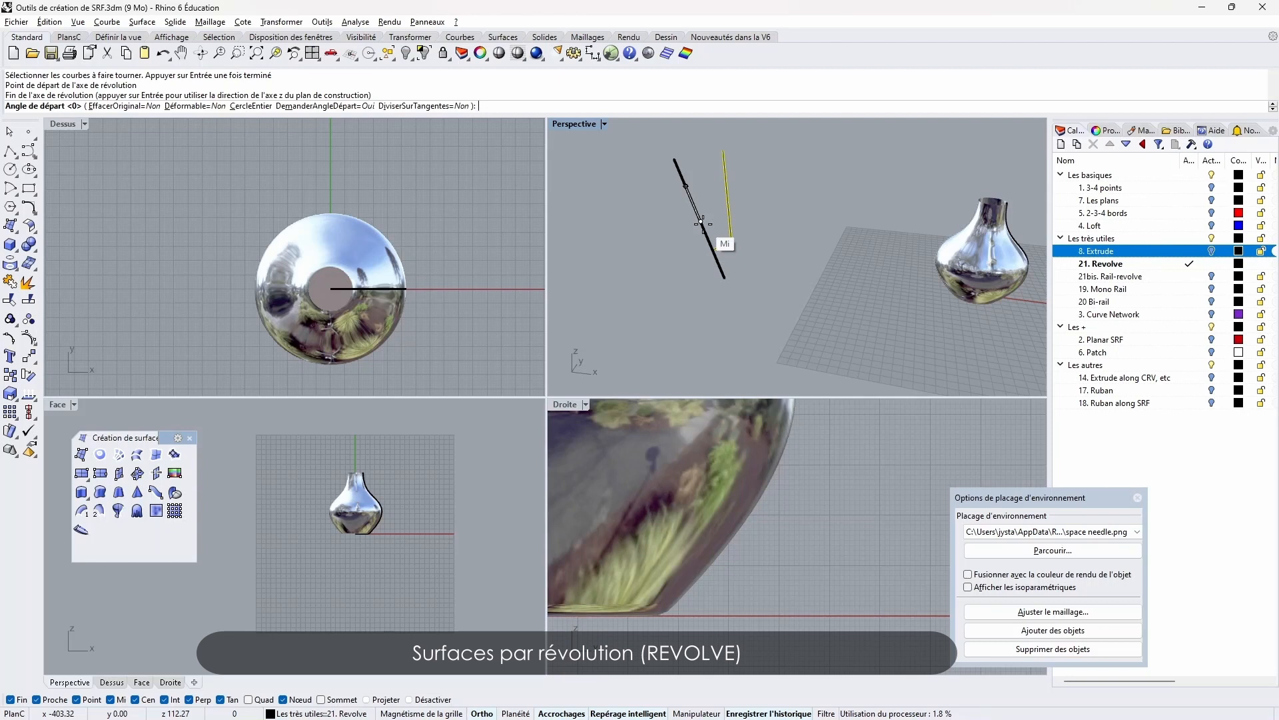
key("Return")
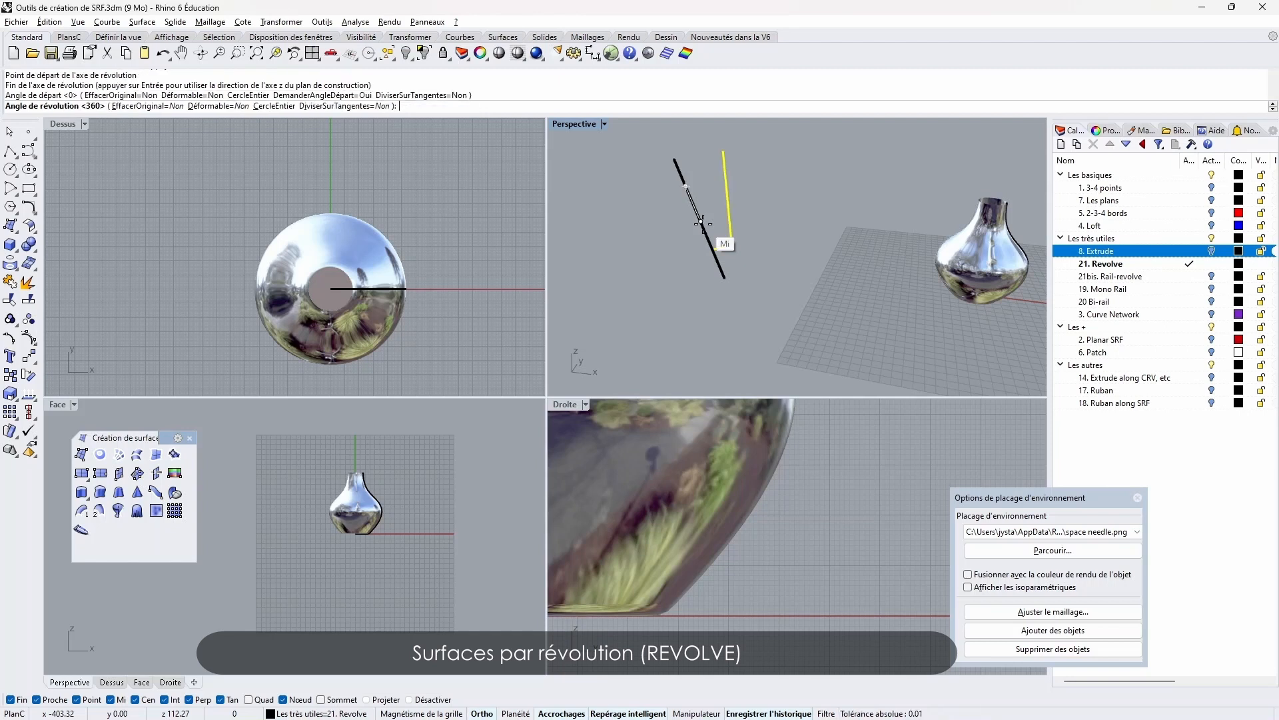
key("Return")
Turn on environment map analysis for the tilted conical surface and compare it with the vase
left_click(702, 224)
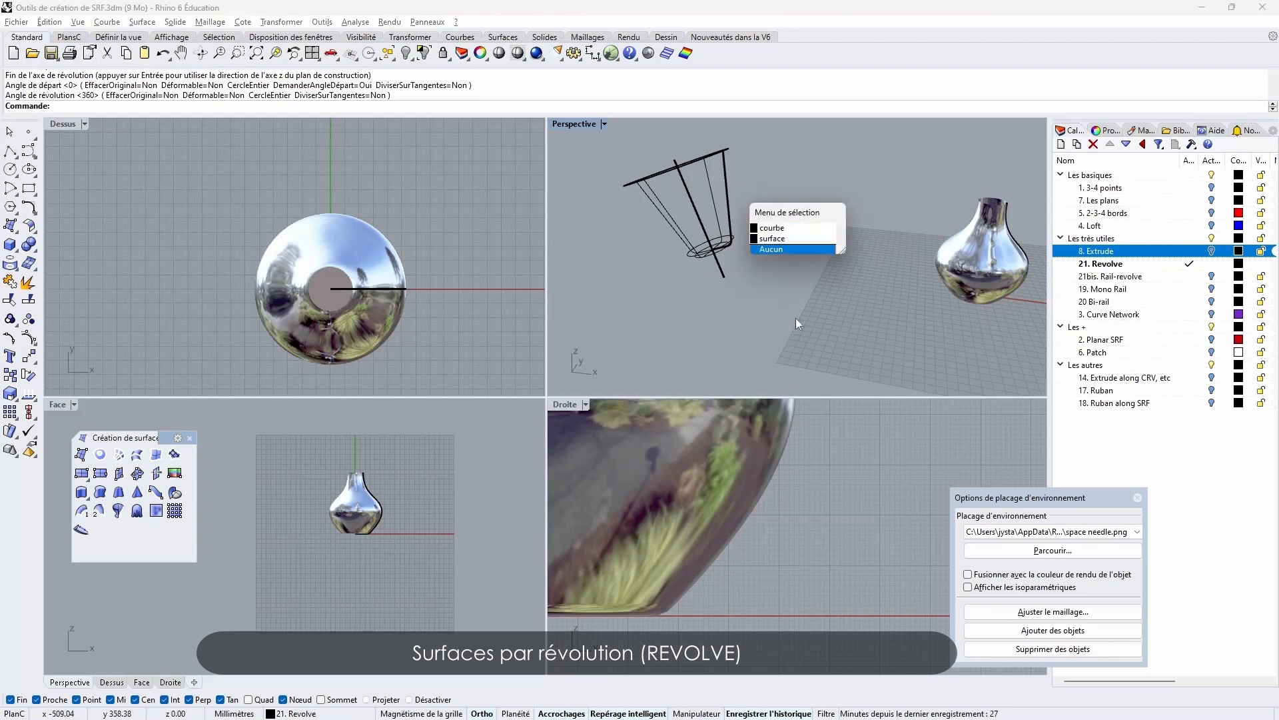
left_click(787, 238)
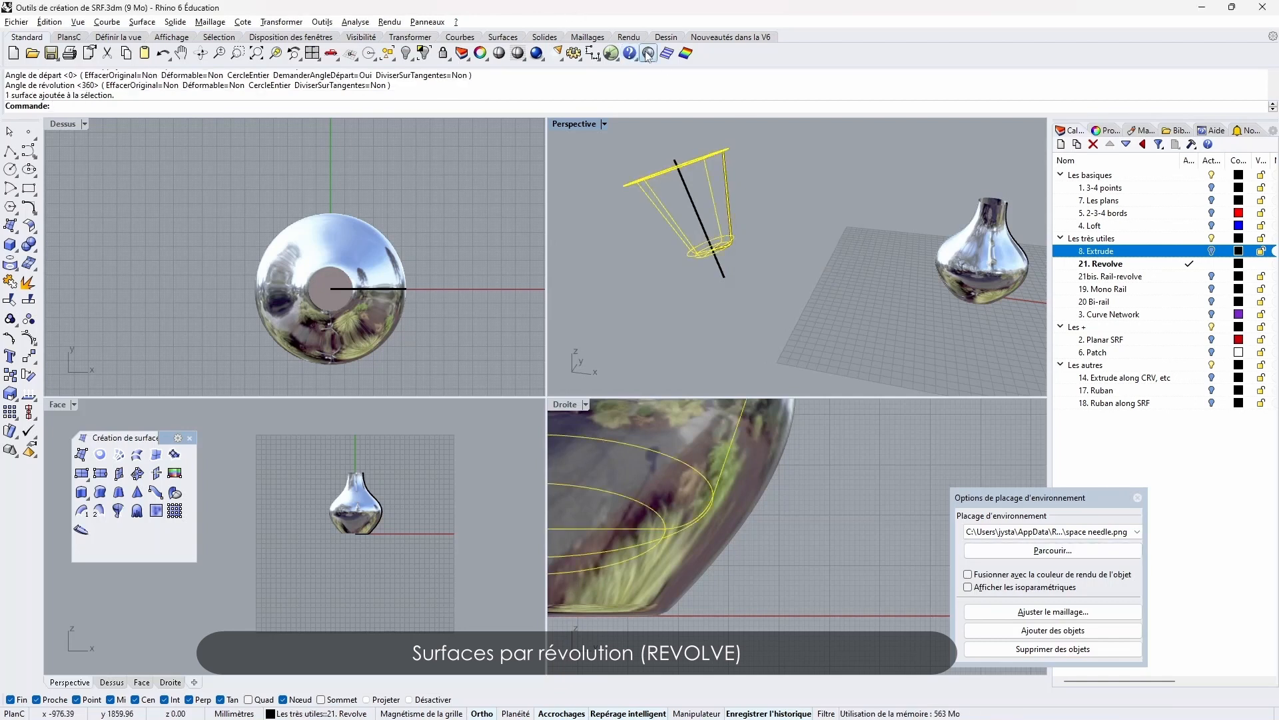
right_click_drag(699, 308, 819, 299)
key("Escape")
scroll(882, 251, "down", 4)
right_click_drag(913, 274, 908, 249)
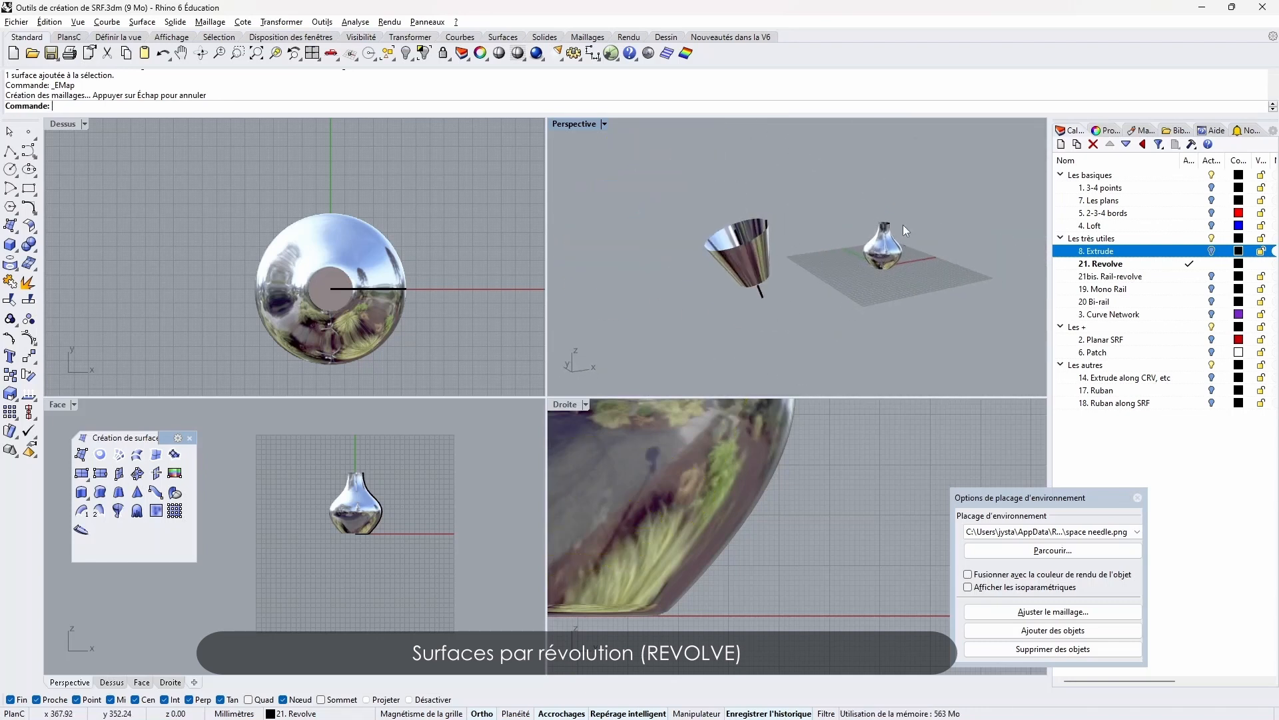
scroll(890, 207, "up", 3)
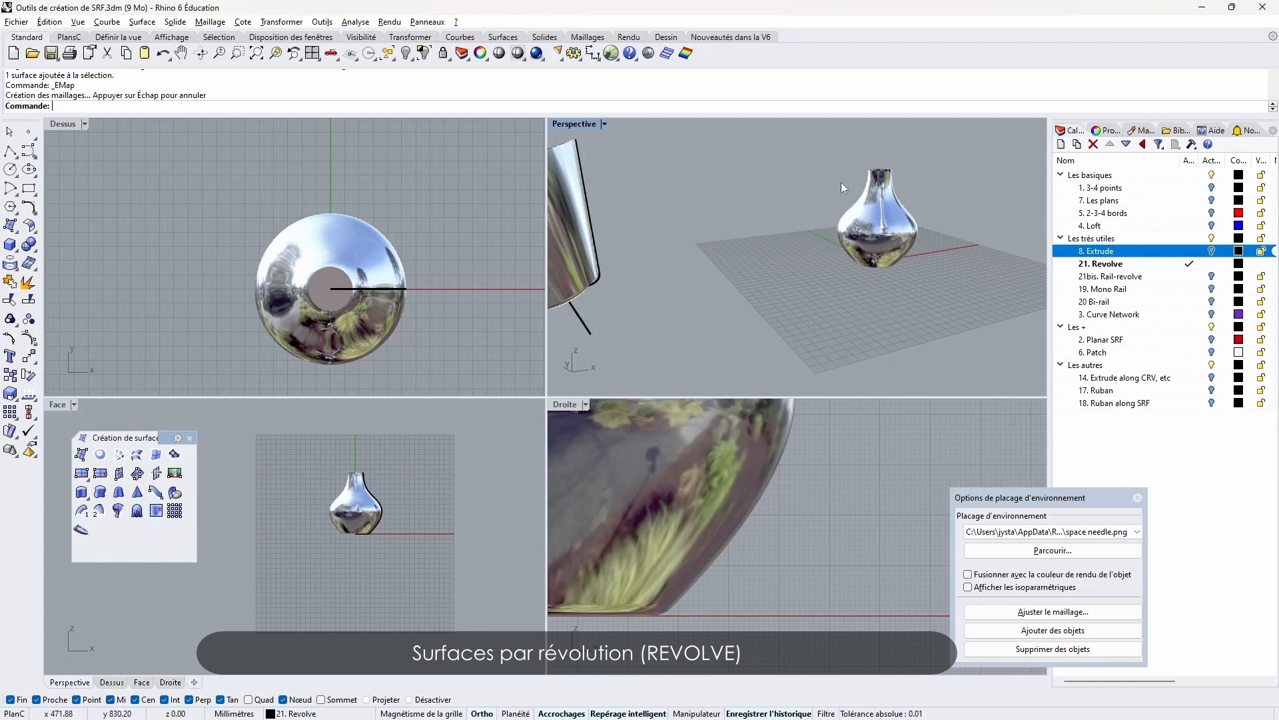
scroll(819, 269, "down", 4)
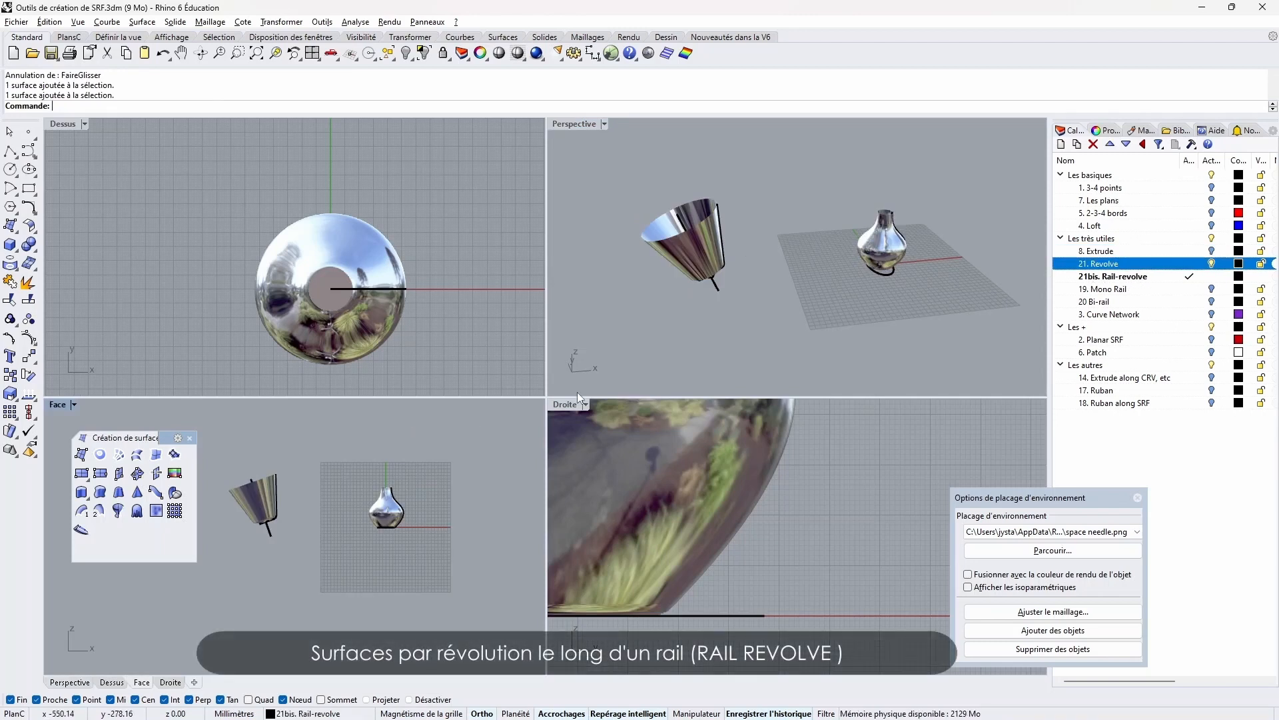
Move the conical surface and the vase together about 200 mm horizontally in the positive X direction, away from their profile curves
left_click(268, 504)
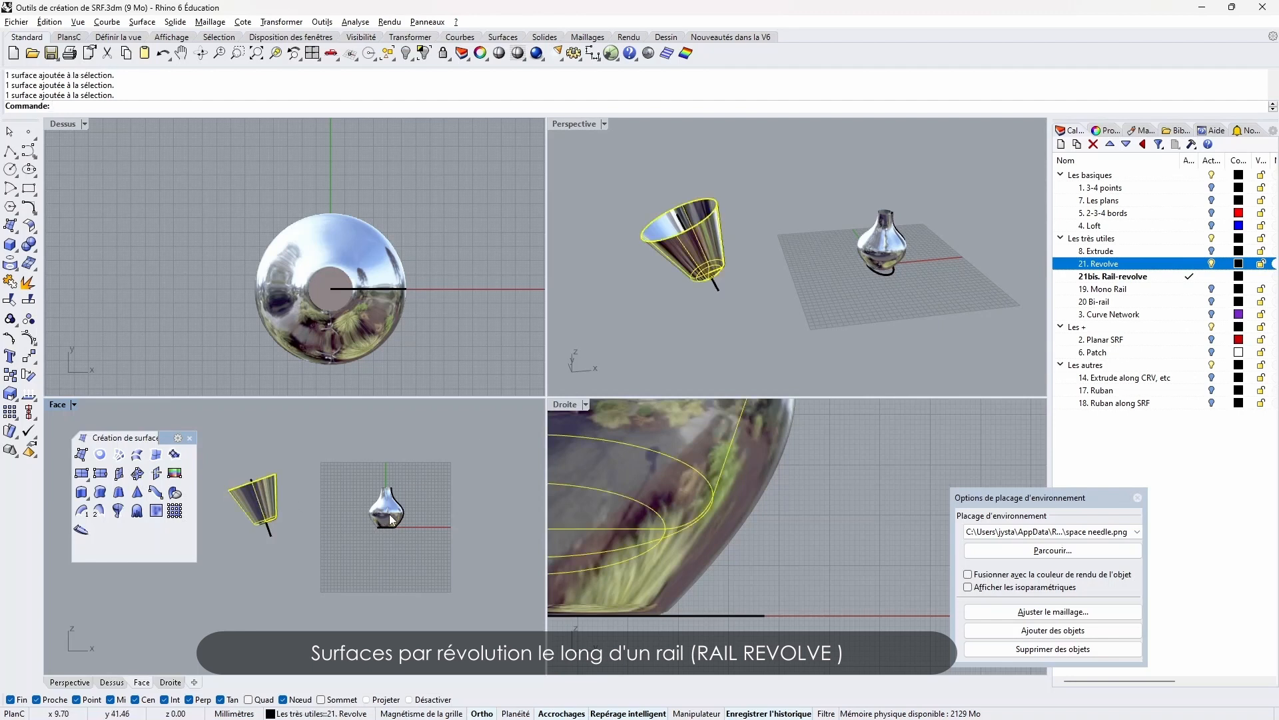
left_click(389, 514, "shift")
left_click(280, 22)
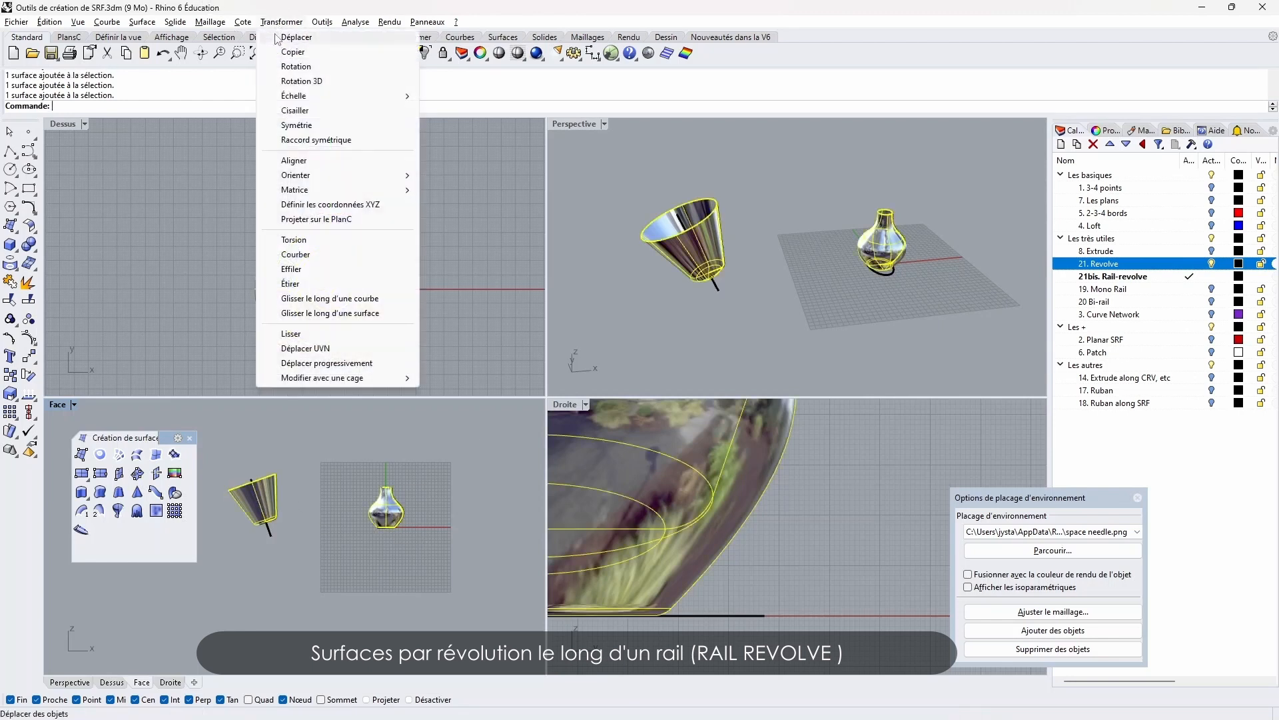
left_click(284, 34)
left_click(307, 440)
left_click(374, 440)
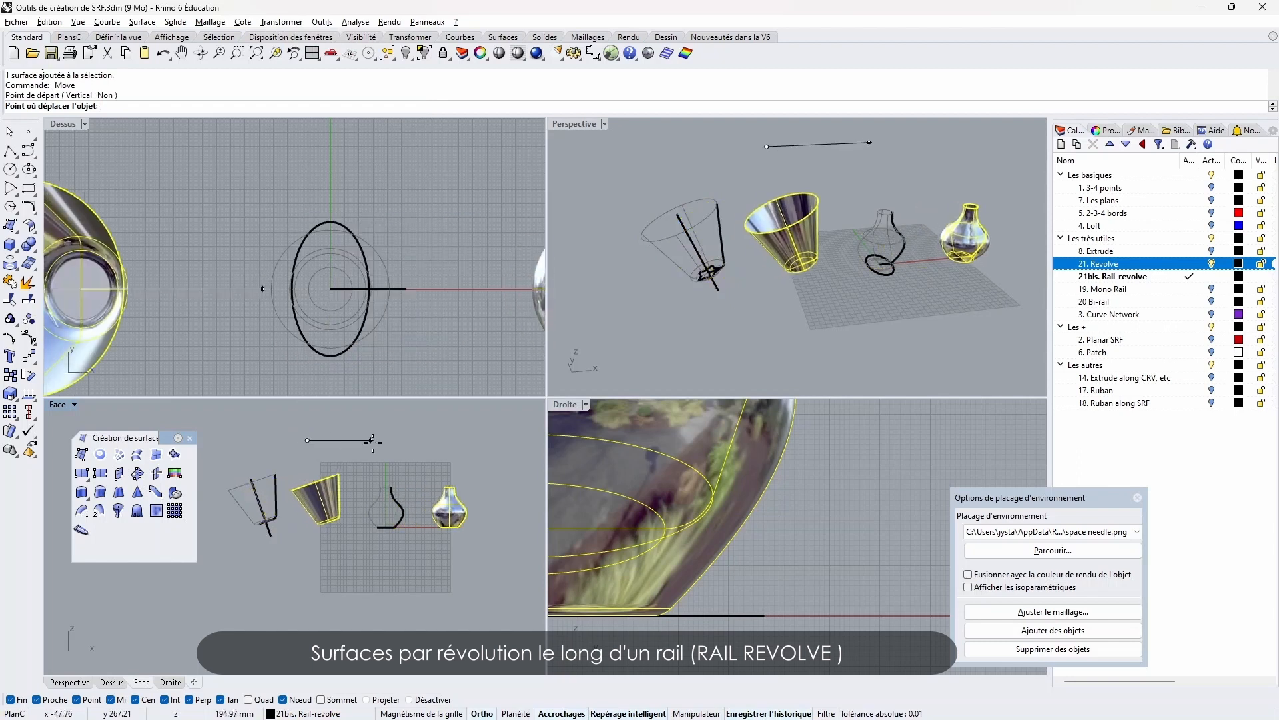
left_click(687, 413)
Rail-revolve the curved vase profile along the ellipse, using a vertical axis that starts at the origin (0)
key("ctrl+m")
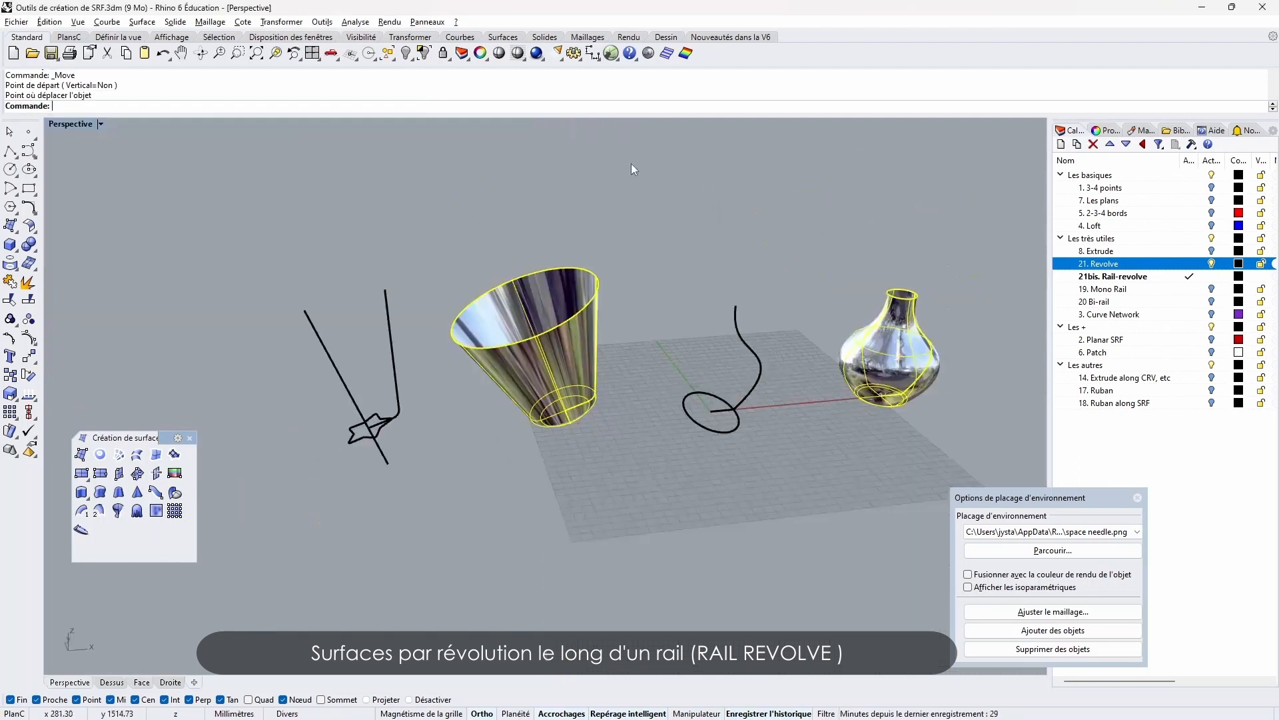
scroll(760, 419, "up", 5)
right_click_drag(741, 408, 730, 532)
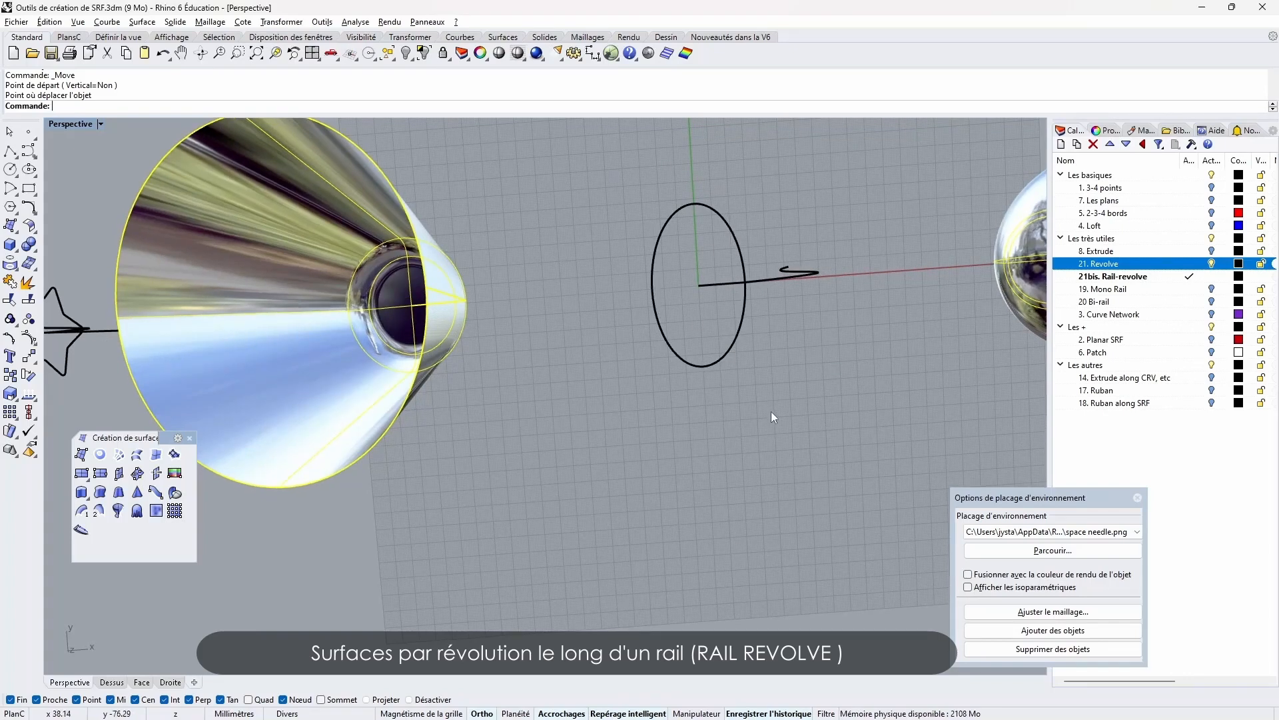
right_click_drag(771, 411, 763, 261)
scroll(453, 334, "down", 5)
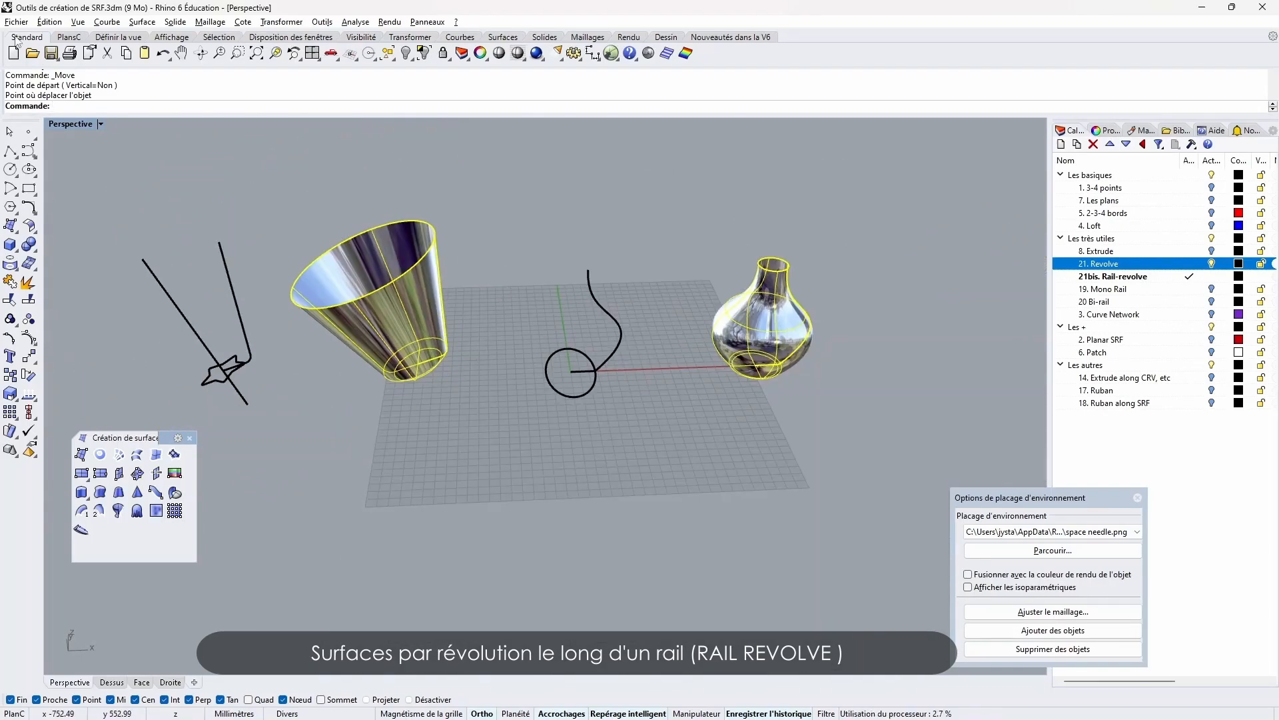
double_click(74, 126)
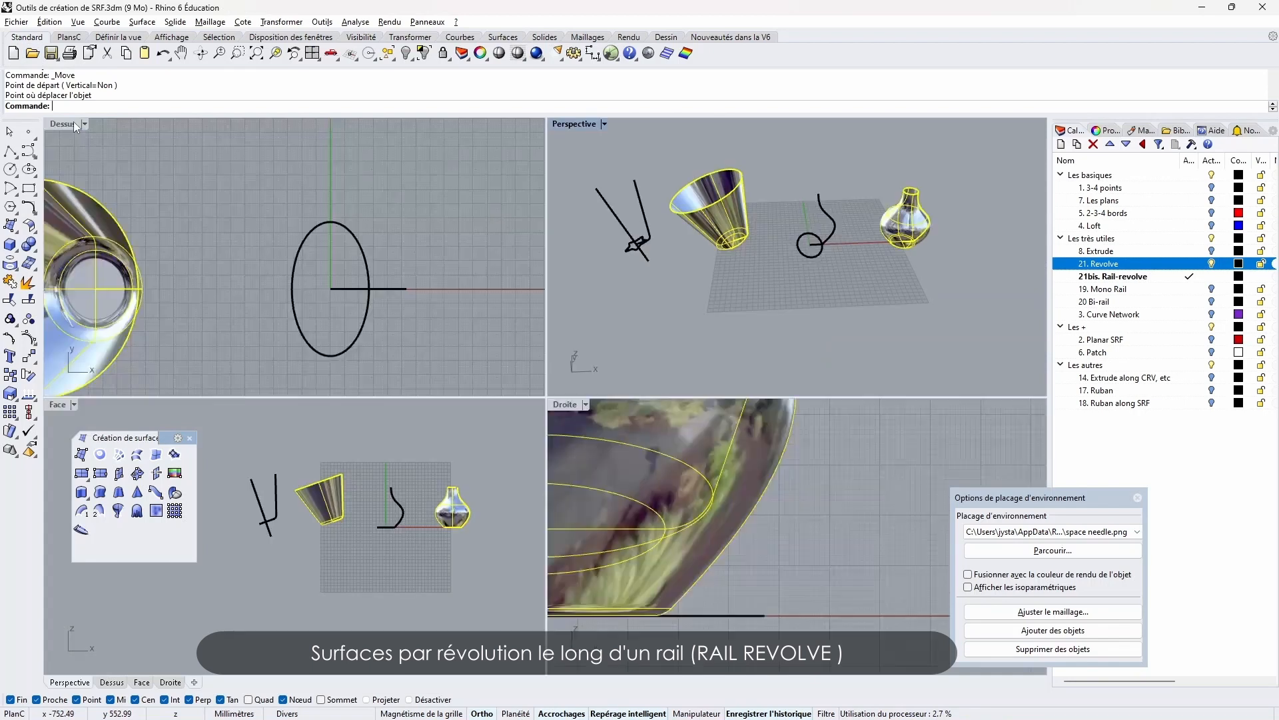
right_click(118, 512)
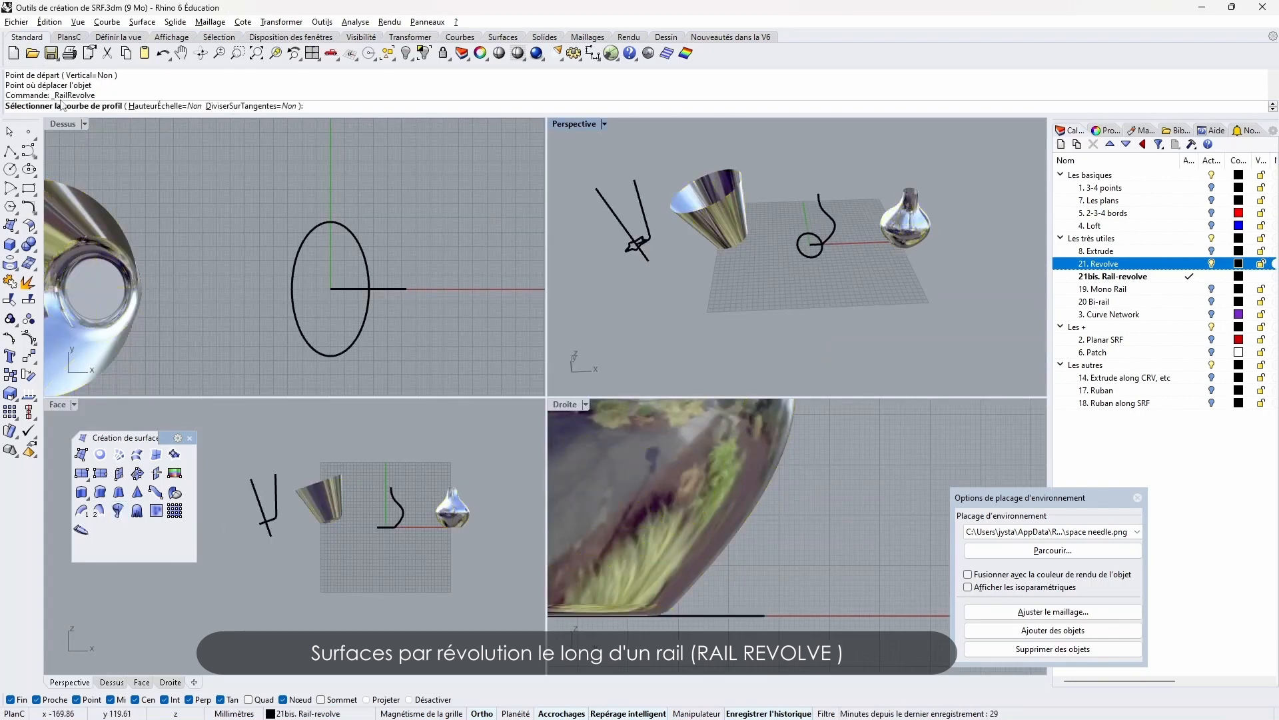
left_click(390, 496)
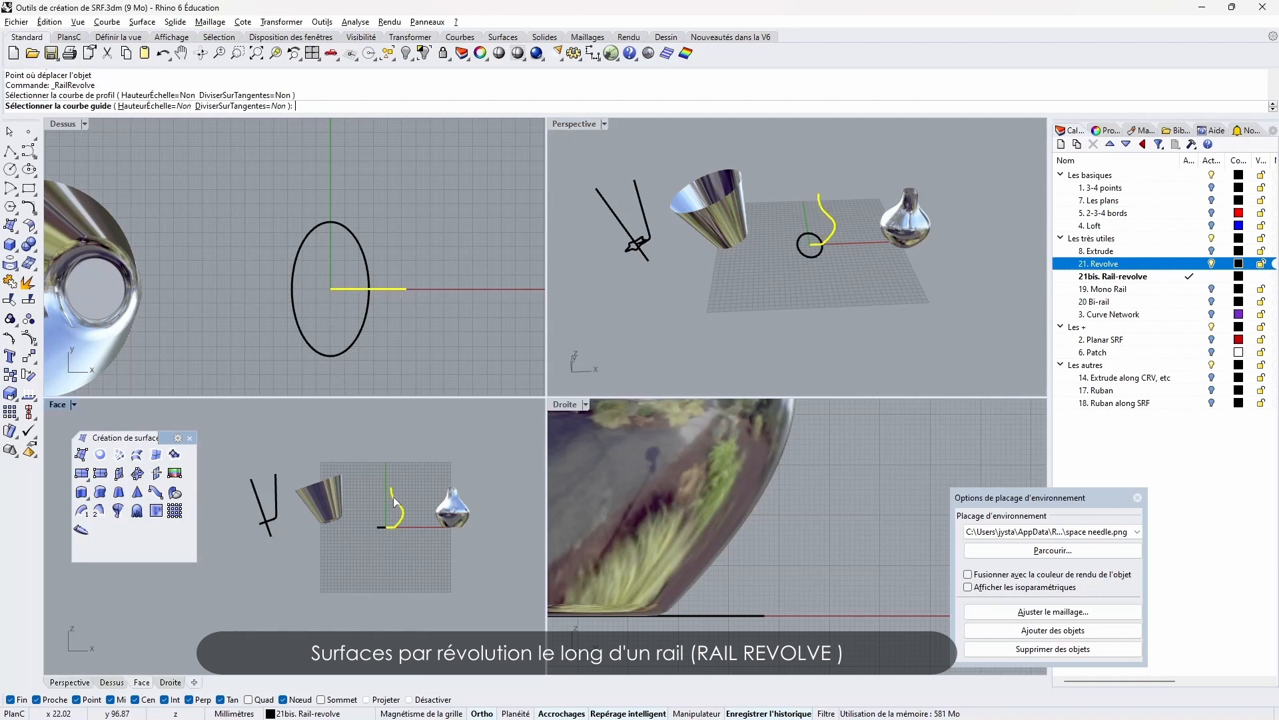
left_click(356, 341)
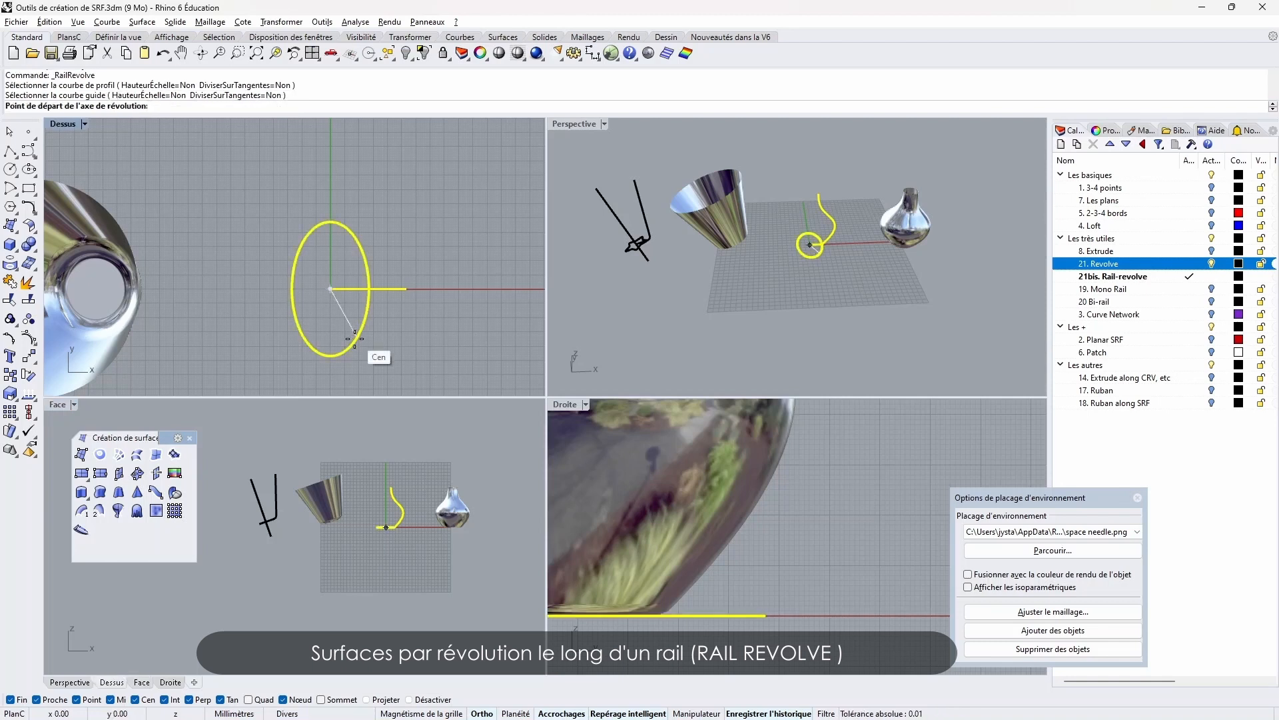
right_click_drag(354, 341, 359, 309)
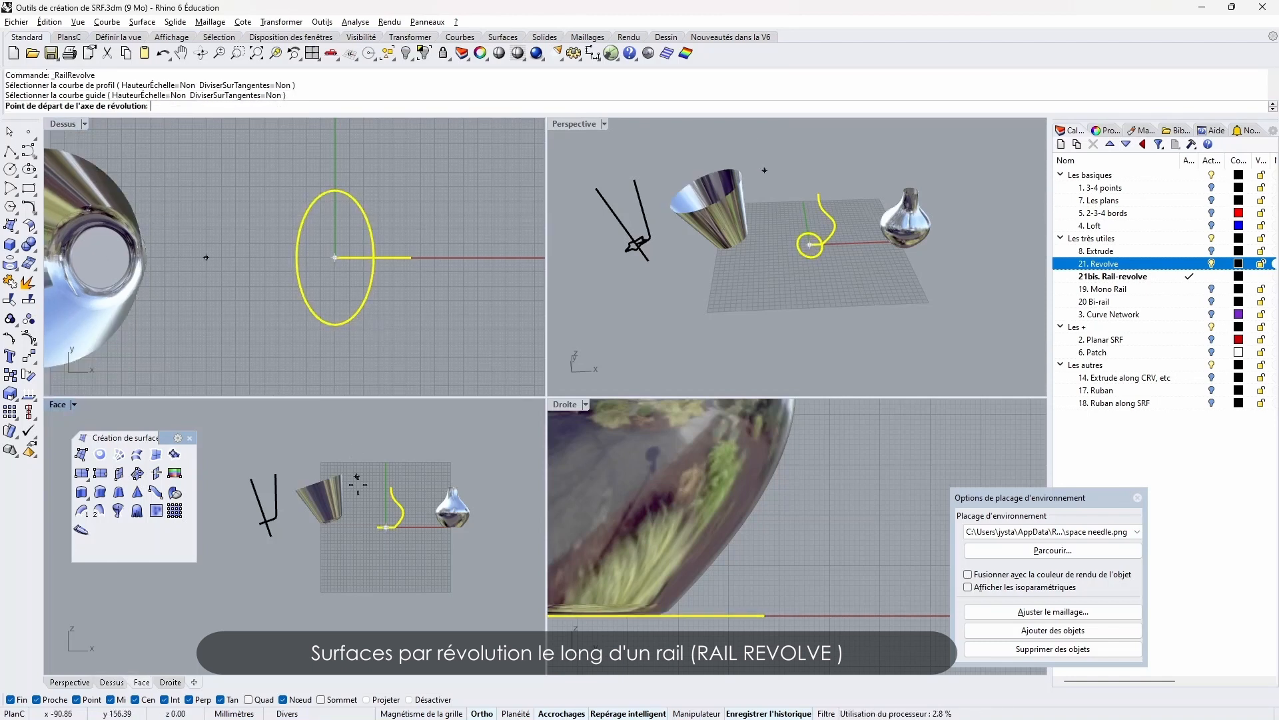
type("0")
key("Return")
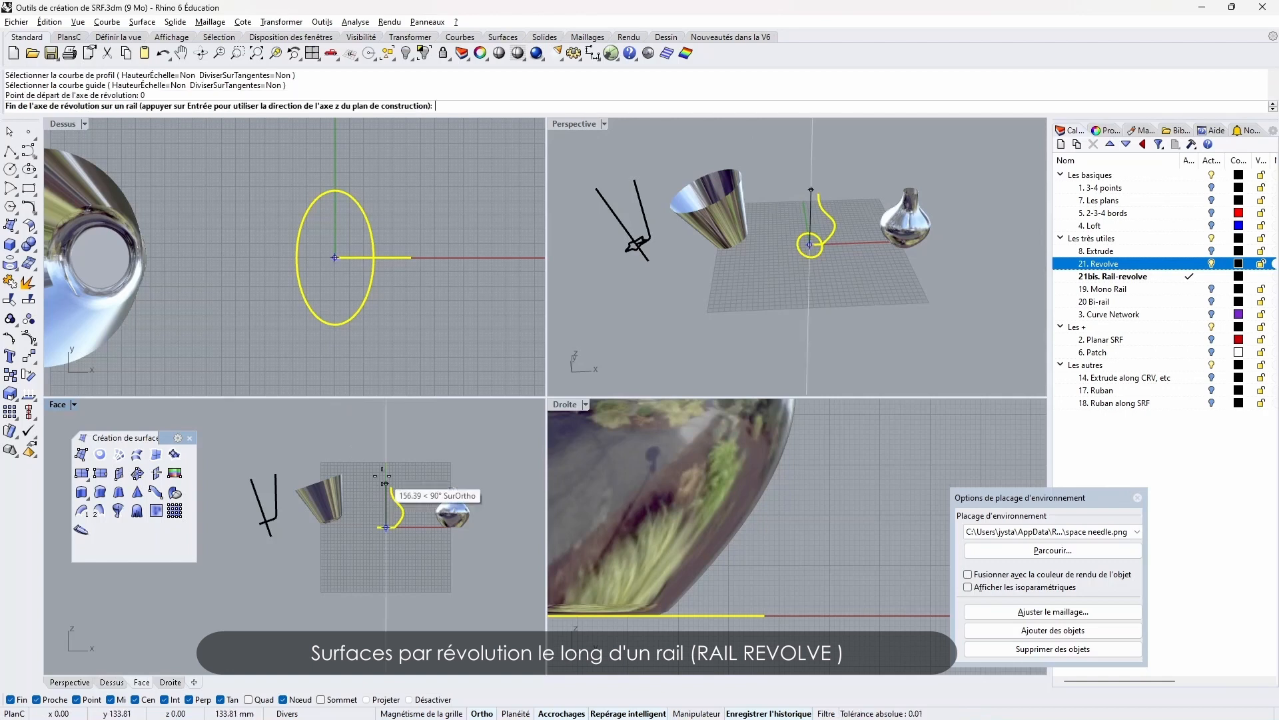
key("Return")
Turn on environment map analysis for the elliptical vase surface and inspect its reflections in the perspective view
left_click(626, 56)
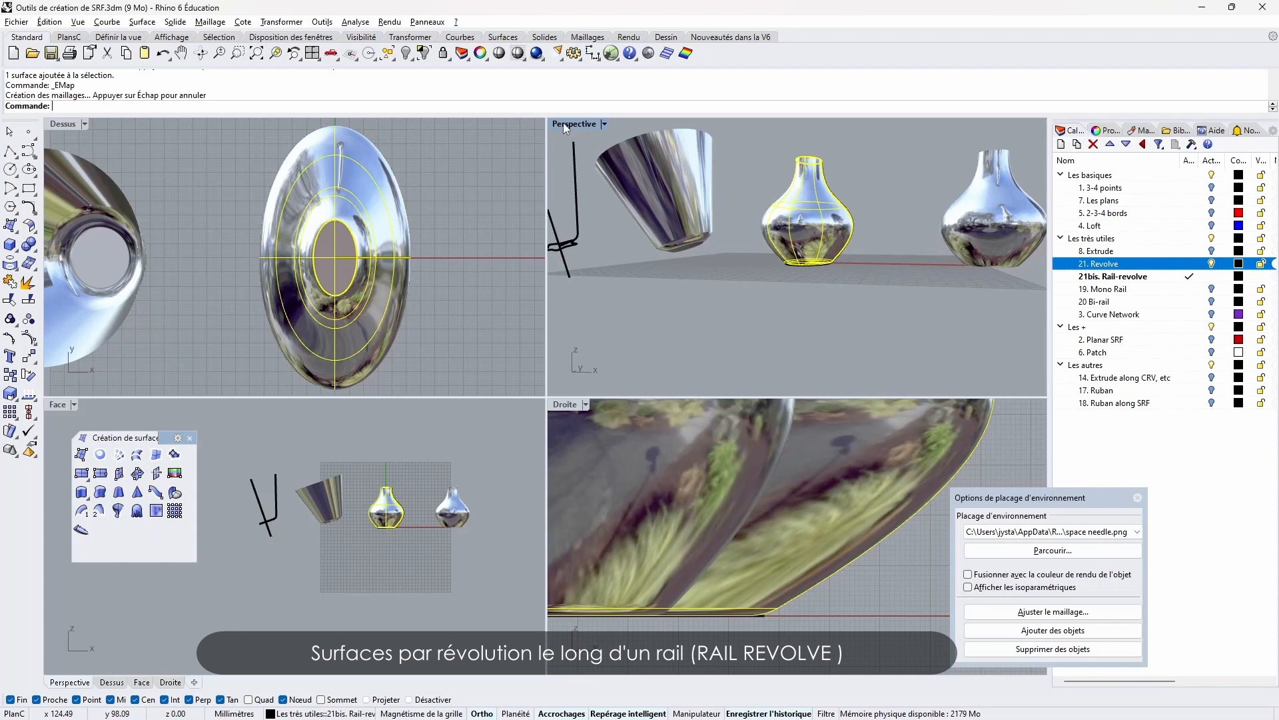
double_click(566, 129)
scroll(640, 268, "down", 5)
right_click_drag(639, 268, 637, 303)
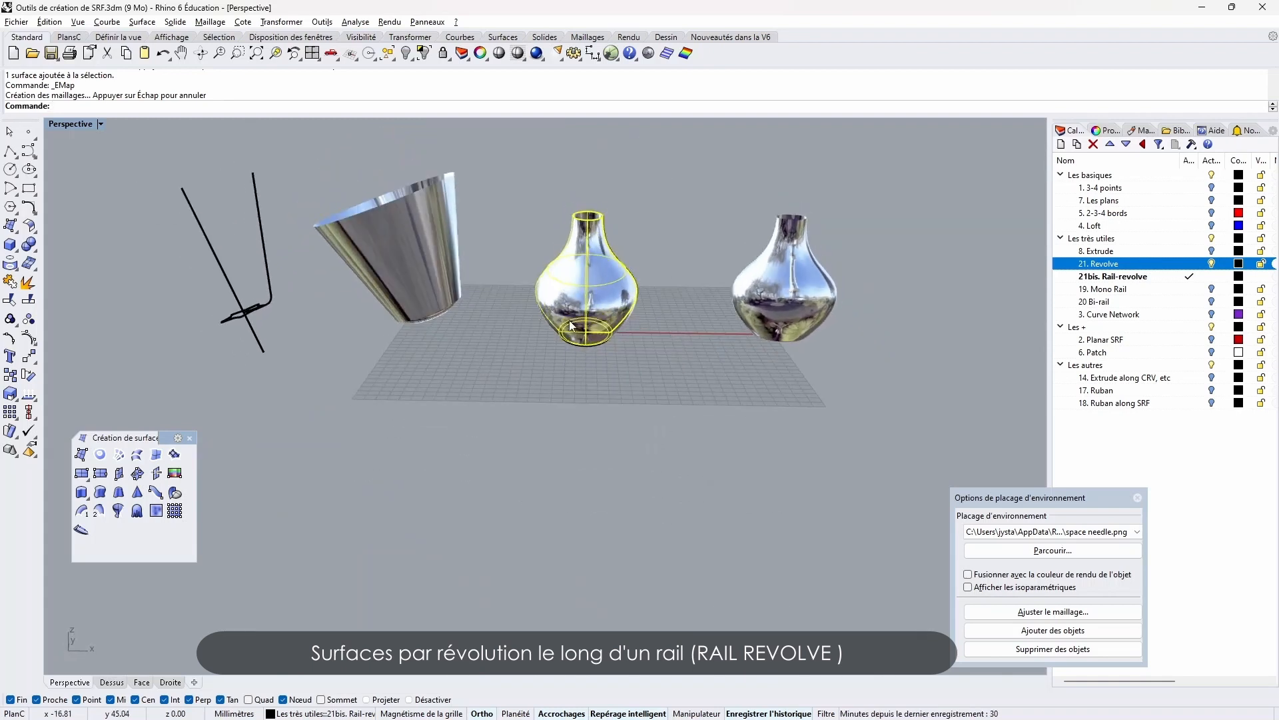
Rail-revolve the bent profile along the star-shaped curve, using the slanted line as the axis
right_click_drag(466, 374, 592, 339)
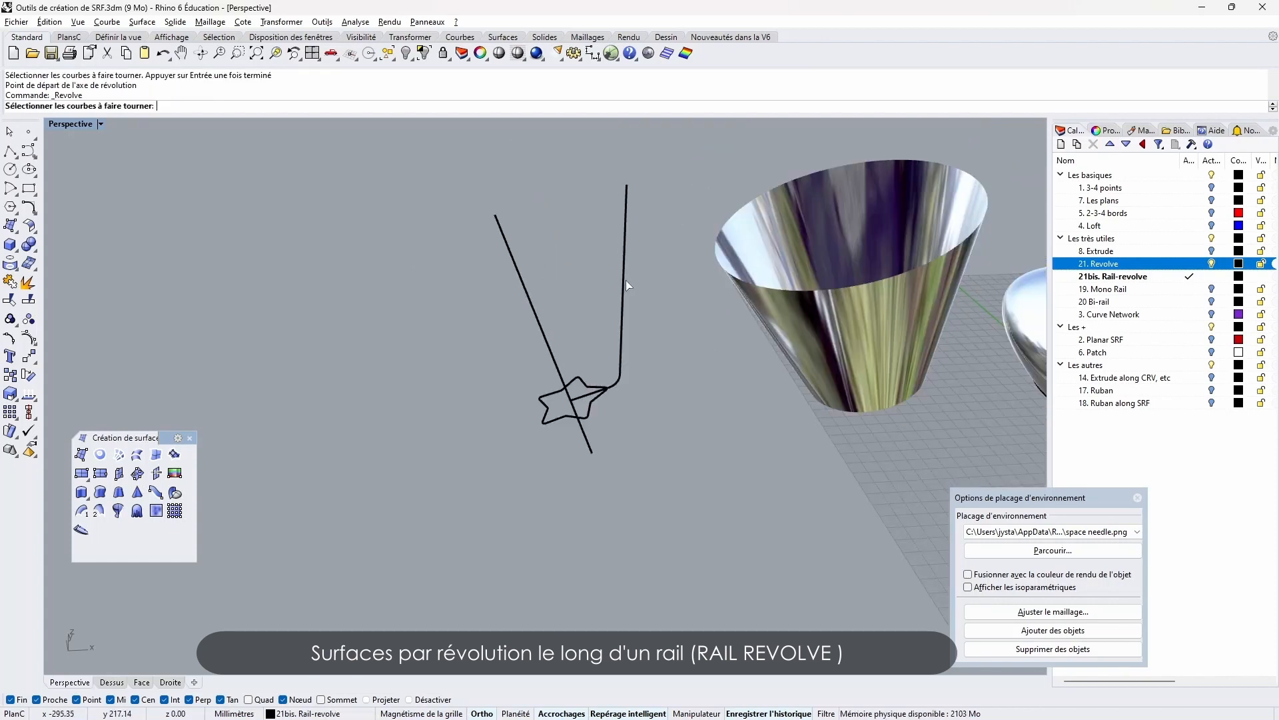
left_click(621, 324)
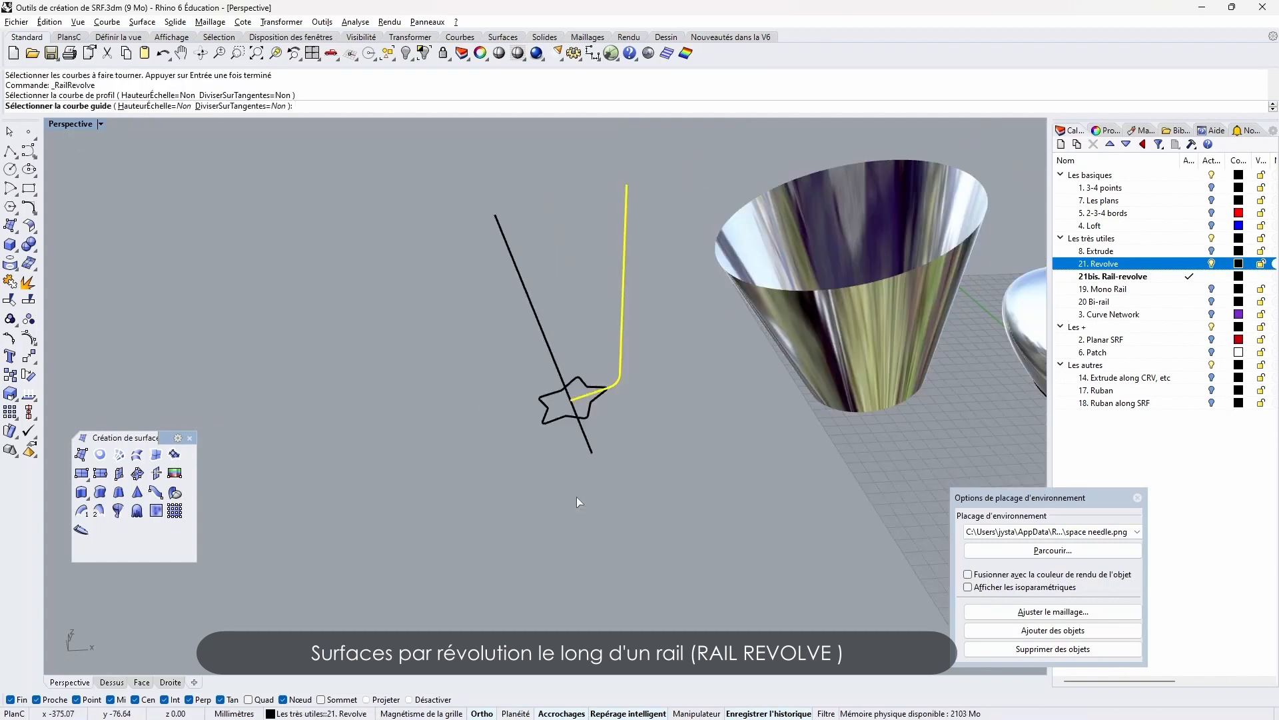
left_click(591, 412)
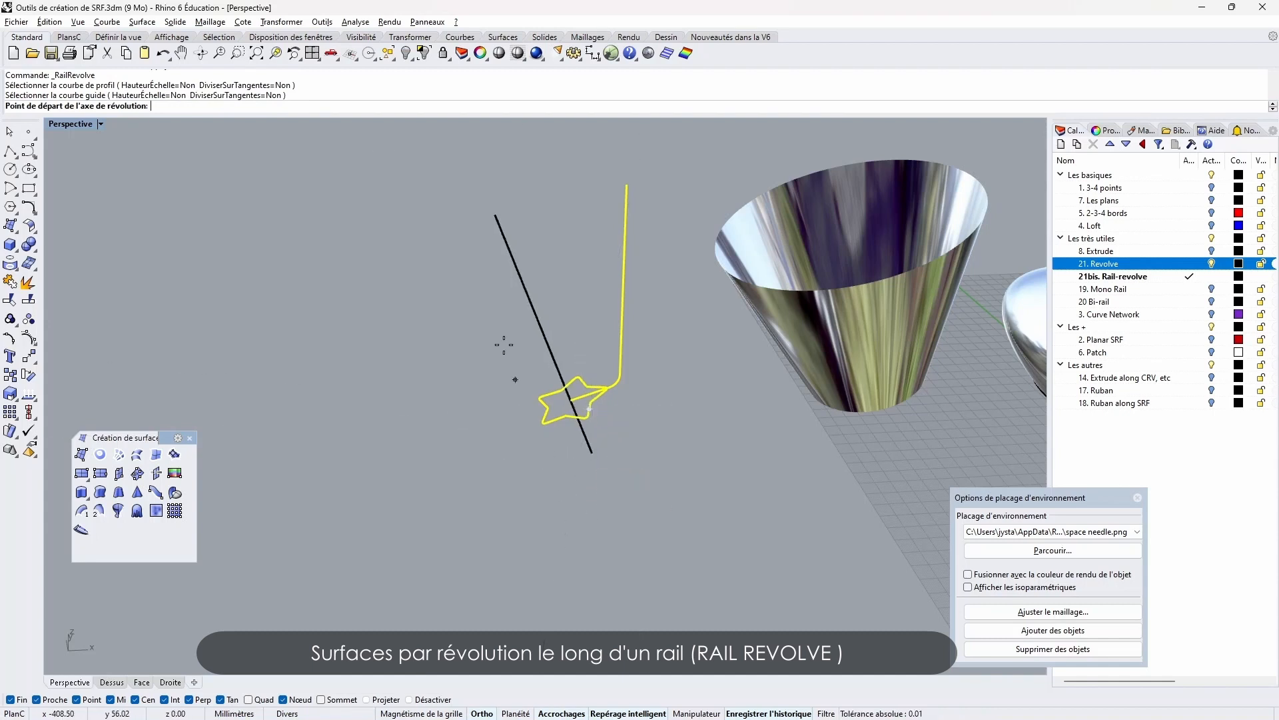
left_click(514, 263)
left_click(545, 325)
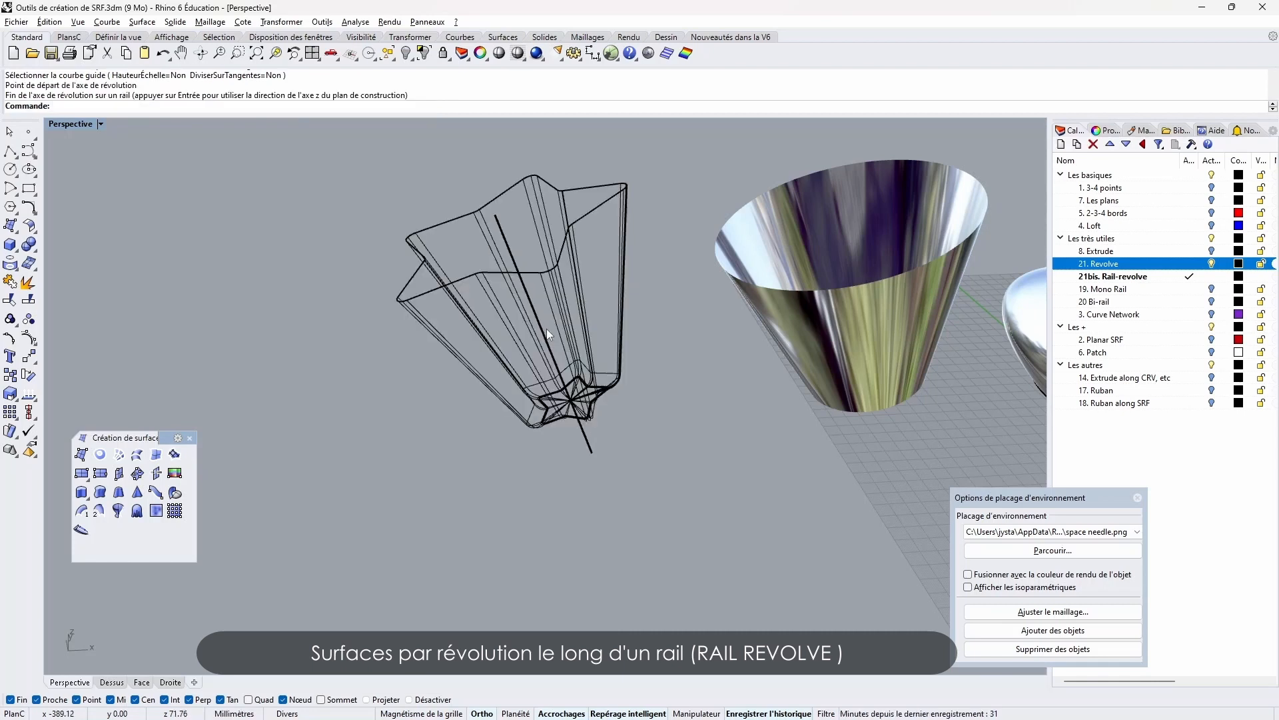
Turn on environment map analysis for the star-shaped rail-revolved surface and deselect it
left_click(649, 56)
scroll(706, 416, "down", 7)
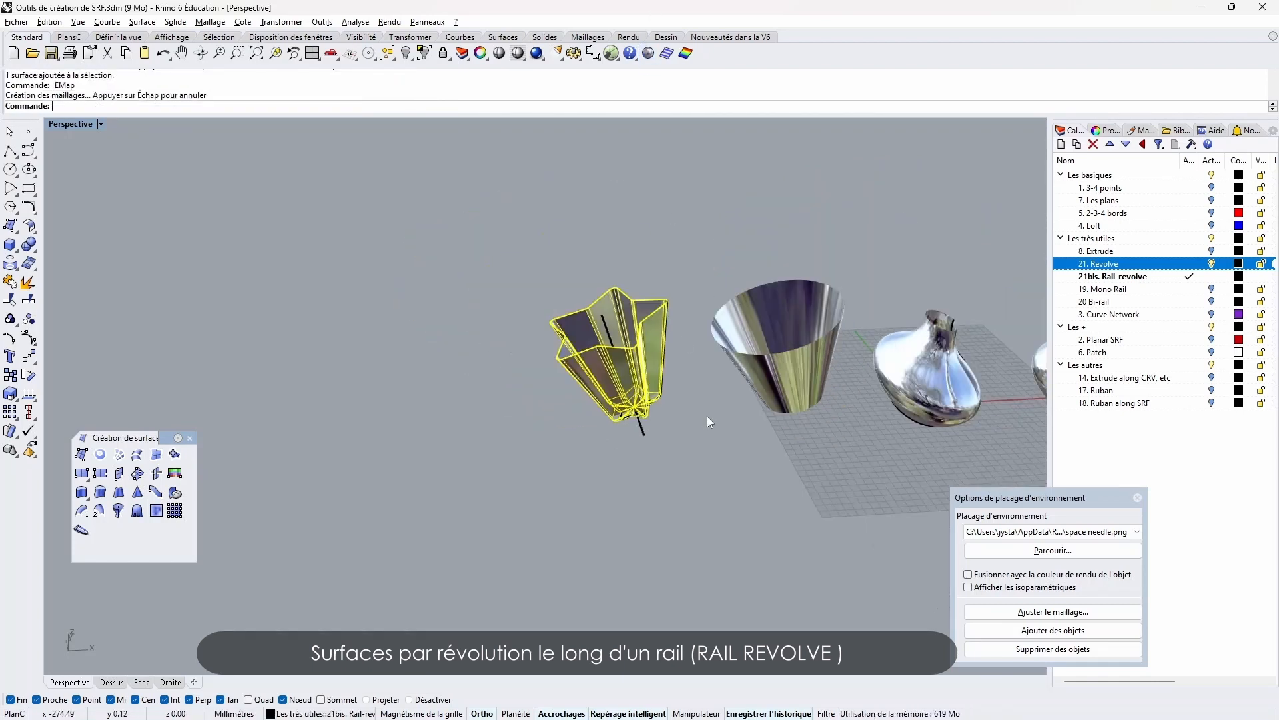
mouse_move(706, 416)
right_mouse_down()
mouse_move(686, 305)
mouse_move(689, 648)
mouse_move(742, 471)
mouse_move(673, 458)
mouse_move(731, 478)
mouse_move(700, 430)
right_mouse_up()
left_click(691, 294)
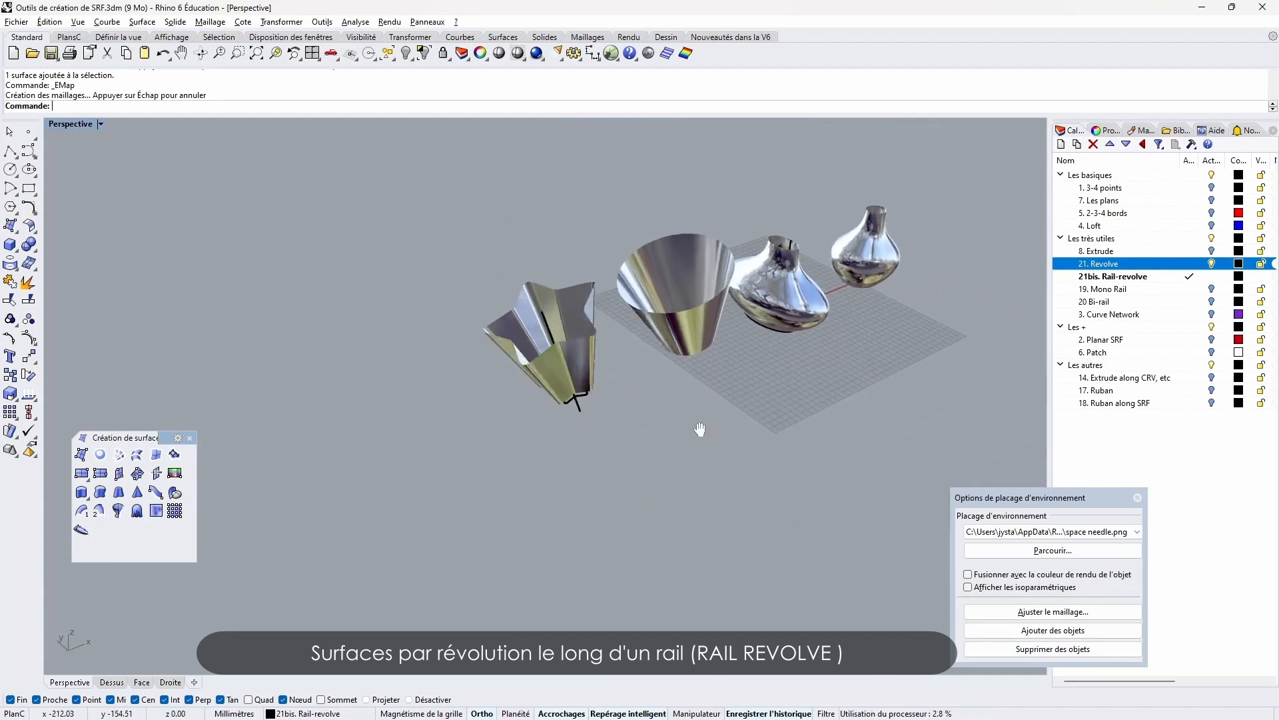
Examine the two rail-revolved surfaces beside the two plain revolved ones from several angles
scroll(700, 428, "up", 8)
scroll(450, 372, "down", 6)
right_click_drag(473, 376, 497, 302)
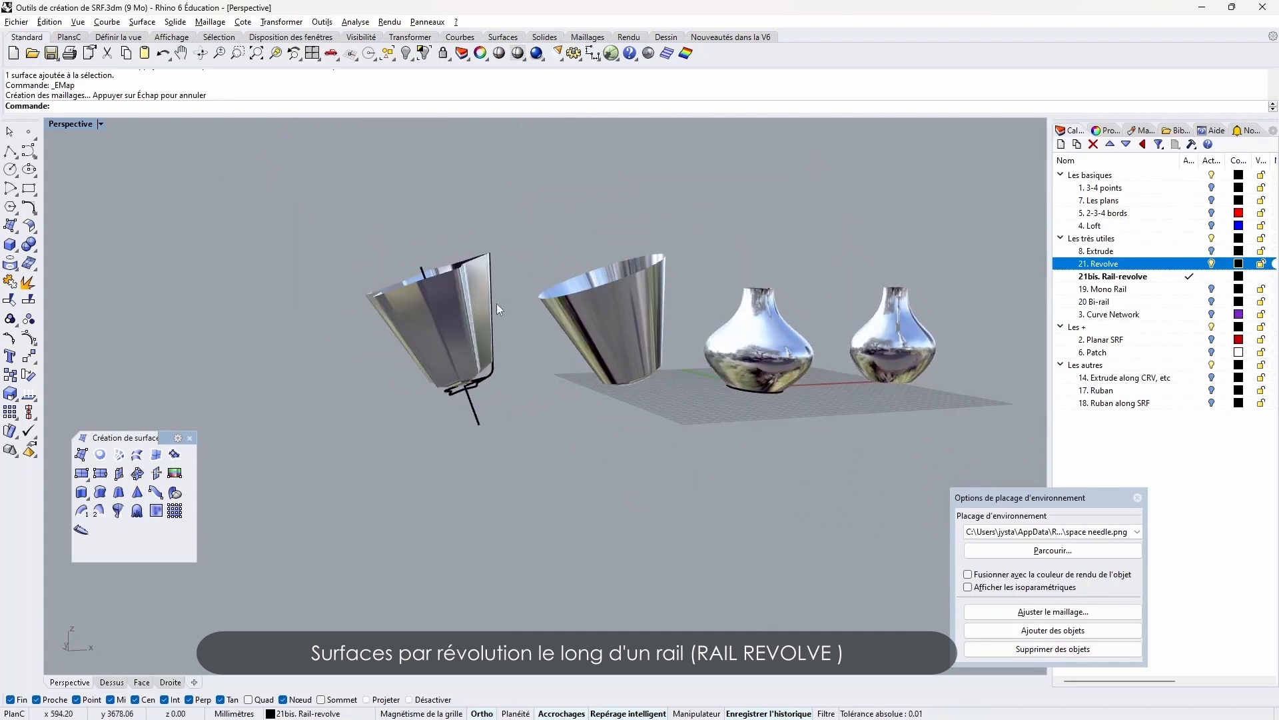
left_click(494, 370)
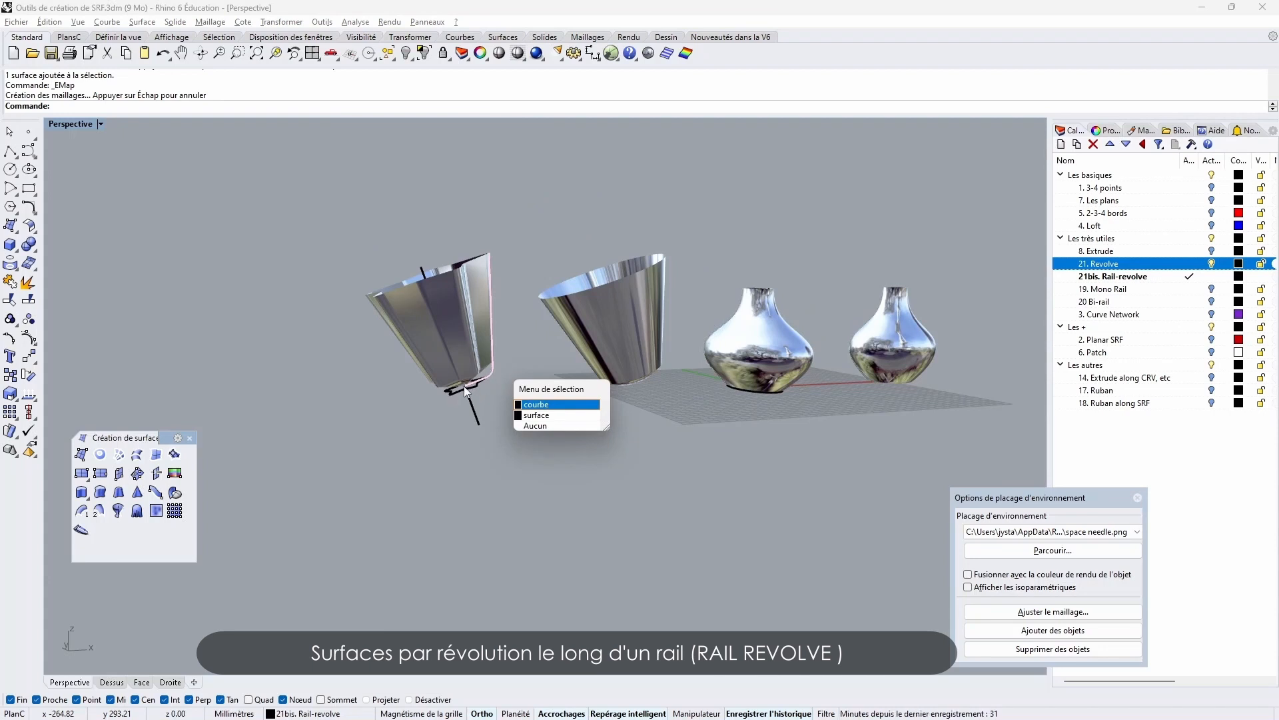
left_click(553, 425)
right_click_drag(482, 345, 609, 362)
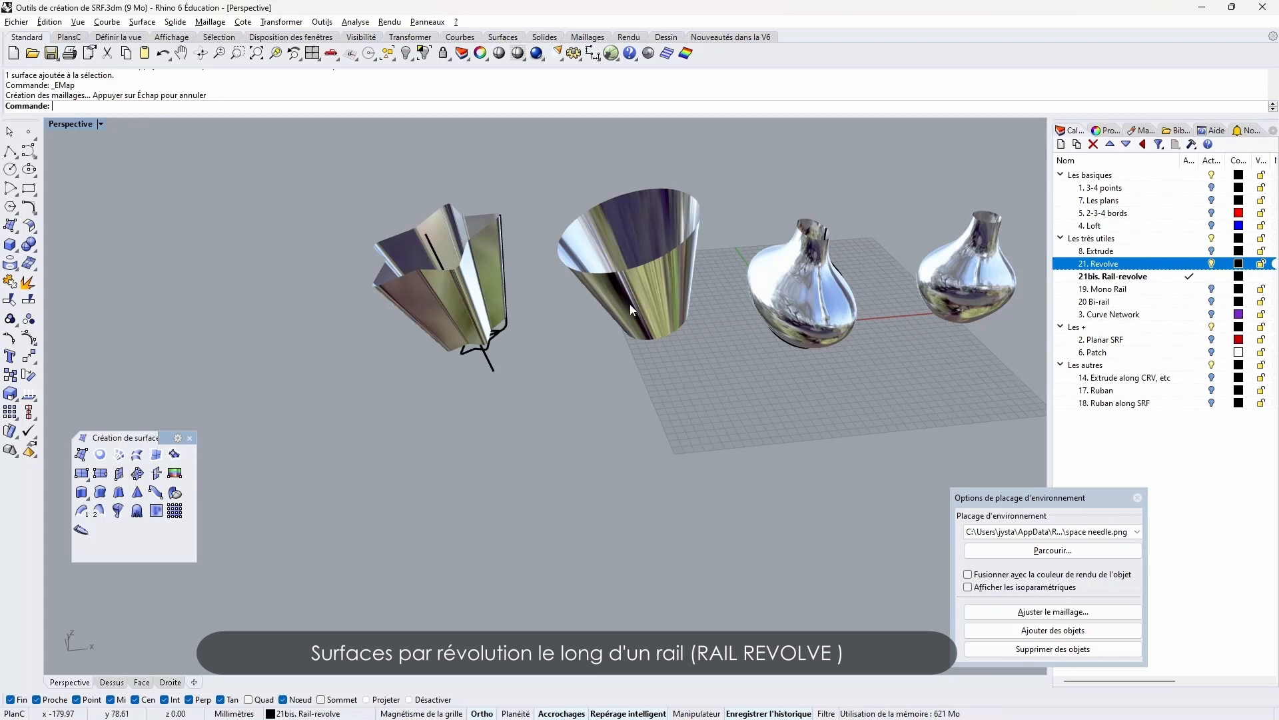
right_click_drag(630, 304, 685, 327)
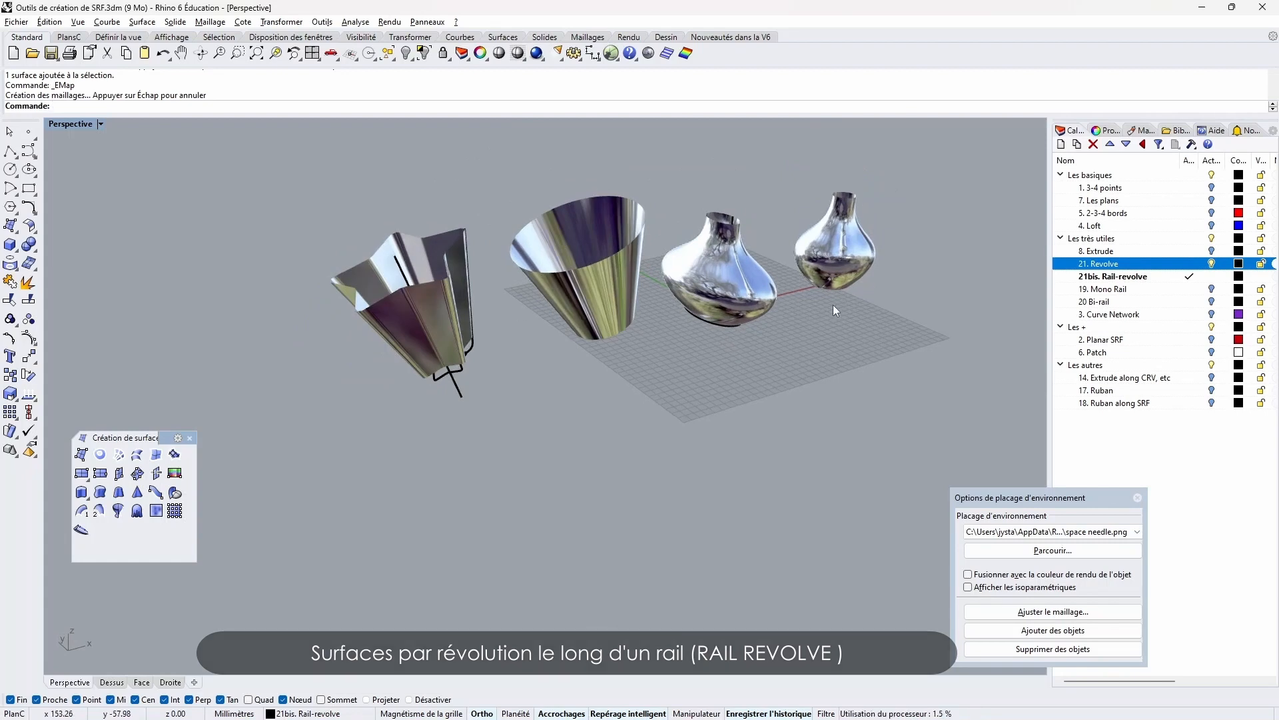
Make the "19. Mono Rail" layer current and hide the "21bis. Rail-revolve" and "21. Revolve" layers
left_click(1193, 291)
left_click(1211, 276)
left_click(1212, 264)
Sweep the front arched curve along the S-shaped curve as a single rail, with freeform frame style and unsimplified cross sections
right_click_drag(806, 359, 793, 380)
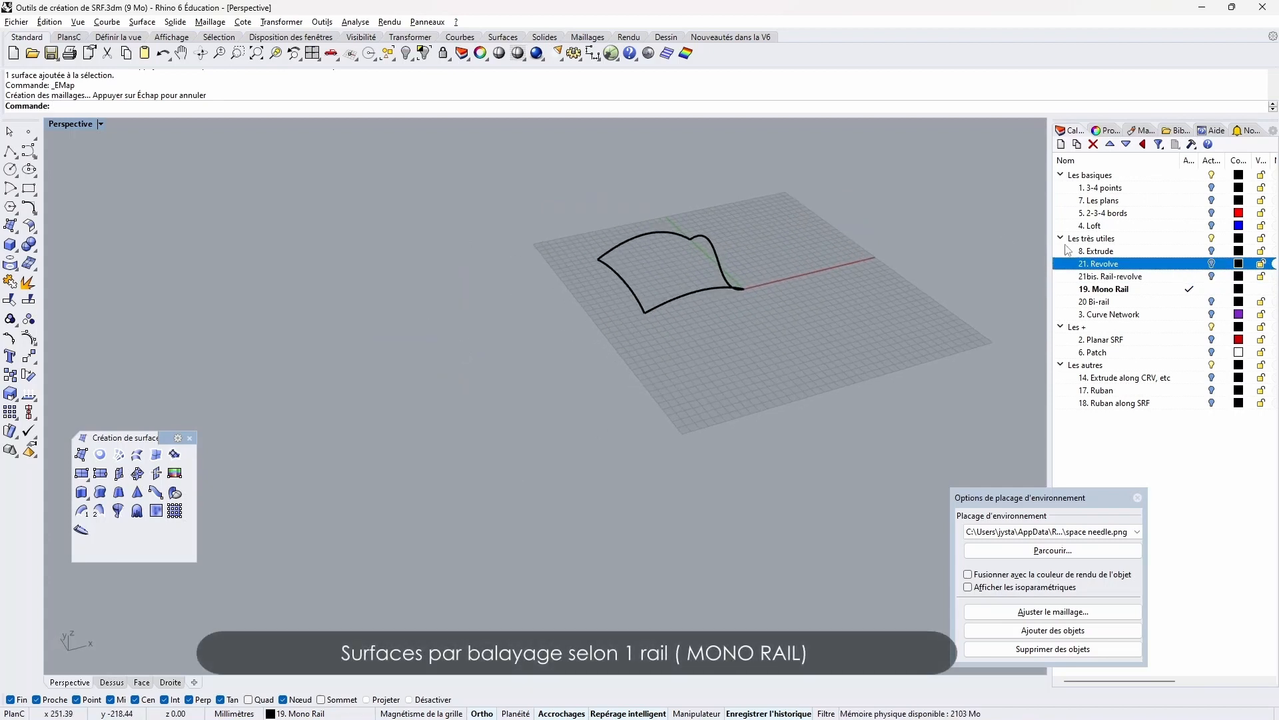
scroll(773, 294, "up", 2)
right_click_drag(774, 294, 706, 380)
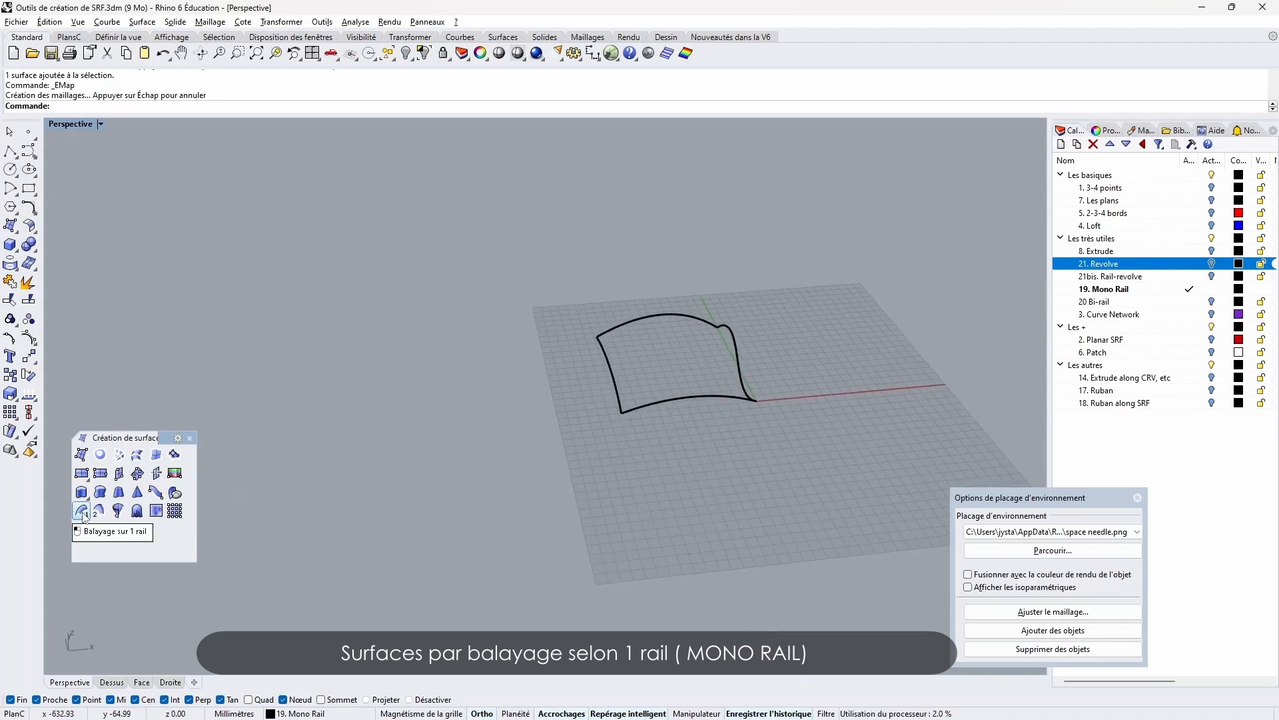
right_click_drag(605, 466, 655, 458)
scroll(655, 459, "up", 3)
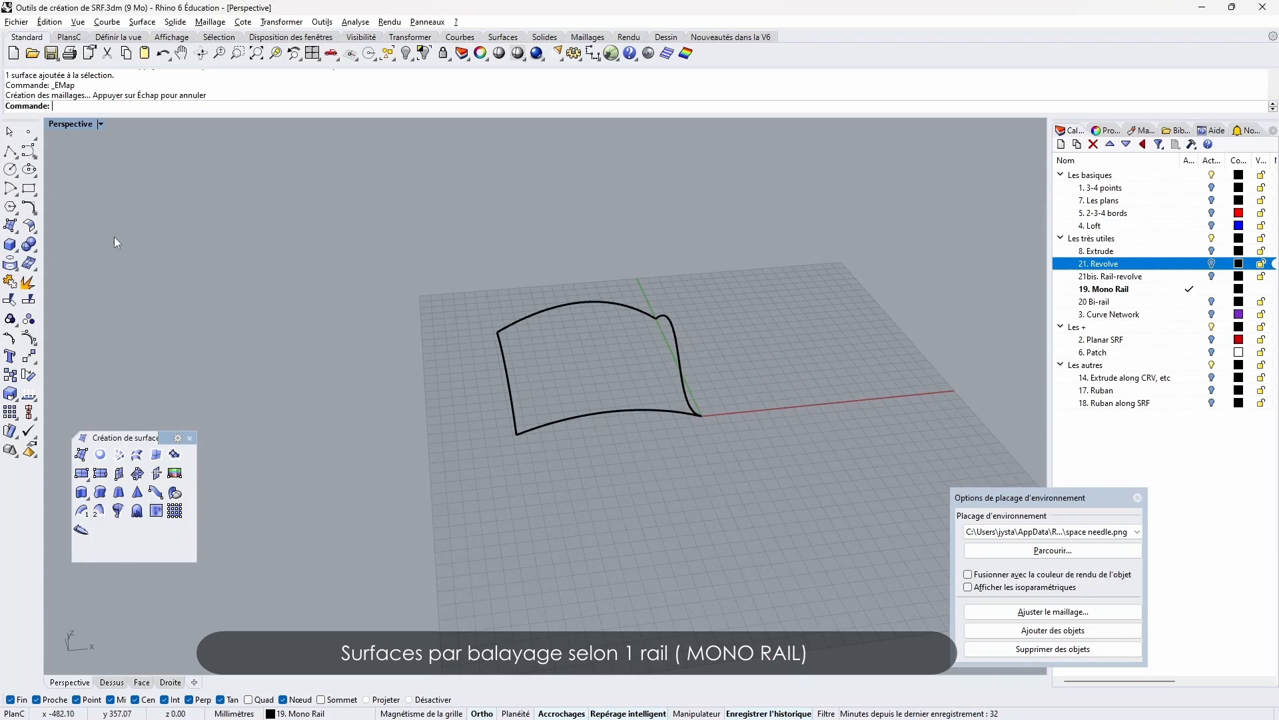
left_click(81, 511)
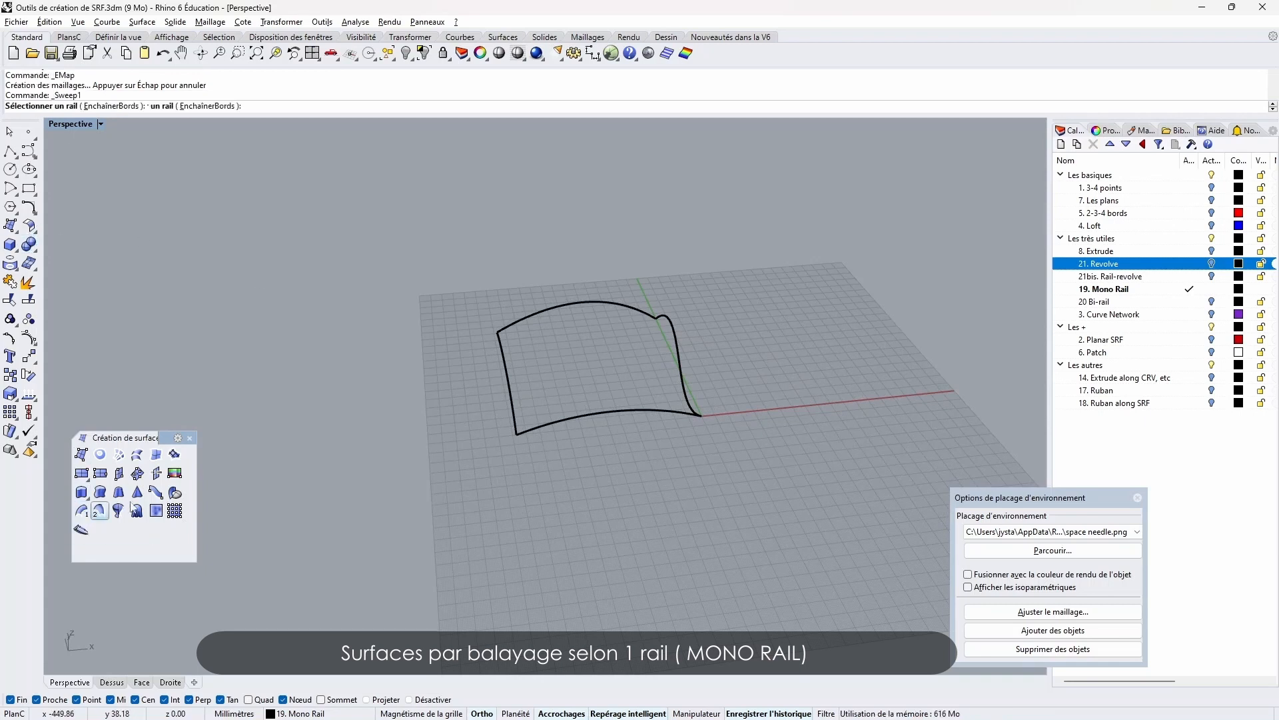
right_click_drag(671, 421, 612, 401)
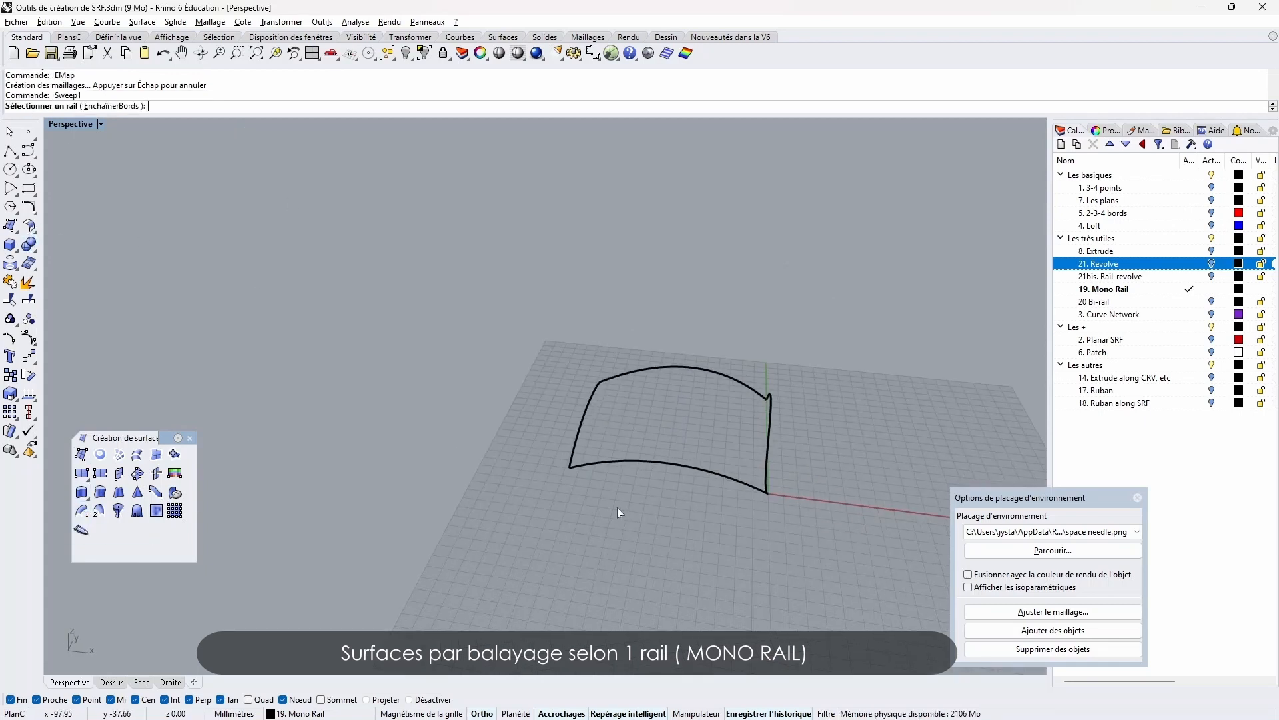
right_click_drag(618, 507, 622, 386)
left_click(641, 381)
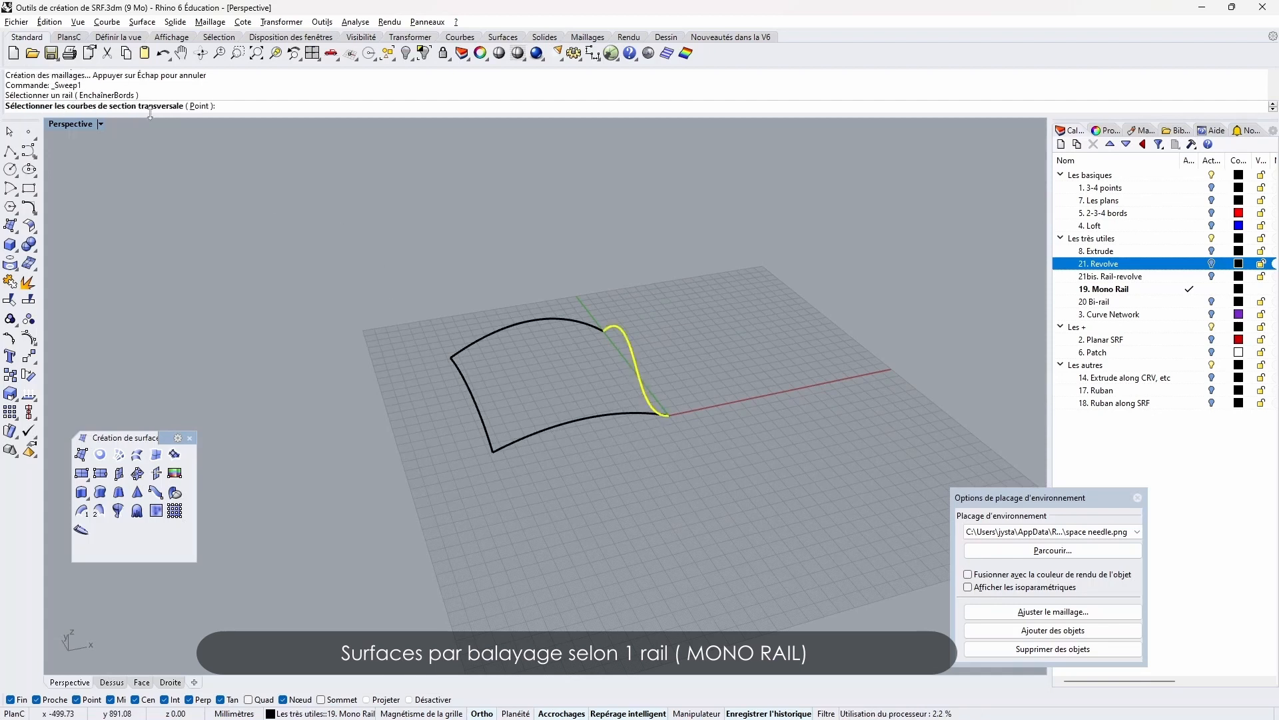
left_click(597, 419)
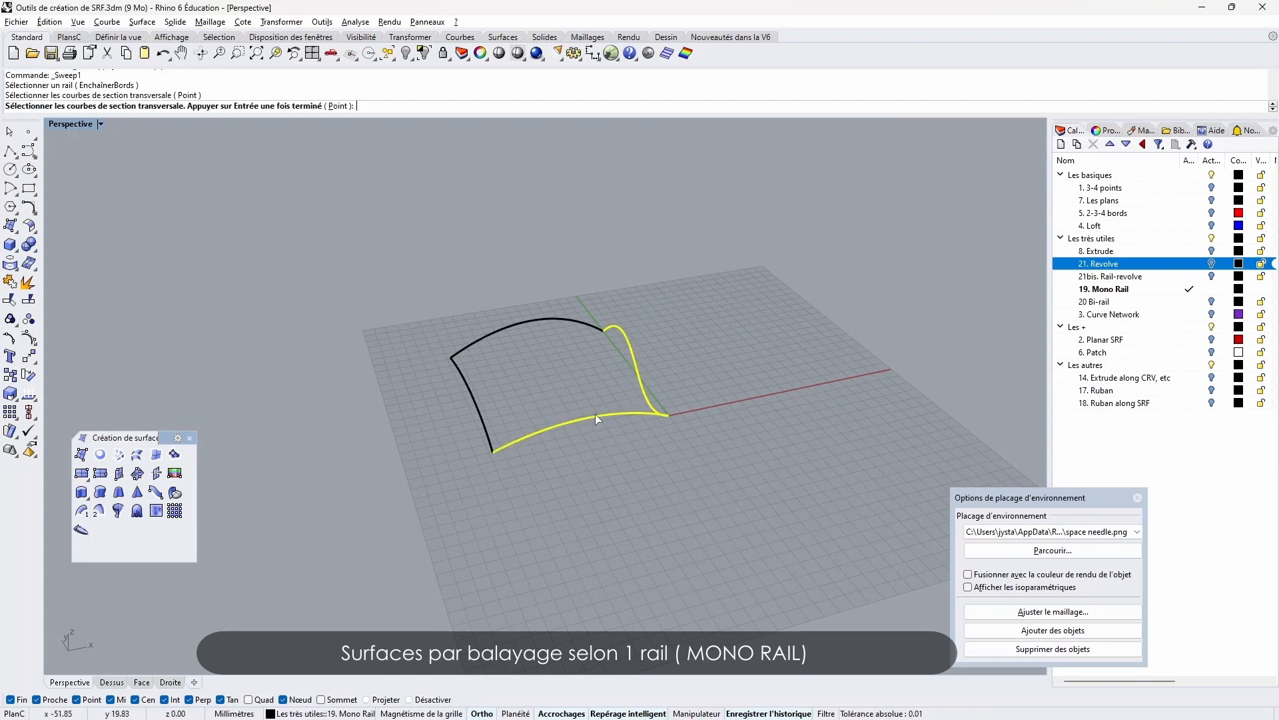
key("Return")
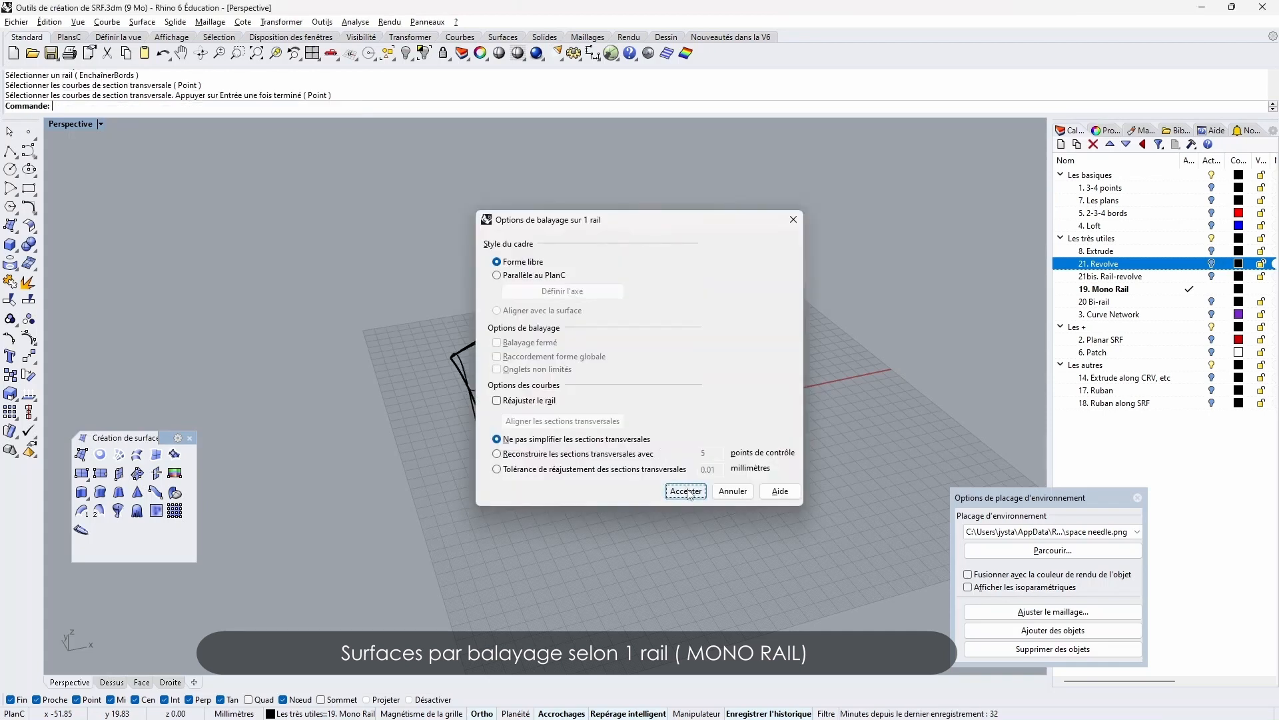
left_click(685, 491)
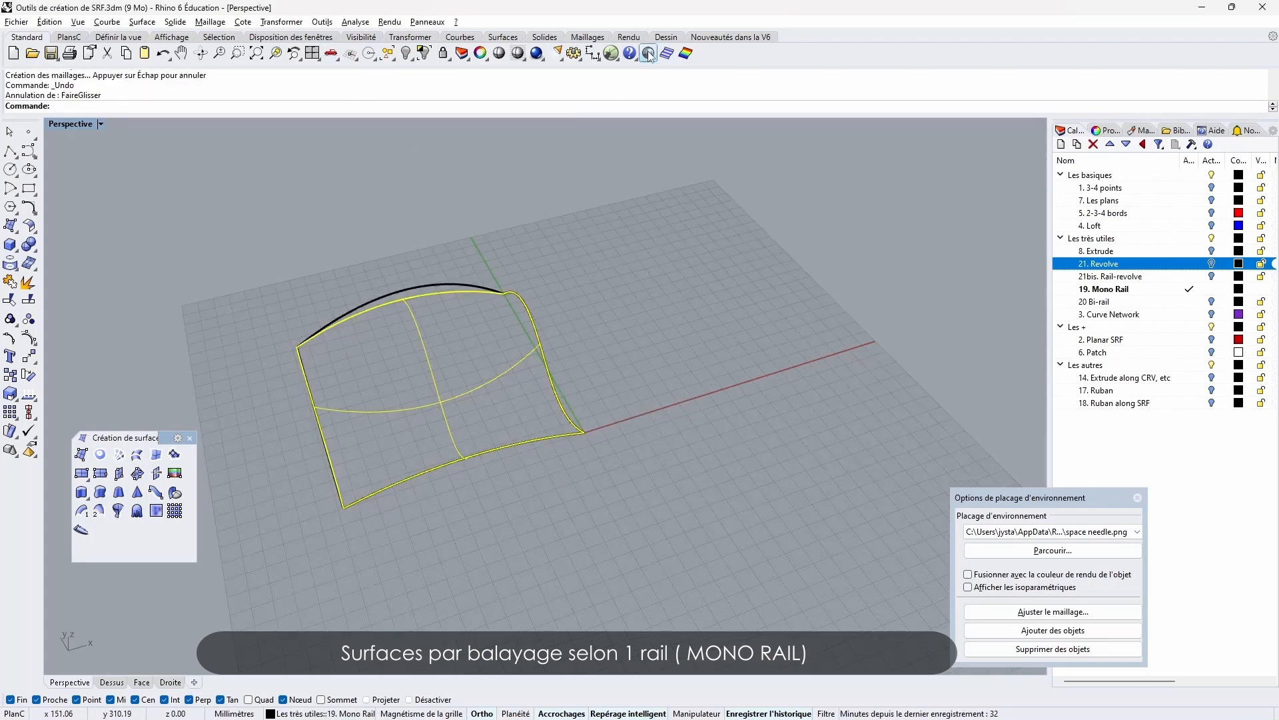
Turn on environment map analysis for the one-rail swept surface and inspect its reflections
left_click(648, 53)
right_click_drag(610, 274, 635, 412)
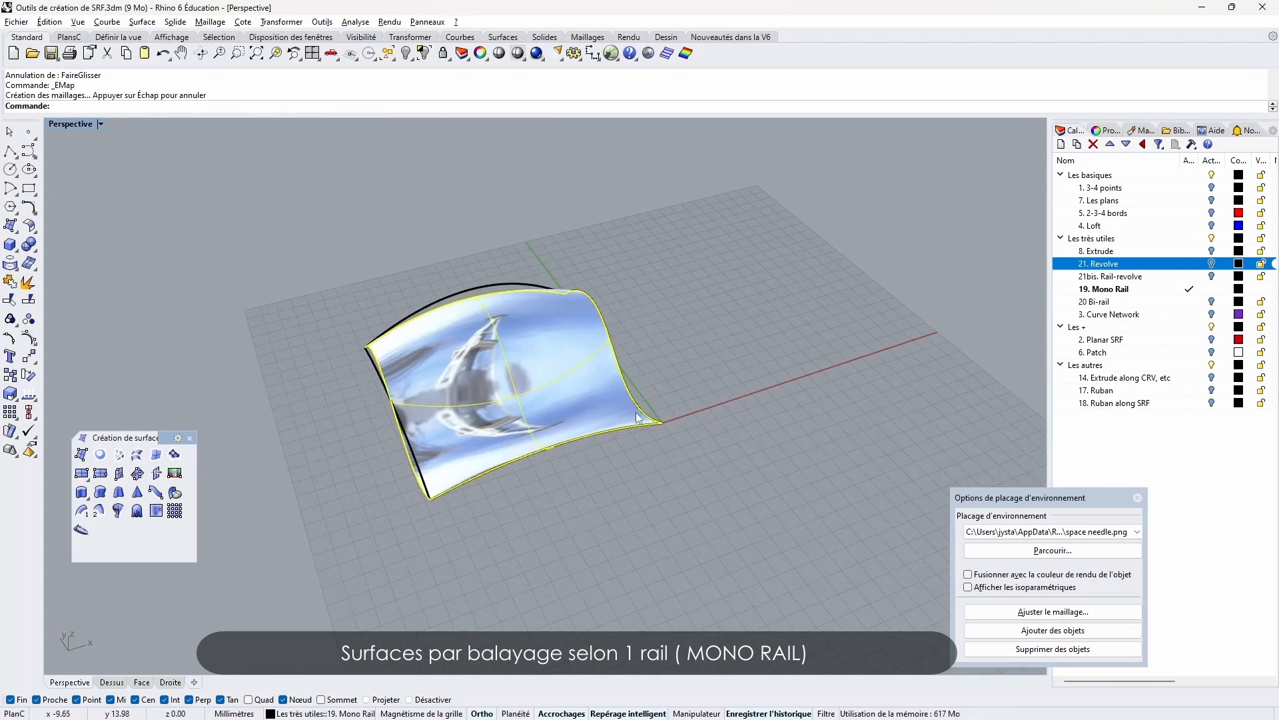
Mark the section curve in red with an S and the rail curve in light blue with an R, using the screen pen
left_click_drag(432, 512, 662, 438)
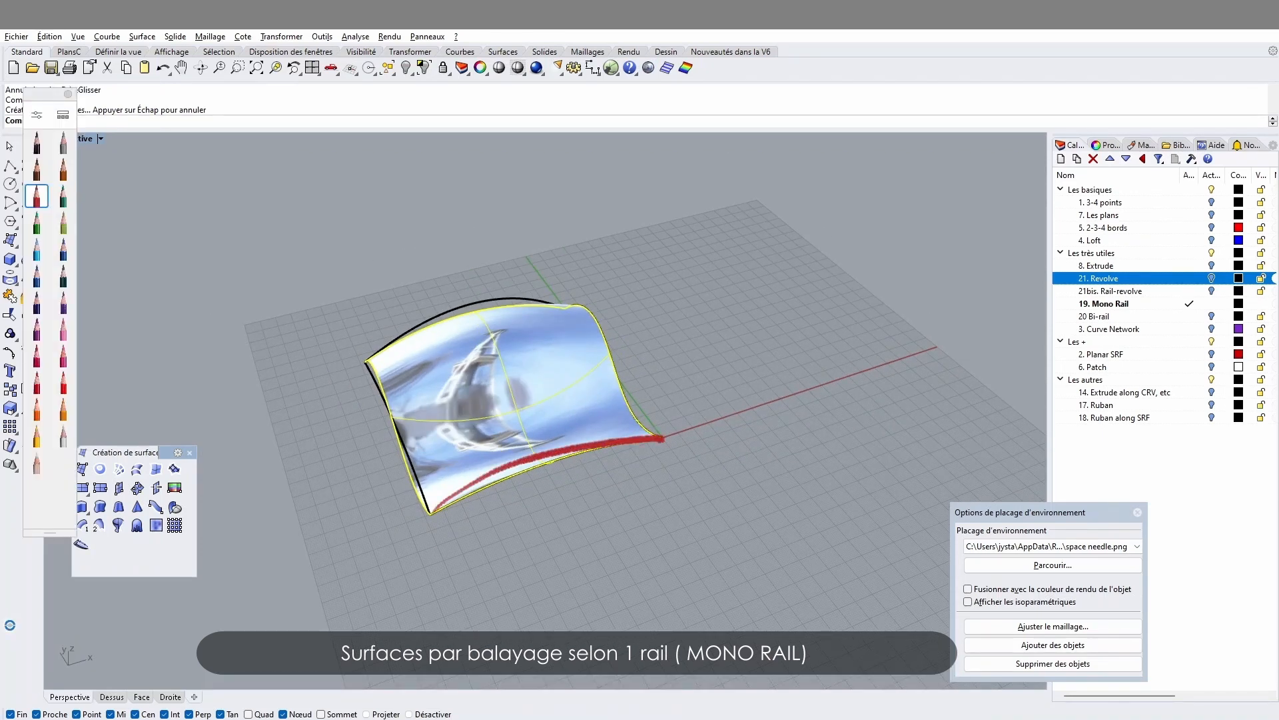
left_click_drag(555, 485, 535, 508)
left_click(37, 250)
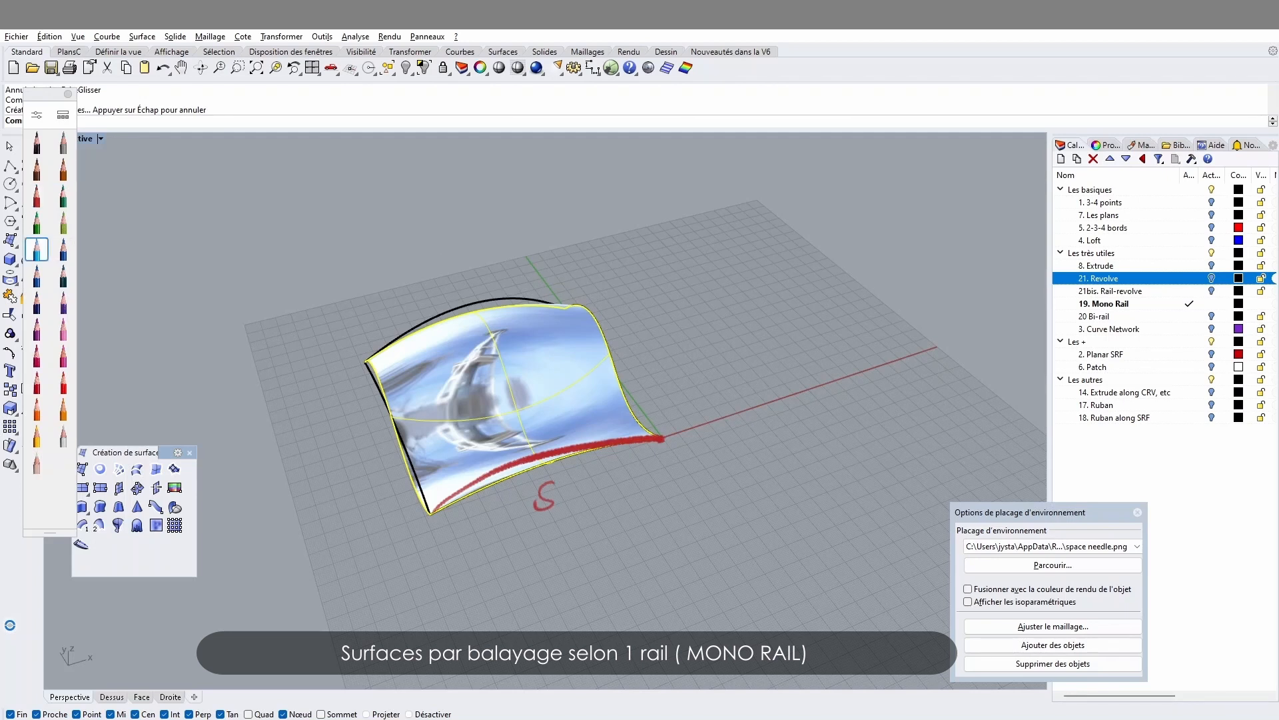
left_click_drag(643, 426, 563, 307)
mouse_move(610, 349)
left_mouse_down()
mouse_move(607, 371)
mouse_move(642, 358)
left_mouse_up()
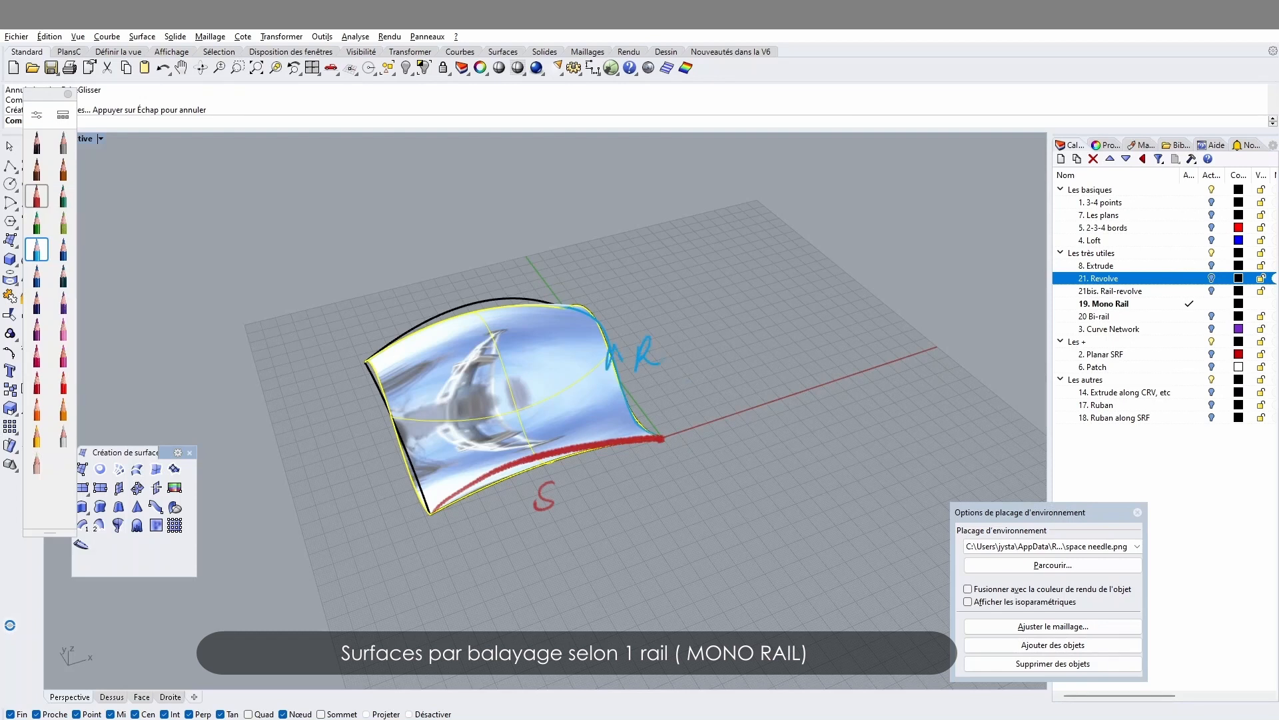
left_click(37, 196)
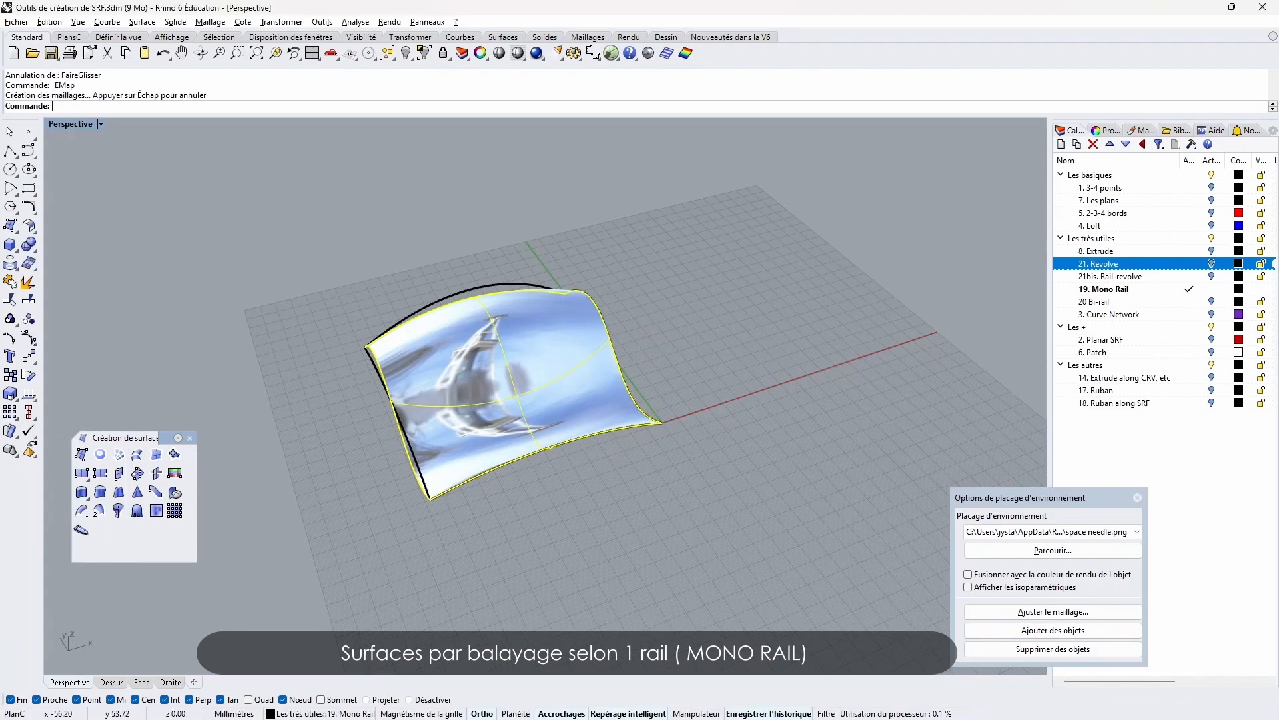
Move the swept surface clear of the curves and sweep the S-shaped curve along the front arched curve as single rail
left_click_drag(534, 389, 976, 257)
left_click(677, 417)
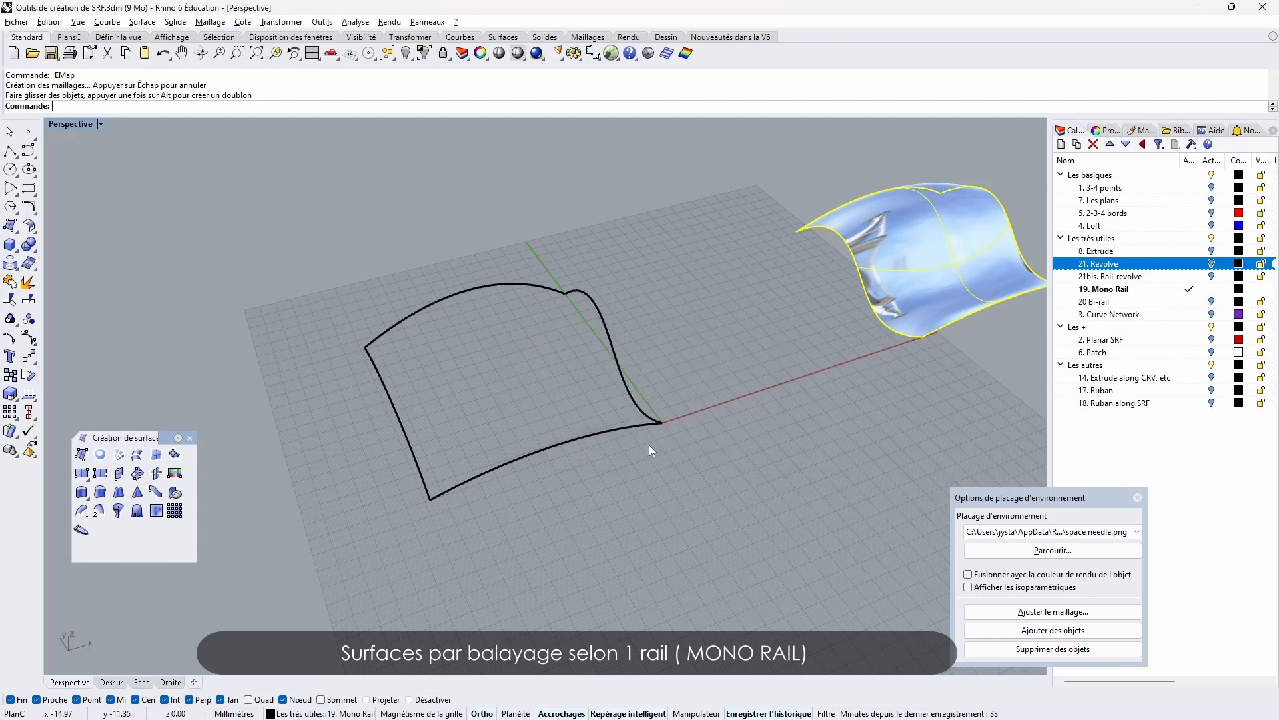
left_click(81, 510)
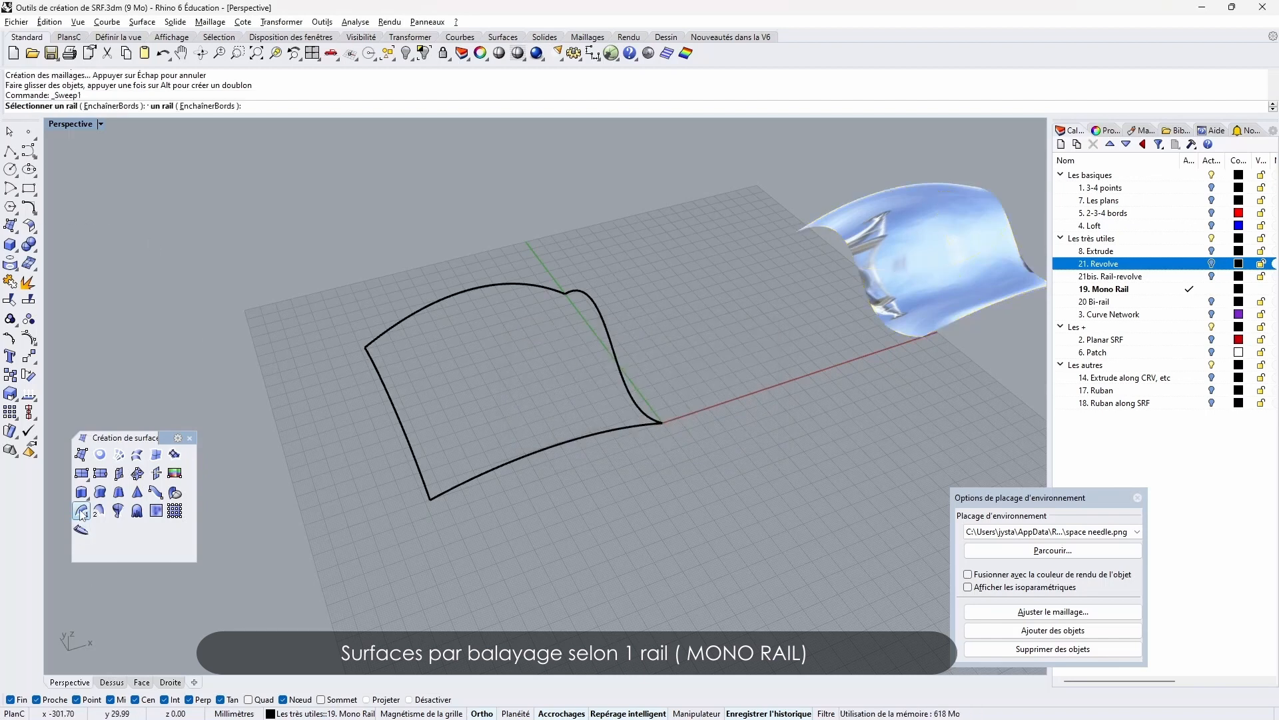
left_click(606, 432)
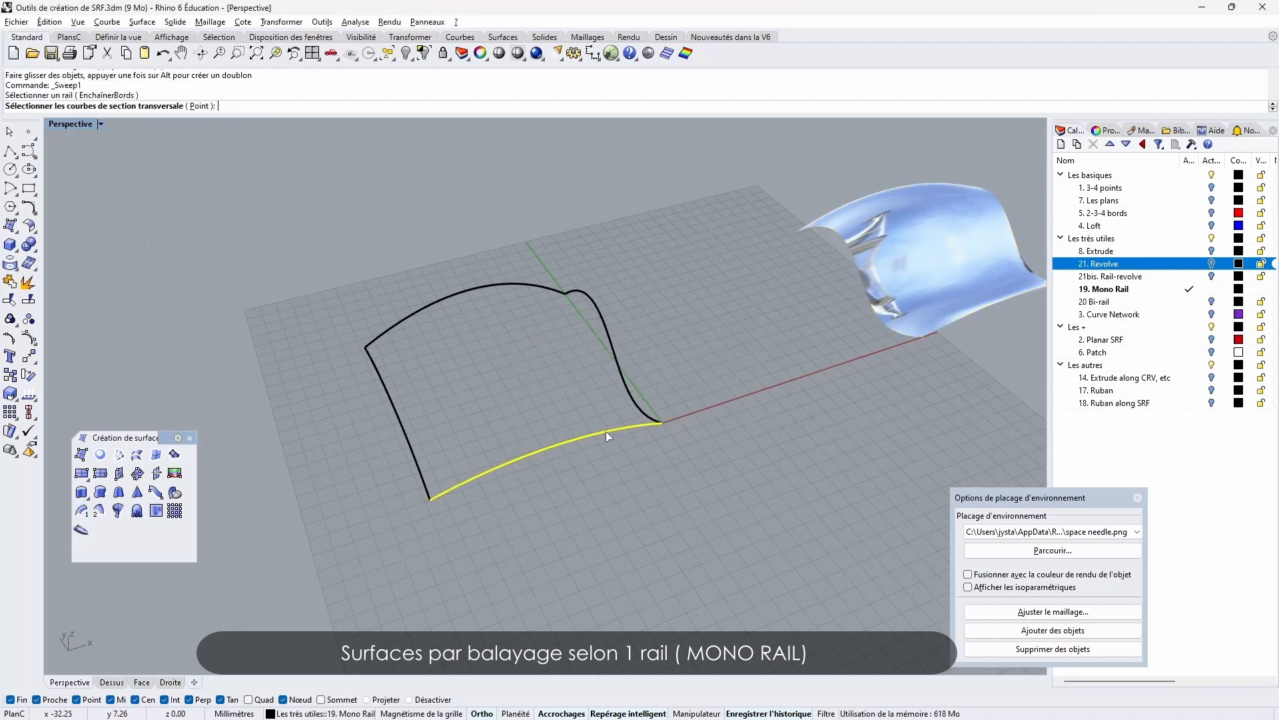
left_click(632, 398)
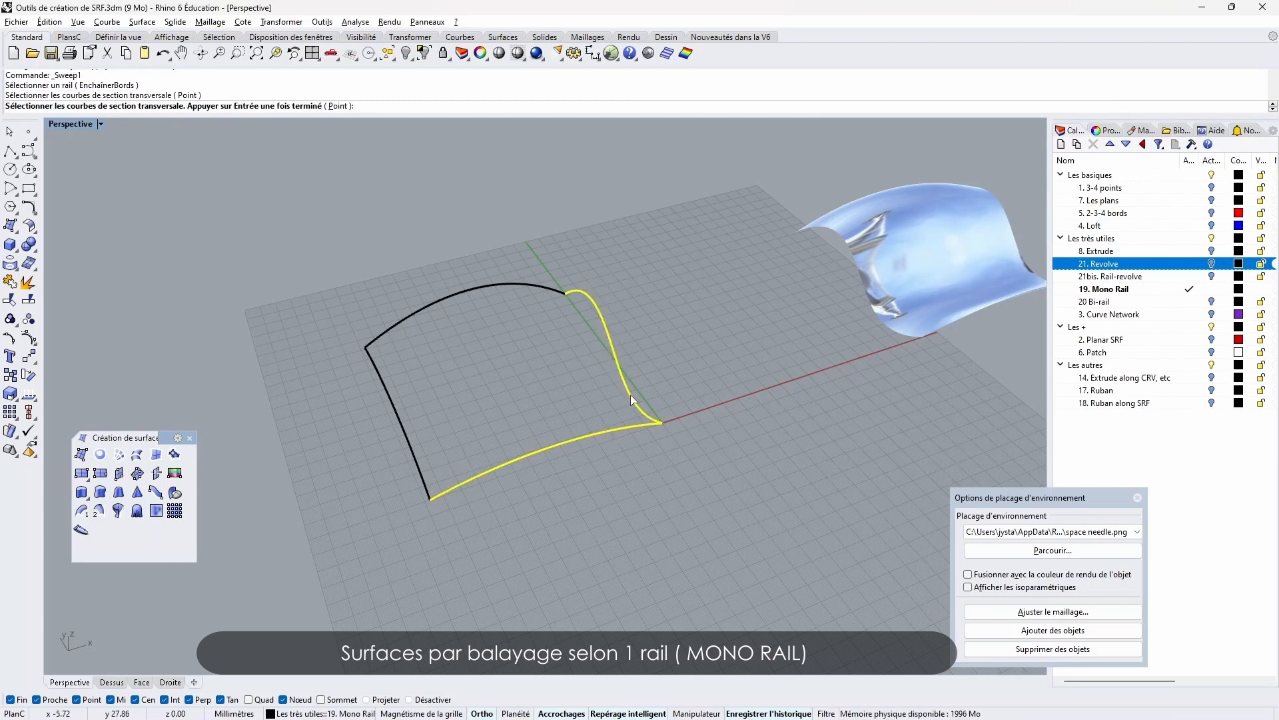
key("Return")
key("Return")
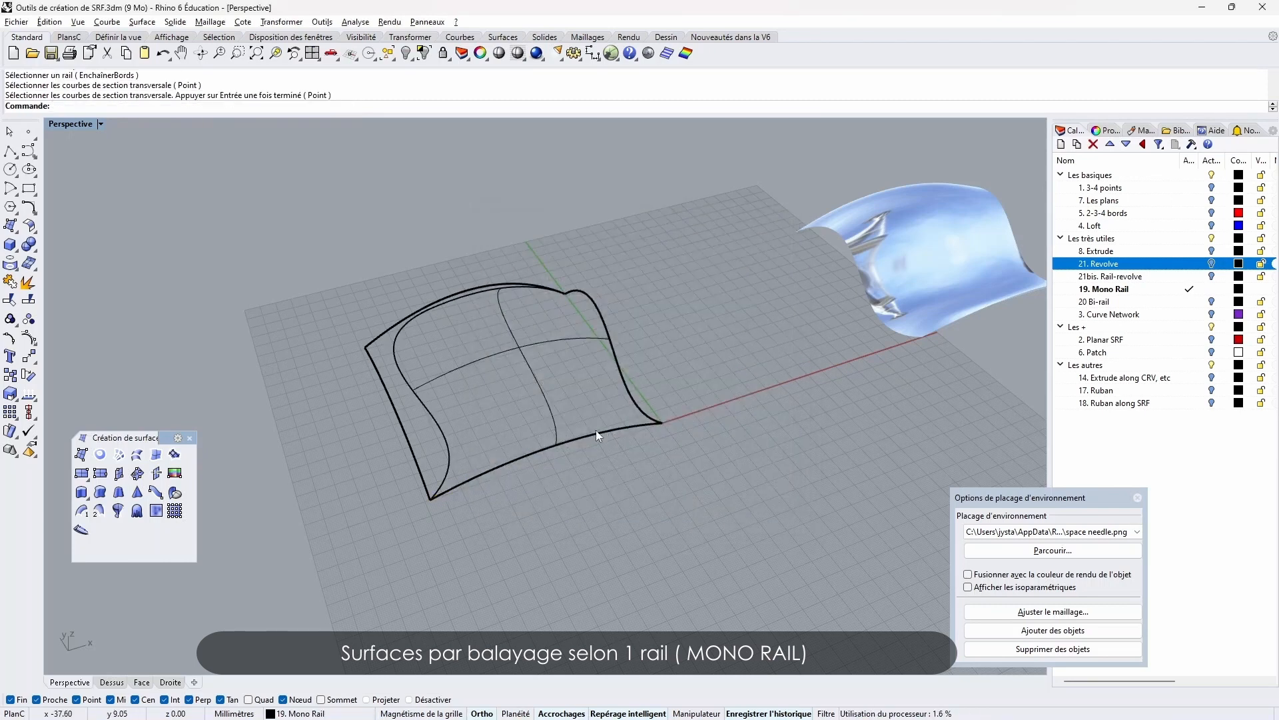
Move the new sweep between the curves and the first surface, turn on its environment map analysis and compare both surfaces' reflections
right_click_drag(596, 430, 565, 359)
left_click_drag(565, 359, 795, 266)
left_click(683, 420)
right_click_drag(769, 430, 691, 442, "shift")
left_click(649, 53)
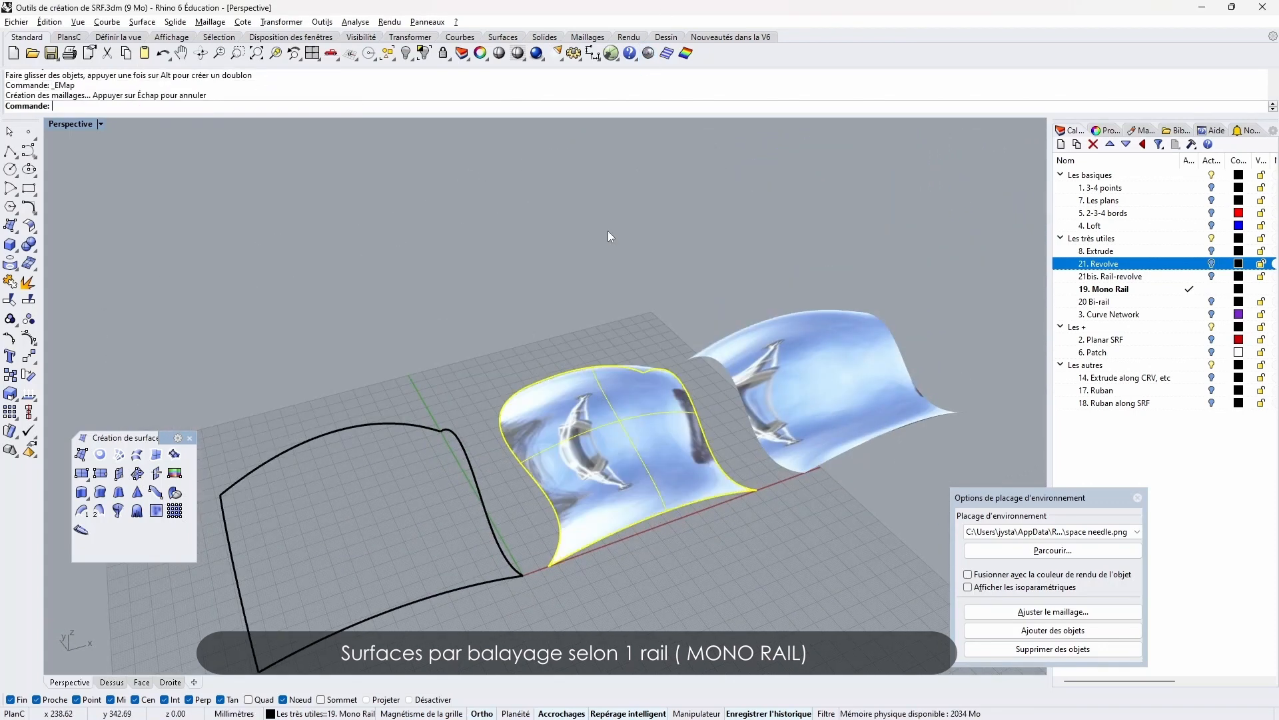
right_click_drag(608, 236, 518, 269)
key("Escape")
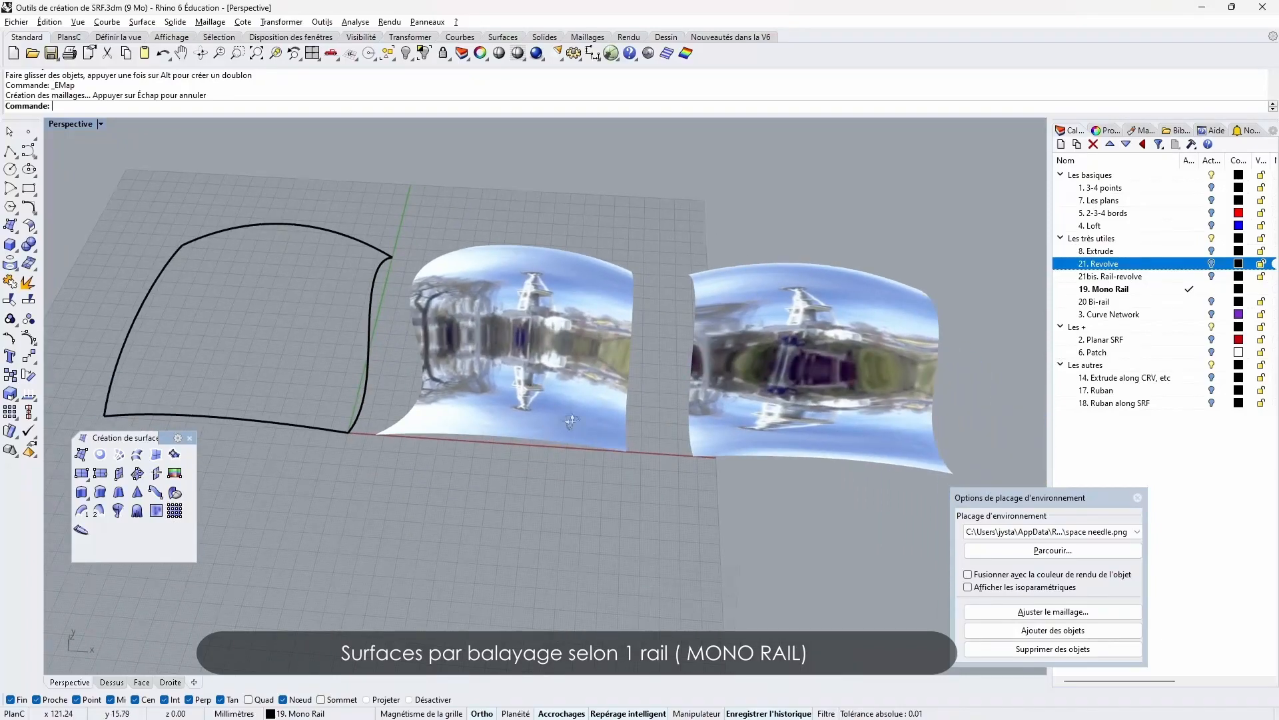
right_click_drag(571, 420, 565, 354)
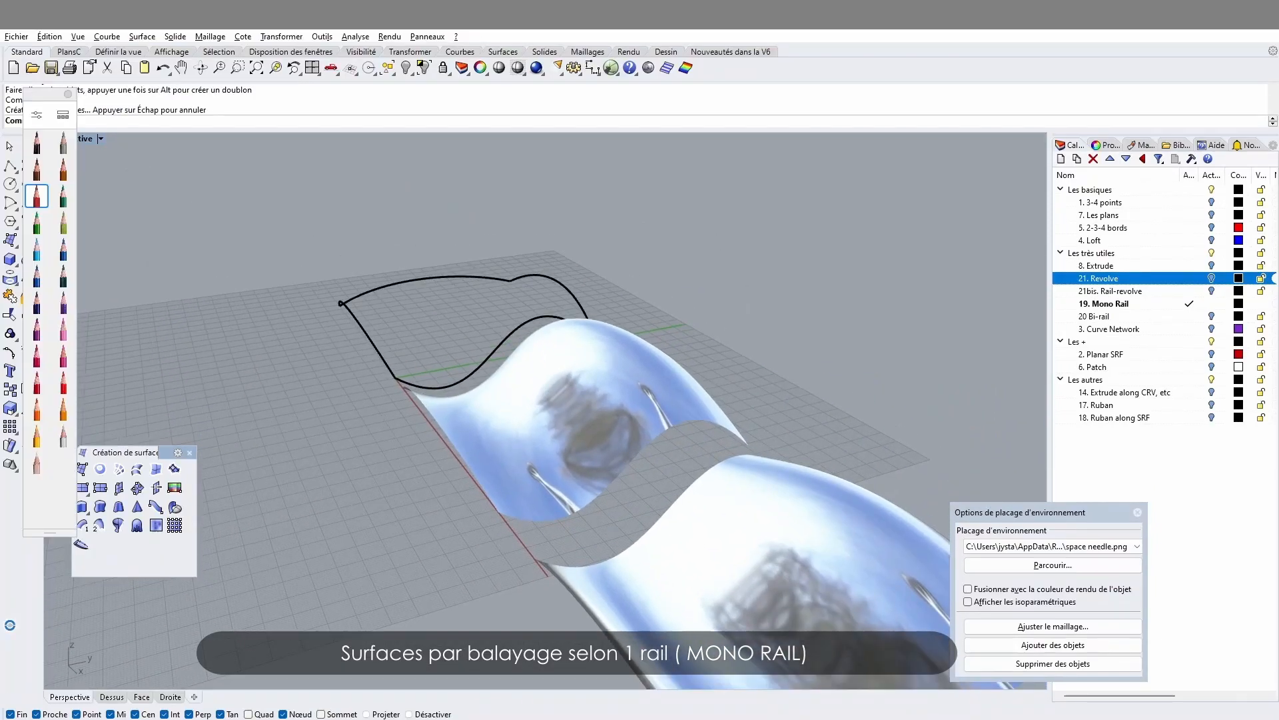
Mark the middle surface's S-shaped section edge in red and its two rail-direction edges in light blue with arrows and R, using the screen pen
mouse_move(507, 514)
left_mouse_down()
mouse_move(561, 513)
mouse_move(642, 444)
mouse_move(746, 441)
left_mouse_up()
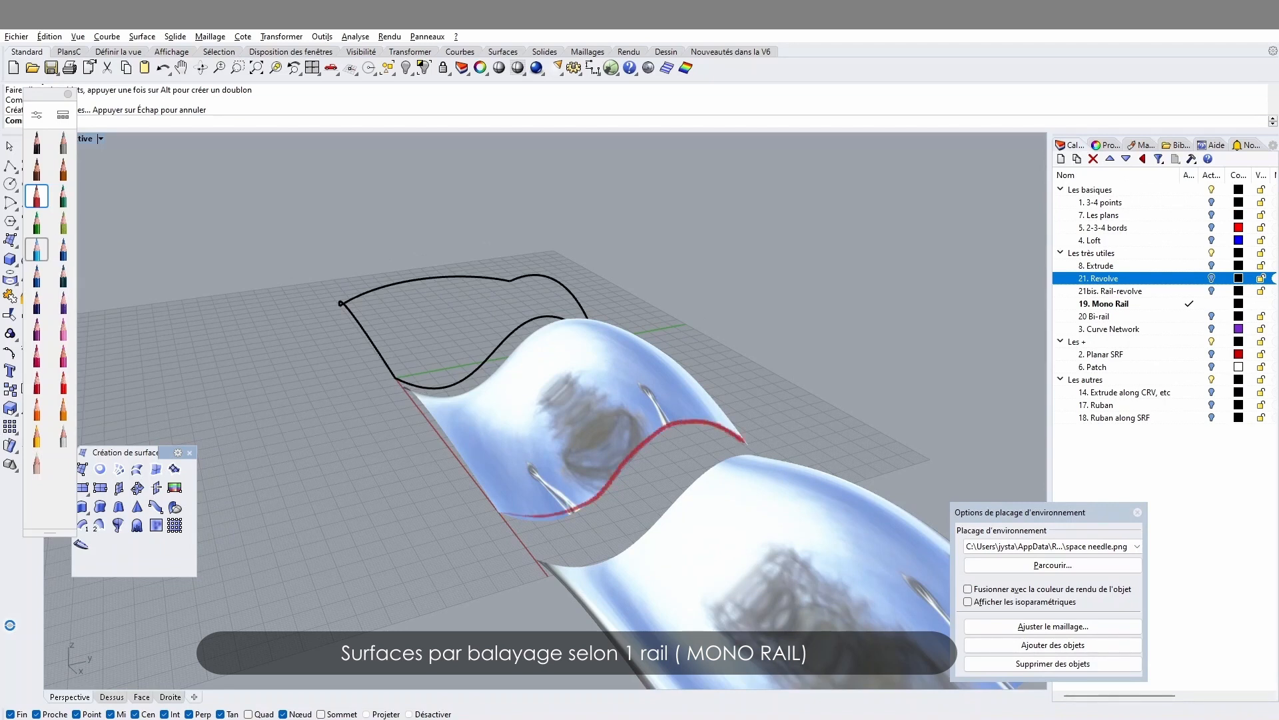
left_click(36, 249)
mouse_move(498, 508)
left_mouse_down()
mouse_move(487, 474)
mouse_move(381, 385)
left_mouse_up()
mouse_move(453, 434)
left_mouse_down()
mouse_move(470, 432)
mouse_move(419, 468)
left_mouse_up()
left_click_drag(741, 436, 653, 338)
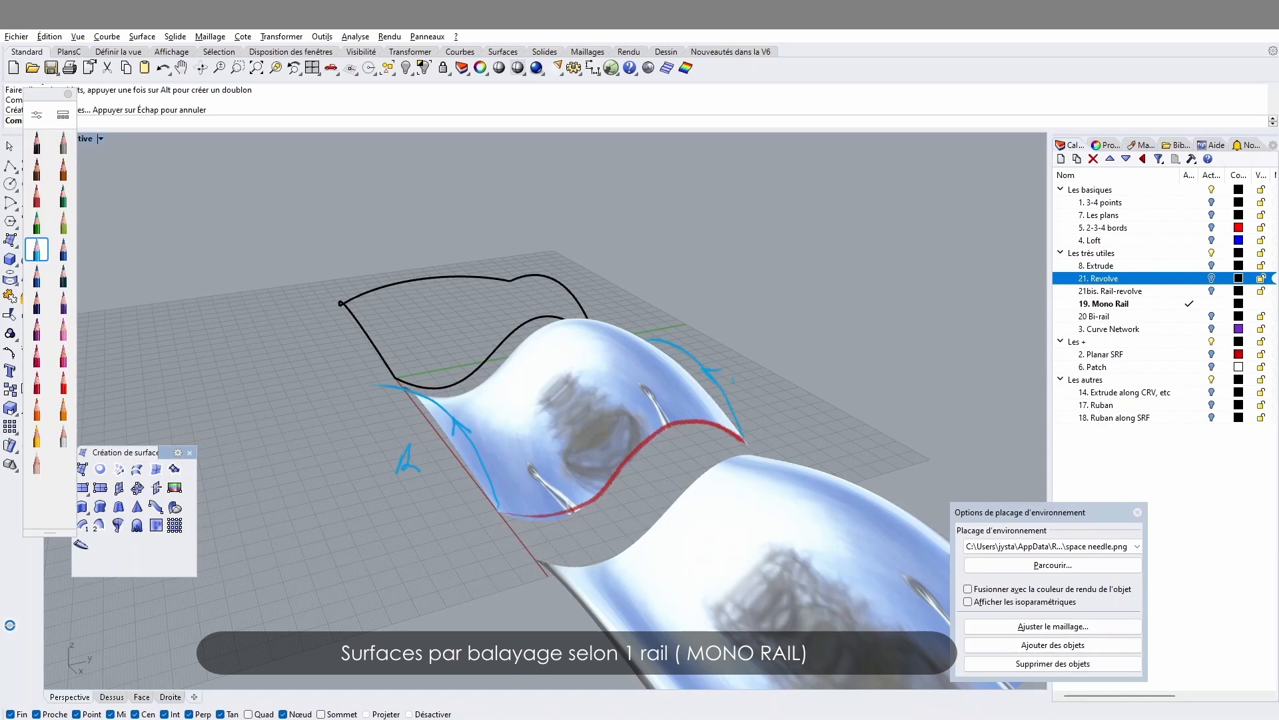
left_click_drag(737, 370, 753, 384)
Trace the middle surface's far section edge in red and sketch dark intermediate curves across it in both directions
left_click(37, 197)
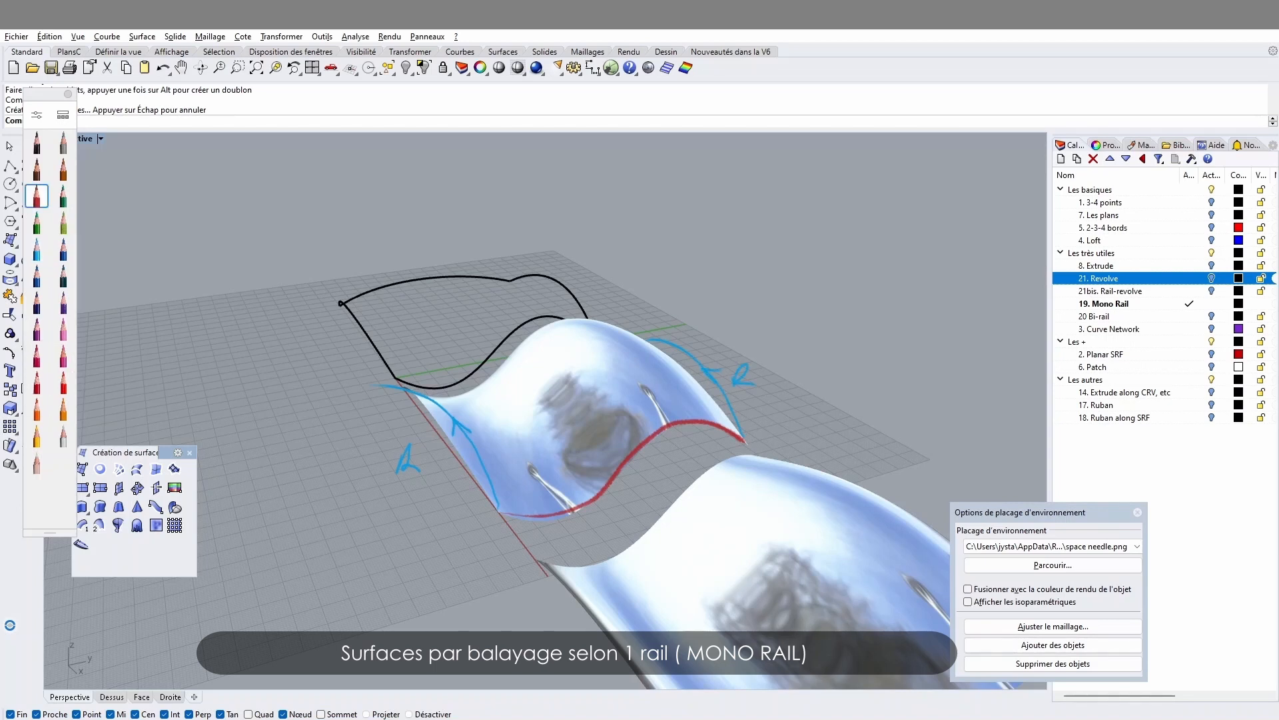
left_click_drag(398, 390, 614, 327)
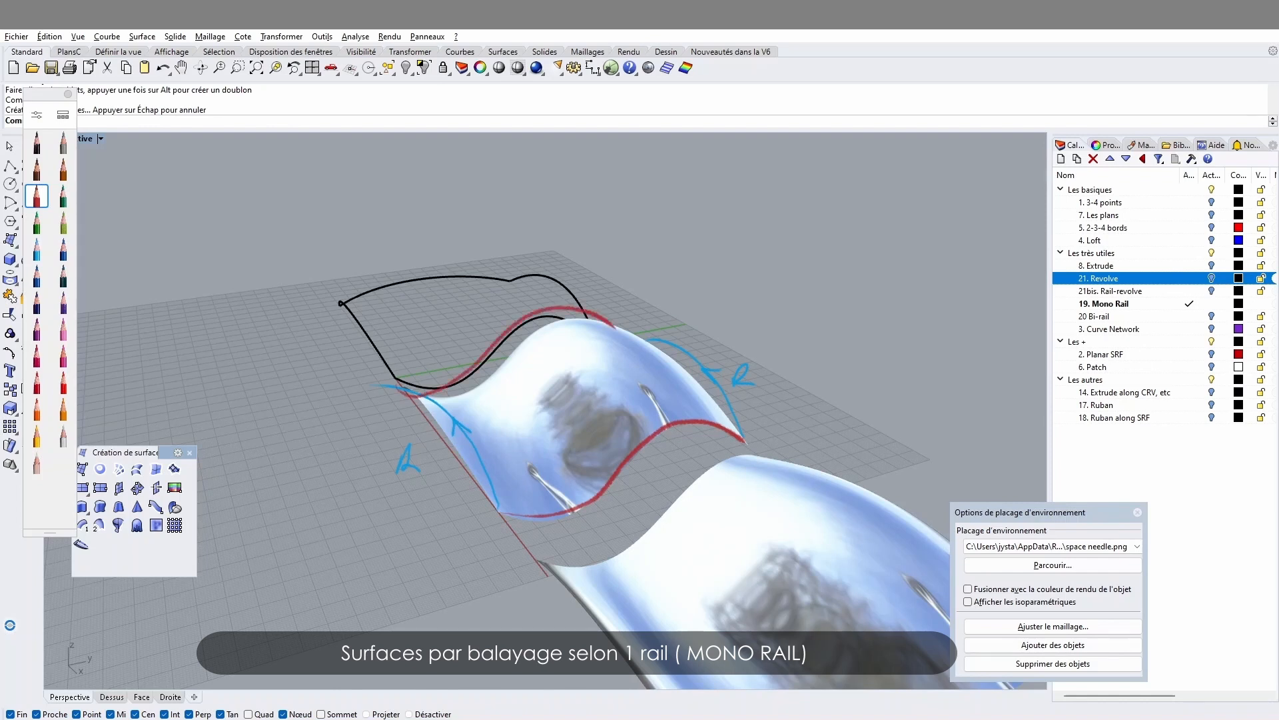
left_click(37, 142)
left_click_drag(463, 426, 661, 356)
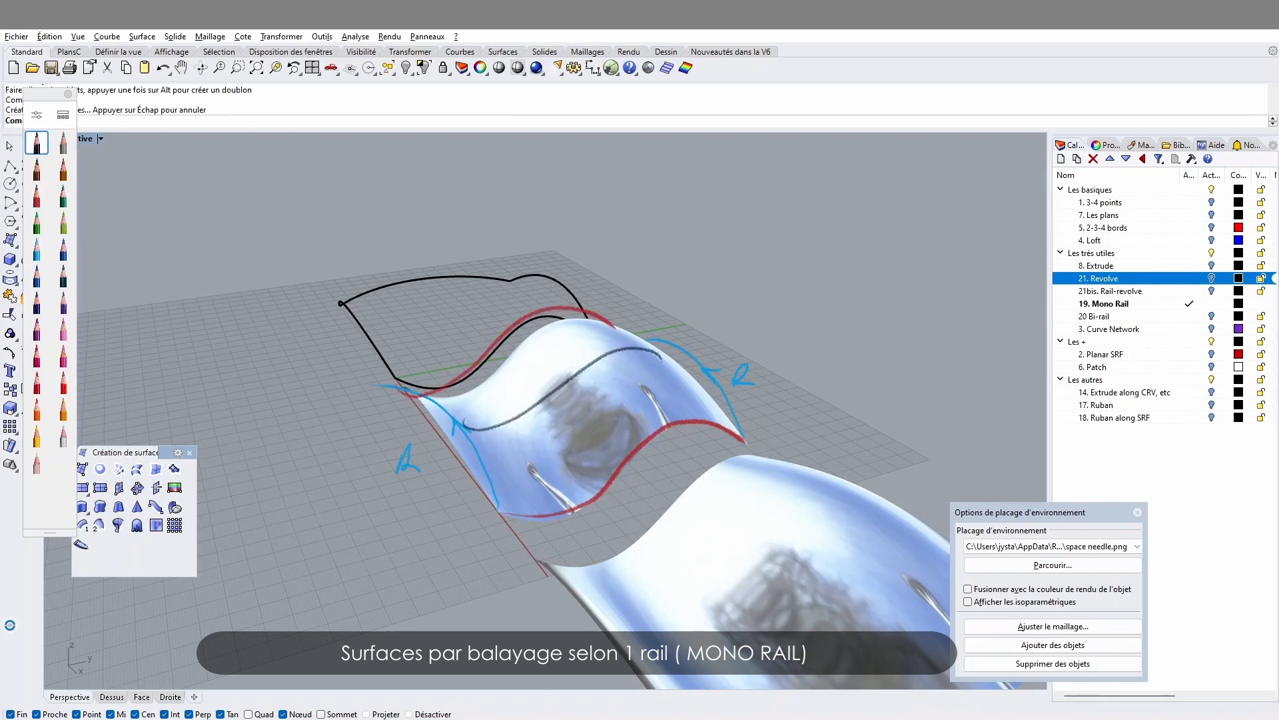
left_click_drag(643, 430, 573, 337)
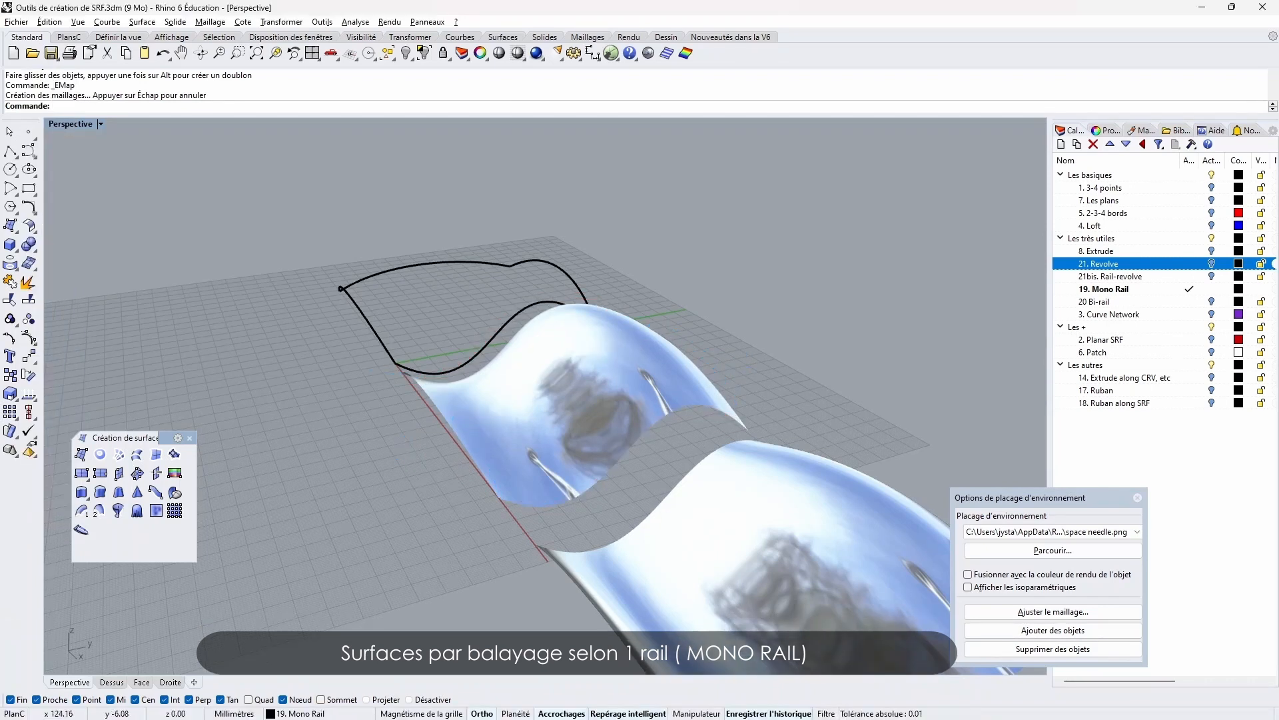
Sweep one surface along the front arched curve as rail, using the S-shaped curve and the opposite side curve as cross sections
mouse_move(473, 471)
right_mouse_down()
mouse_move(566, 482)
mouse_move(543, 441)
mouse_move(655, 520)
mouse_move(645, 490)
mouse_move(593, 487)
mouse_move(676, 457)
mouse_move(627, 477)
right_mouse_up()
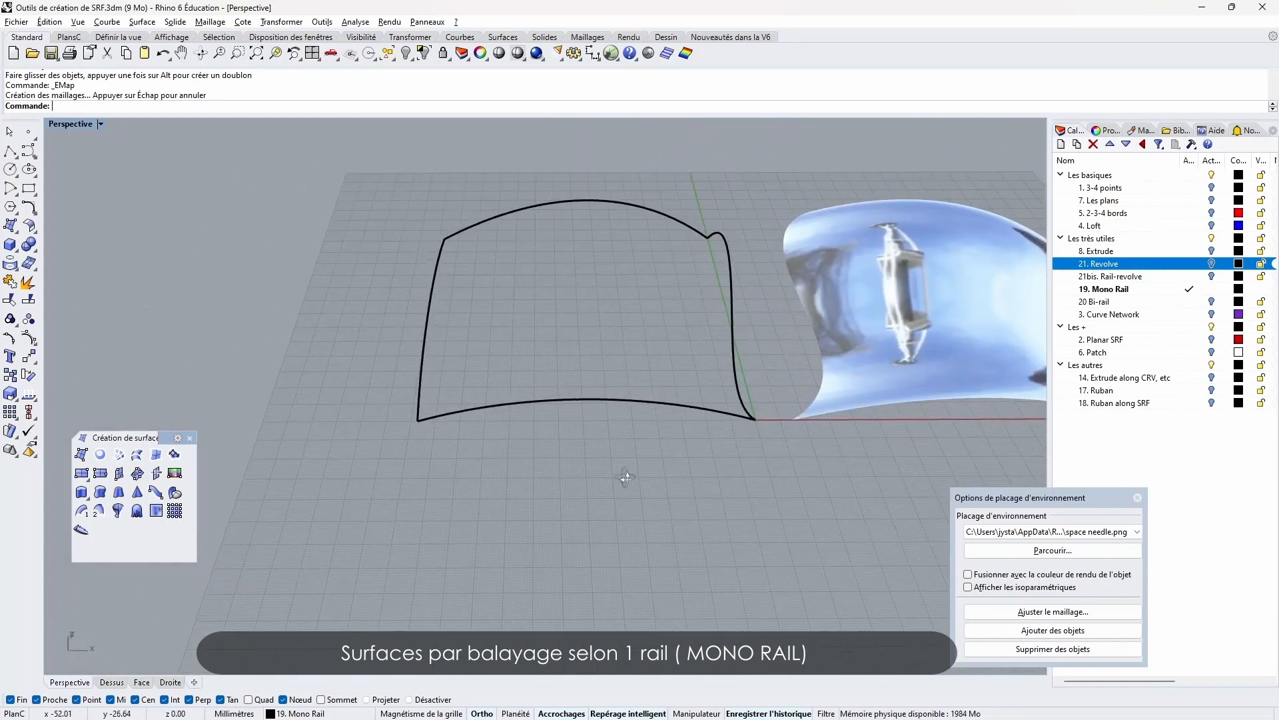
left_click(82, 511)
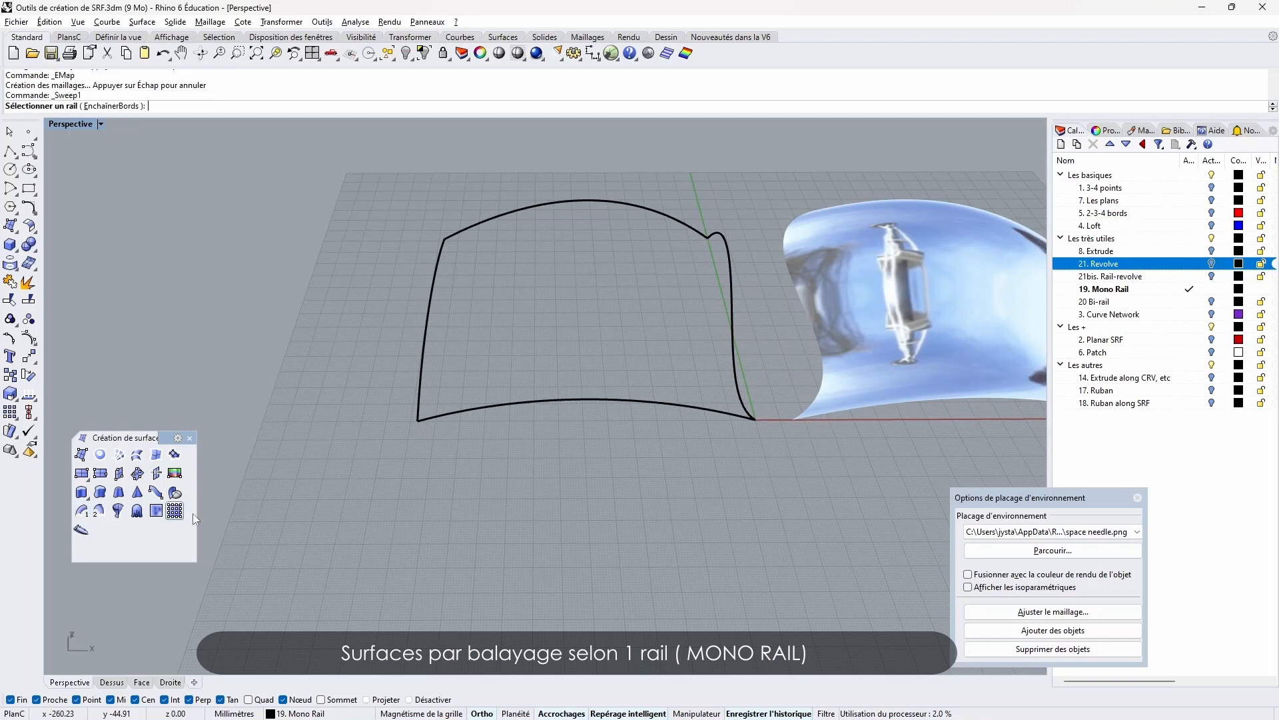
left_click(598, 400)
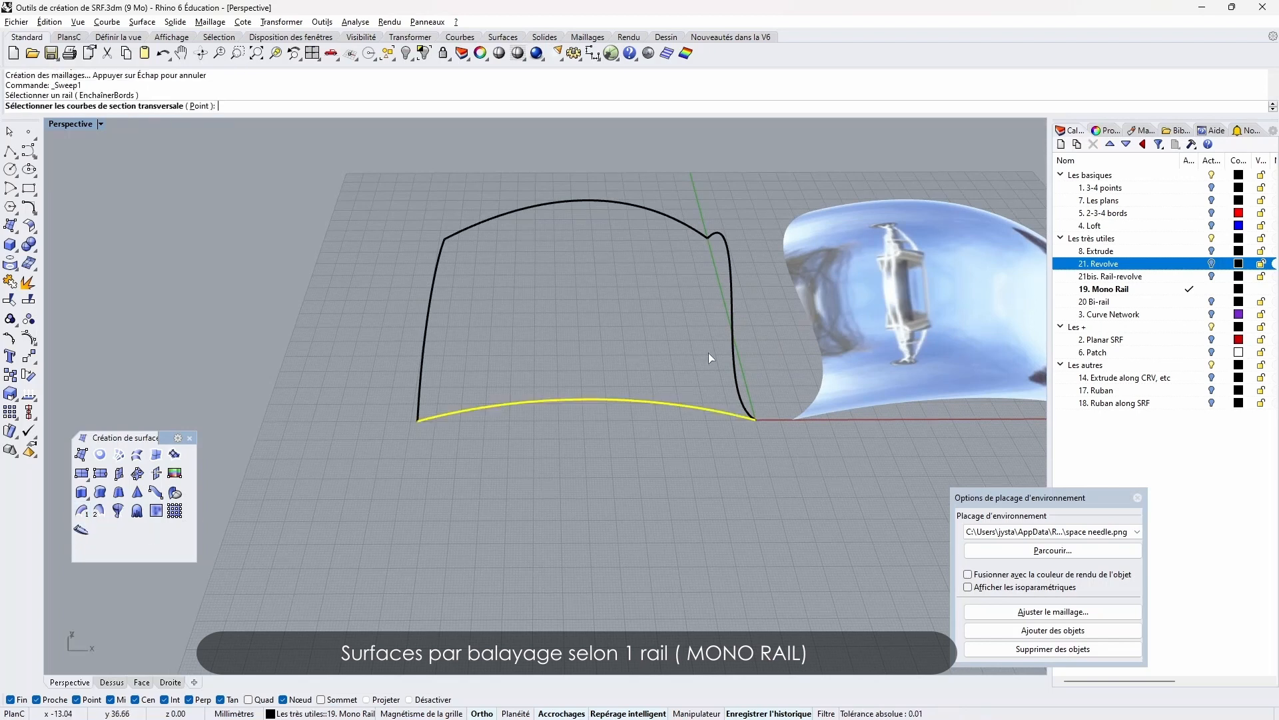
left_click(731, 314)
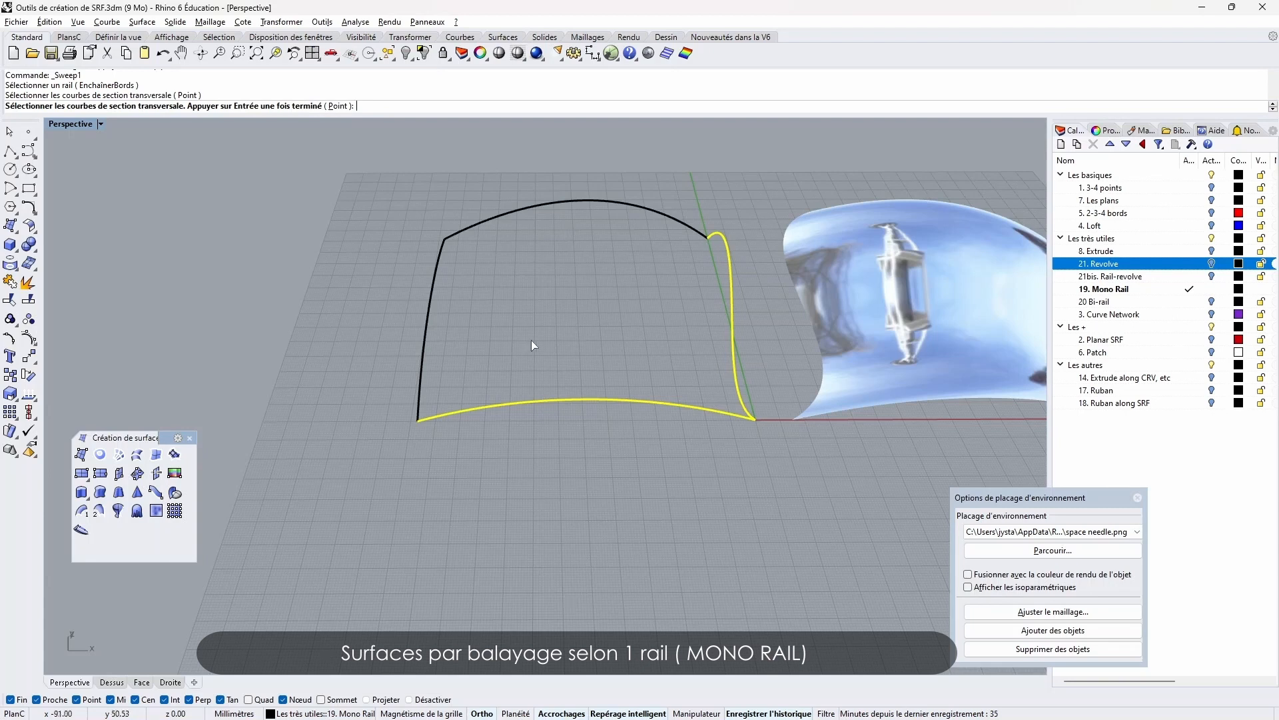
left_click(429, 318)
right_click_drag(429, 318, 566, 340)
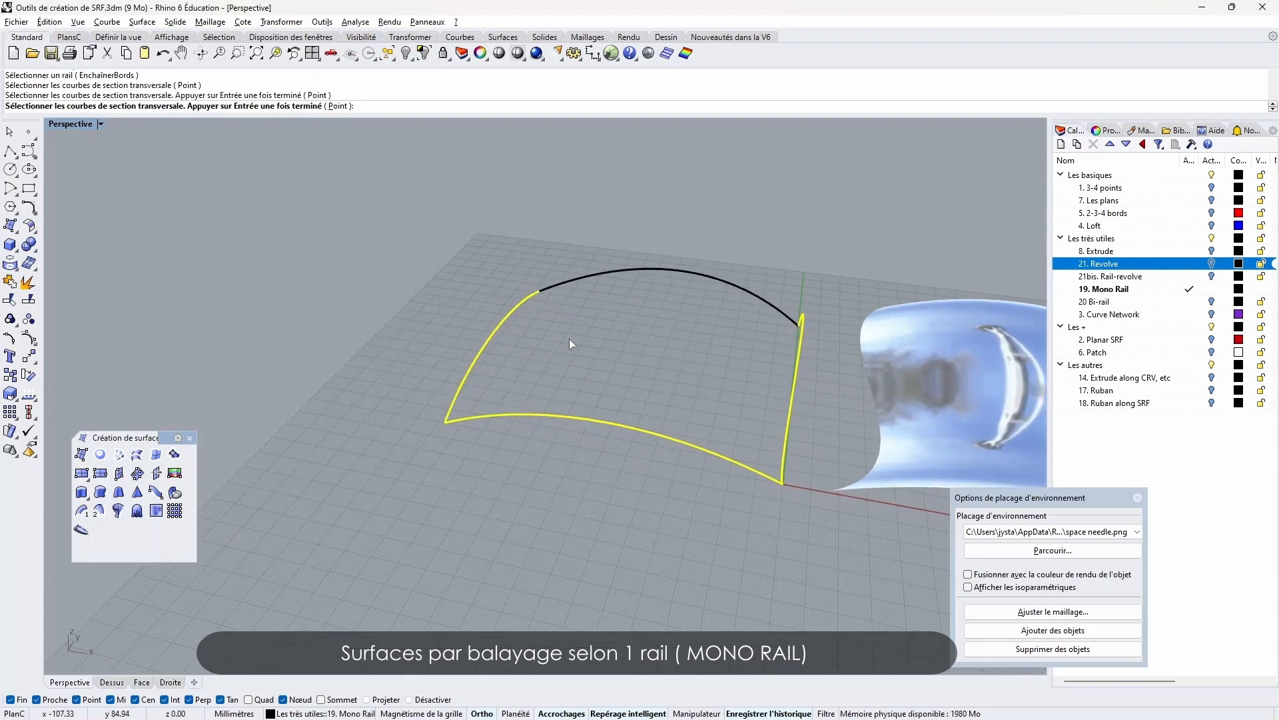
key("Return")
left_click(683, 491)
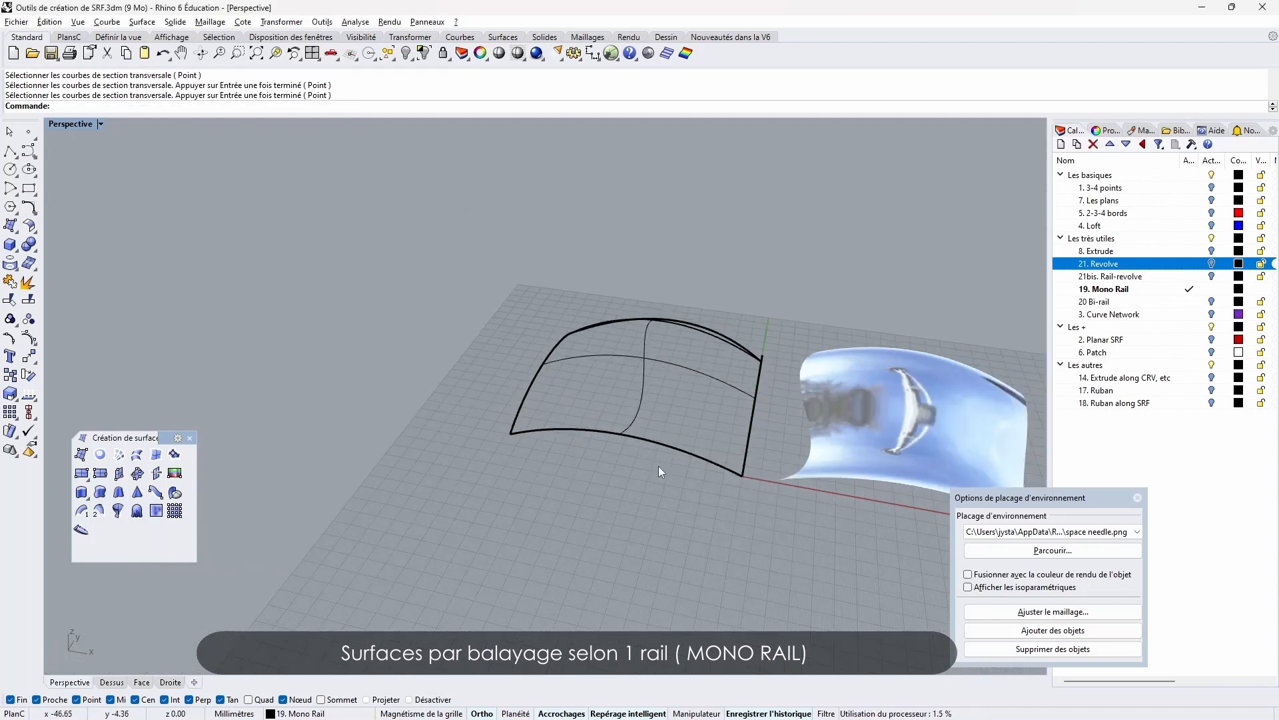
Turn on environment map analysis for the two-section sweep and inspect its reflections
right_click_drag(658, 465, 700, 525)
left_click(689, 417)
right_click_drag(689, 417, 673, 349)
scroll(673, 350, "up", 3)
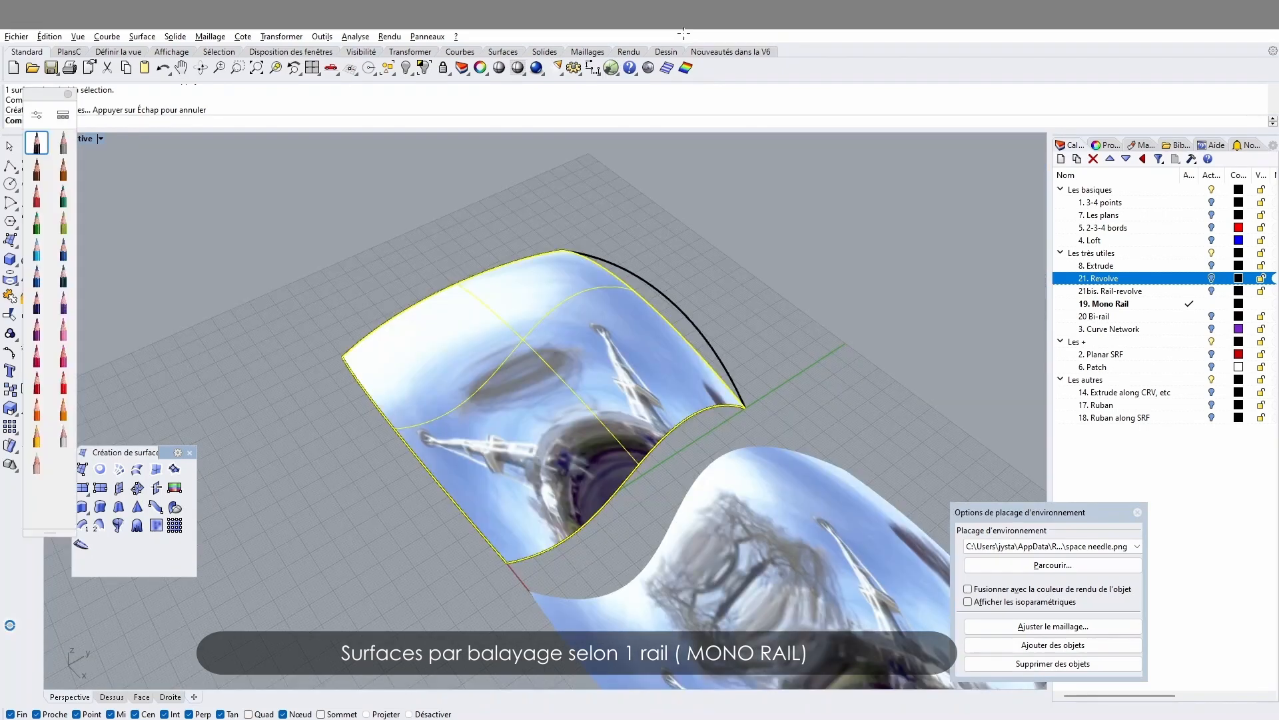
Mark both rail-direction edges of the two-section sweep in light blue with arrows and R, using the screen pen
left_click(37, 249)
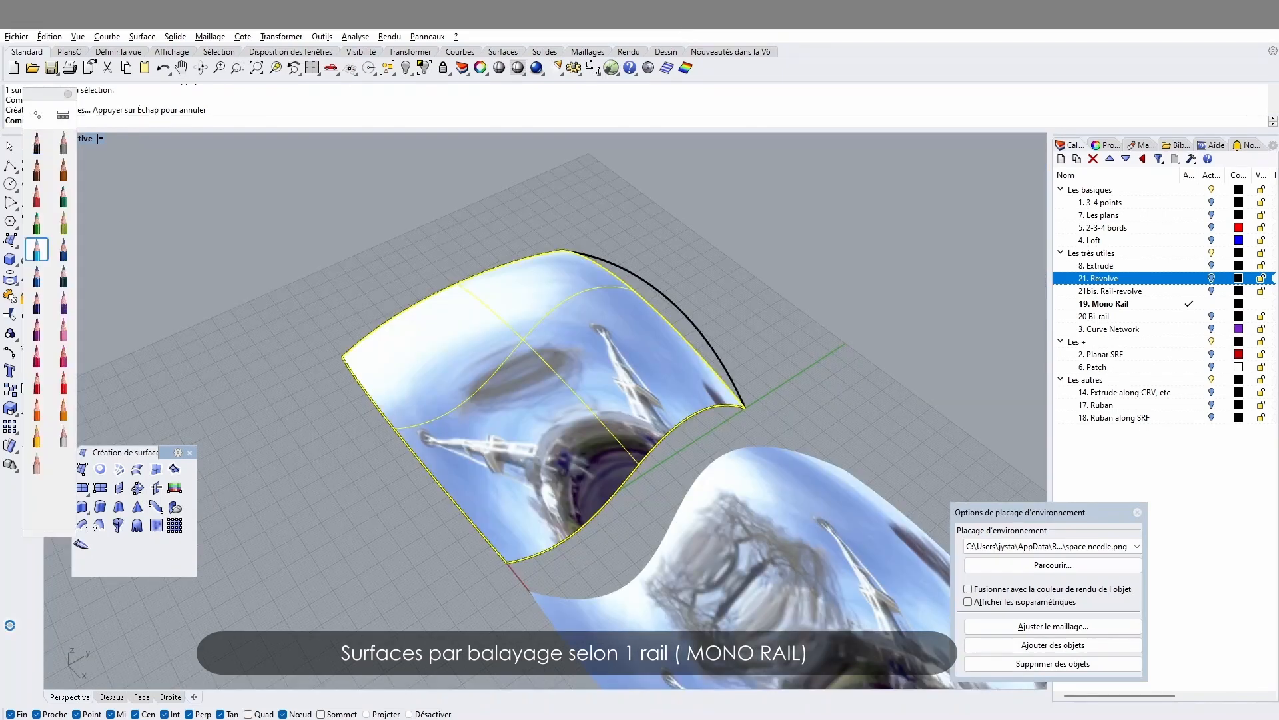
left_click_drag(496, 545, 342, 363)
mouse_move(741, 404)
left_mouse_down()
mouse_move(627, 285)
mouse_move(568, 247)
left_mouse_up()
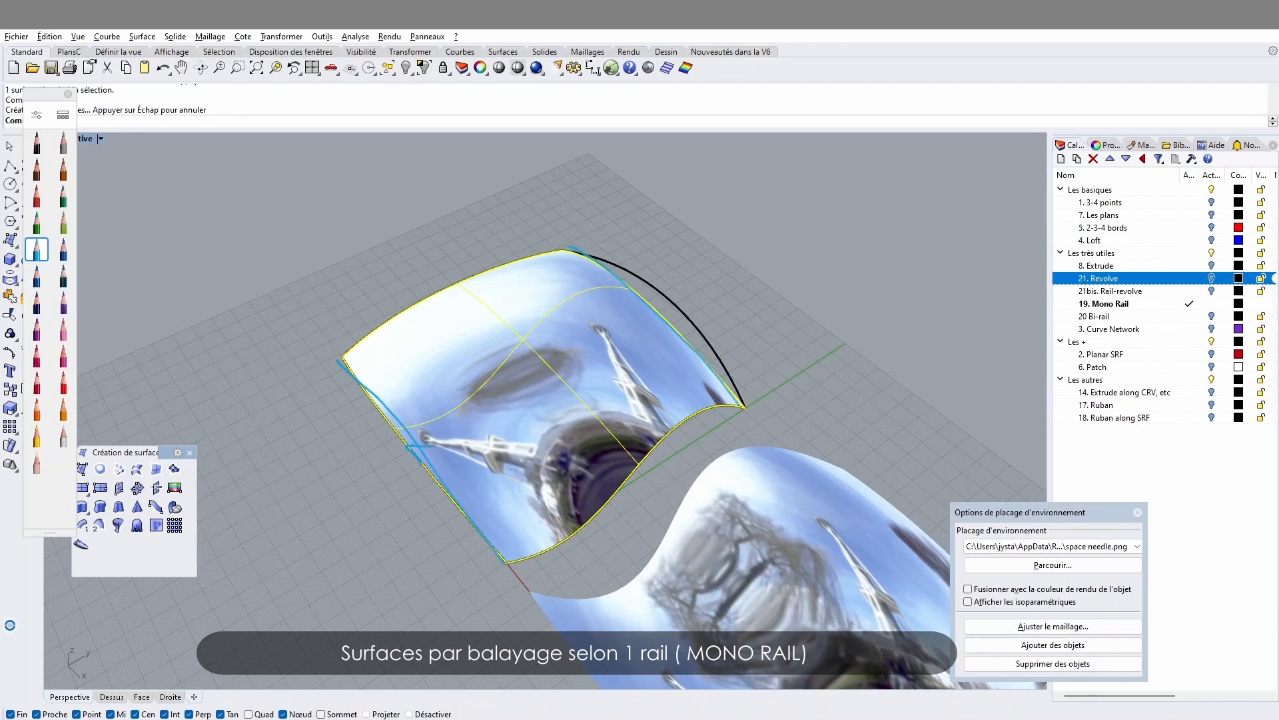
left_click_drag(710, 289, 707, 310)
Trace the two section edges in red, labelling the S-shaped one S1 and the opposite one S2
left_click(38, 193)
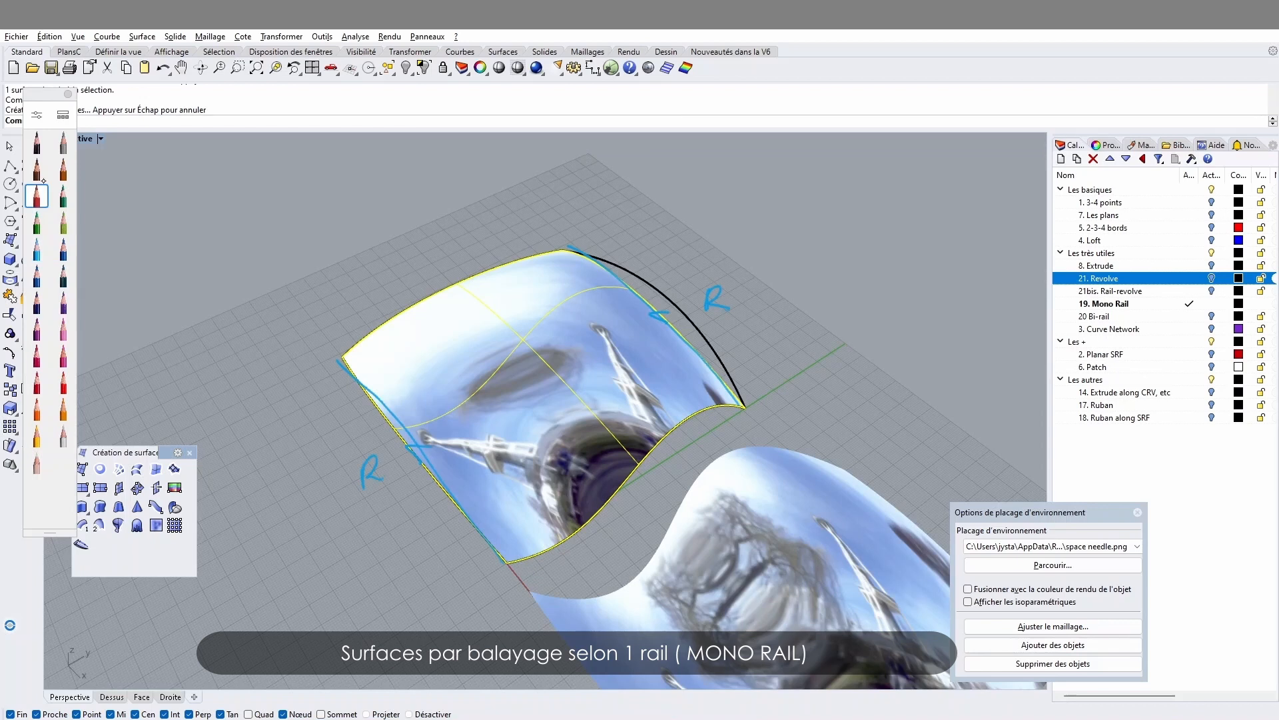
left_click_drag(506, 561, 731, 405)
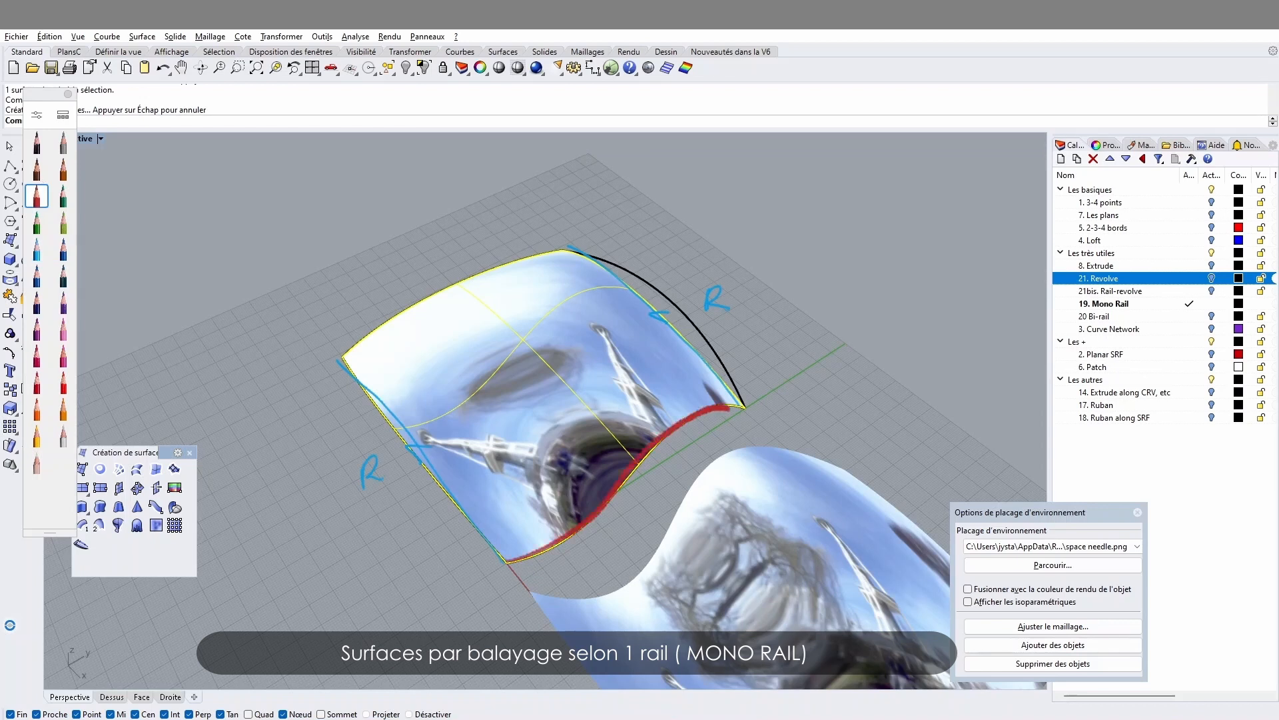
left_click_drag(655, 470, 641, 497)
left_click(669, 482)
left_click_drag(458, 277, 568, 248)
mouse_move(437, 241)
left_mouse_down()
mouse_move(422, 256)
mouse_move(453, 252)
left_mouse_up()
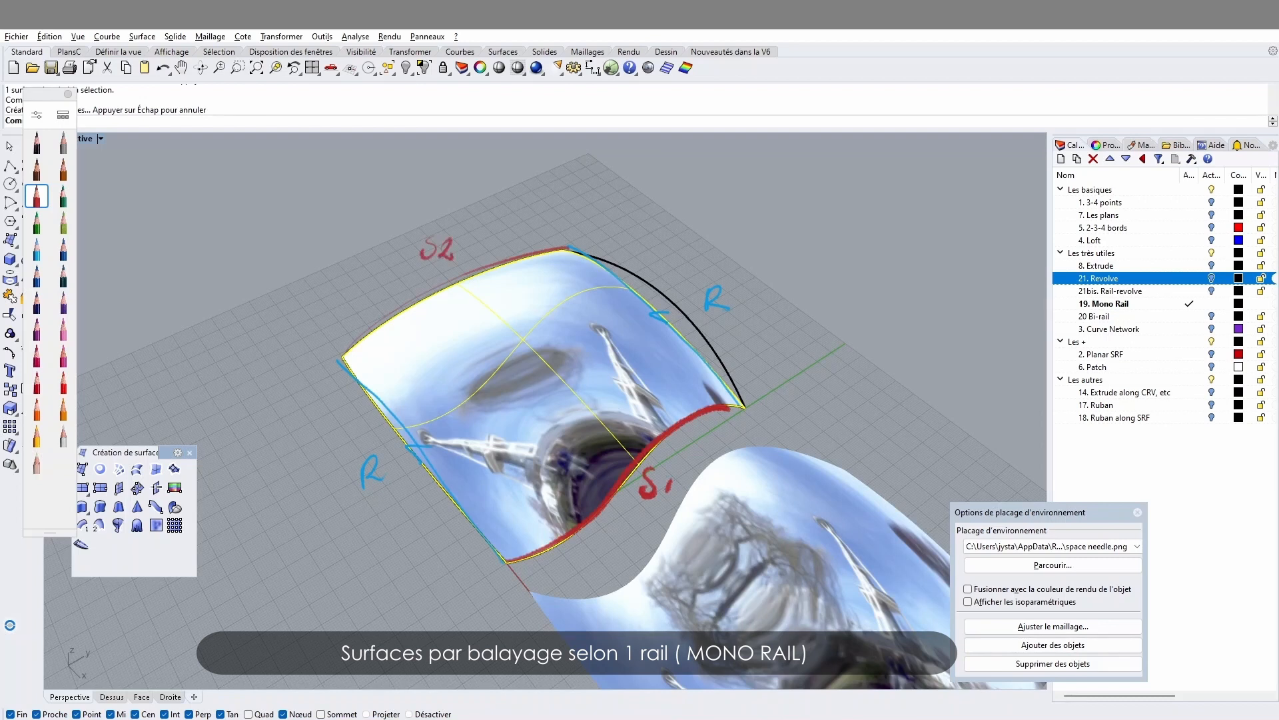
Sketch grey intermediate curves across the surface in section and rail directions, and return to Rhino
left_click(63, 143)
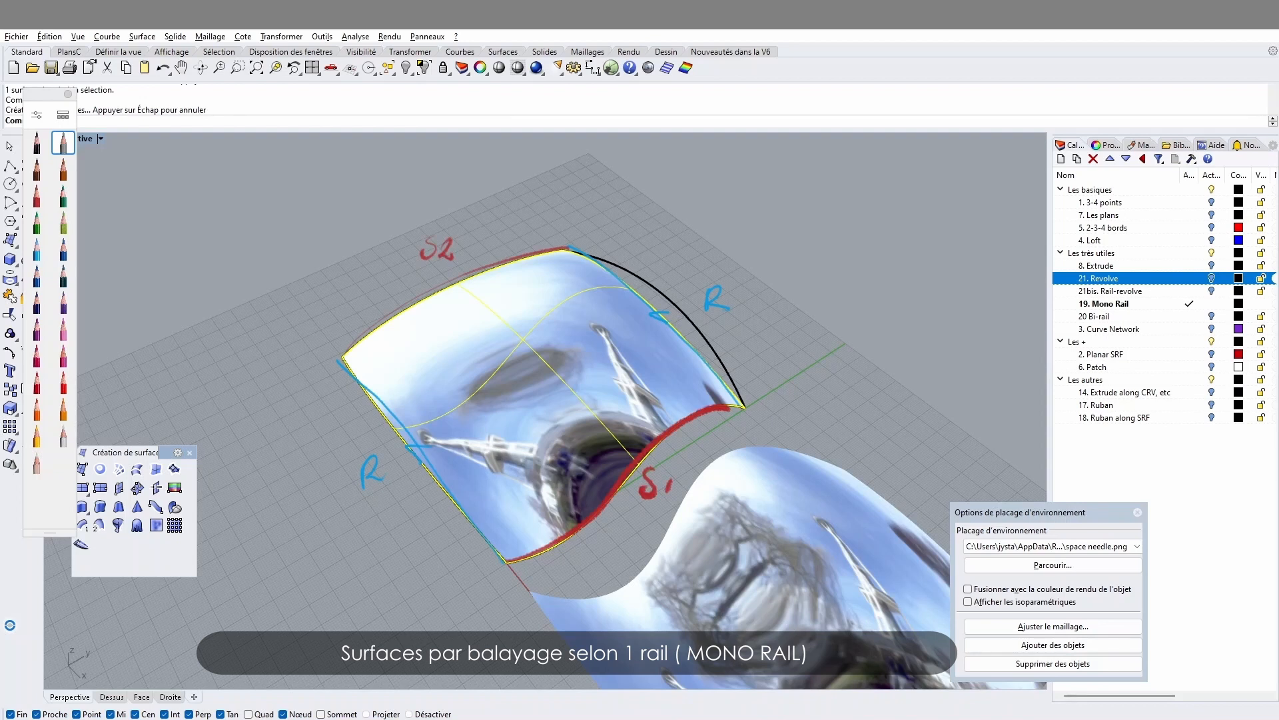
mouse_move(413, 430)
left_mouse_down()
mouse_move(628, 298)
mouse_move(663, 296)
left_mouse_up()
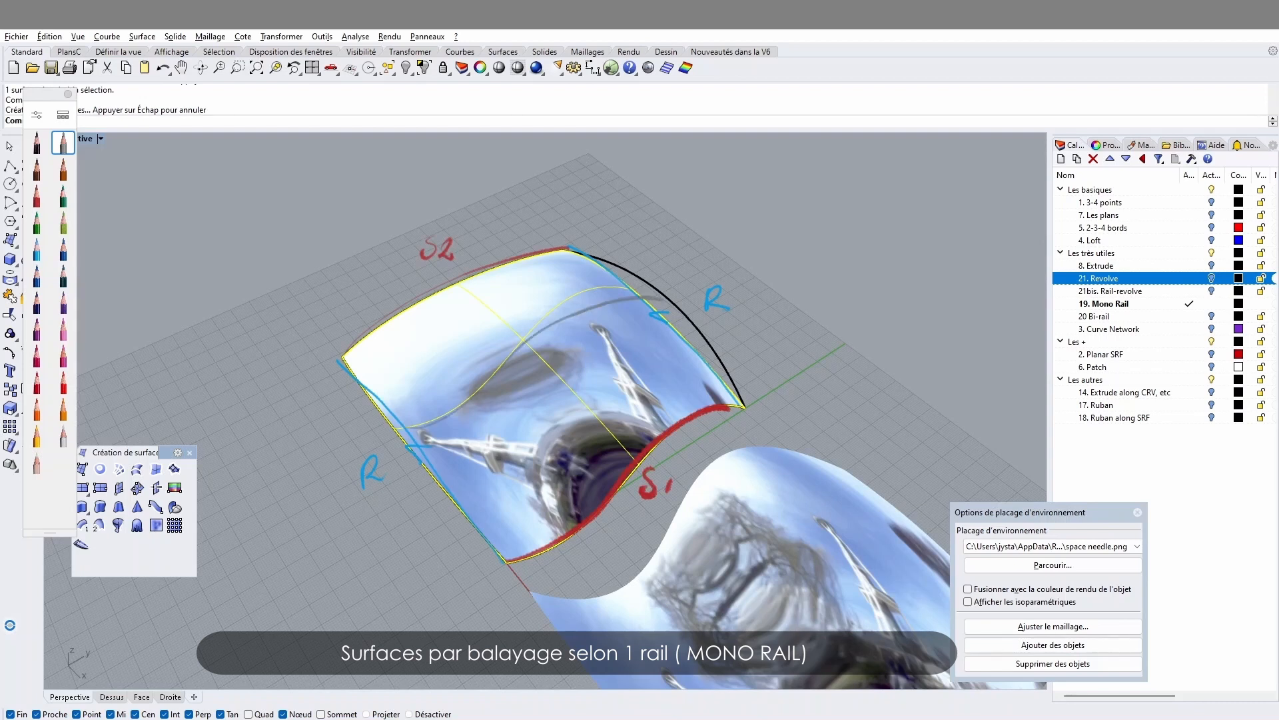
mouse_move(378, 374)
left_mouse_down()
mouse_move(408, 346)
mouse_move(610, 266)
left_mouse_up()
left_click_drag(493, 500, 711, 338)
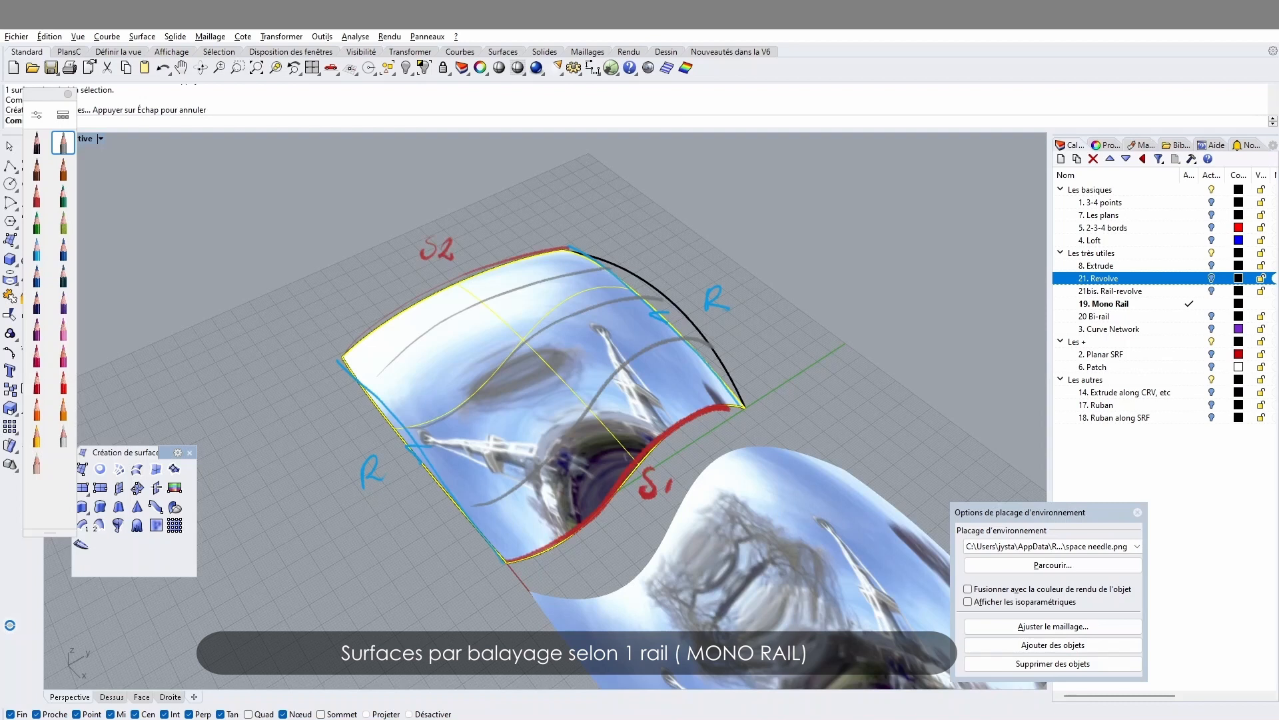
left_click_drag(624, 456, 447, 273)
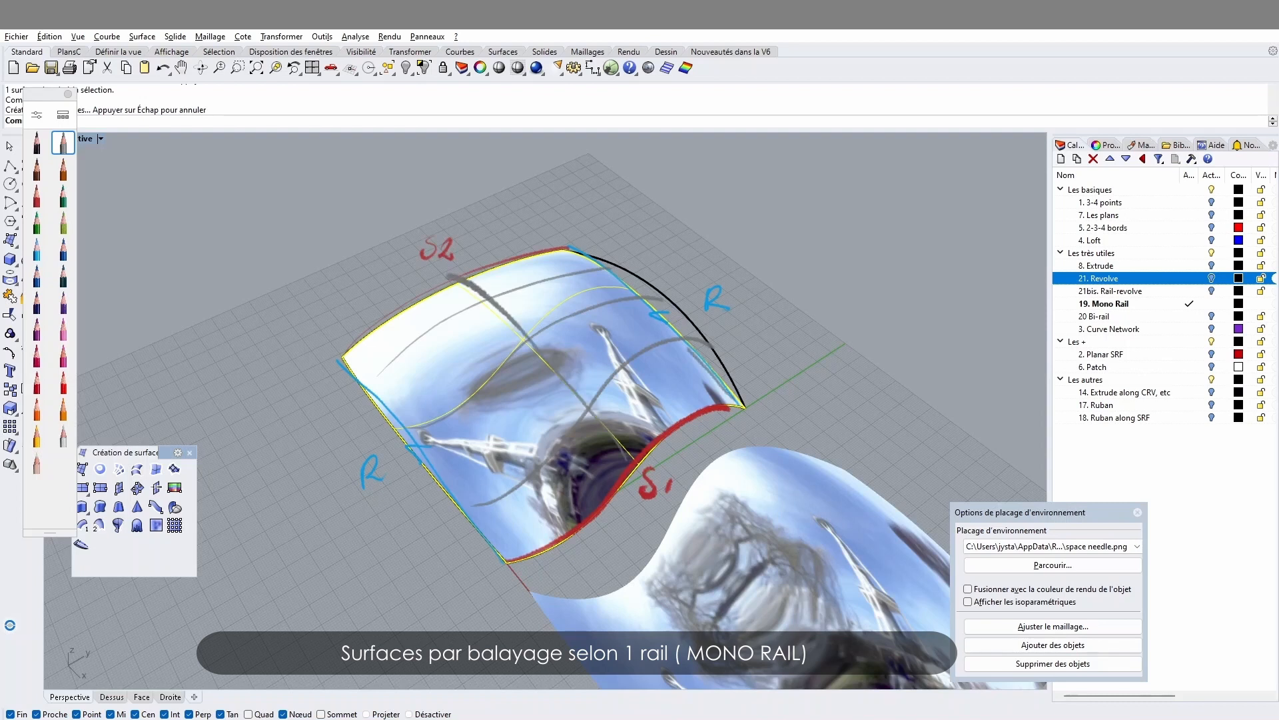
left_click_drag(547, 238, 676, 337)
left_click_drag(509, 550, 316, 359)
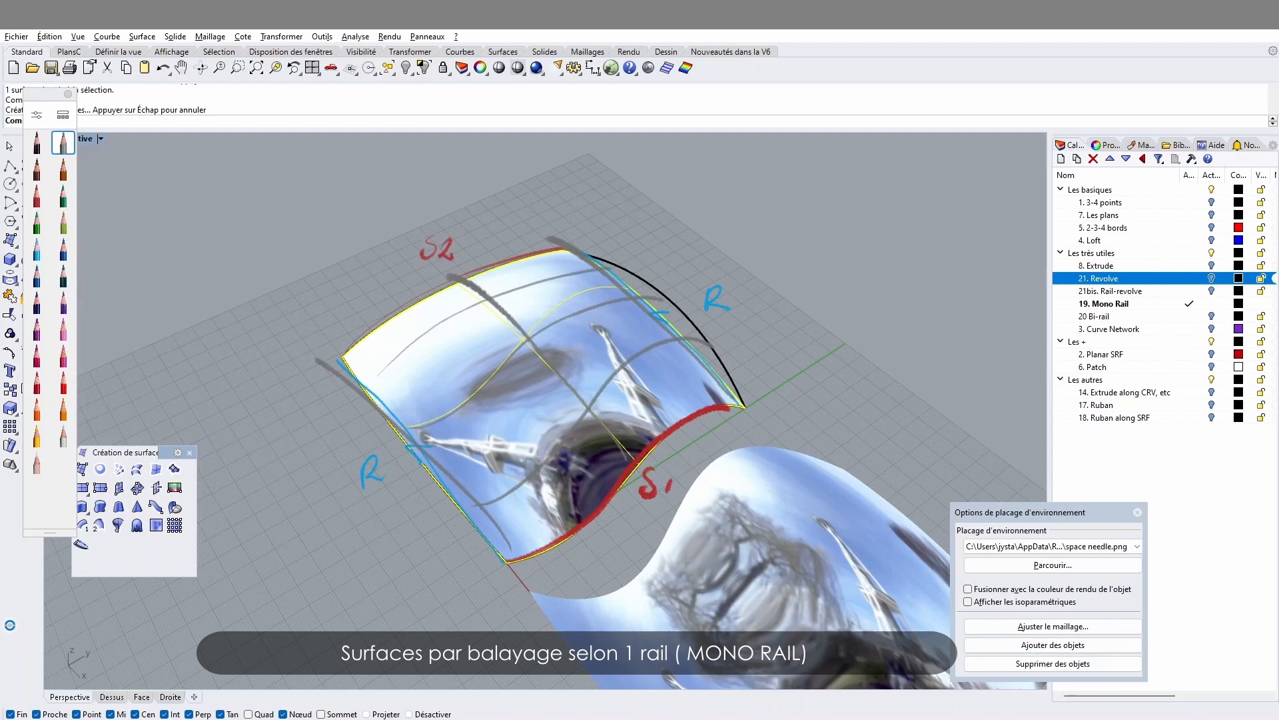
key("alt+Tab")
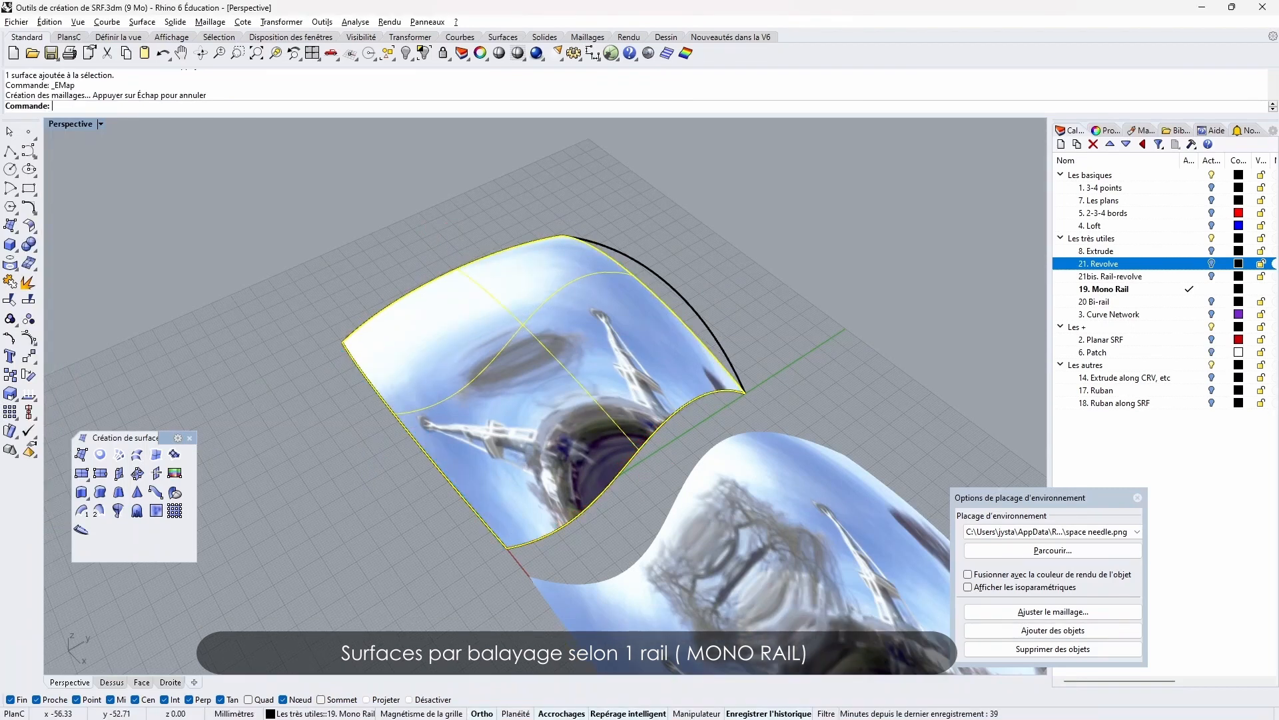
Show the hidden star, circle and connecting curve, and orbit around them to examine the profiles and rail
mouse_move(426, 513)
right_mouse_down()
mouse_move(569, 512)
mouse_move(671, 430)
mouse_move(700, 486)
mouse_move(656, 466)
right_mouse_up()
scroll(569, 512, "down", 4)
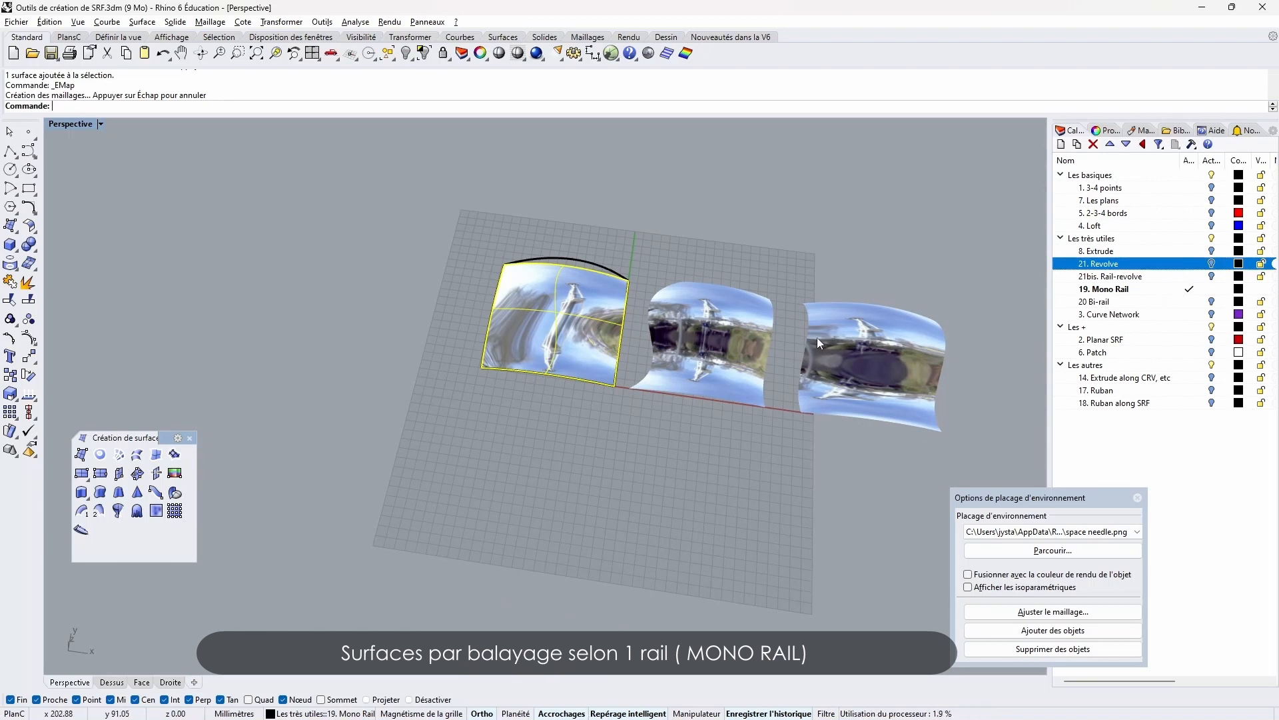
right_click(406, 58)
right_click_drag(467, 200, 278, 265)
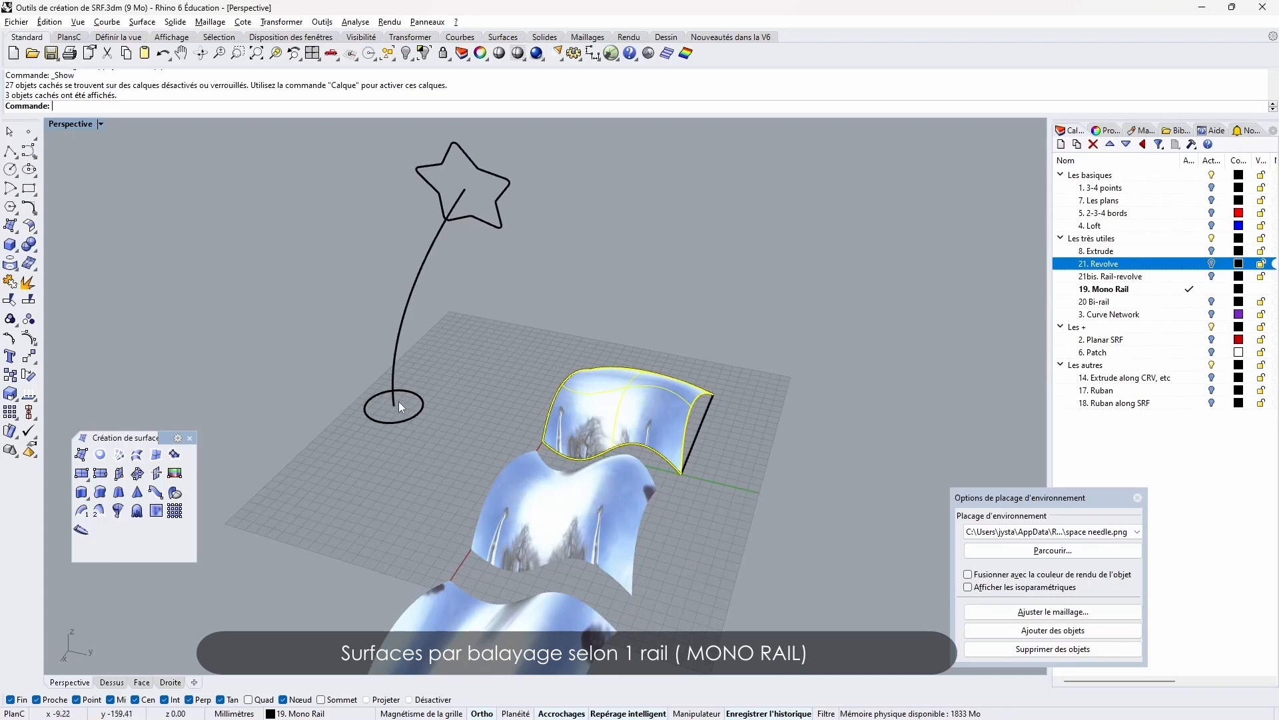
right_click_drag(402, 398, 555, 382)
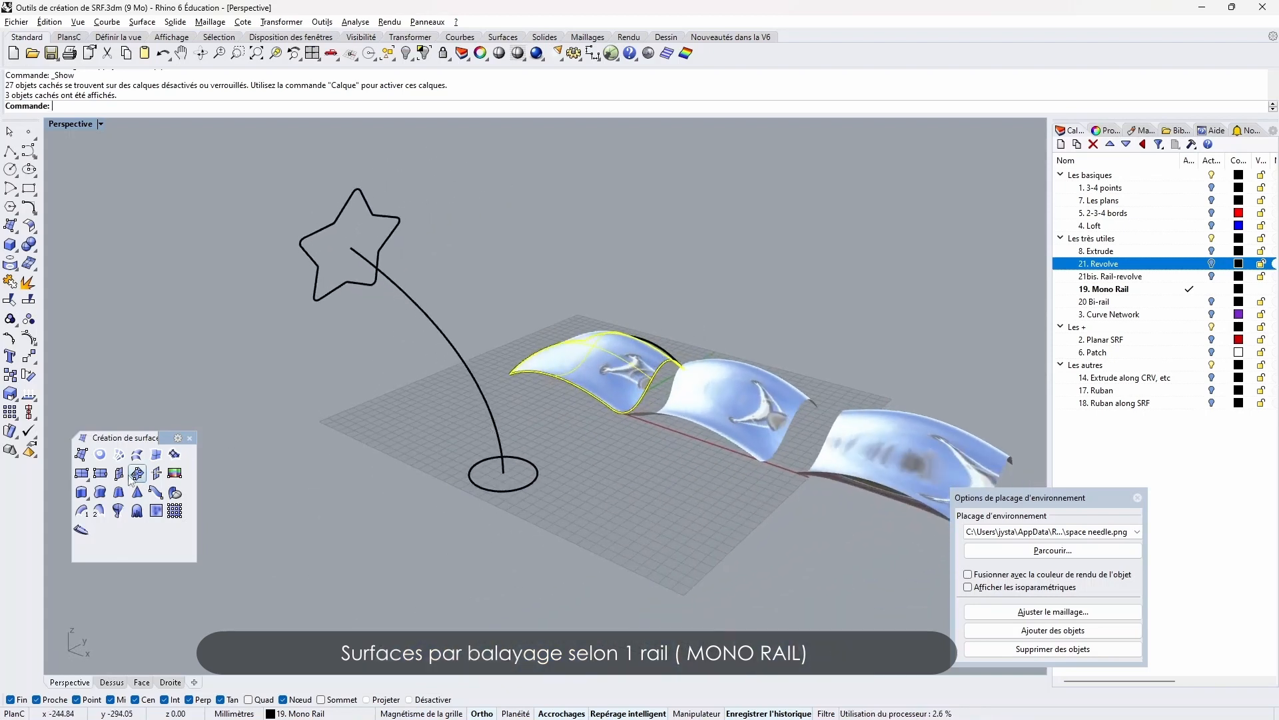
Create a freeform one-rail sweep of the circle alone along the curved rail, and apply the environment map to the tube
left_click(81, 513)
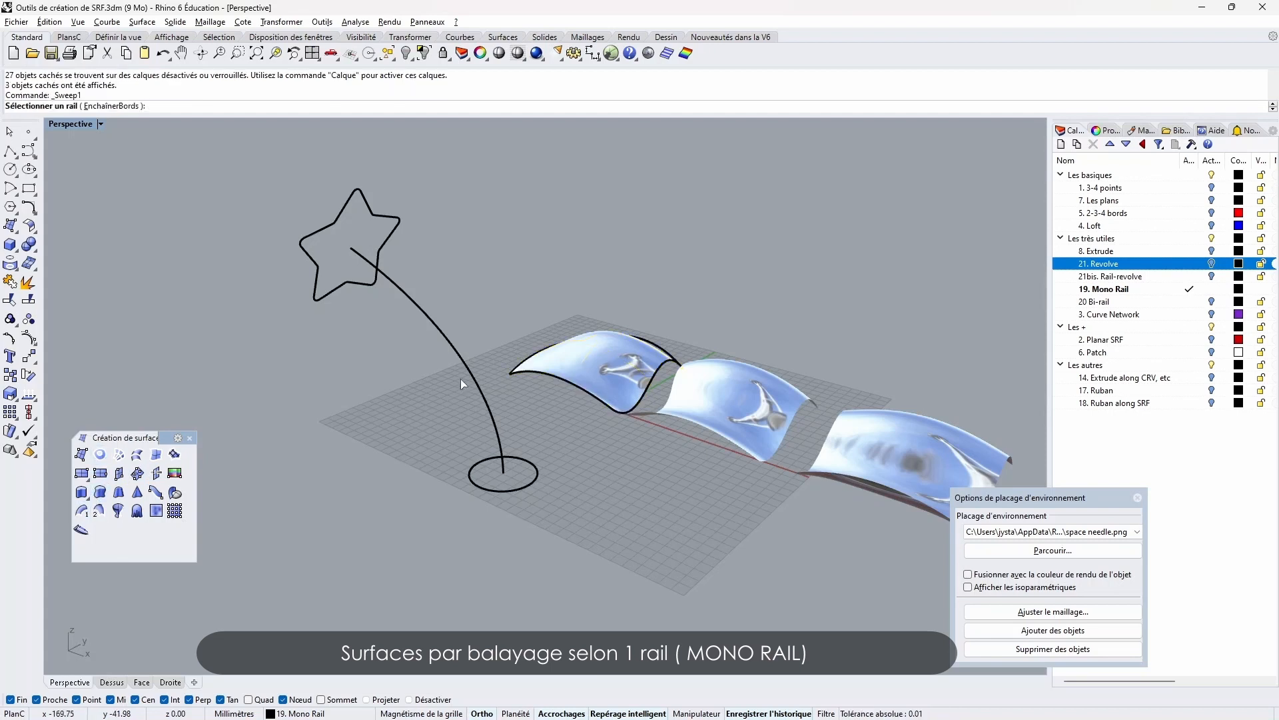
left_click(504, 463)
left_click(519, 490)
key("Return")
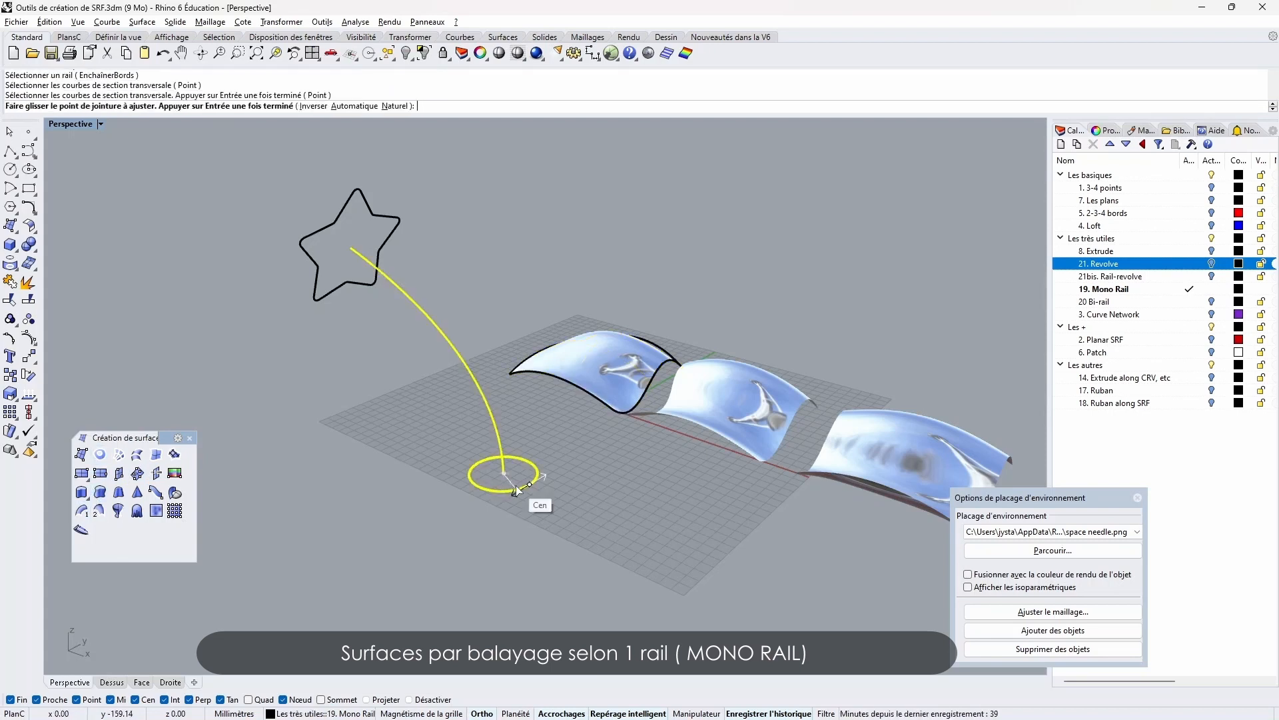
key("Return")
left_click(684, 491)
right_click_drag(547, 260, 409, 377)
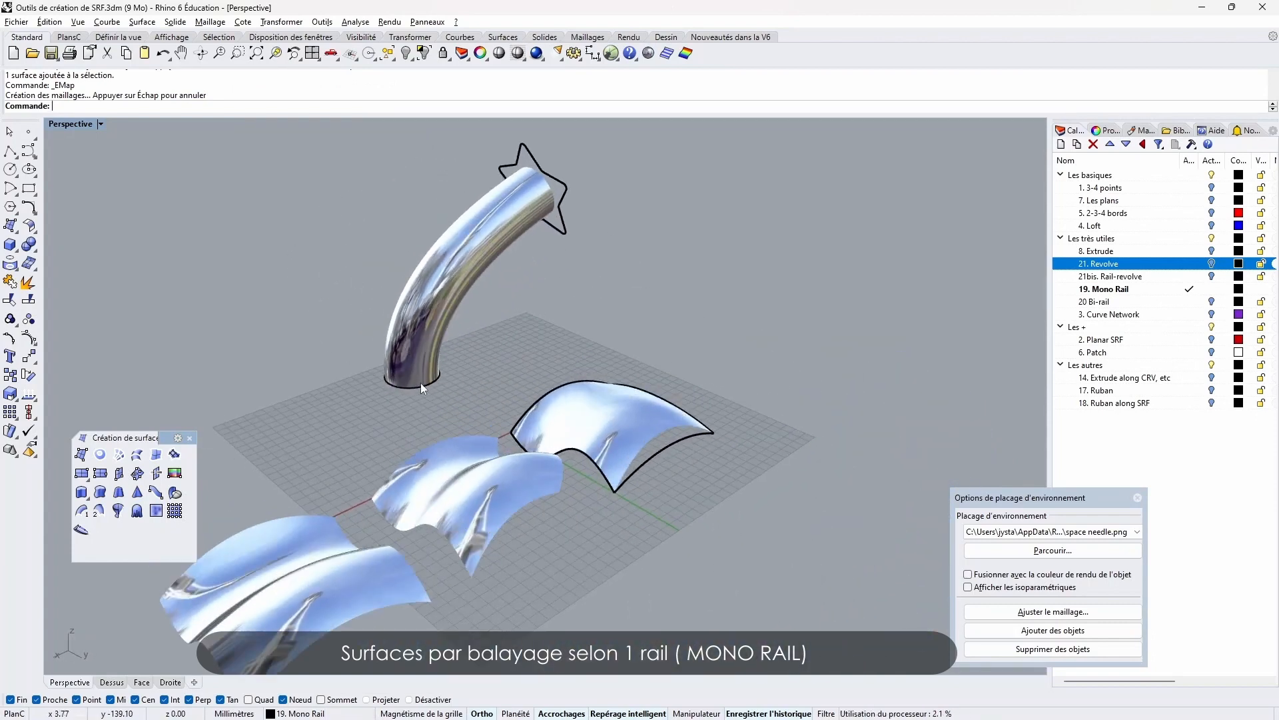
right_click_drag(562, 321, 590, 330)
right_click_drag(676, 334, 652, 238)
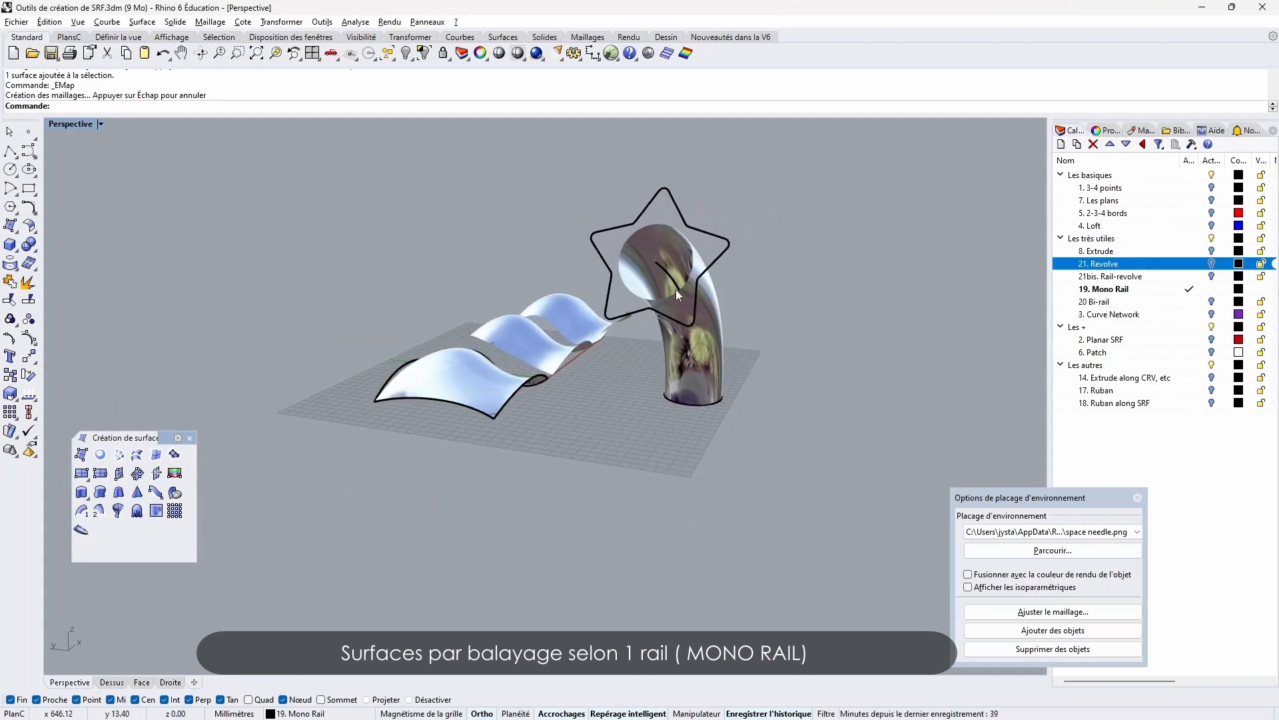
right_click_drag(675, 289, 457, 364)
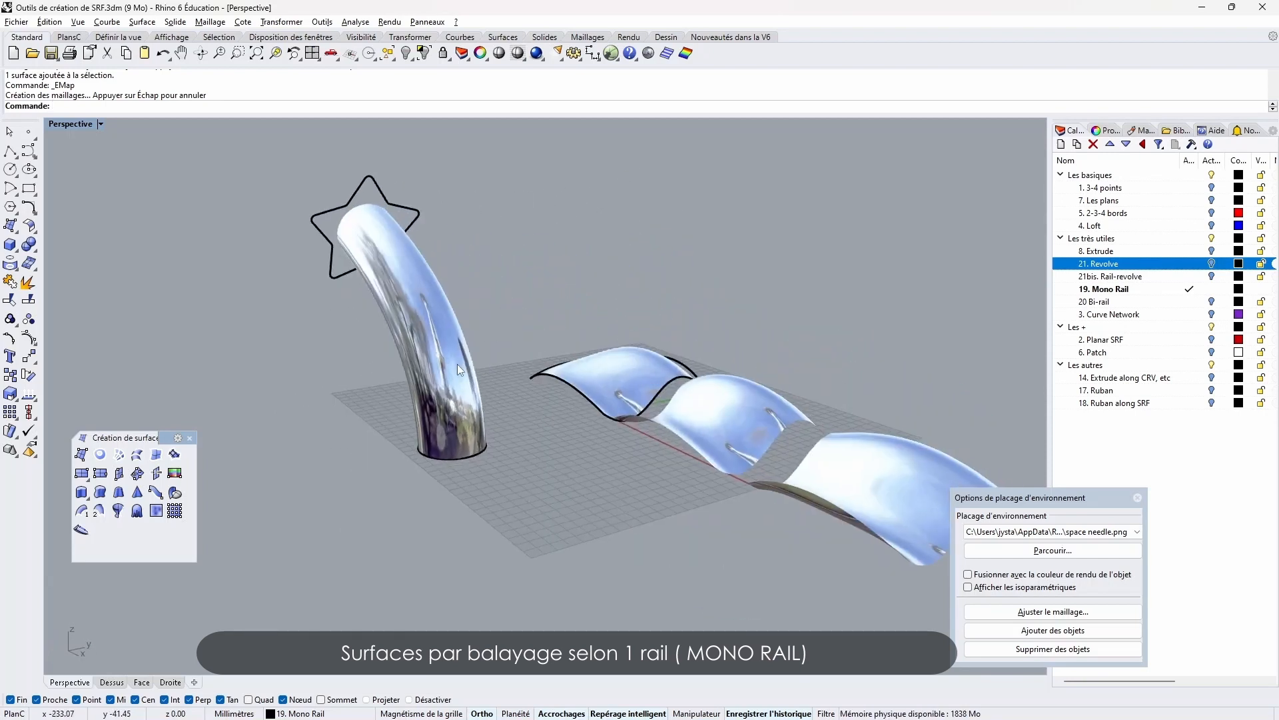
Move the swept circular tube off its curves, leaving the star, circle and rail free, and accept breaking its history
left_click_drag(457, 364, 251, 404)
left_click(662, 420)
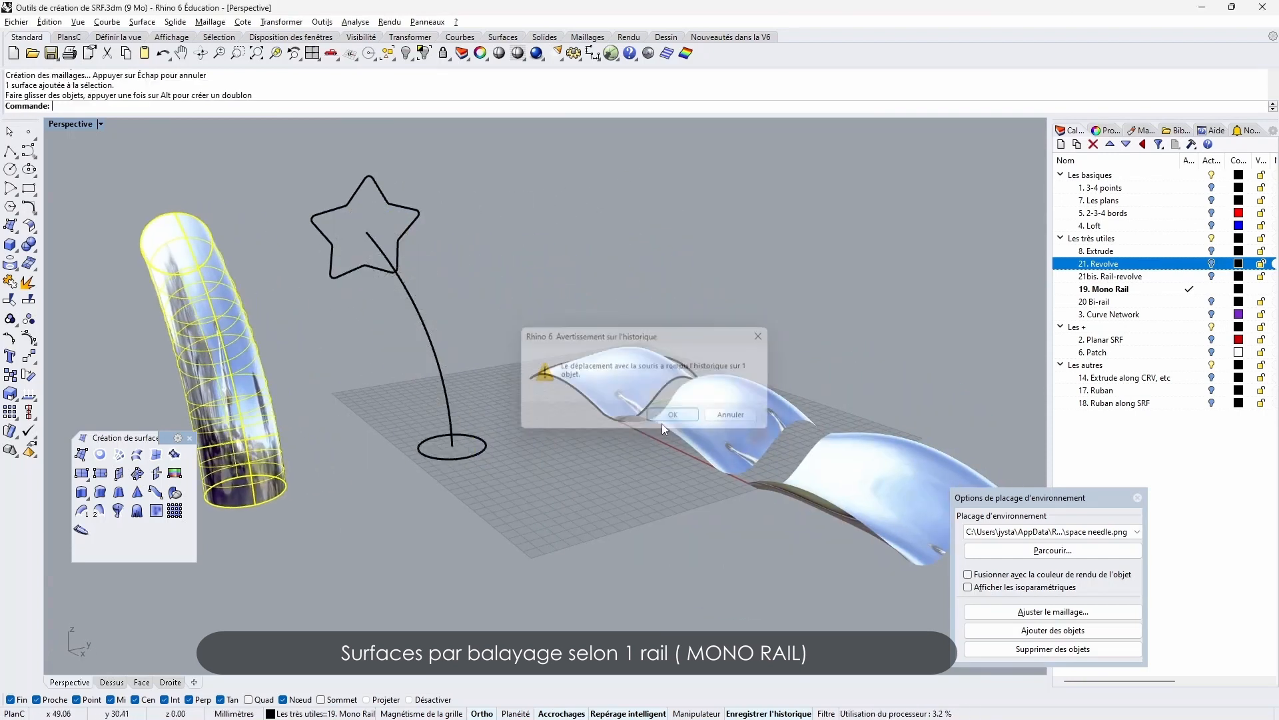
right_click_drag(513, 467, 539, 494)
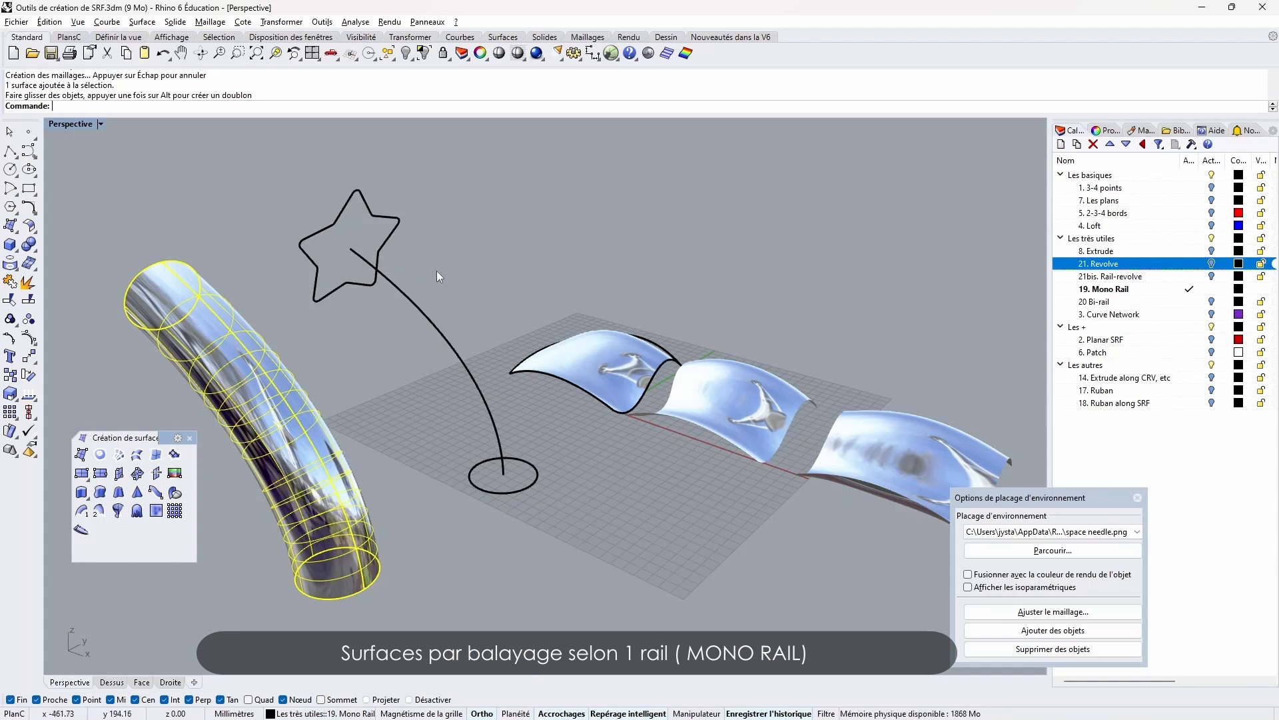
Create a one-rail sweep along the curved rail using the circle and star as sections, with freeform frame style and unsimplified sections
left_click(82, 511)
left_click(499, 409)
left_click(533, 485)
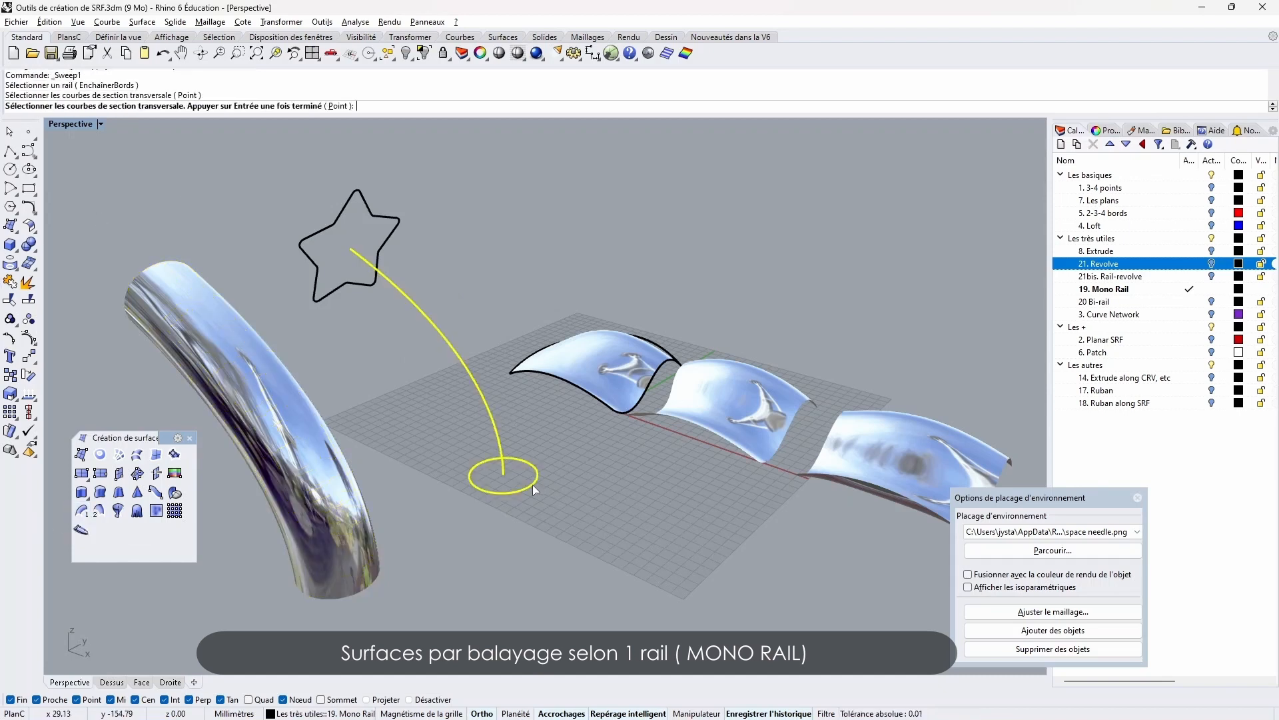
left_click(389, 237)
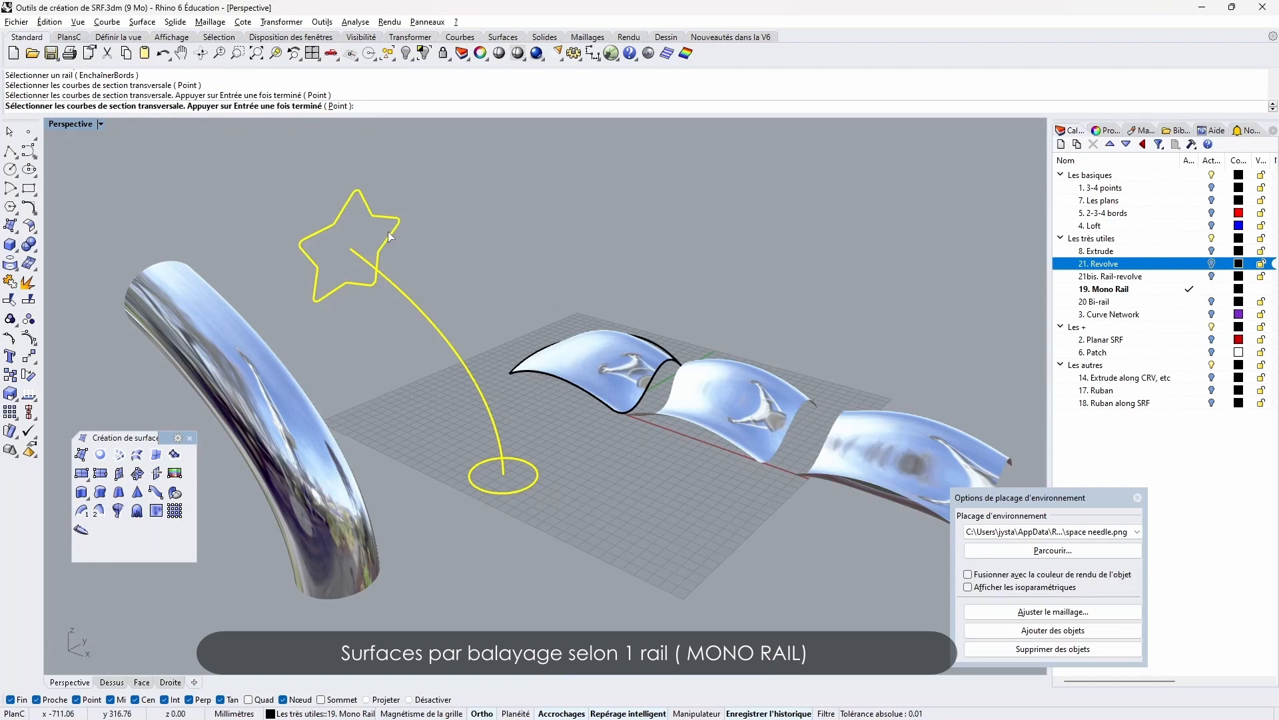
right_click(389, 232)
right_click_drag(481, 266, 432, 240)
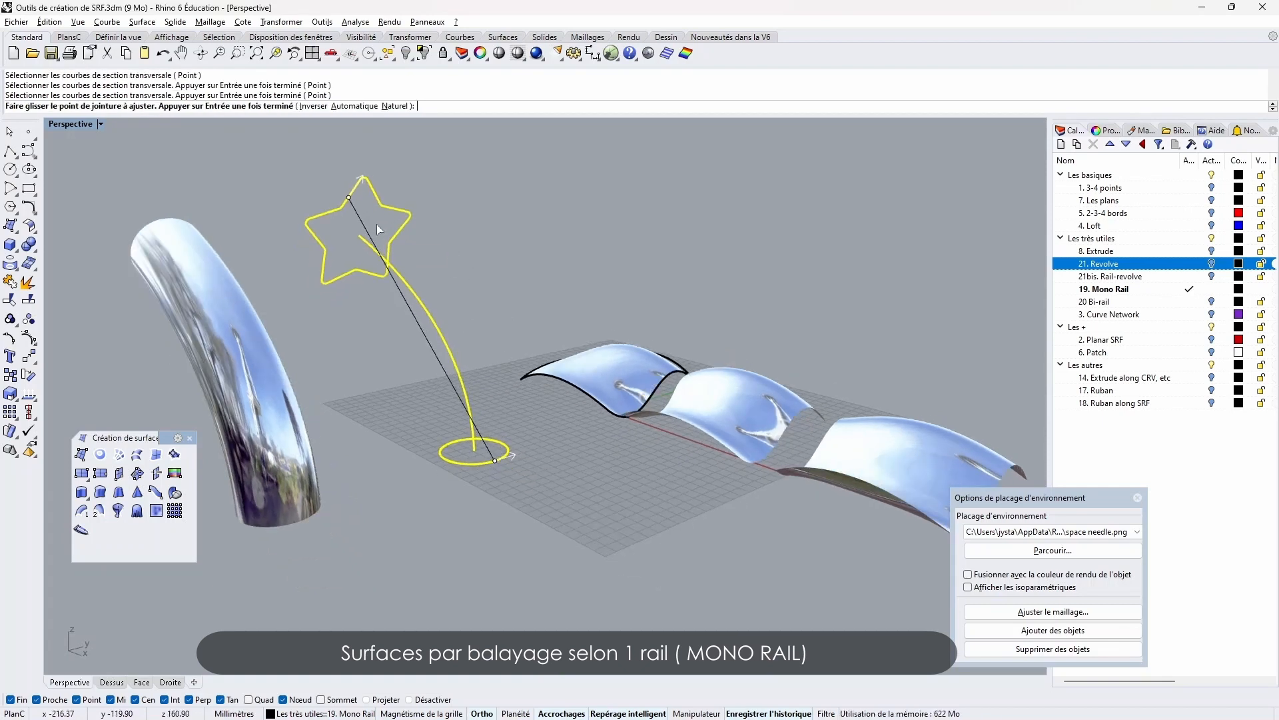
right_click(401, 245)
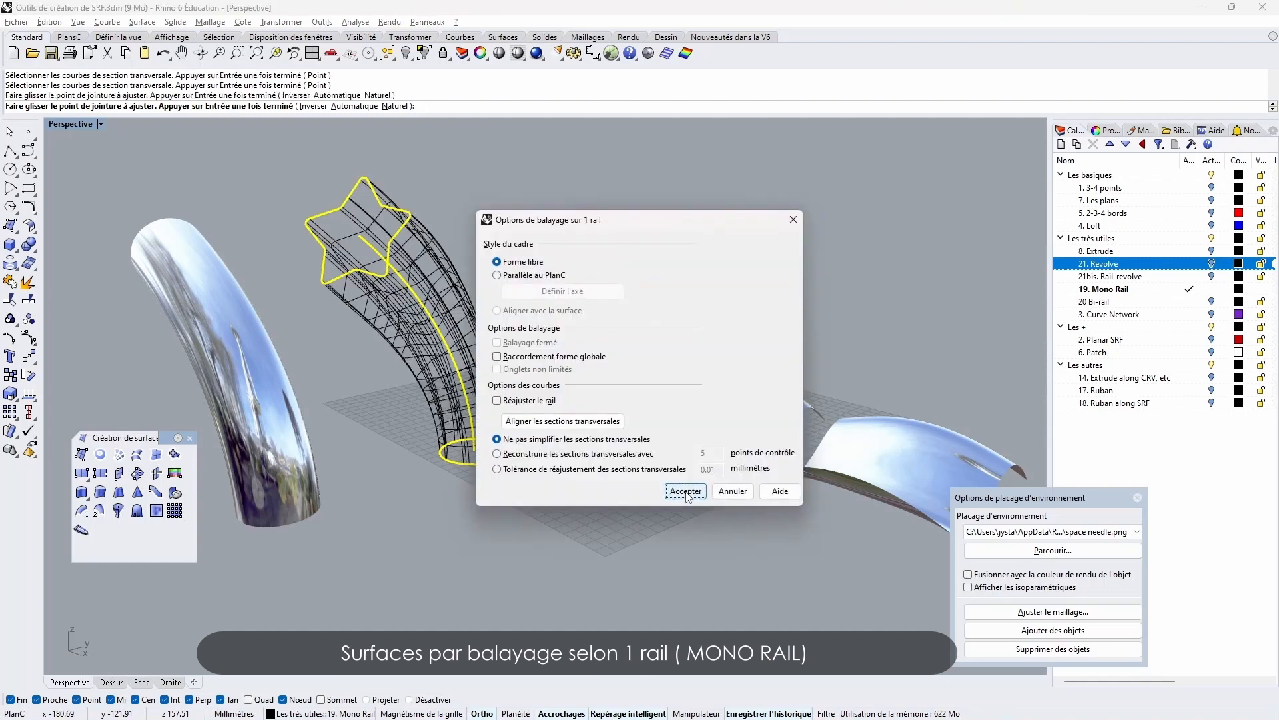
key("Return")
Apply the environment map to the circle-to-star sweep and compare its shape with the circular tube from several angles
left_click(465, 314)
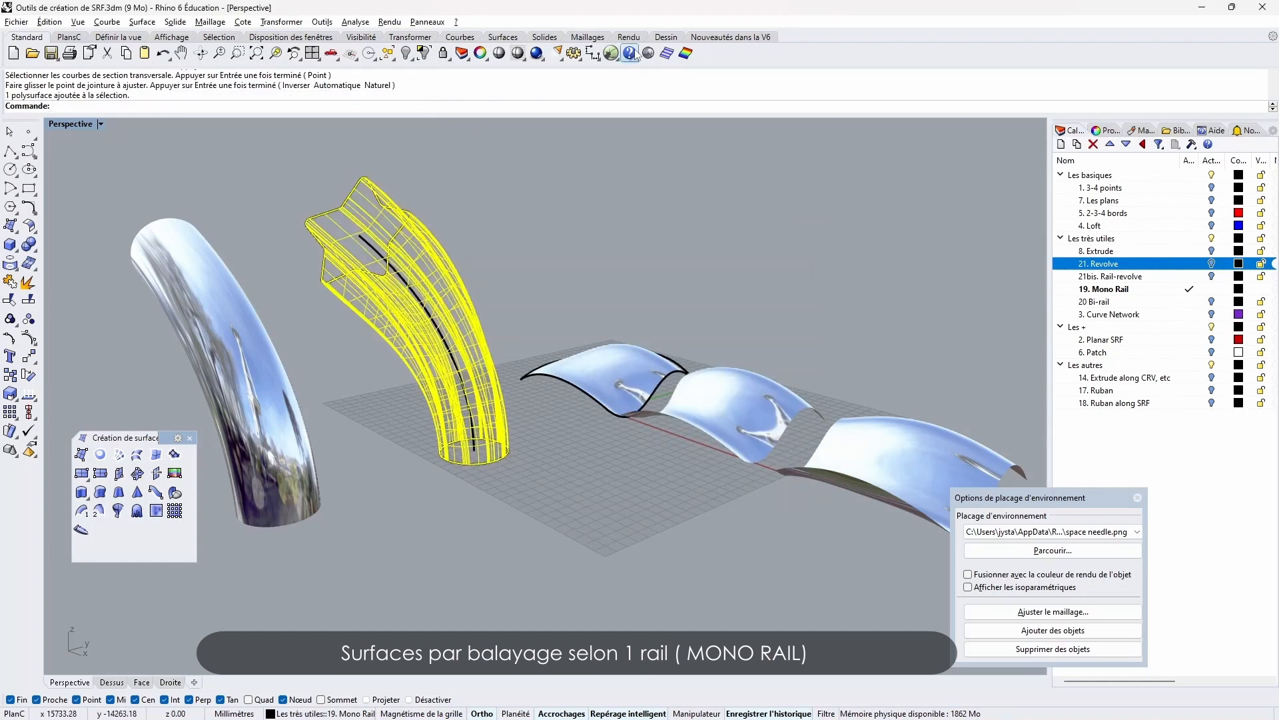
left_click(648, 52)
left_click(582, 232)
mouse_move(583, 232)
right_mouse_down()
mouse_move(571, 216)
mouse_move(737, 276)
mouse_move(348, 215)
mouse_move(525, 267)
mouse_move(509, 473)
right_mouse_up()
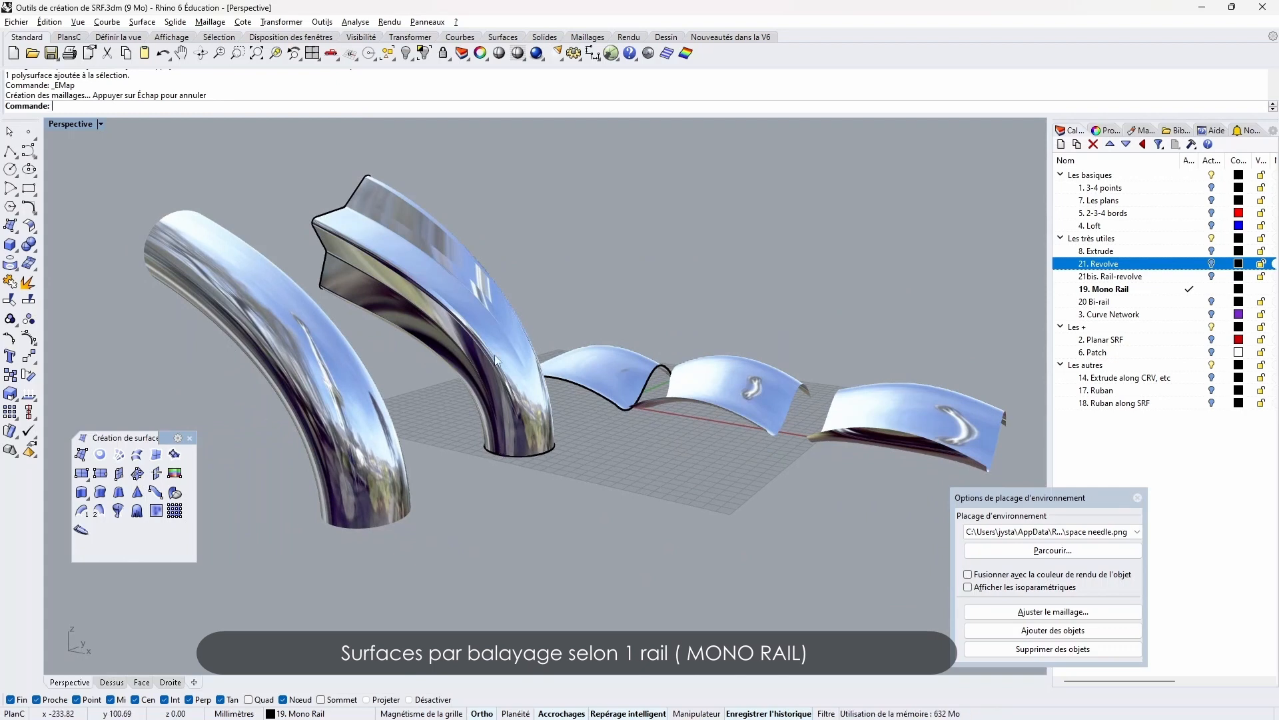
mouse_move(433, 286)
right_mouse_down()
mouse_move(603, 323)
mouse_move(693, 308)
mouse_move(795, 386)
mouse_move(1045, 281)
mouse_move(486, 288)
right_mouse_up()
scroll(539, 316, "down", 5)
right_click_drag(593, 394, 560, 391)
scroll(558, 388, "up", 5)
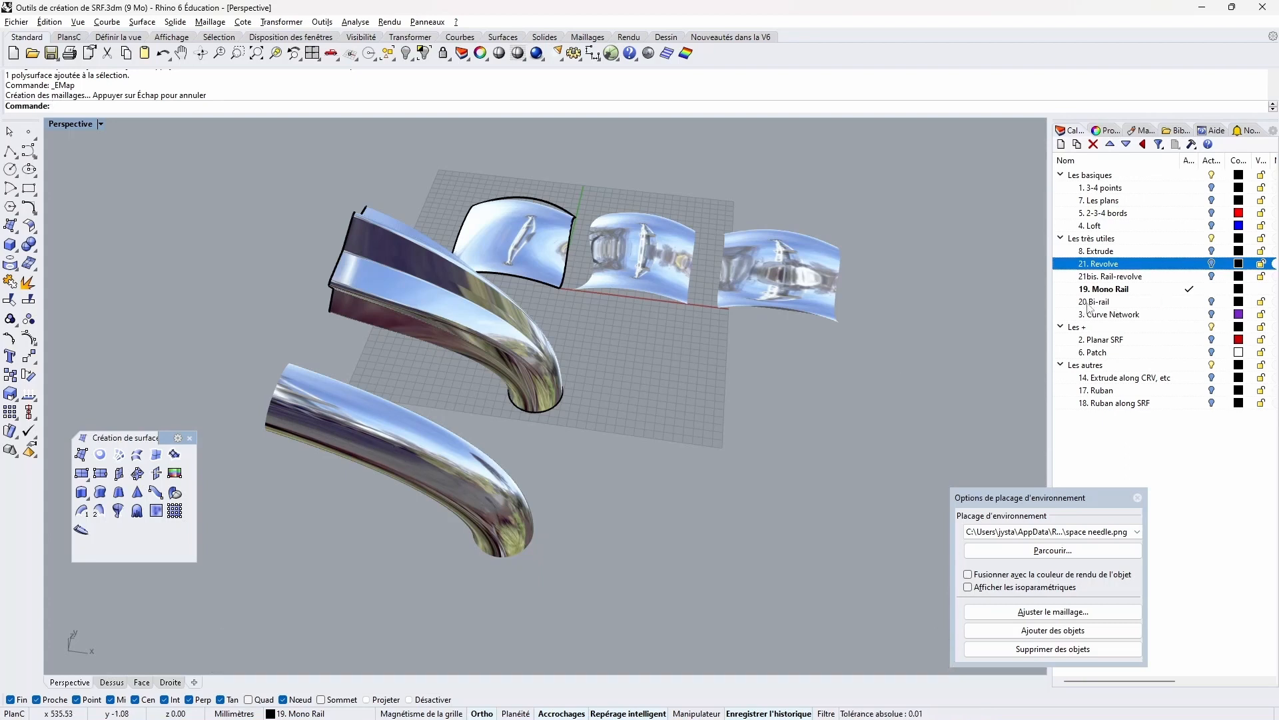
Make the 20 Bi-rail layer current, hide 19. Mono Rail, and examine the two rails and their cross-section curves
left_click(1190, 302)
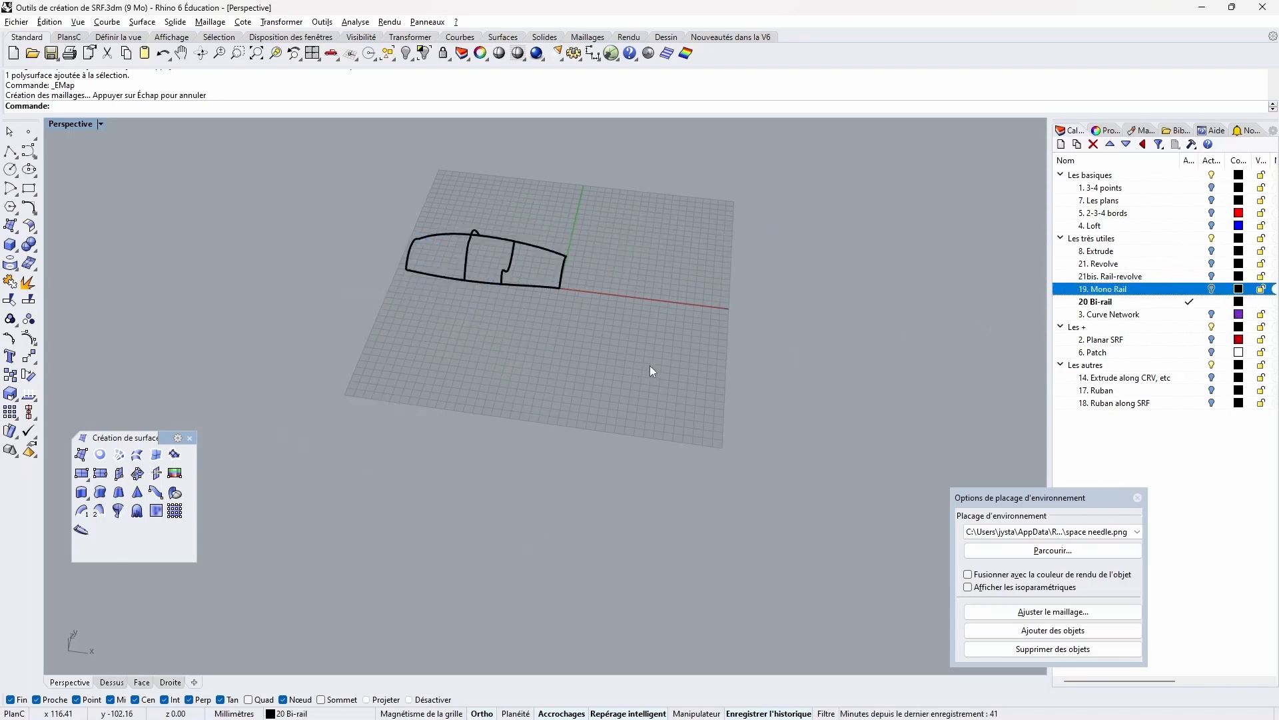
right_click_drag(651, 371, 526, 333)
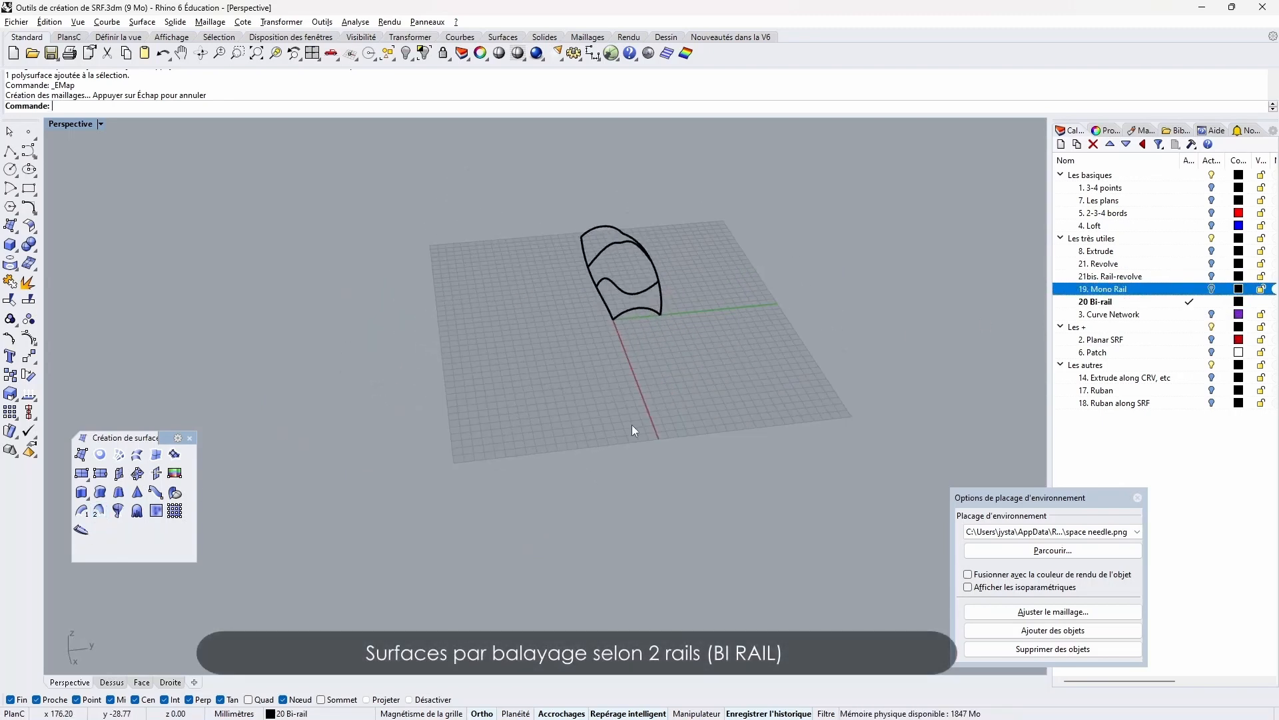
right_click_drag(631, 425, 698, 441)
scroll(631, 422, "up", 3)
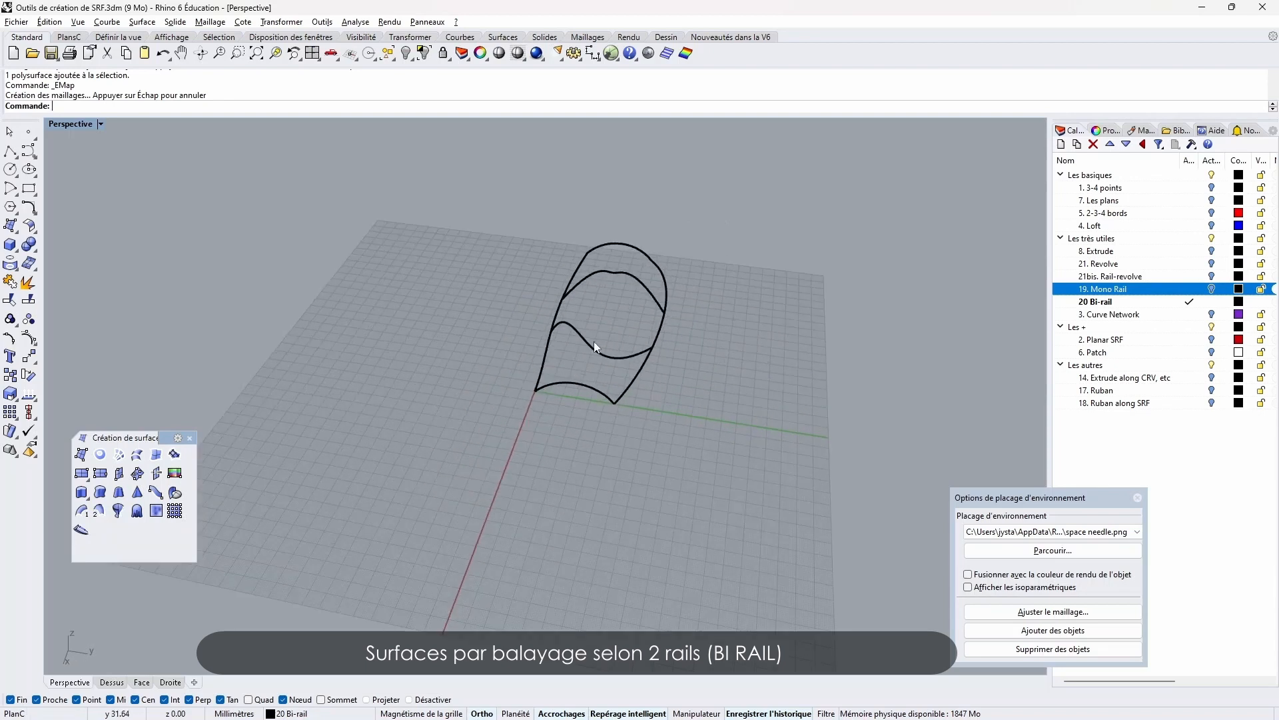
right_click_drag(631, 398, 610, 458)
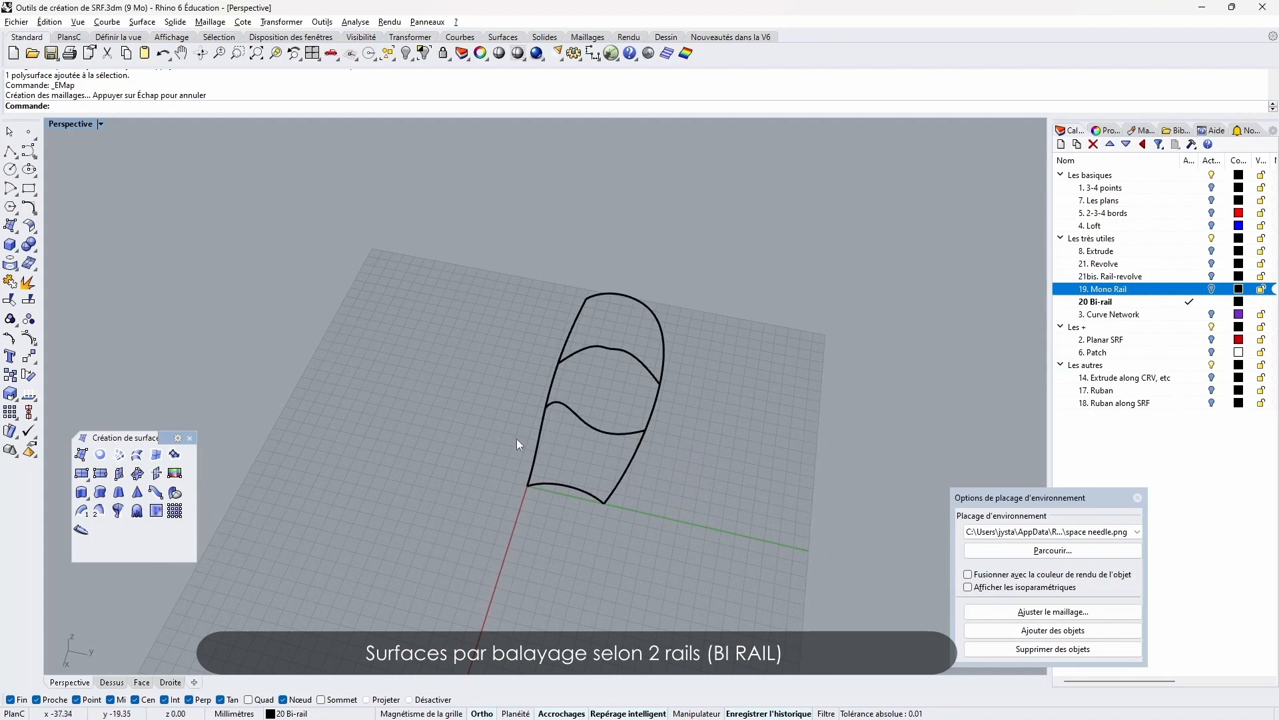
right_click_drag(703, 457, 690, 431)
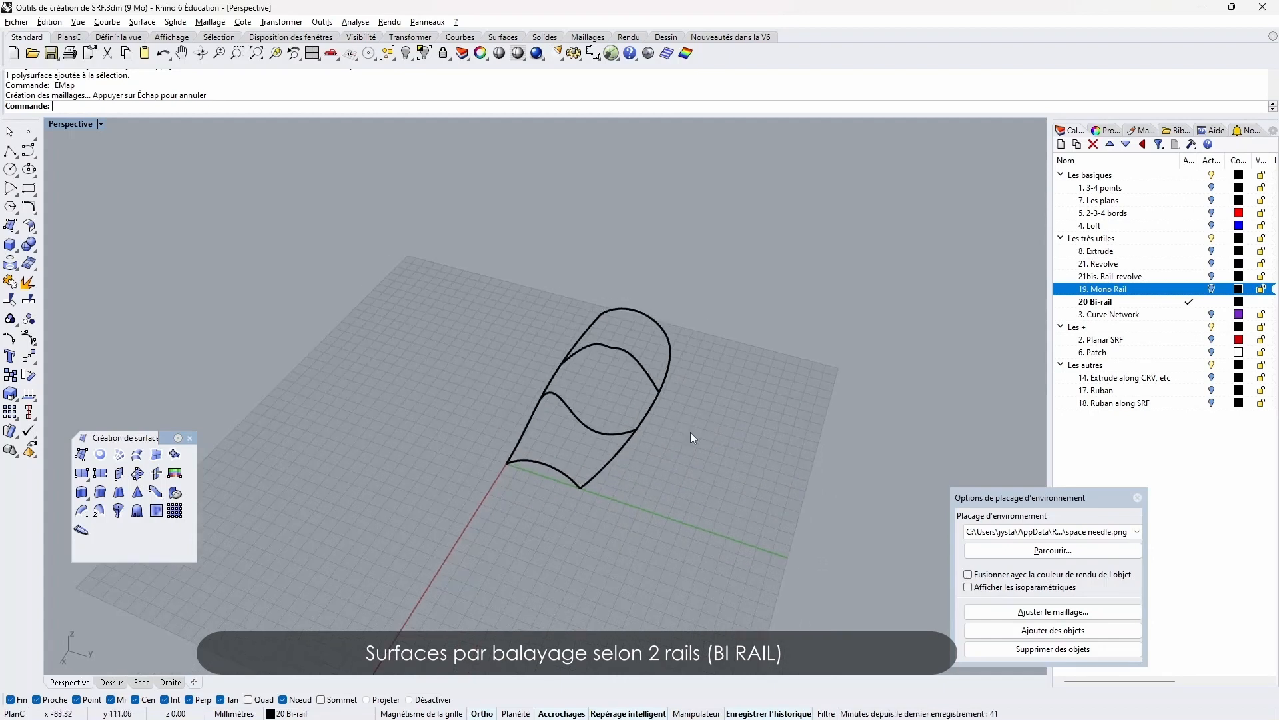
Create a two-rail sweep between the two long side curves, using all four cross-section curves in order from the origin end
left_click(99, 511)
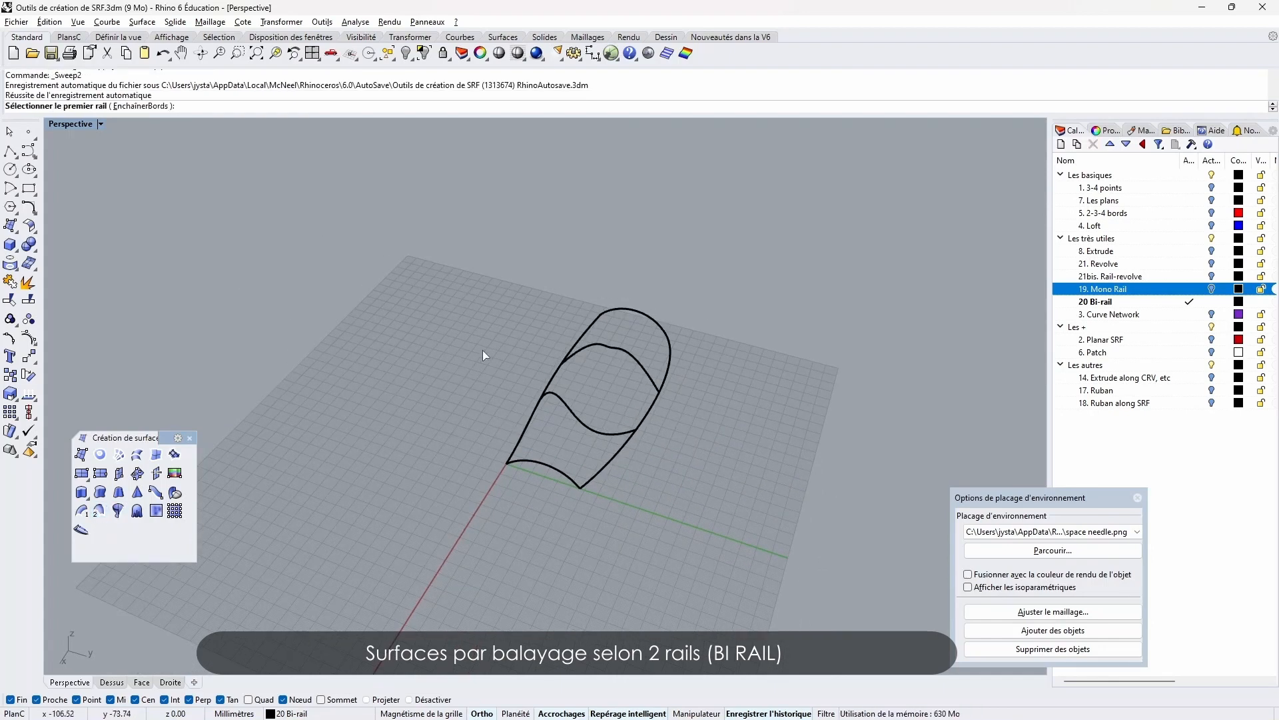
left_click(533, 421)
left_click(615, 453)
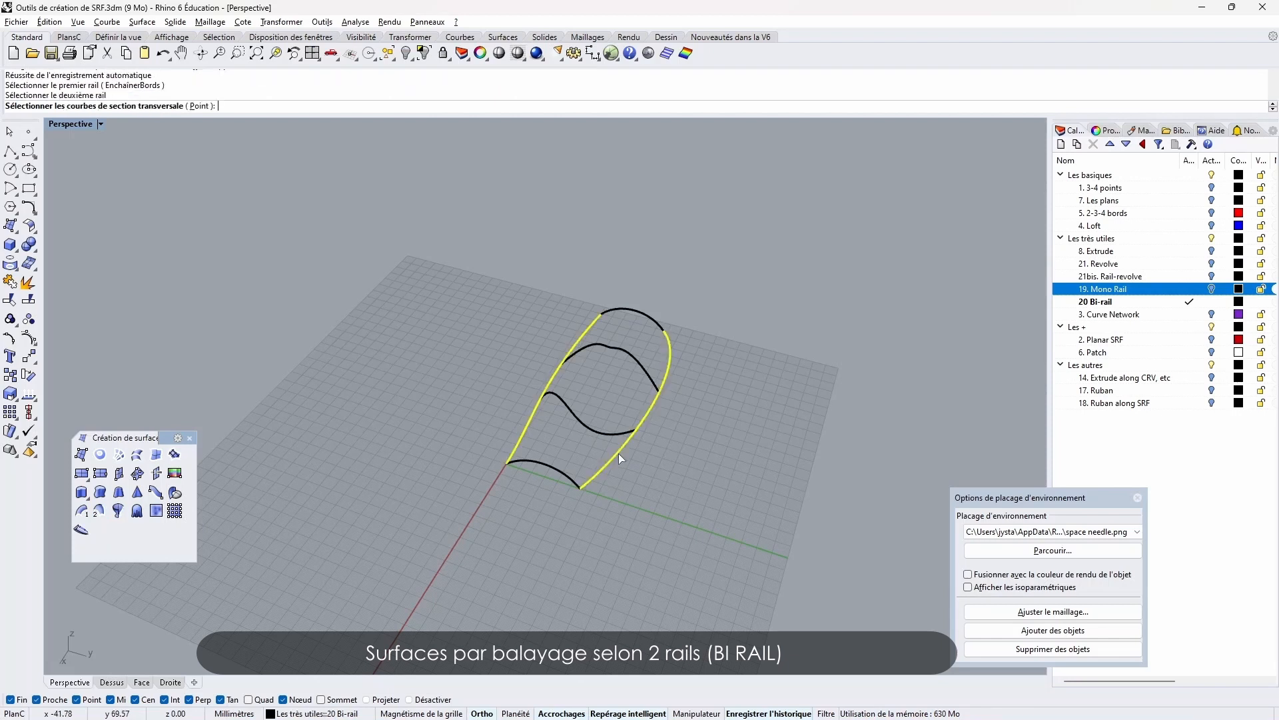
right_click_drag(601, 474, 580, 460)
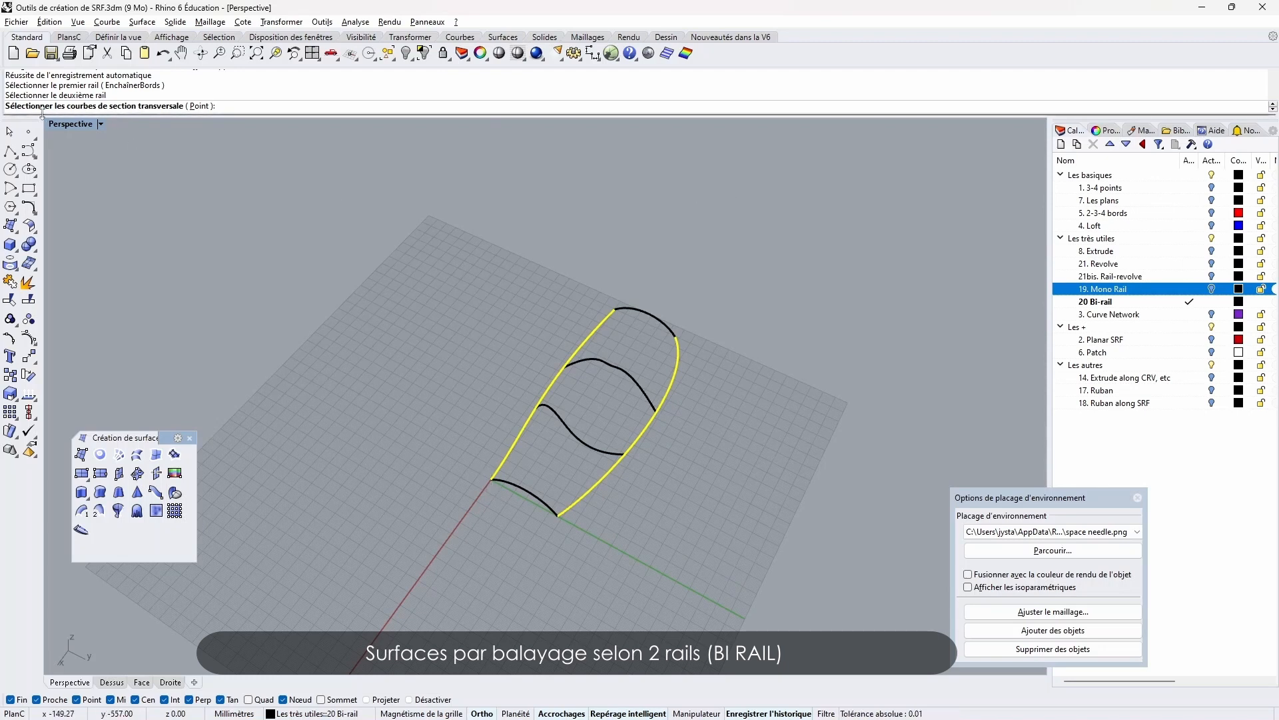
left_click(517, 490)
left_click(579, 440)
left_click(619, 372)
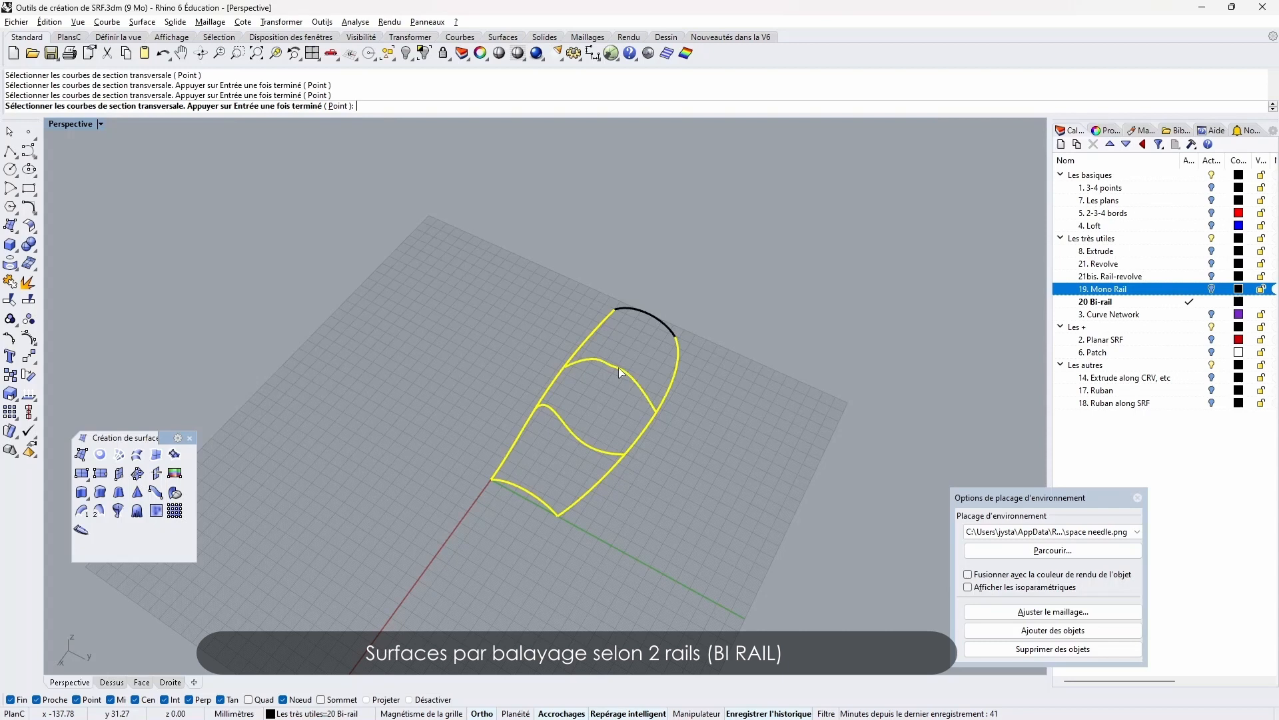
left_click(665, 313)
key("Return")
key("Return")
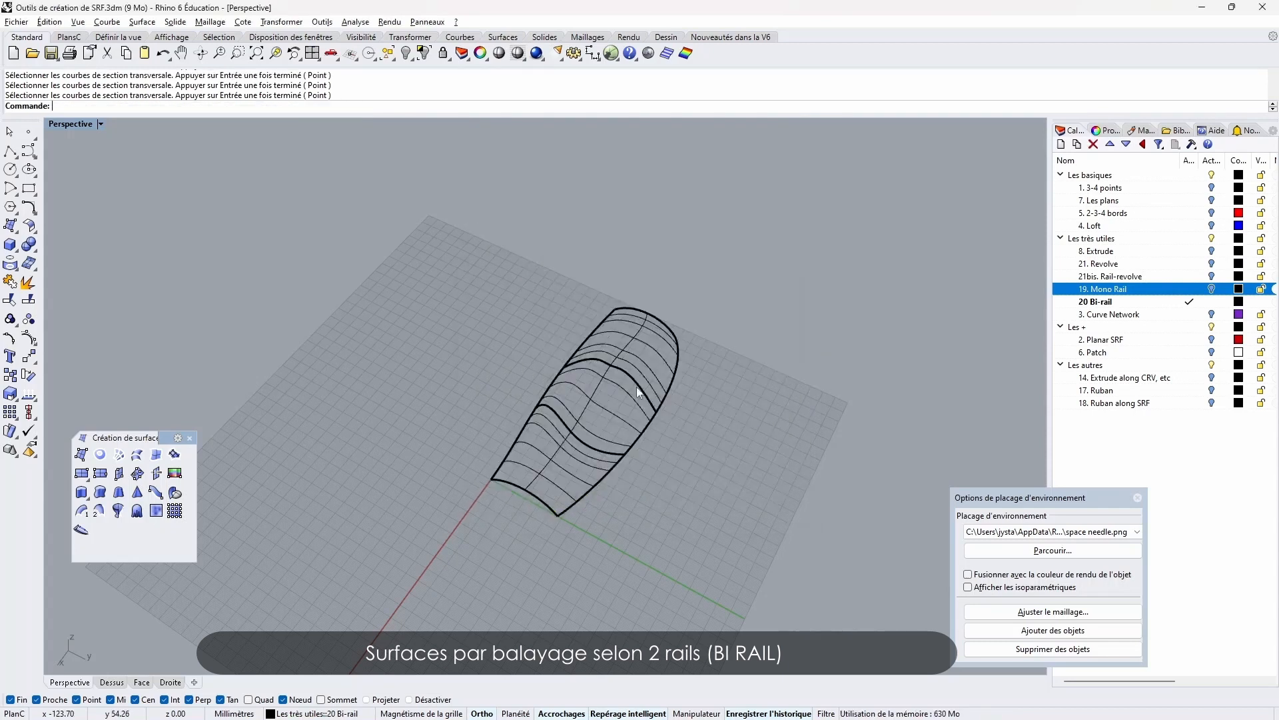
Apply the environment map to the two-rail surface and examine its reflections and edges from several angles
left_click(637, 392)
left_click(649, 53)
left_click(533, 275)
mouse_move(526, 288)
right_mouse_down()
mouse_move(557, 286)
mouse_move(585, 220)
mouse_move(542, 294)
right_mouse_up()
scroll(590, 398, "up", 5)
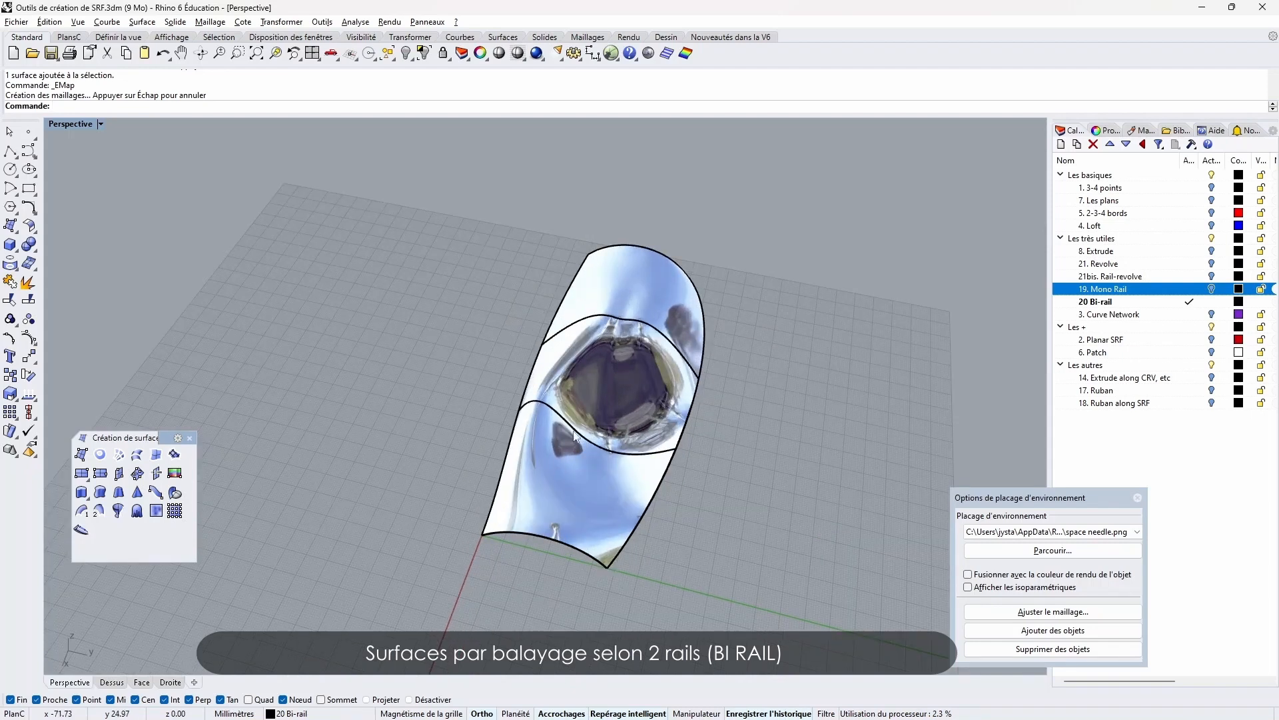
right_click_drag(696, 360, 316, 367)
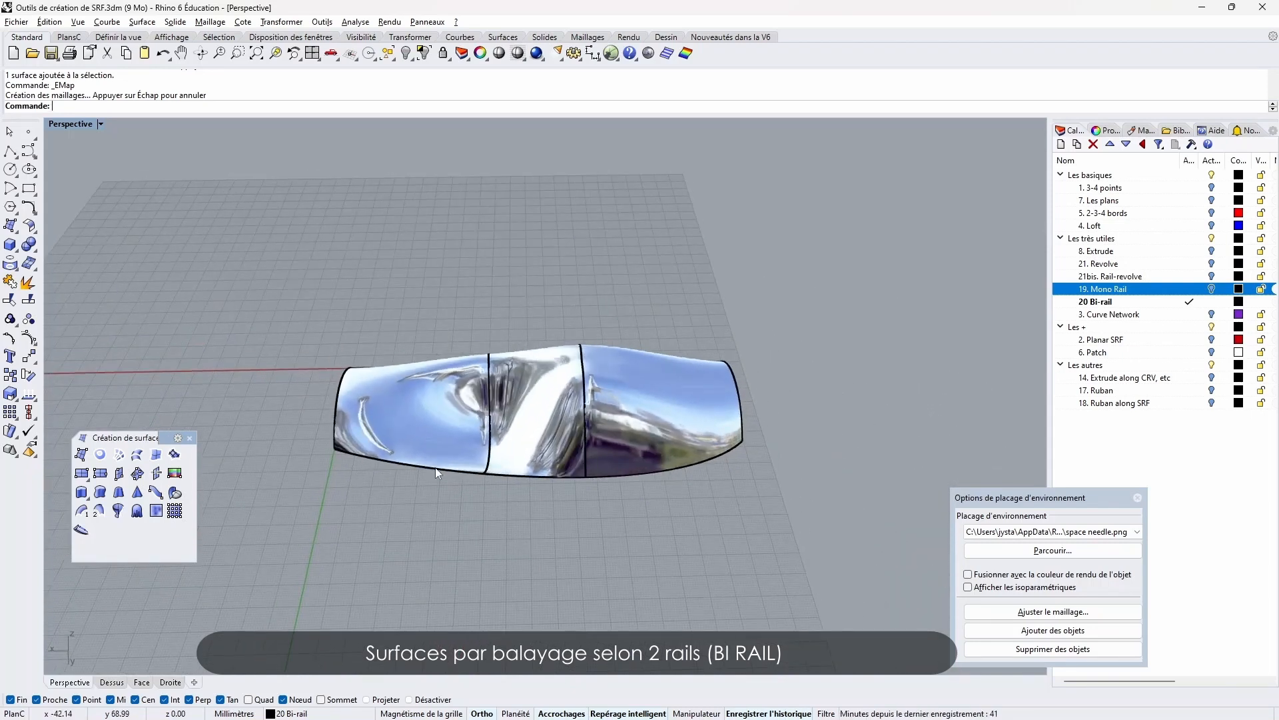
right_click_drag(693, 467, 507, 498)
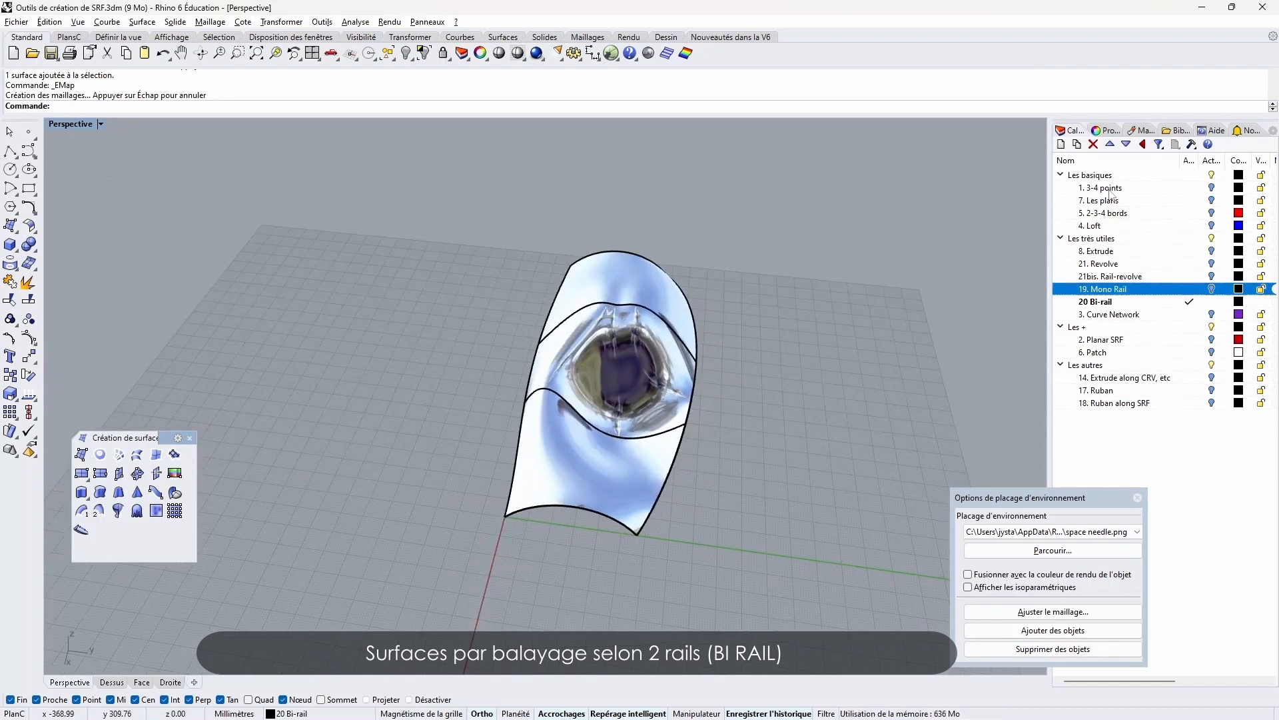
right_click_drag(534, 403, 603, 421)
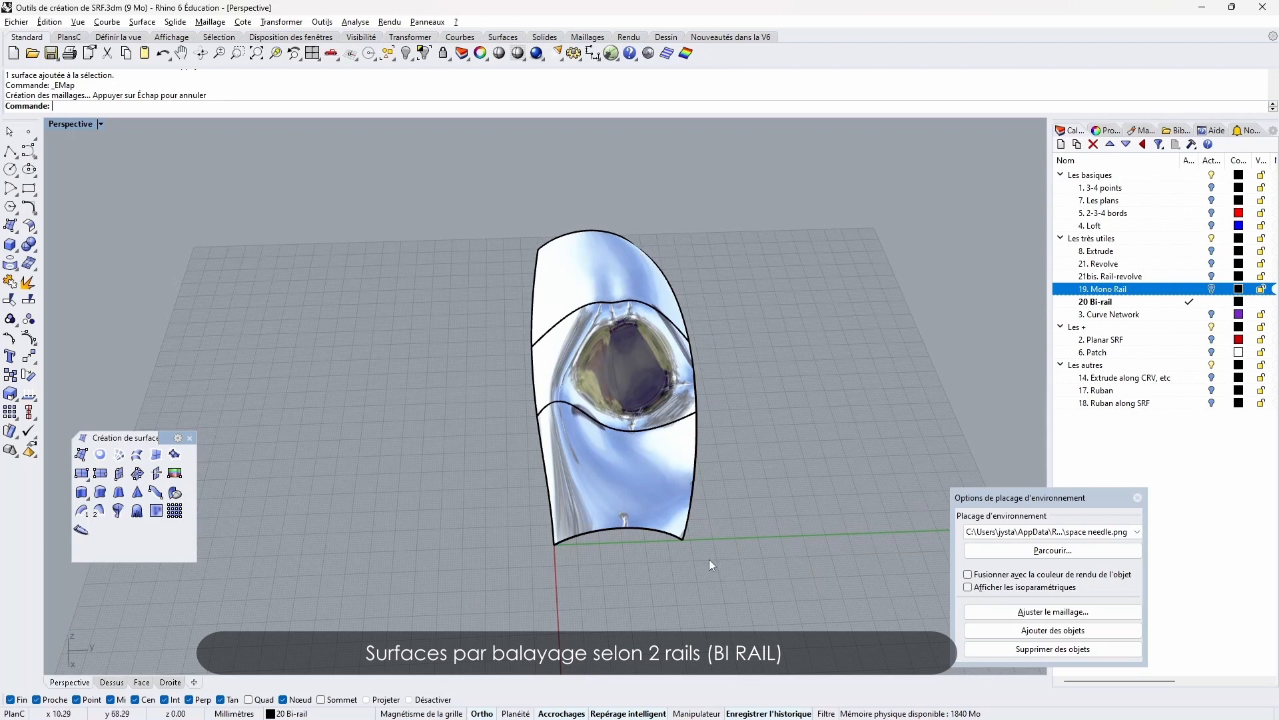
right_click_drag(713, 392, 665, 469)
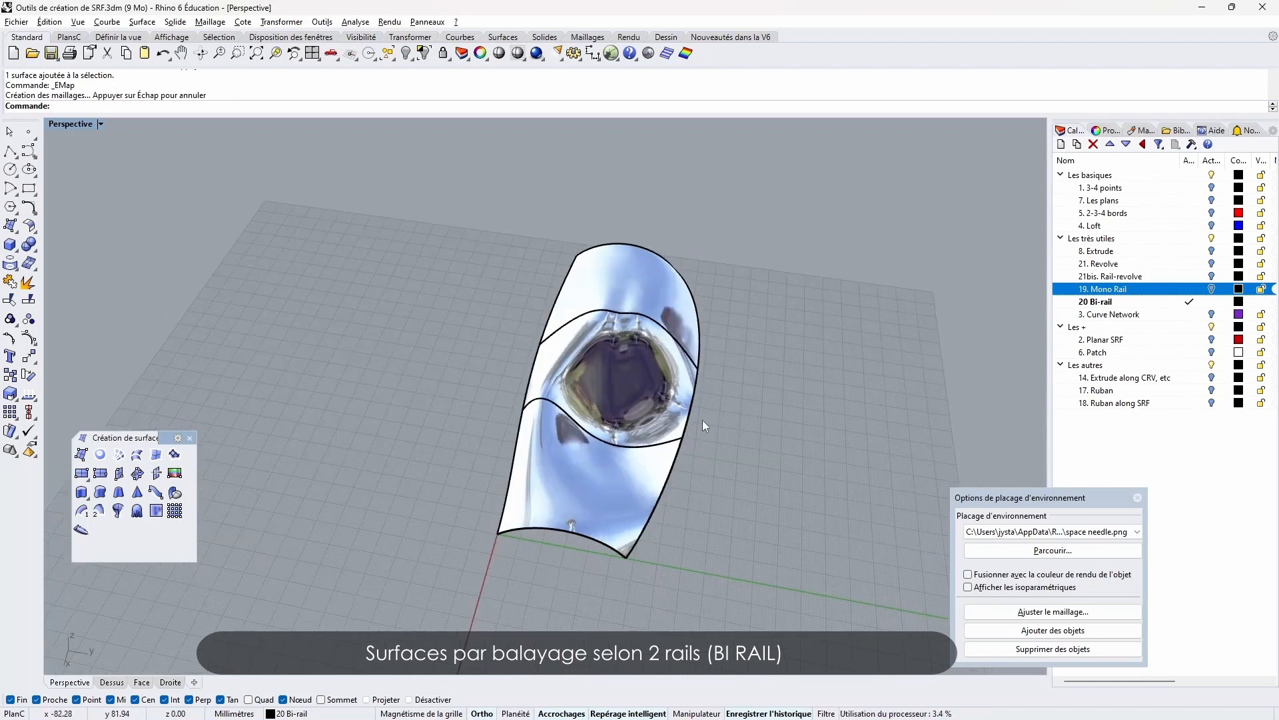
right_click_drag(703, 420, 727, 474)
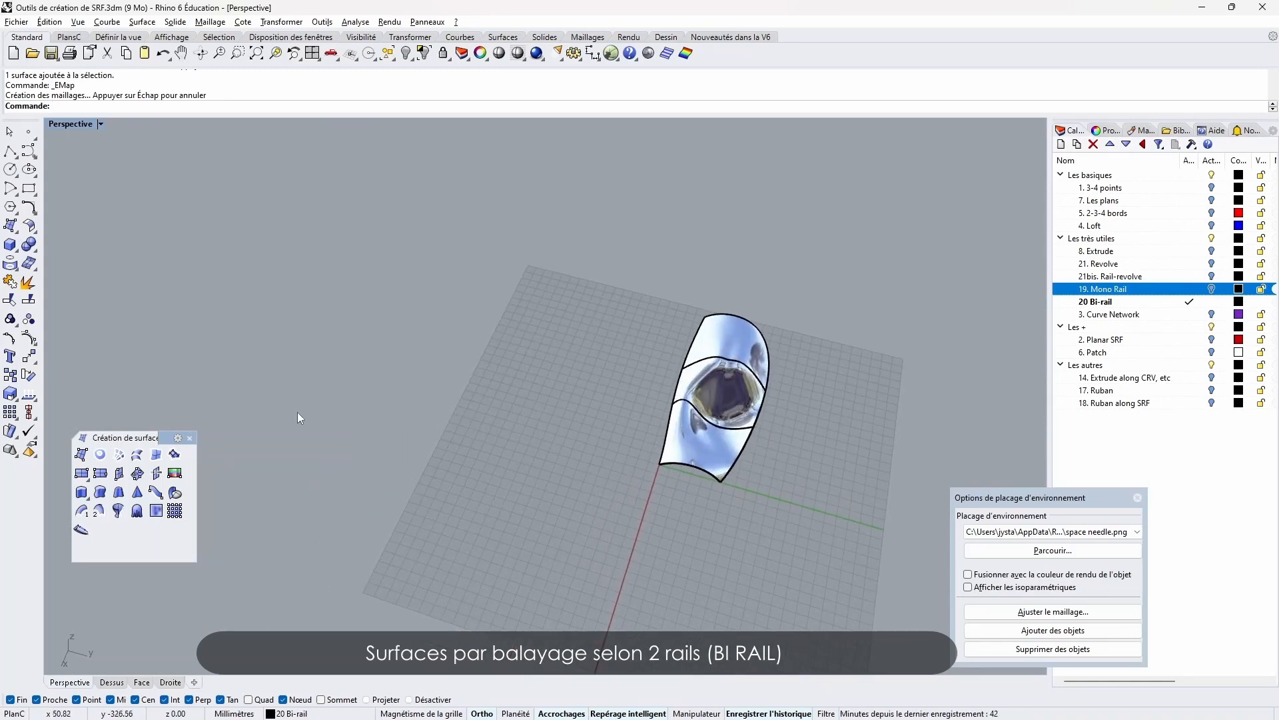
Bring back the hidden bucket and rounded tray examples, and close the environment map options
left_click(406, 52)
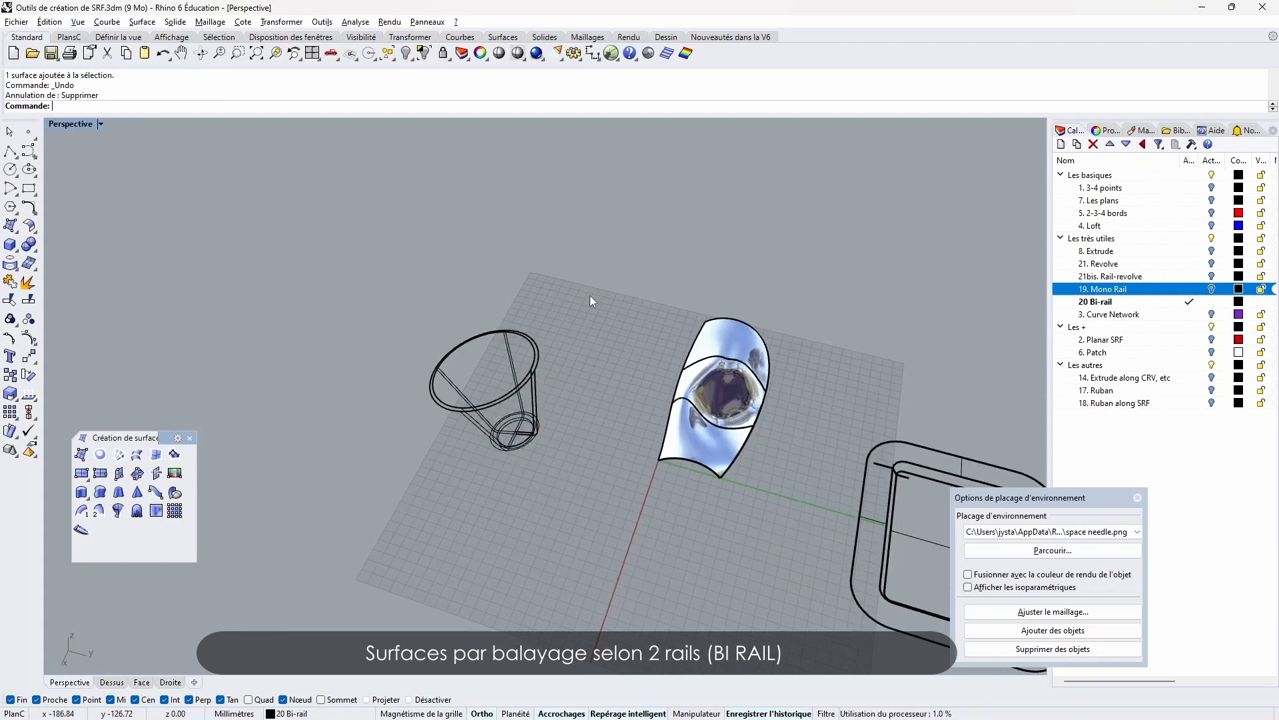
right_click_drag(613, 372, 622, 341)
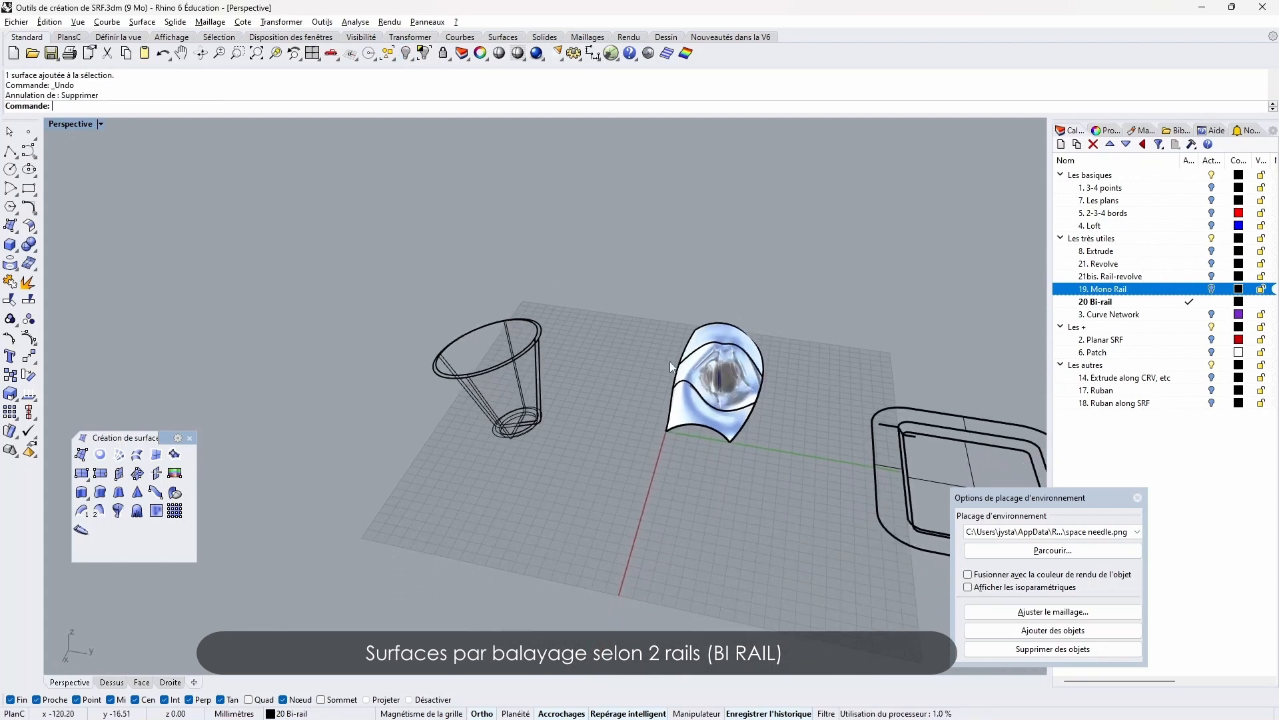
left_click(1138, 498)
scroll(515, 361, "up", 7)
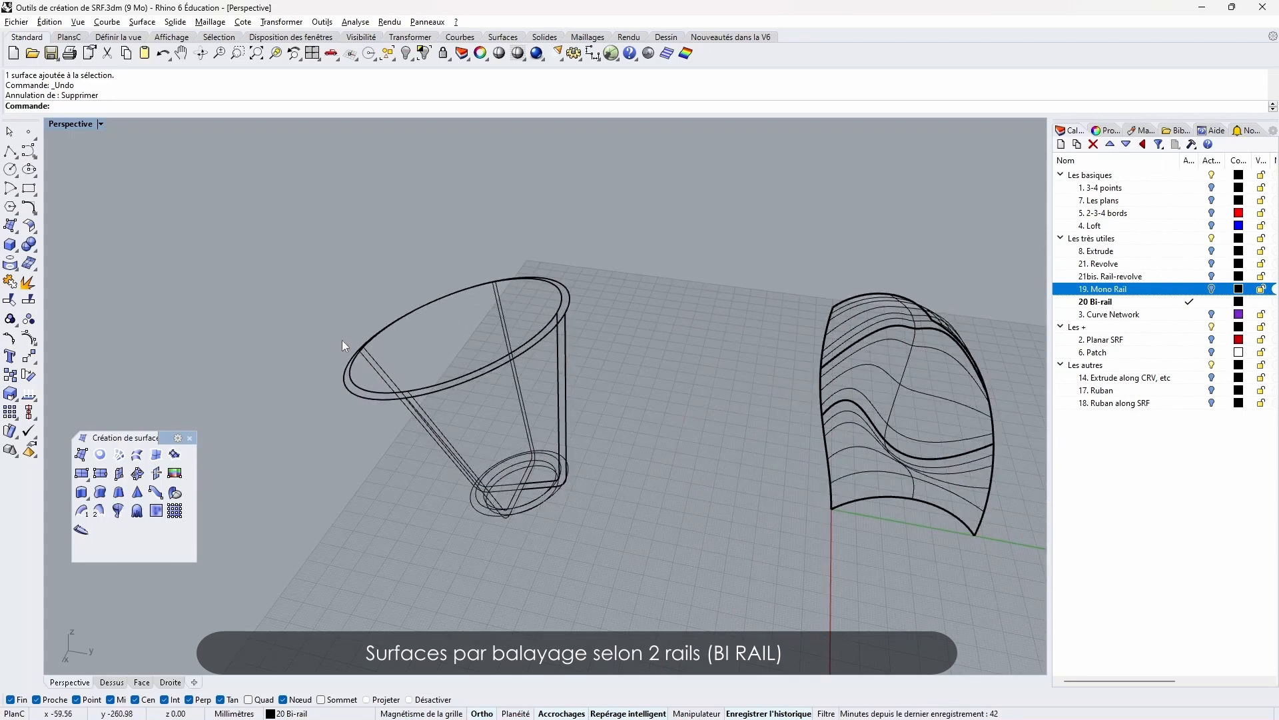
Switch the Perspective view to Shaded display and examine the slanted bucket's rim and interior up close
right_click(69, 124)
left_click(79, 174)
right_click_drag(390, 360, 422, 391)
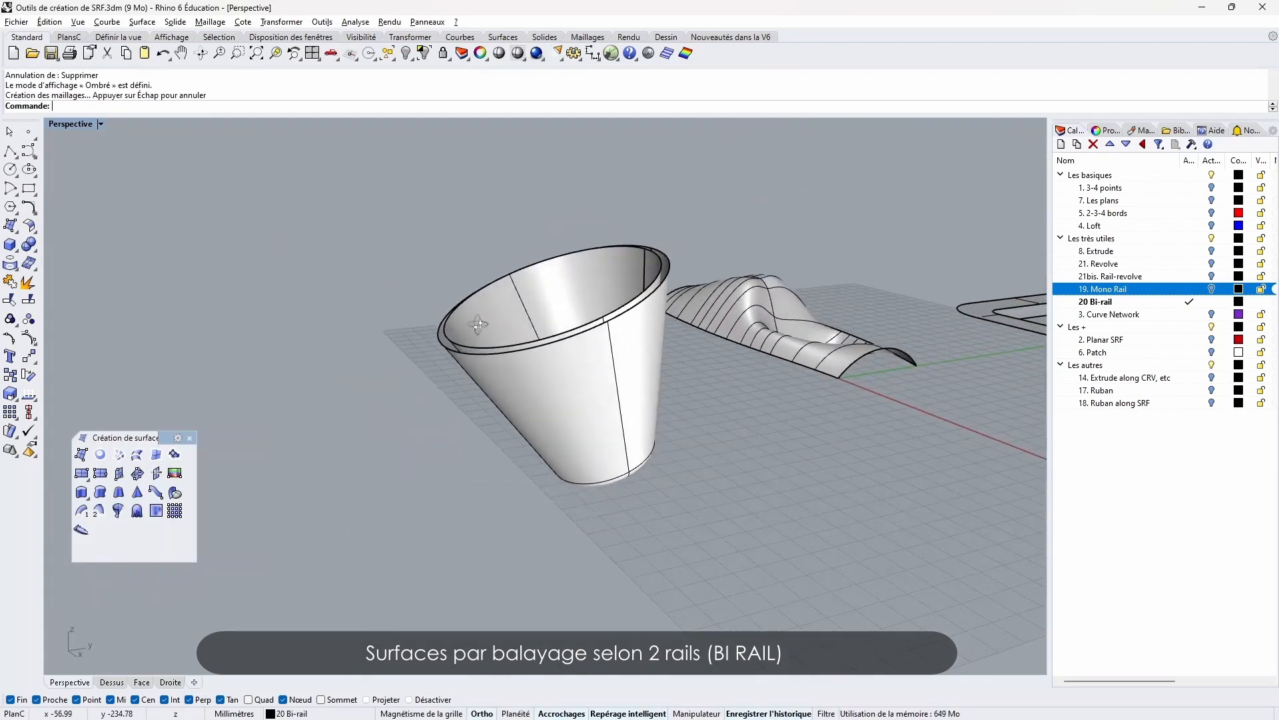
scroll(440, 352, "up", 4)
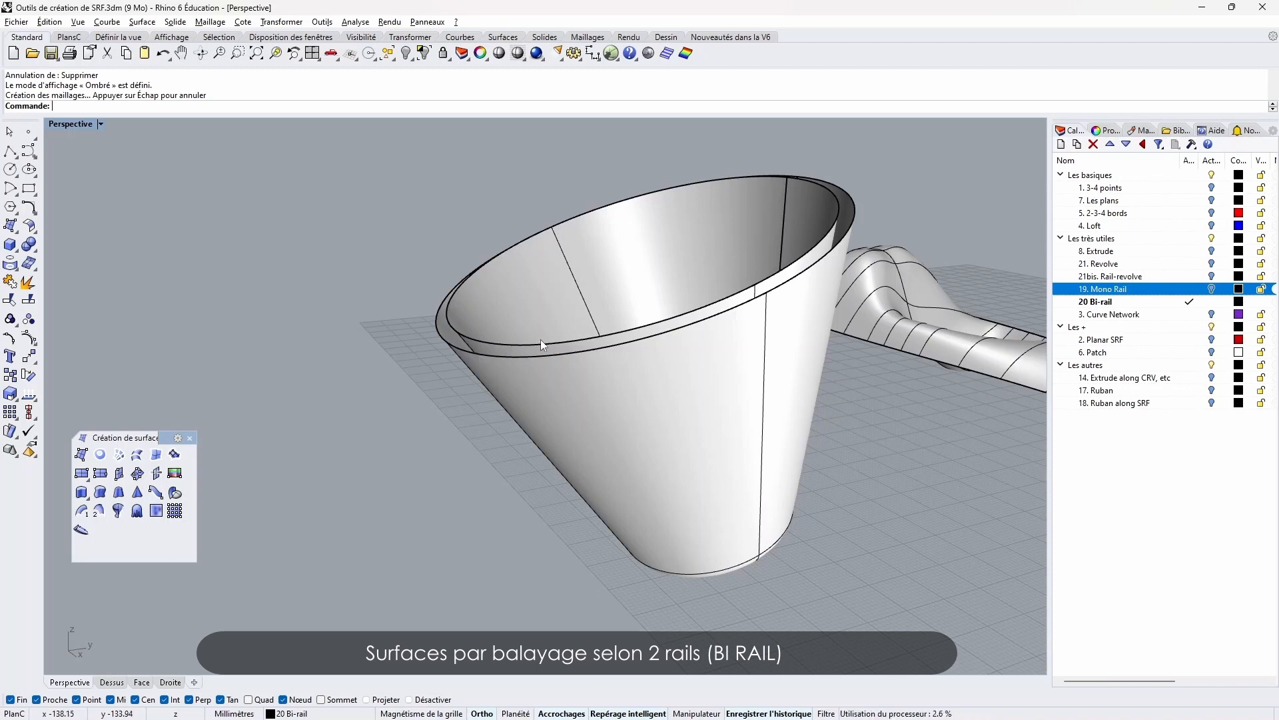
right_click_drag(541, 339, 411, 477)
scroll(382, 452, "up", 4)
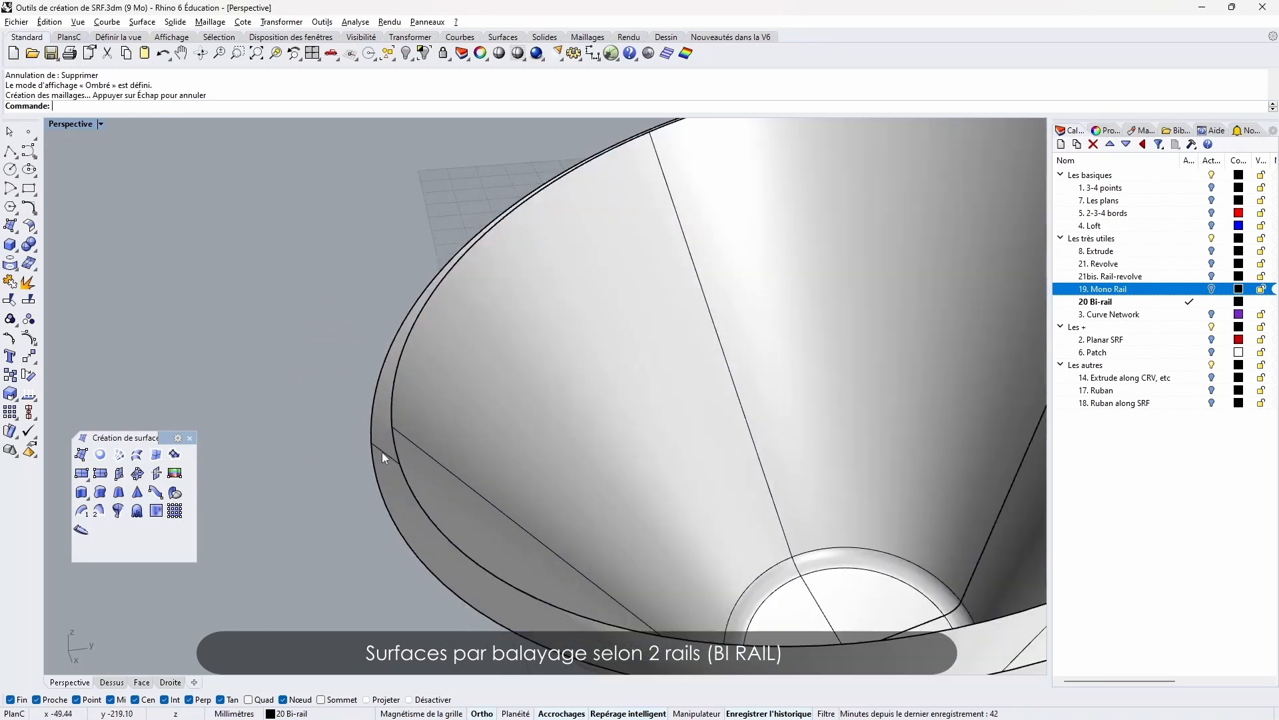
scroll(382, 452, "down", 3)
Draw a straight polyline across the bucket's rim, joining the outer and inner edges at the seam, and frame it in the four views
left_click(10, 152)
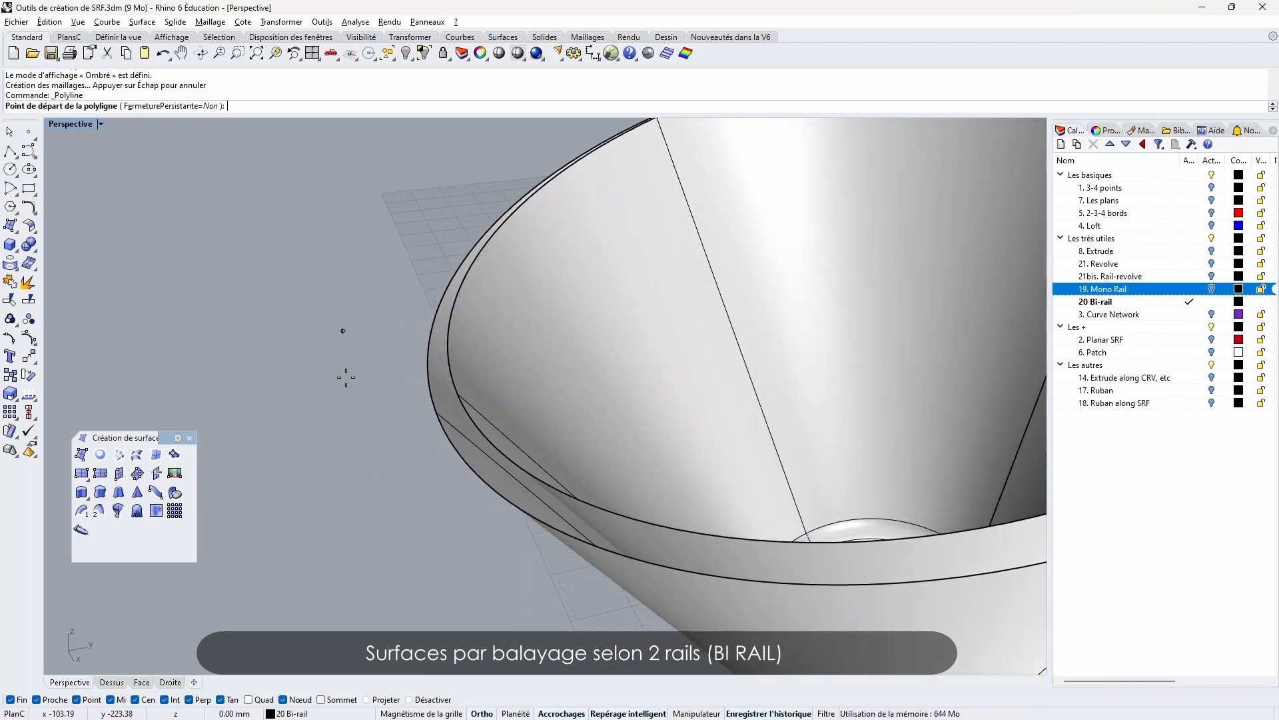
left_click(437, 411)
left_click(457, 393)
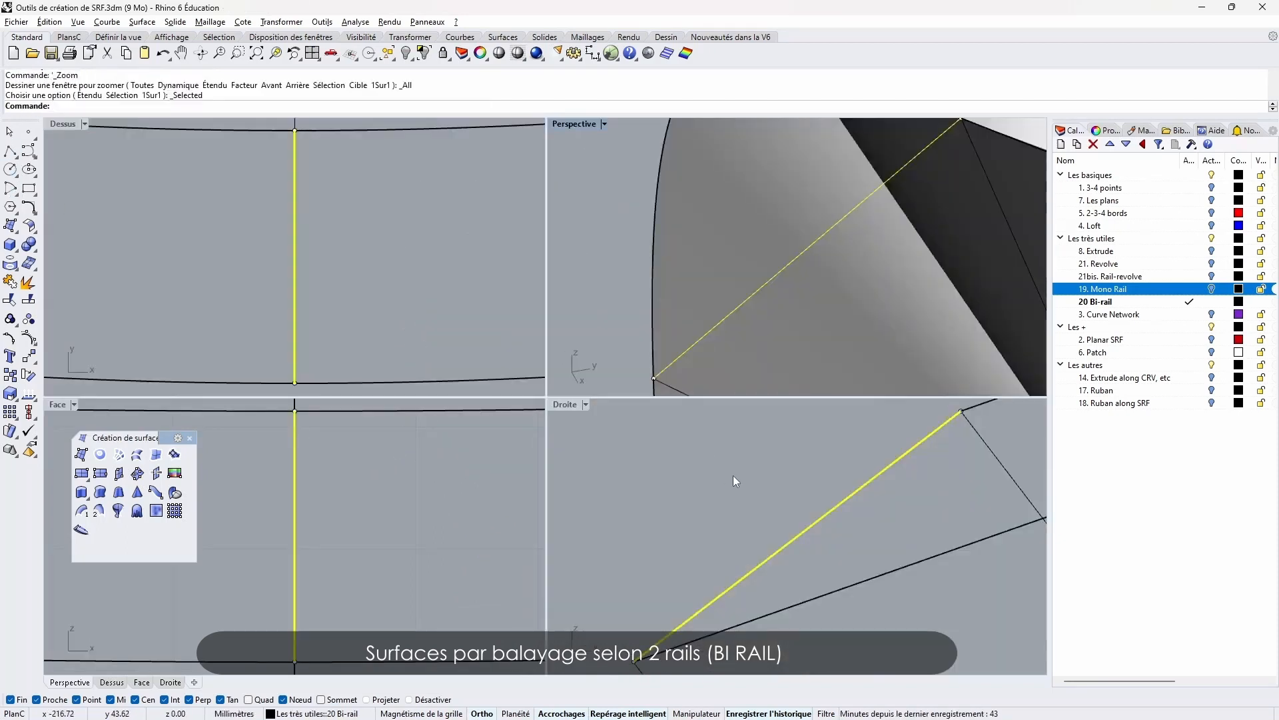
scroll(733, 474, "up", 3)
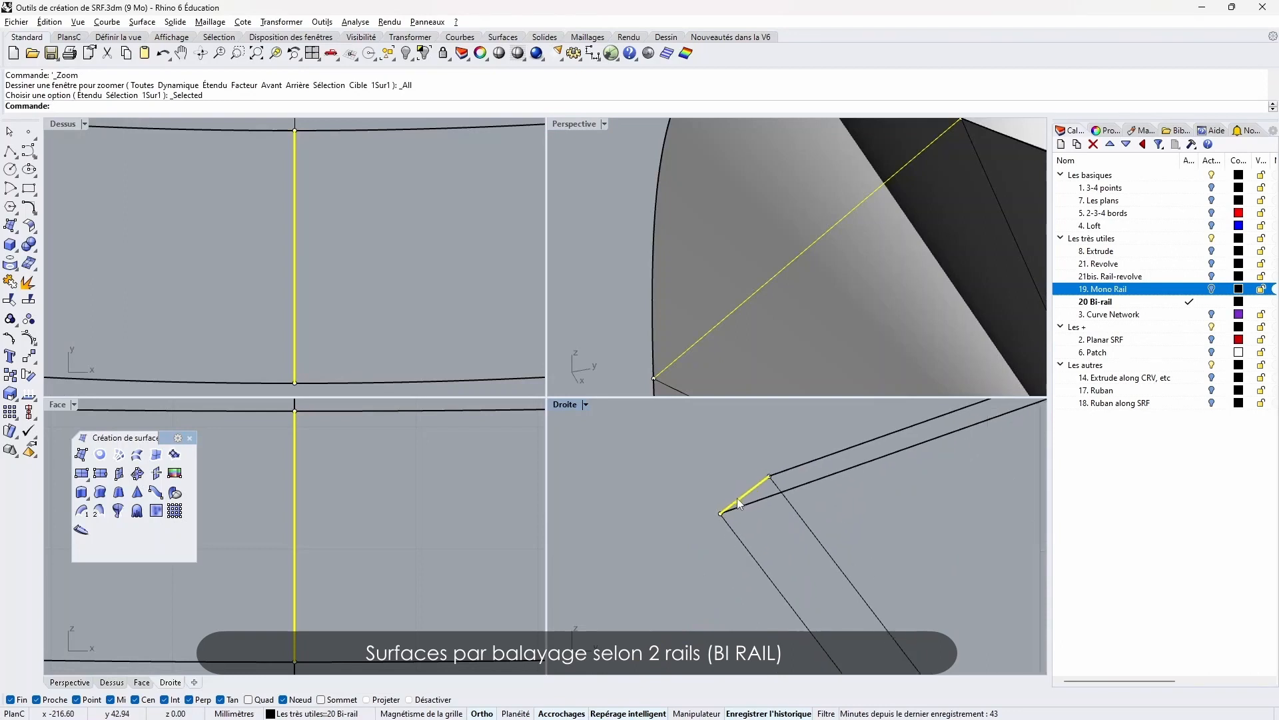
scroll(804, 275, "down", 3)
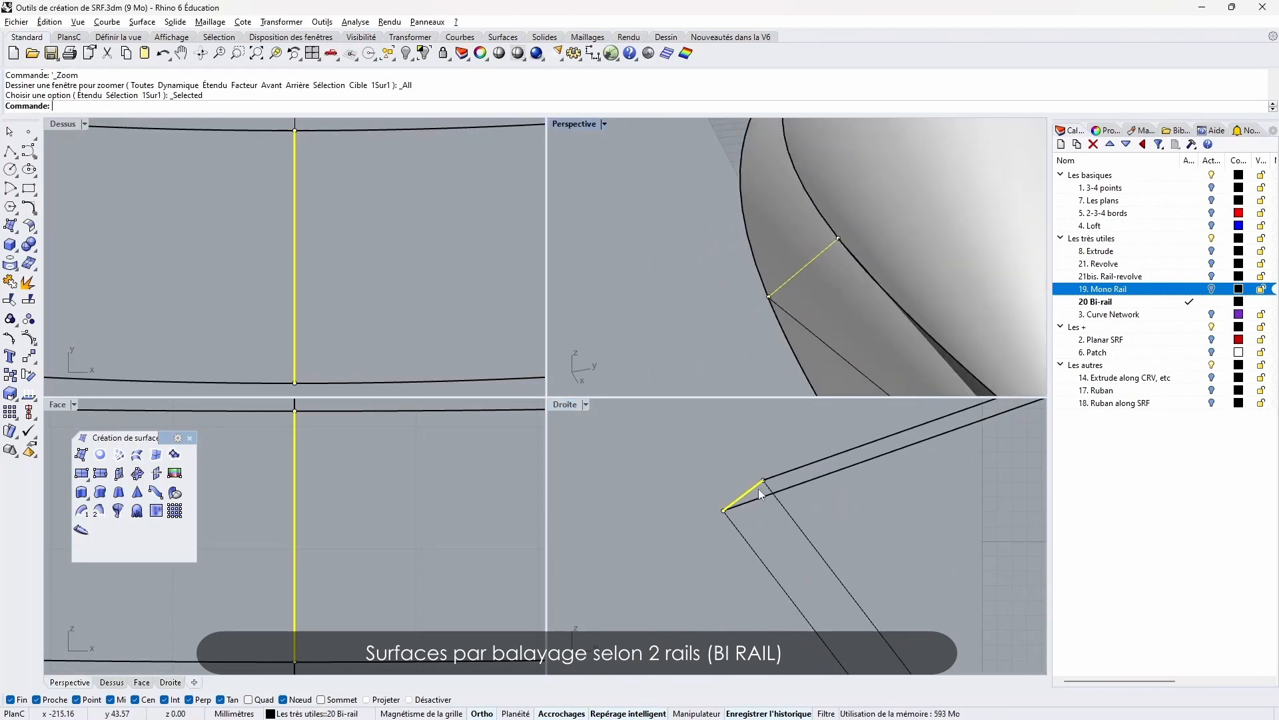
Draw a semicircular arc in the Droite view, centred on the short connecting line's midpoint, from the lower rail endpoint to the upper one
scroll(758, 489, "up", 2)
key("Escape")
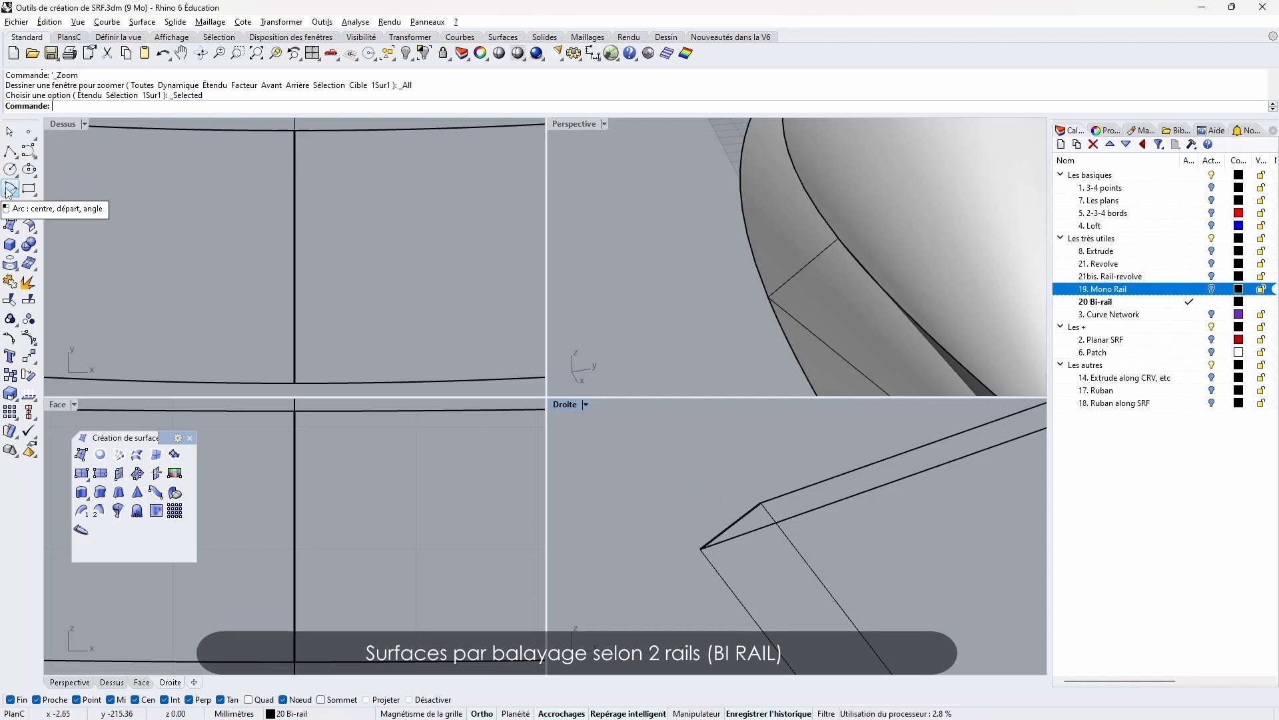
left_click(28, 207)
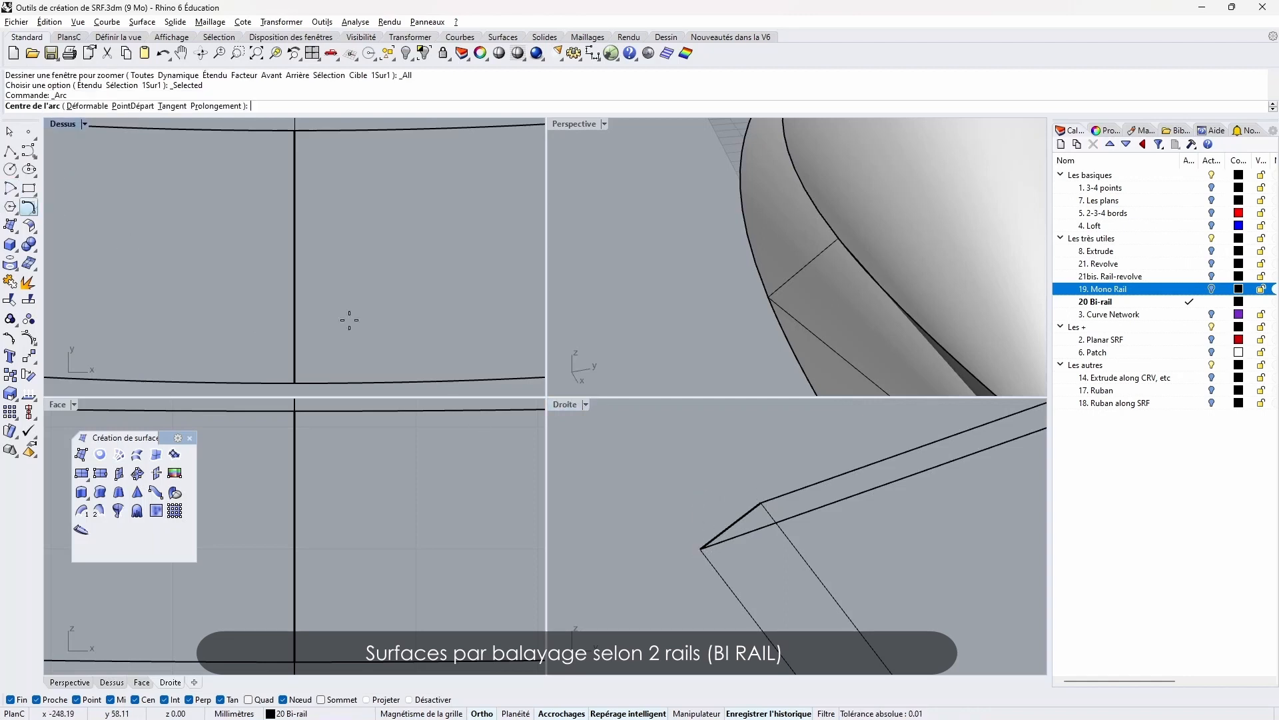
left_click(729, 524)
left_click(699, 545)
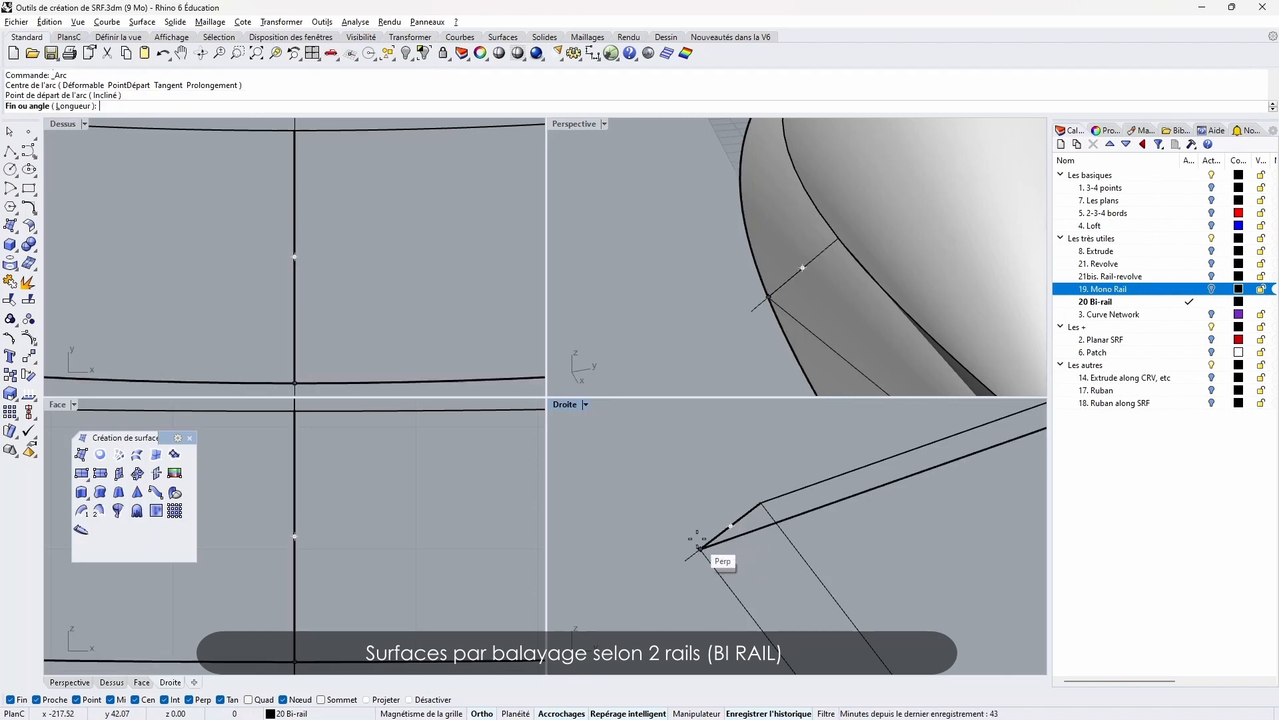
left_click(763, 502)
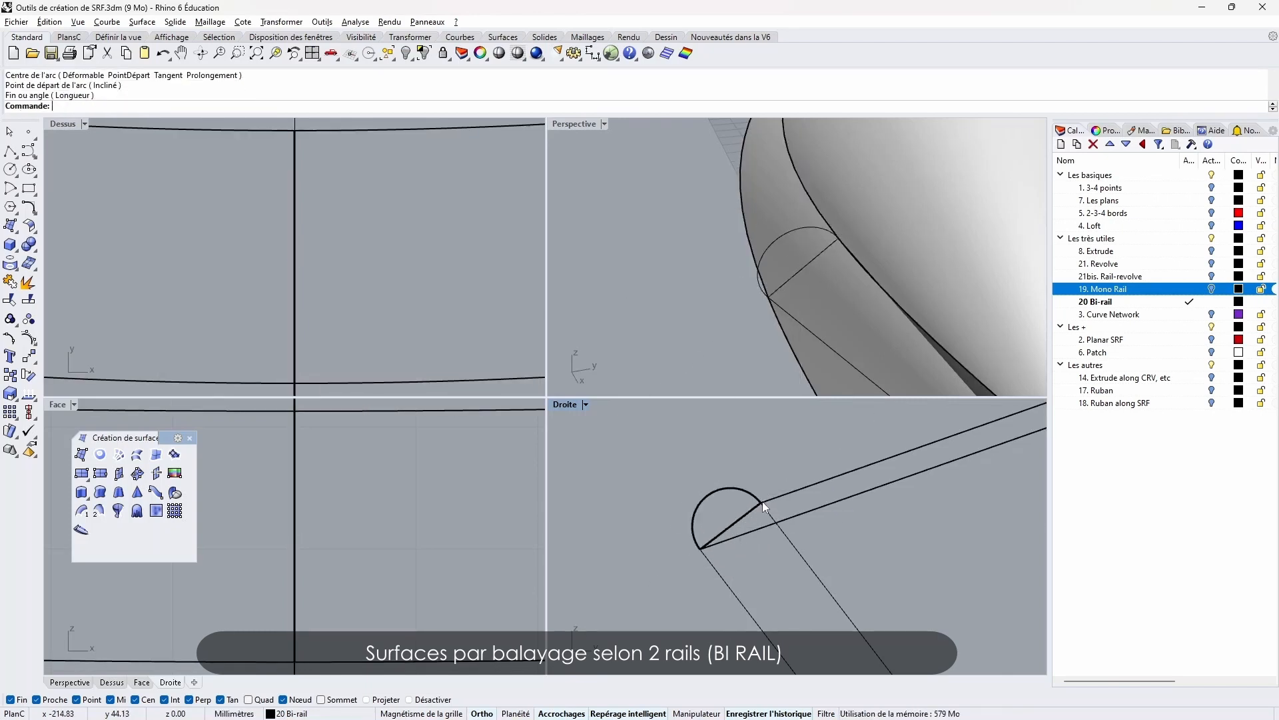
Create a two-rail sweep of the semicircular arc along the cup's outer and inner rim curves
left_click(729, 489)
right_click_drag(753, 226, 764, 276)
key("Escape")
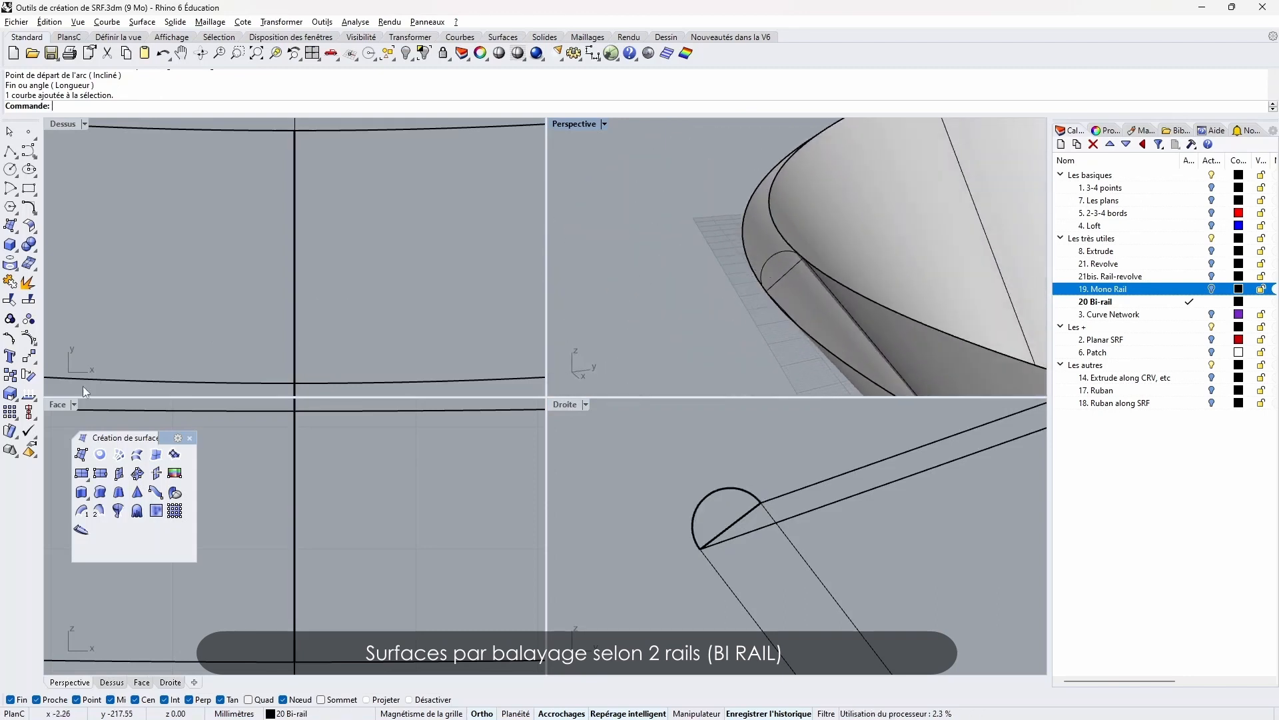
left_click(98, 510)
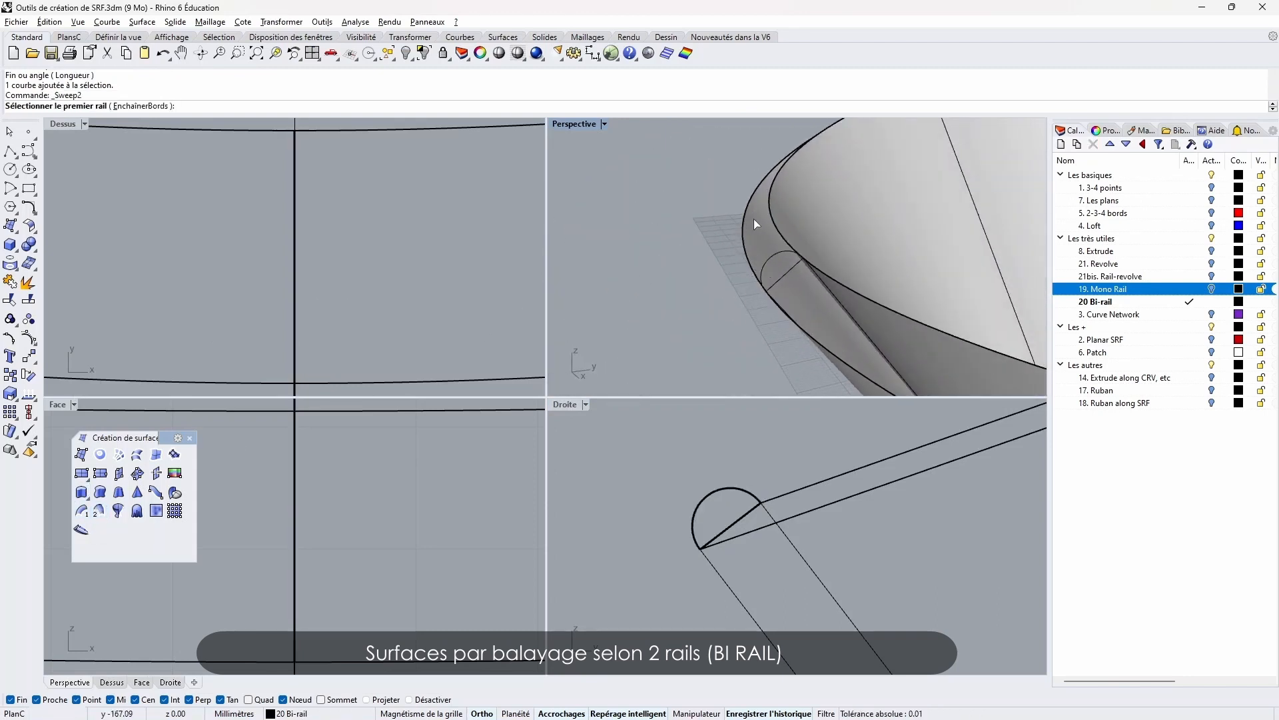
left_click(746, 252)
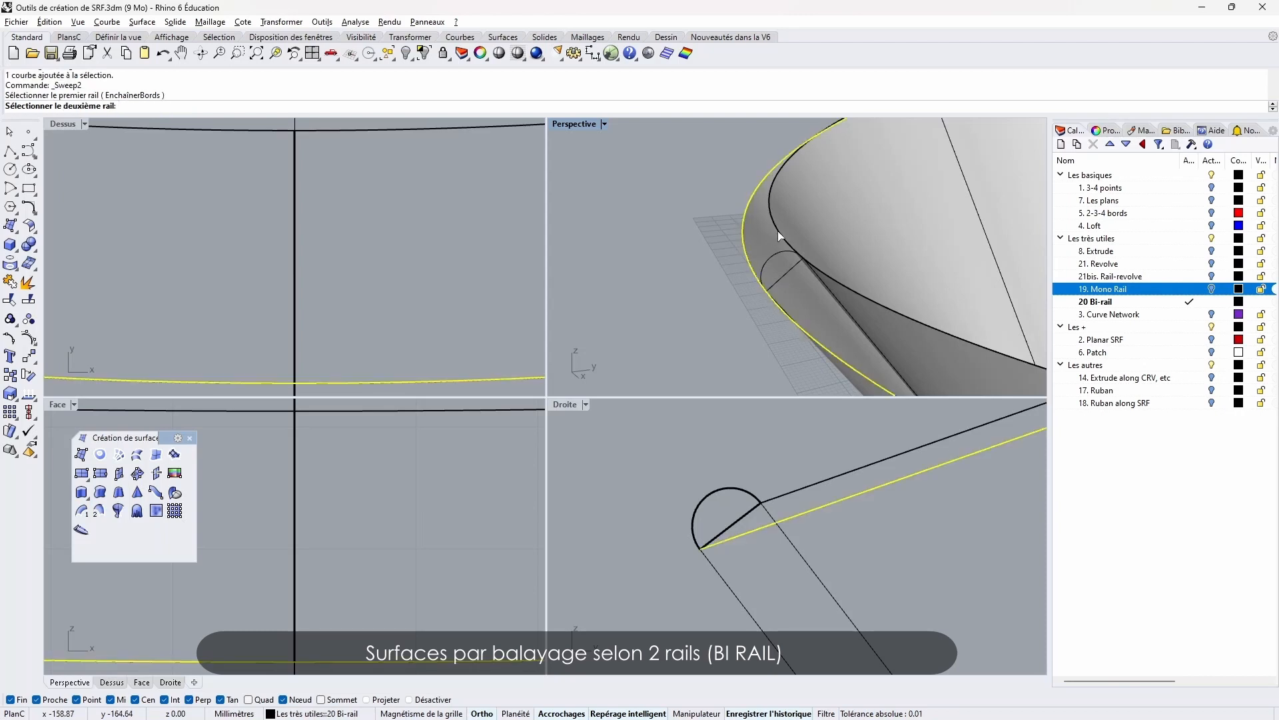
left_click(778, 232)
left_click(770, 257)
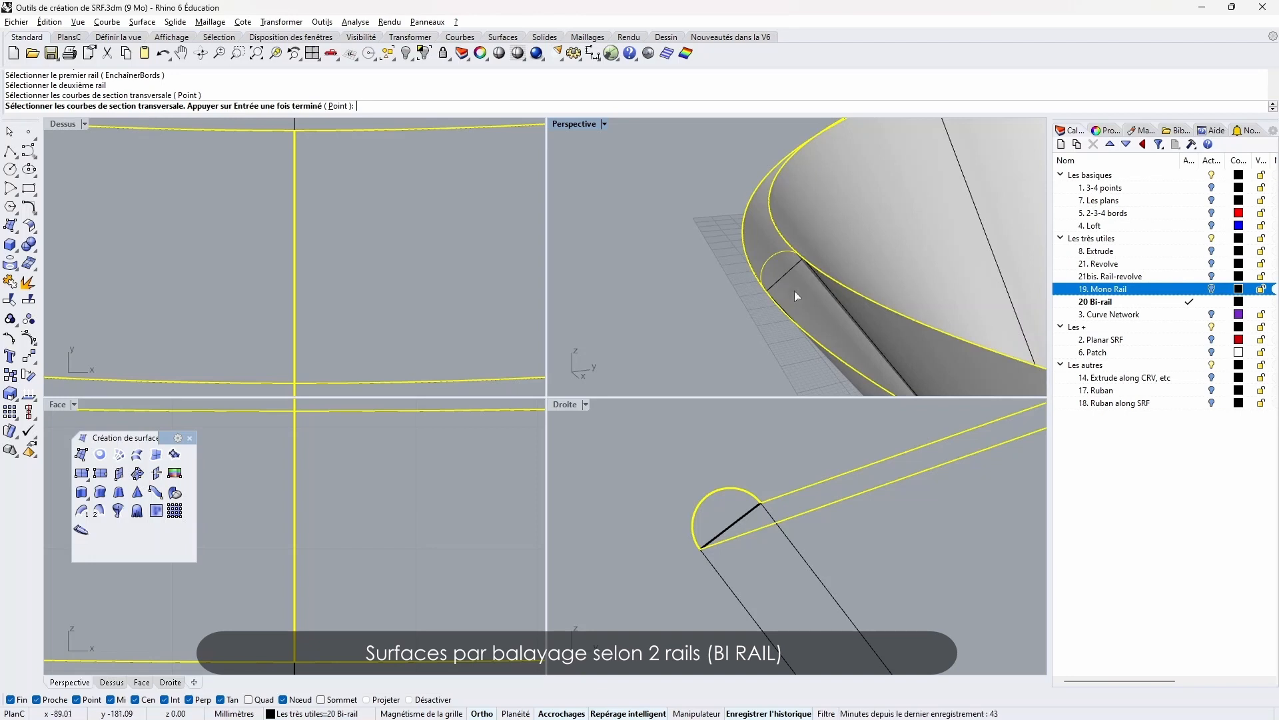
key("Return")
left_click(585, 481)
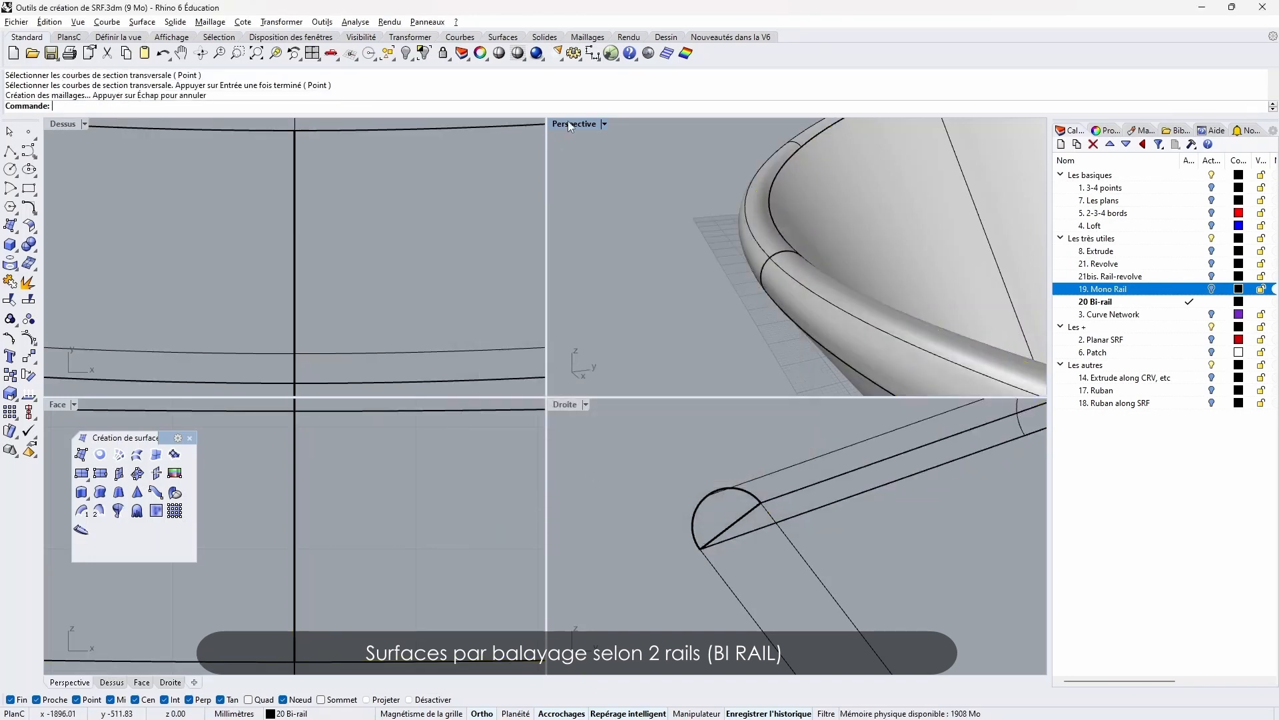
Mark the arc section on the cup's rounded rim in red with the annotation pencil and label it
double_click(575, 124)
right_click_drag(601, 299, 538, 378)
scroll(353, 431, "up", 4)
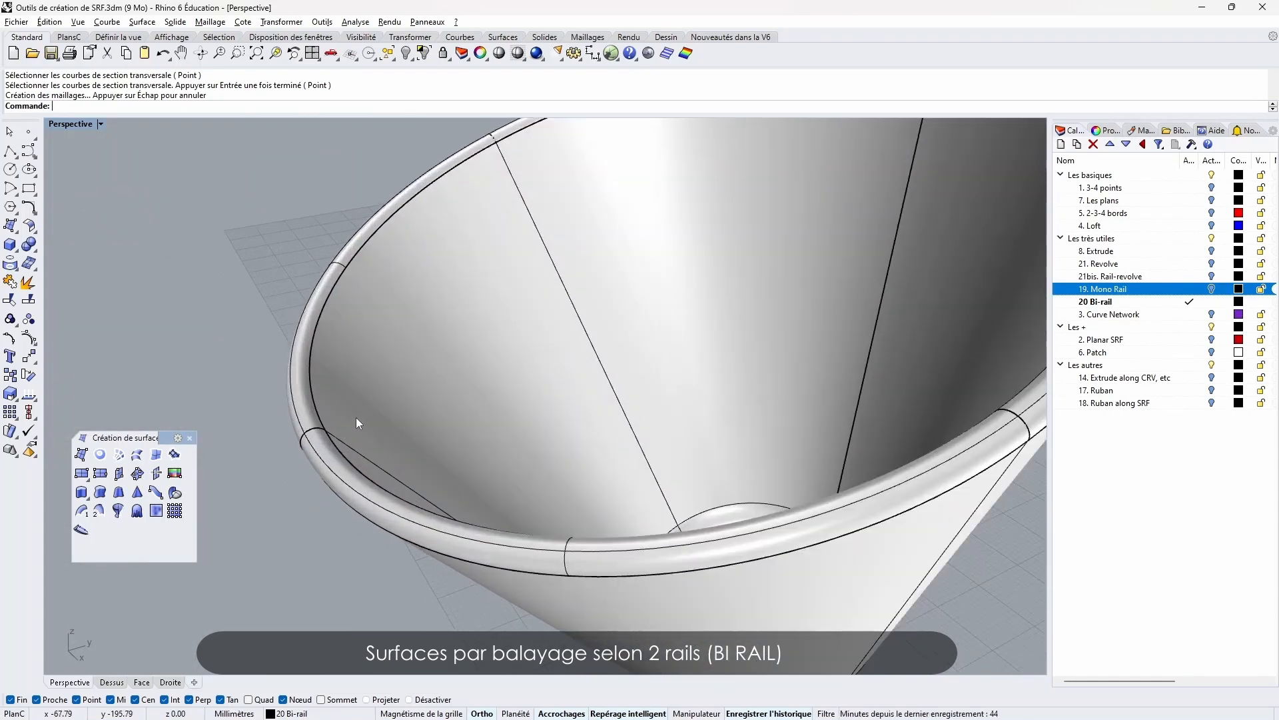
right_click_drag(409, 405, 469, 374, "shift")
scroll(465, 385, "up", 2)
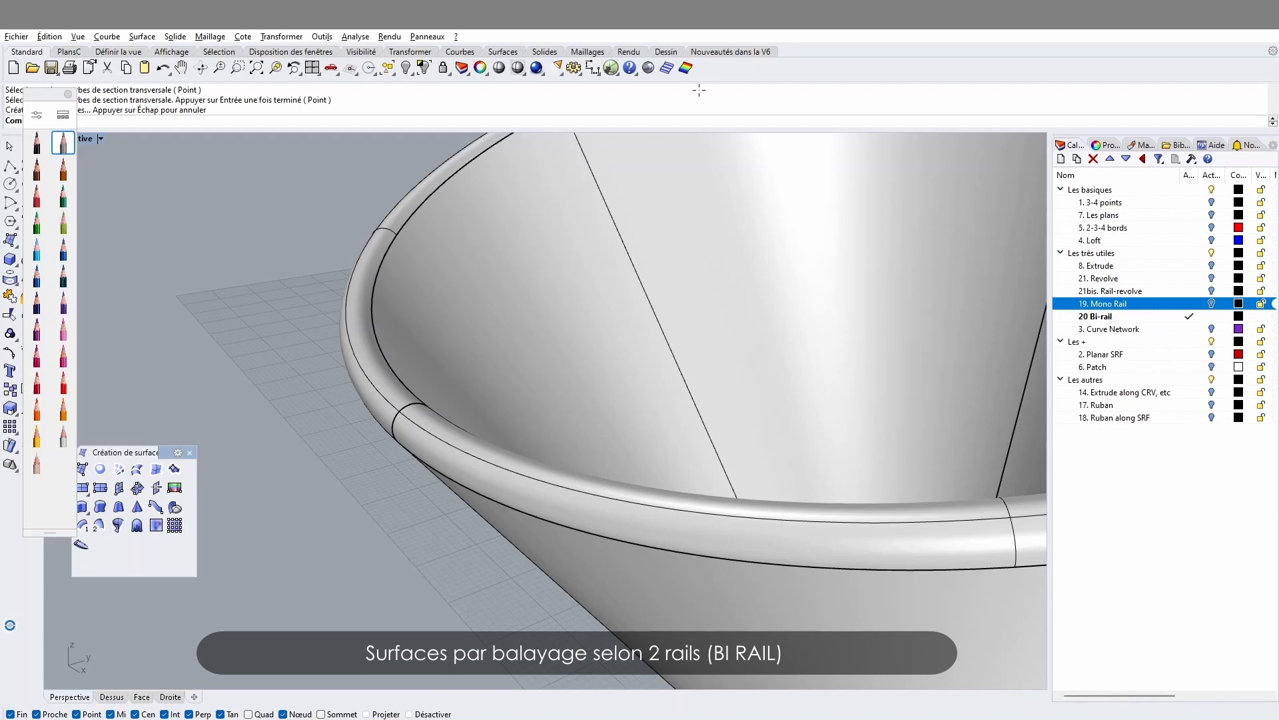
left_click(37, 195)
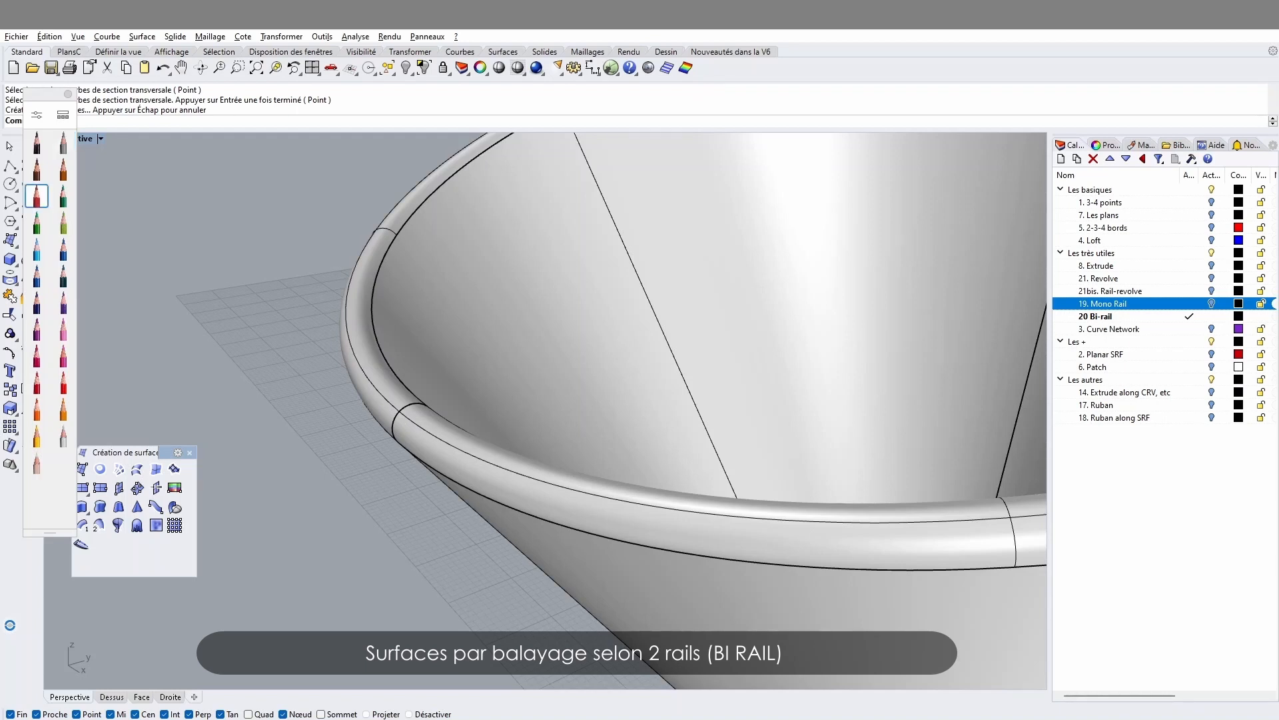
left_click_drag(392, 437, 431, 406)
left_click_drag(425, 422, 419, 435)
Trace both rim rails in light blue on either side of the section, with arrows pointing along them
left_click(37, 249)
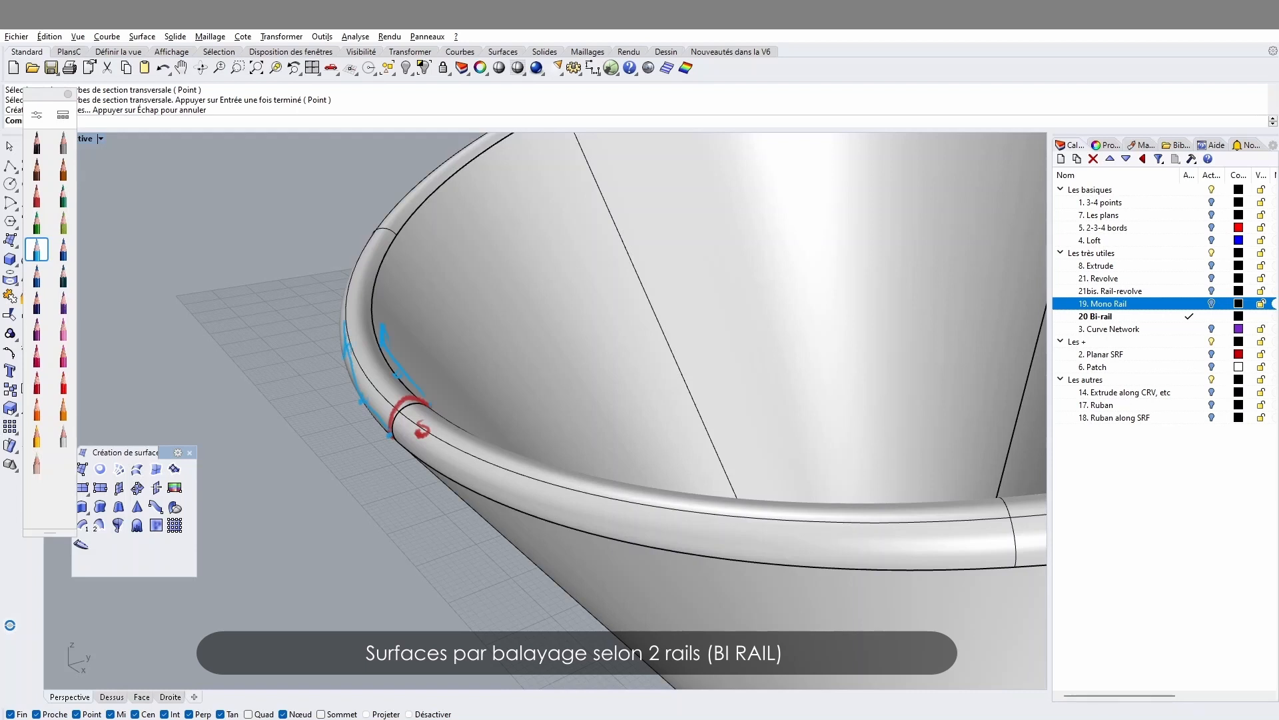
left_click_drag(341, 321, 442, 144)
left_click_drag(396, 260, 488, 174)
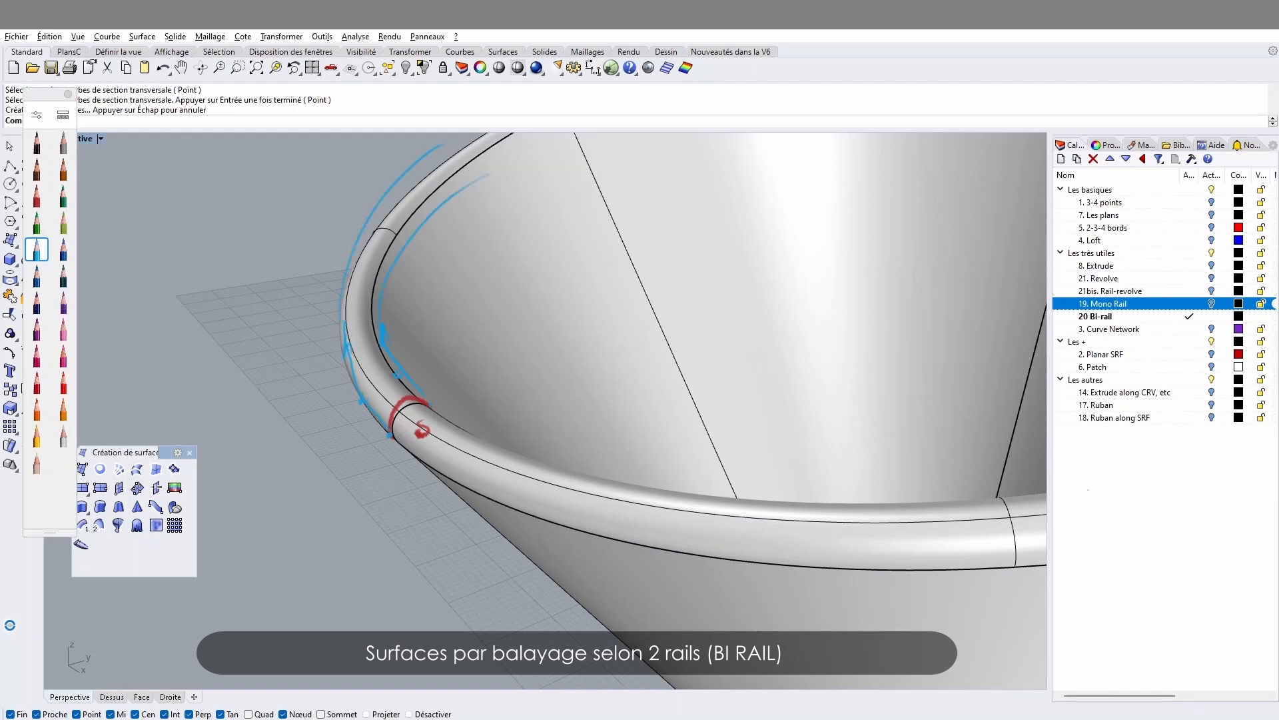
mouse_move(1095, 473)
left_mouse_down()
mouse_move(848, 502)
mouse_move(466, 418)
left_mouse_up()
left_click_drag(1098, 533, 454, 472)
left_click_drag(489, 417, 471, 425)
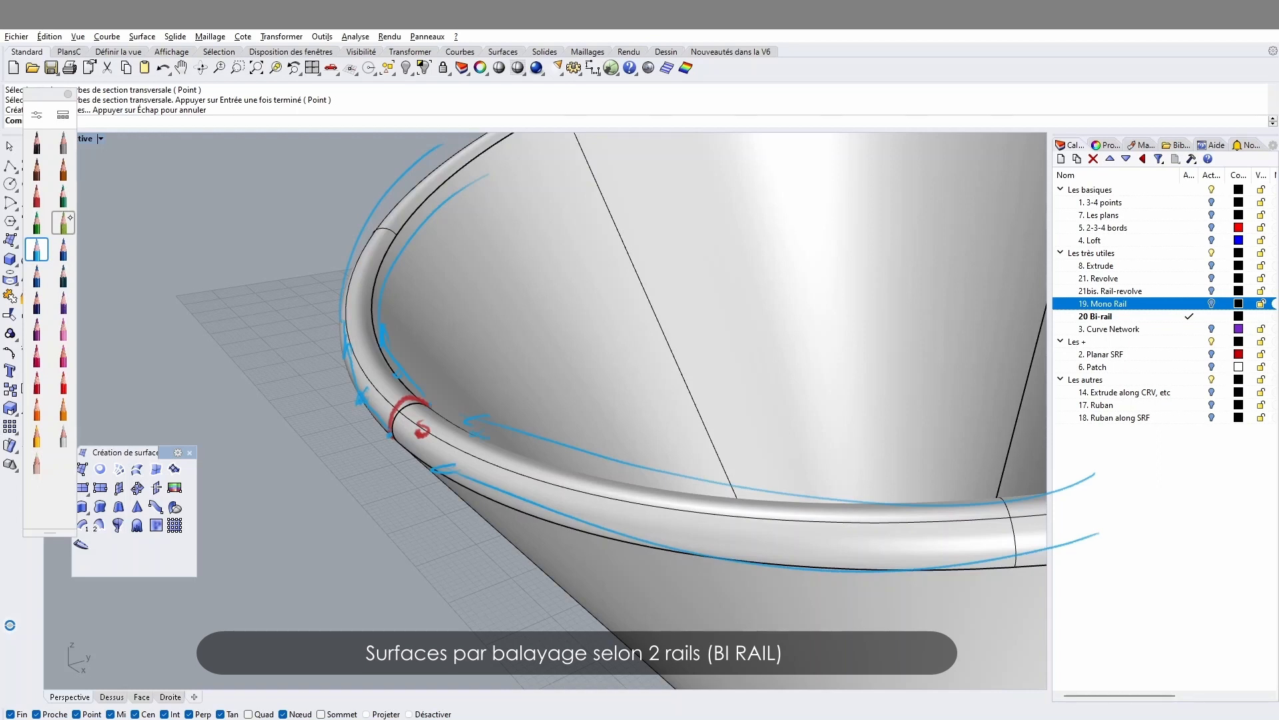
Add light green strokes from the section's ends, along the outer rail one way and the inner rail the other
left_click(64, 222)
left_click_drag(390, 436, 332, 325)
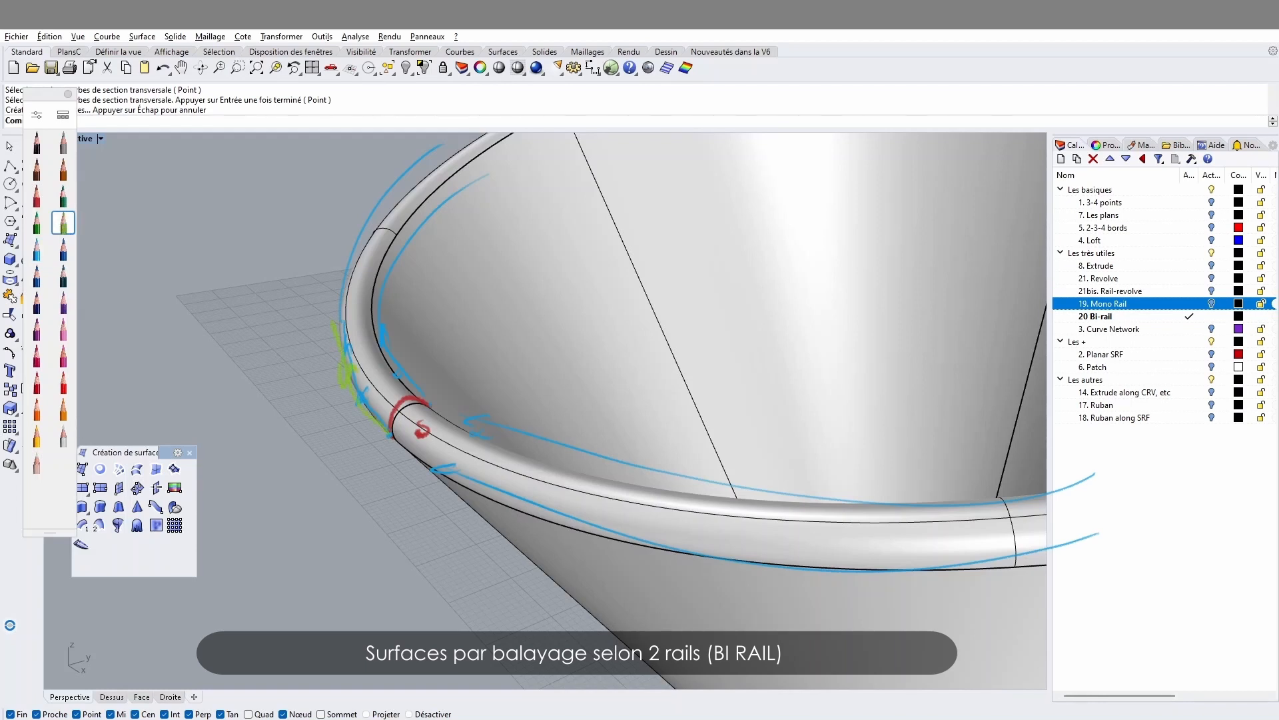
mouse_move(430, 408)
left_mouse_down()
mouse_move(537, 458)
mouse_move(516, 450)
left_mouse_up()
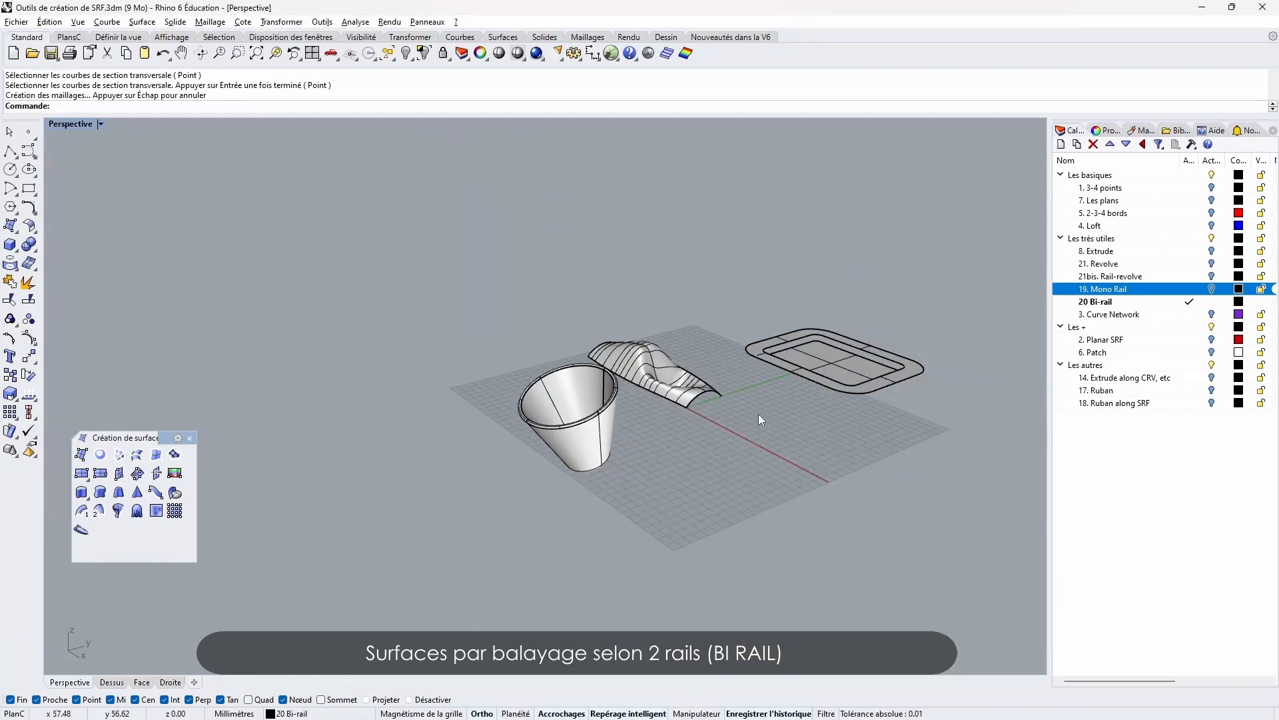
Examine the gap between the tray's rounded opening and its sunken bottom, including the slanted line connecting their outlines
mouse_move(758, 414)
right_mouse_down()
mouse_move(661, 465)
mouse_move(594, 467)
right_mouse_up()
scroll(724, 444, "up", 6)
right_click_drag(753, 434, 591, 471)
scroll(484, 402, "up", 4)
right_click_drag(484, 401, 451, 394)
scroll(479, 374, "up", 4)
right_click_drag(615, 392, 362, 322)
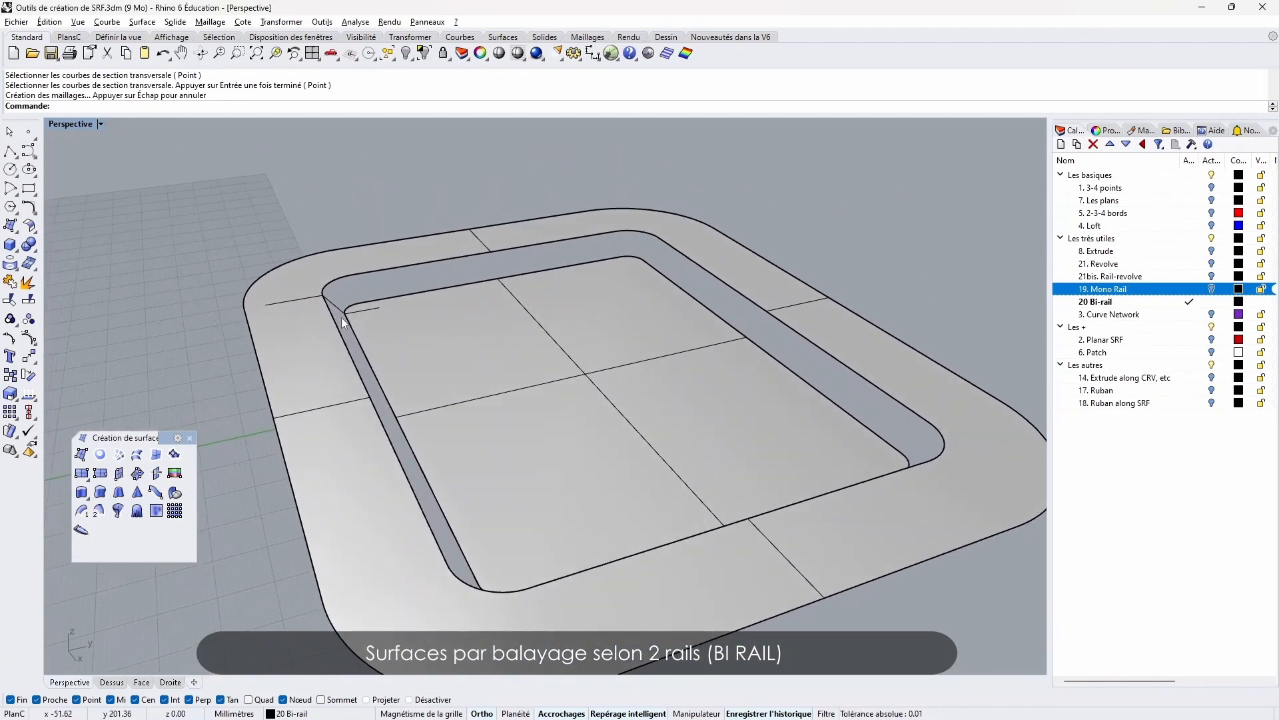
scroll(310, 298, "up", 2)
left_click(328, 301)
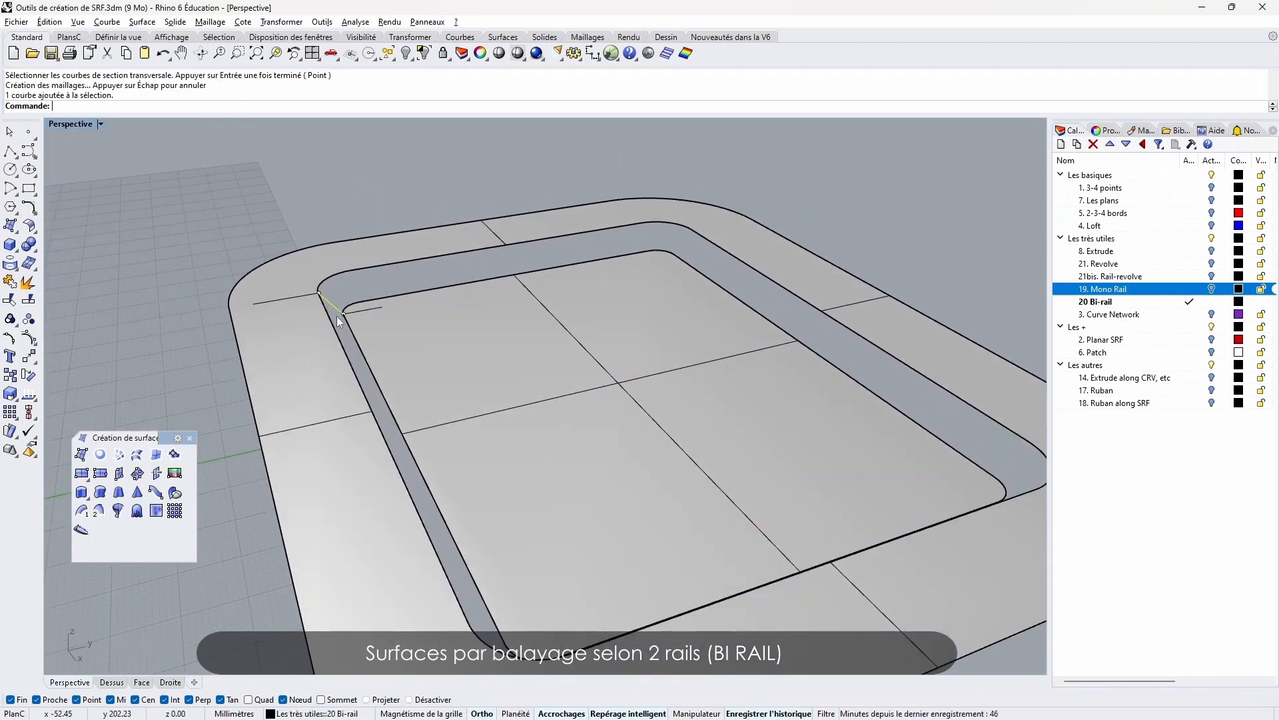
Create a closed two-rail sweep of the slanted line along the tray's opening outline and the bottom panel's outline
left_click(99, 510)
left_click(338, 273)
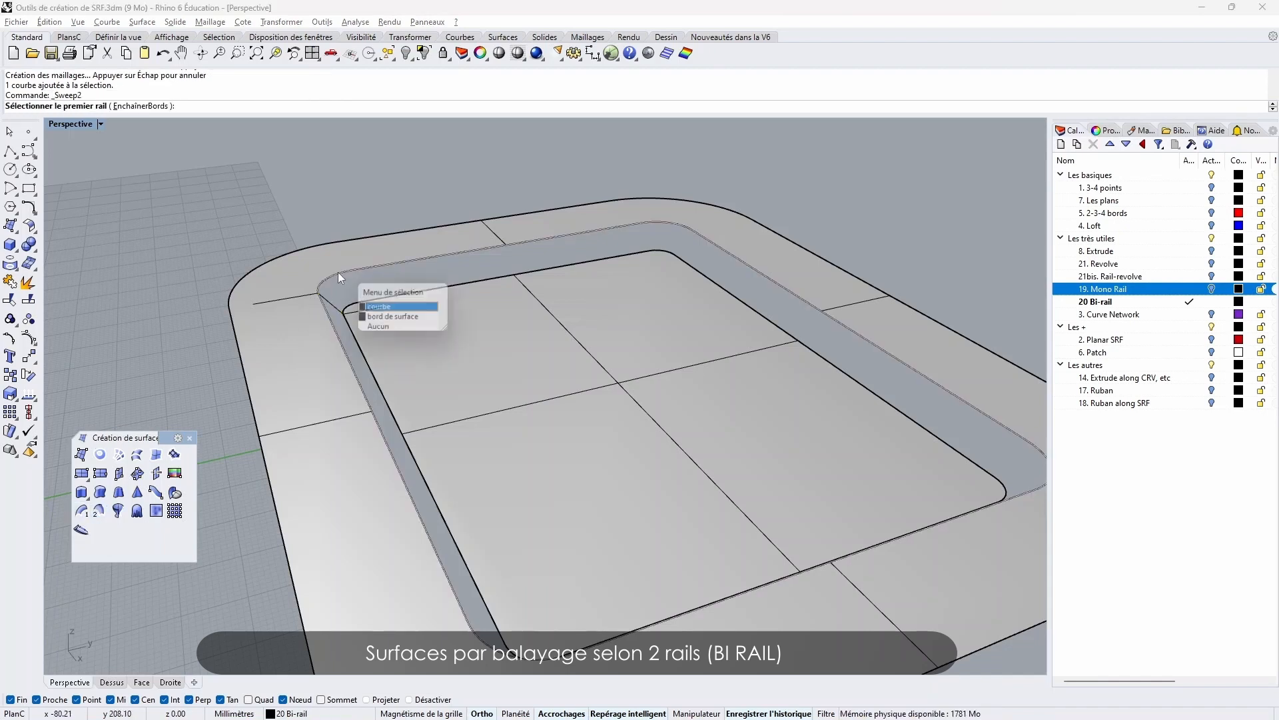
left_click(388, 323)
left_click(354, 304)
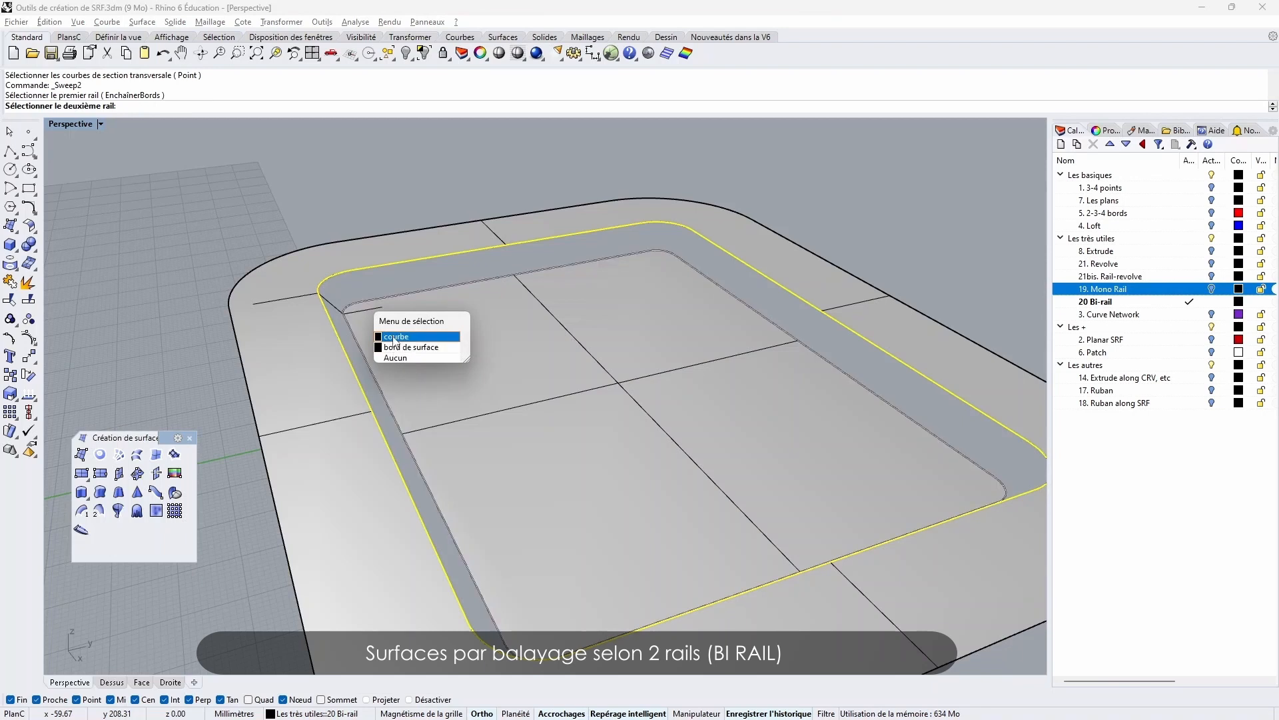
left_click(386, 338)
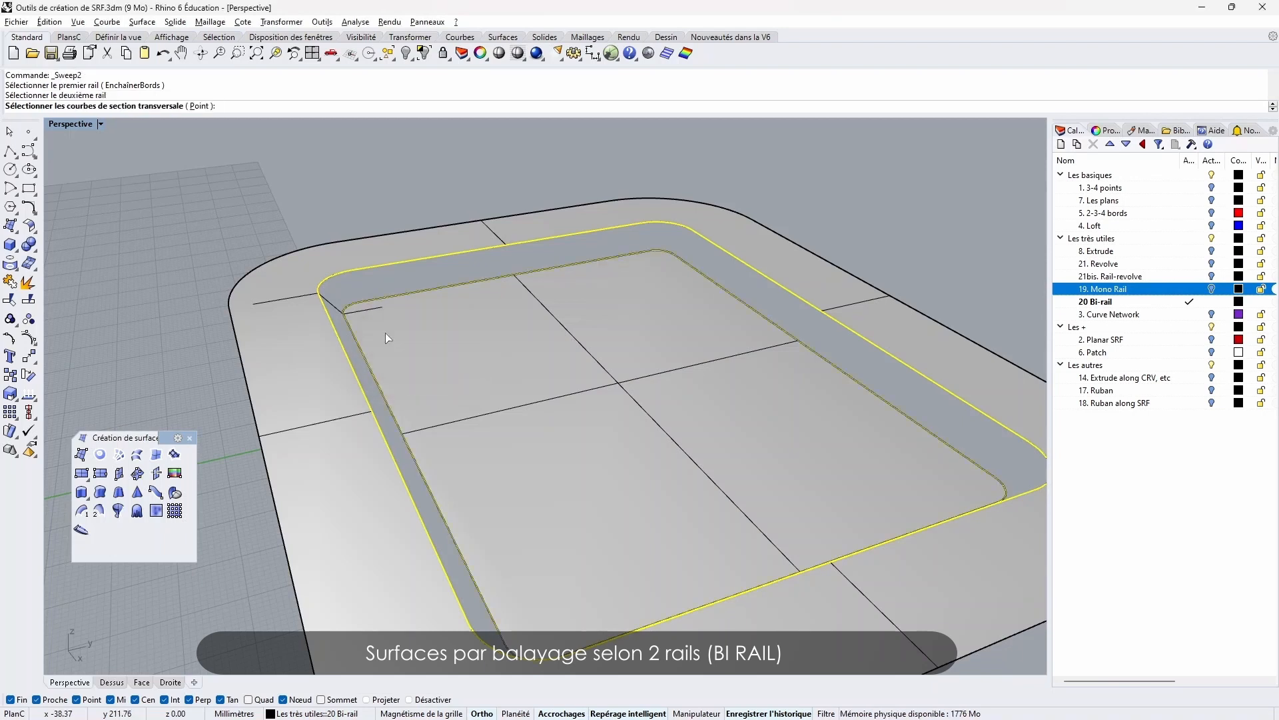
left_click(338, 310)
right_click(338, 311)
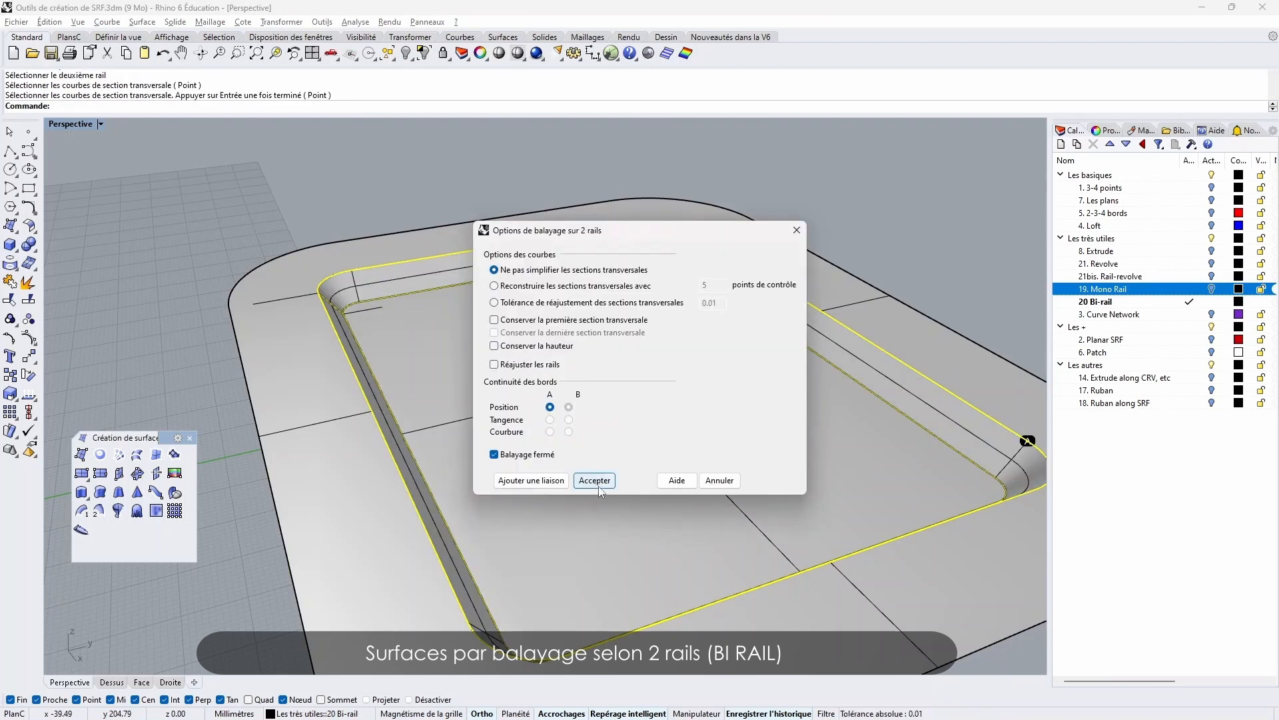
left_click(595, 481)
Examine the tray's swept side wall and its rounded corners from several angles
right_click_drag(615, 424, 400, 296)
scroll(576, 326, "down", 2)
scroll(576, 325, "down", 3)
left_click(381, 296)
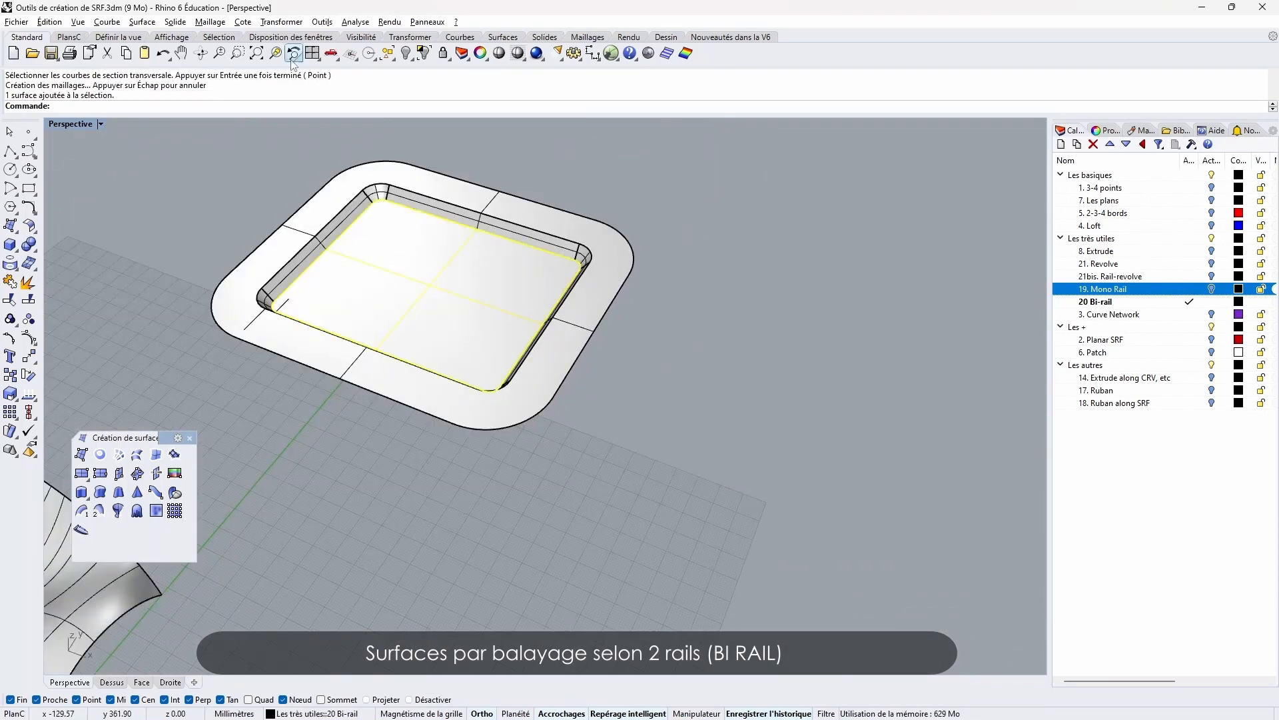
left_click(276, 52)
right_click_drag(498, 405, 373, 304)
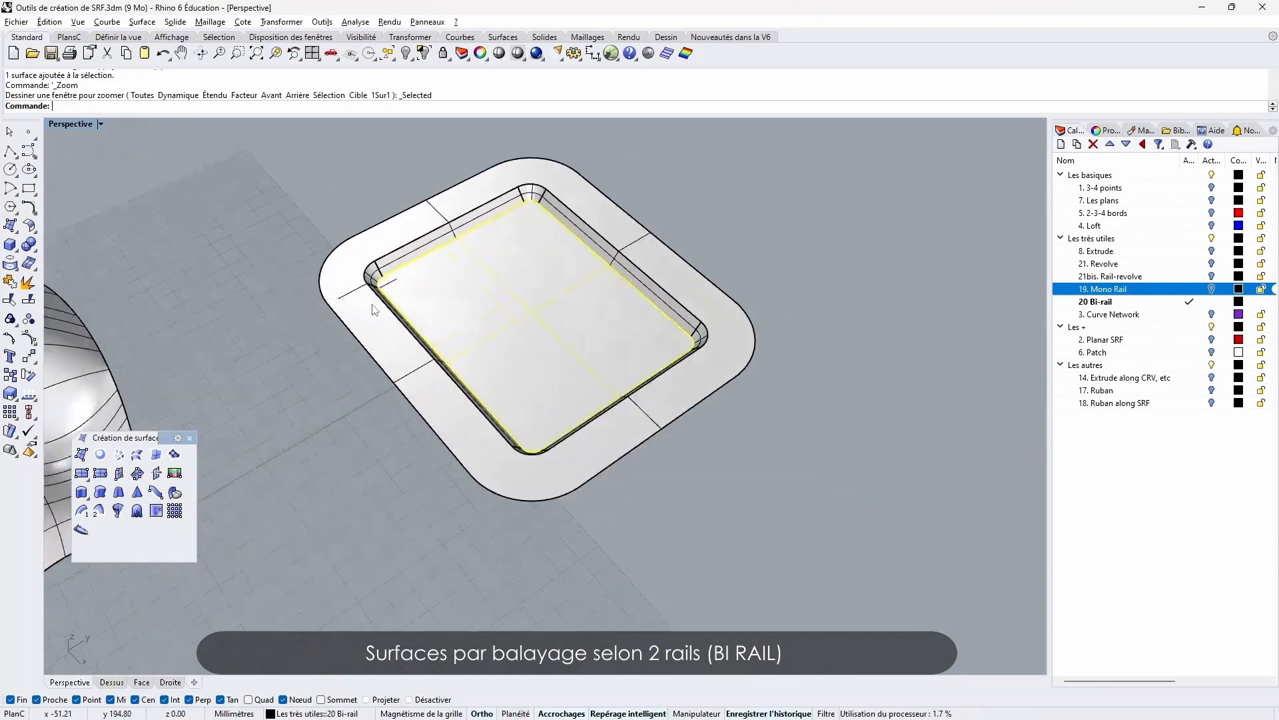
scroll(377, 299, "up", 10)
scroll(458, 294, "down", 8)
right_click_drag(529, 329, 547, 302)
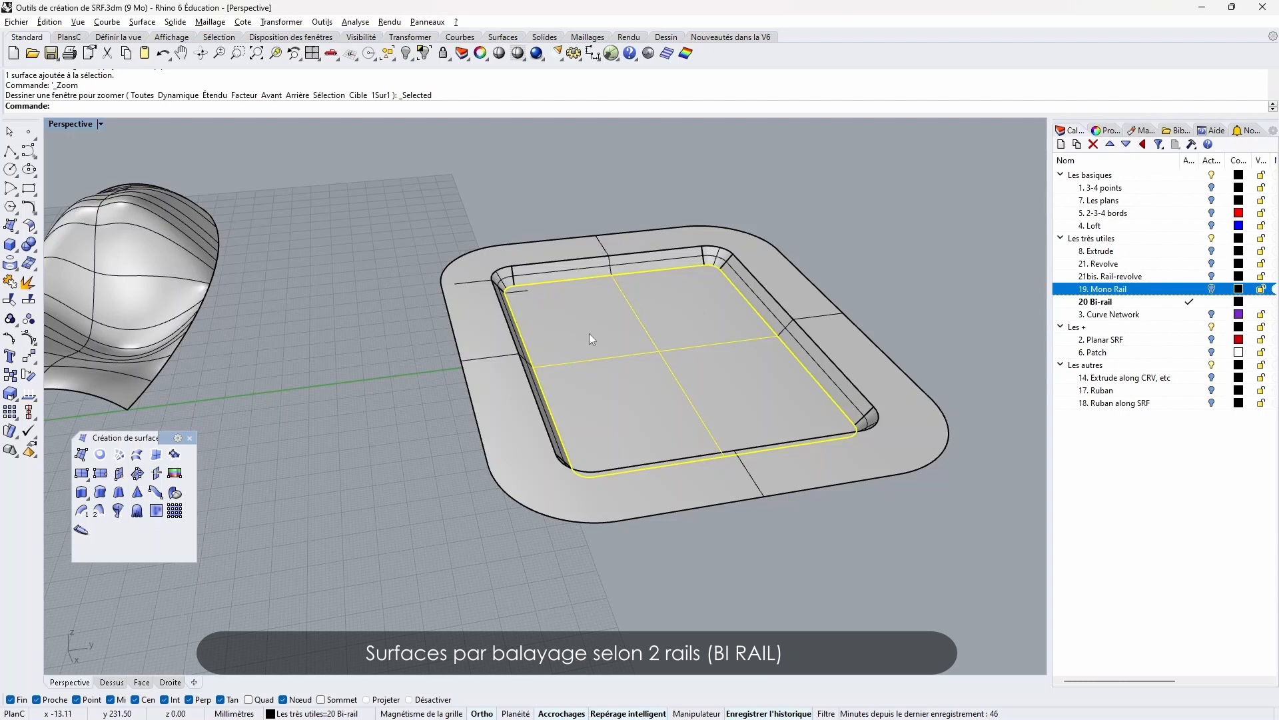
right_click_drag(589, 334, 557, 329)
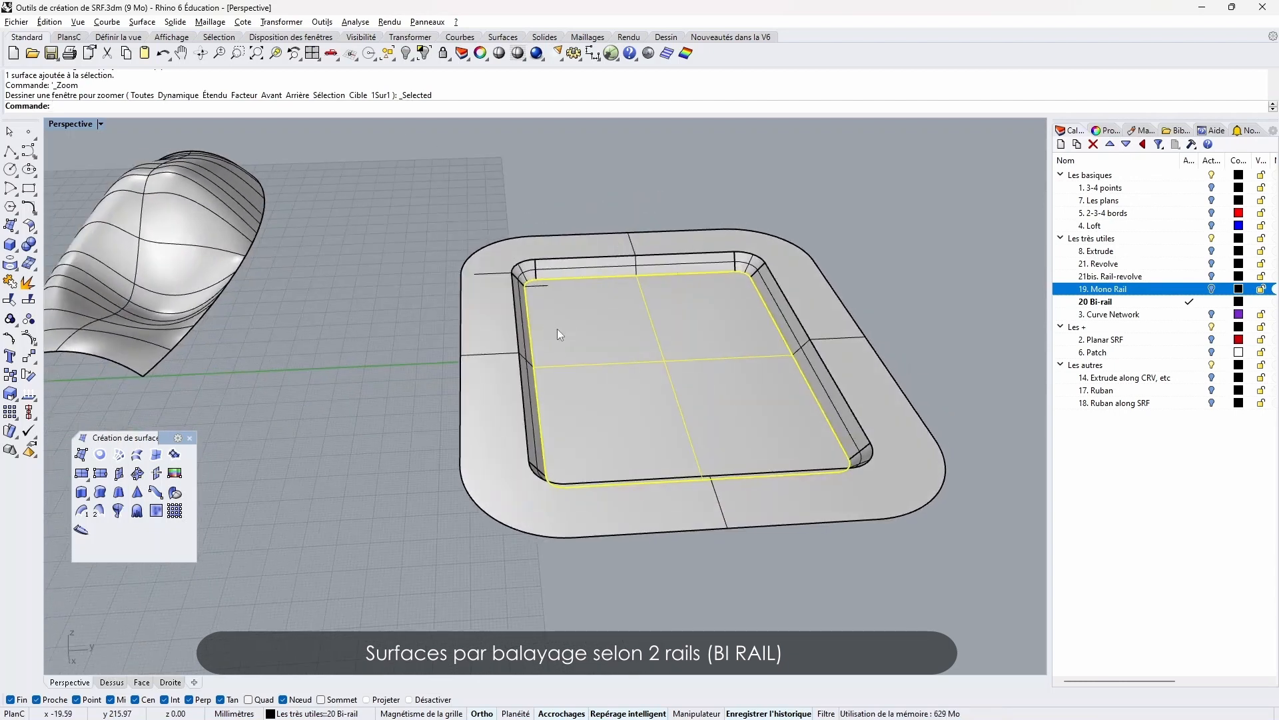
Delete the swept side wall between the tray's opening and its bottom panel
scroll(526, 277, "up", 5)
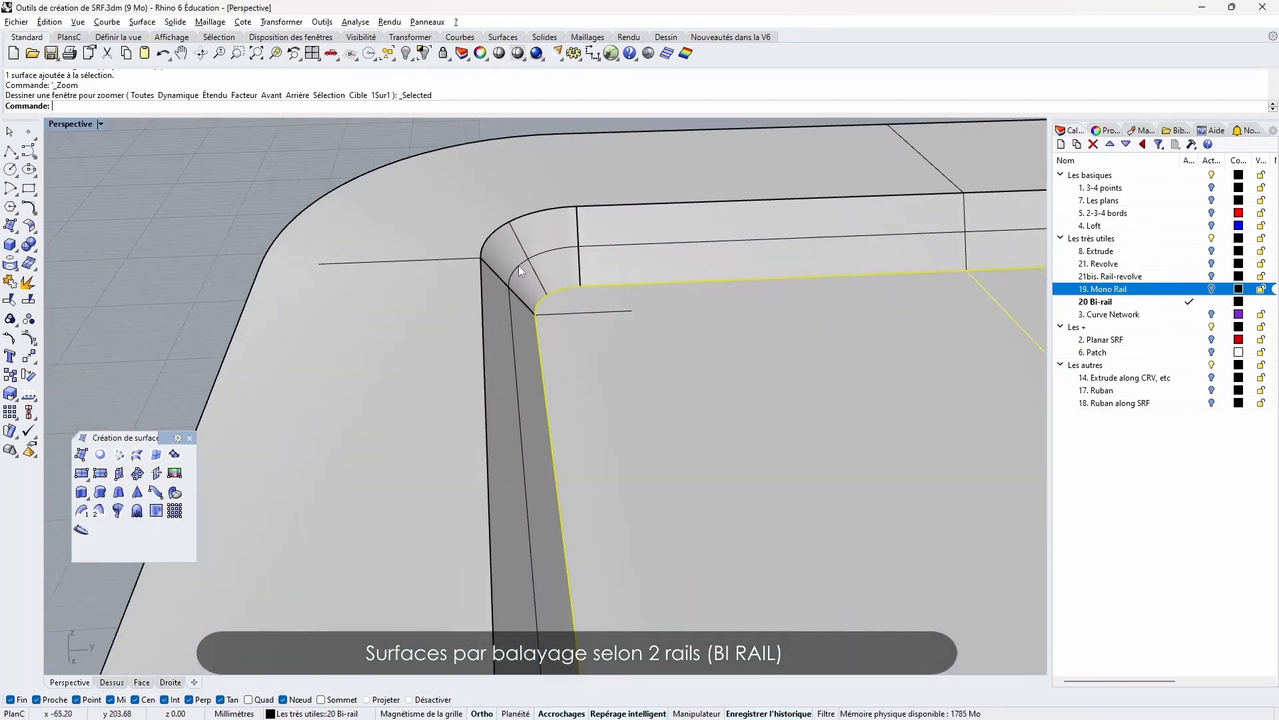
left_click(520, 267)
key("Delete")
Create an adjustable blend curve between the two straight lines meeting the tray's opening and its bottom panel at the rounded corner
left_click(511, 294)
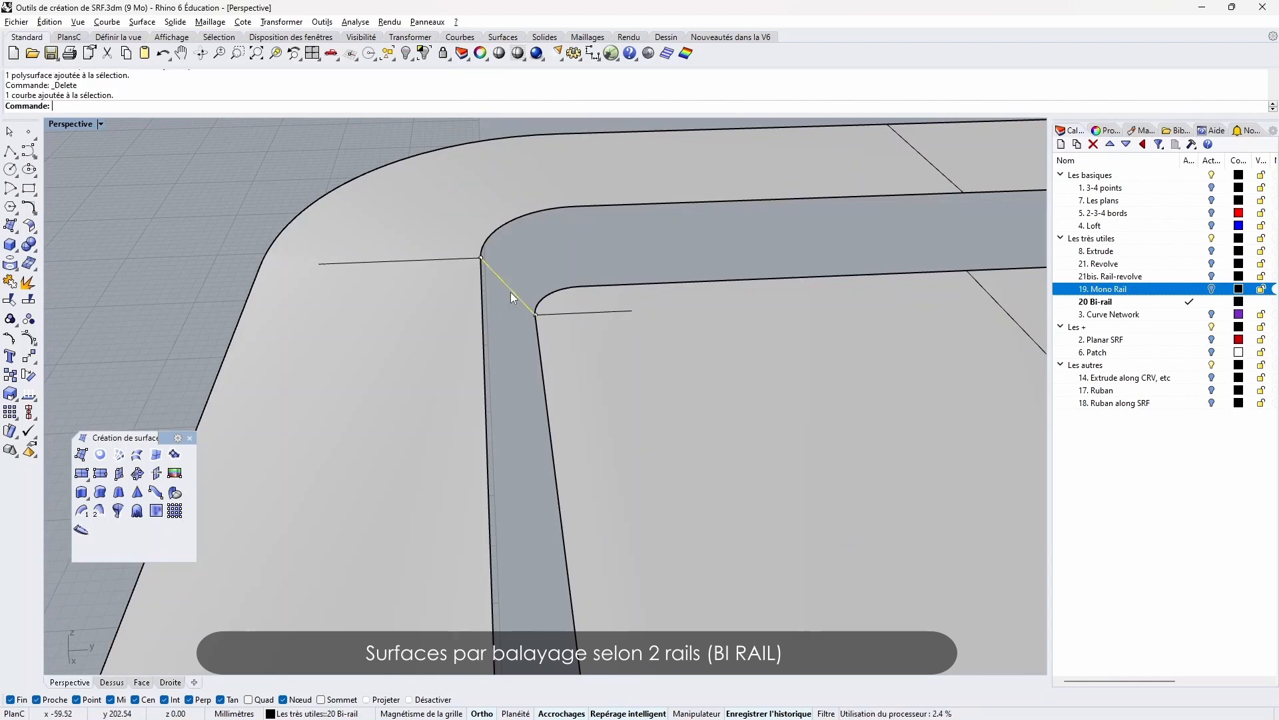
double_click(72, 124)
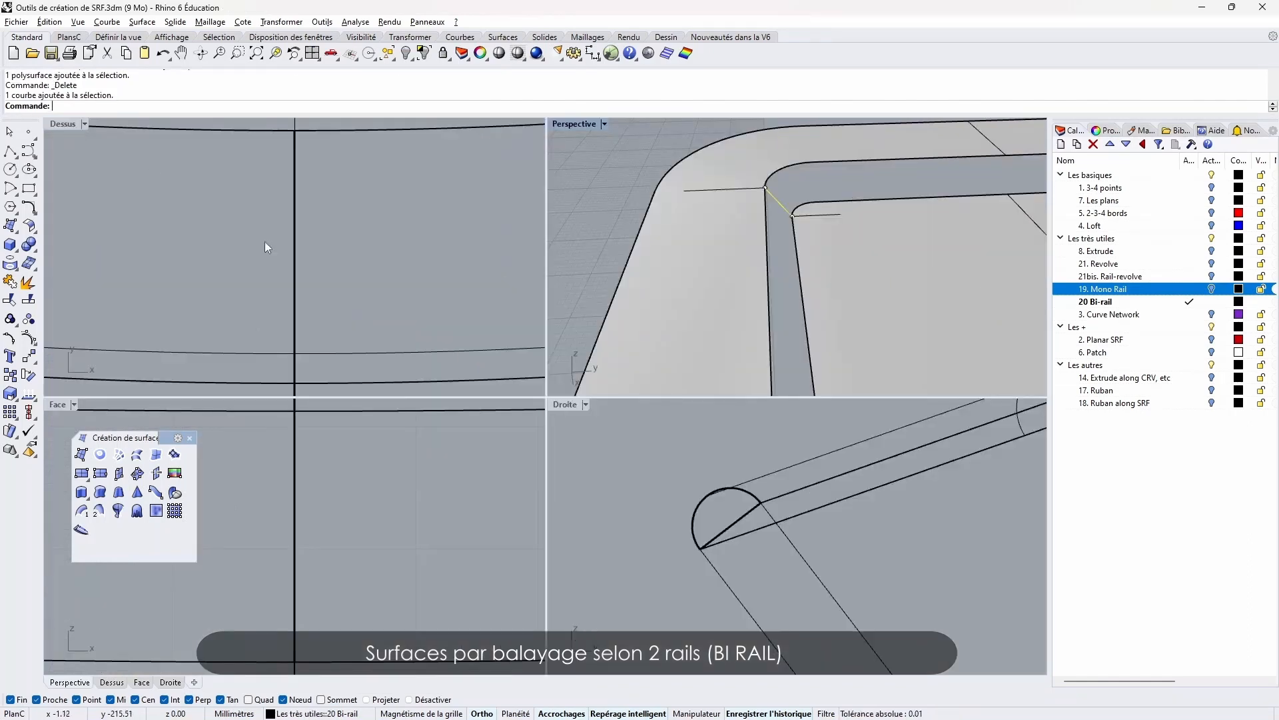
right_click(276, 54)
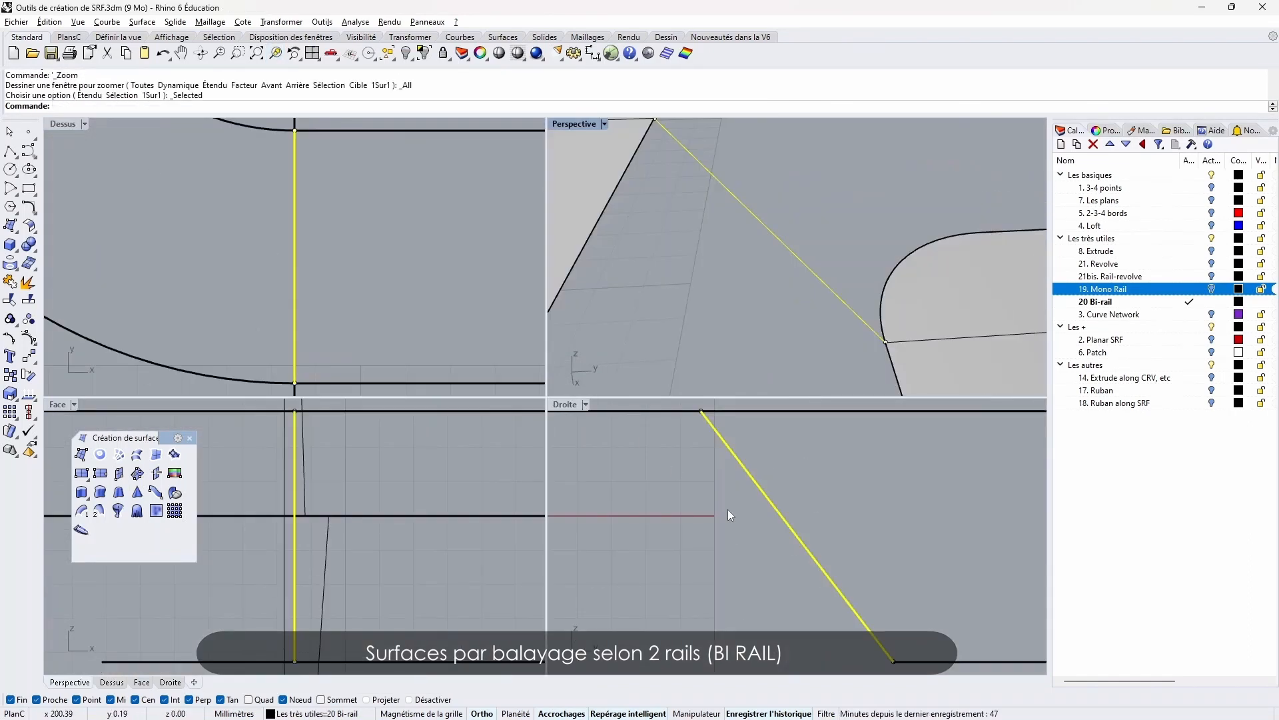
scroll(729, 509, "down", 4)
scroll(721, 303, "down", 4)
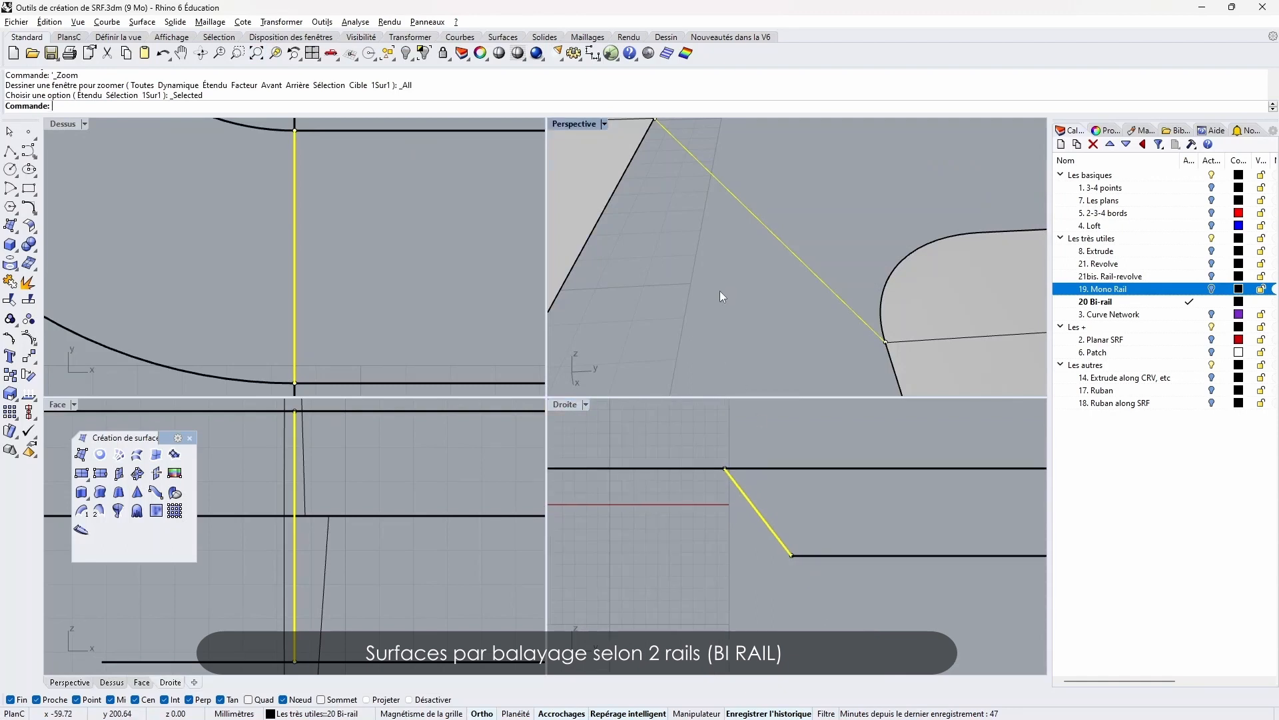
key("Escape")
left_click(30, 207)
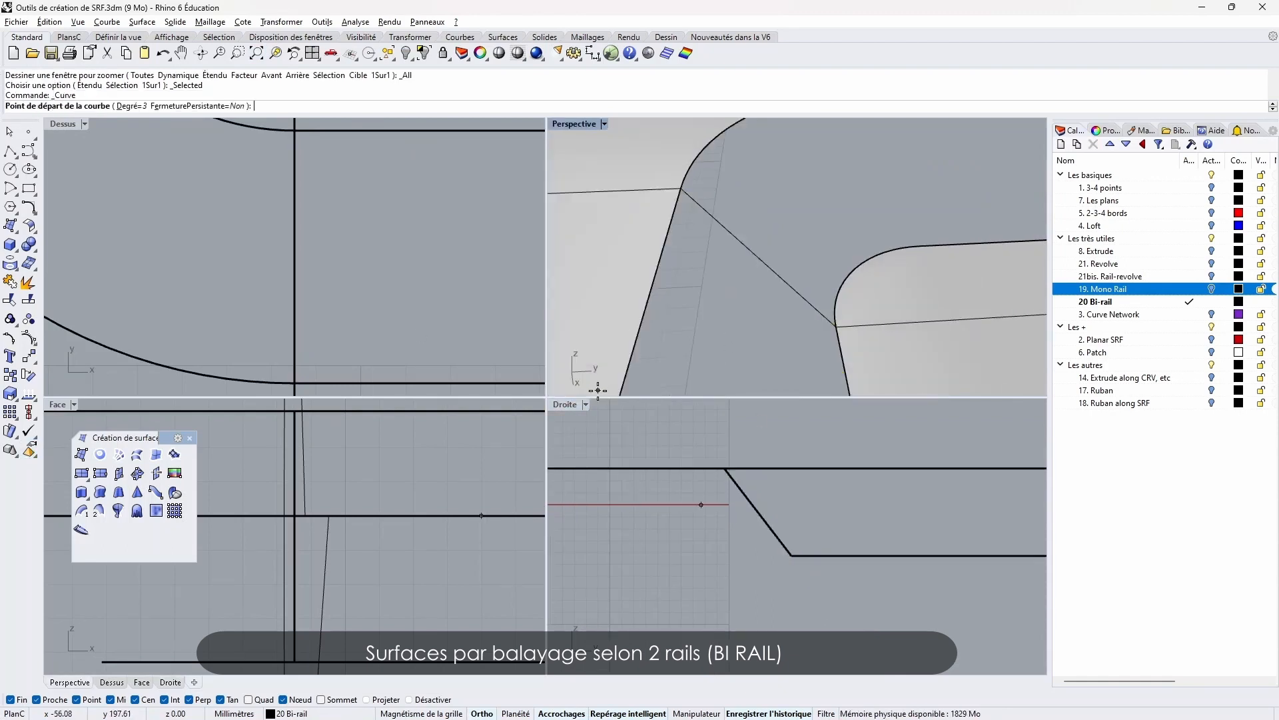
left_click(33, 212)
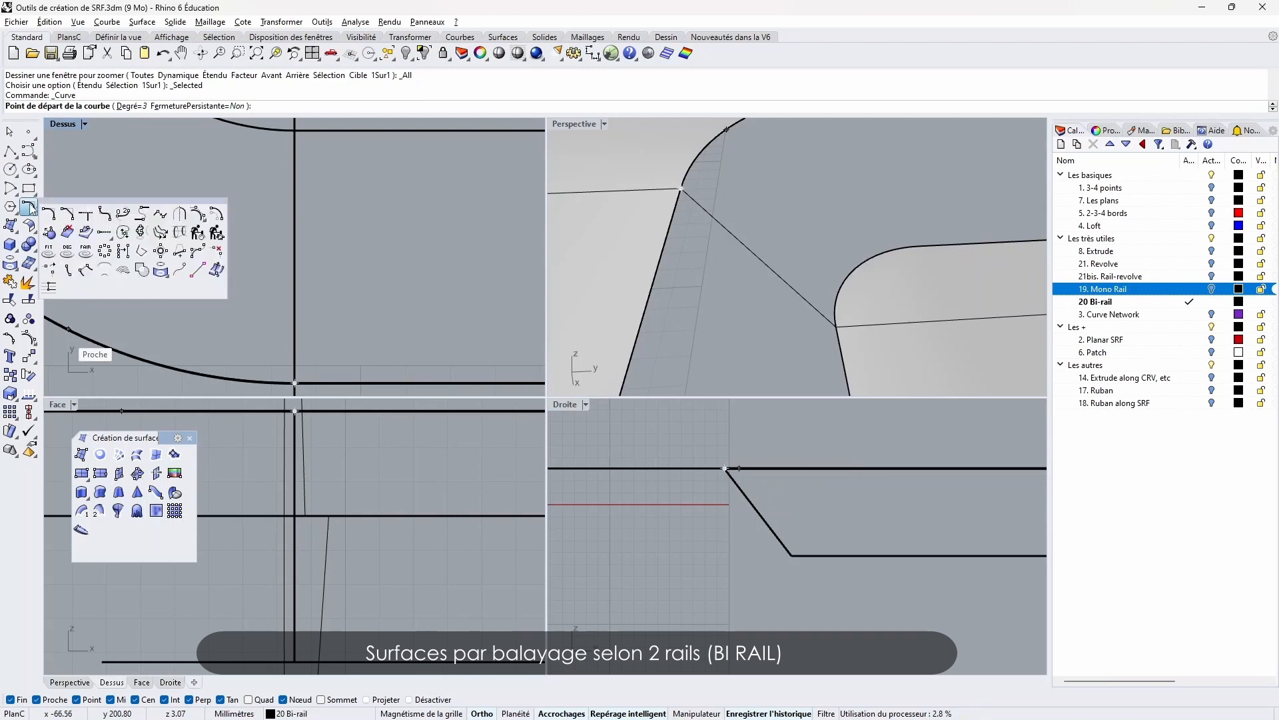
left_click(123, 213)
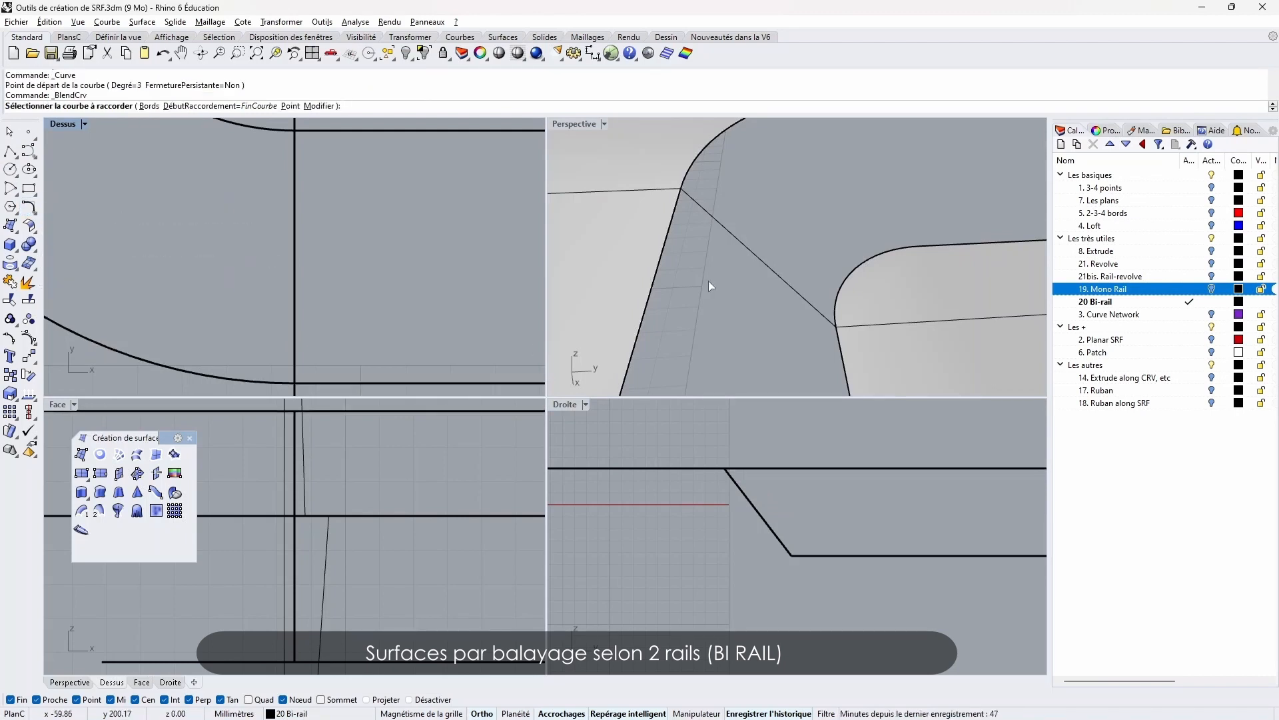
left_click(670, 190)
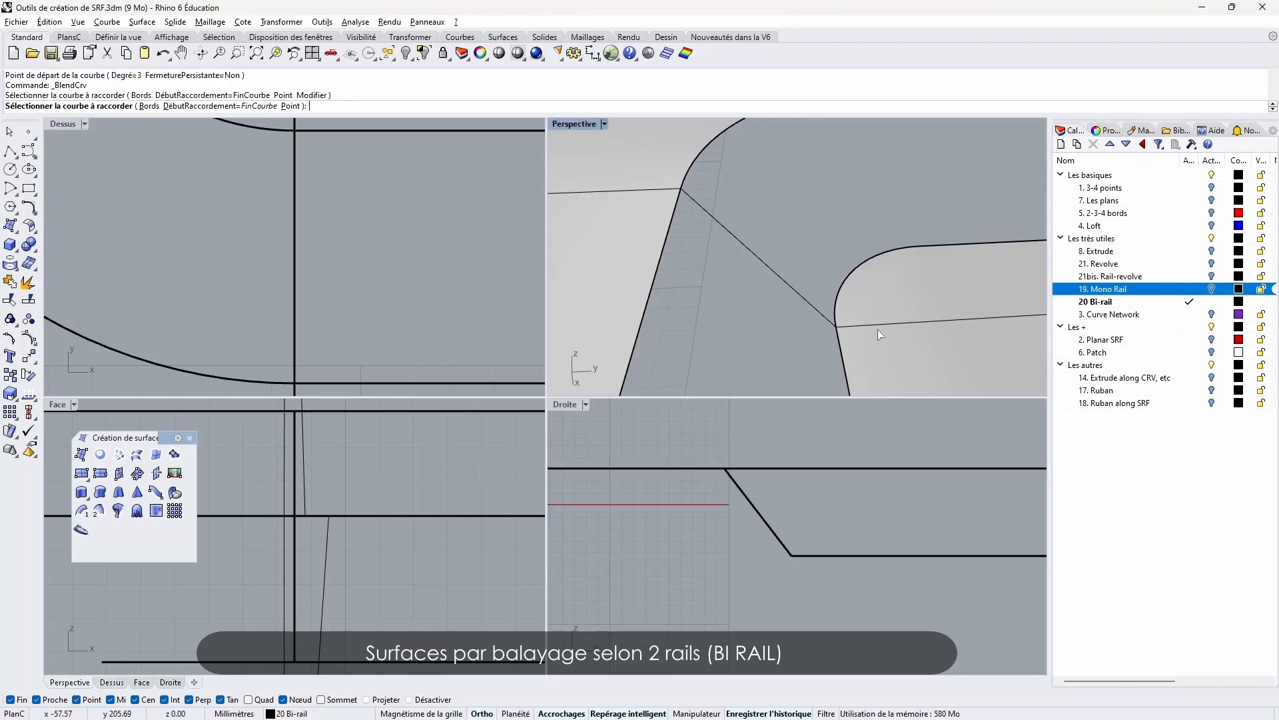
left_click(863, 324)
left_click_drag(633, 253, 451, 250)
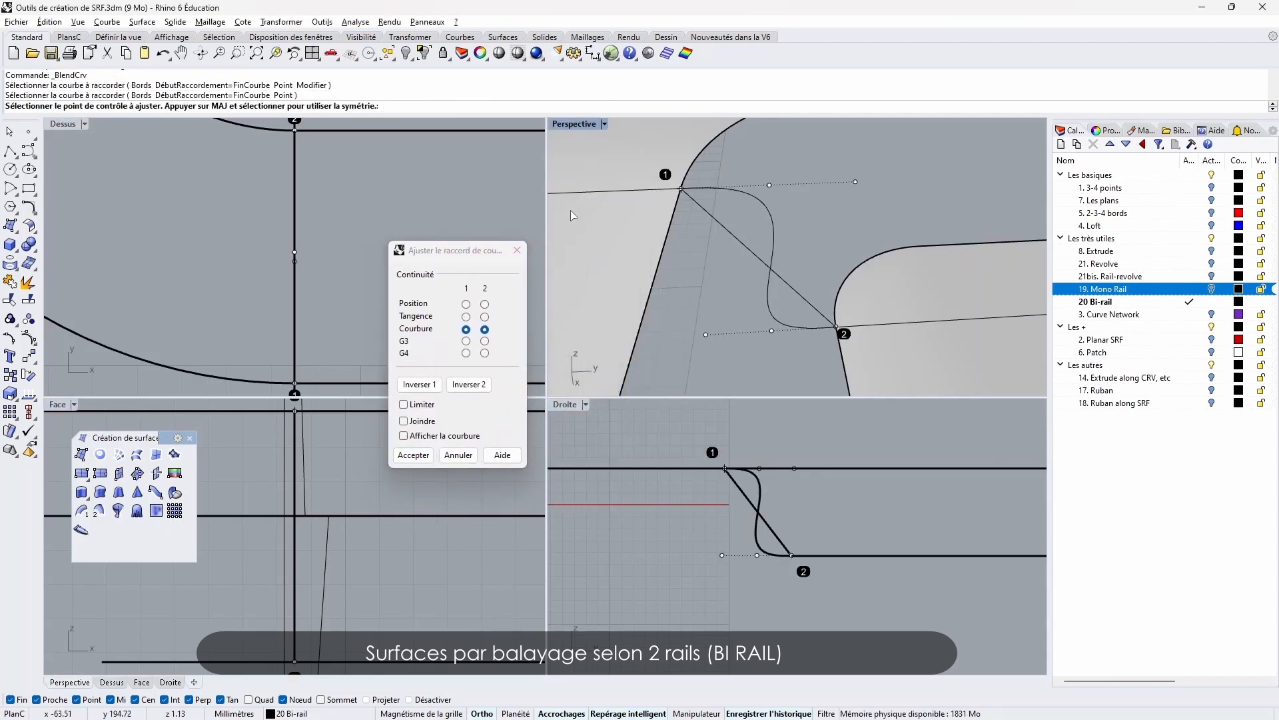
Reshape the blend curve into a smooth S-profile with its end handles, keeping curvature continuity at both ends, and accept it
left_click(855, 182)
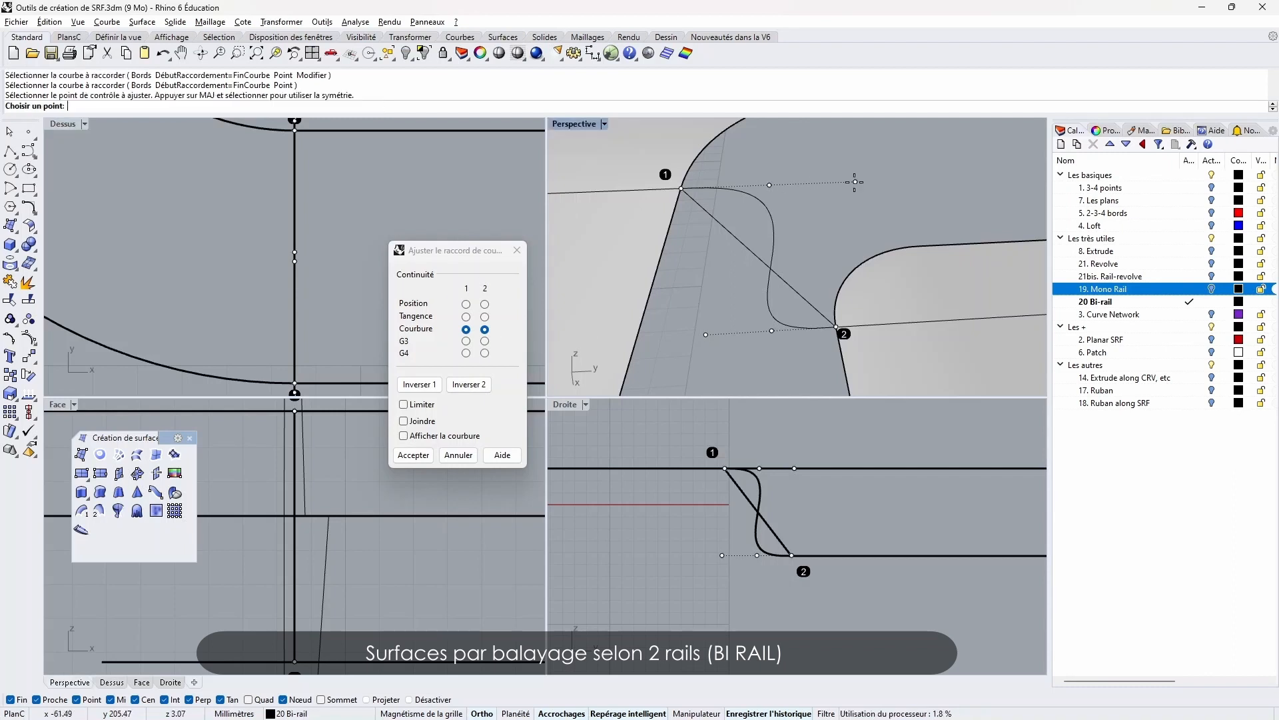
left_click(723, 322)
left_click(706, 336)
left_click(799, 338)
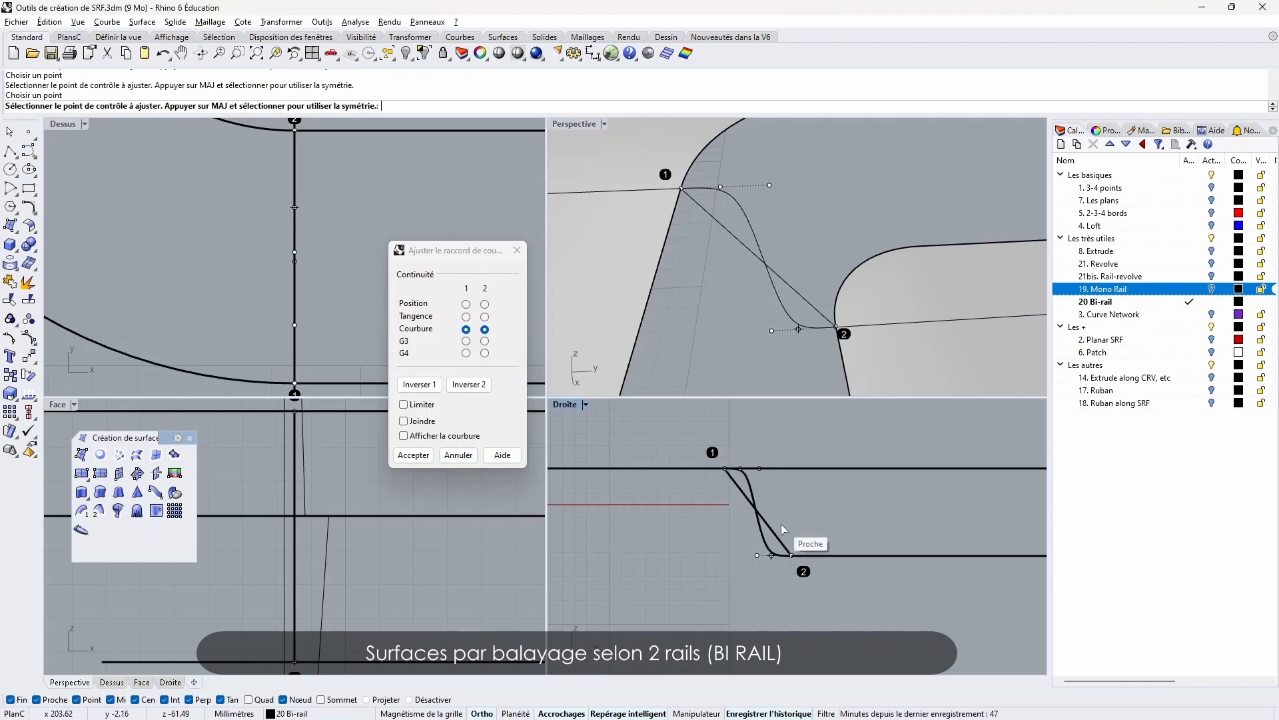
left_click(769, 186)
left_click(724, 321)
left_click(772, 331)
left_click(786, 360)
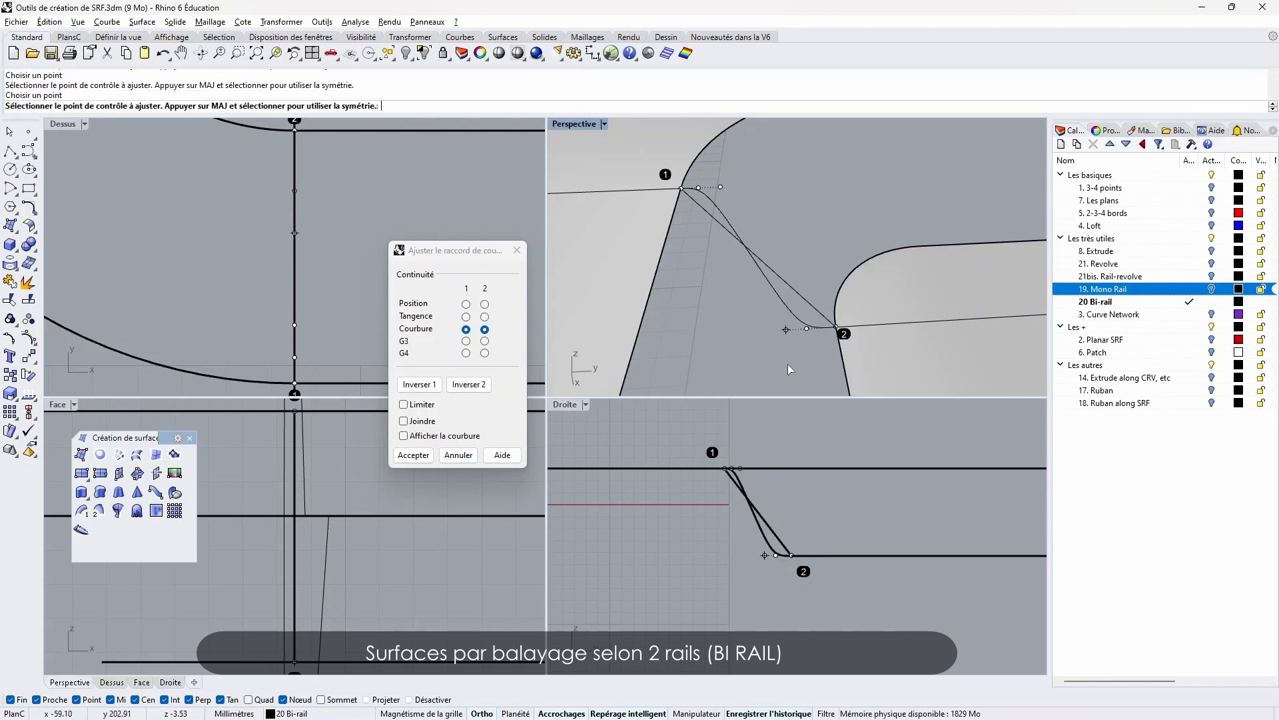
left_click(720, 186)
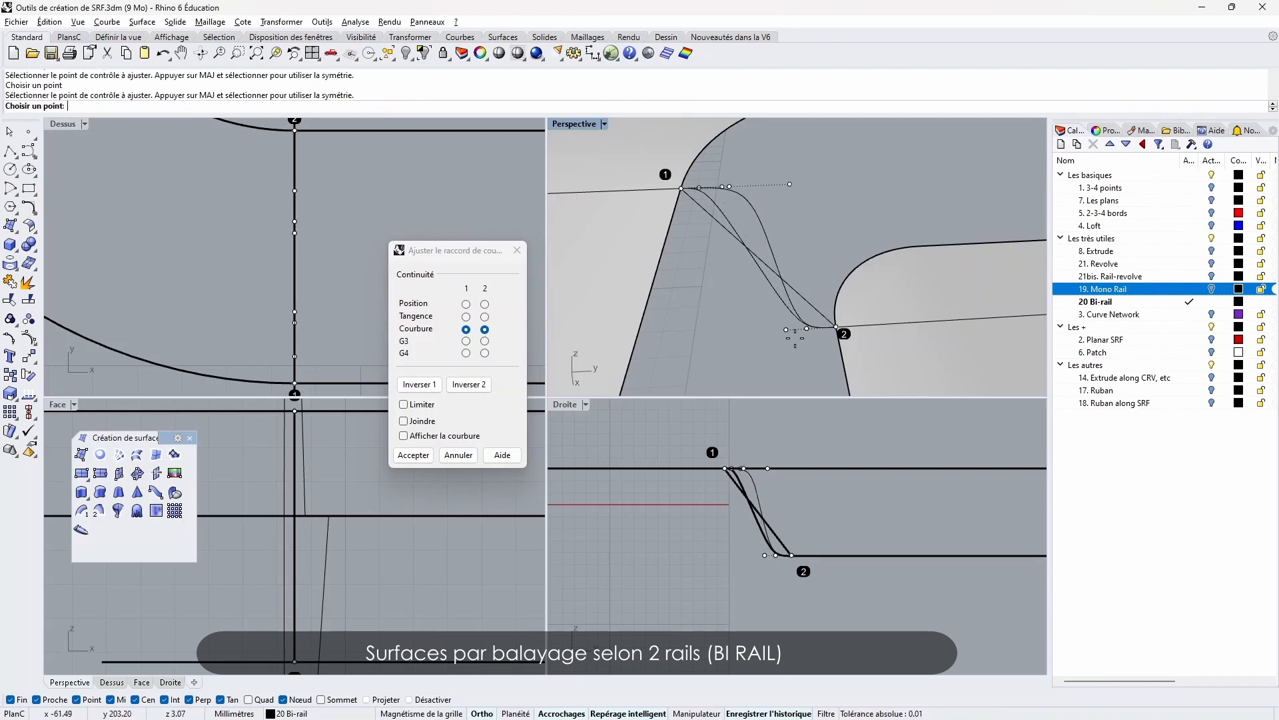
left_click(773, 185)
left_click(413, 455)
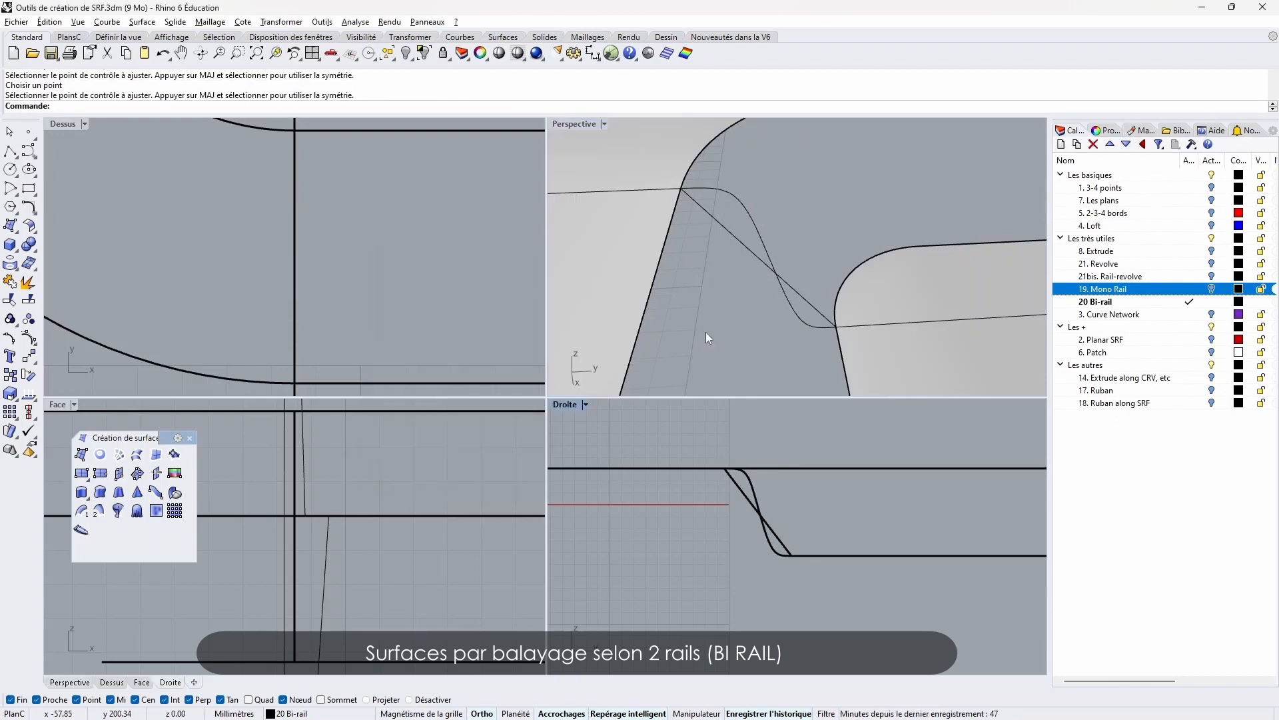
Create a closed two-rail sweep of the S-shaped blend curve along the tray's opening outline and the bottom panel's outline
double_click(574, 124)
scroll(669, 279, "down", 12)
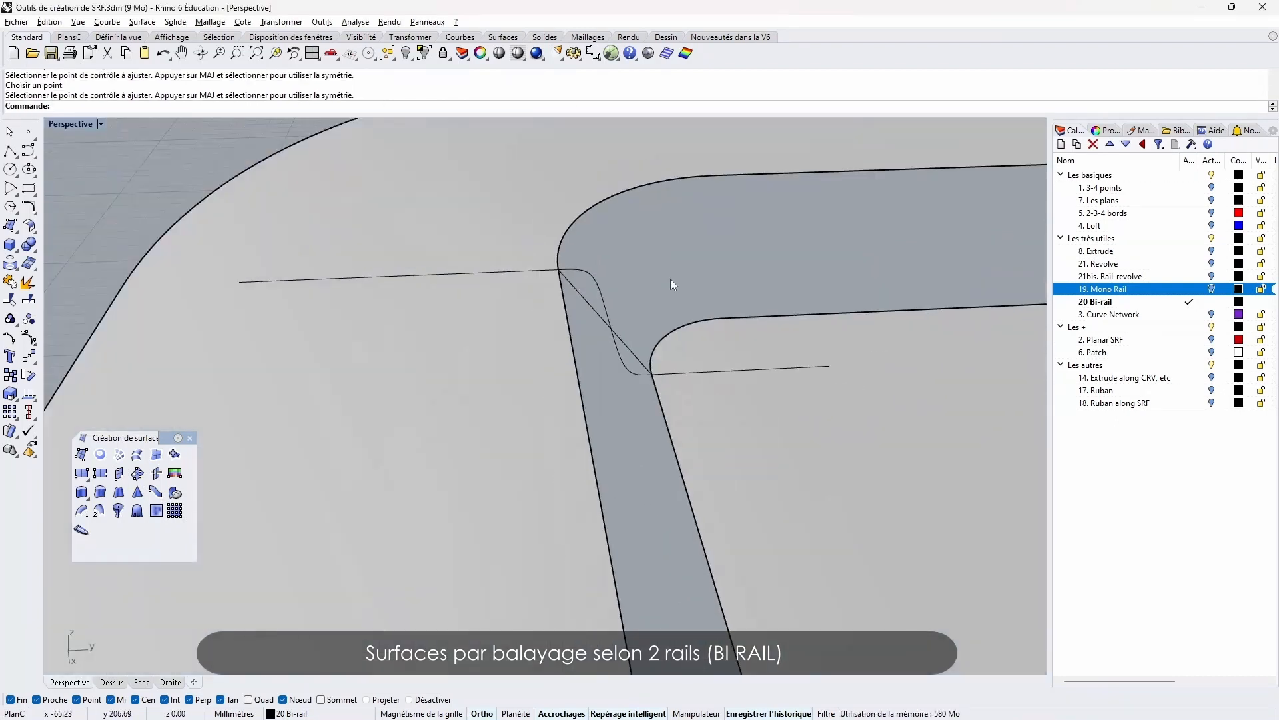
right_click_drag(669, 280, 653, 307)
left_click(645, 290)
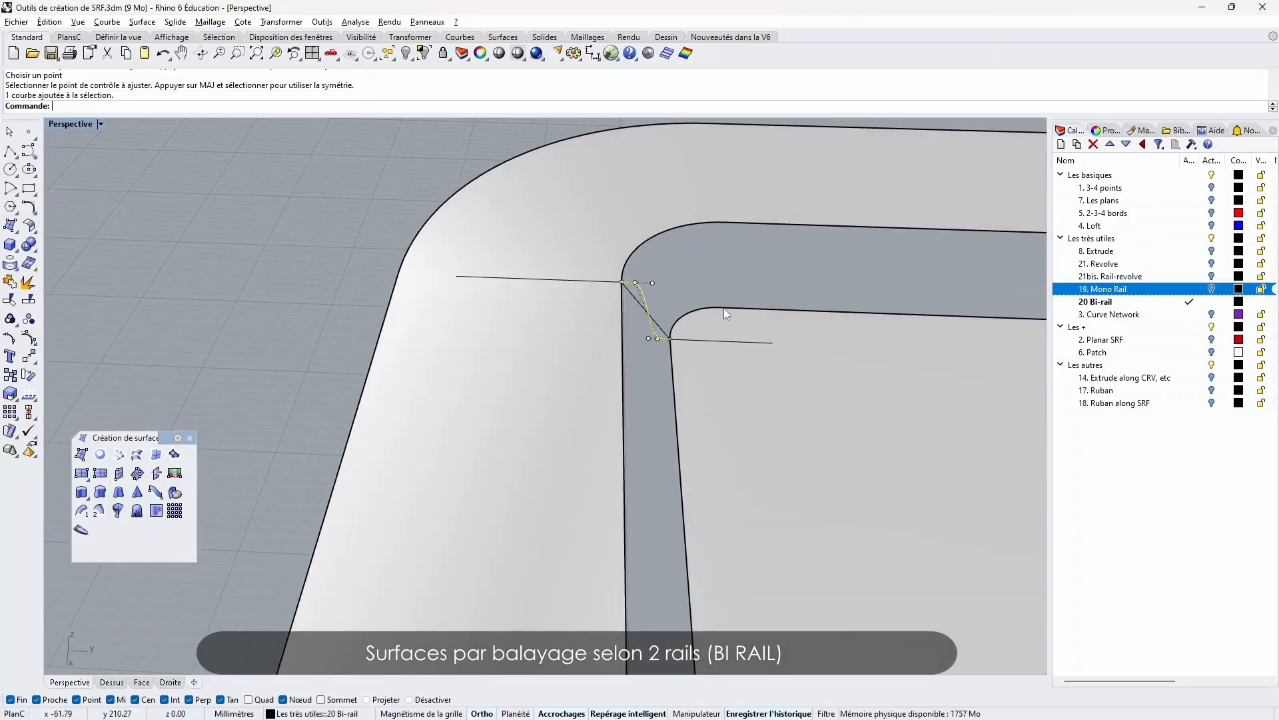
key("Escape")
left_click(98, 512)
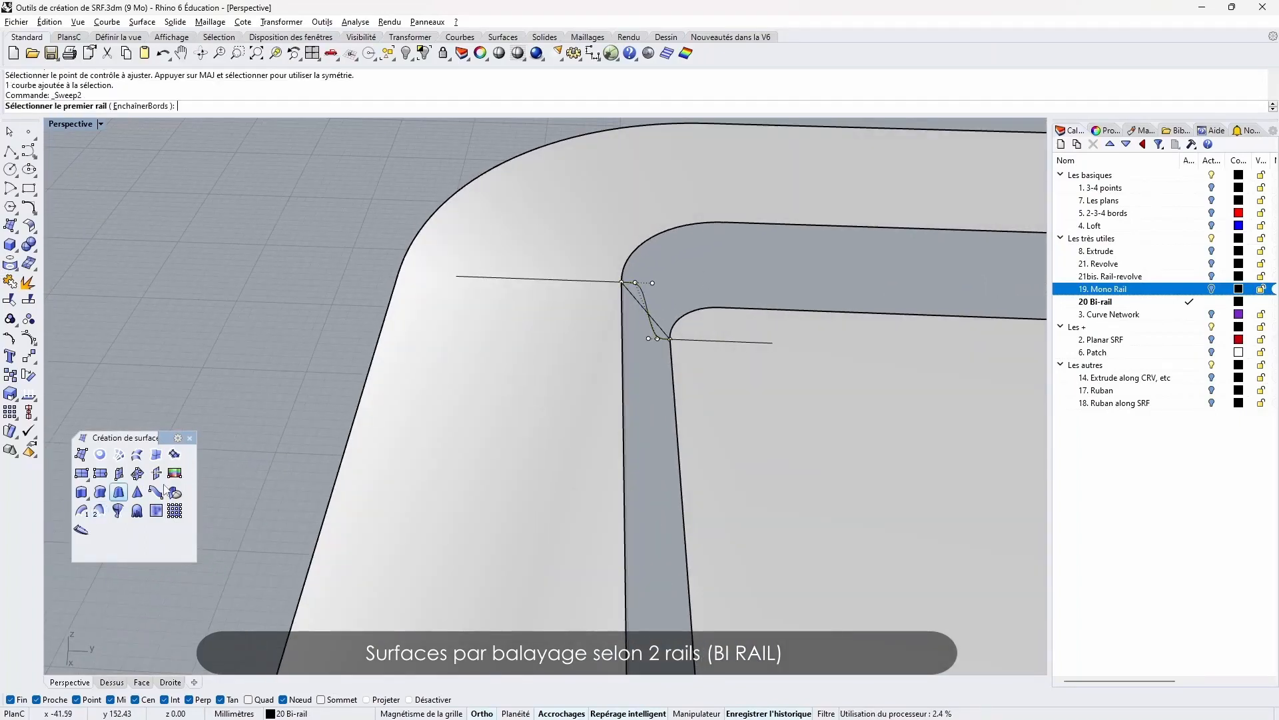
left_click(663, 238)
left_click(723, 273)
left_click(698, 310)
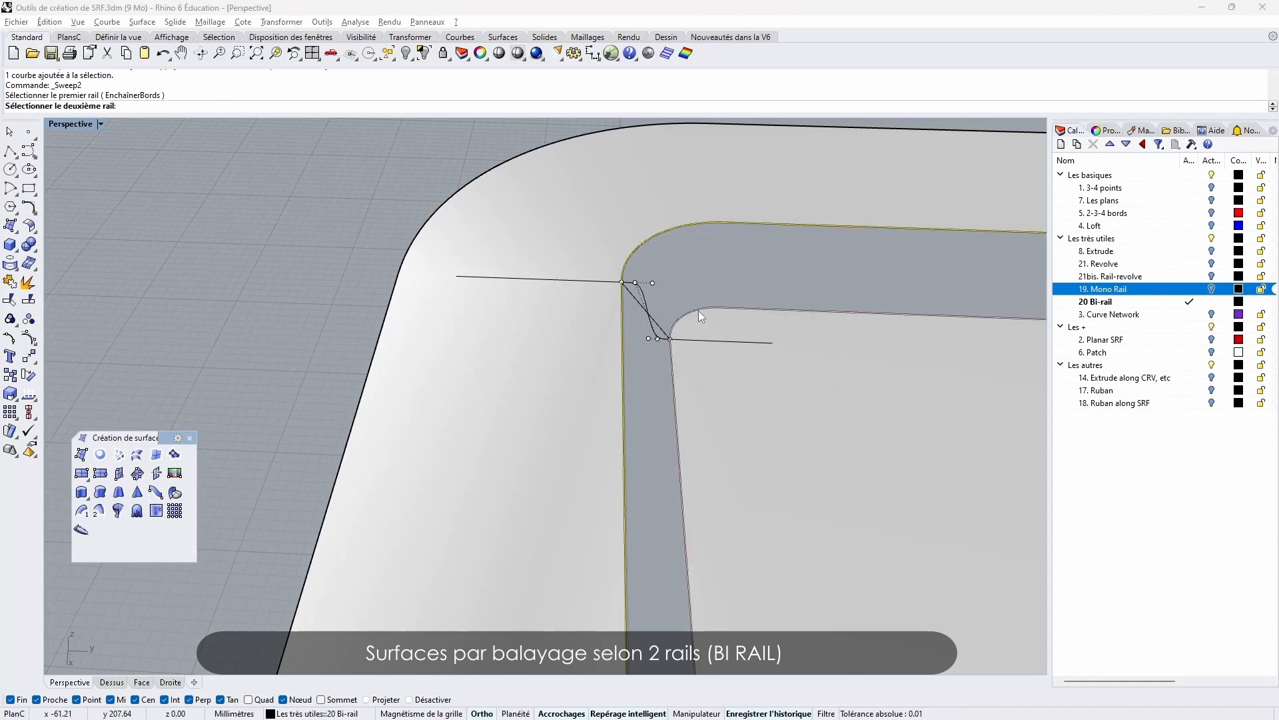
left_click(723, 346)
left_click(645, 301)
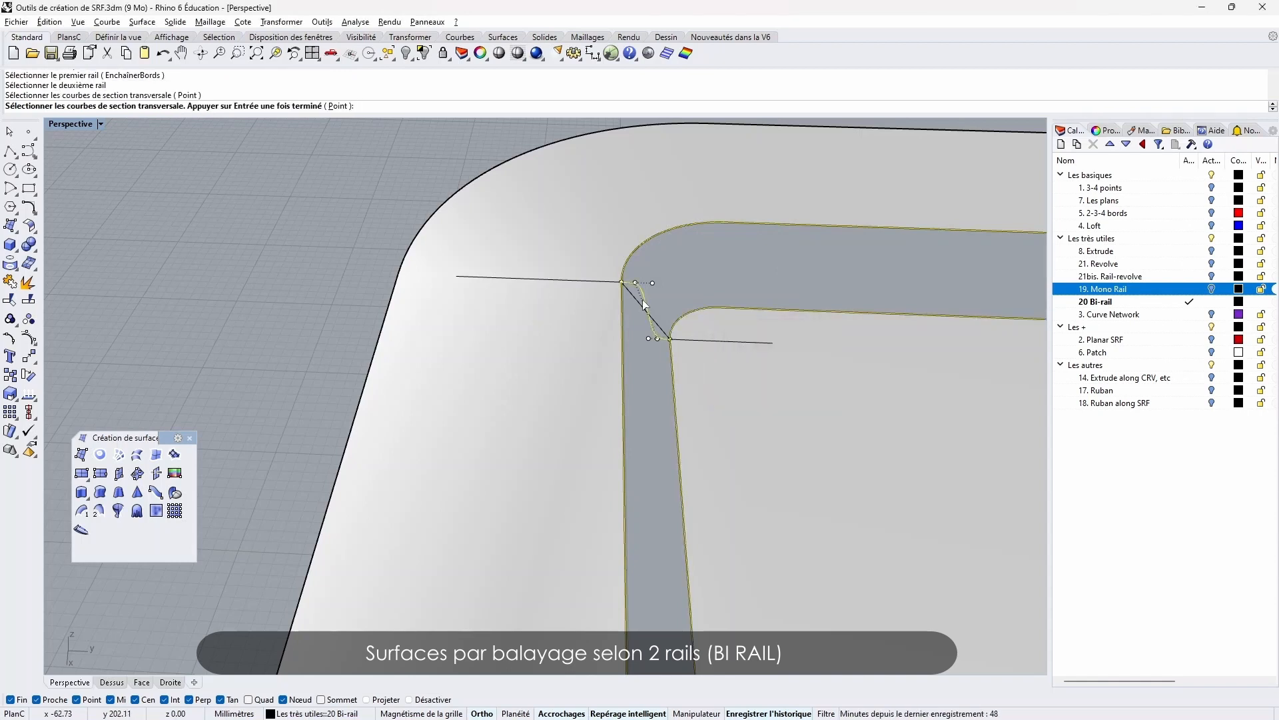
key("Return")
left_click(594, 481)
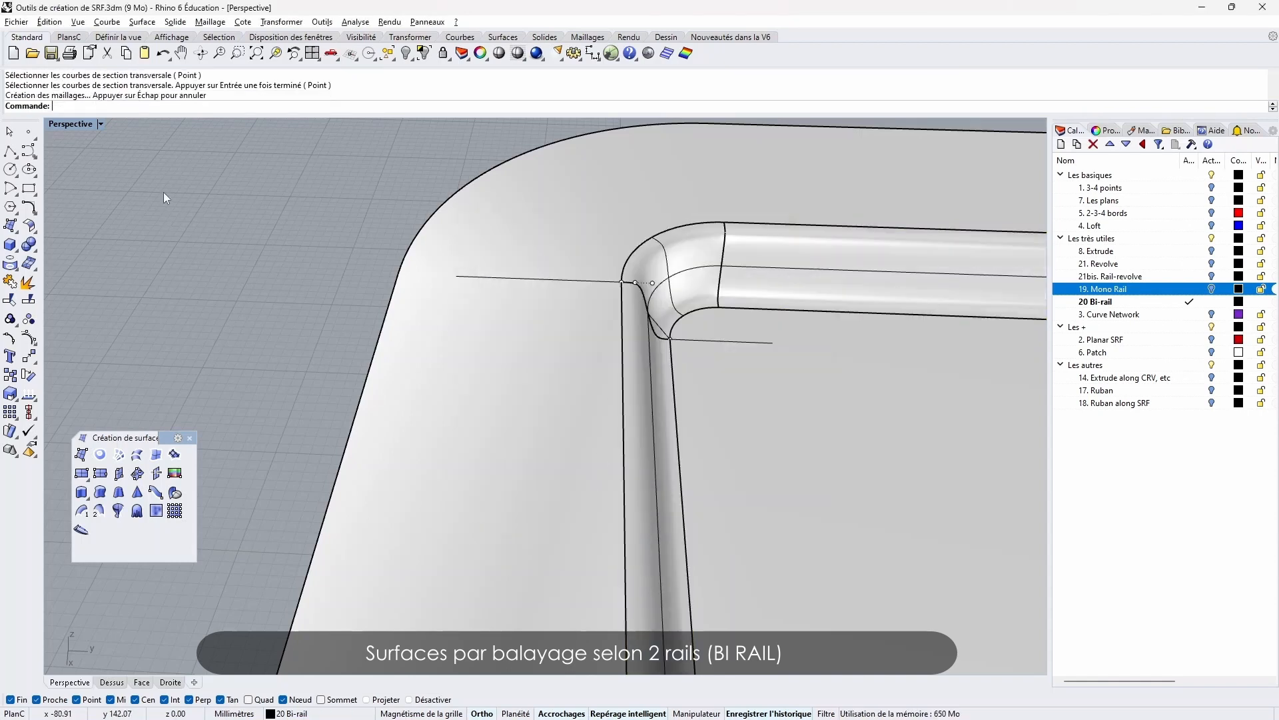
Examine the S-shaped side wall around the whole tray and select all of the tray's surfaces and curves in the top view
scroll(338, 285, "down", 5)
right_click_drag(338, 285, 407, 327)
left_click(399, 326)
right_click(275, 54)
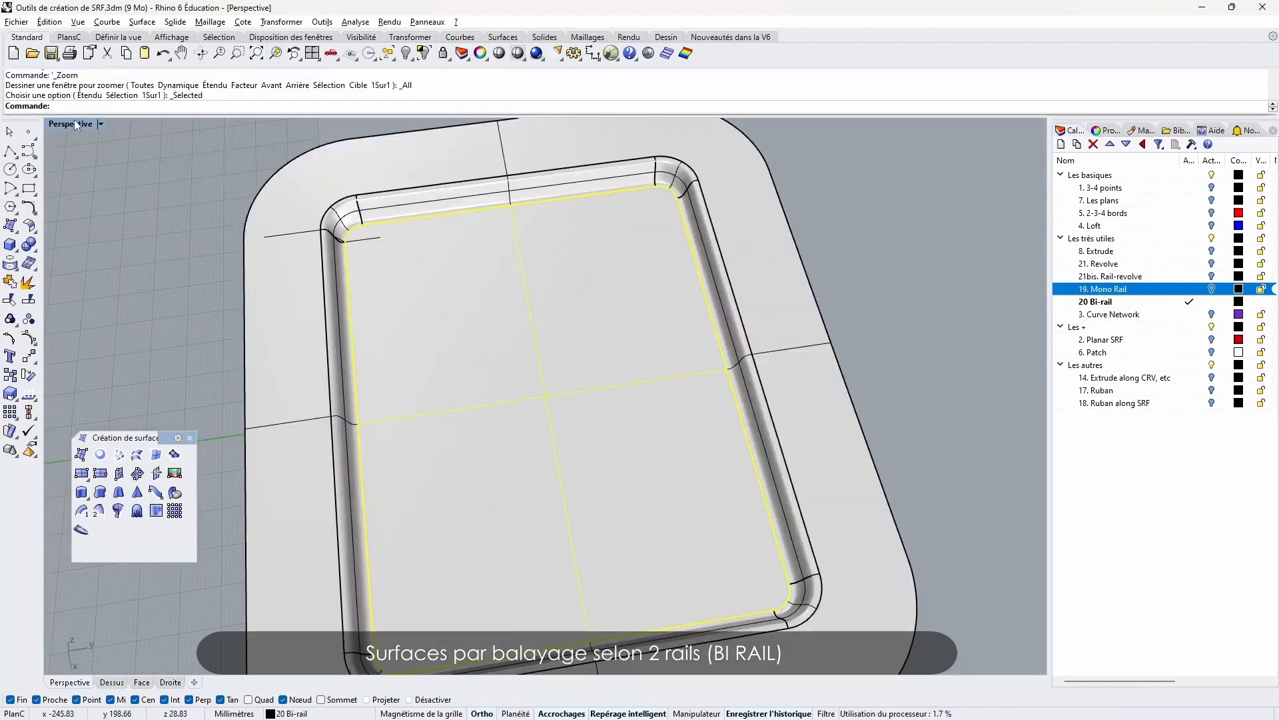
double_click(75, 124)
left_click_drag(160, 133, 473, 366)
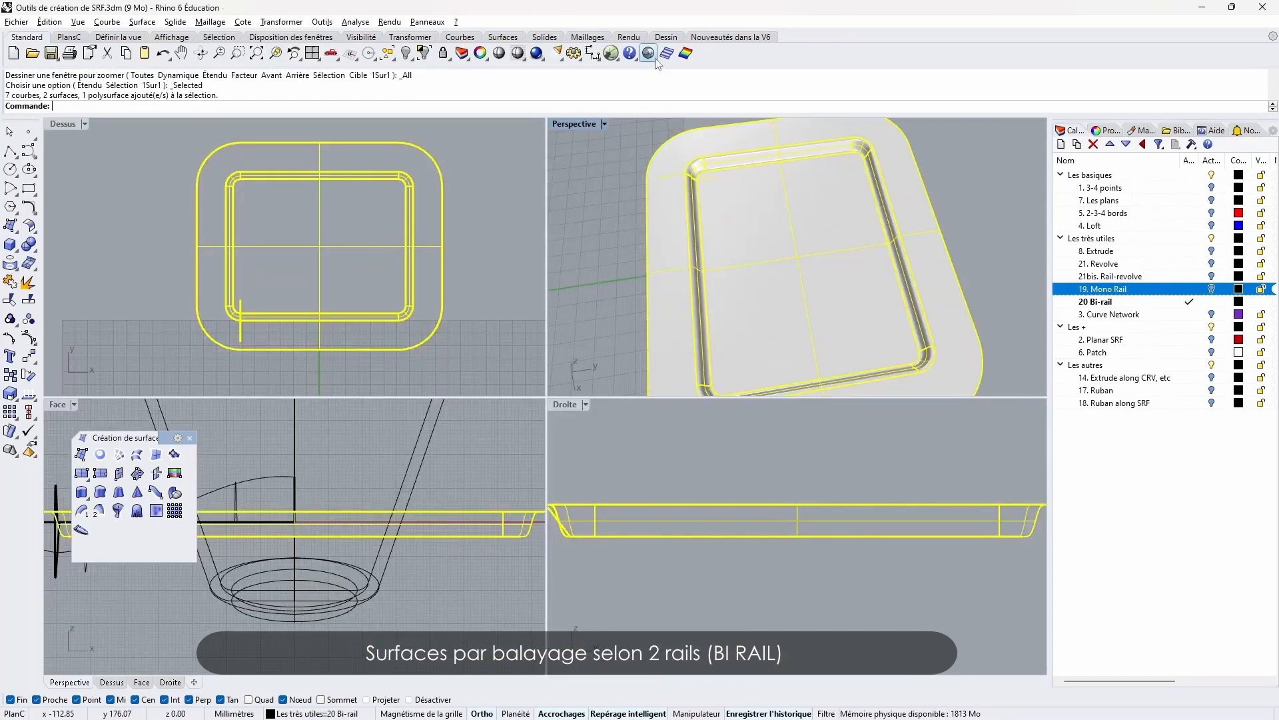
left_click(648, 52)
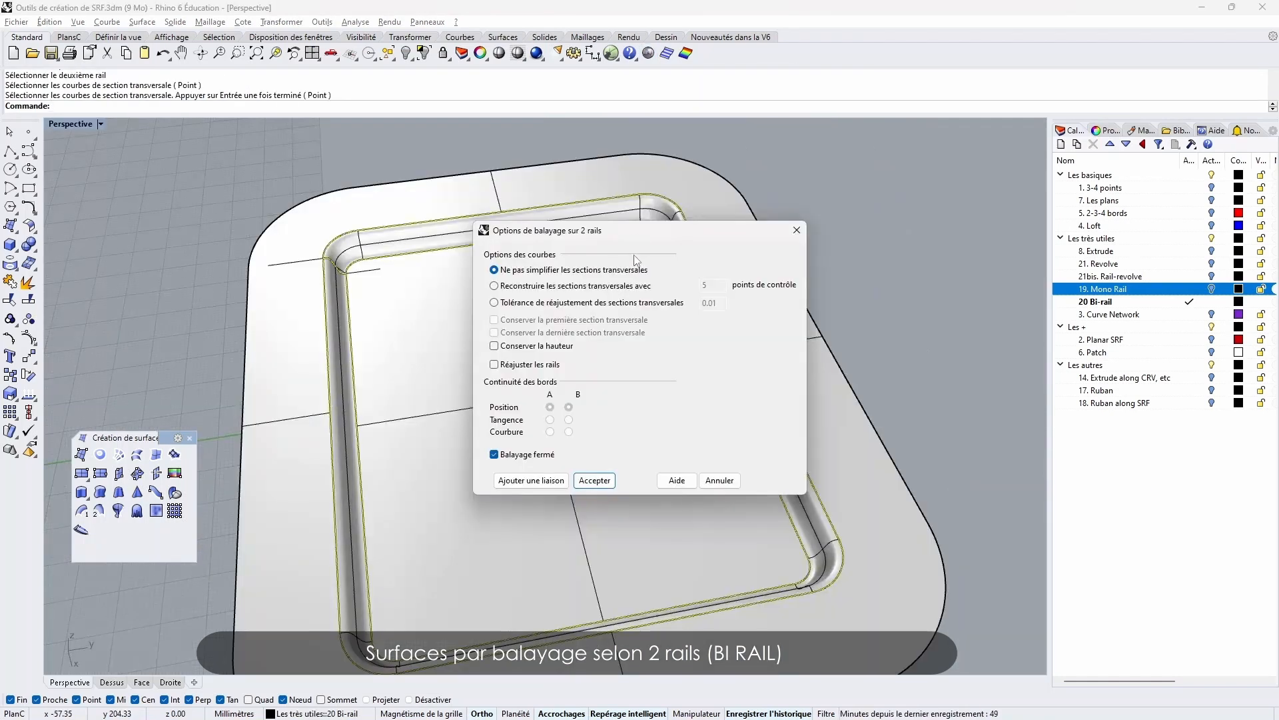
Move the two-rail sweep options aside and show the tray's two rails enlarged in the top view
left_click_drag(633, 234, 873, 202)
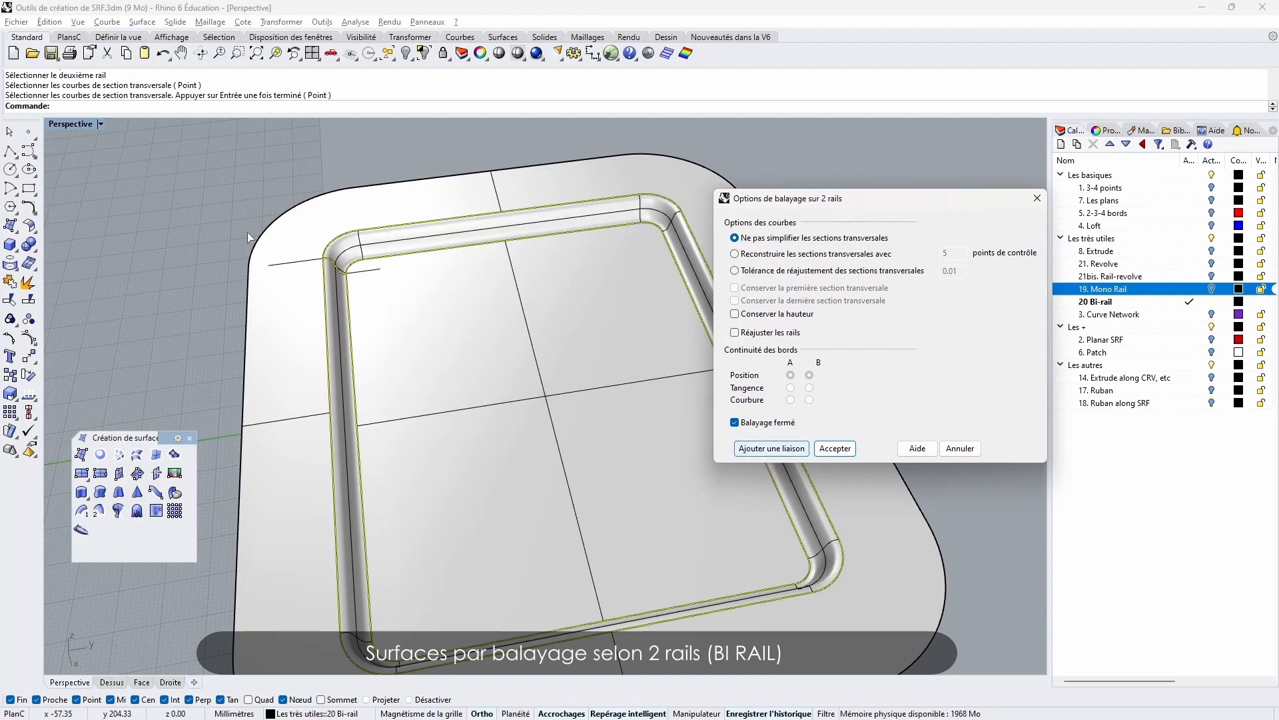
left_click(762, 448)
double_click(67, 125)
right_click_drag(392, 433, 475, 407)
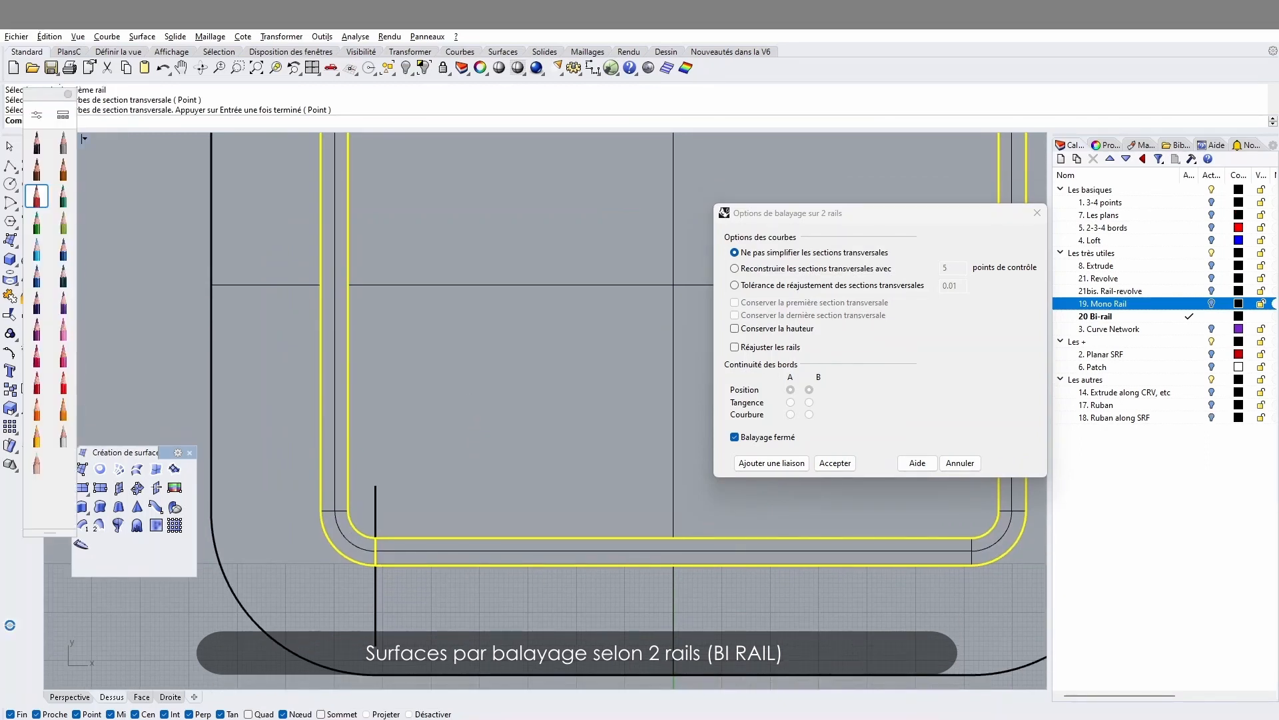
Annotate the rails near the rounded corner with the section in red, the sweep directions in blue and a link in green
mouse_move(375, 538)
left_mouse_down()
mouse_move(376, 565)
mouse_move(376, 537)
left_mouse_up()
left_click(37, 249)
mouse_move(347, 493)
left_mouse_down()
mouse_move(371, 533)
mouse_move(312, 507)
left_mouse_up()
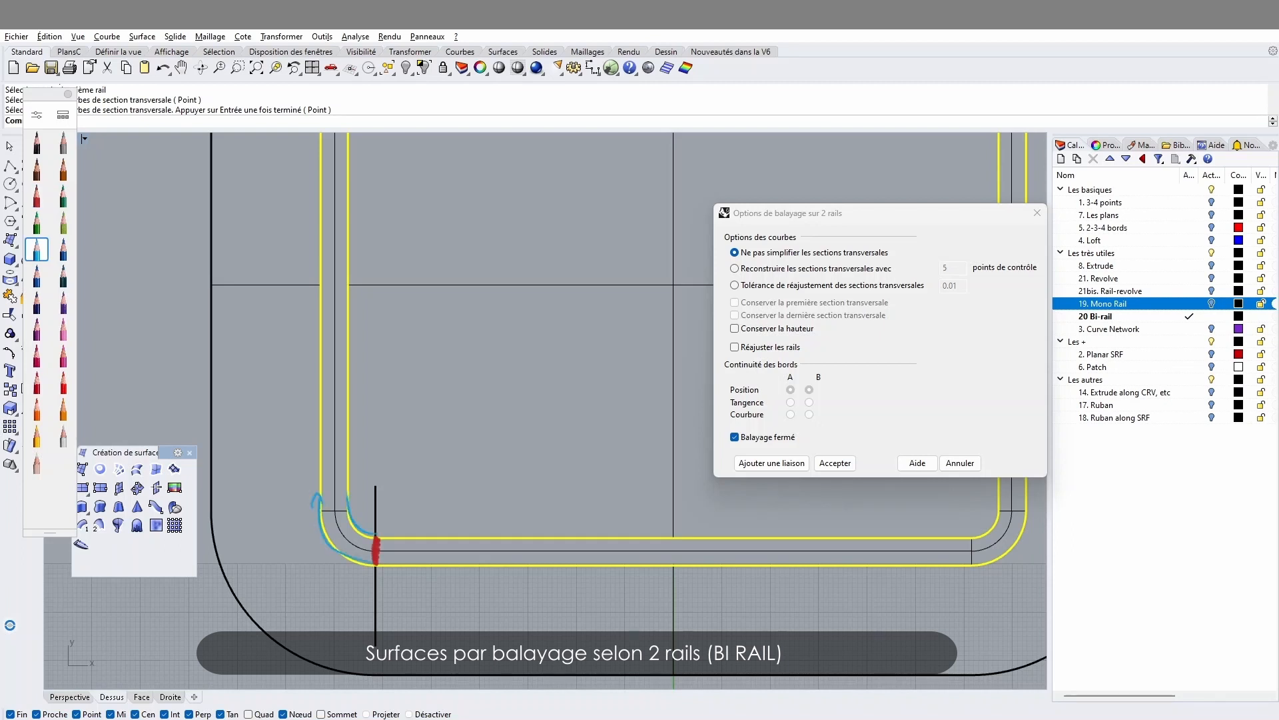
left_click(63, 223)
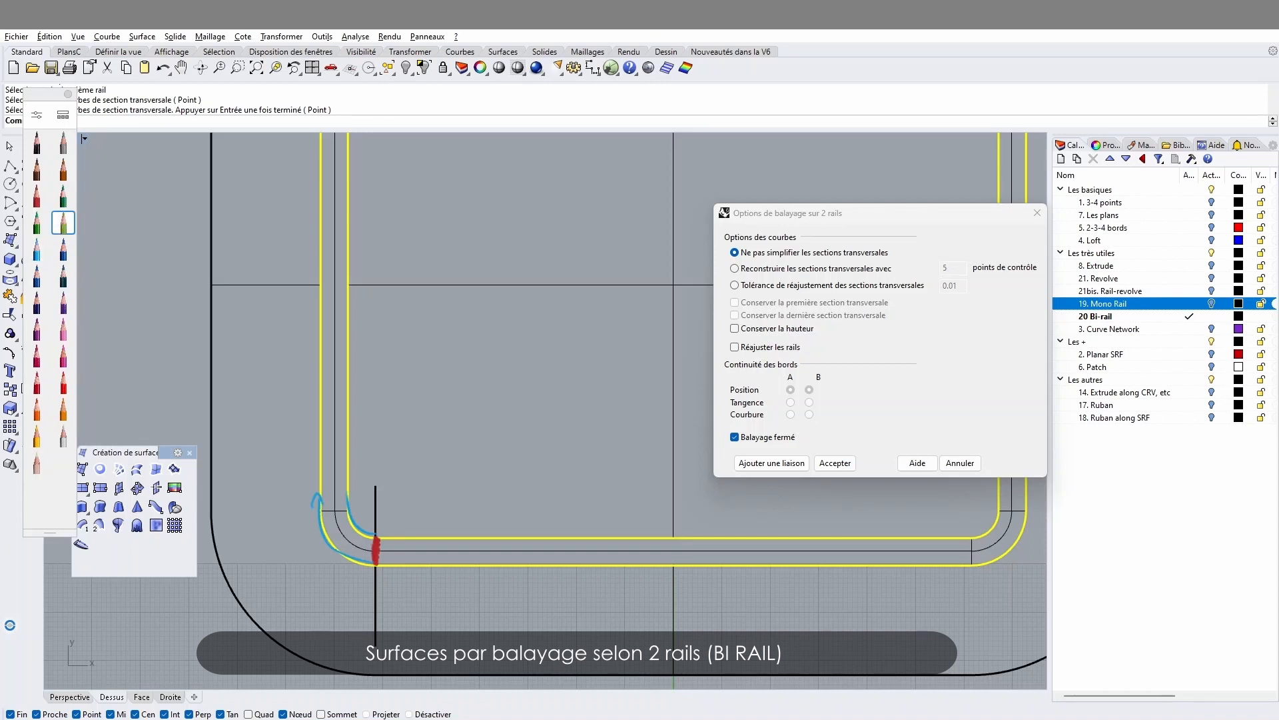
left_click_drag(322, 509, 345, 509)
left_click(36, 248)
left_click_drag(313, 358, 324, 341)
left_click_drag(342, 352, 351, 331)
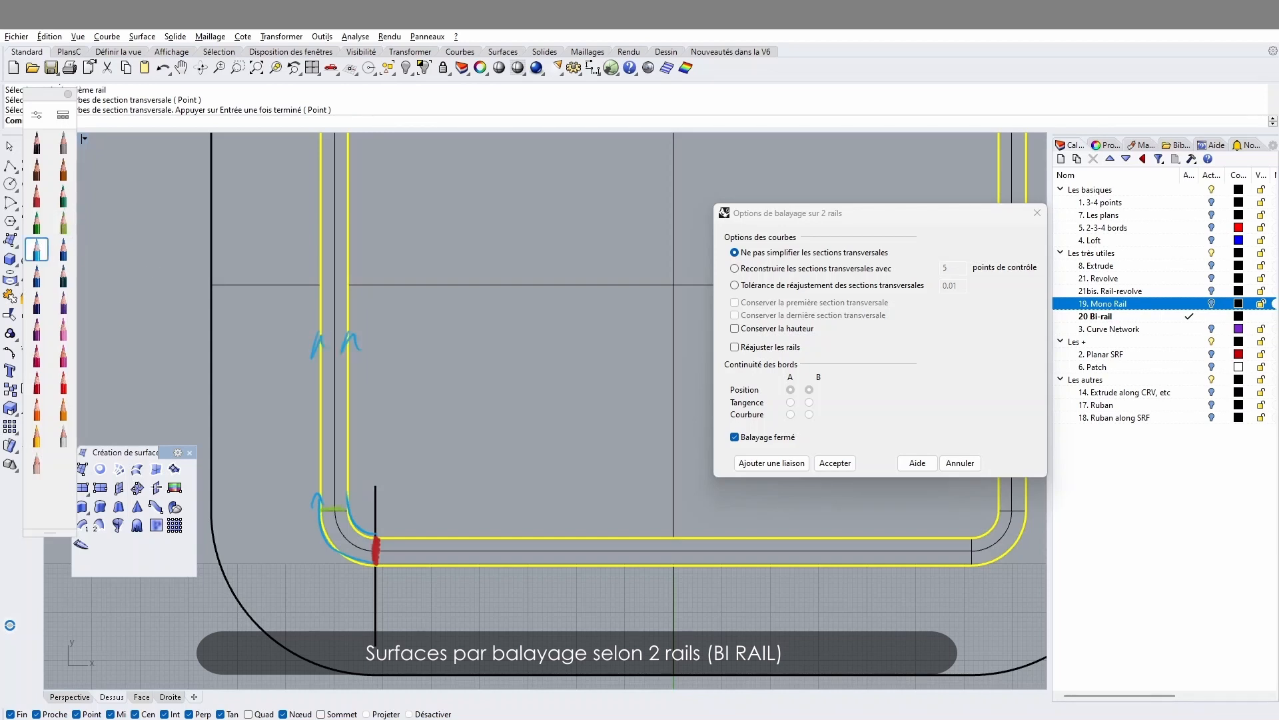
left_click(64, 222)
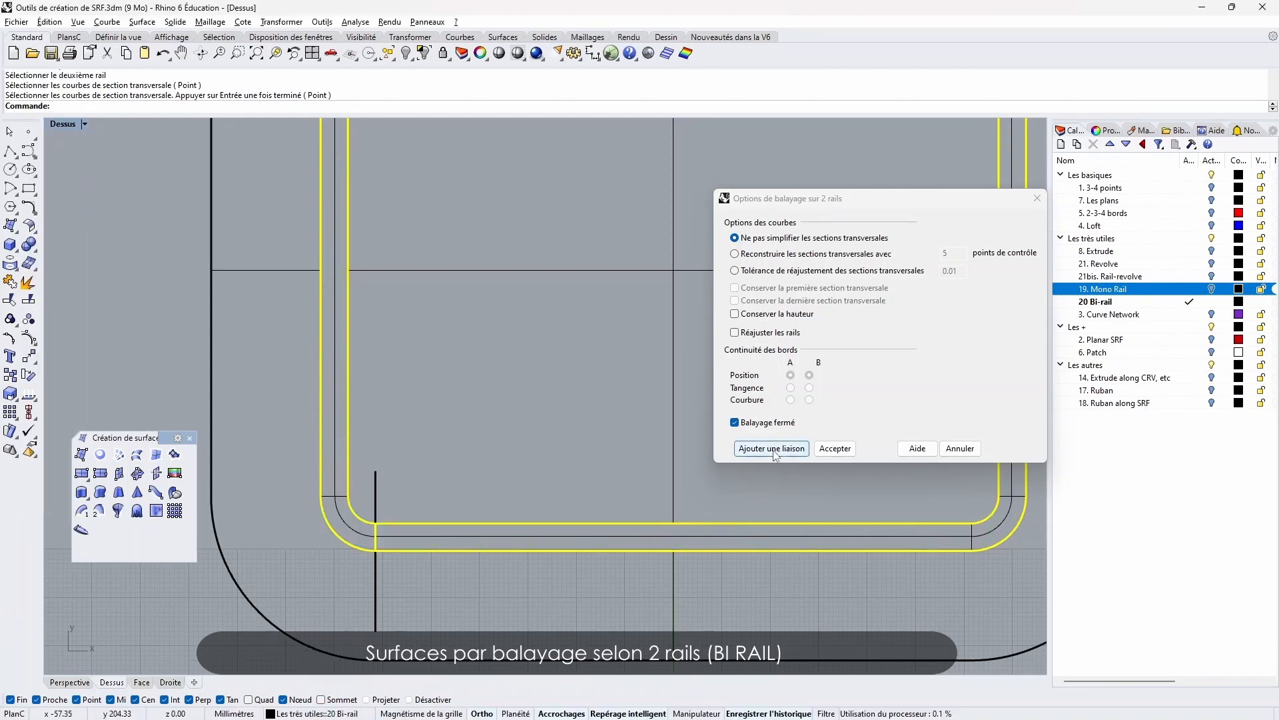
Try adding a sweep link between the two rails partway along the tray's straight side
left_click(772, 449)
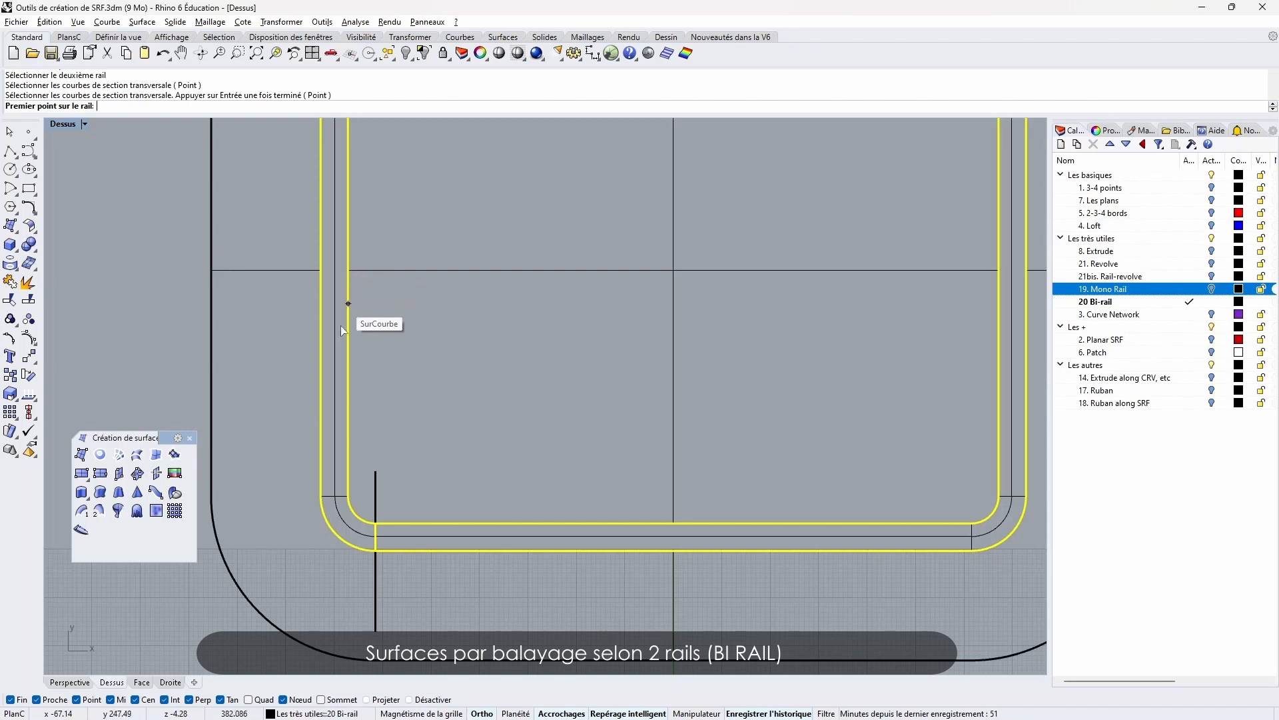
left_click(349, 396)
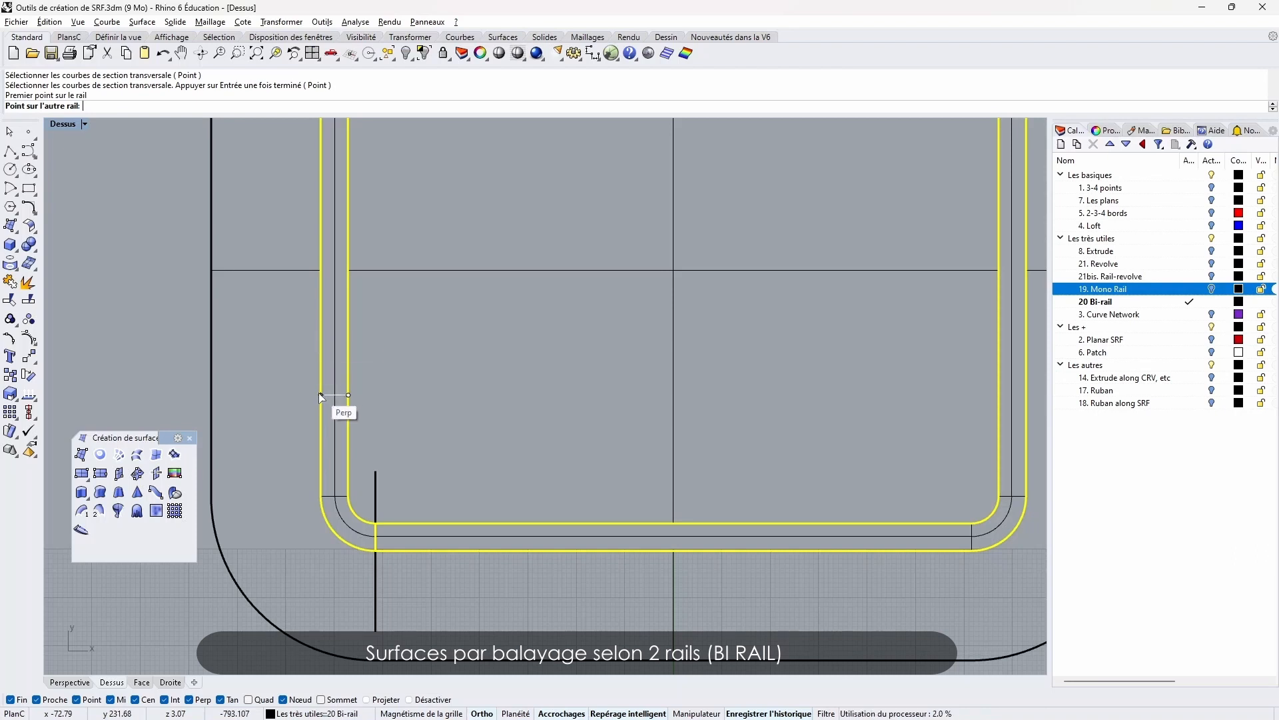
left_click(322, 395)
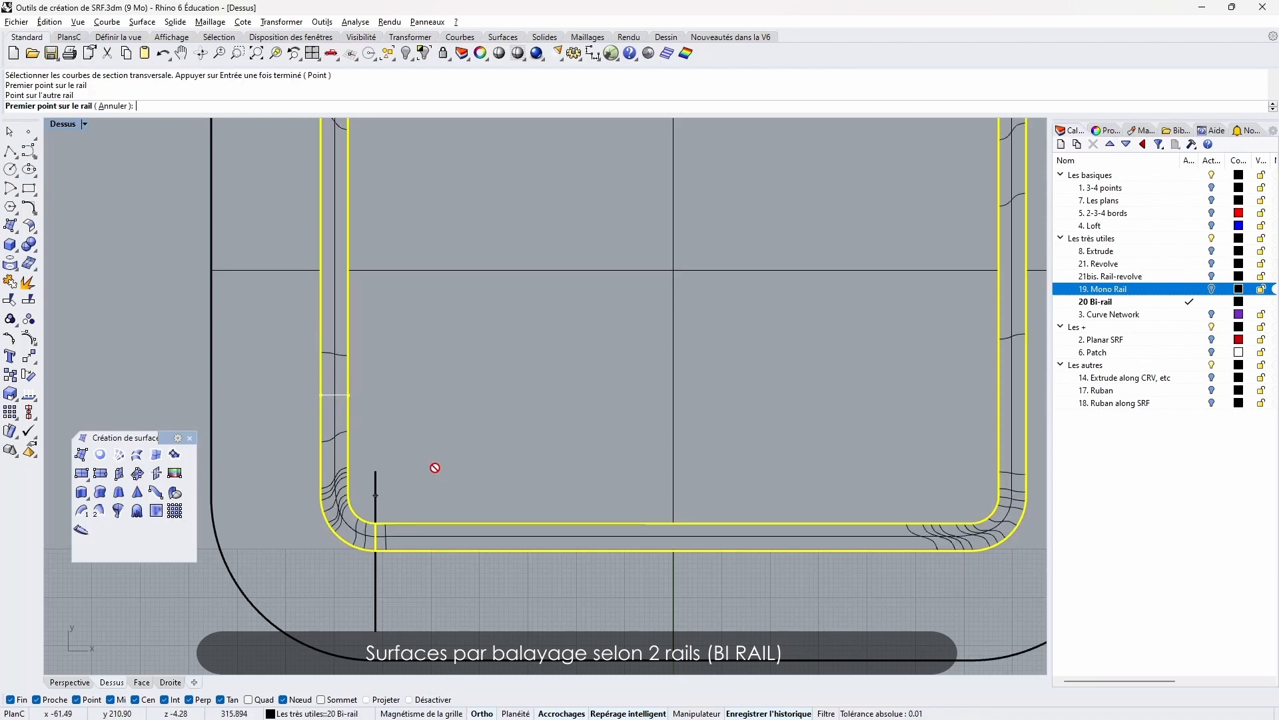
key("ctrl+z")
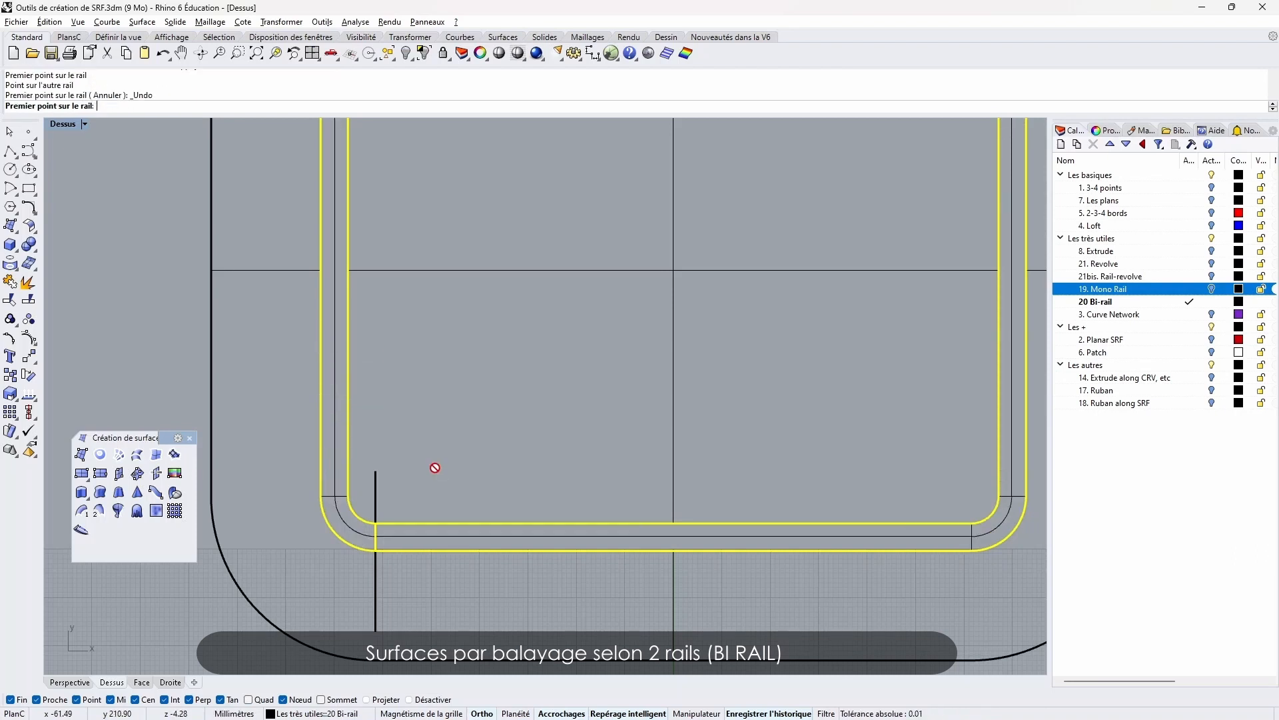
Add sweep links between the two rails at the open end of the lower-left corner and both ends of the lower-right corner
left_click(348, 496)
left_click(321, 497)
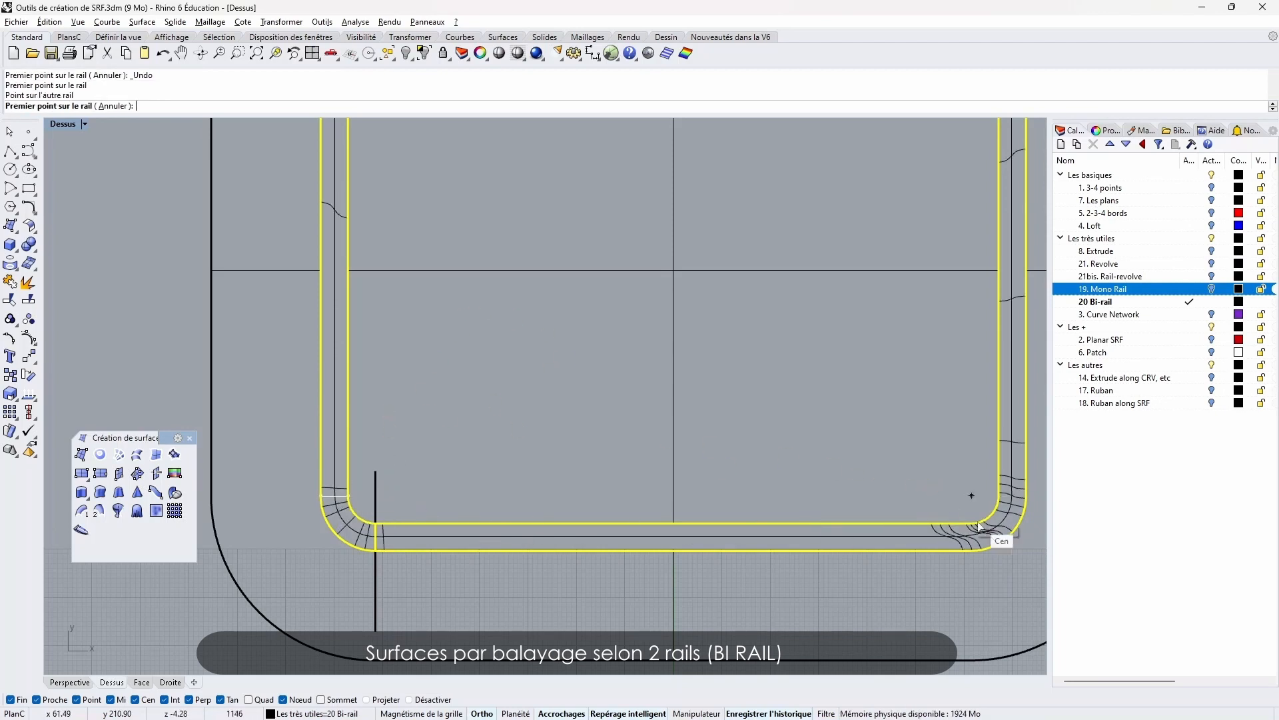
left_click(999, 497)
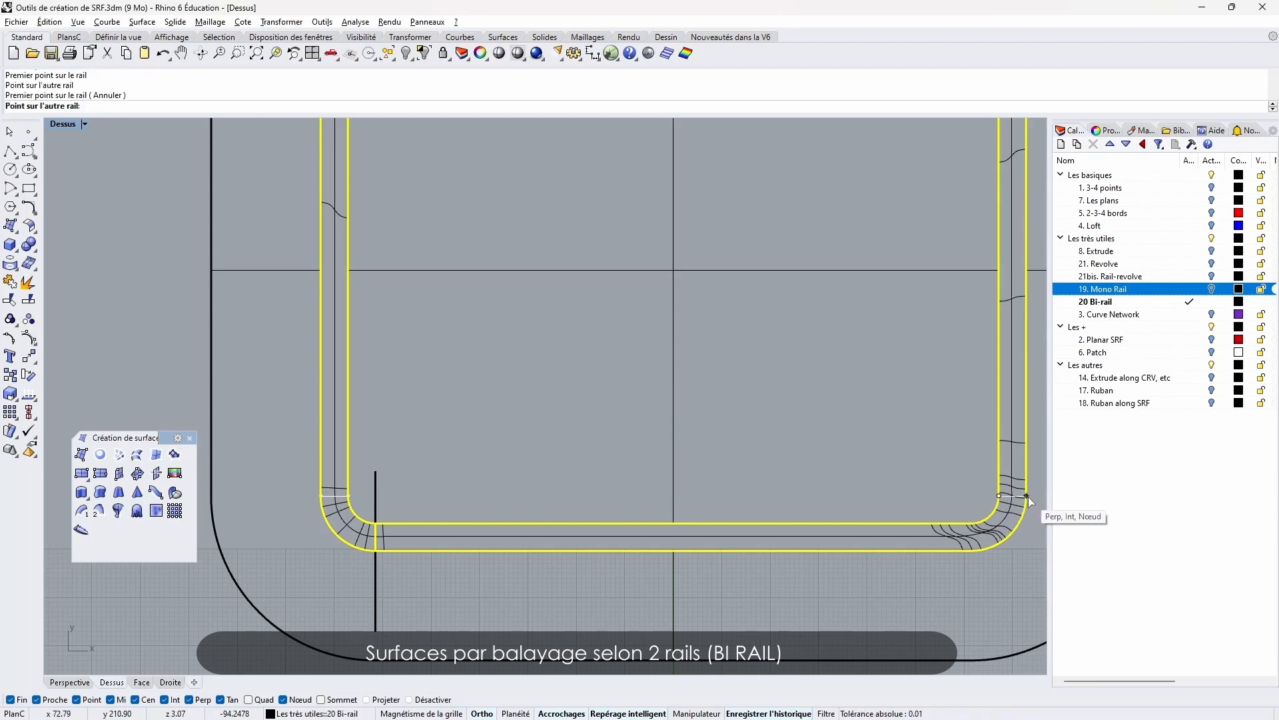
left_click(1027, 496)
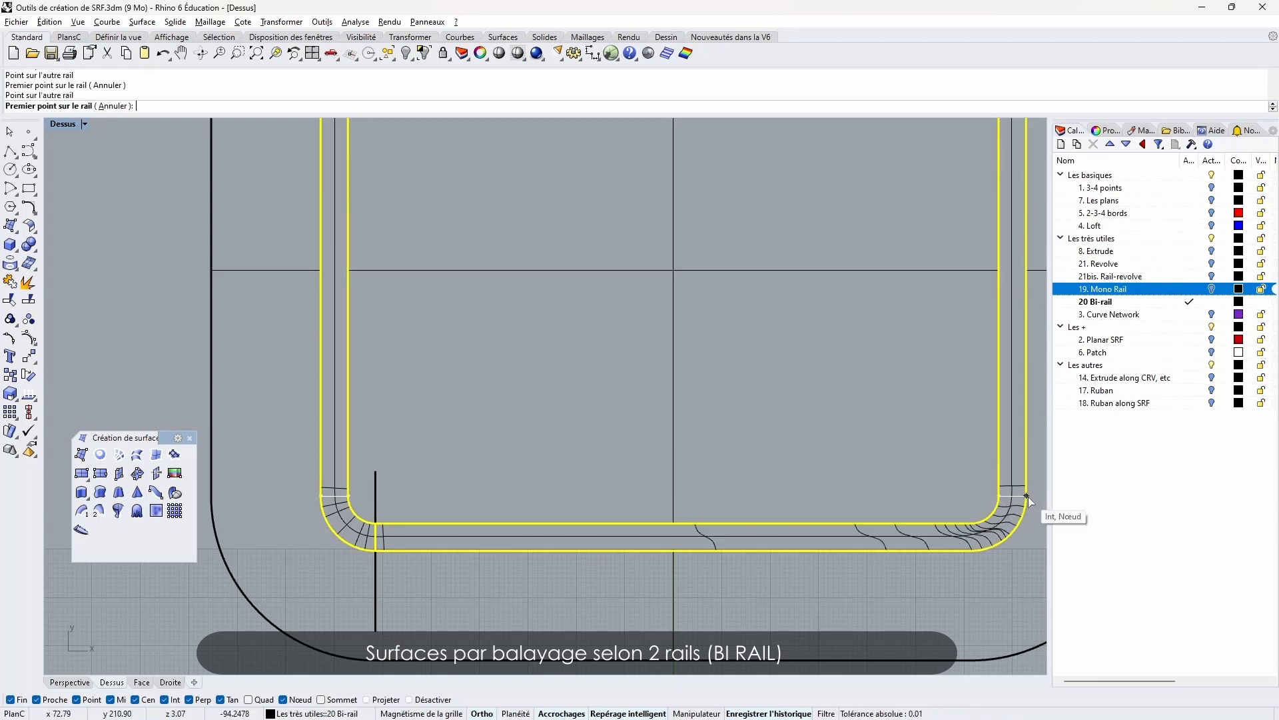
left_click(972, 524)
left_click(972, 551)
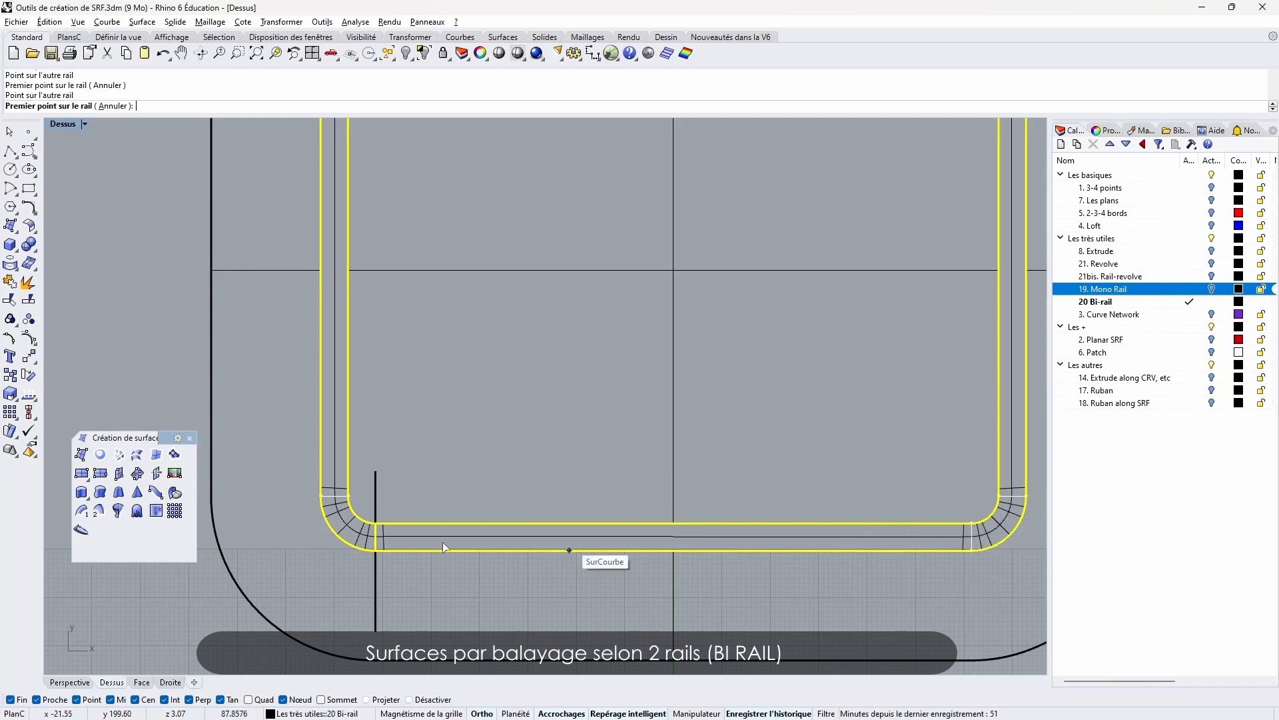
Add links between the inner and outer rails at both ends of the tray's upper-left rounded corner
right_click_drag(483, 357, 517, 633)
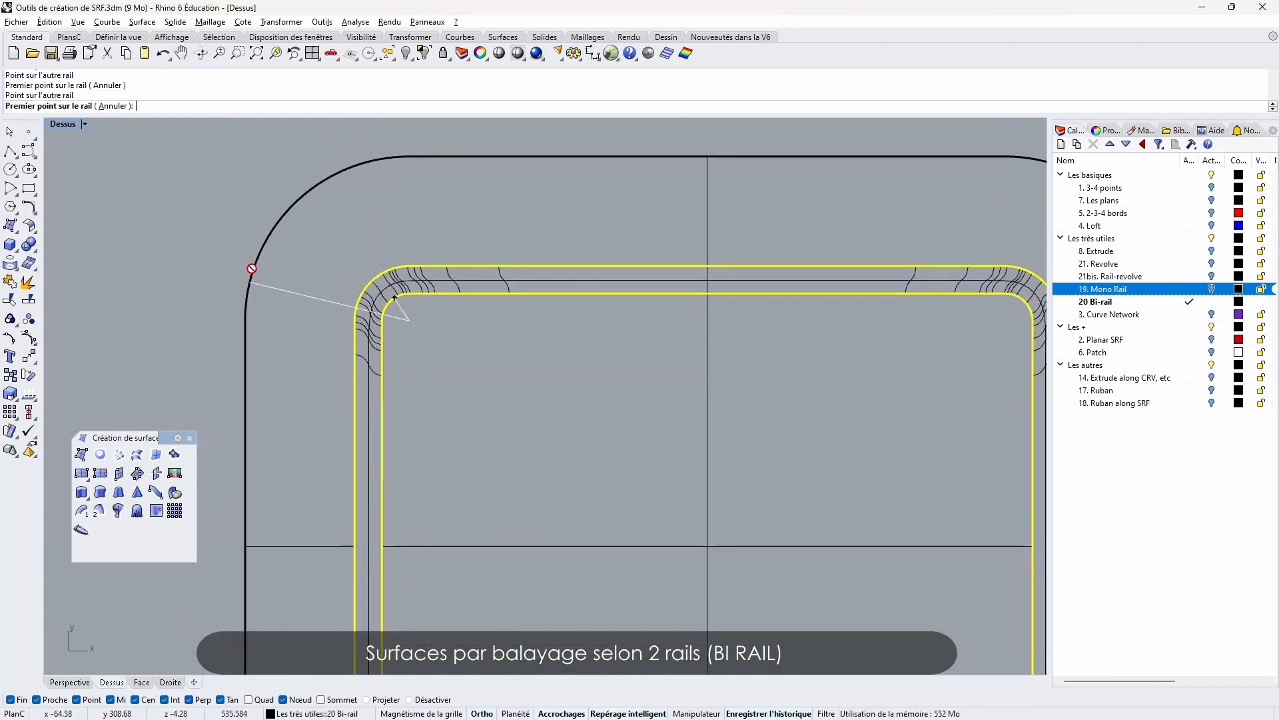
left_click(382, 320)
left_click(354, 320)
left_click(408, 293)
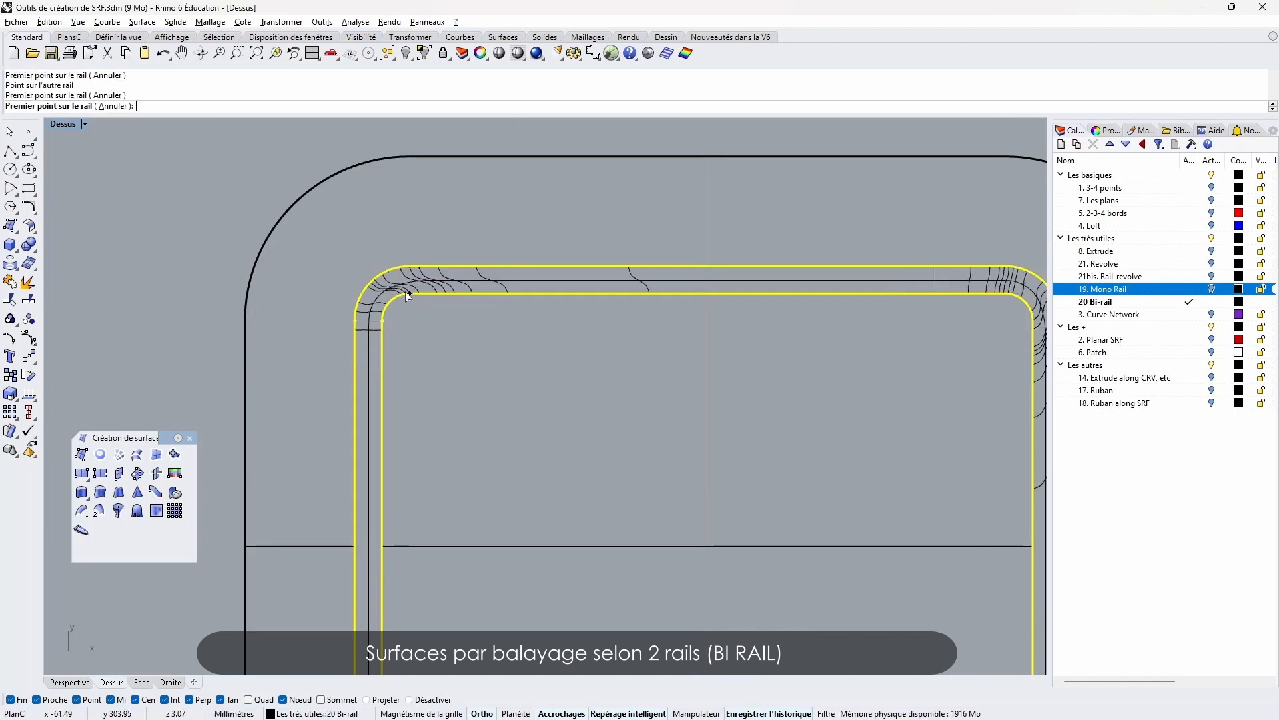
left_click(409, 266)
Add links between the inner and outer rails at both ends of the tray's upper-right rounded corner
scroll(490, 387, "down", 8)
scroll(737, 352, "up", 12)
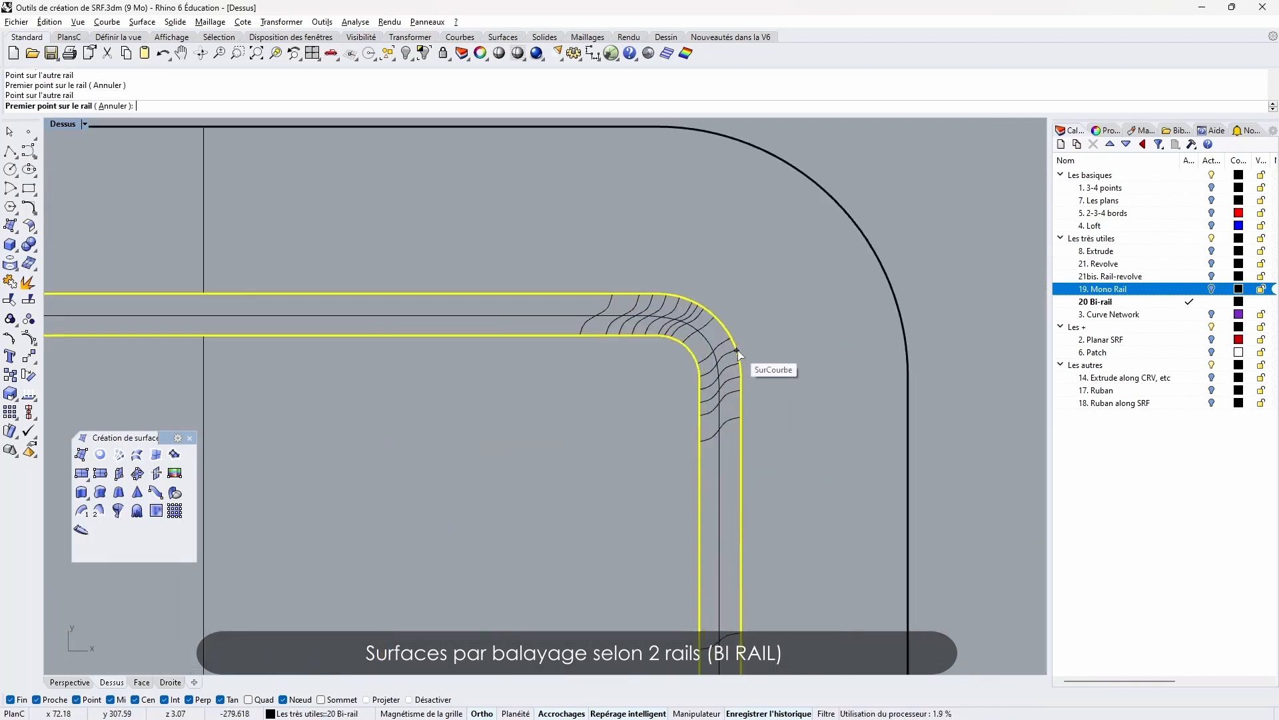
scroll(738, 353, "up", 4)
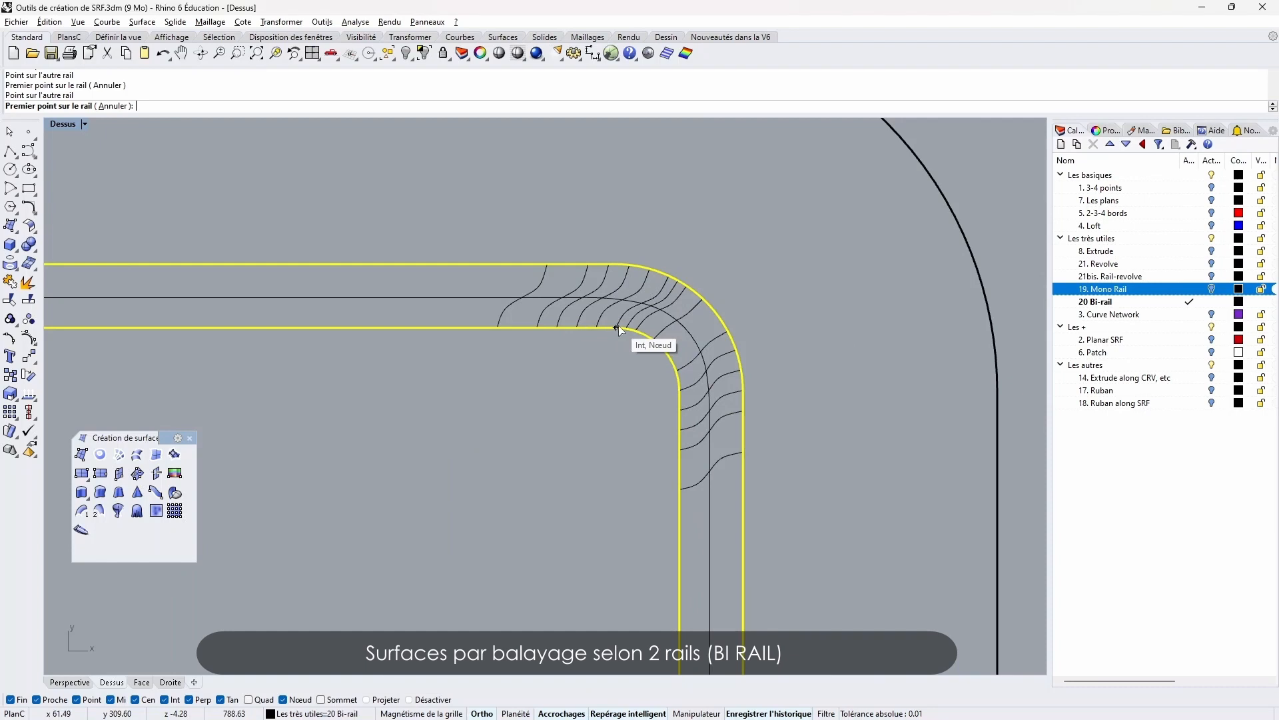
left_click(617, 328)
left_click(617, 264)
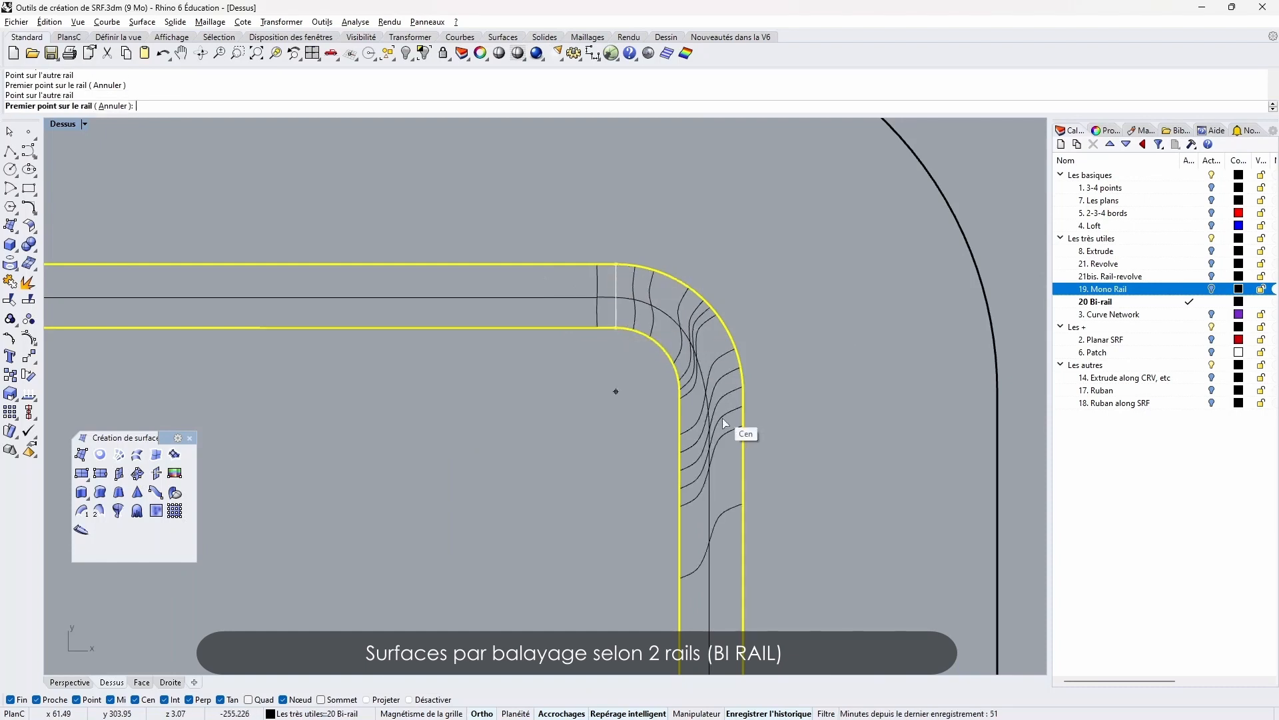
left_click(679, 391)
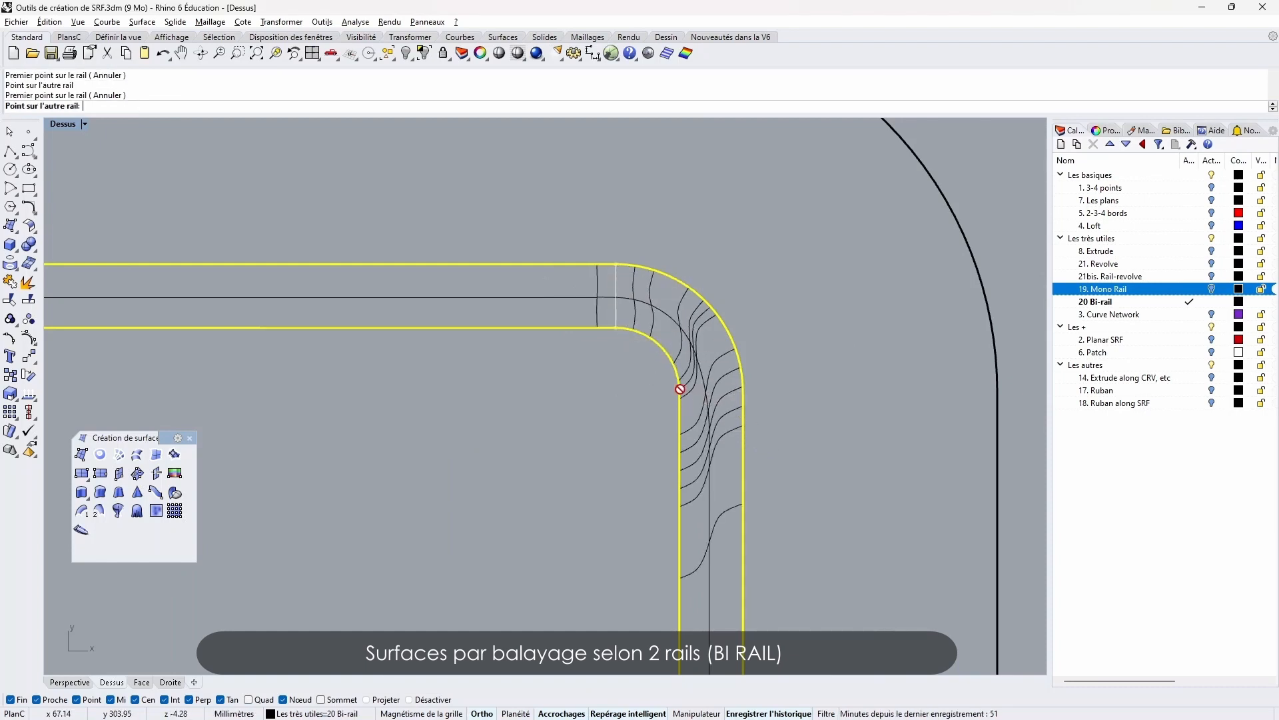
left_click(743, 391)
Finish adding links and create the tray's side wall as a closed two-rail sweep without simplifying the cross sections
scroll(733, 414, "down", 6)
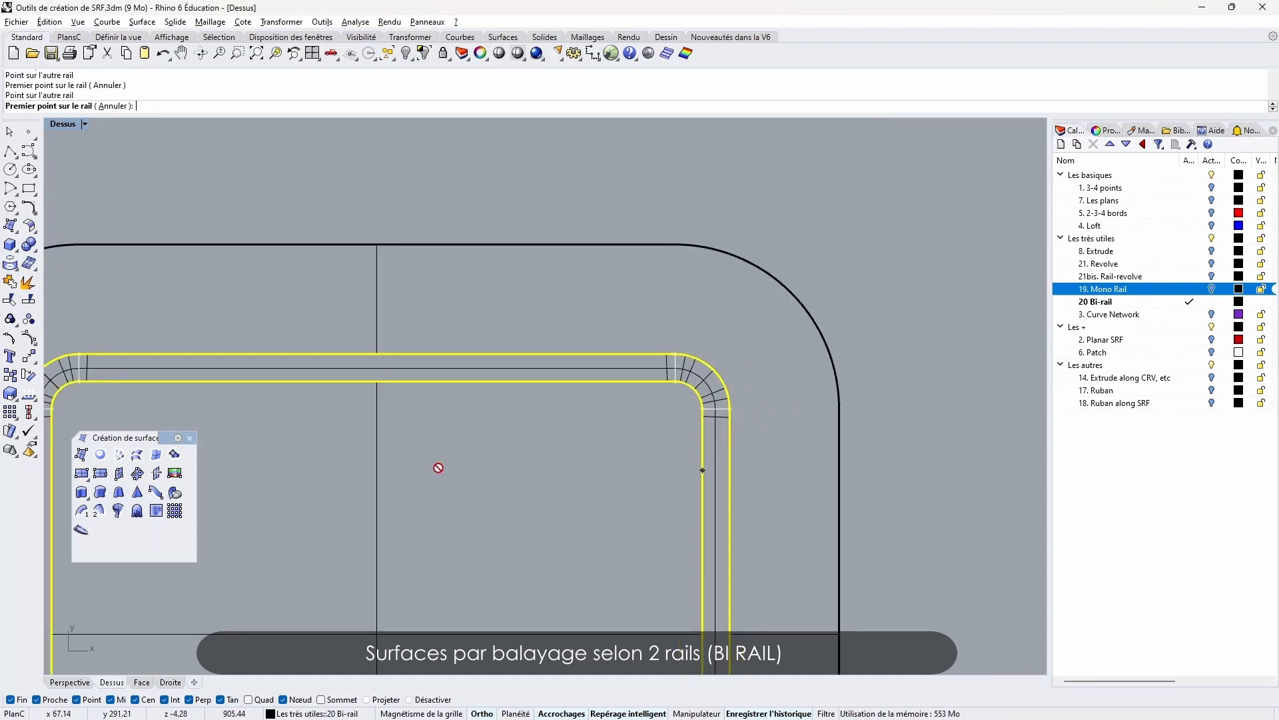
scroll(660, 407, "down", 4)
scroll(283, 510, "down", 2)
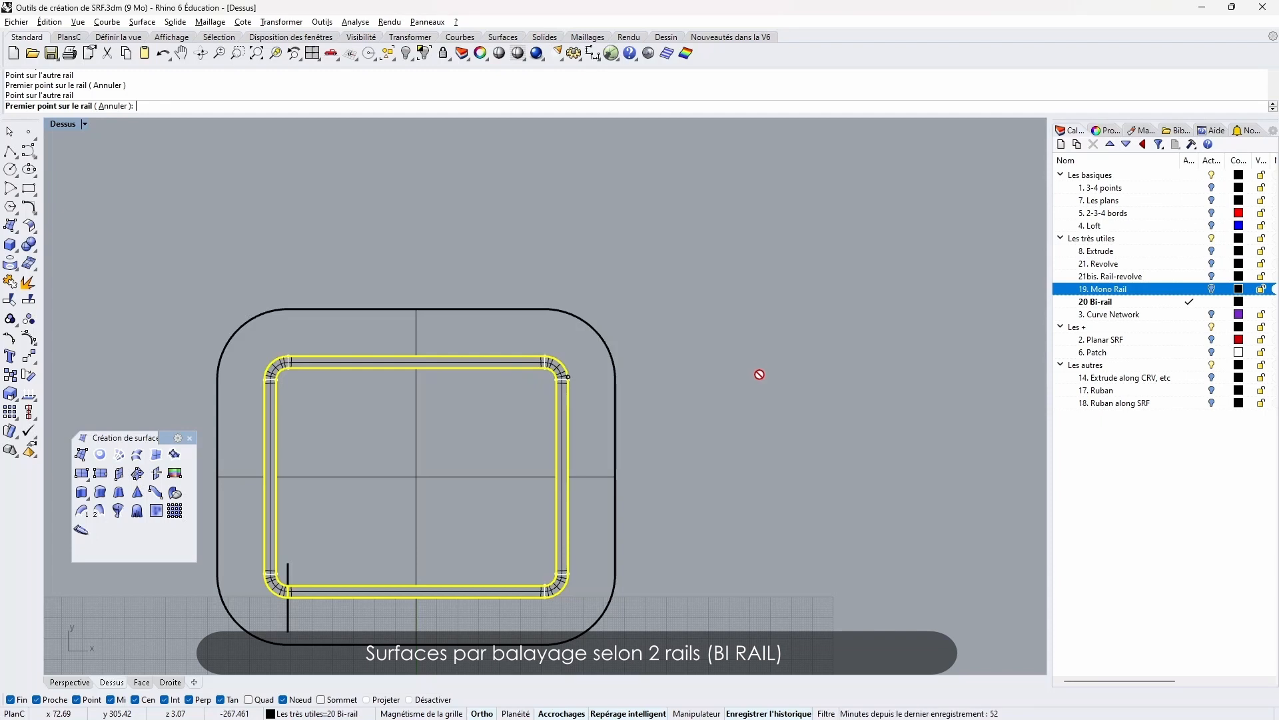
right_click_drag(430, 497, 462, 403)
right_click(452, 402)
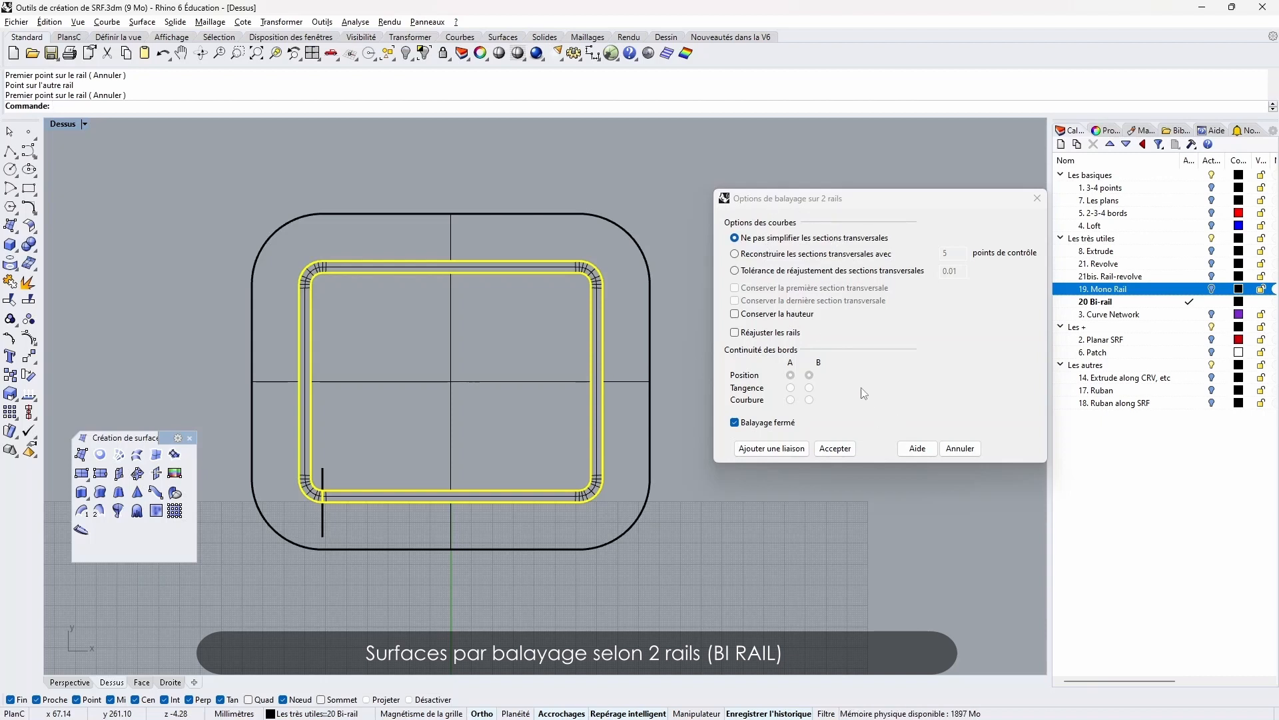
left_click(835, 449)
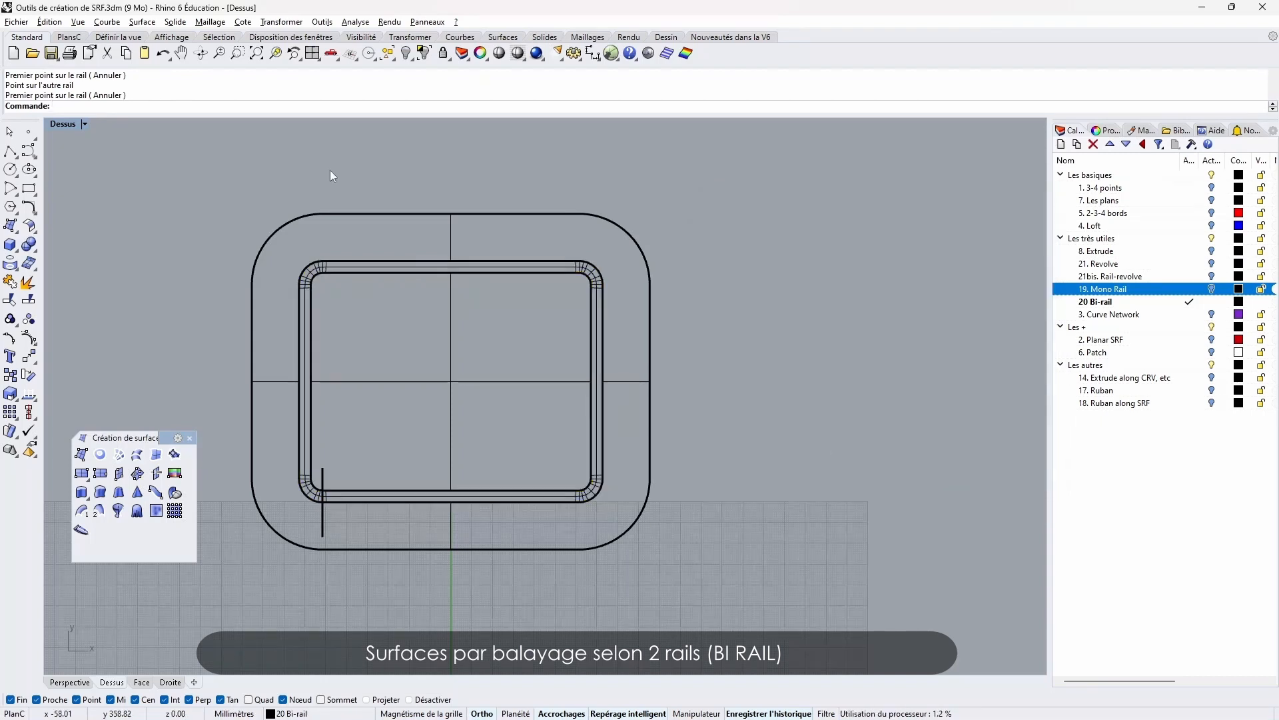
Apply an environment map to the whole tray and examine the reflections along its side wall and corners in perspective
key("ctrl+m")
left_click(932, 171)
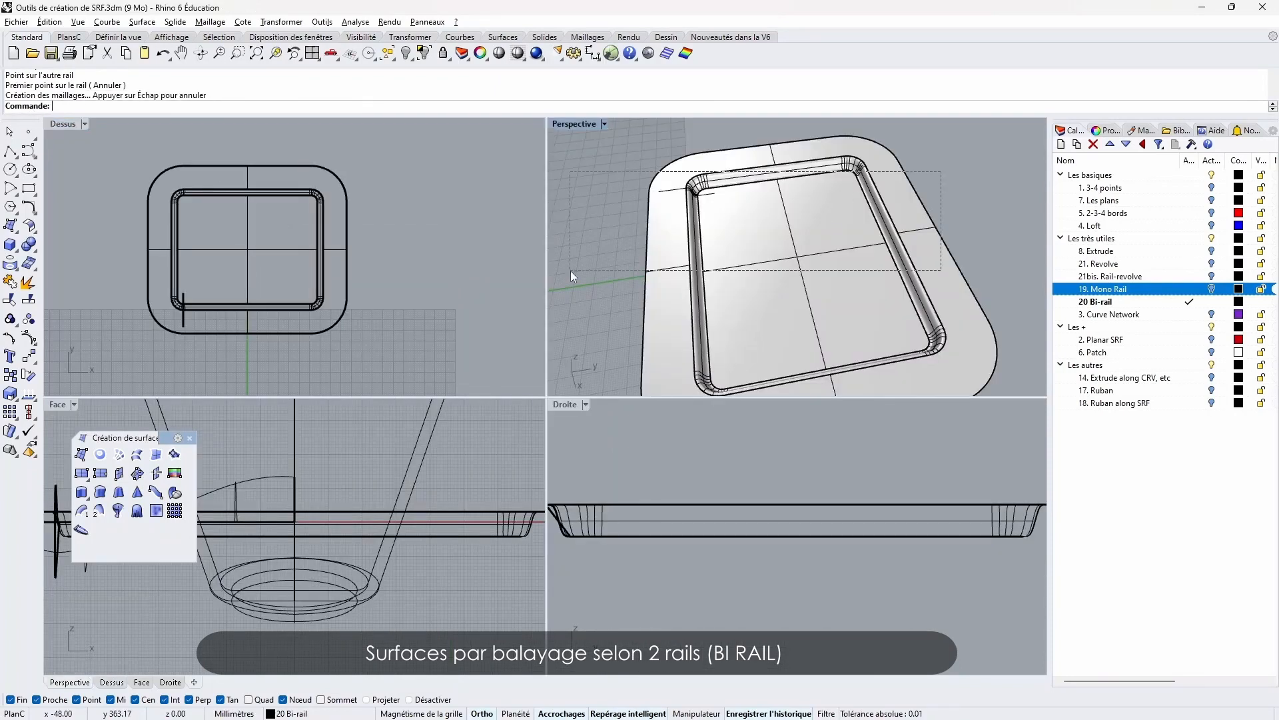
key("ctrl+a")
left_click(648, 53)
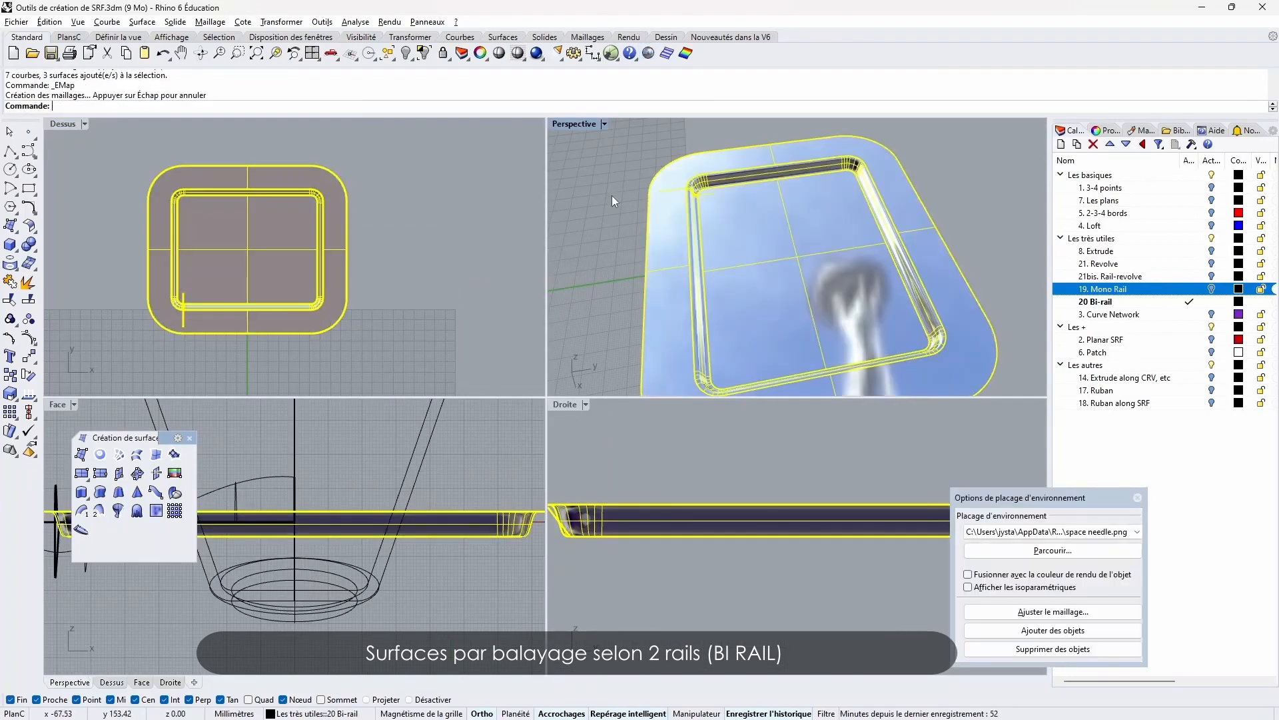
right_click_drag(612, 194, 839, 226)
scroll(937, 226, "up", 5)
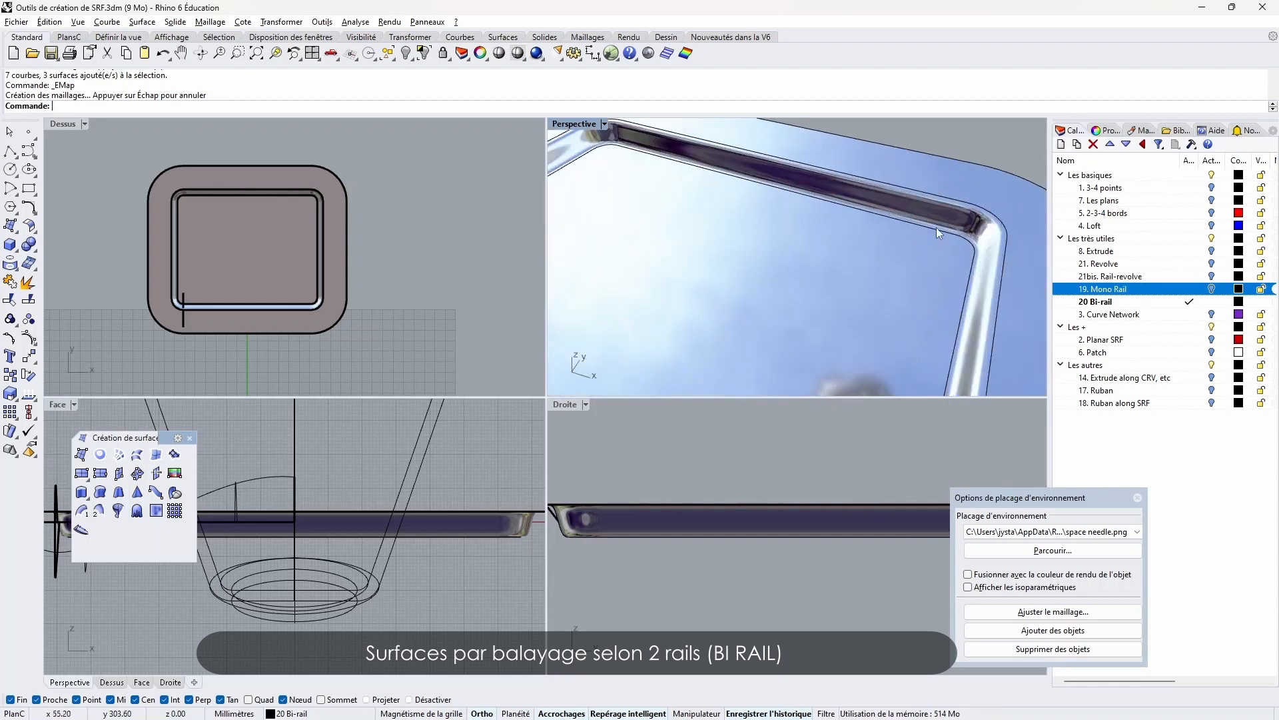
right_click_drag(933, 221, 844, 222)
scroll(844, 224, "down", 5)
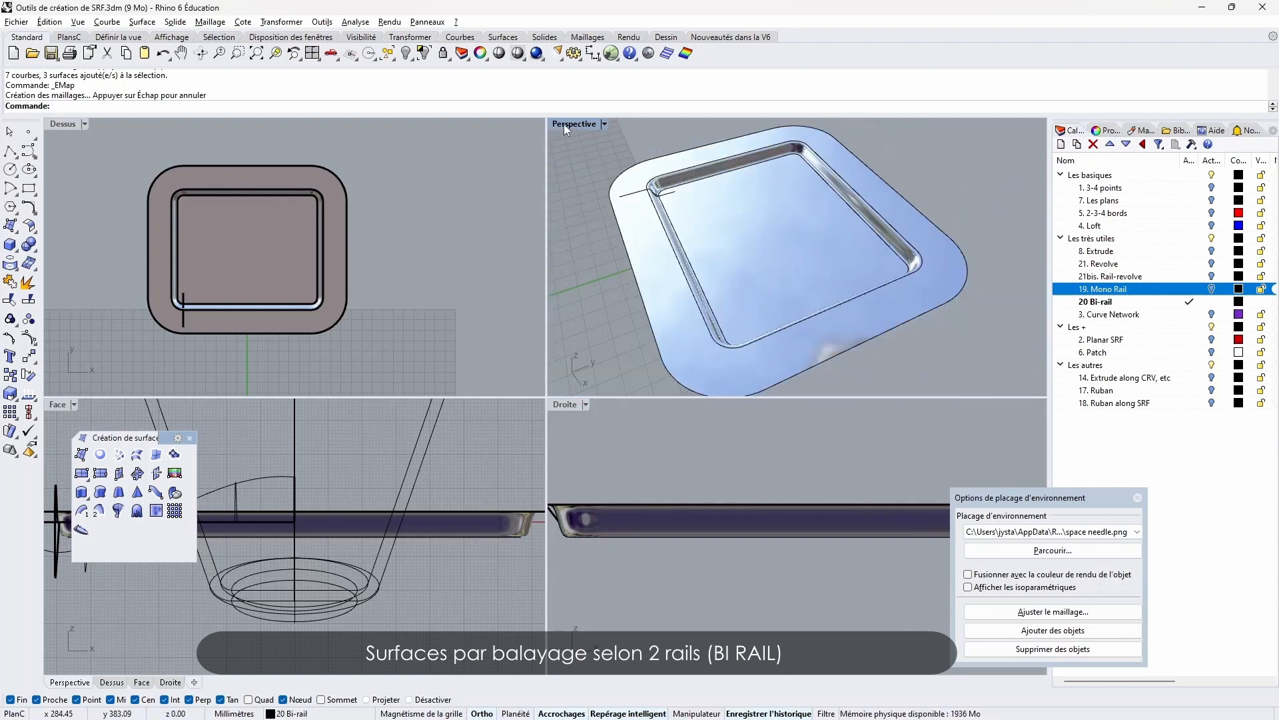
Enlarge the perspective view and add the cup and the curved surface beside the tray to the environment map display
double_click(564, 124)
scroll(629, 266, "down", 6)
left_click(322, 306)
left_click(156, 354, "shift")
left_click(649, 52)
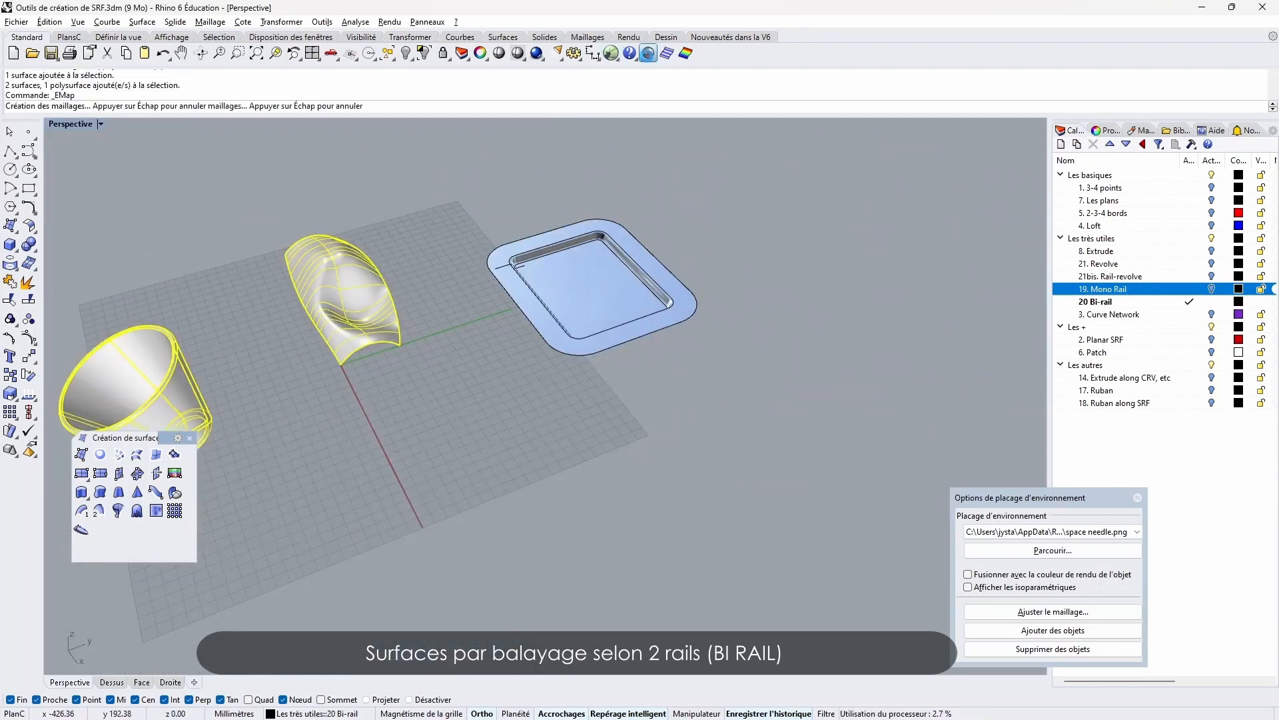
Examine the reflections on the cup, the curved surface and the tray's corner near the section curve
right_click_drag(459, 406, 534, 431)
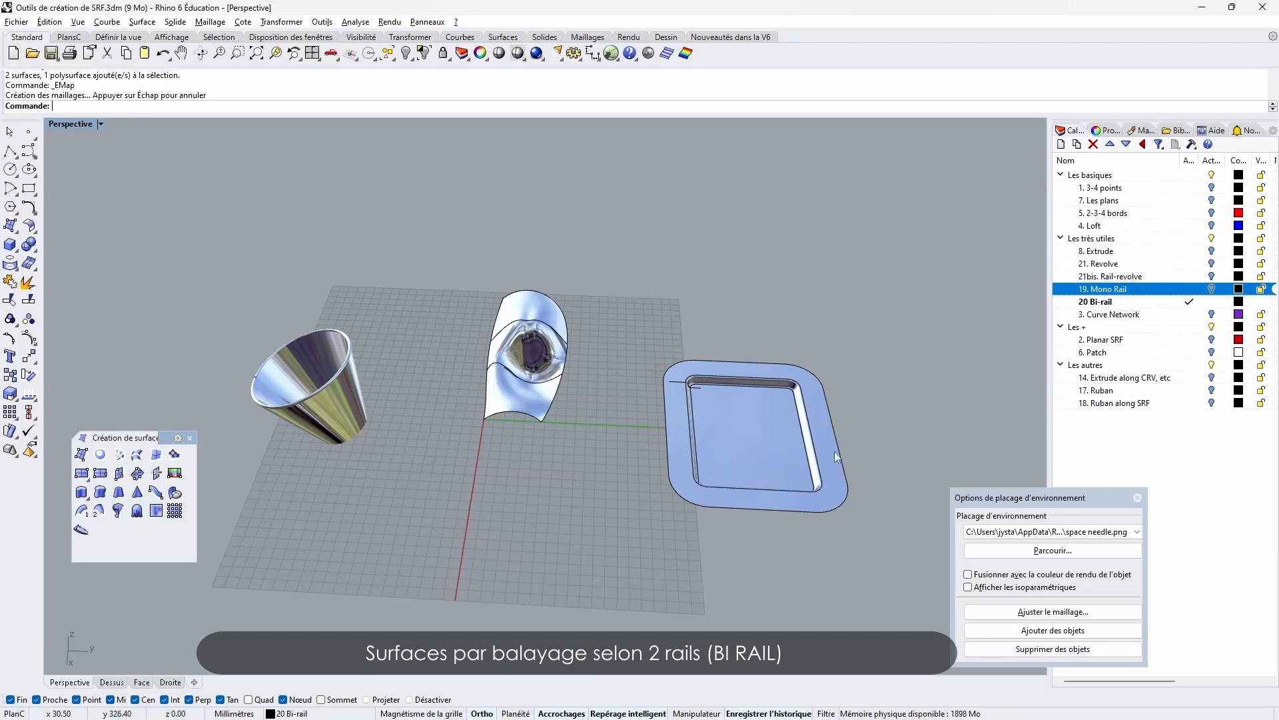
right_click_drag(693, 426, 683, 417)
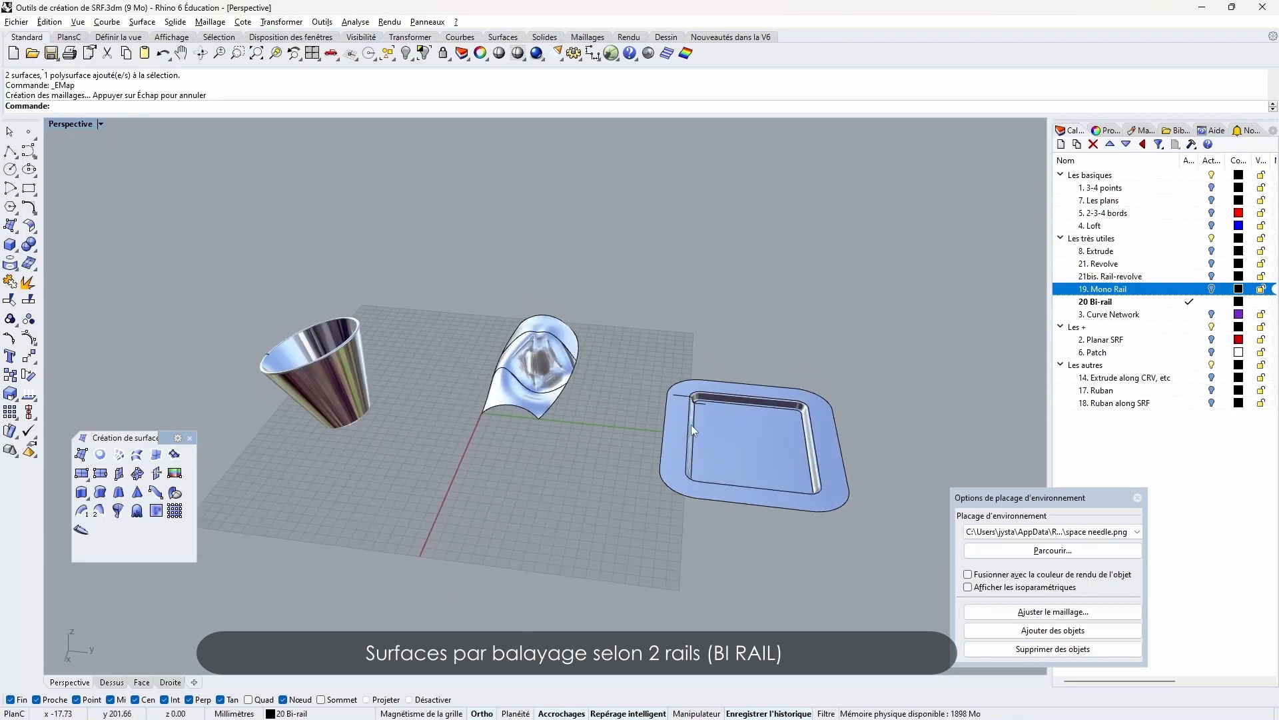
scroll(690, 415, "up", 10)
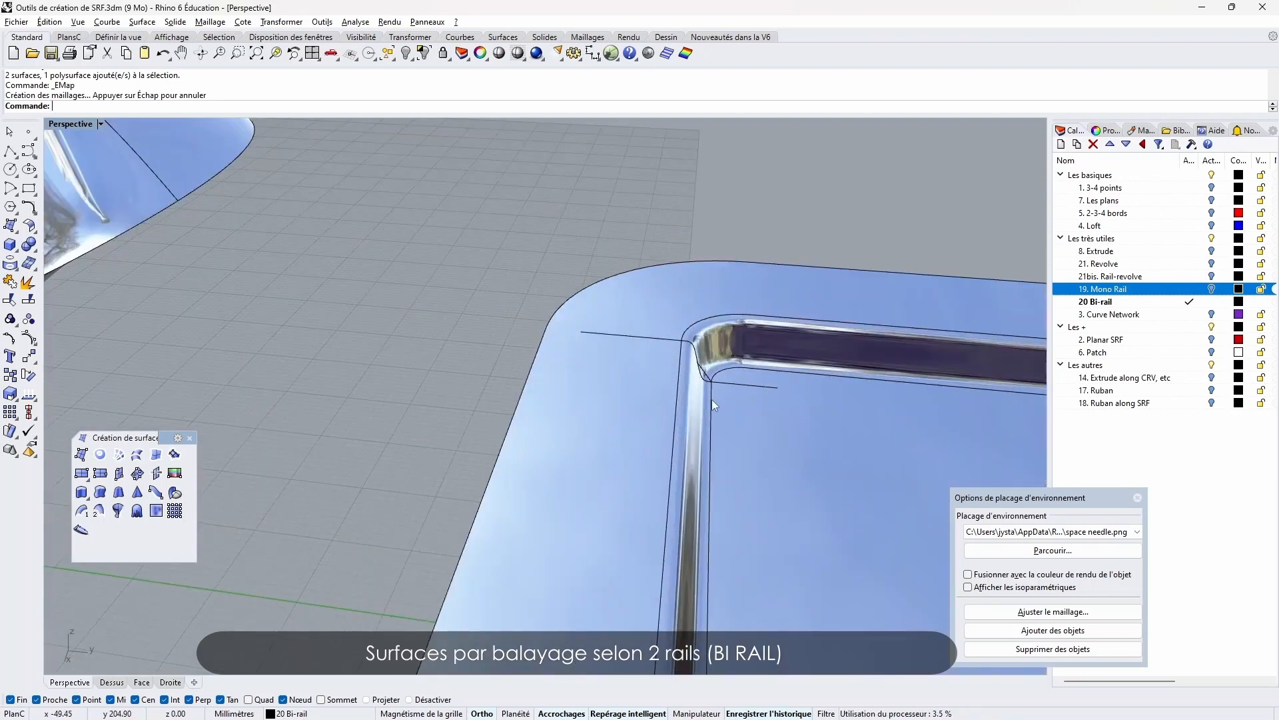
scroll(699, 379, "down", 10)
right_click_drag(588, 443, 602, 468)
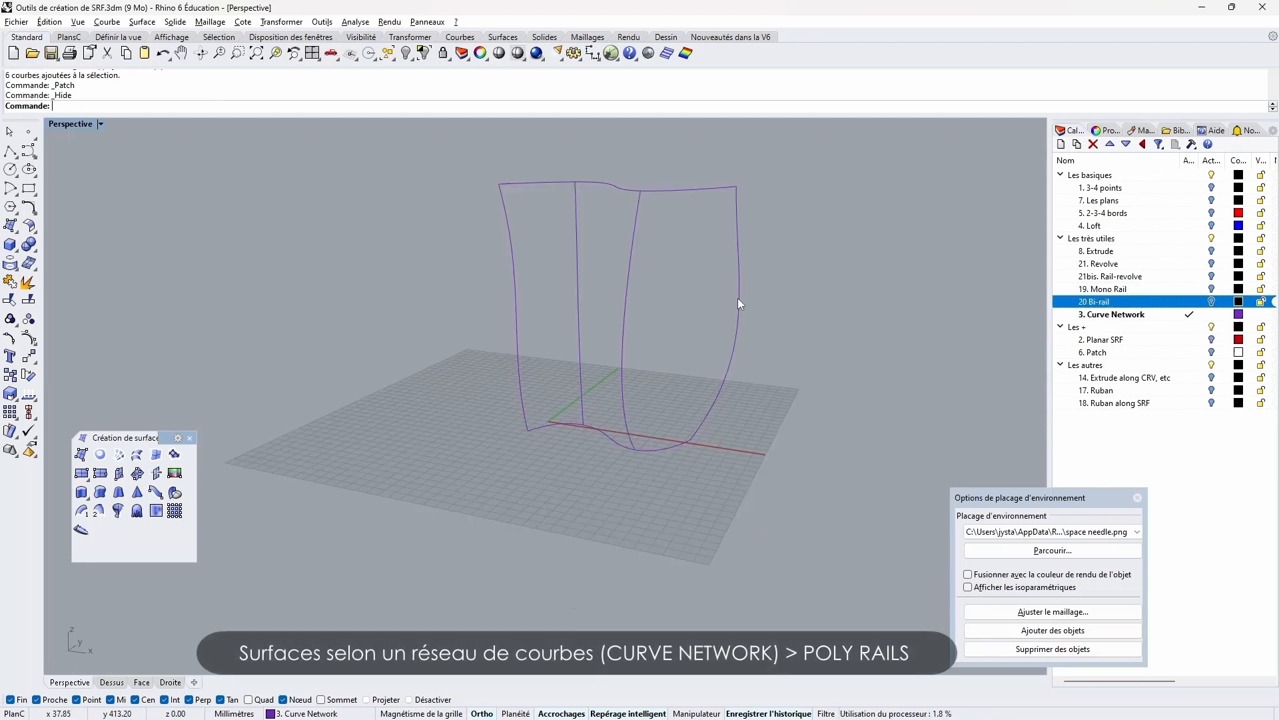
Identify the curve network by selecting all six curves, the four upright curves, and the lower and upper cross curves in turn
left_click_drag(799, 166, 388, 517)
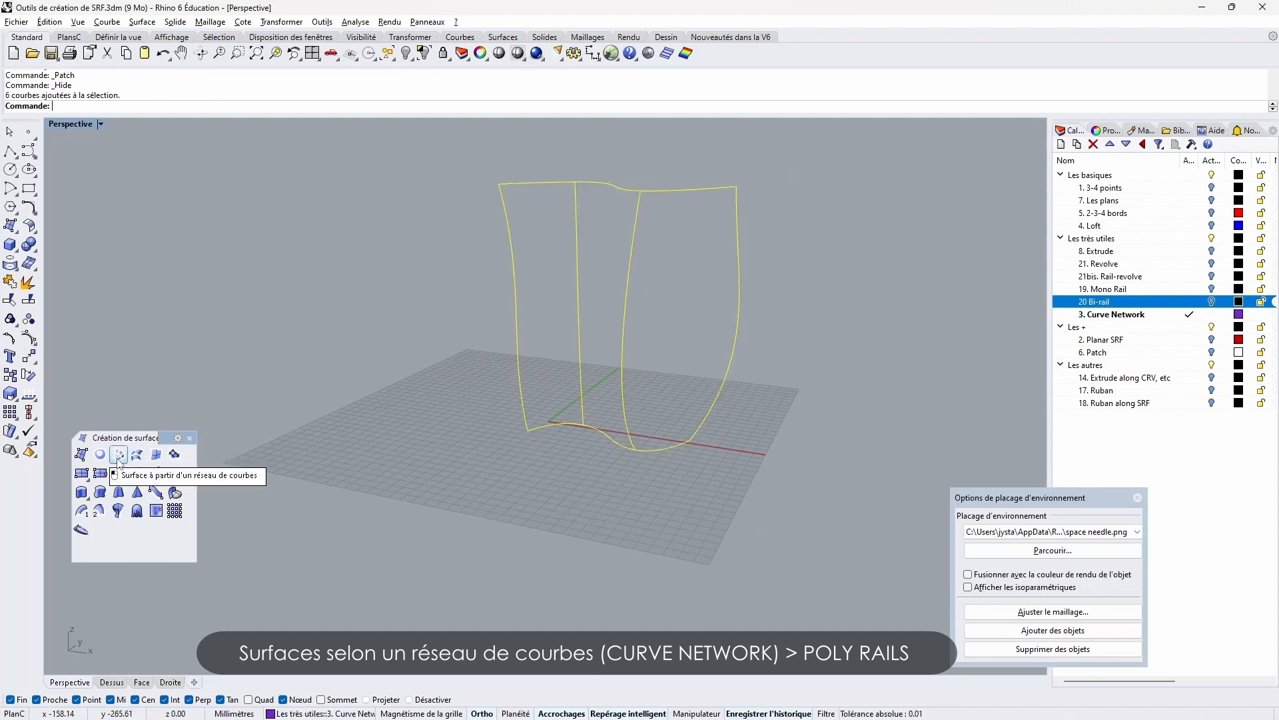
left_click(782, 279)
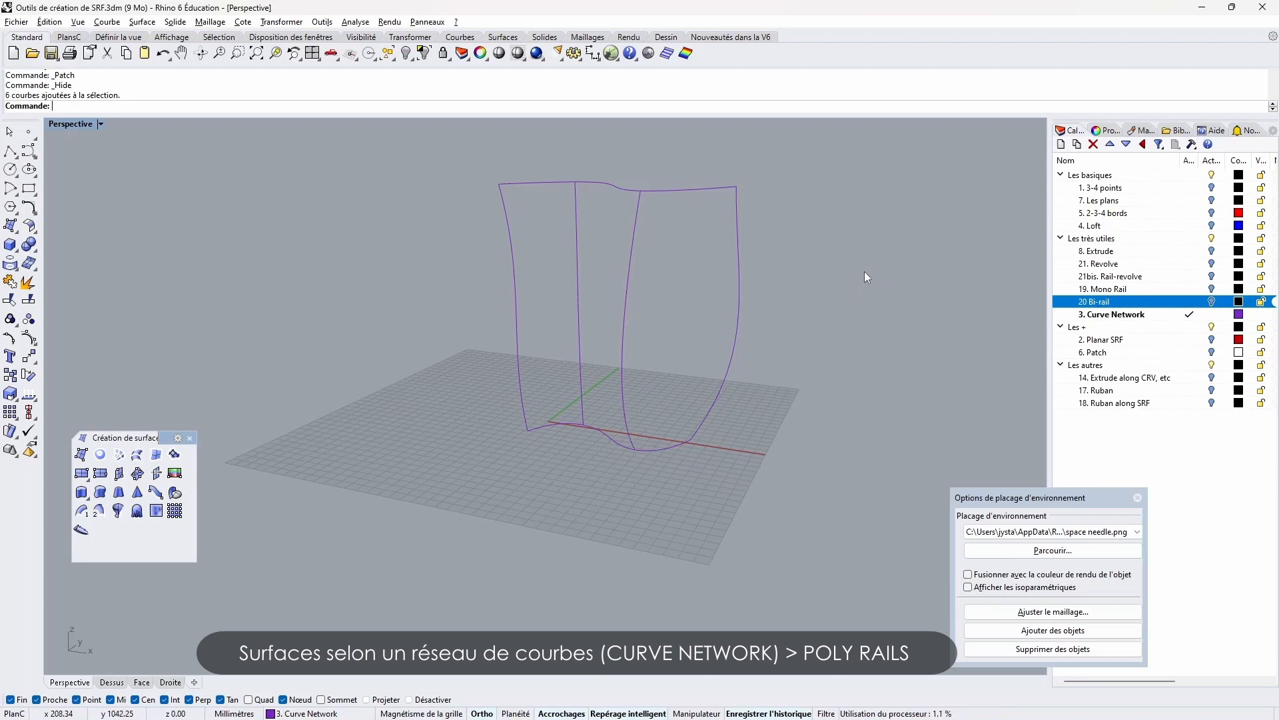
left_click_drag(873, 283, 373, 327)
left_click(579, 430)
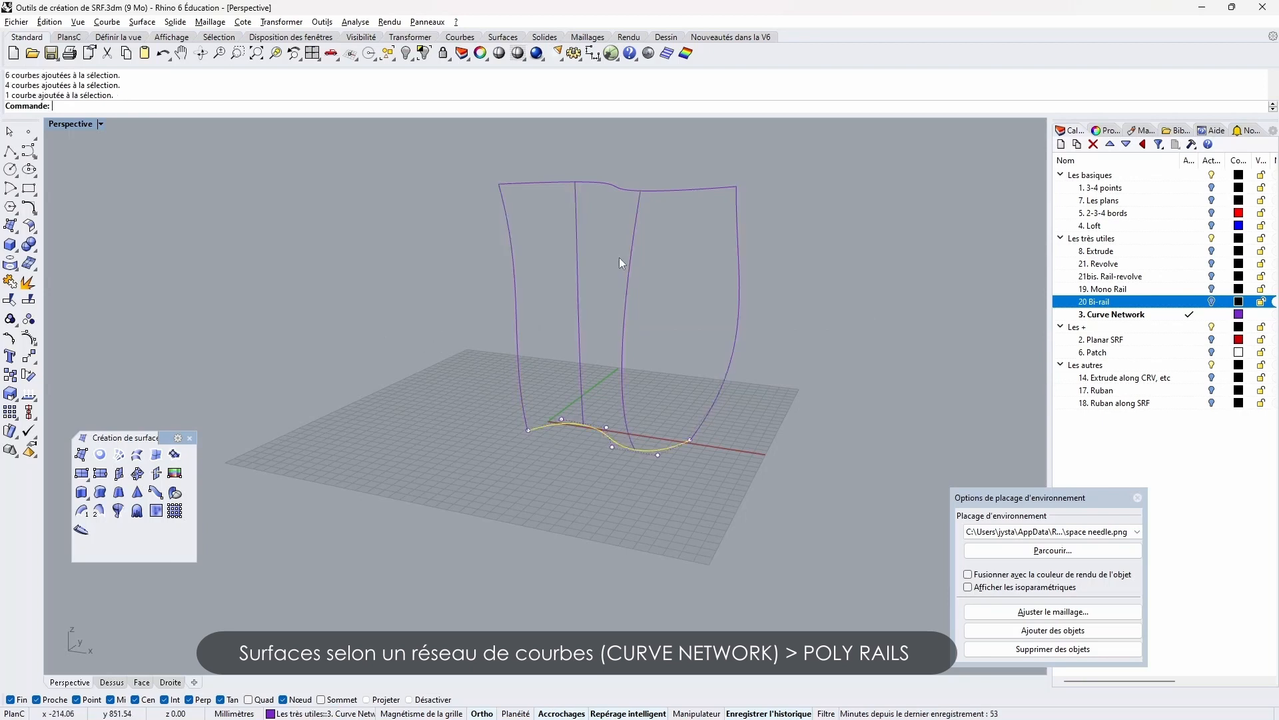
left_click(621, 184)
left_click(827, 273)
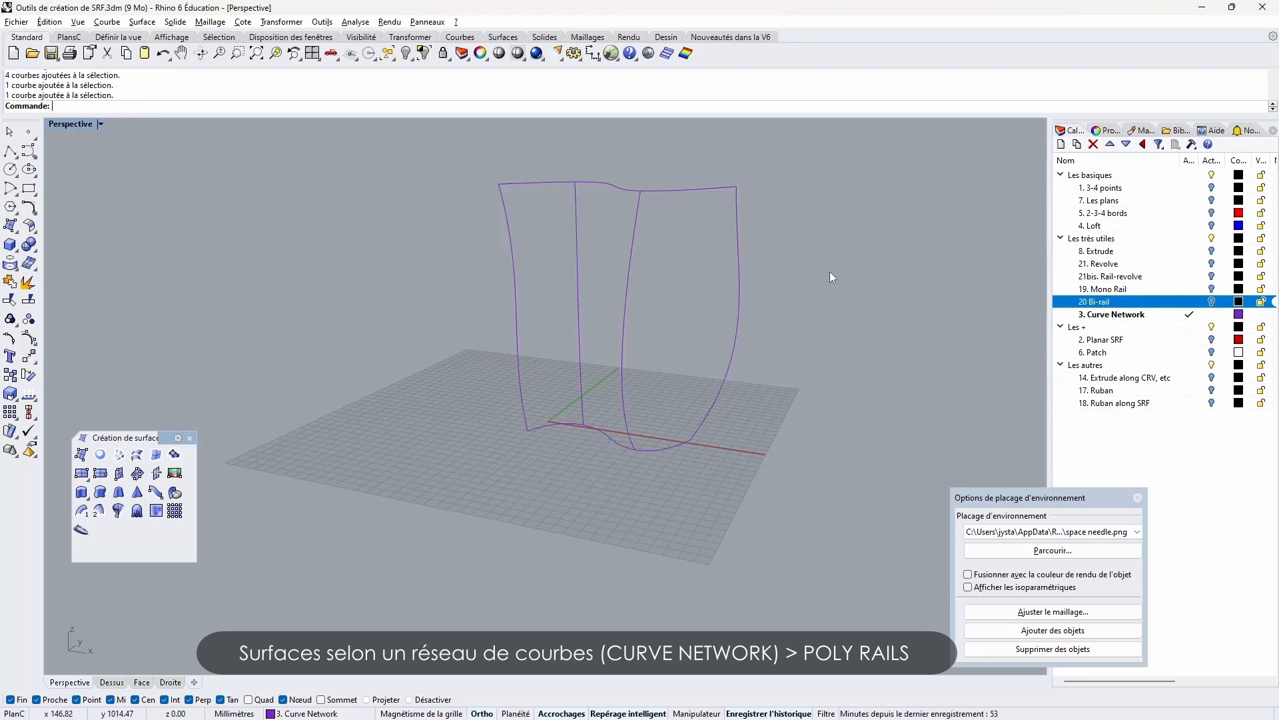
Highlight the four upright curves and annotate them in blue as rails R1, R2, R3 and R4 with upward direction arrows
left_click_drag(875, 283, 239, 283)
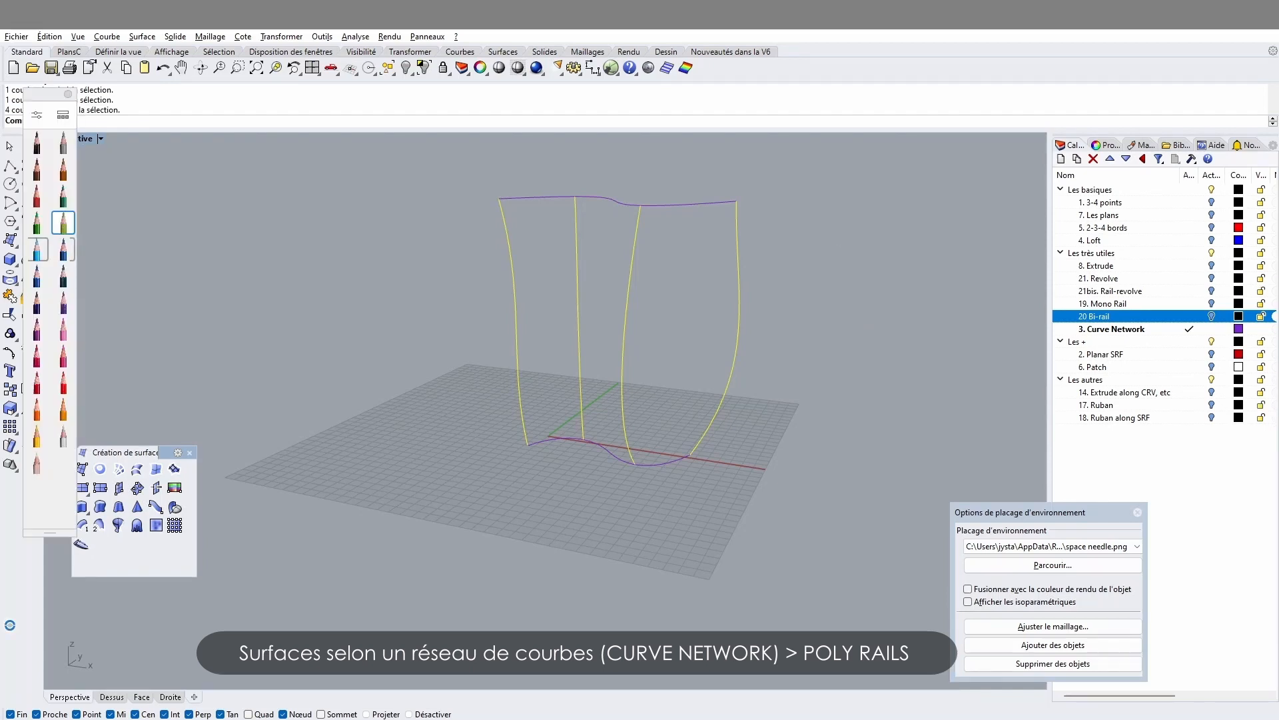
left_click(37, 249)
left_click_drag(705, 427, 740, 214)
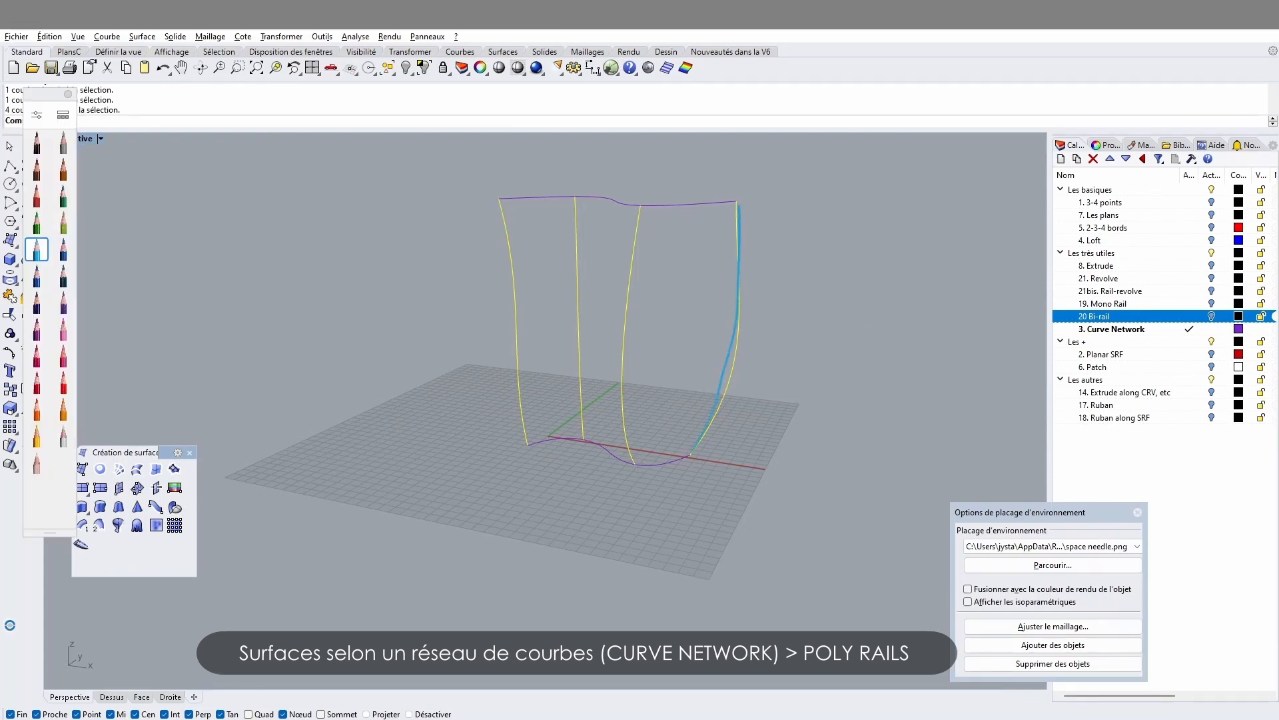
left_click_drag(761, 347, 773, 341)
left_click_drag(626, 383, 650, 220)
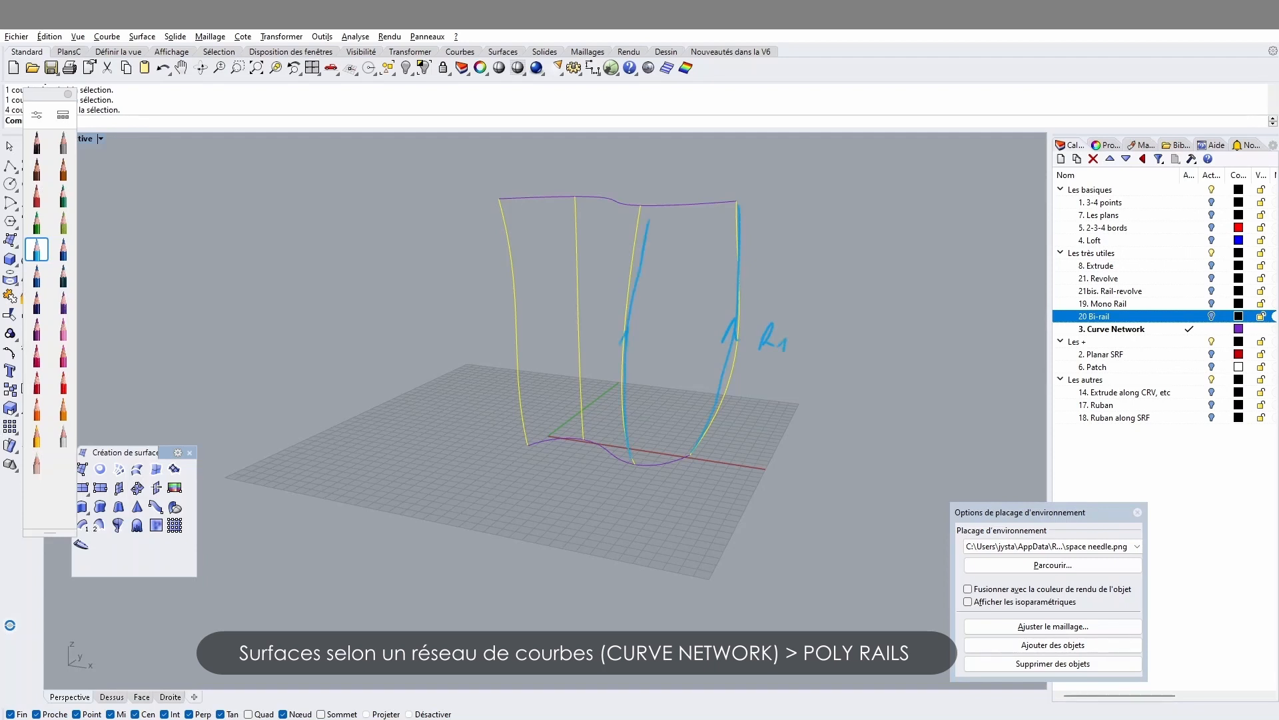
left_click_drag(640, 353, 650, 341)
left_click_drag(659, 339, 663, 336)
left_click_drag(582, 426, 579, 209)
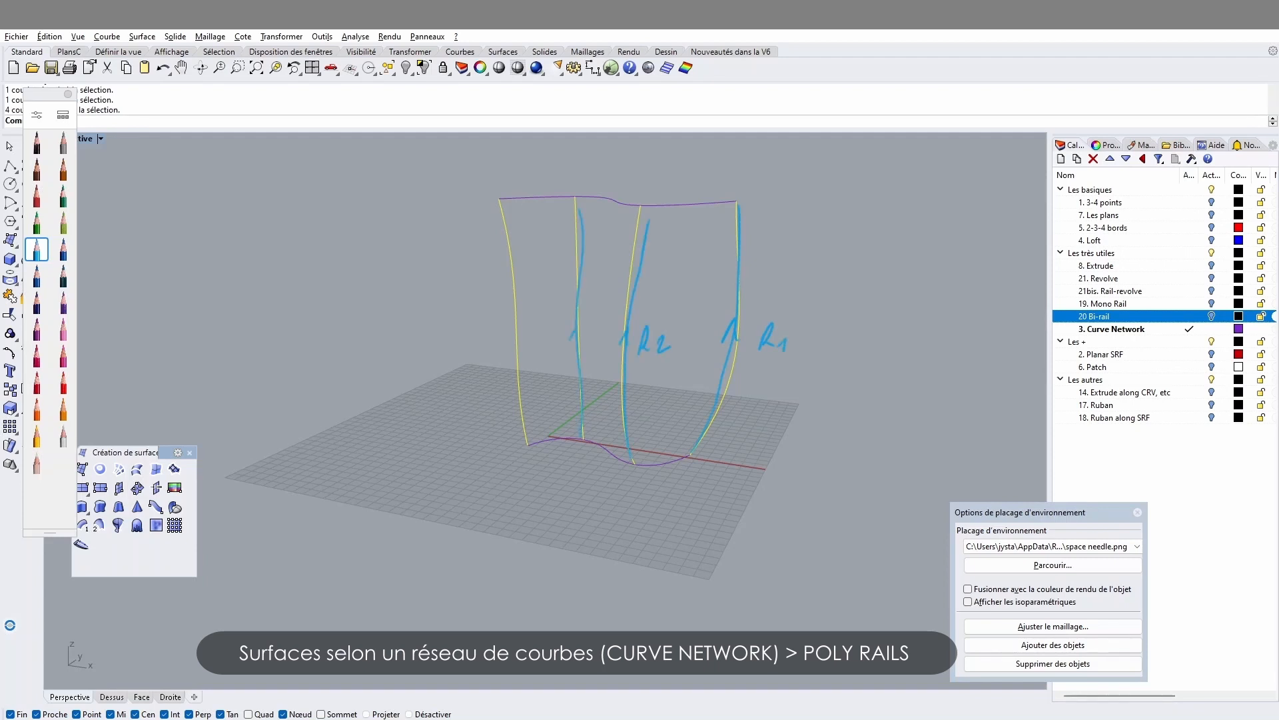
left_click_drag(589, 327, 599, 324)
left_click_drag(519, 426, 501, 203)
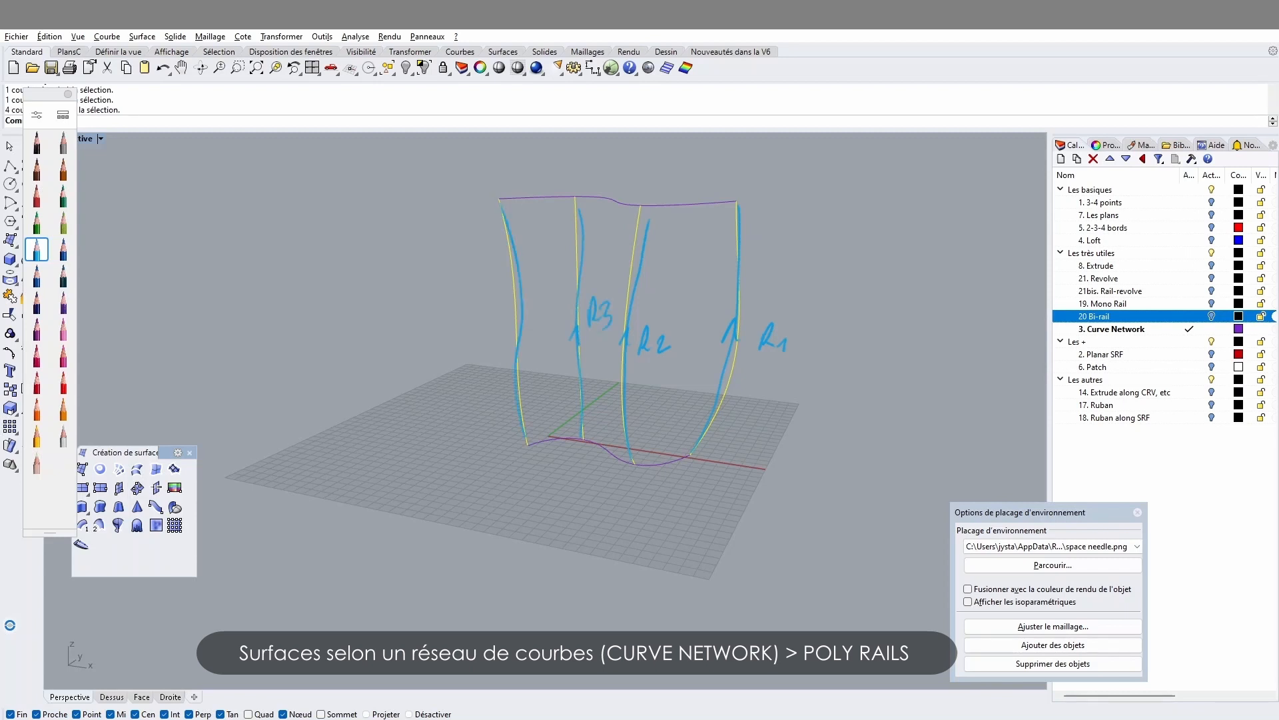
left_click_drag(479, 315, 489, 341)
Trace the lower and upper cross curves in red as sections, labelling the lower one S1
left_click(36, 196)
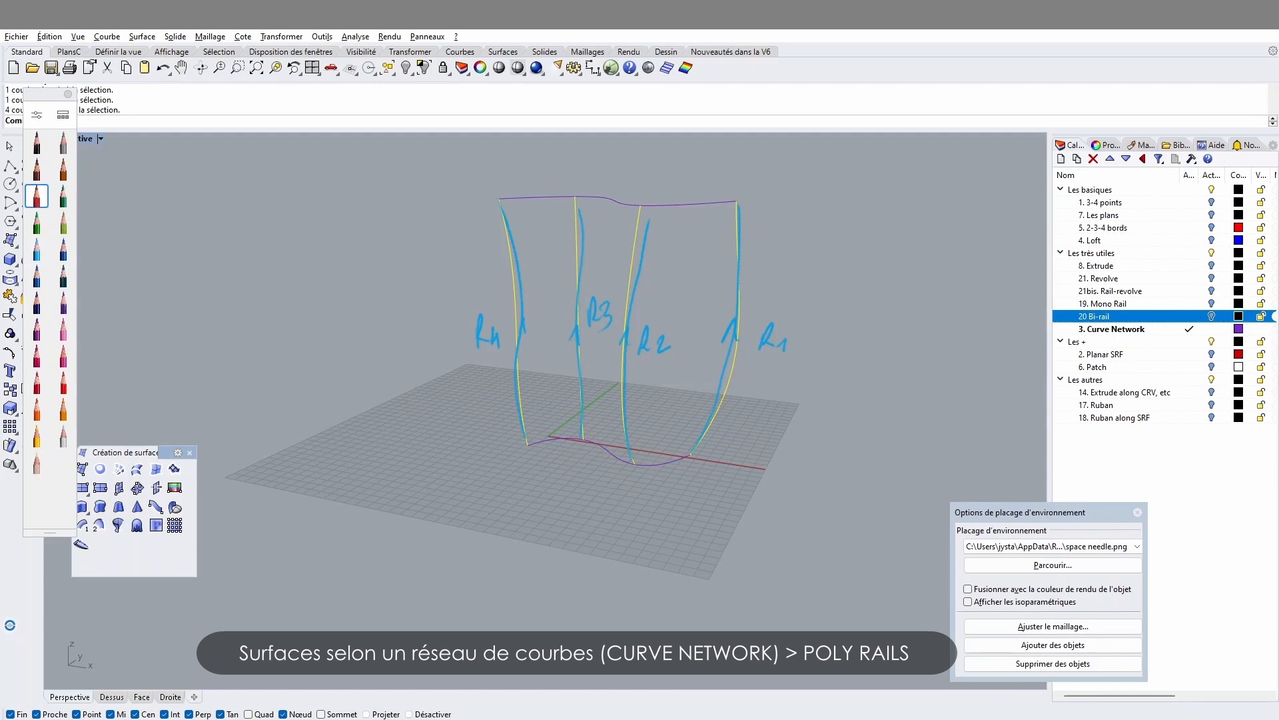
left_click_drag(528, 444, 695, 456)
left_click_drag(596, 465, 591, 487)
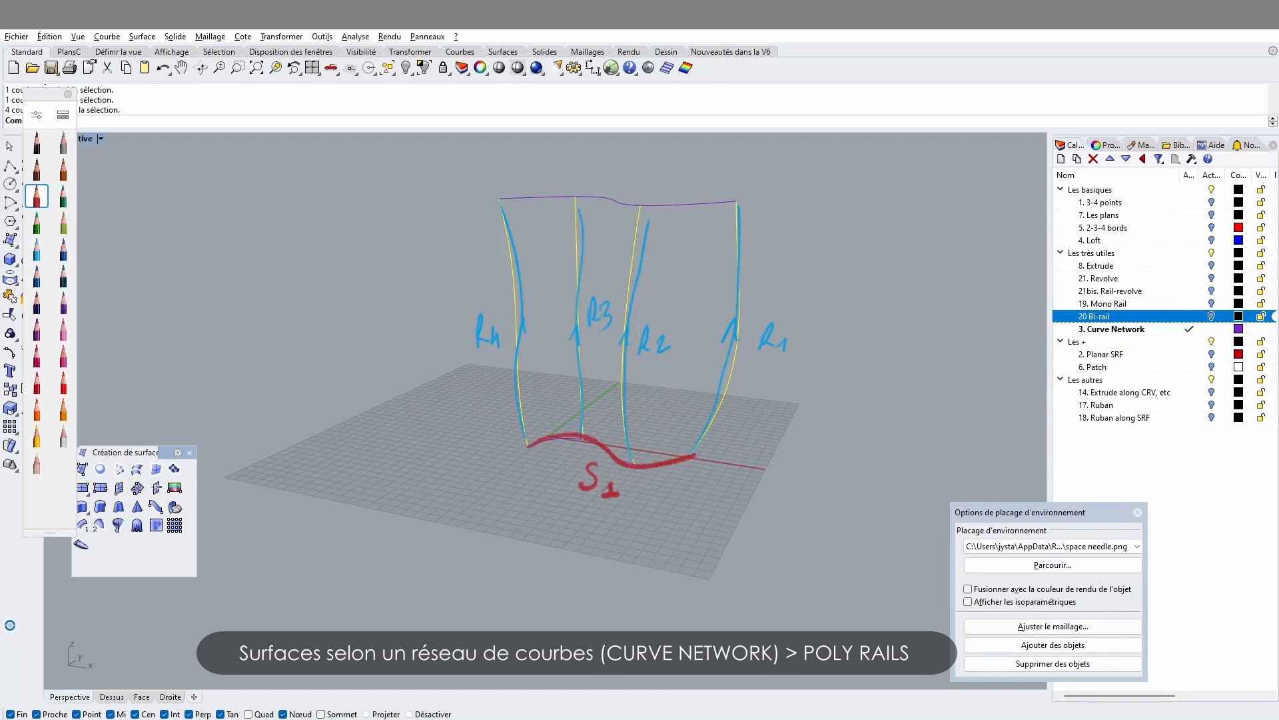
left_click_drag(502, 198, 719, 197)
mouse_move(651, 158)
left_mouse_down()
mouse_move(632, 180)
mouse_move(677, 179)
left_mouse_up()
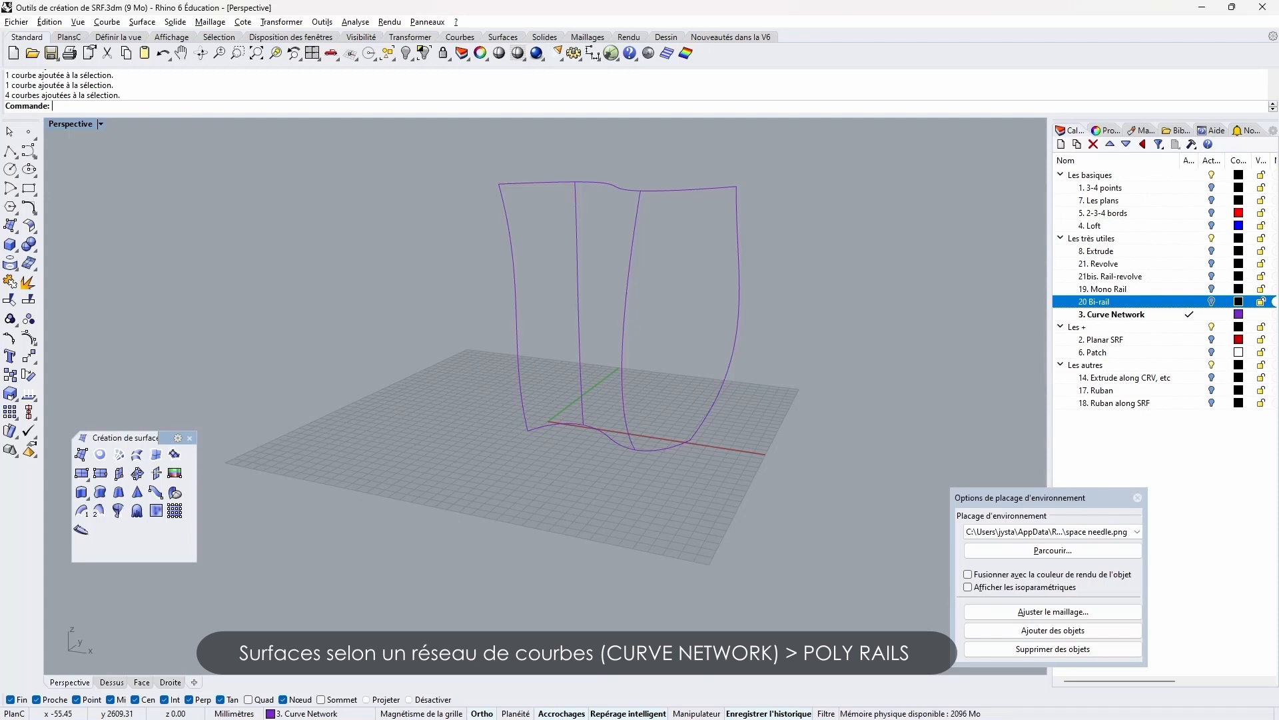
Create a curve network surface from the six curves, keeping Position matching on all four edges
left_click_drag(857, 151, 401, 476)
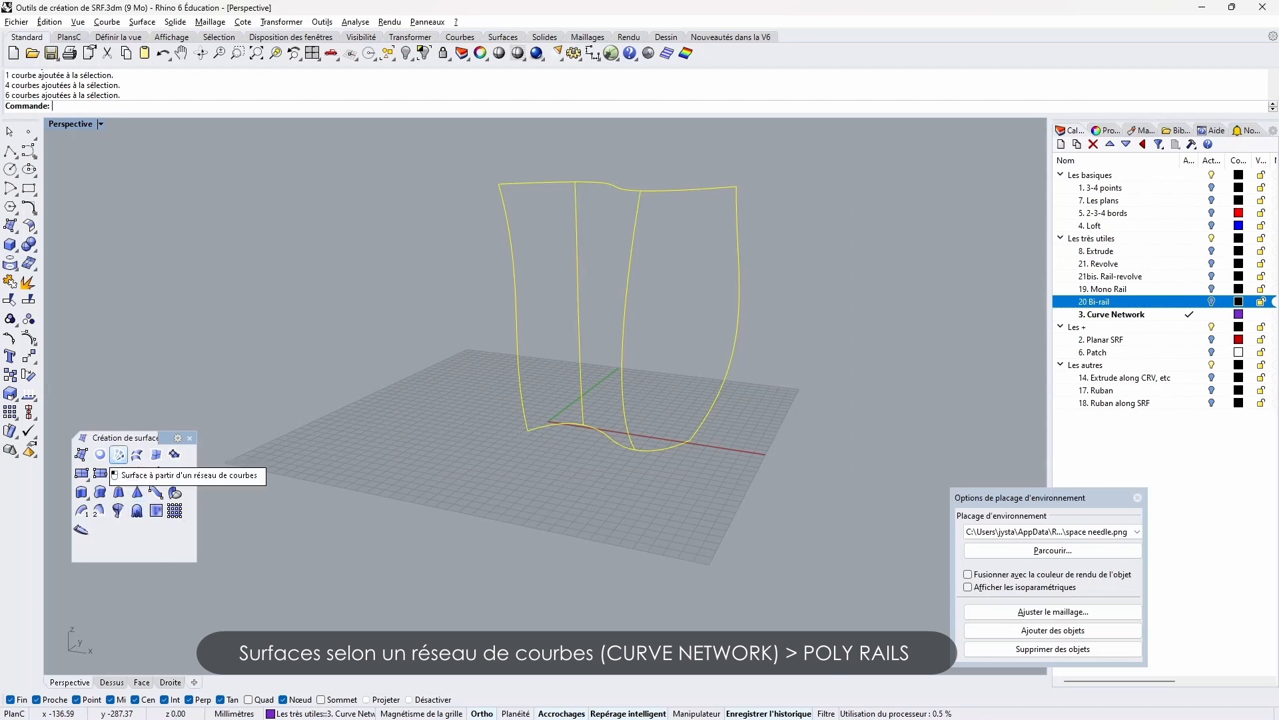
left_click(119, 453)
left_click_drag(668, 273, 450, 376)
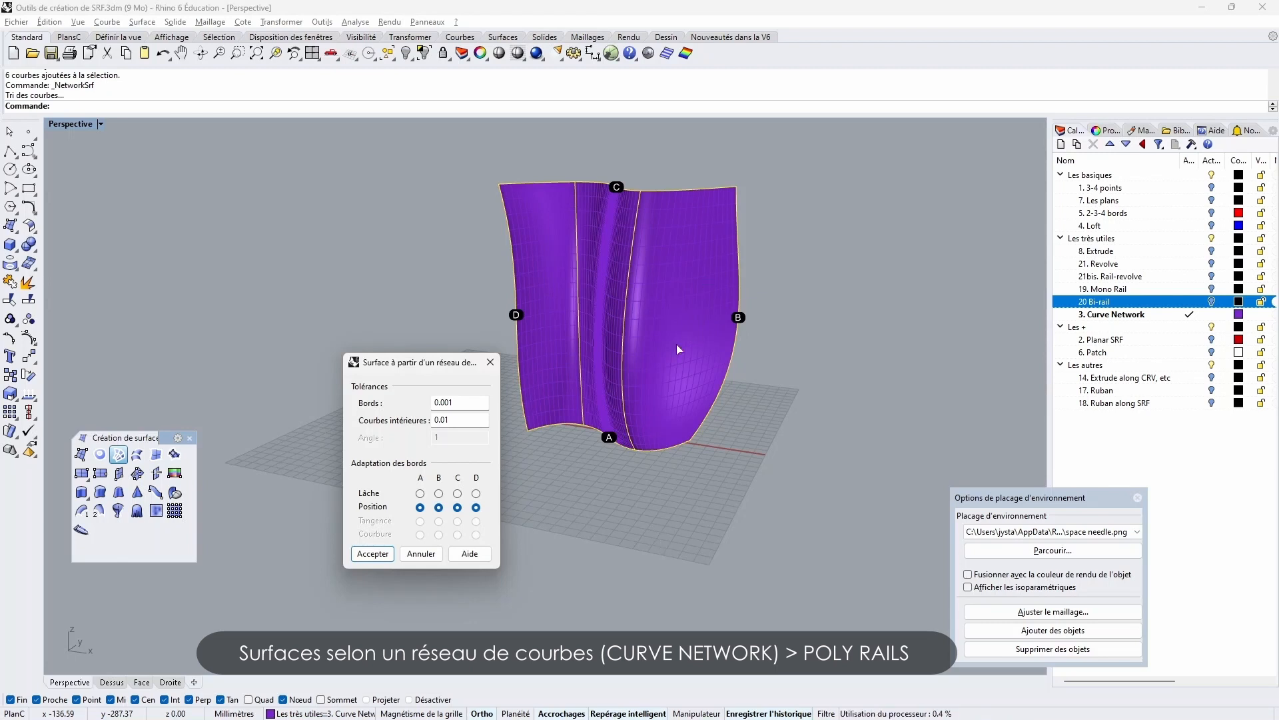
left_click(371, 554)
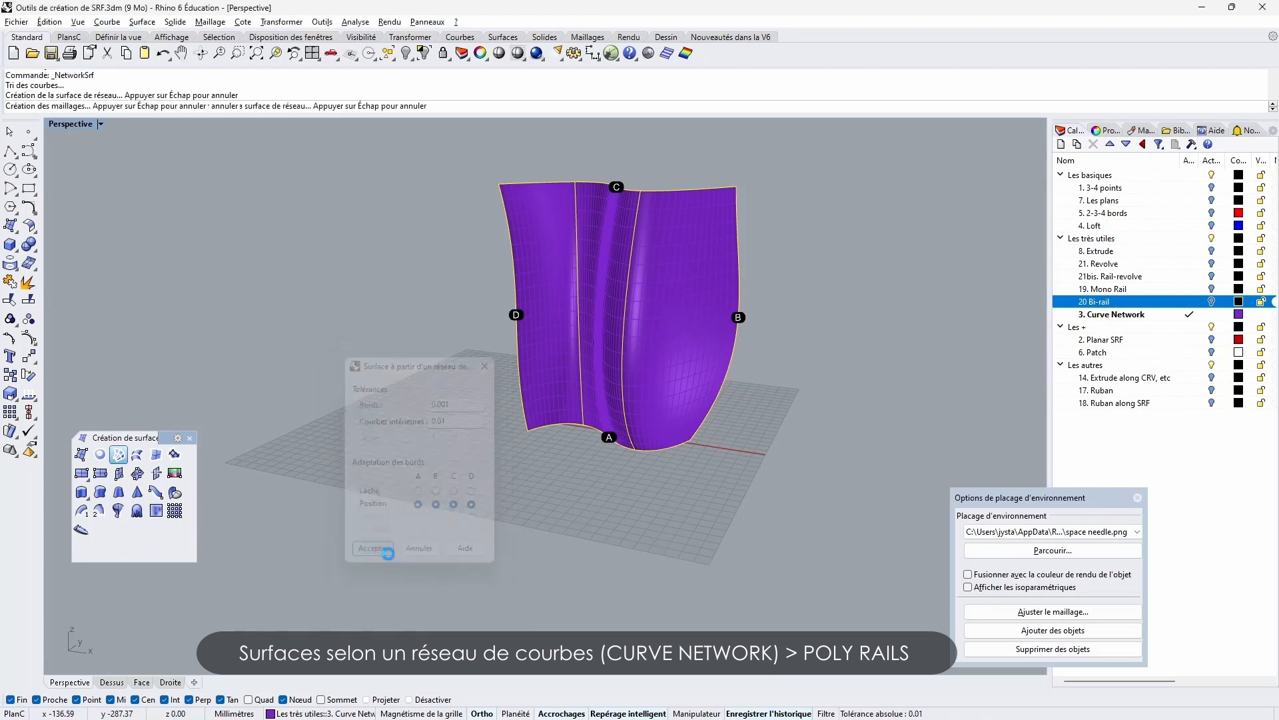
Apply environment map analysis to the new network surface and examine its reflections from several angles
left_click(650, 54)
left_click(422, 298)
right_click_drag(419, 316, 531, 340)
right_click_drag(448, 272, 416, 349)
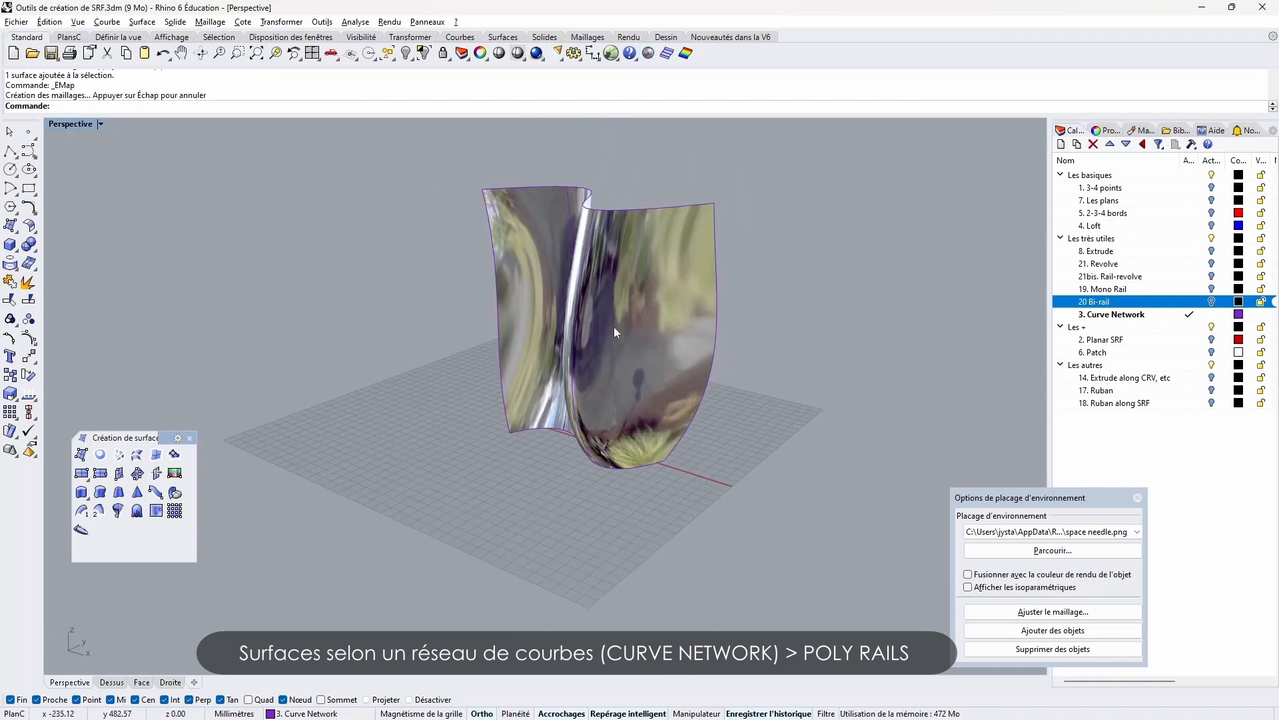
right_click_drag(613, 327, 719, 429)
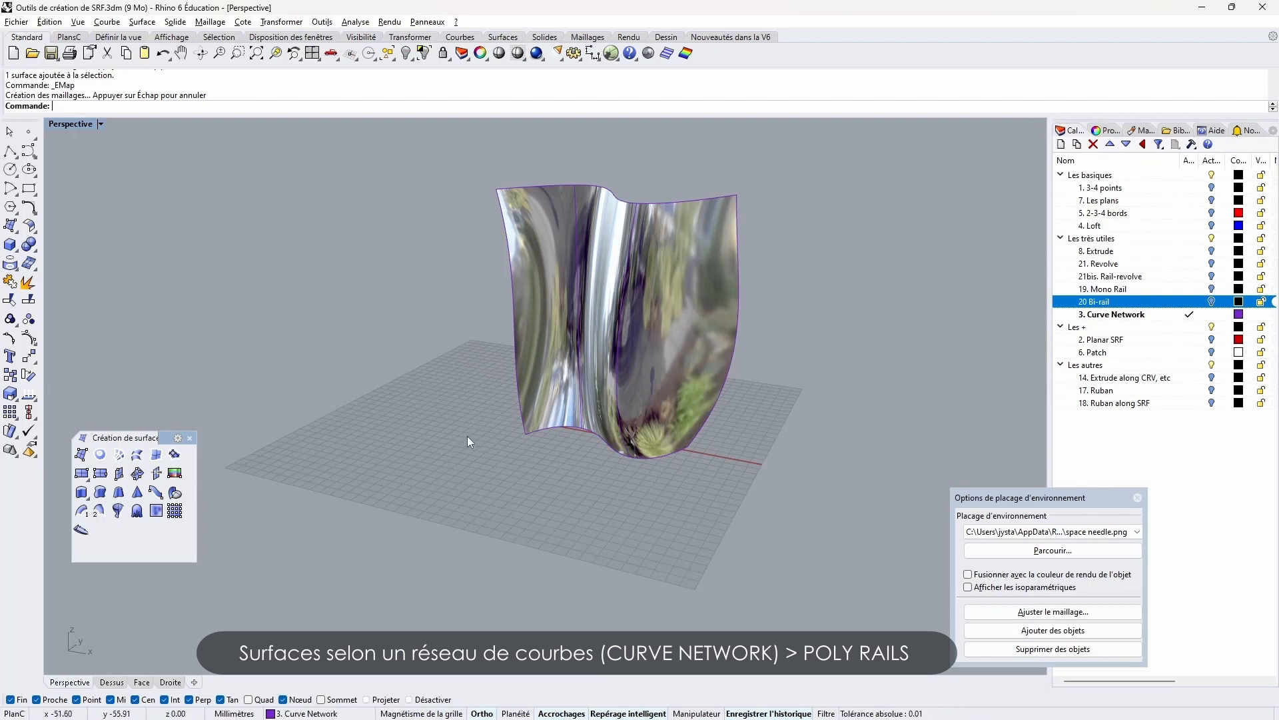
right_click_drag(466, 440, 600, 434)
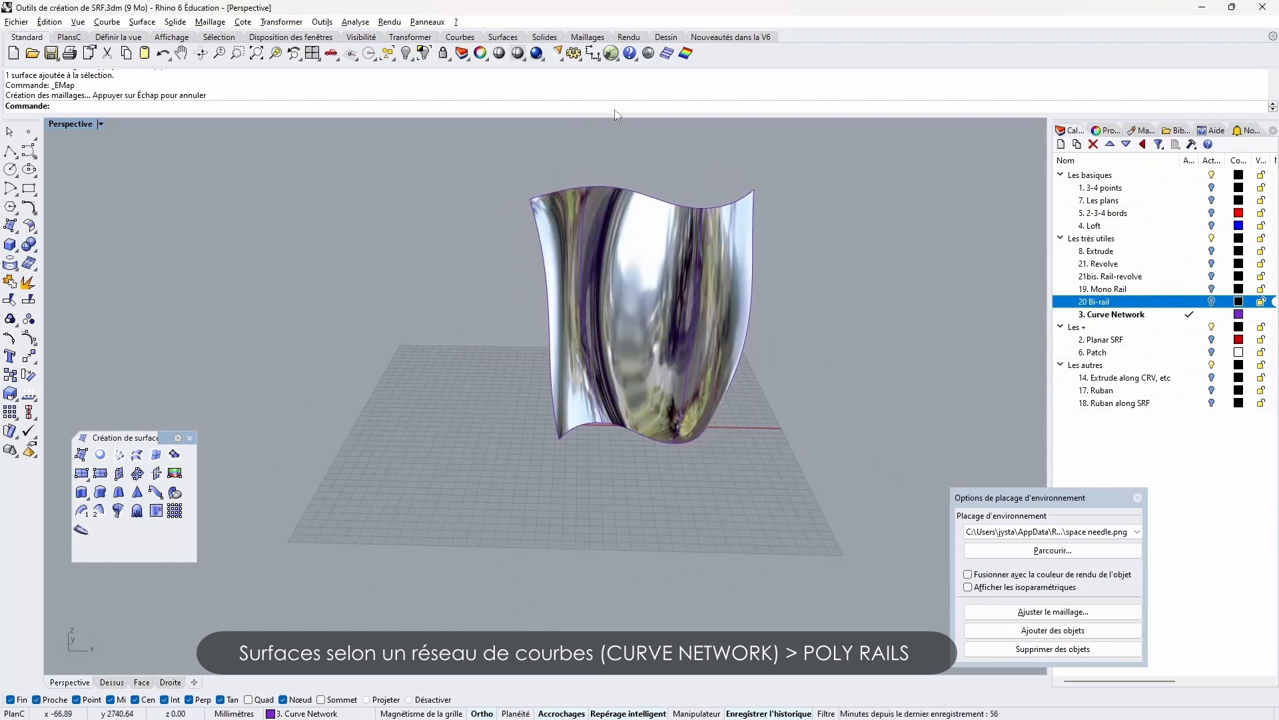
Show the hidden vase curves and identify the four upright rails and the lower and upper closed sections
left_click(406, 55)
right_click_drag(444, 340, 435, 314)
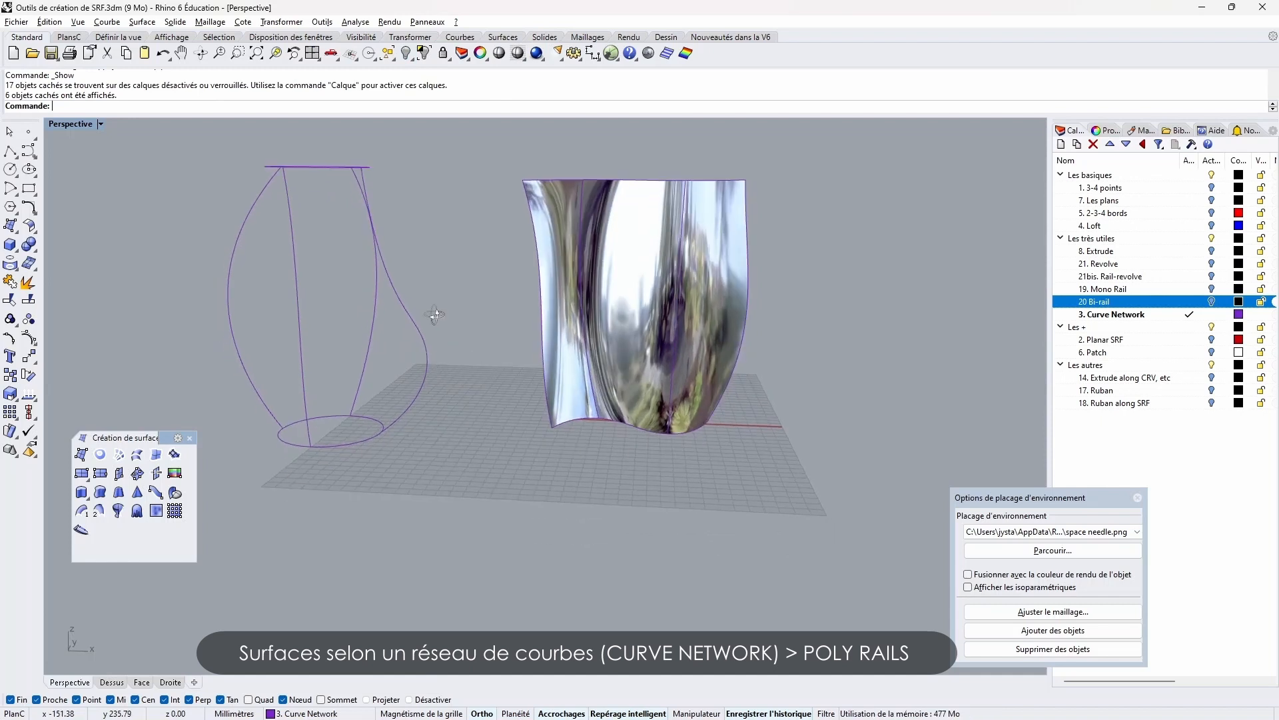
left_click_drag(450, 240, 220, 307)
right_click_drag(338, 386, 383, 418)
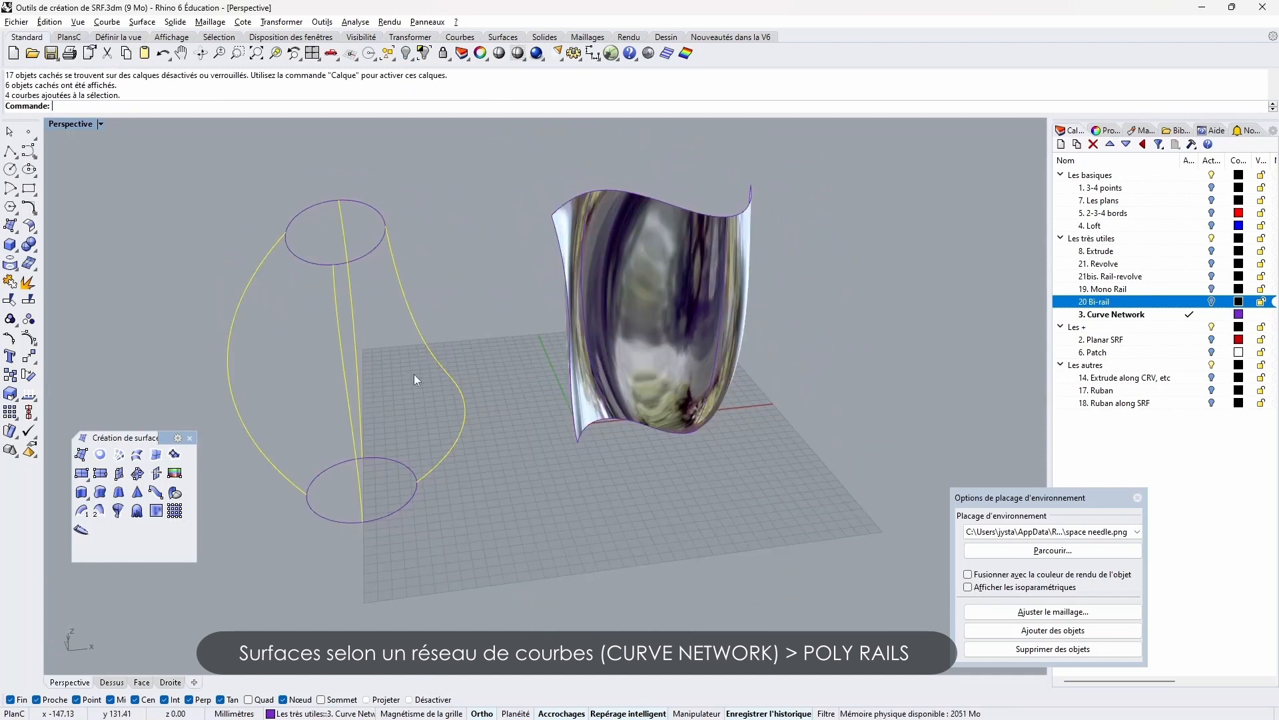
right_click_drag(414, 374, 351, 449)
left_click(351, 450)
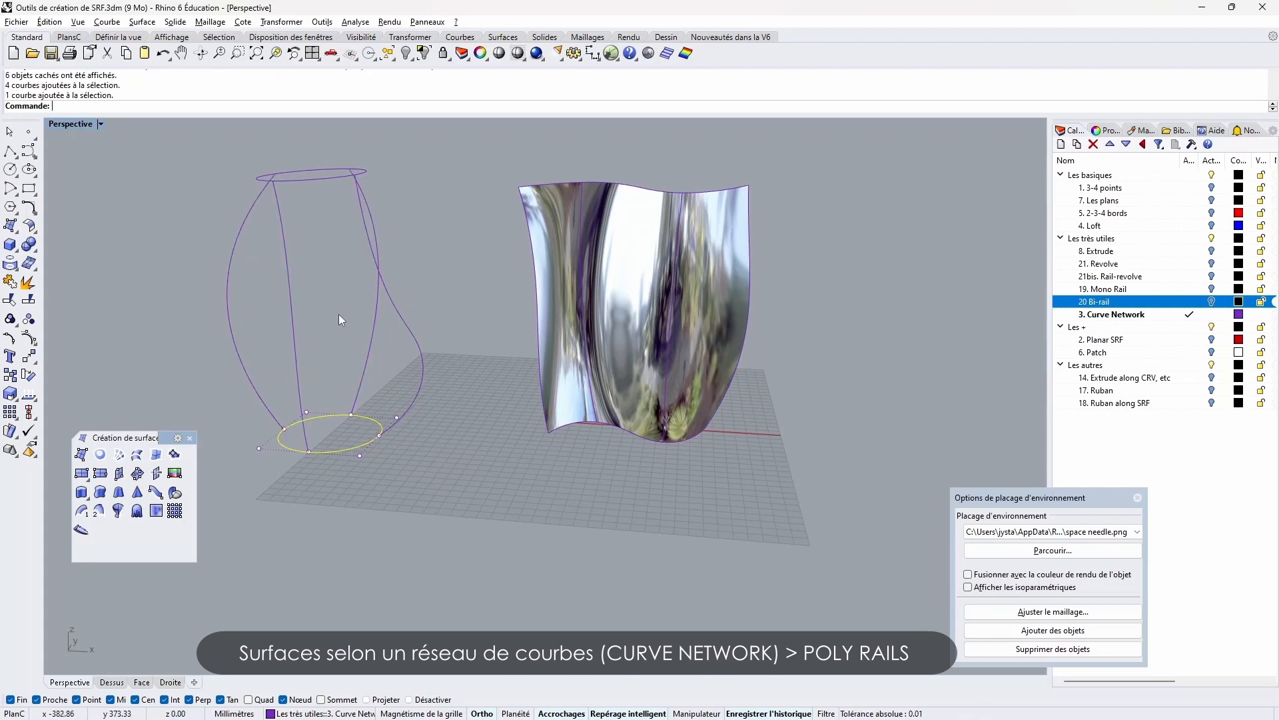
right_click_drag(339, 314, 332, 371)
left_click(318, 253)
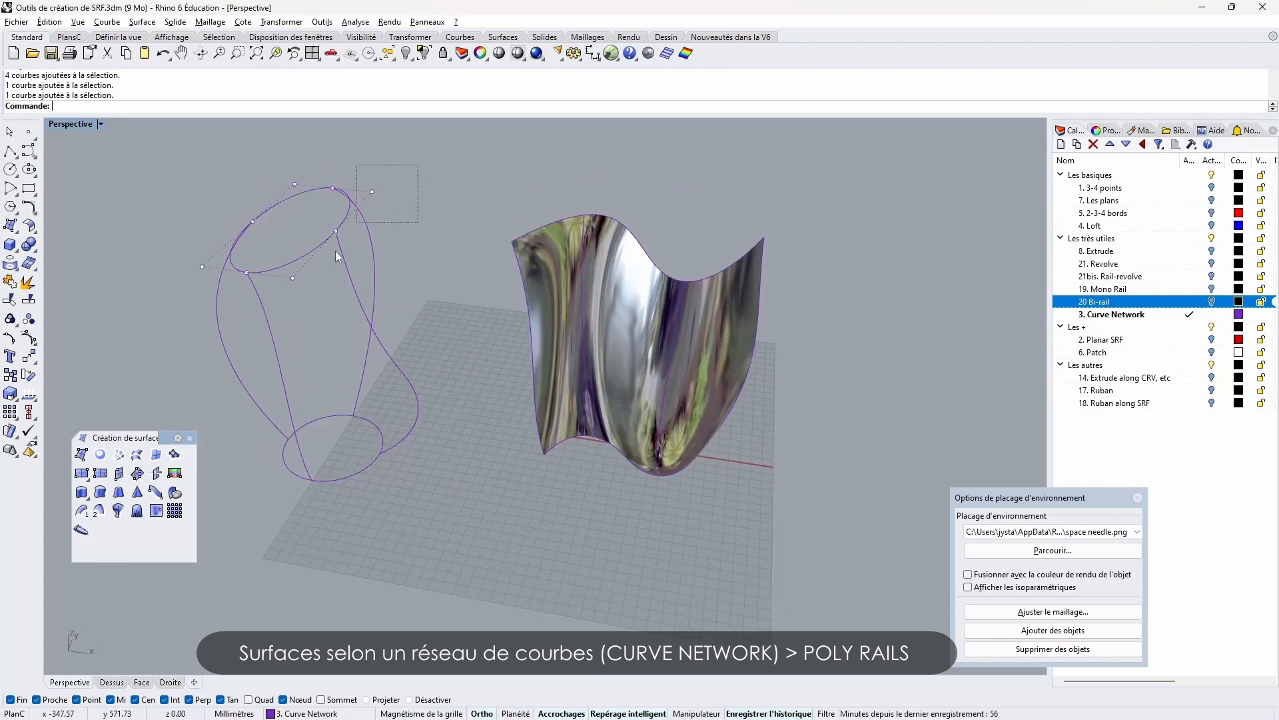
Create a curve network surface from the vase's four rails and two closed sections
left_click_drag(263, 496, 264, 495)
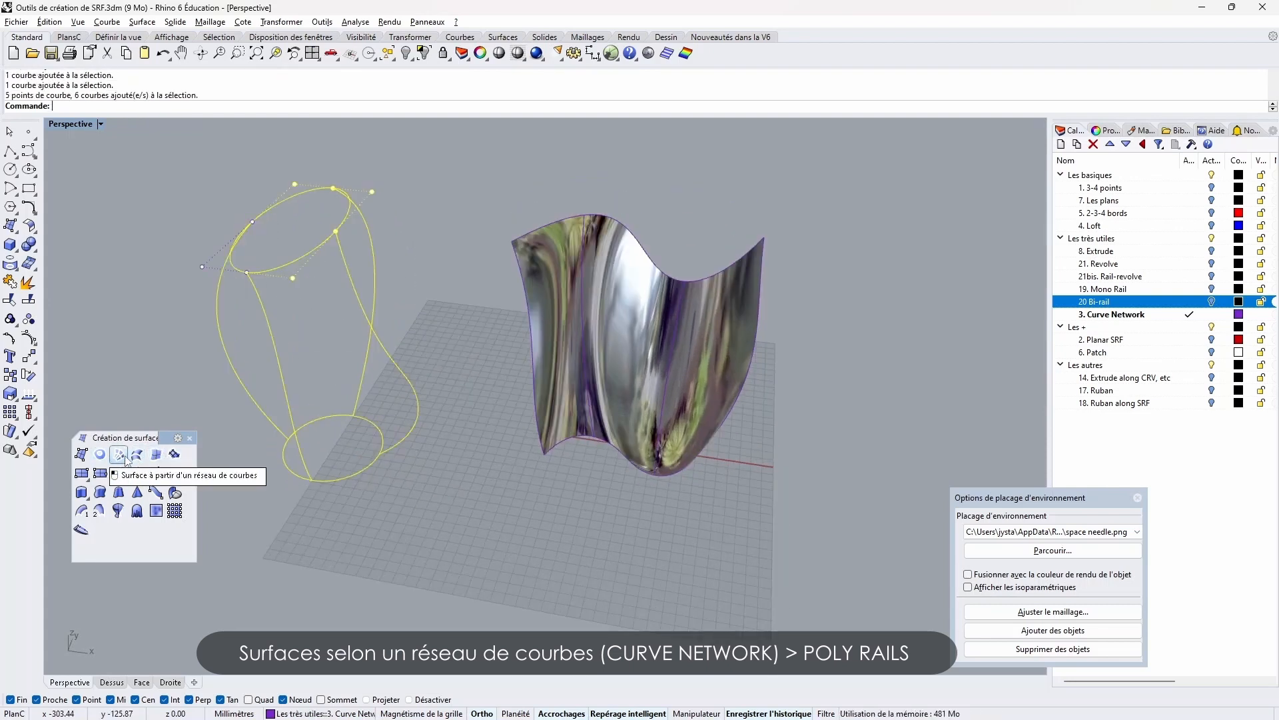
left_click(100, 455)
left_click(377, 546)
right_click_drag(637, 320, 668, 223)
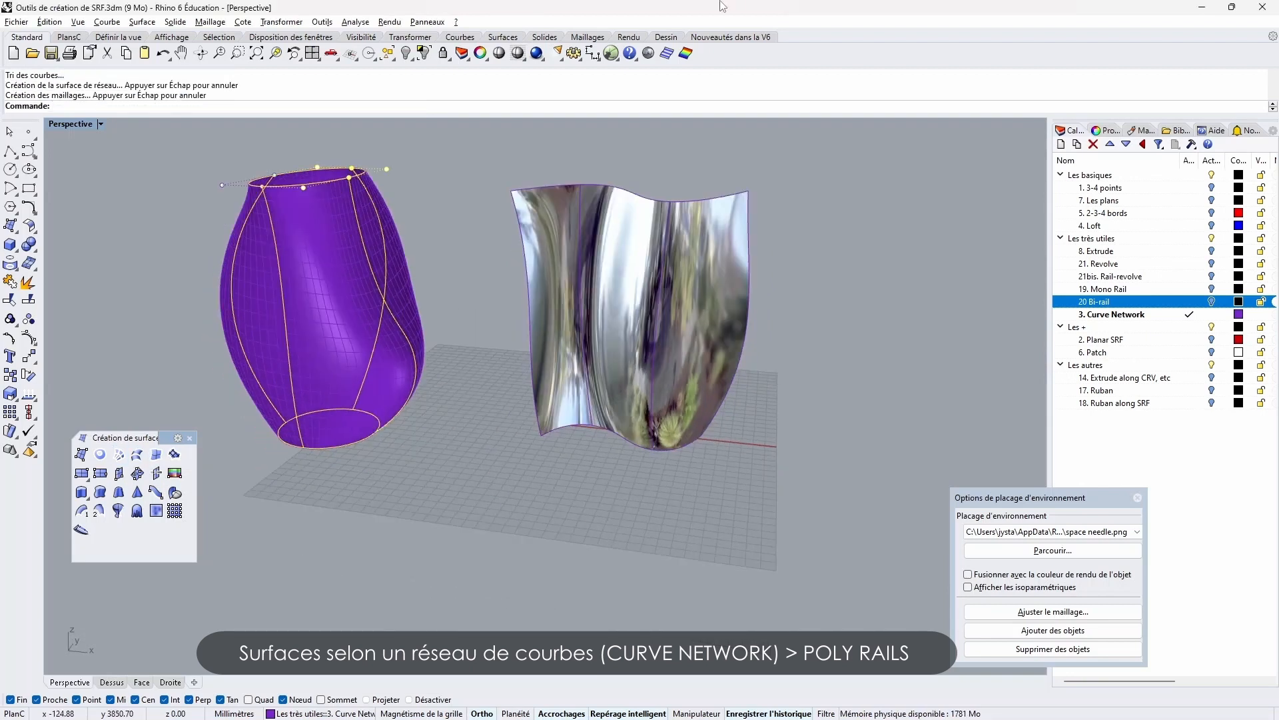
Apply environment map analysis to the vase surface and examine its reflections
left_click(648, 53)
left_click(353, 265)
right_click(456, 224)
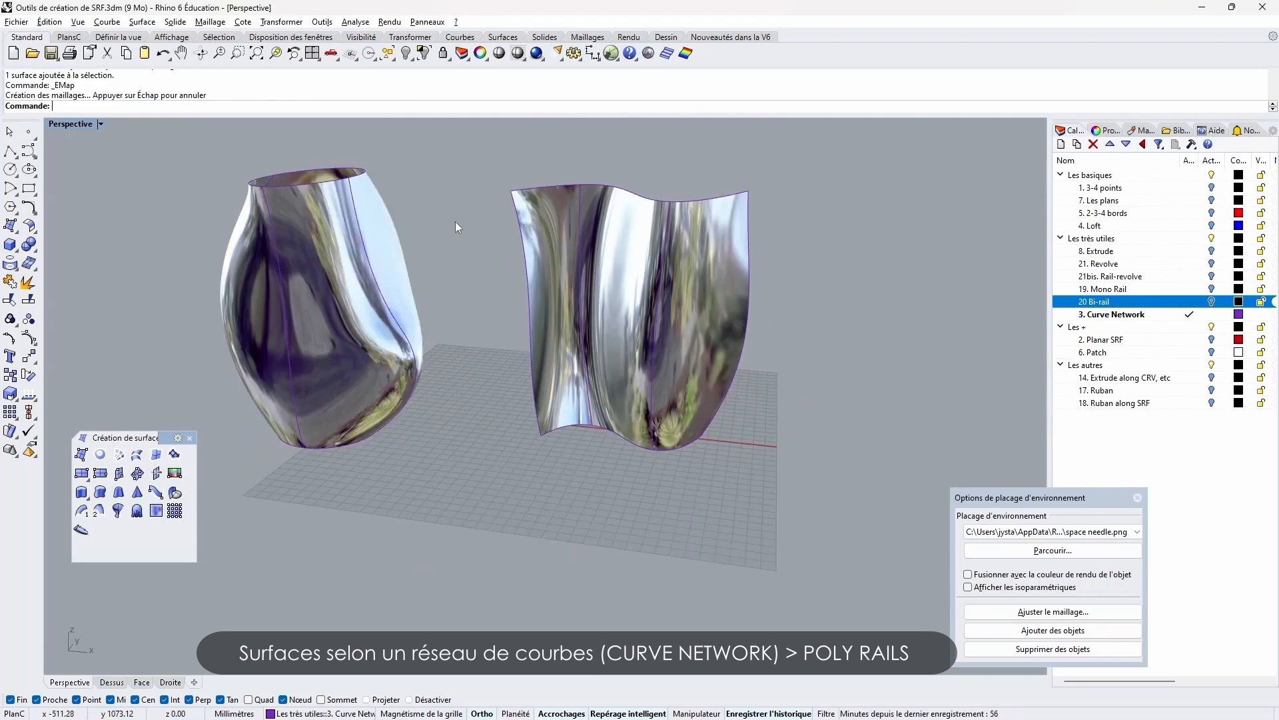
right_click_drag(456, 223, 546, 247)
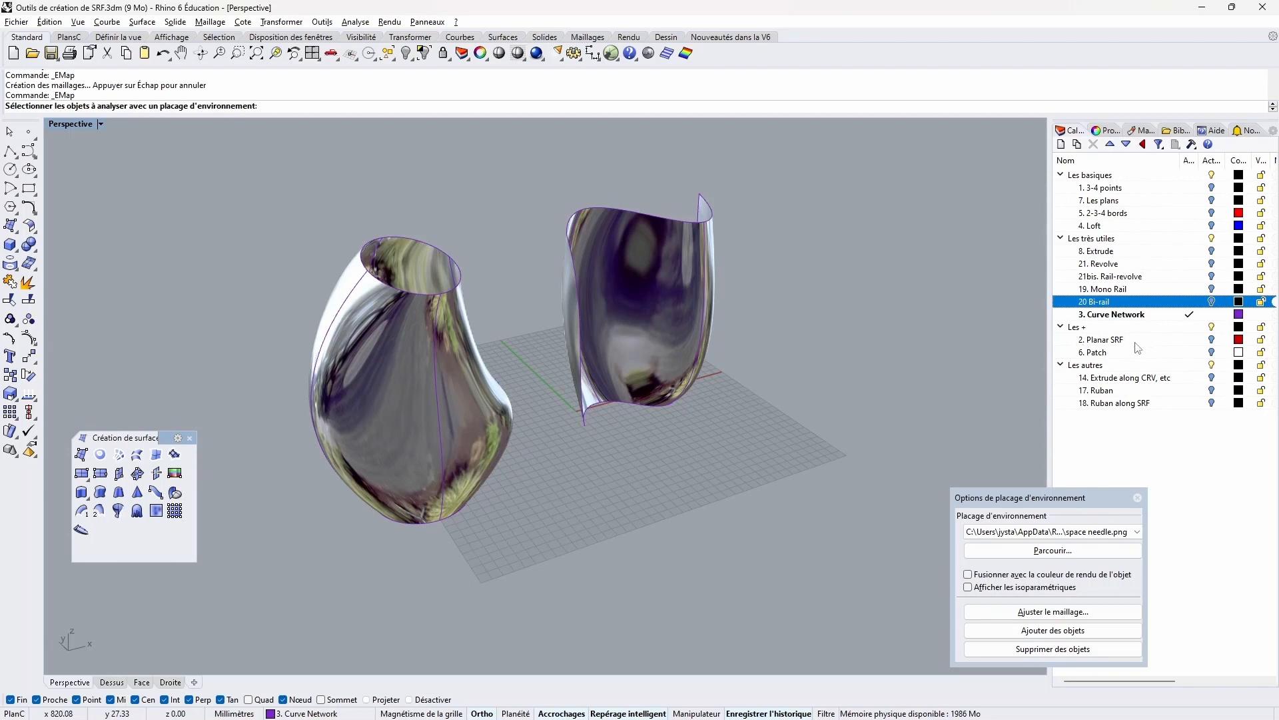
Make the 2. Planar SRF layer current, hide the 3. Curve Network layer and view the planar curves edge-on
left_click(1191, 341)
left_click(1211, 316)
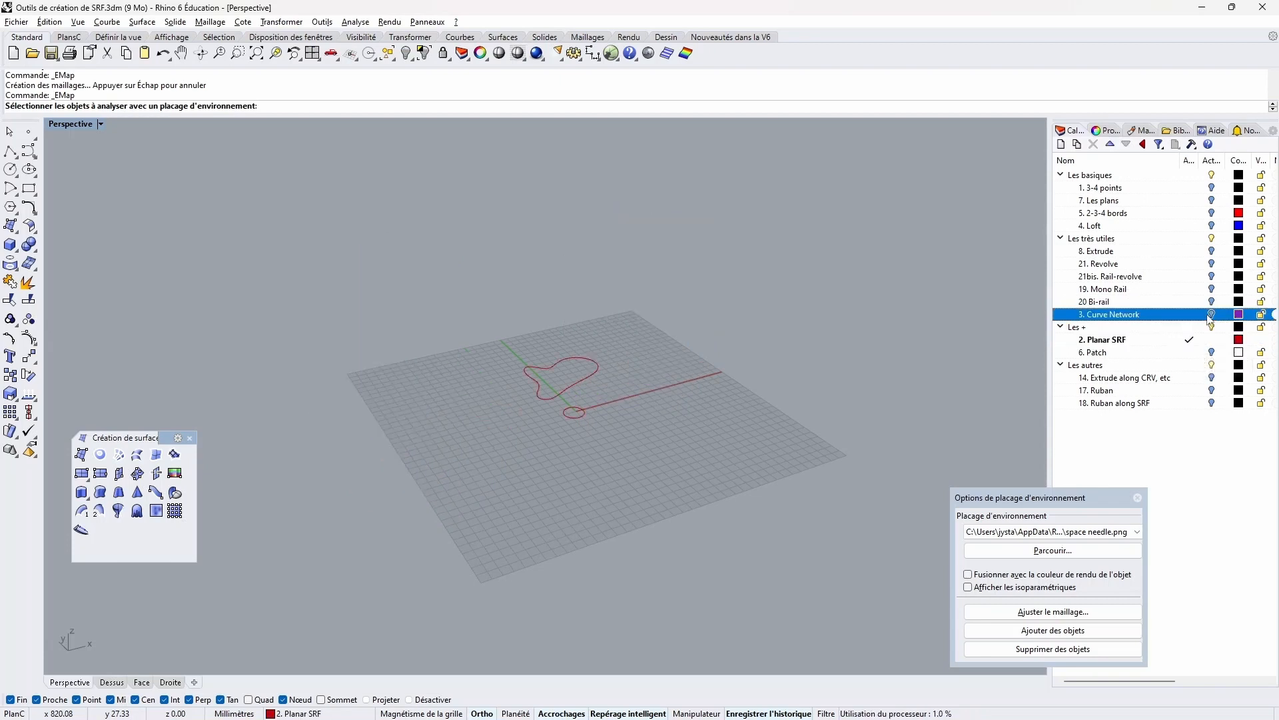
right_click_drag(719, 371, 630, 371)
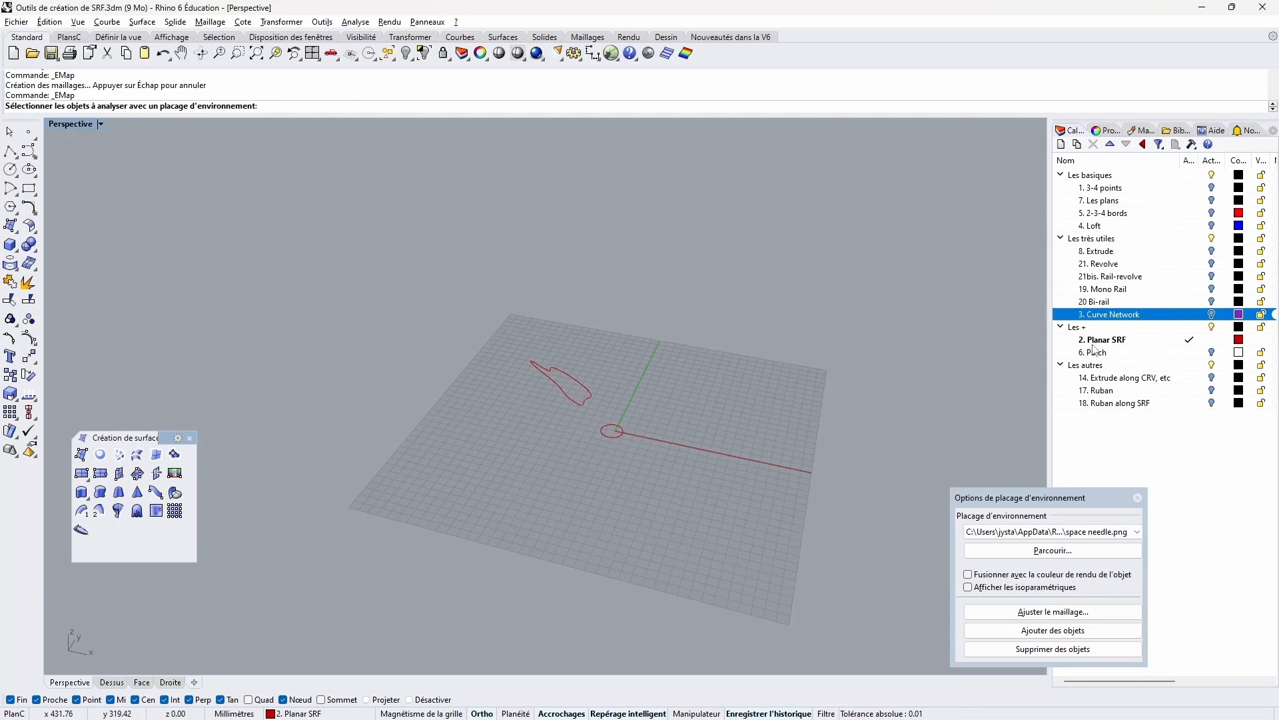
right_click_drag(766, 385, 654, 394)
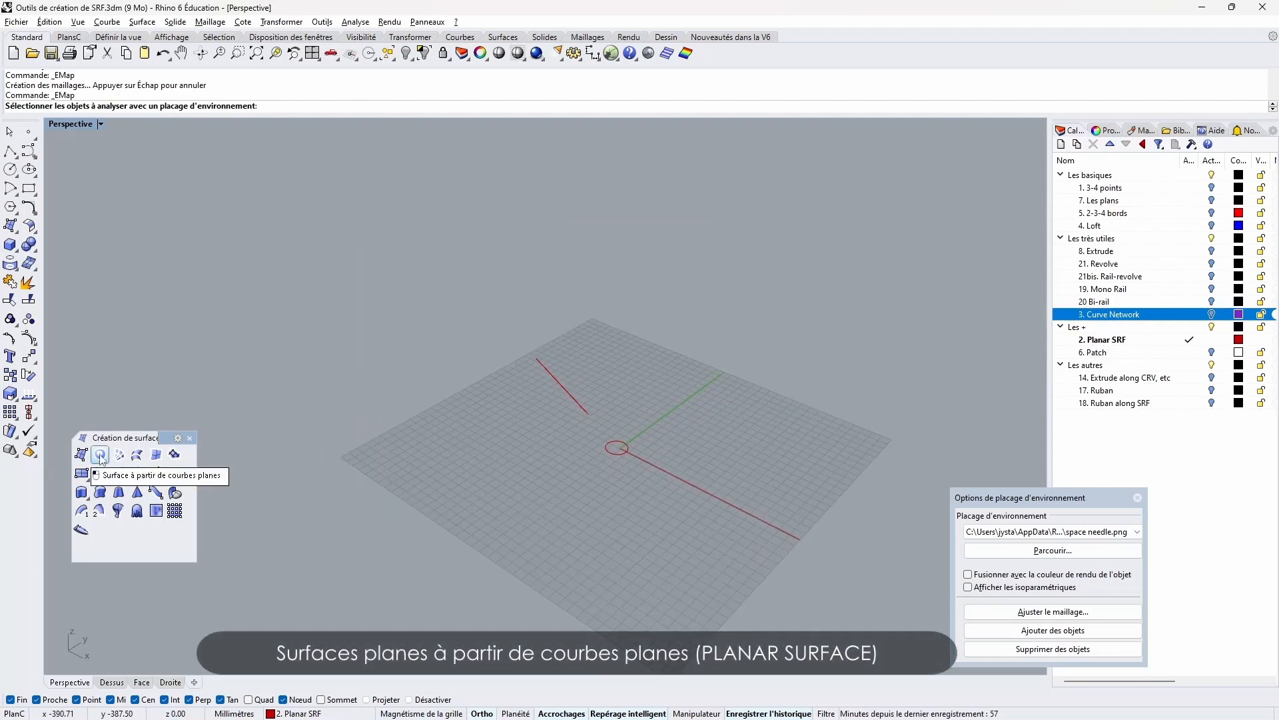
right_click_drag(631, 455, 615, 469)
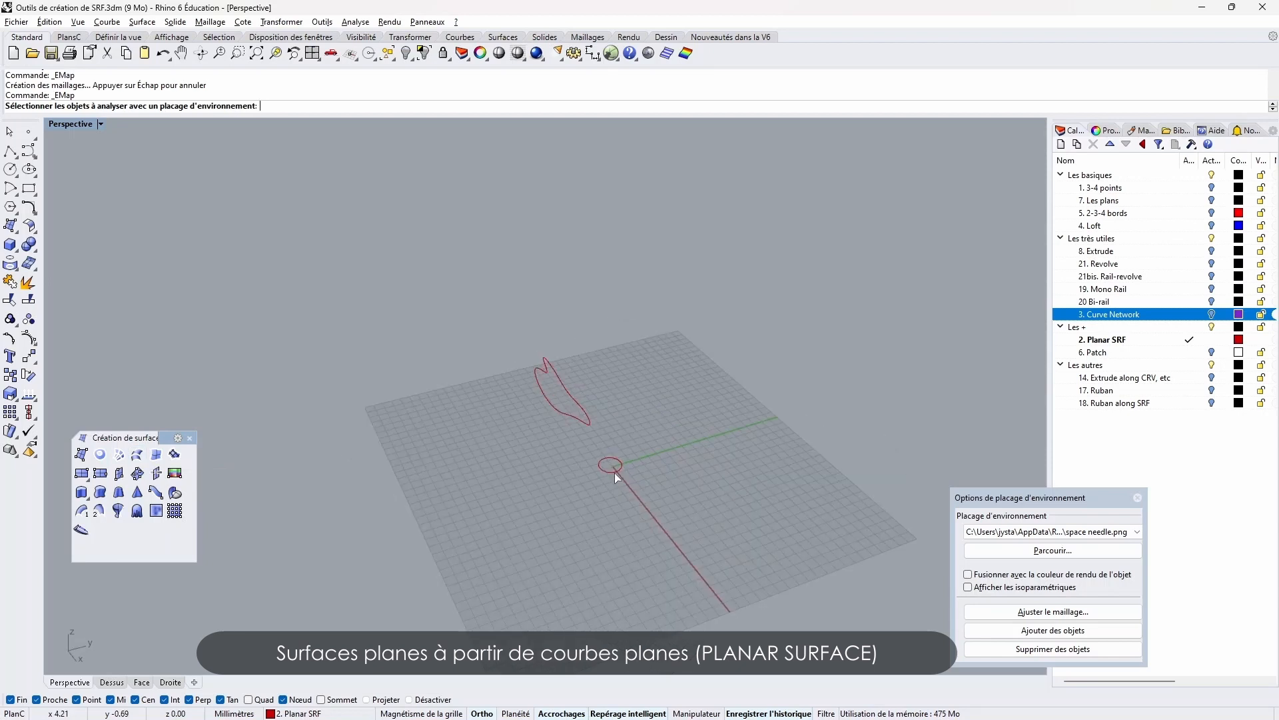
Leave the environment map selection and create a planar surface from the small circle at the origin
left_click(610, 471)
key("Return")
scroll(613, 476, "up", 5)
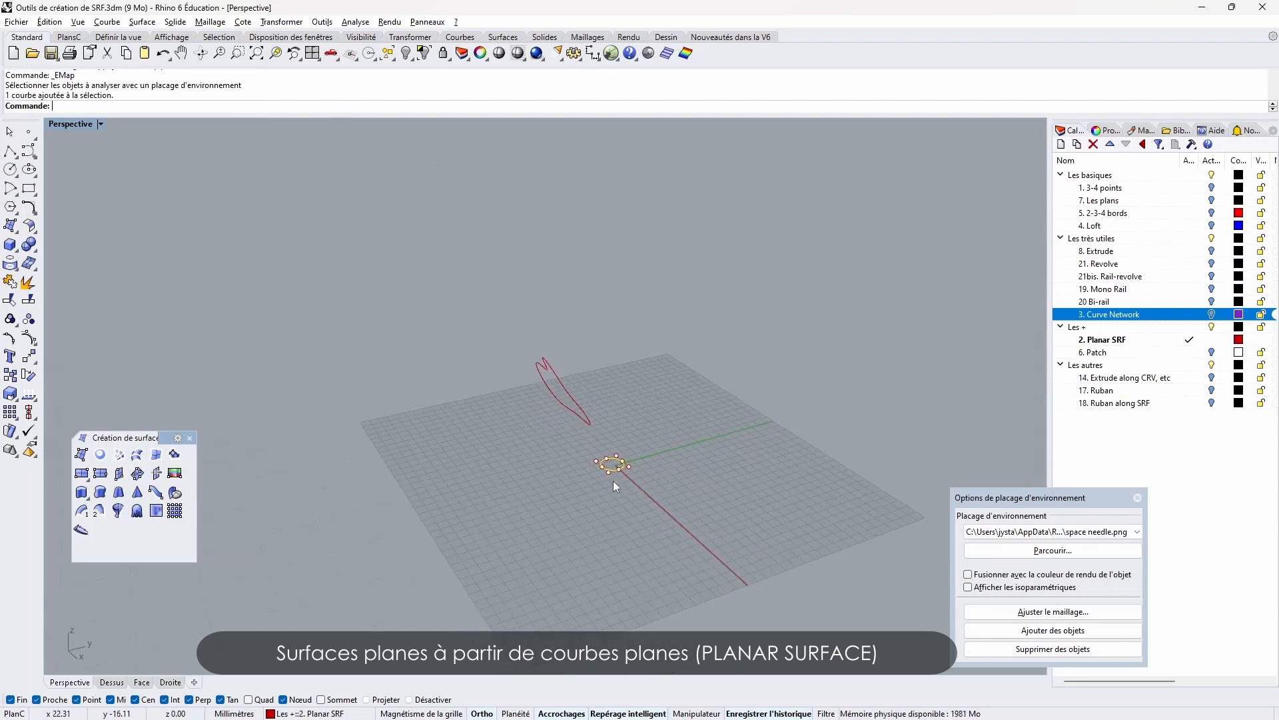
right_click_drag(619, 464, 667, 476)
left_click(100, 455)
mouse_move(617, 420)
right_mouse_down()
mouse_move(616, 285)
mouse_move(608, 412)
right_mouse_up()
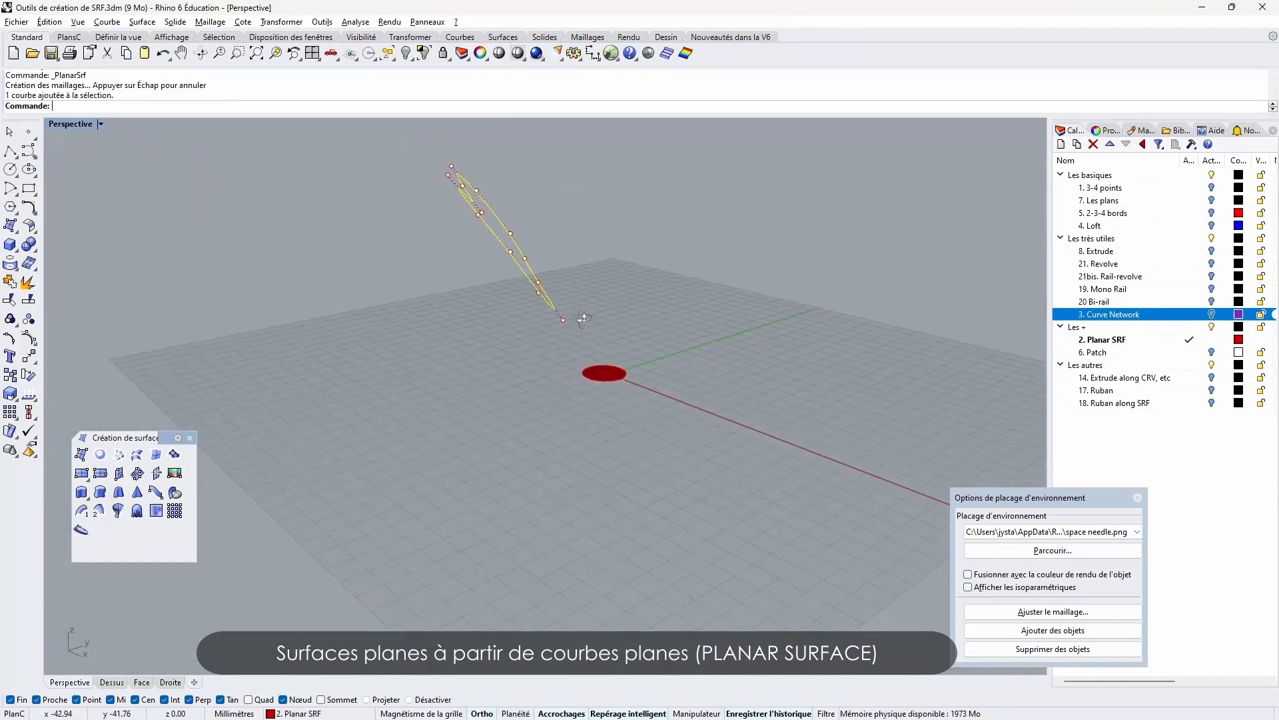
Create a planar surface from the closed, tilted heart-shaped curve above the grid
right_click_drag(583, 320, 542, 349)
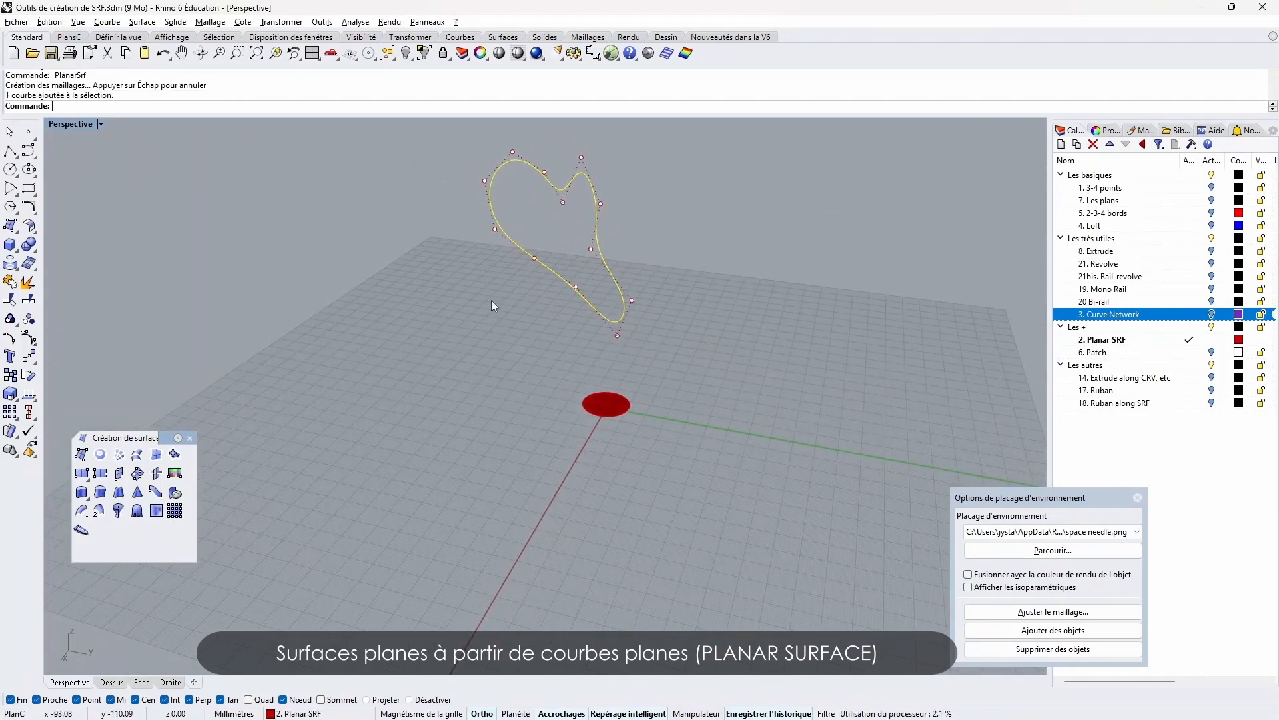
key("Escape")
left_click(546, 268)
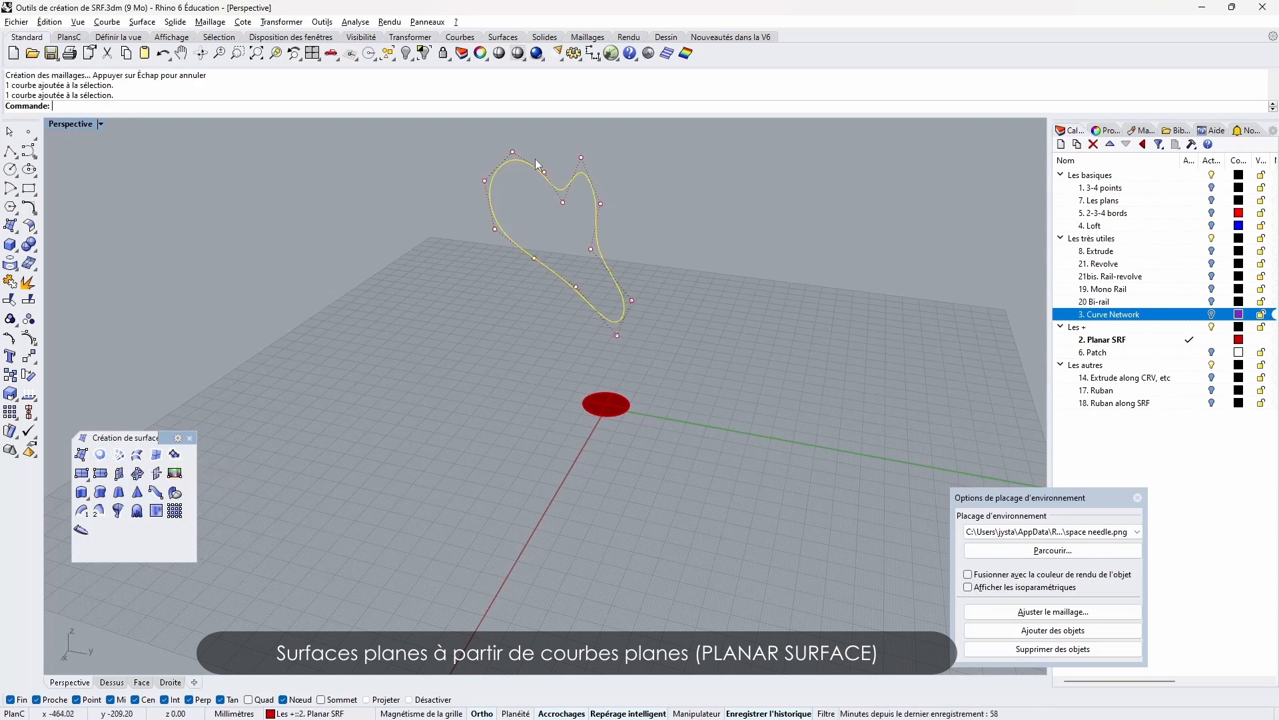
left_click(100, 455)
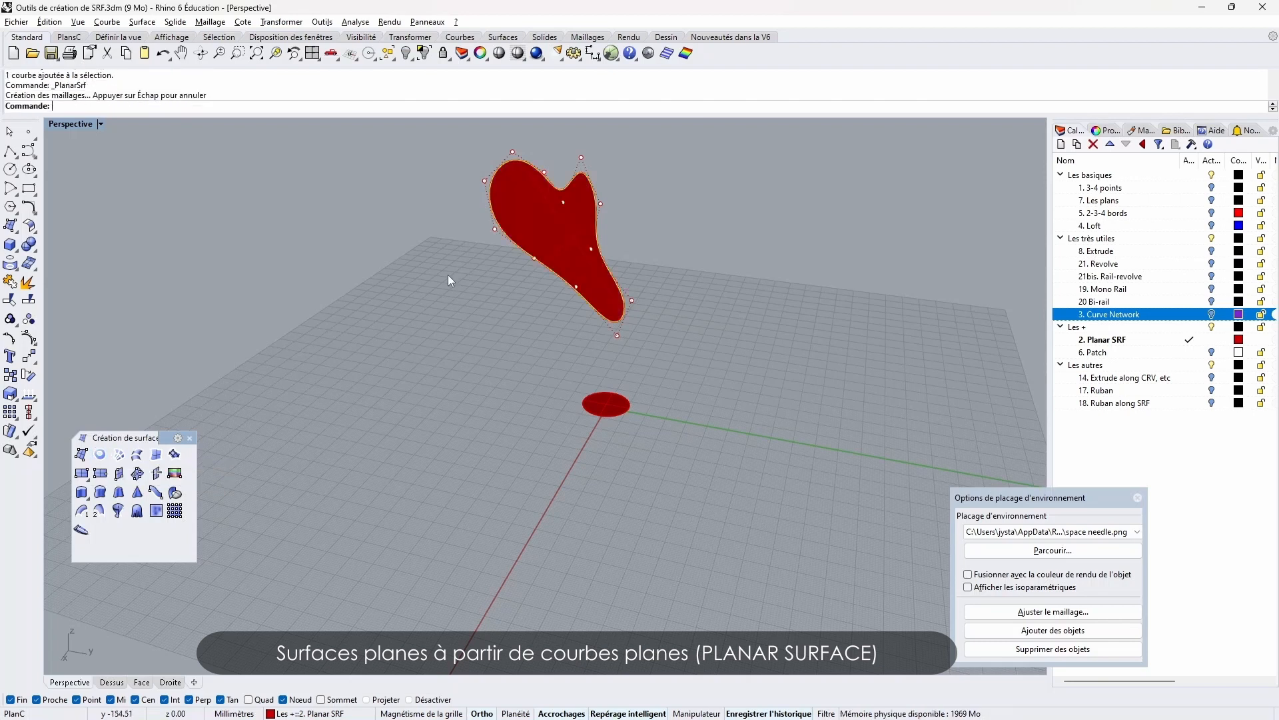
right_click_drag(507, 333, 485, 288)
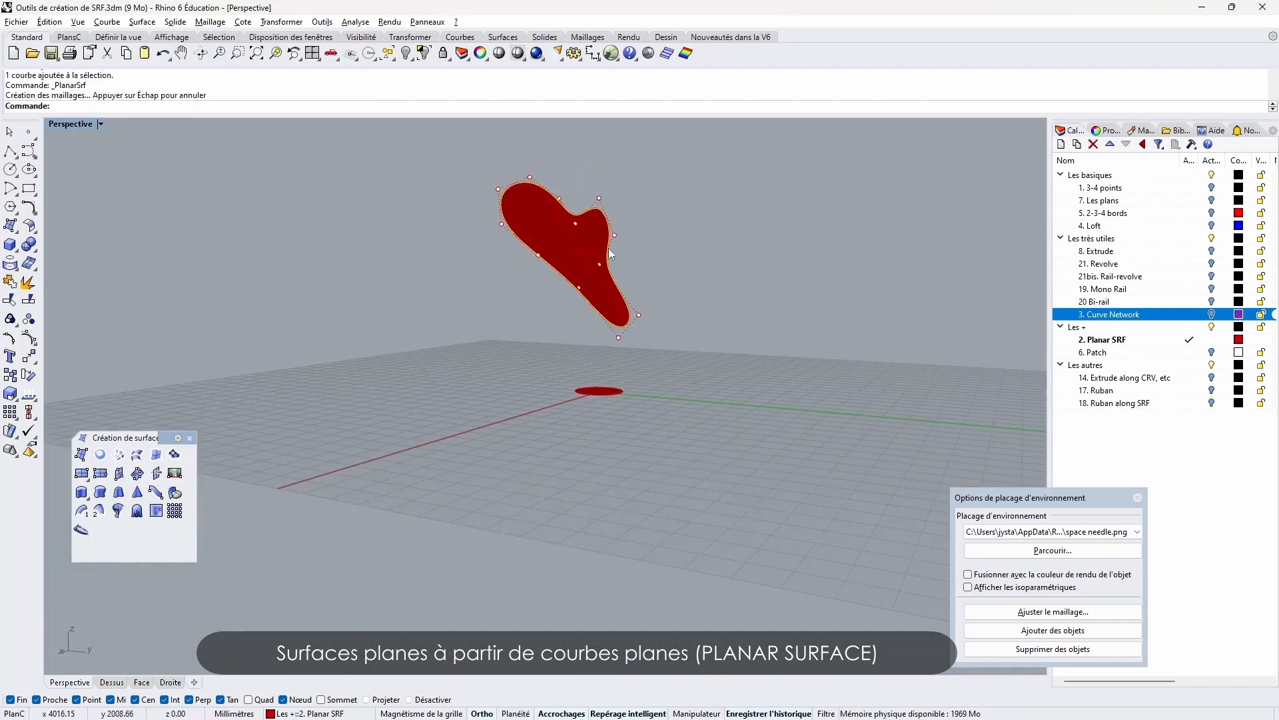
Apply environment map analysis to both planar surfaces, the heart-shaped one and the circular one, and examine their reflections
left_click(744, 243)
left_click(593, 253)
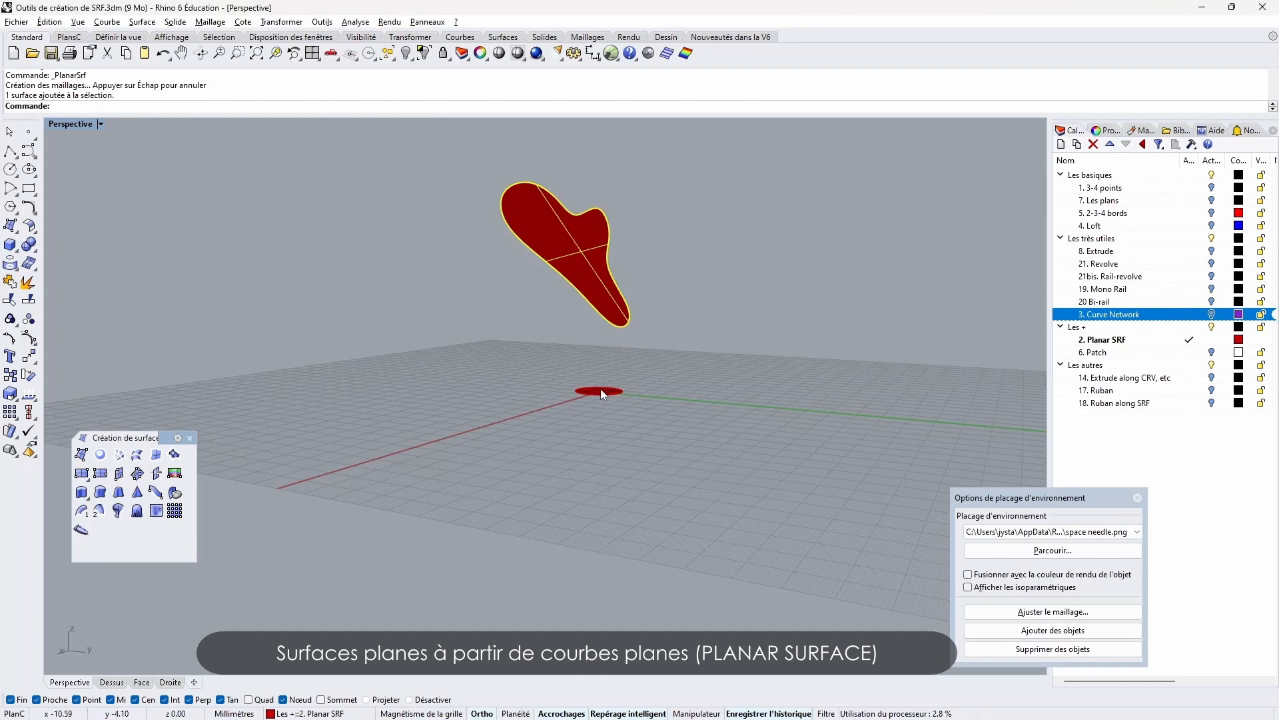
left_click(601, 391)
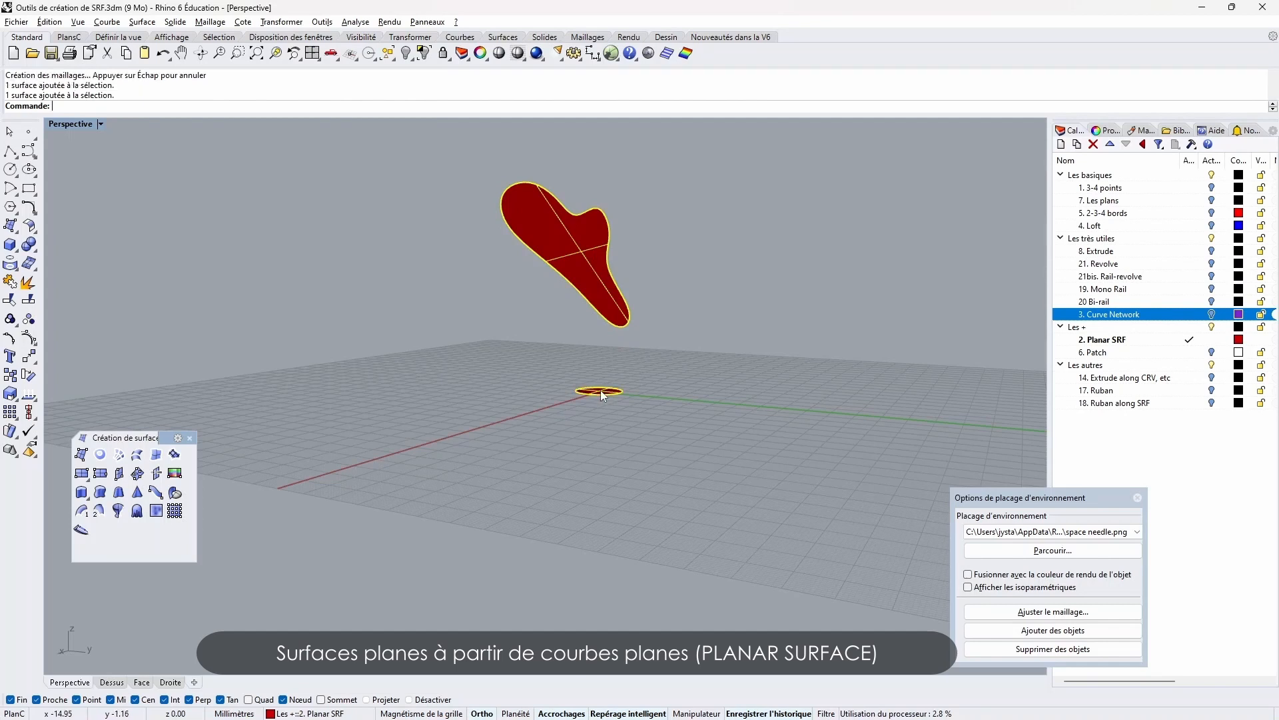
left_click(649, 54)
right_click_drag(698, 270, 758, 313)
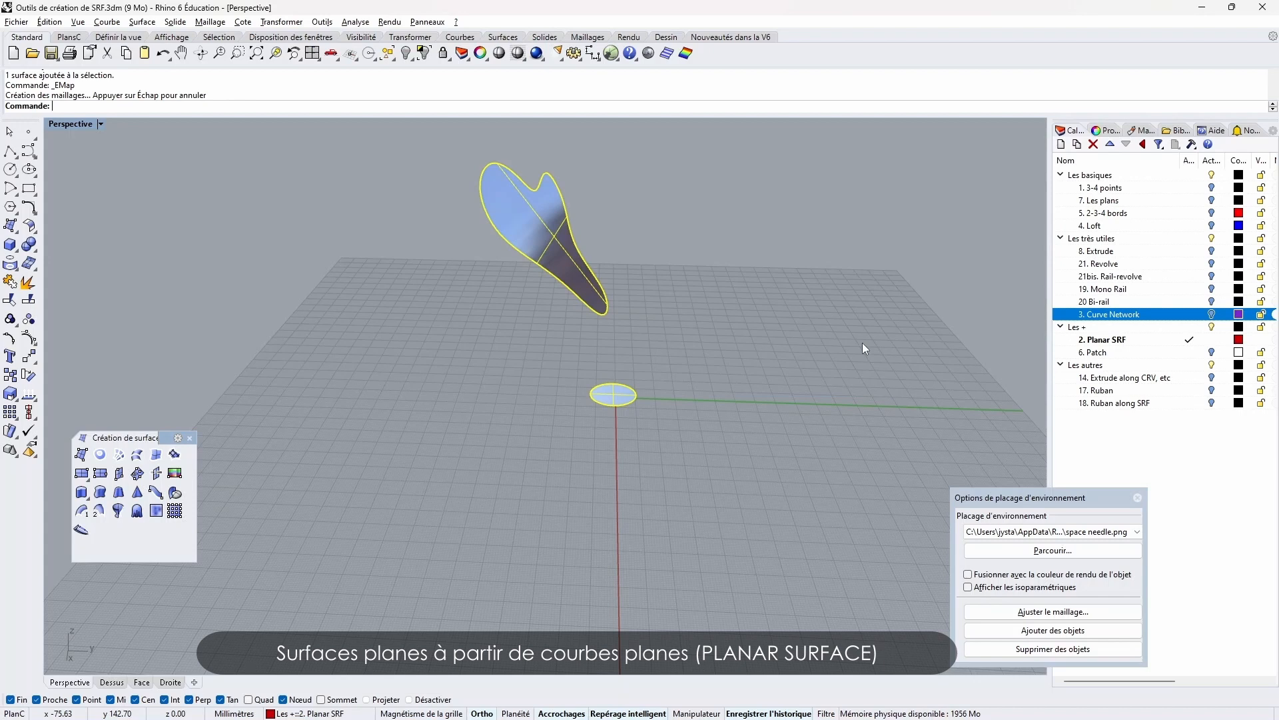
Make the 6. Patch layer current, hide the 2. Planar SRF layer and view the open-topped wall surface
left_click(1192, 353)
left_click(1211, 340)
right_click_drag(789, 429, 891, 423)
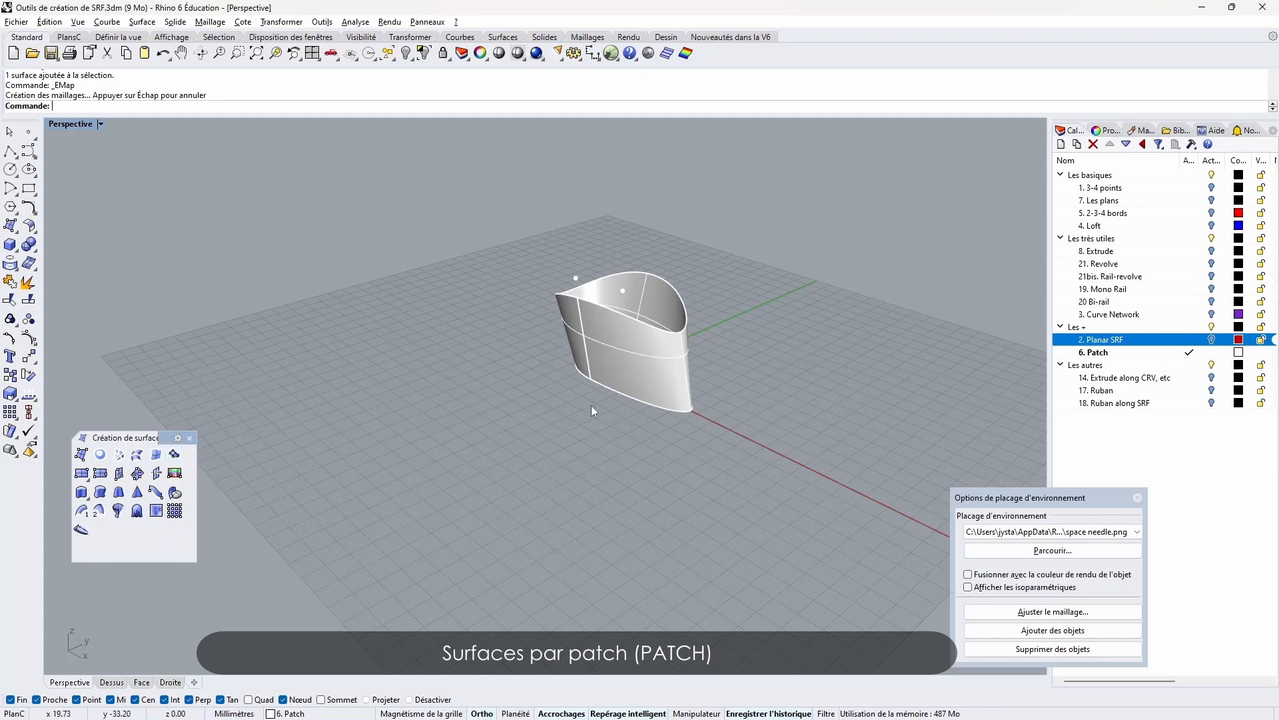
right_click_drag(593, 410, 459, 432)
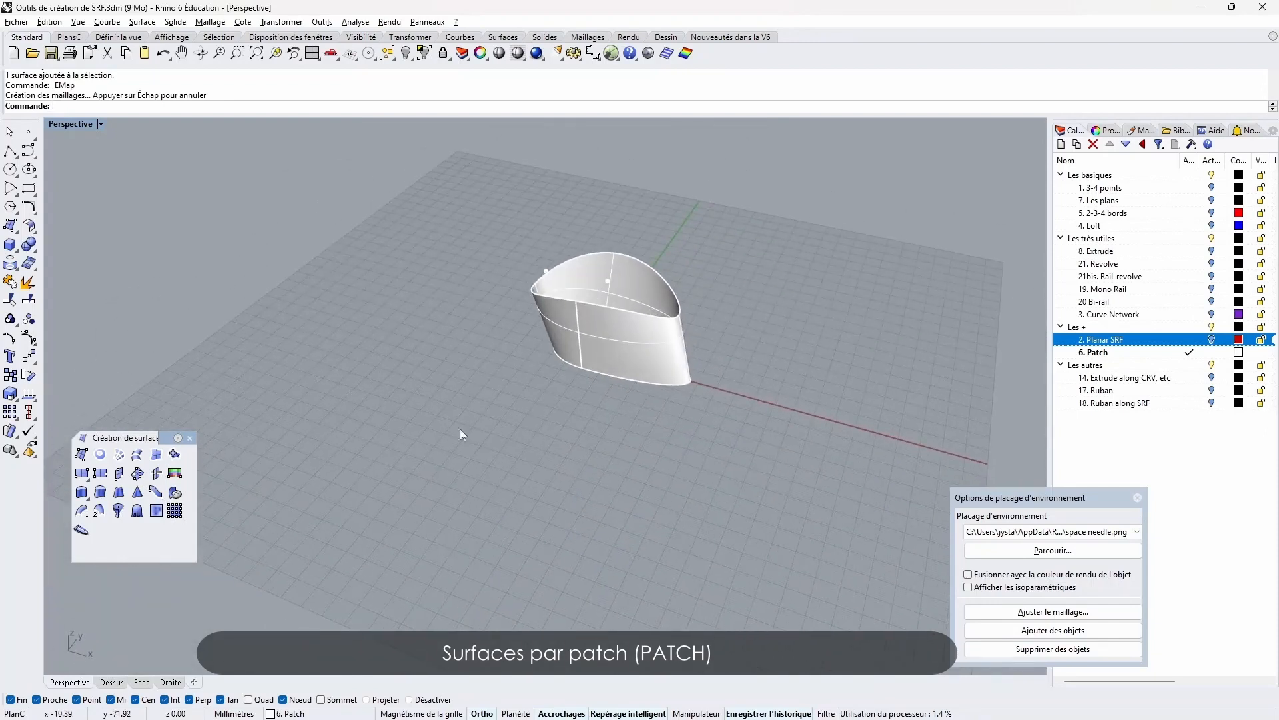
Preview a Patch surface over the wall's upper edge with tangency adjustment (Ajuster tangence) off and automatic trimming on
left_click(175, 453)
left_click(631, 314)
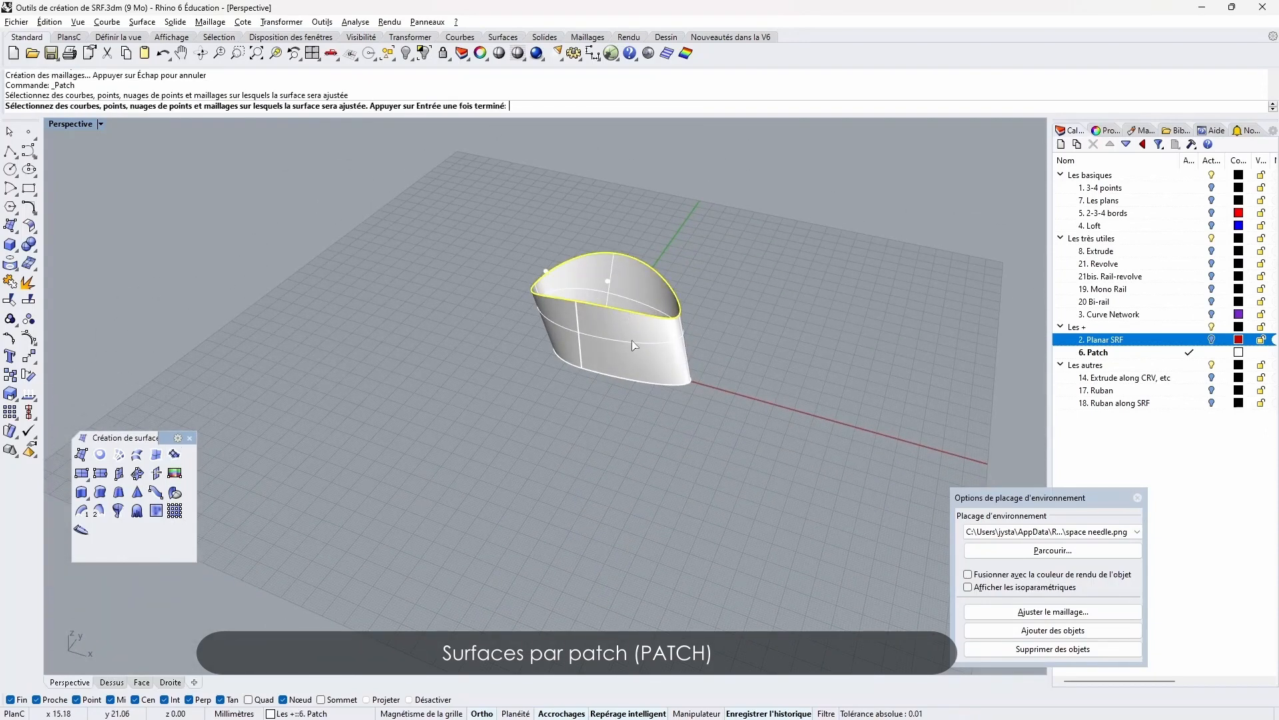
key("Return")
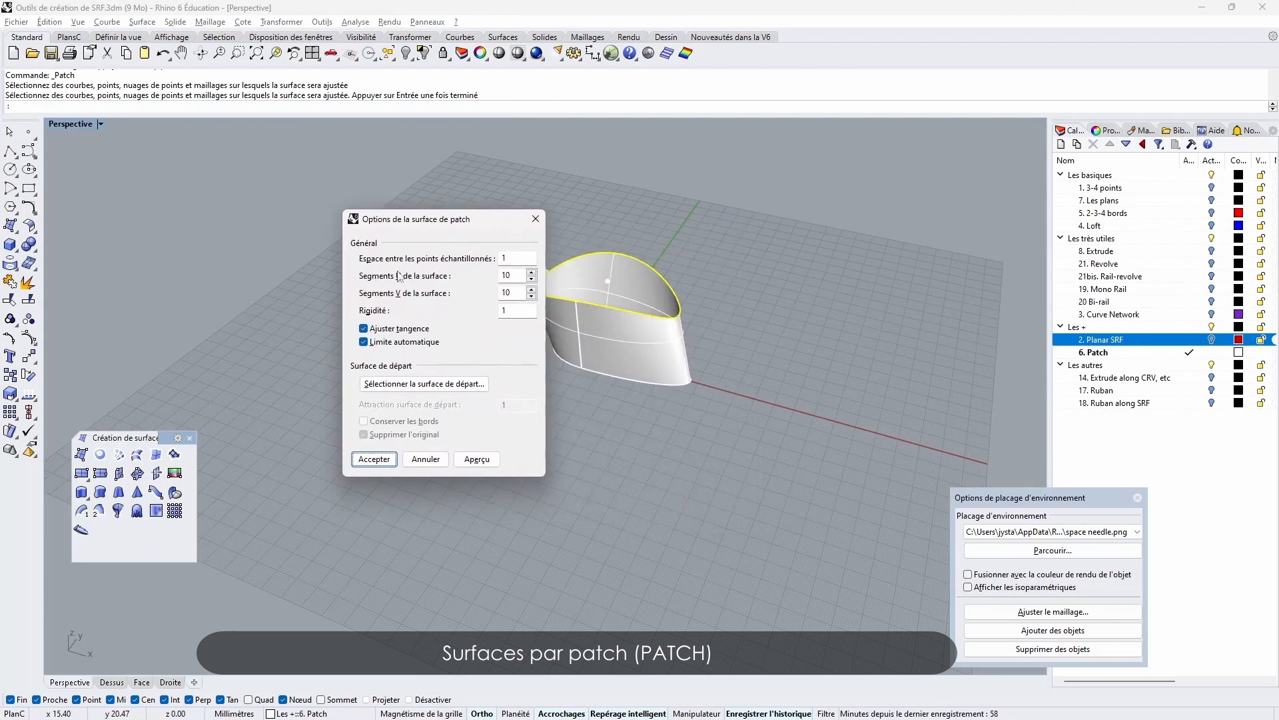
left_click_drag(466, 220, 328, 200)
left_click(338, 441)
right_click_drag(633, 380, 723, 413)
scroll(622, 355, "up", 5)
right_click_drag(676, 365, 819, 351)
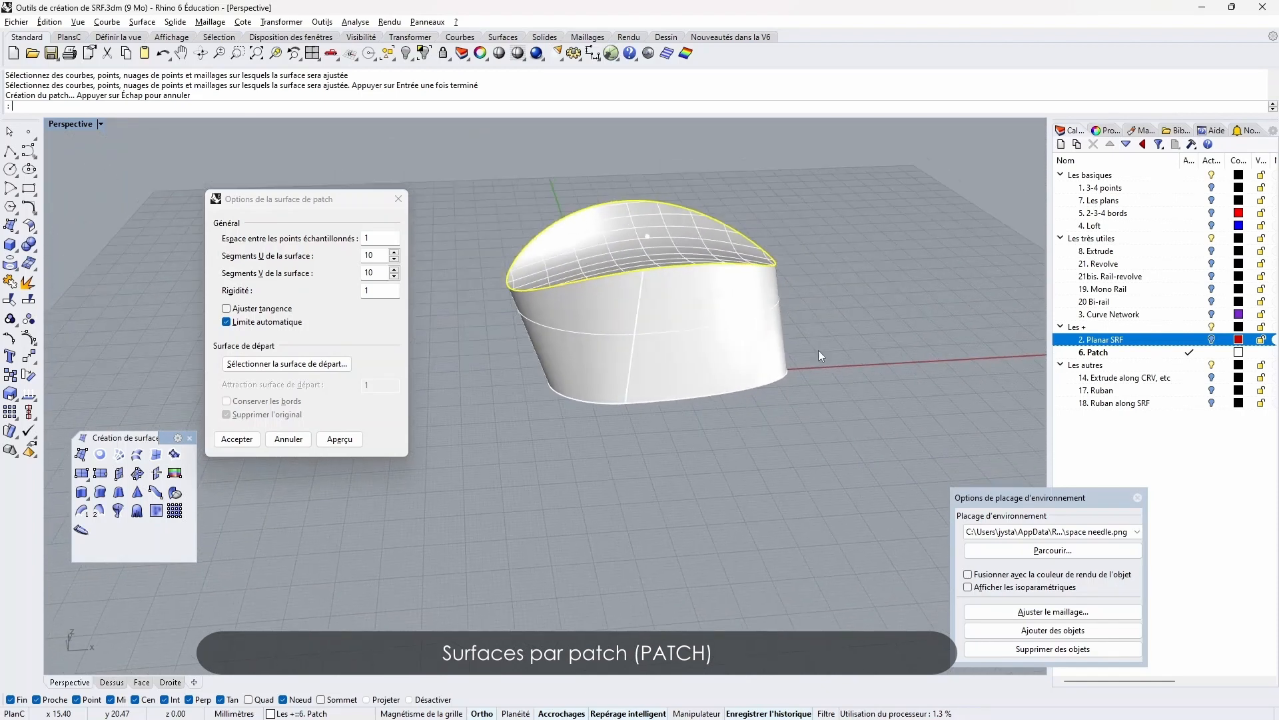
right_click_drag(681, 233, 797, 332)
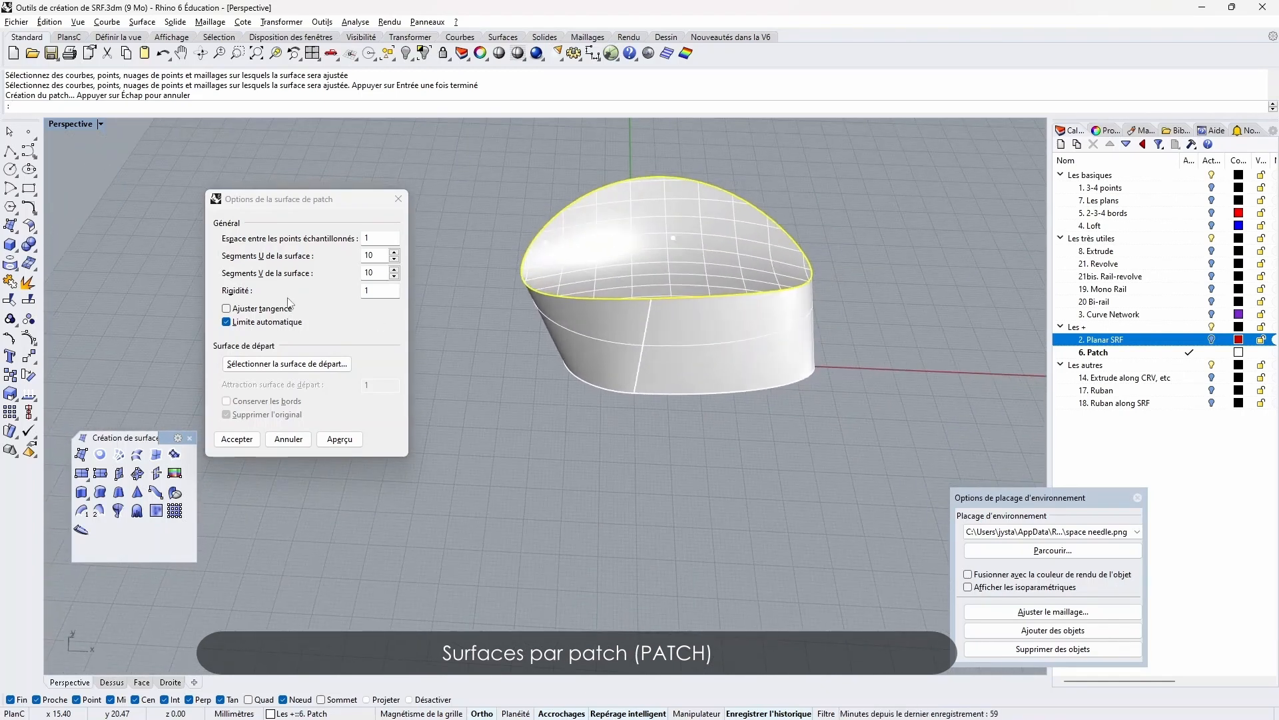
Set the patch's U and V surface segments to 20 each and update the preview
double_click(381, 255)
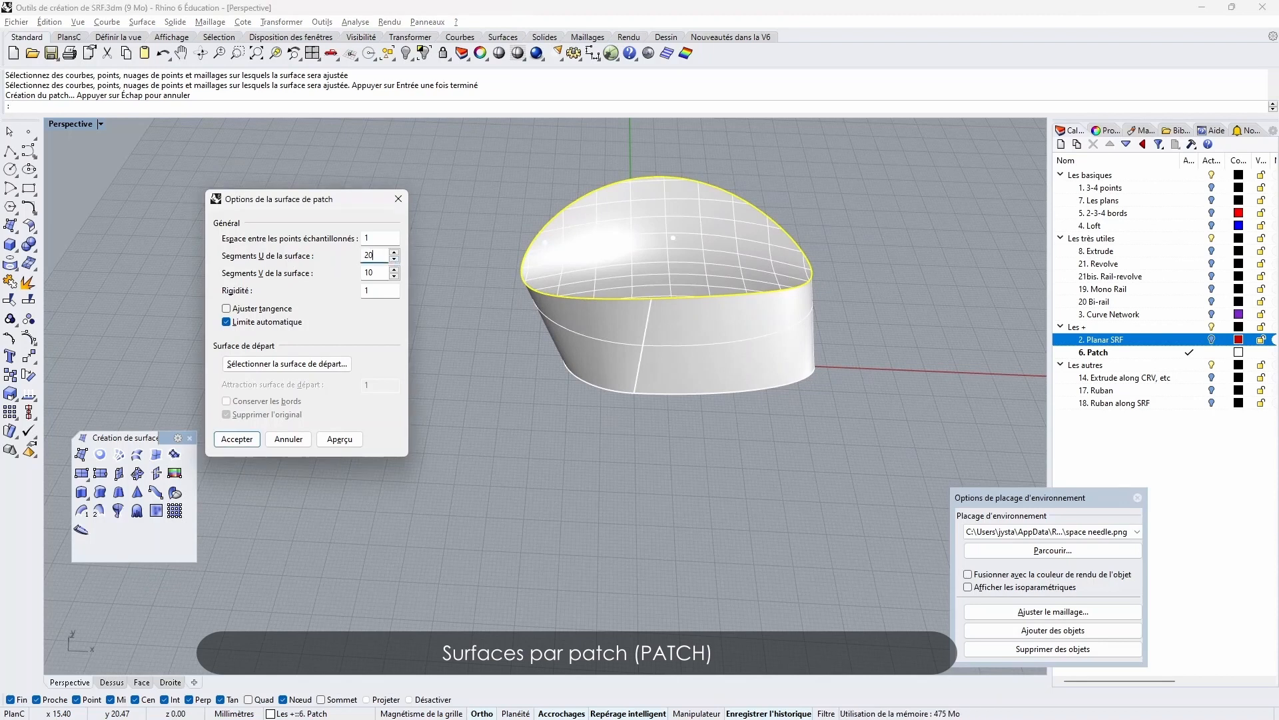
key("Tab")
type("20")
left_click(345, 439)
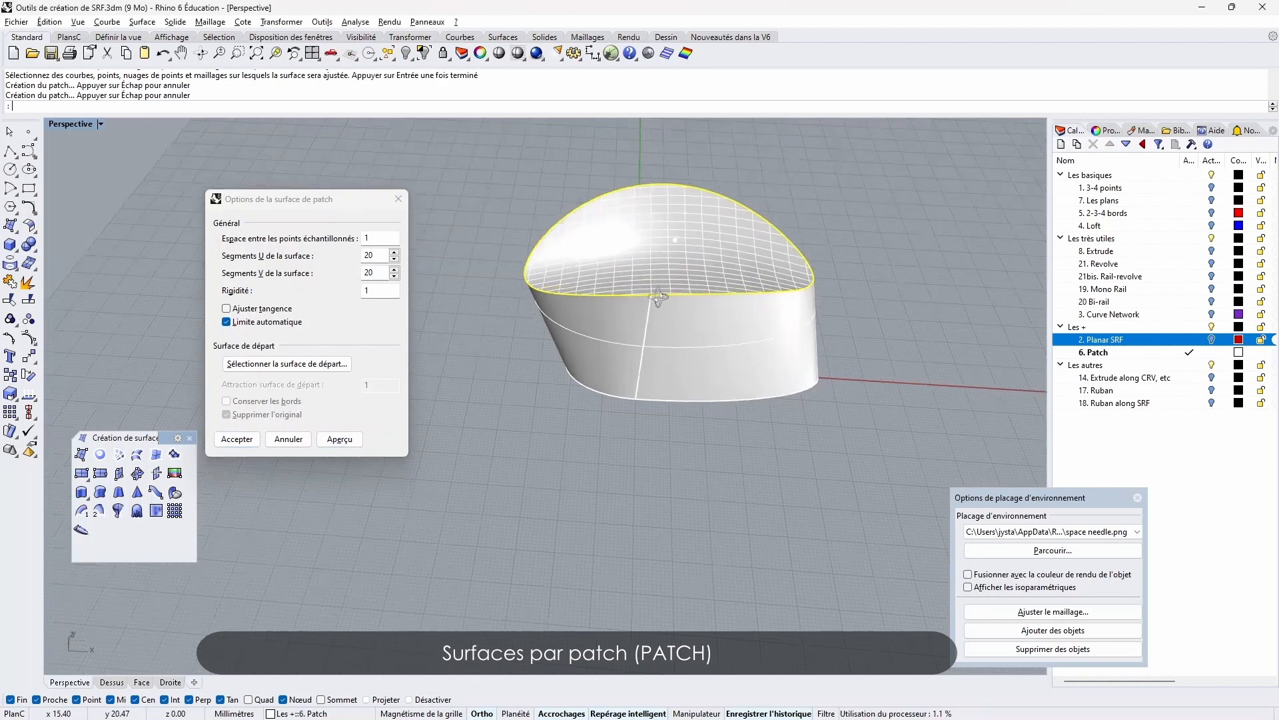
Set the patch's U and V surface segments to 5 each and update the preview
left_click(381, 254)
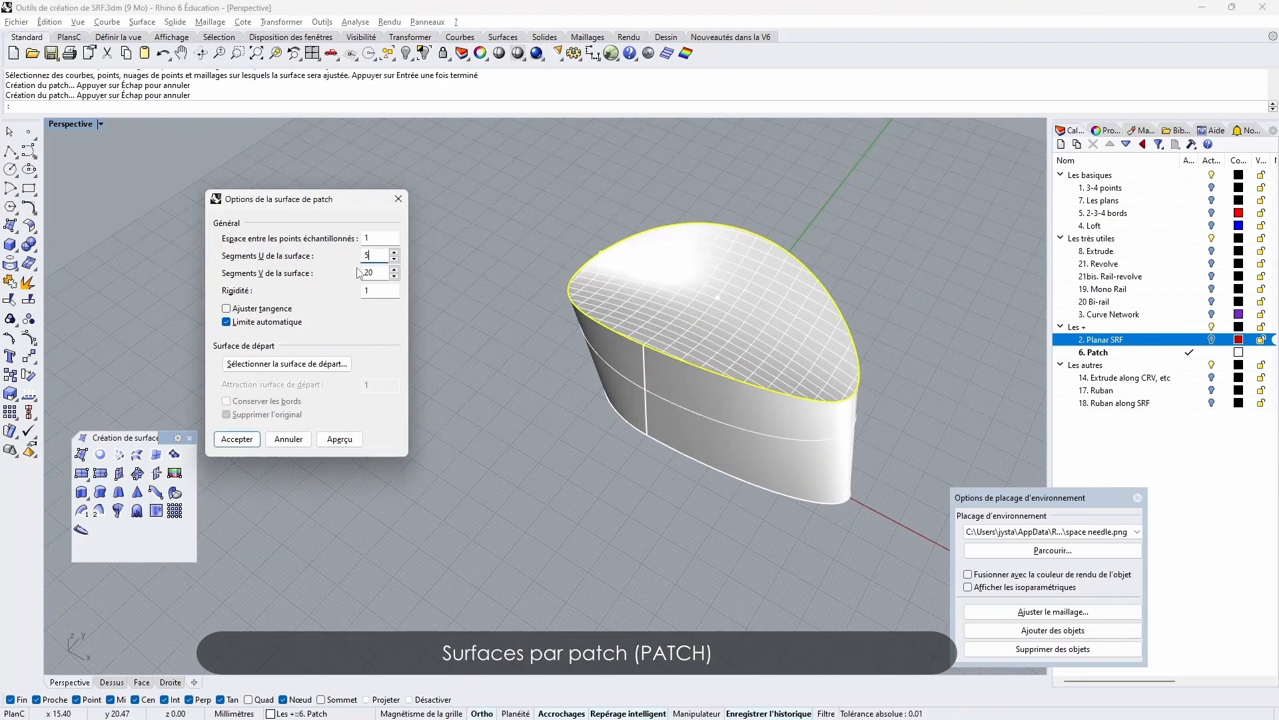
type("5")
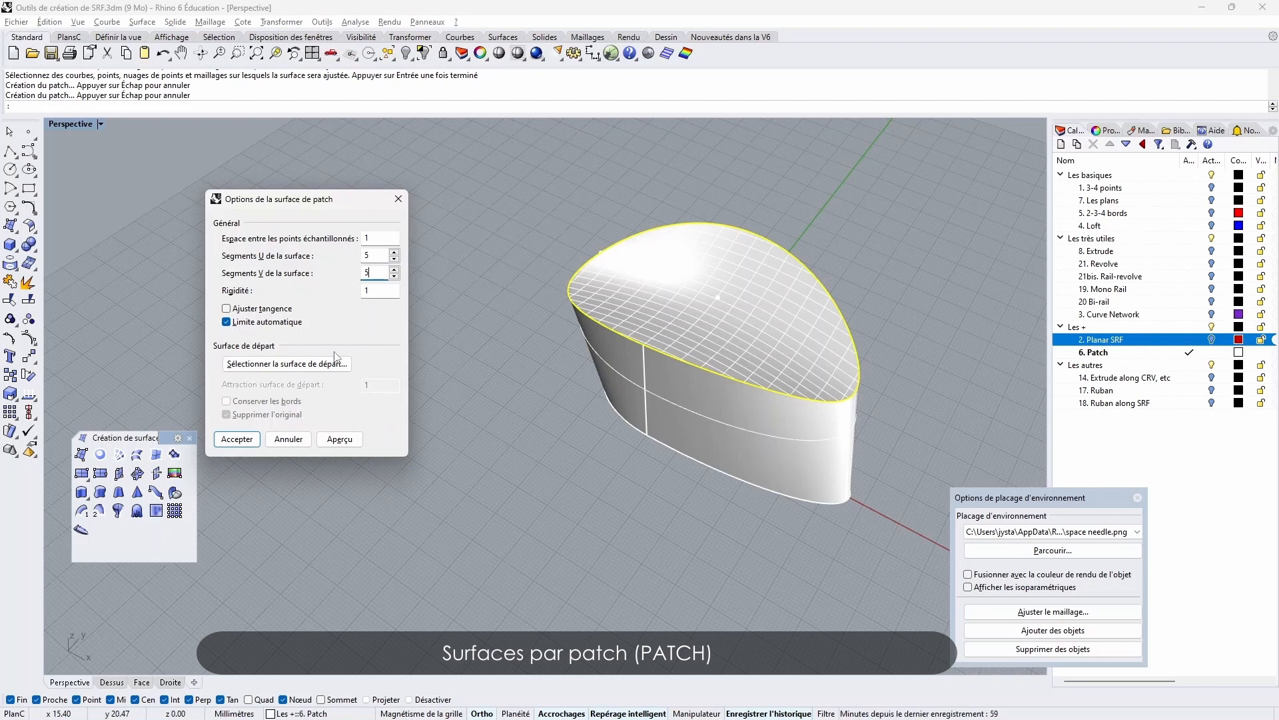
left_click(326, 437)
right_click_drag(558, 358, 611, 396)
right_click_drag(736, 327, 766, 317)
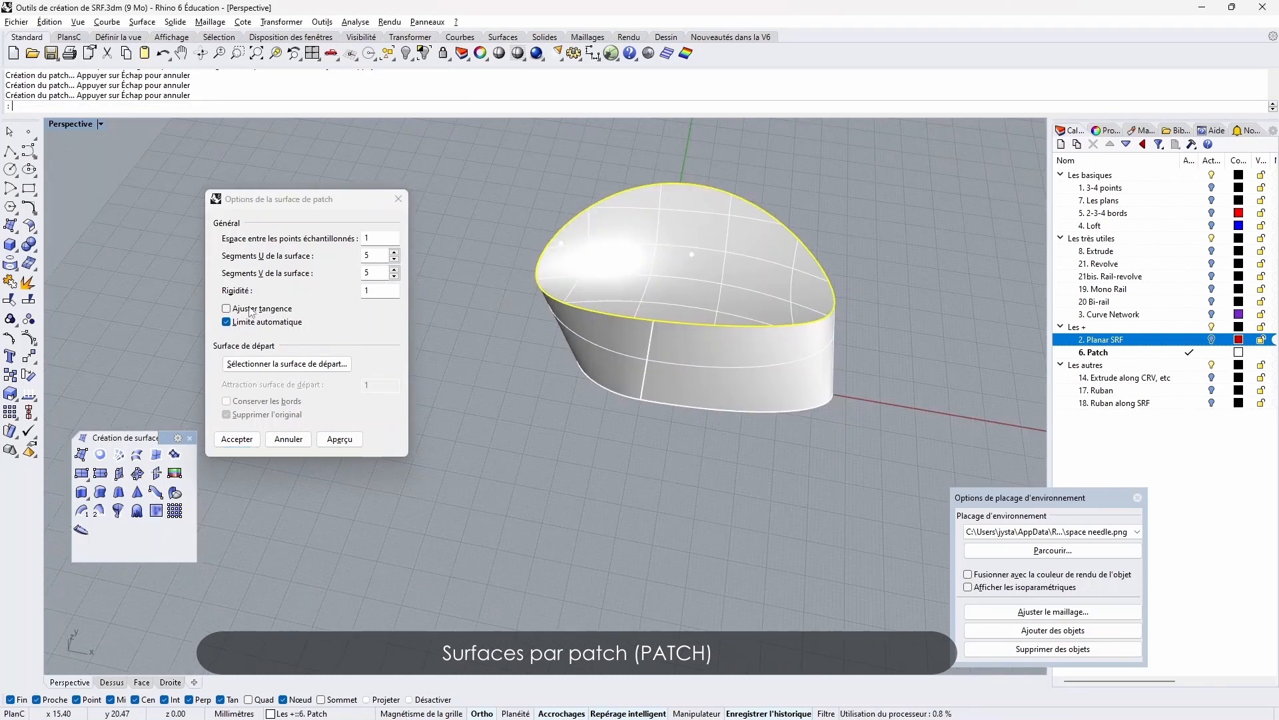
Turn on tangency adjustment (Ajuster tangence) for the patch, update the preview and inspect its transition to the wall
left_click(248, 310)
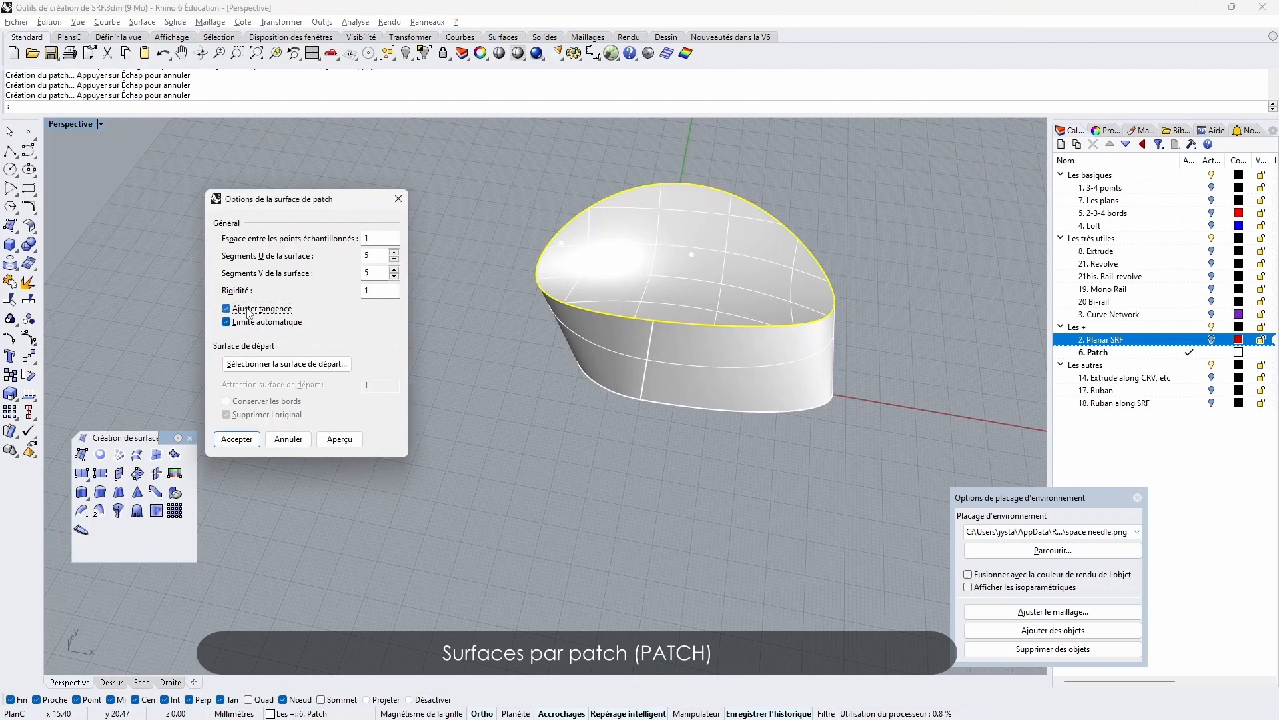
left_click(340, 440)
right_click_drag(600, 406, 785, 318)
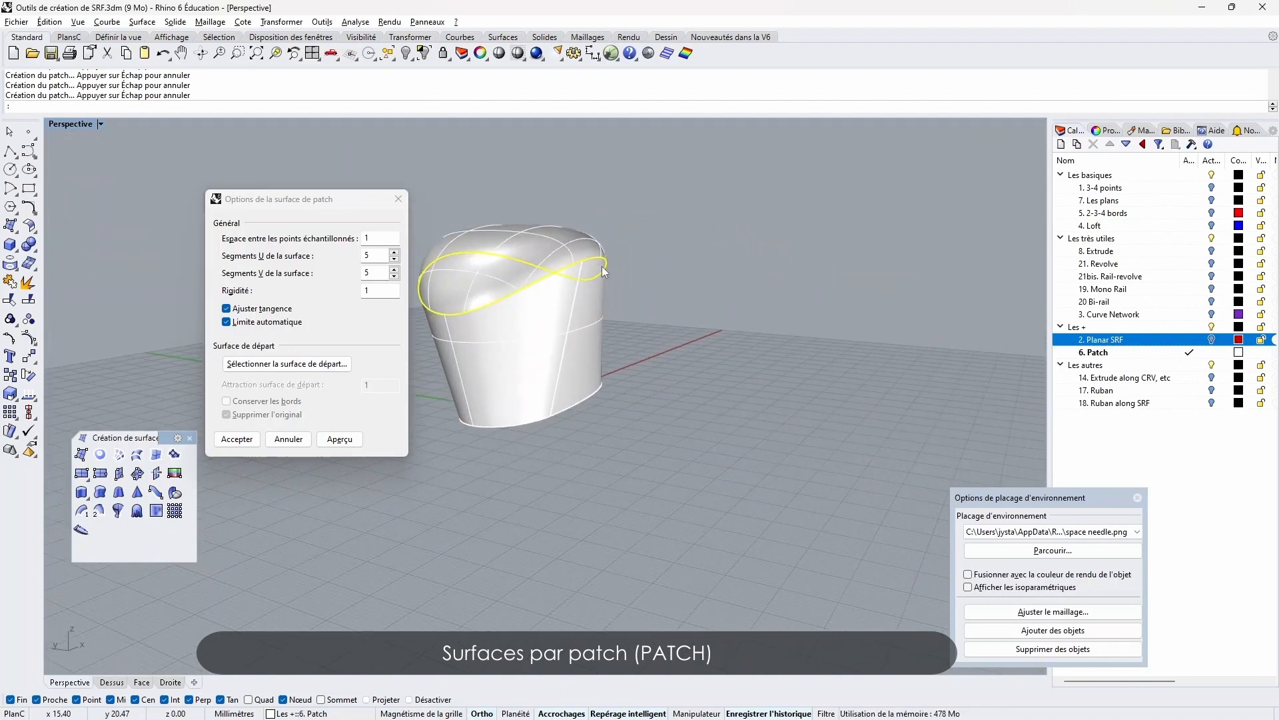
right_click_drag(533, 295, 811, 274)
scroll(631, 266, "up", 6)
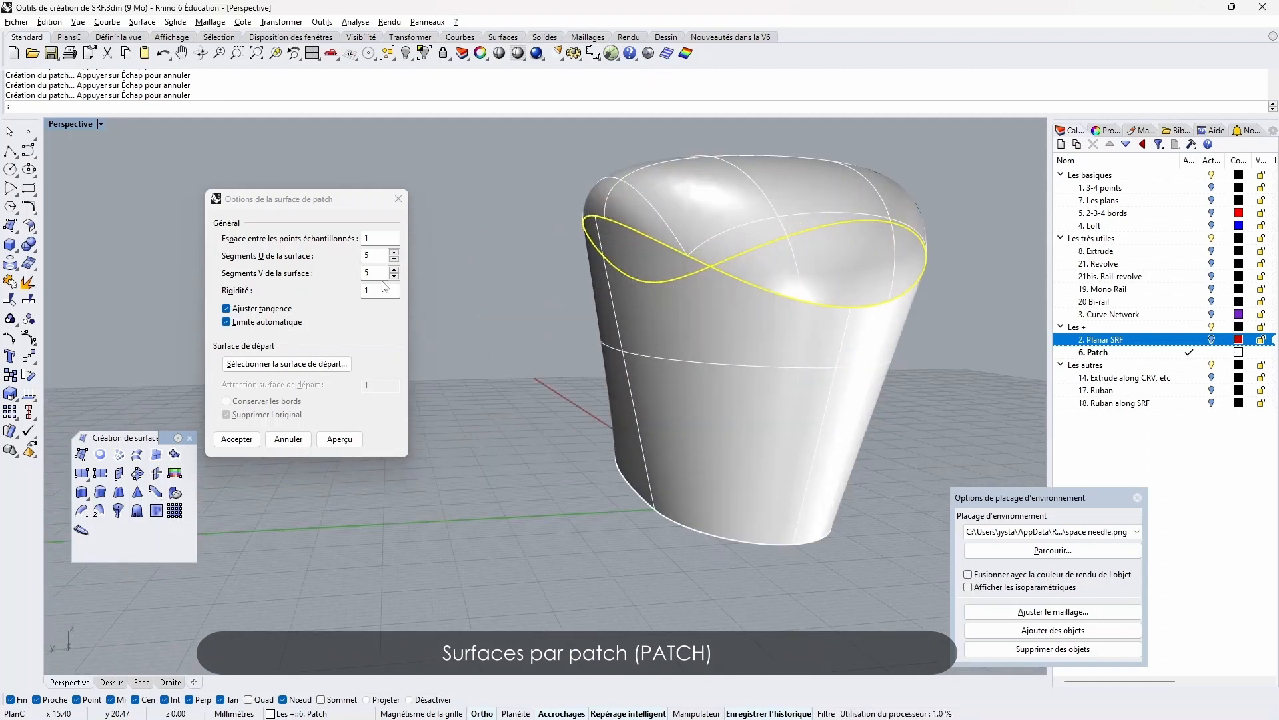
Raise the patch's U and V surface segments to 10 each, preview it and create the surface
double_click(374, 256)
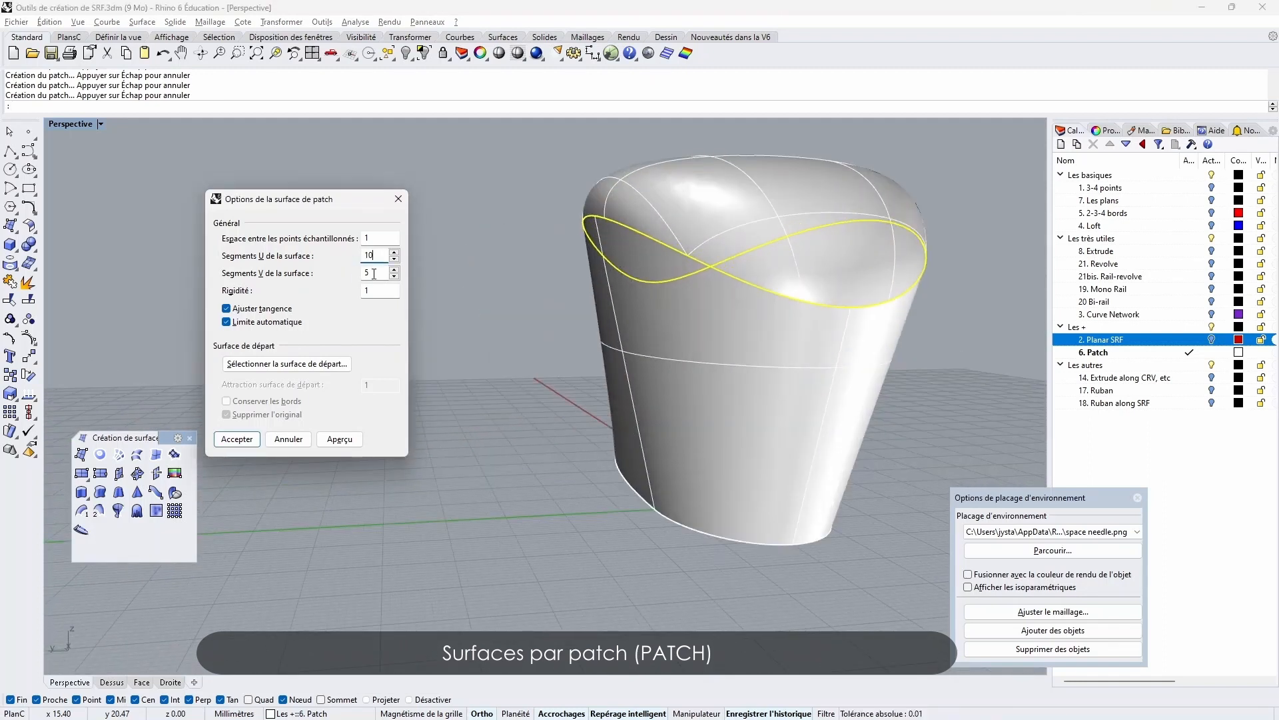
left_click(341, 438)
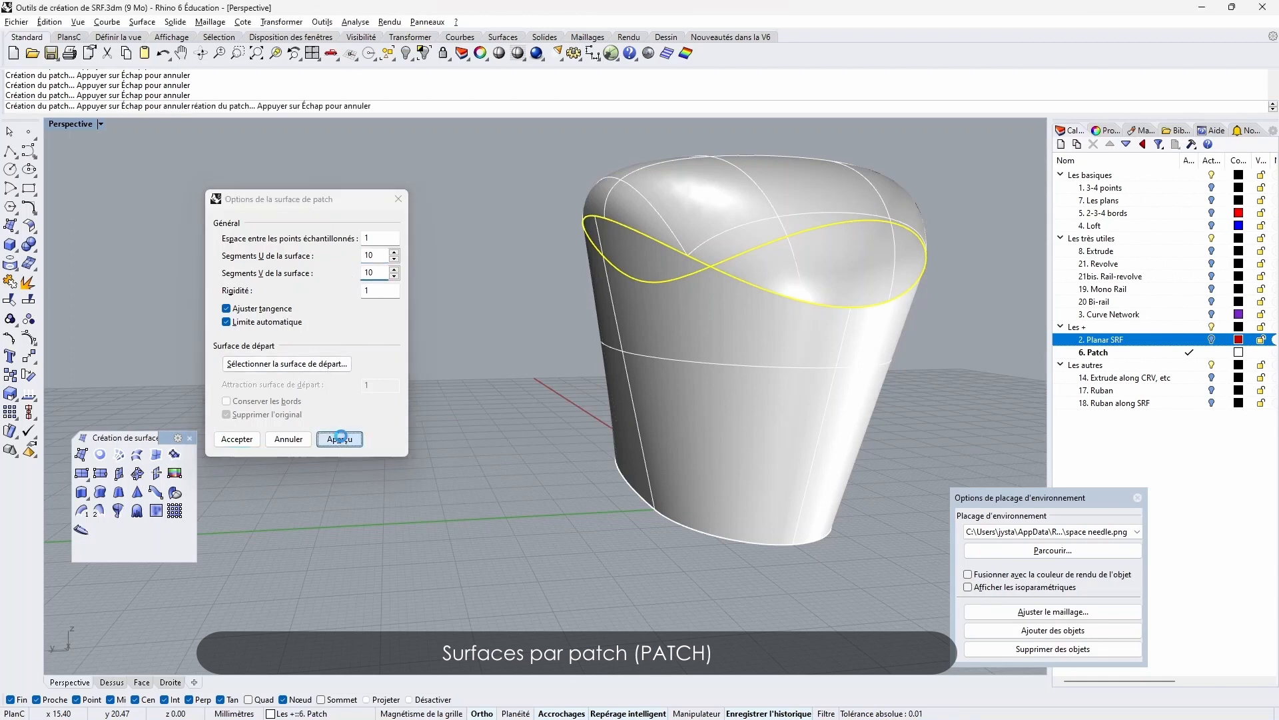
right_click_drag(541, 295, 345, 331)
scroll(513, 366, "down", 8)
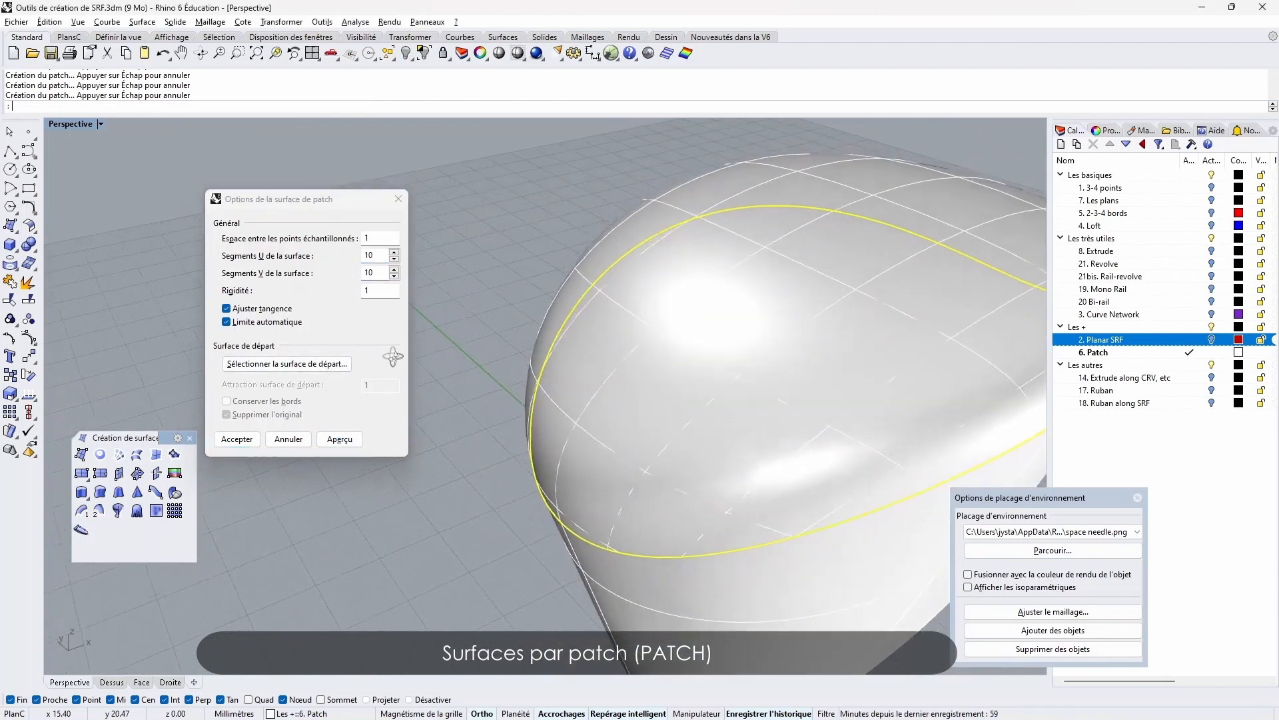
left_click(237, 438)
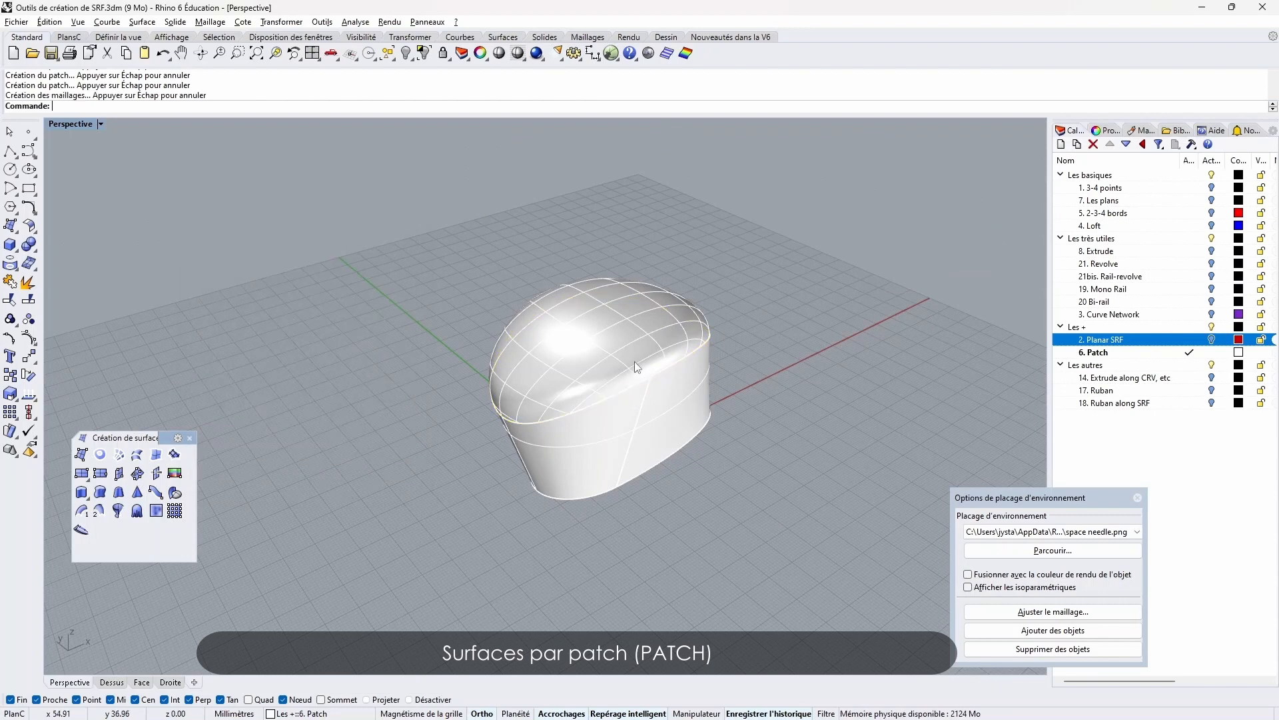
Apply environment map analysis to the wall and its patch, examine the reflections from several angles, and end the analysis
left_click(648, 53)
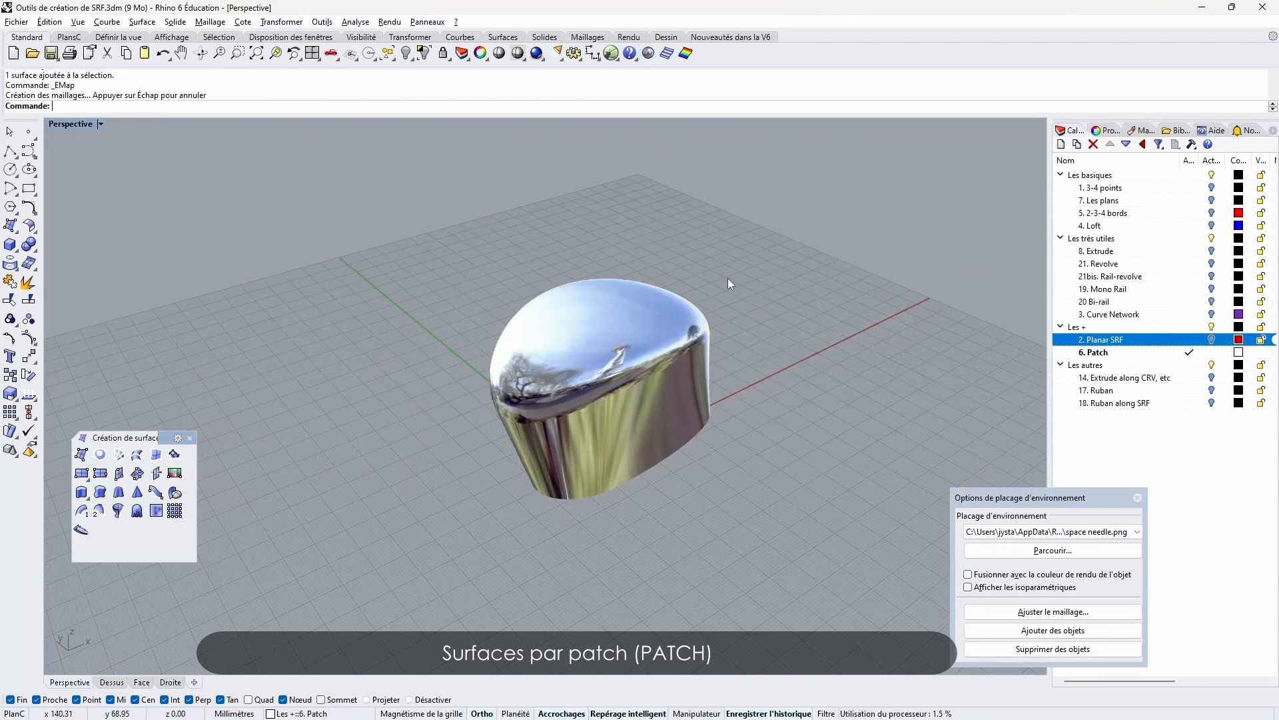
right_click_drag(727, 278, 617, 304)
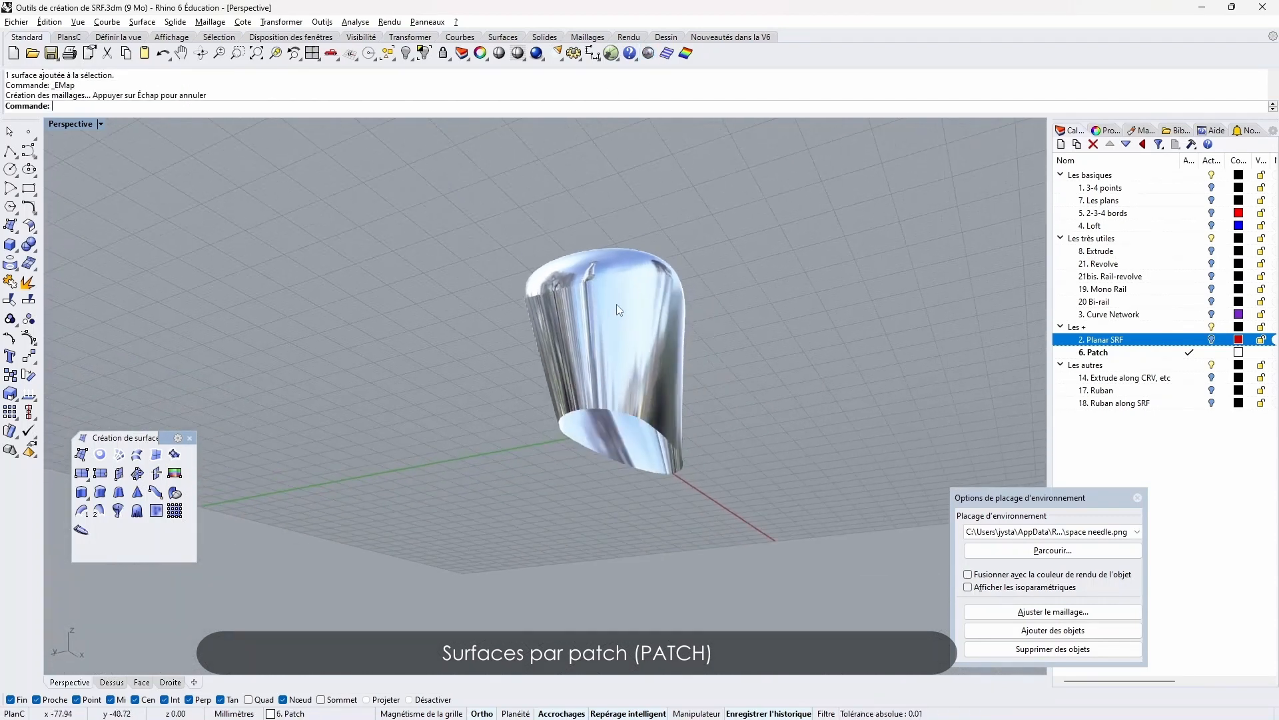
scroll(593, 281, "up", 5)
right_click_drag(487, 302, 515, 257)
left_click(1139, 499)
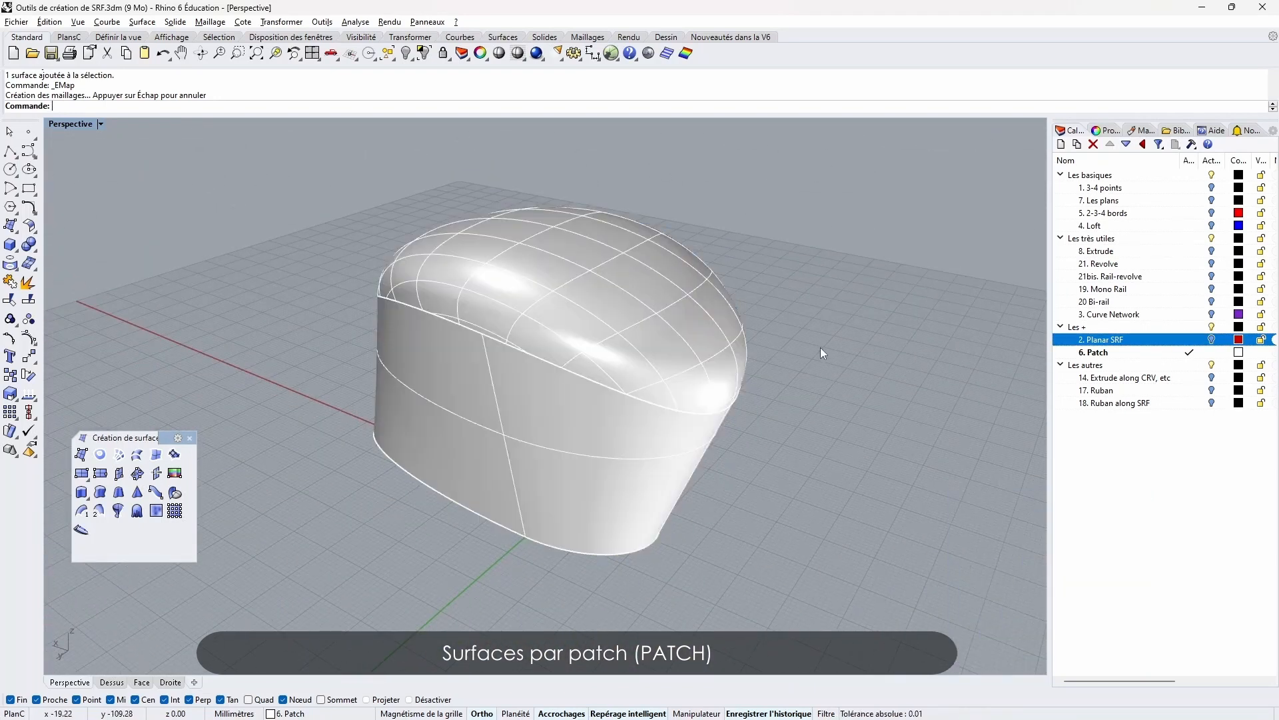
Delete the patch surface and start a new Patch from the wall's upper edge and the two point objects above the wall
left_click(643, 330)
key("Delete")
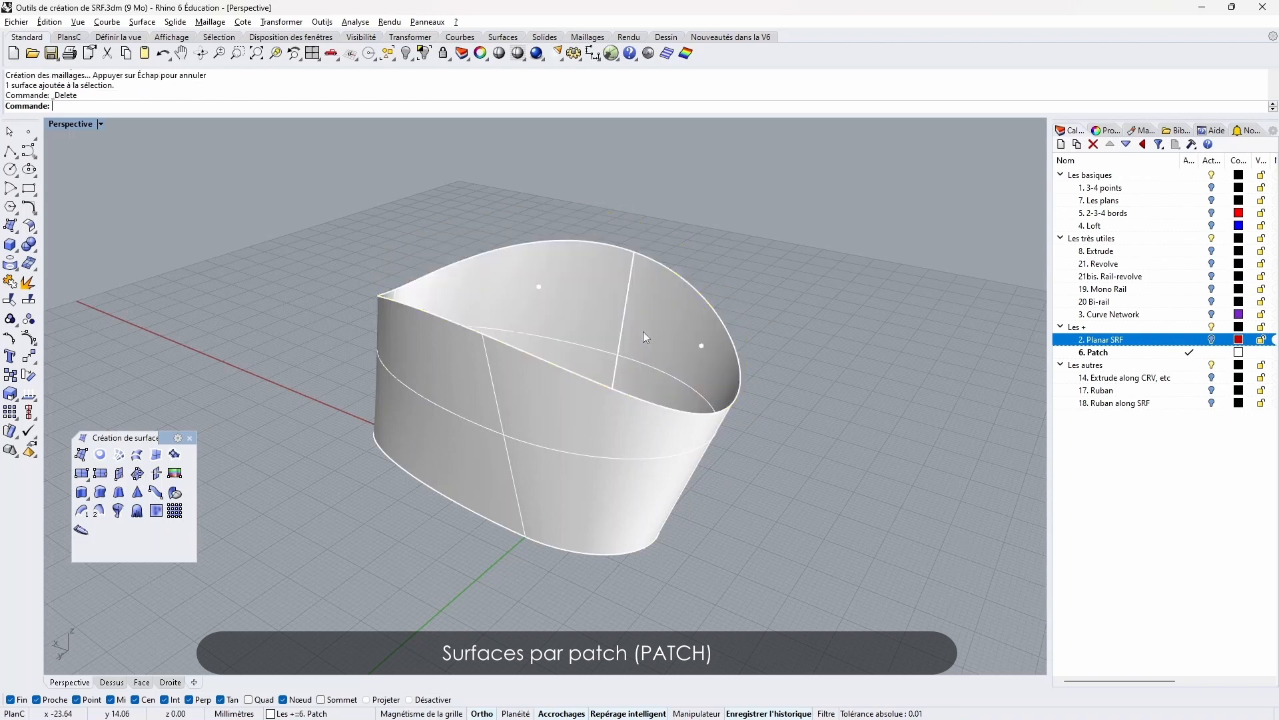
right_click_drag(643, 330, 108, 336)
left_click(174, 456)
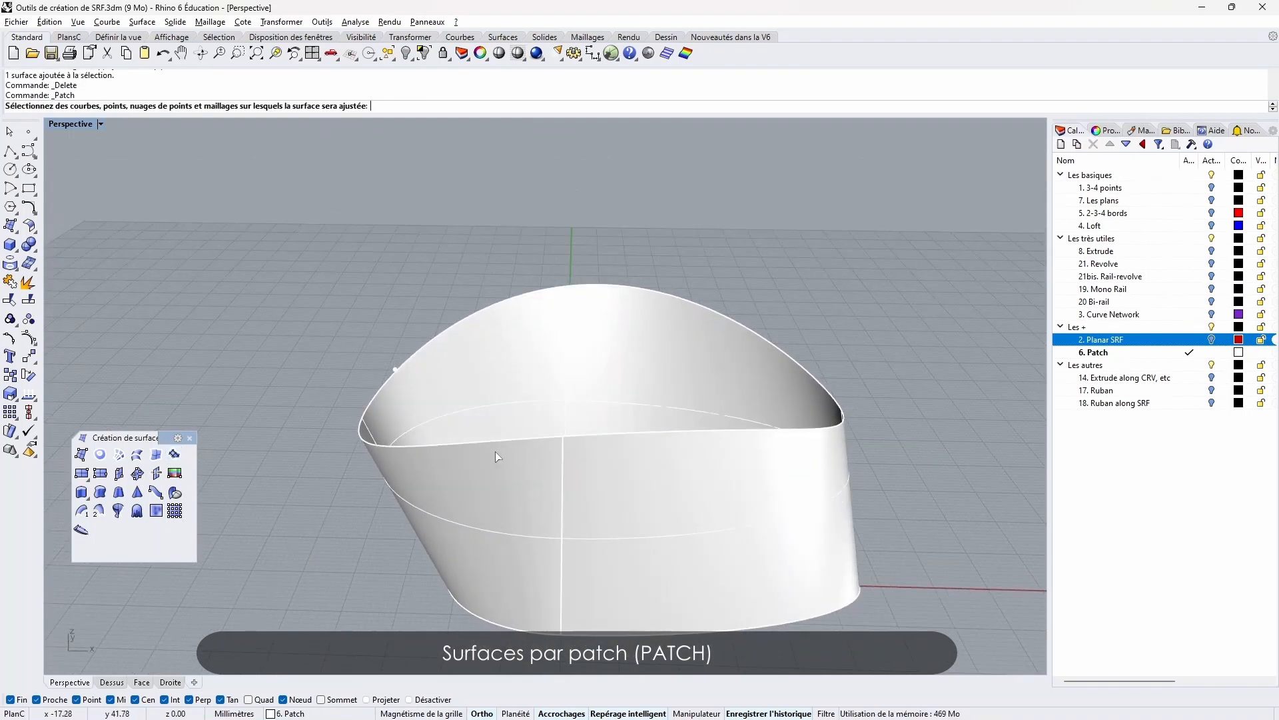
right_click_drag(578, 445, 511, 492)
left_click(512, 492)
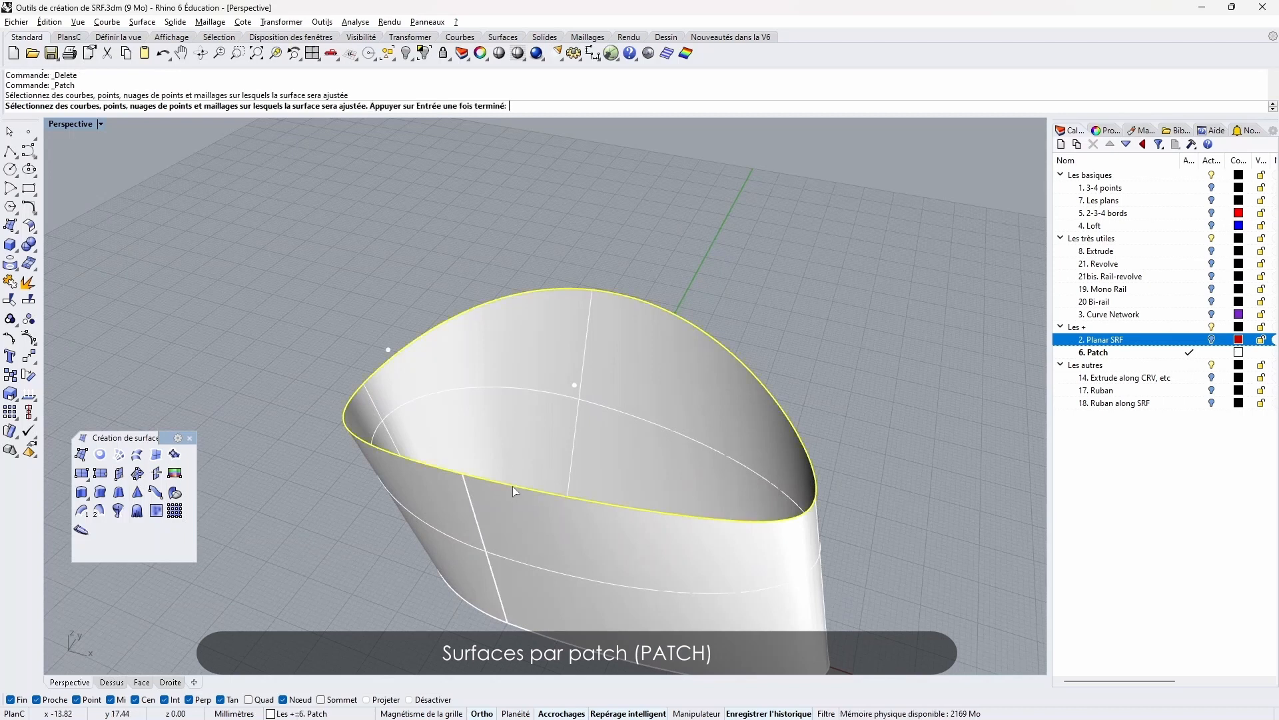
left_click(386, 350)
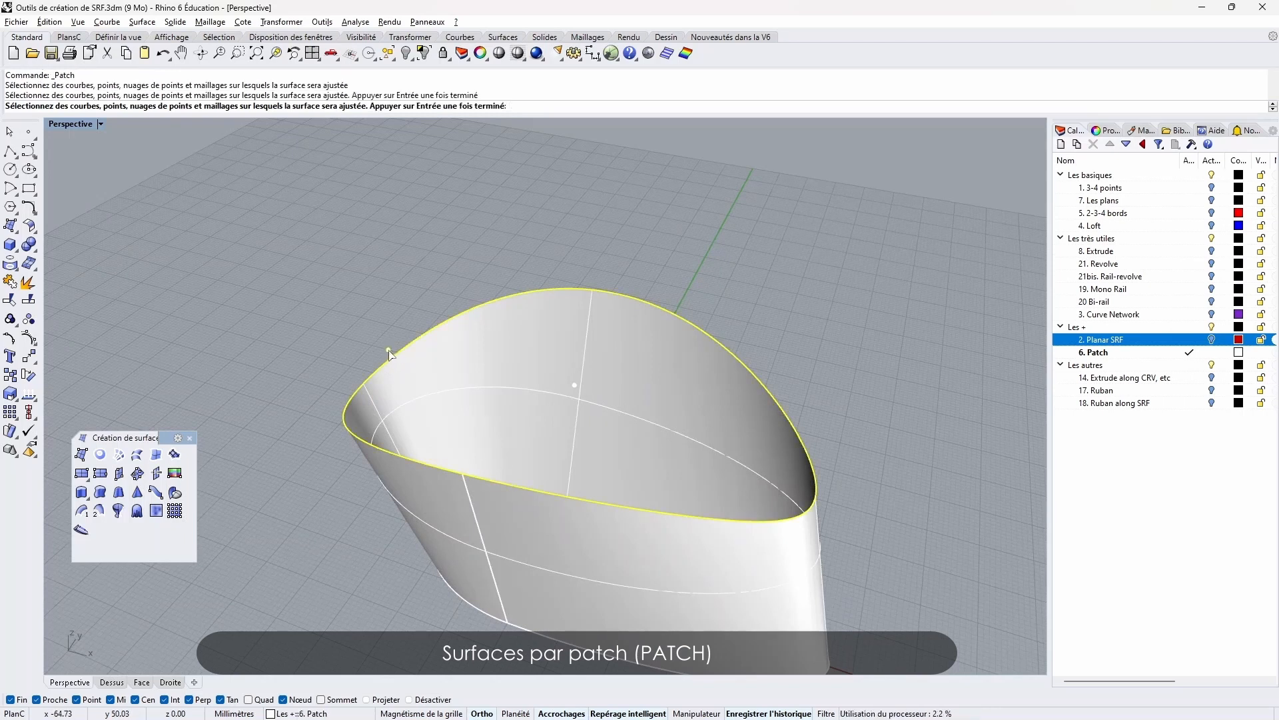
left_click(575, 386)
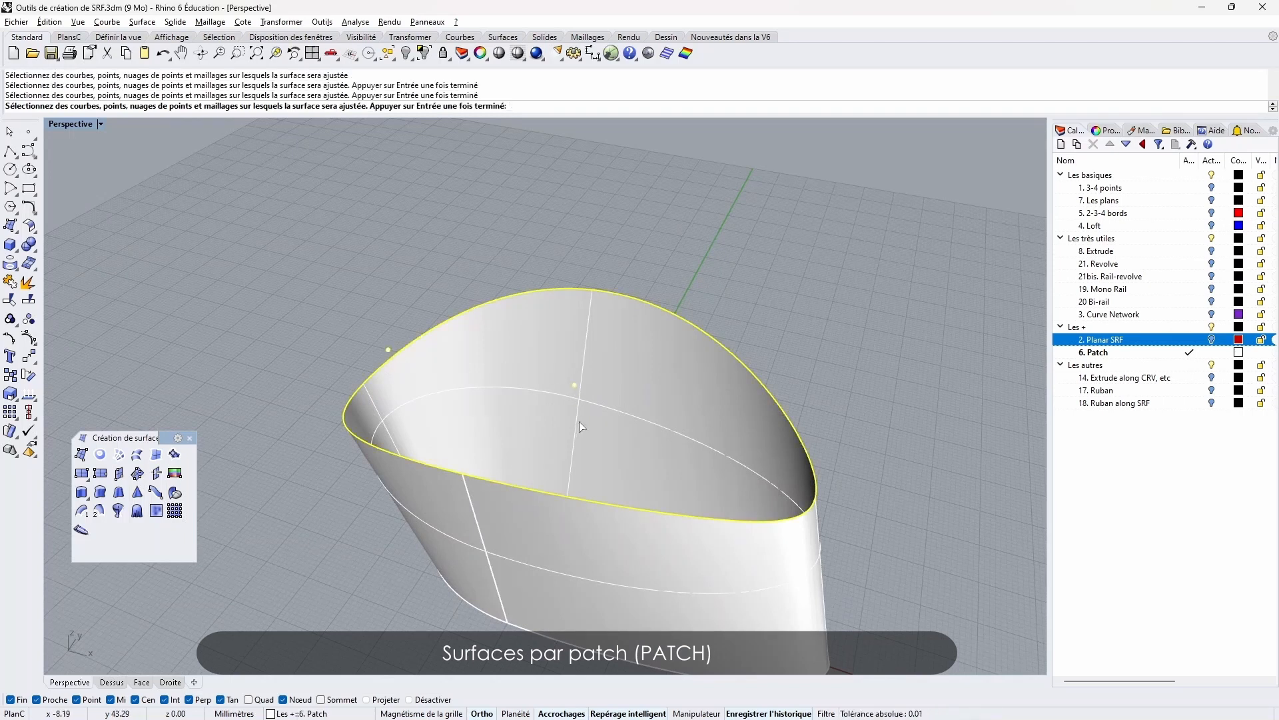
key("Return")
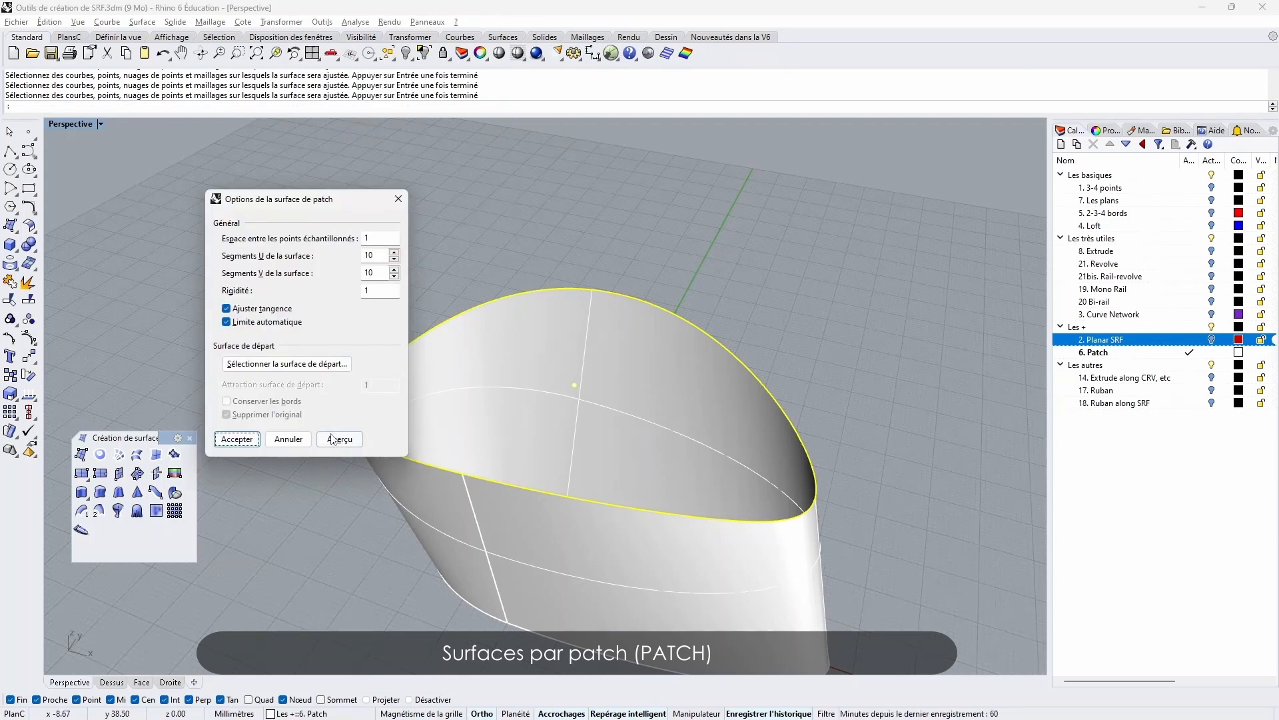
Preview the patch through the edge and points with 10 × 10 segments and tangency, switch to four viewports and create it
left_click(334, 439)
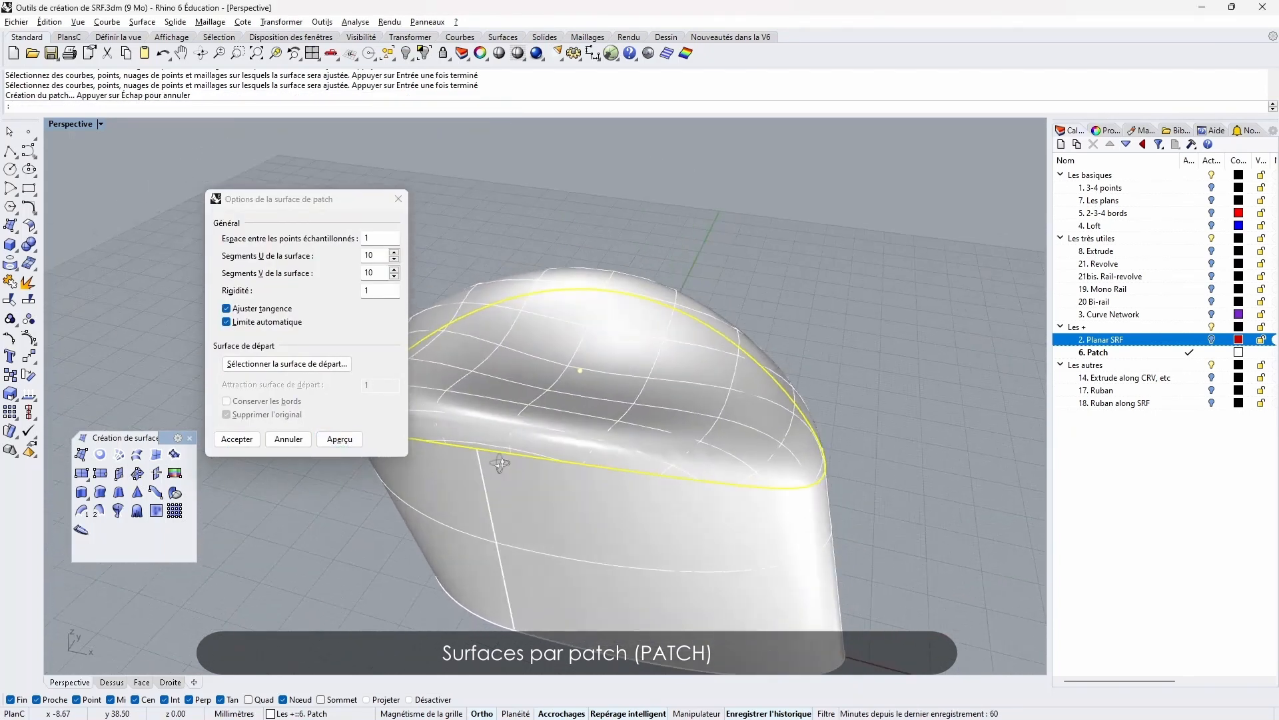
right_click_drag(500, 463, 713, 391)
right_click_drag(497, 398, 692, 337)
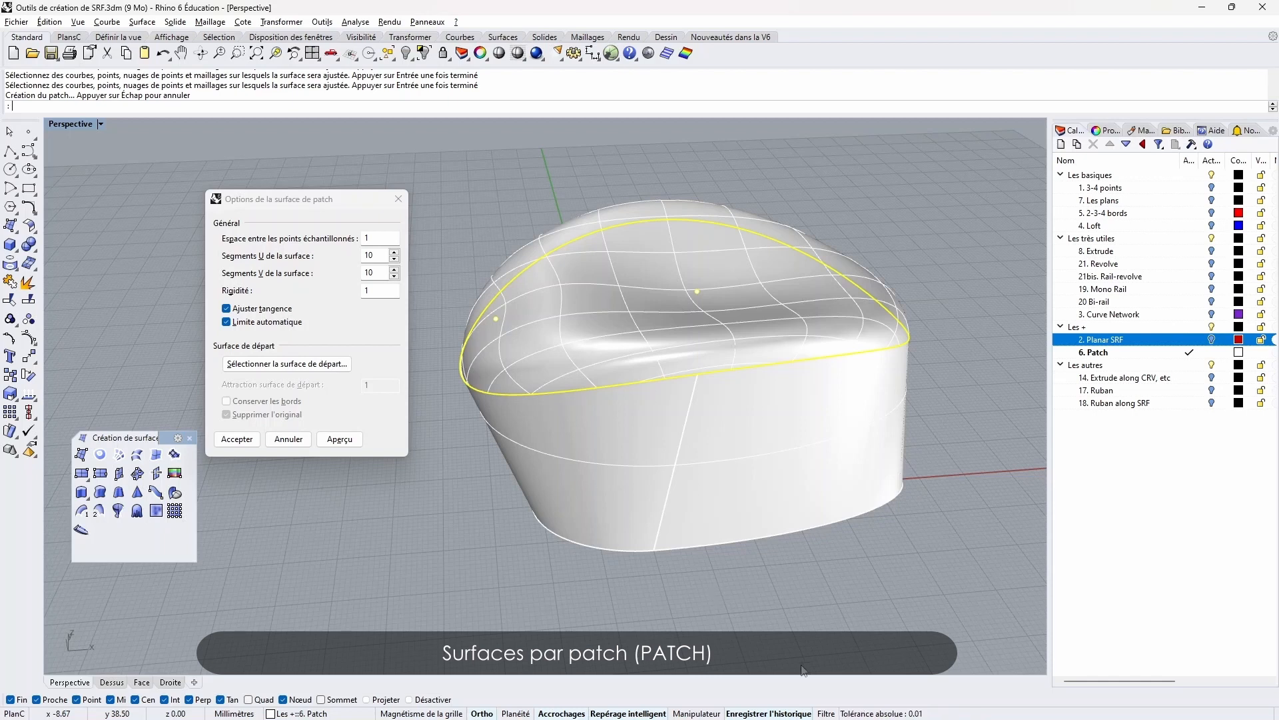
double_click(66, 124)
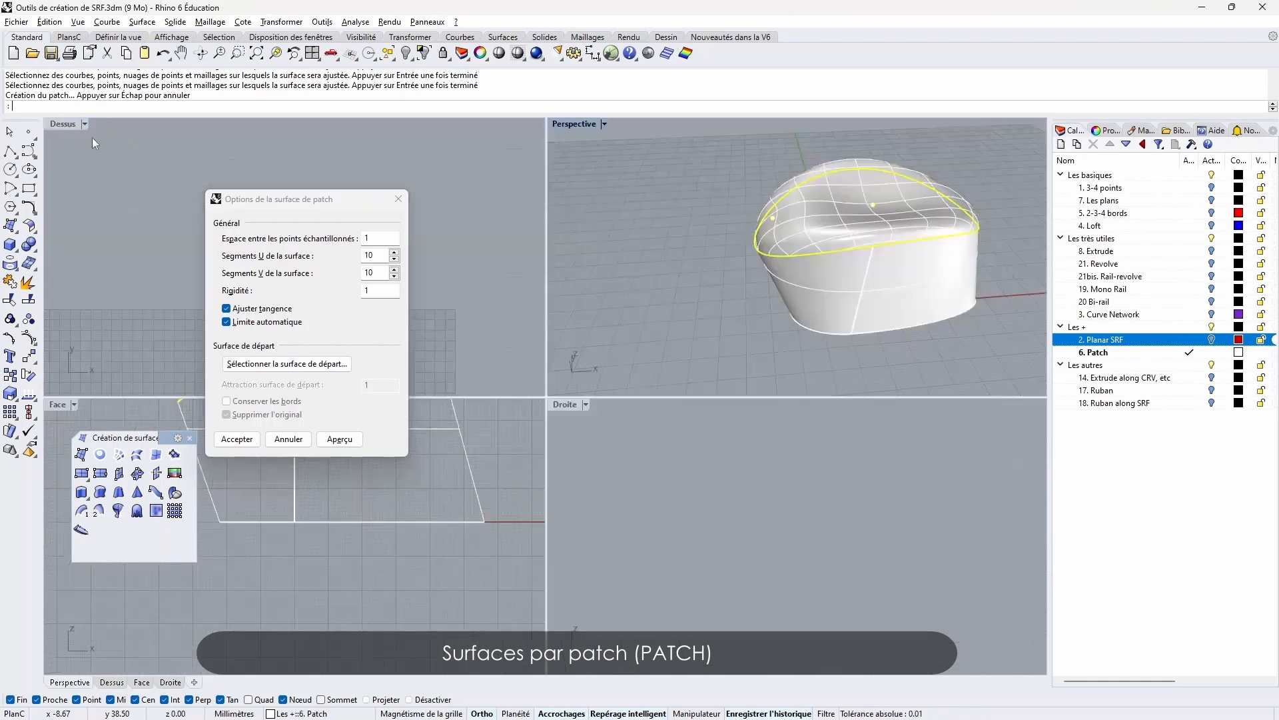
left_click(236, 439)
Move the leftmost point object up and slightly left in the Face view to reshape the patch through history
left_click(303, 537)
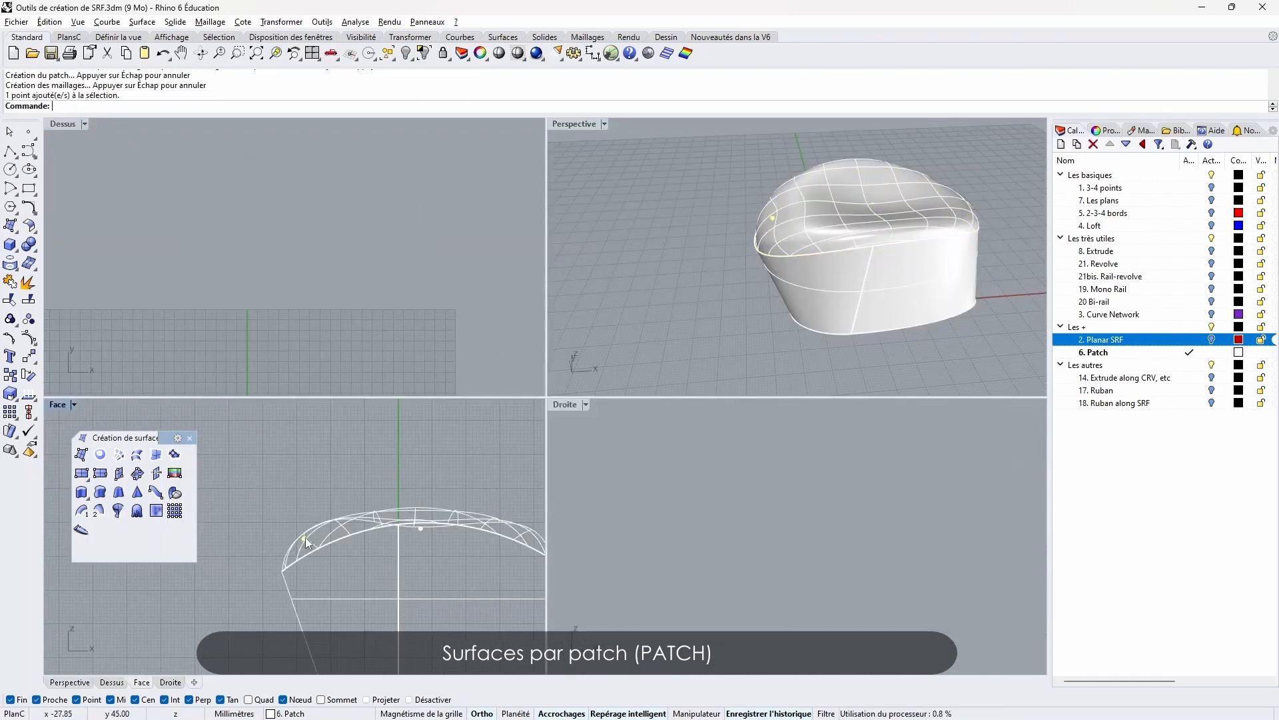
left_click(282, 22)
left_click(282, 37)
left_click(269, 476)
left_click(265, 461)
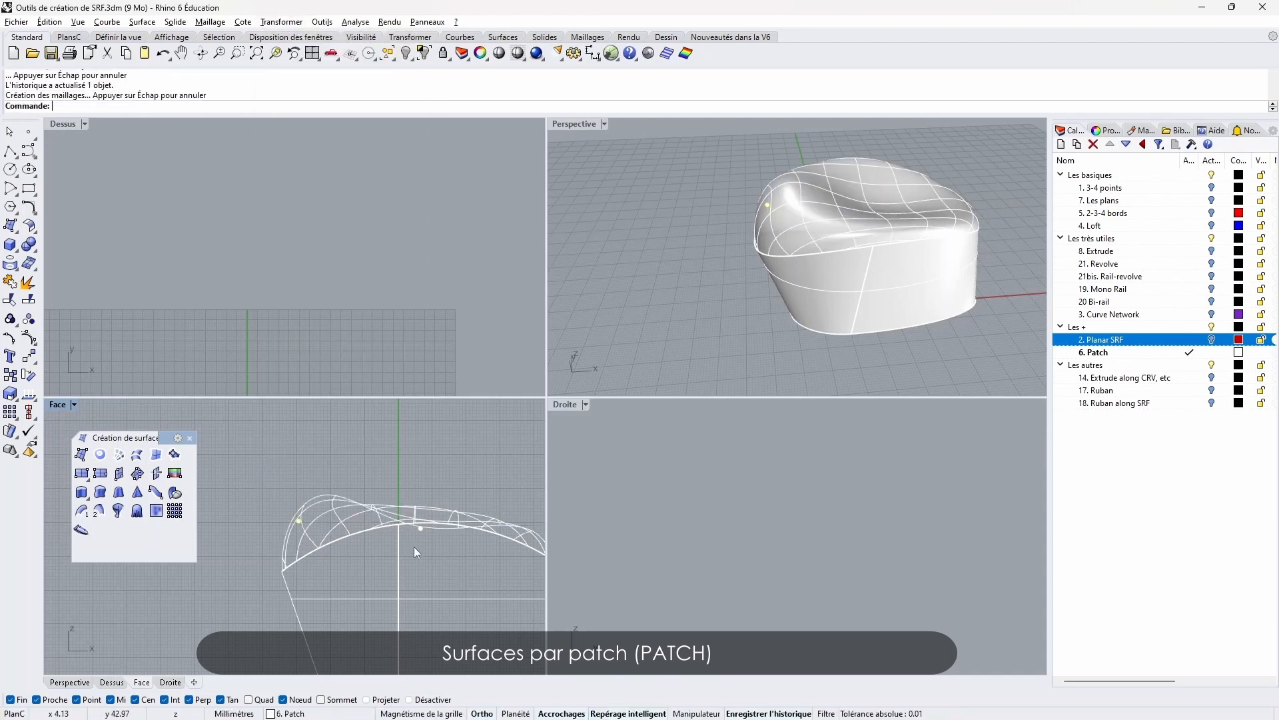
Move the middle point object down and to the right in the Face view to deepen the patch's hollow
left_click(421, 531)
left_click(462, 563)
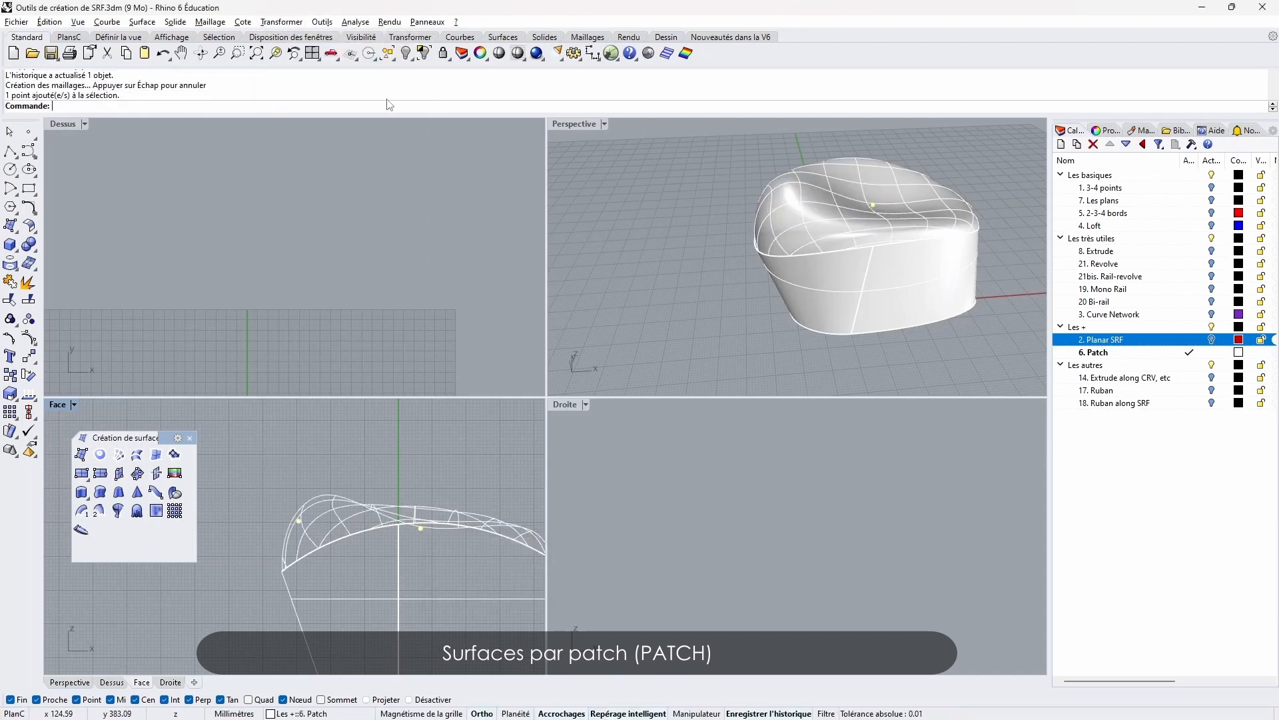
left_click(290, 22)
left_click(304, 40)
left_click(378, 460)
left_click(417, 477)
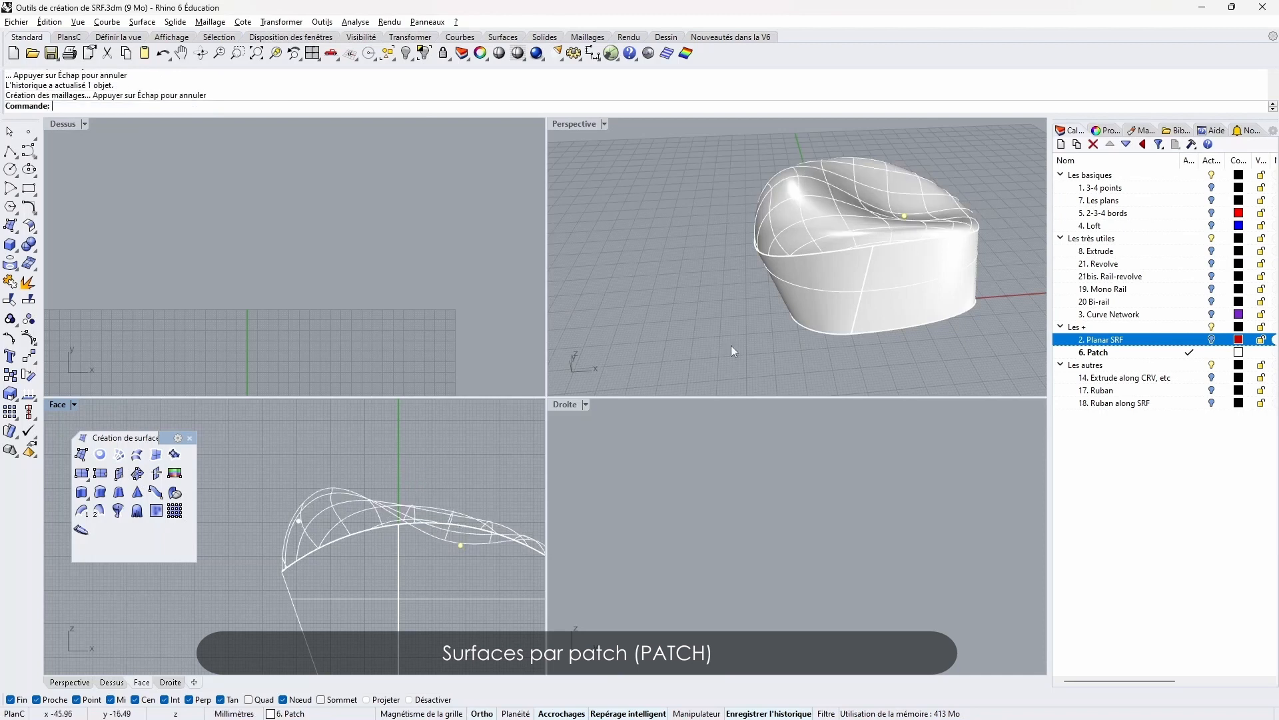
Examine the reshaped patch in the Perspective view and check its reflections with environment map analysis
right_click_drag(773, 193, 617, 227)
right_click_drag(904, 266, 723, 304)
scroll(770, 305, "up", 8)
scroll(723, 304, "down", 8)
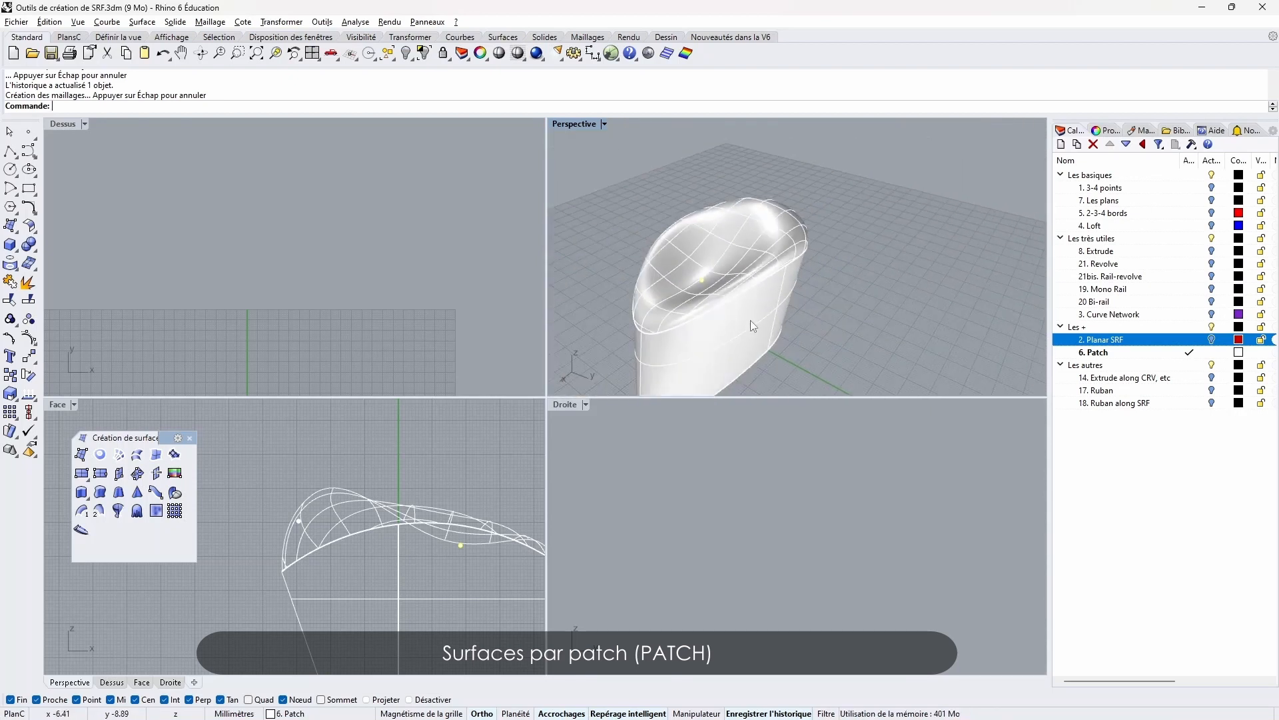
left_click(777, 235)
left_click(649, 53)
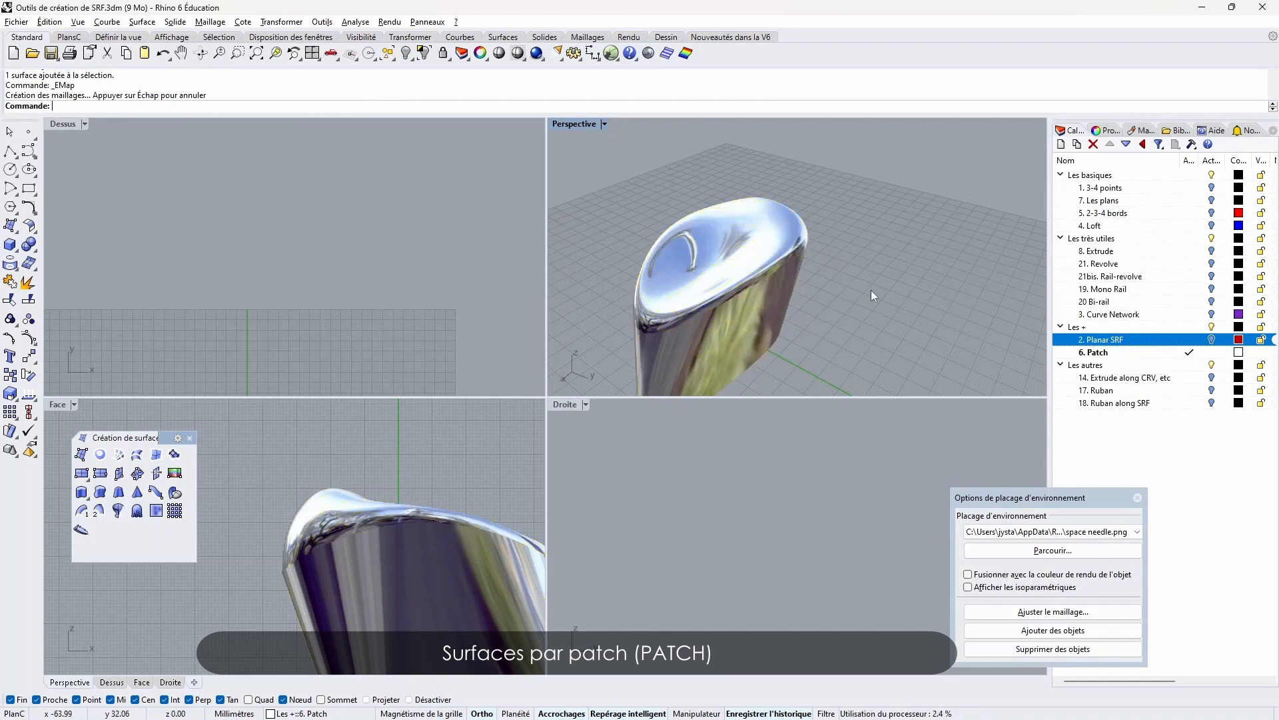
scroll(871, 292, "down", 10)
right_click_drag(871, 301, 899, 313)
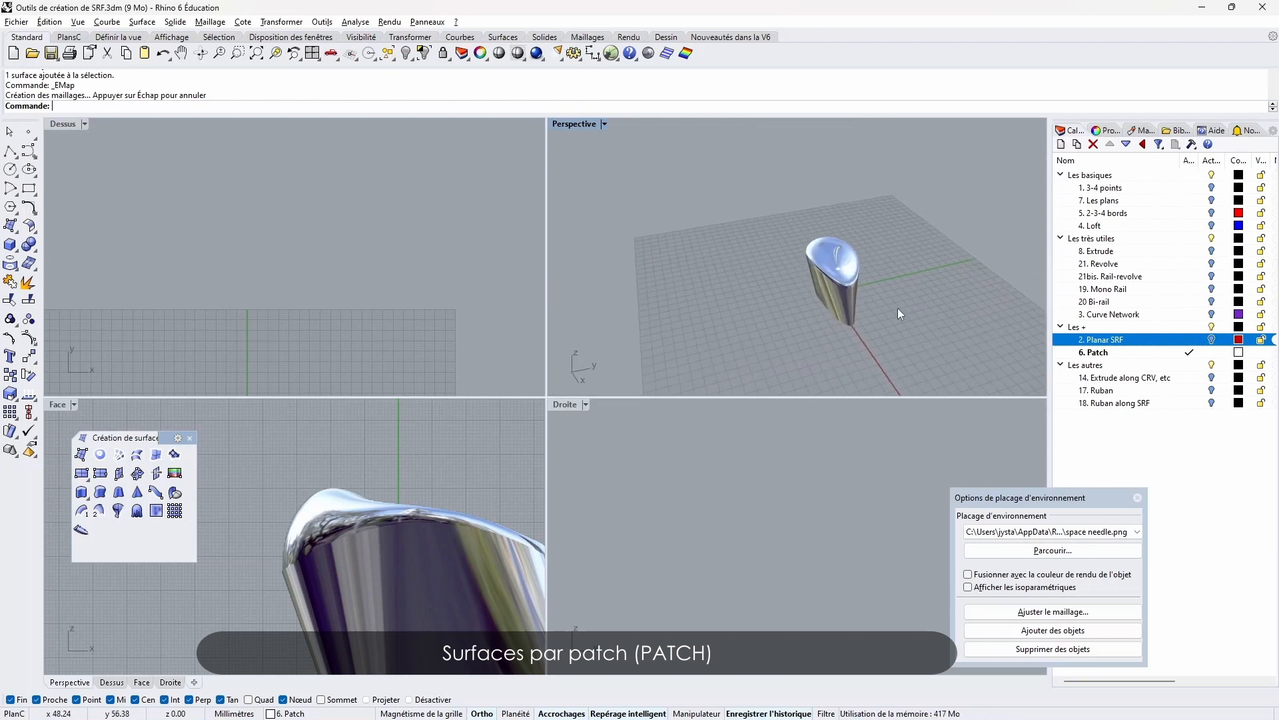
scroll(889, 294, "up", 5)
scroll(818, 263, "up", 8)
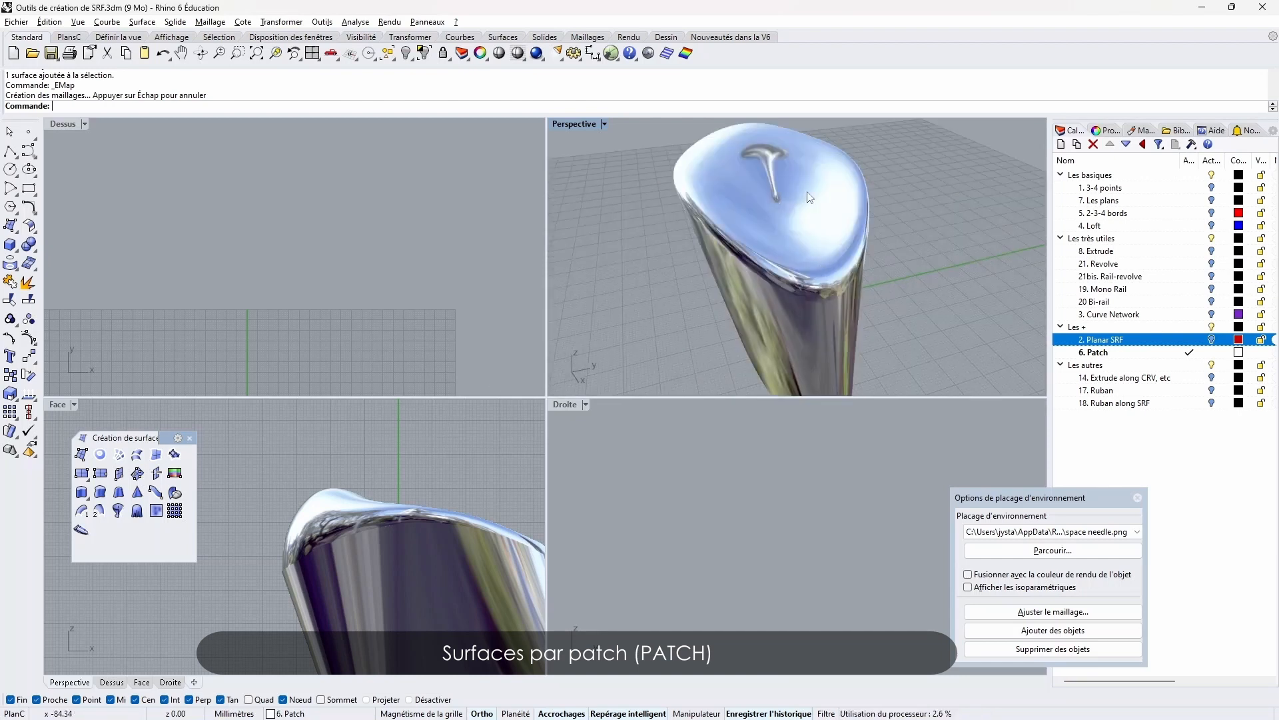
scroll(702, 226, "down", 8)
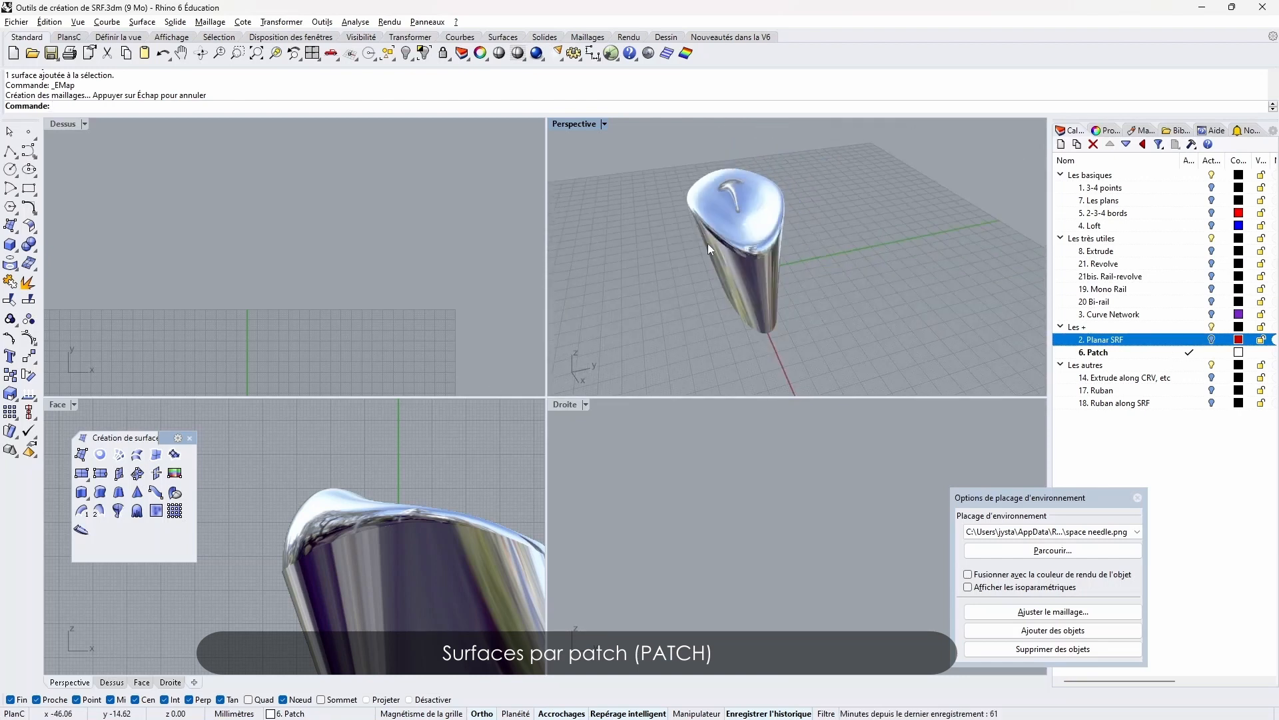
Maximize the Perspective view, show all hidden objects and bring the ring-shaped flange model into view
double_click(563, 124)
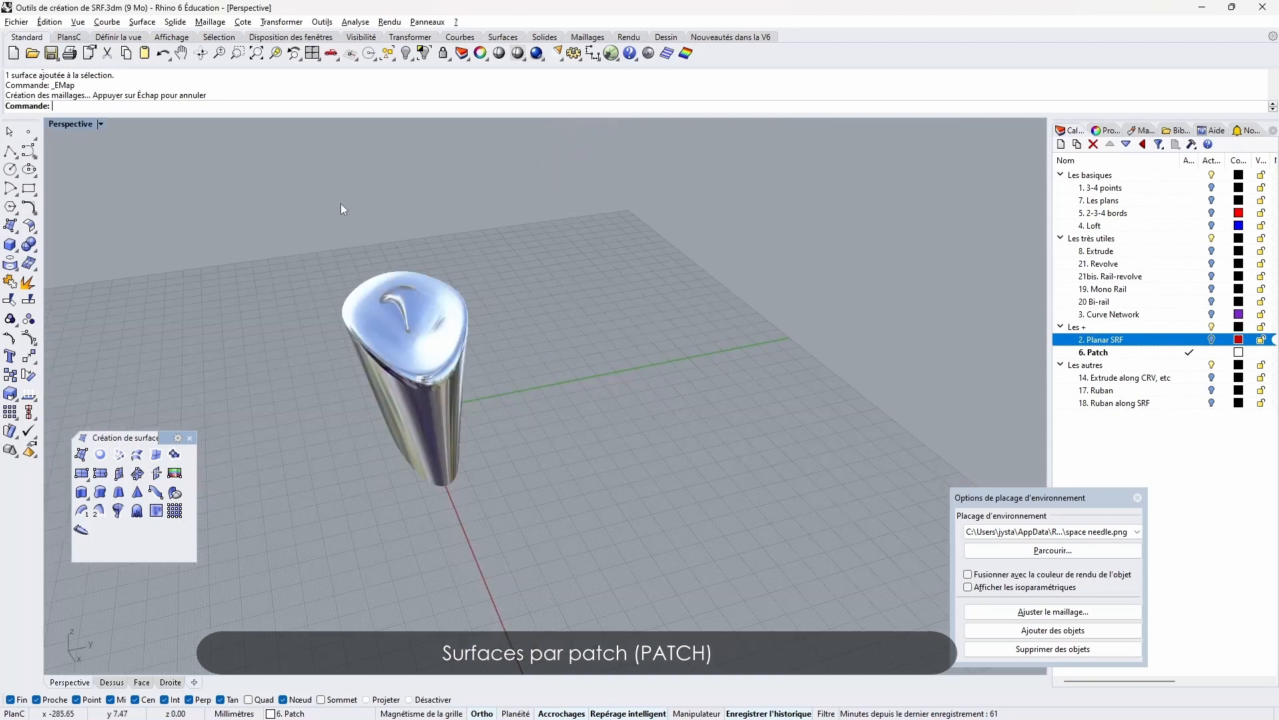
right_click(406, 52)
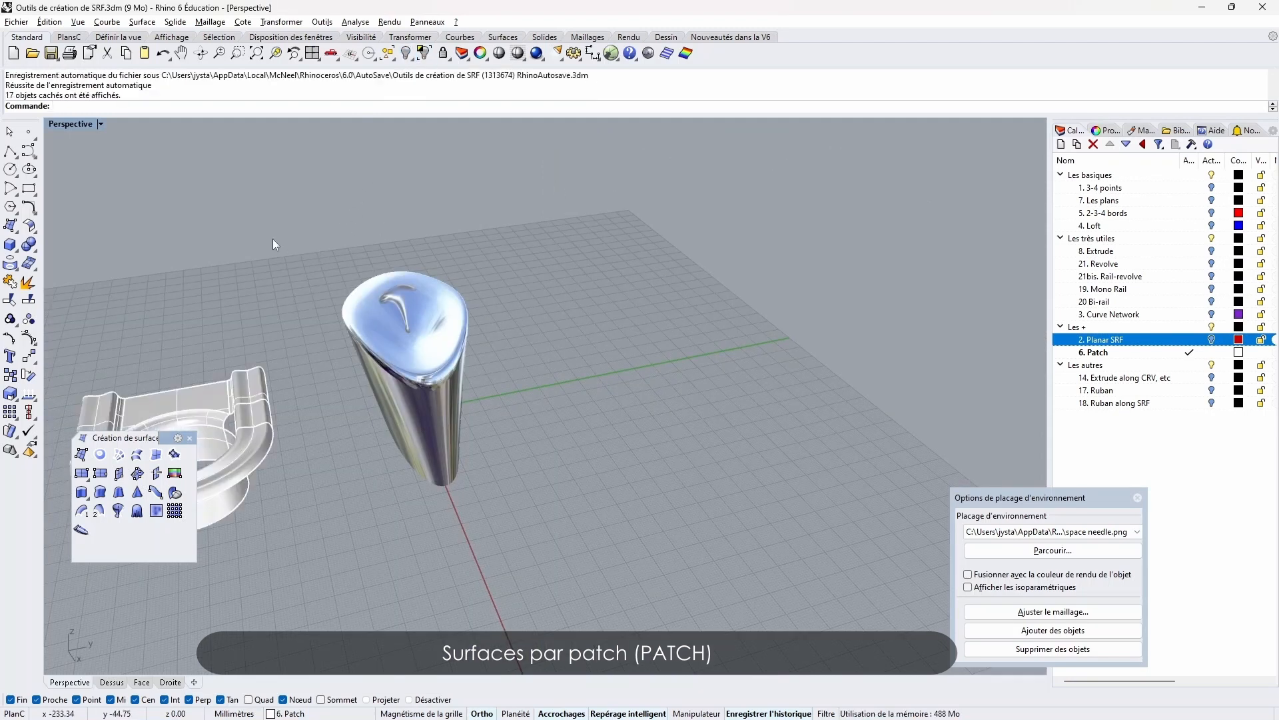
right_click_drag(275, 244, 686, 281)
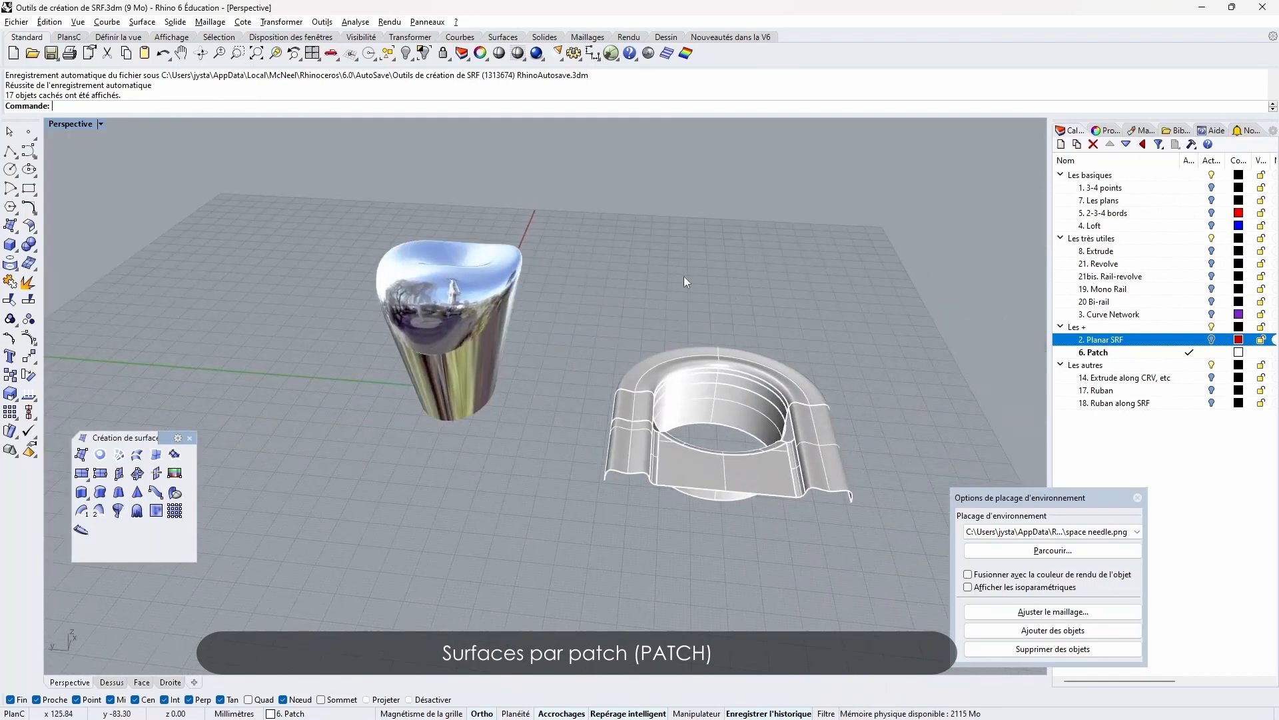
scroll(625, 358, "up", 10)
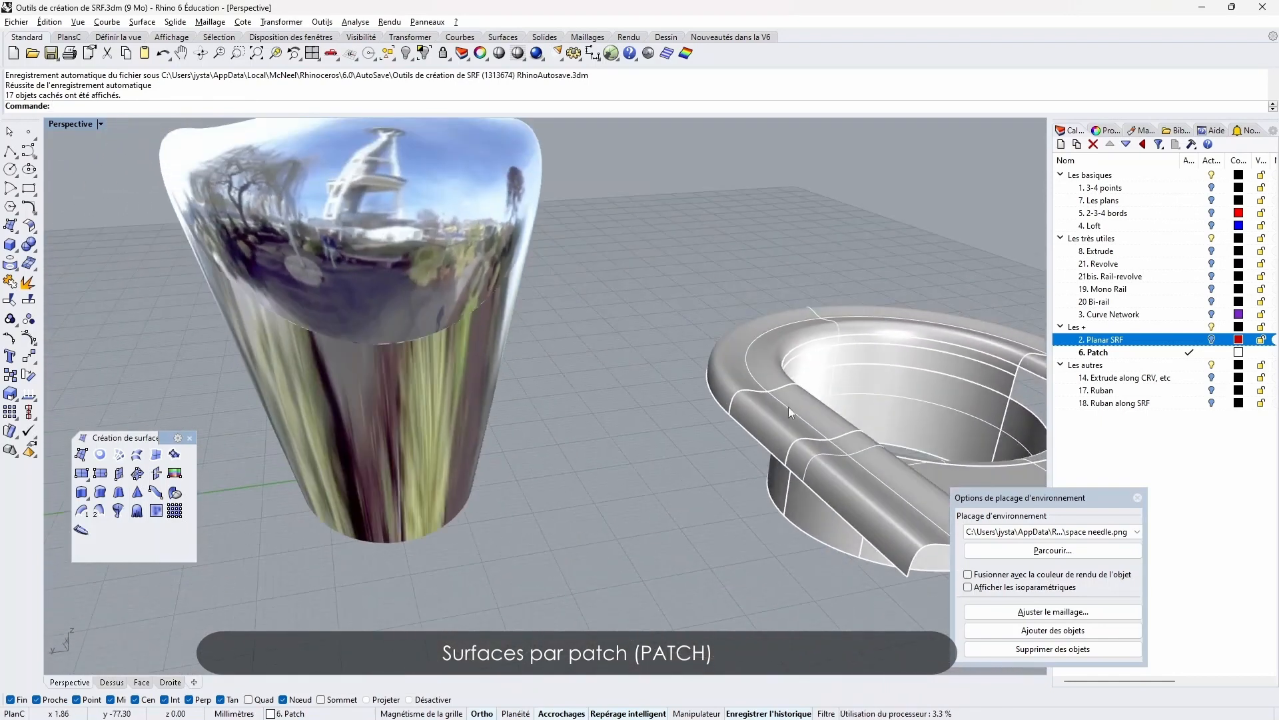
Try to patch the opening beside the flange's inner wall from its surrounding edges, with tangency adjustment, and preview it
right_click_drag(789, 406, 811, 299)
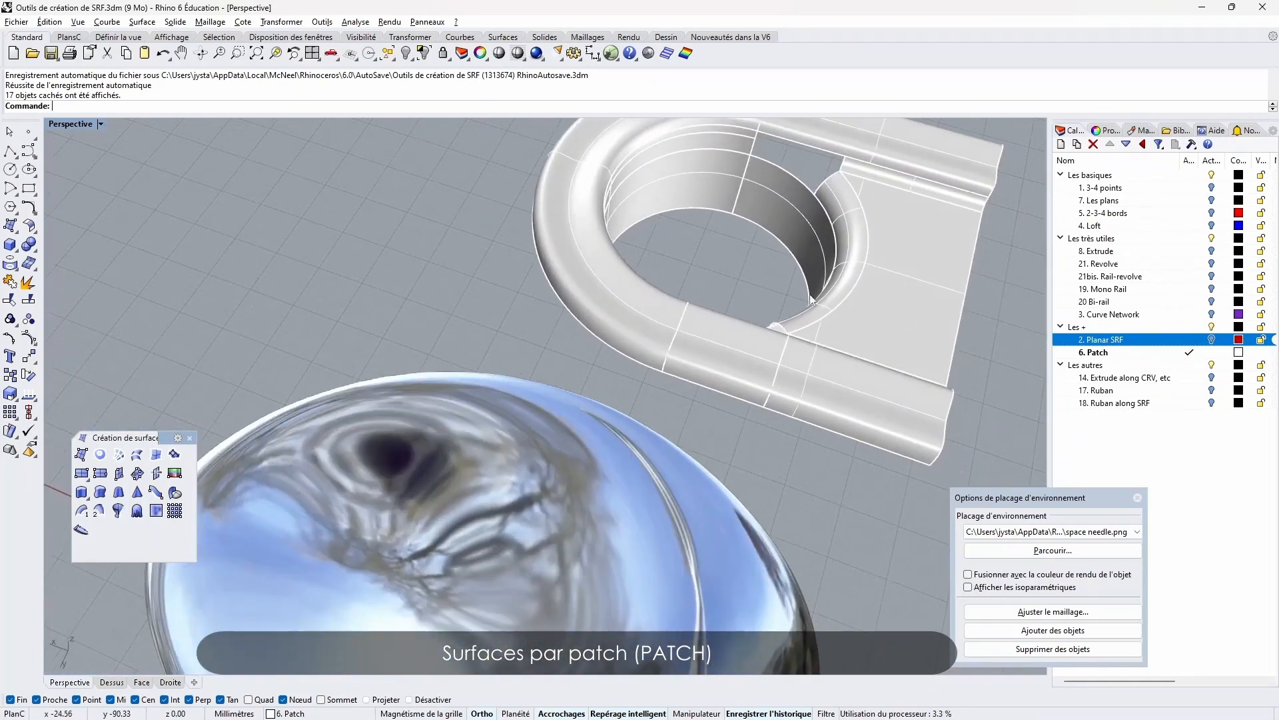
scroll(805, 228, "up", 7)
right_click_drag(805, 228, 742, 430, "shift")
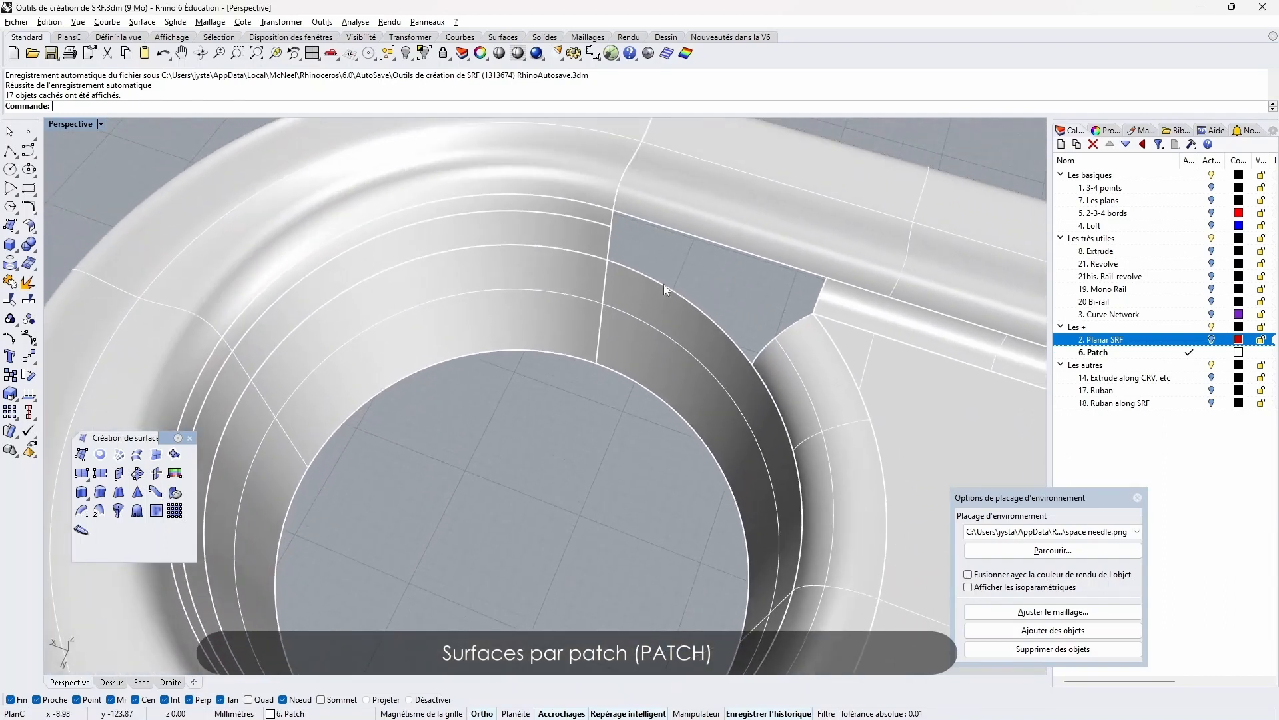
key("ctrl+a")
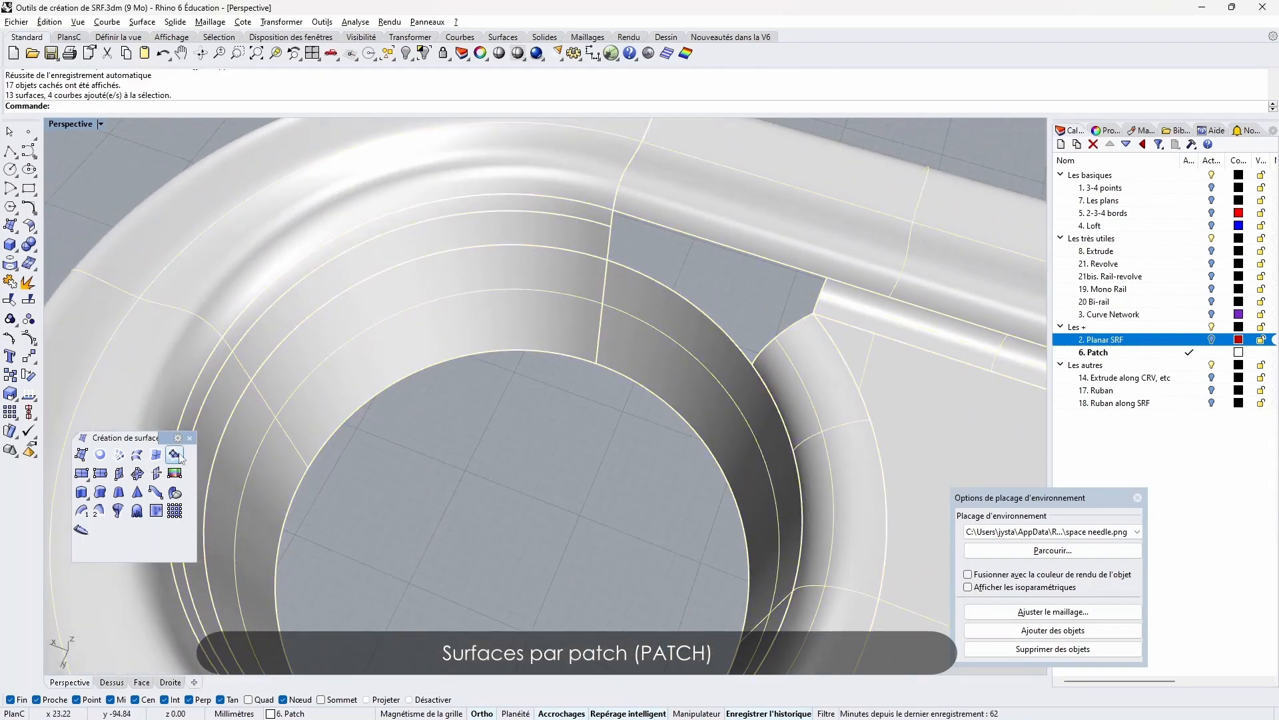
left_click(179, 455)
left_click(659, 284)
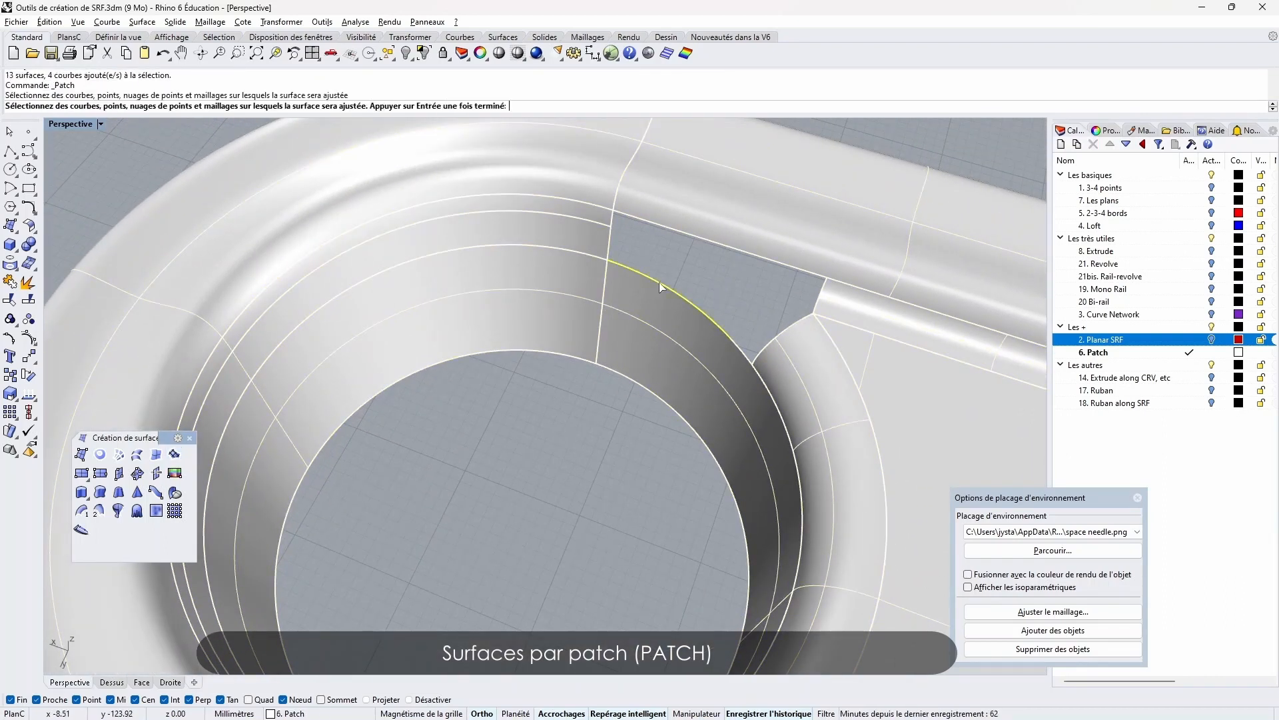
left_click(743, 357)
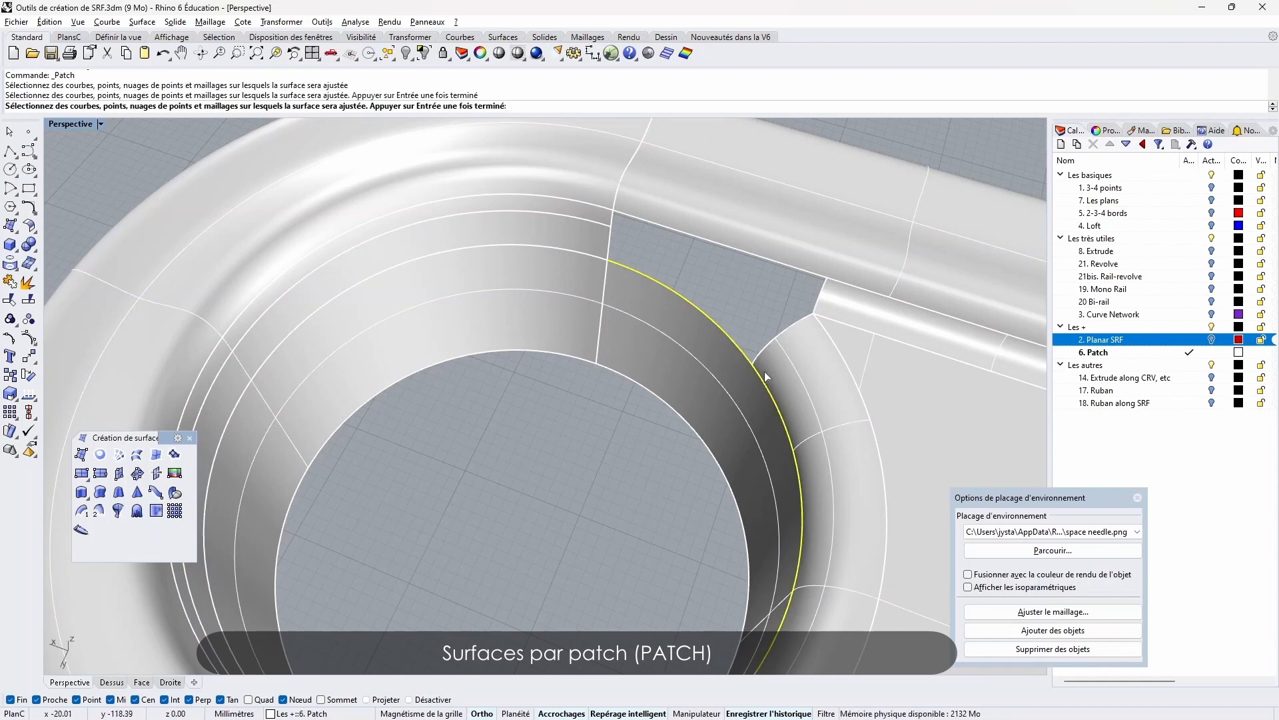
left_click(764, 348)
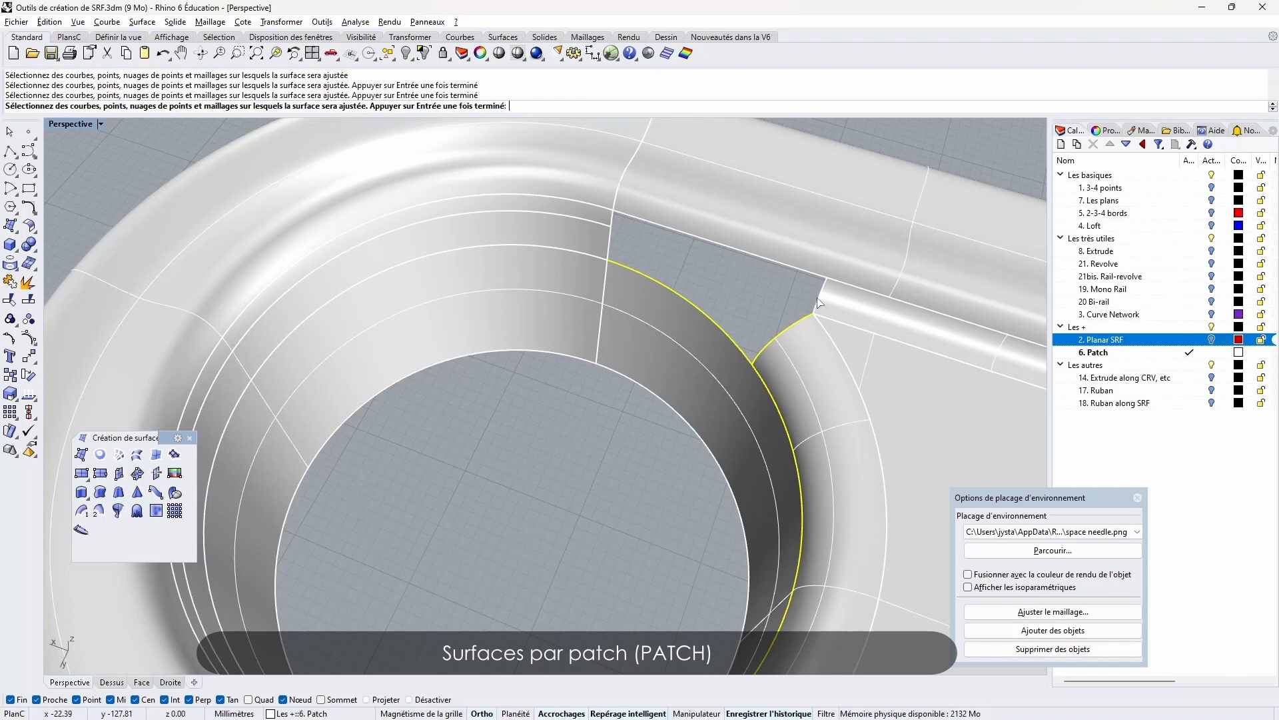
left_click(803, 270)
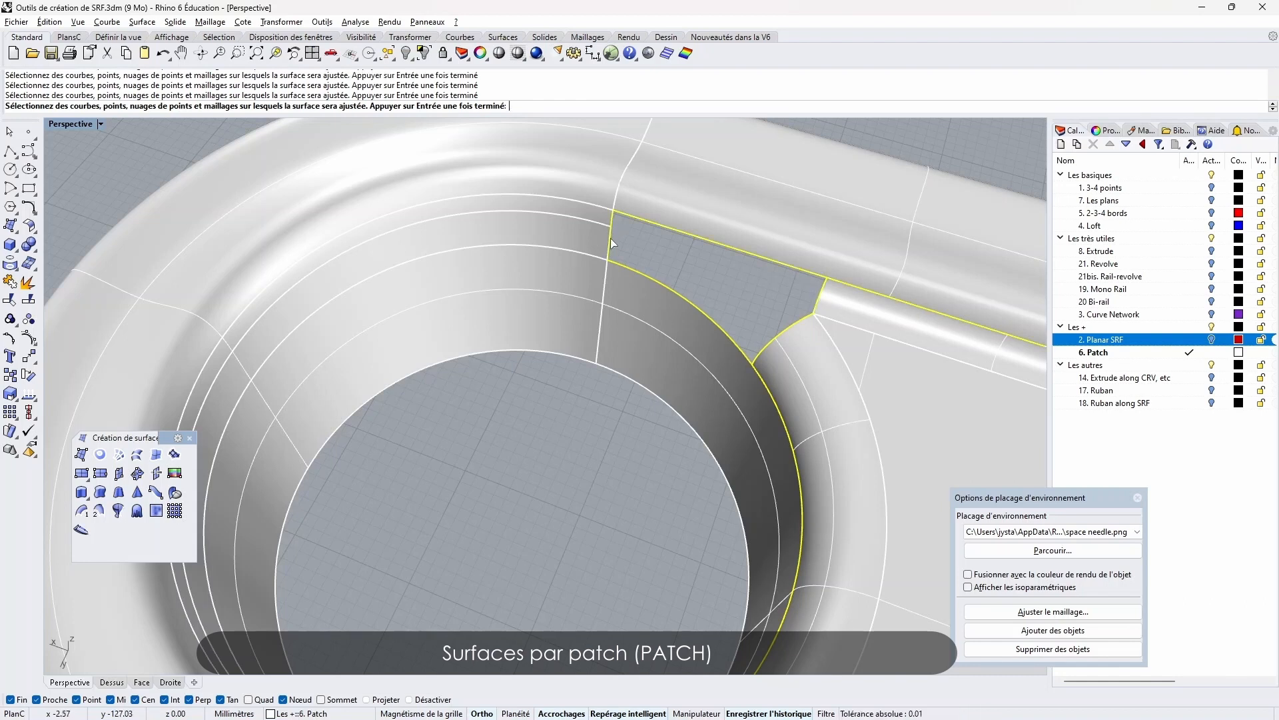
key("Return")
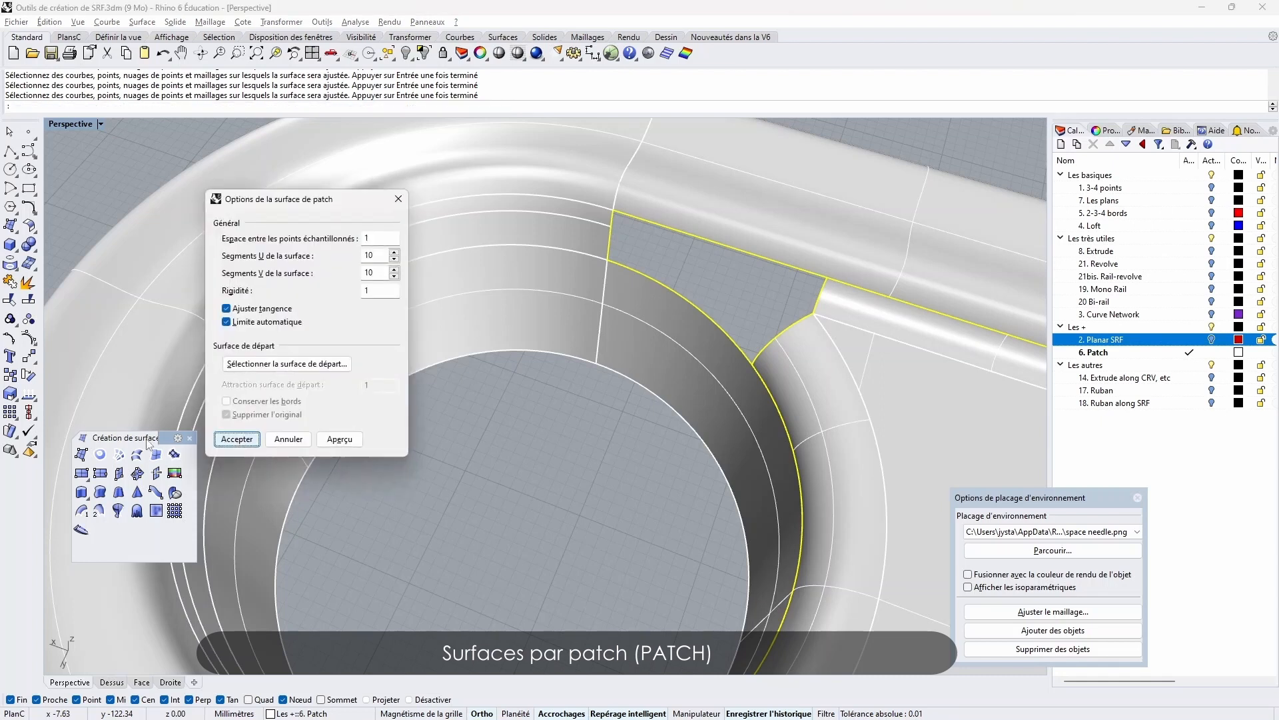
left_click(331, 441)
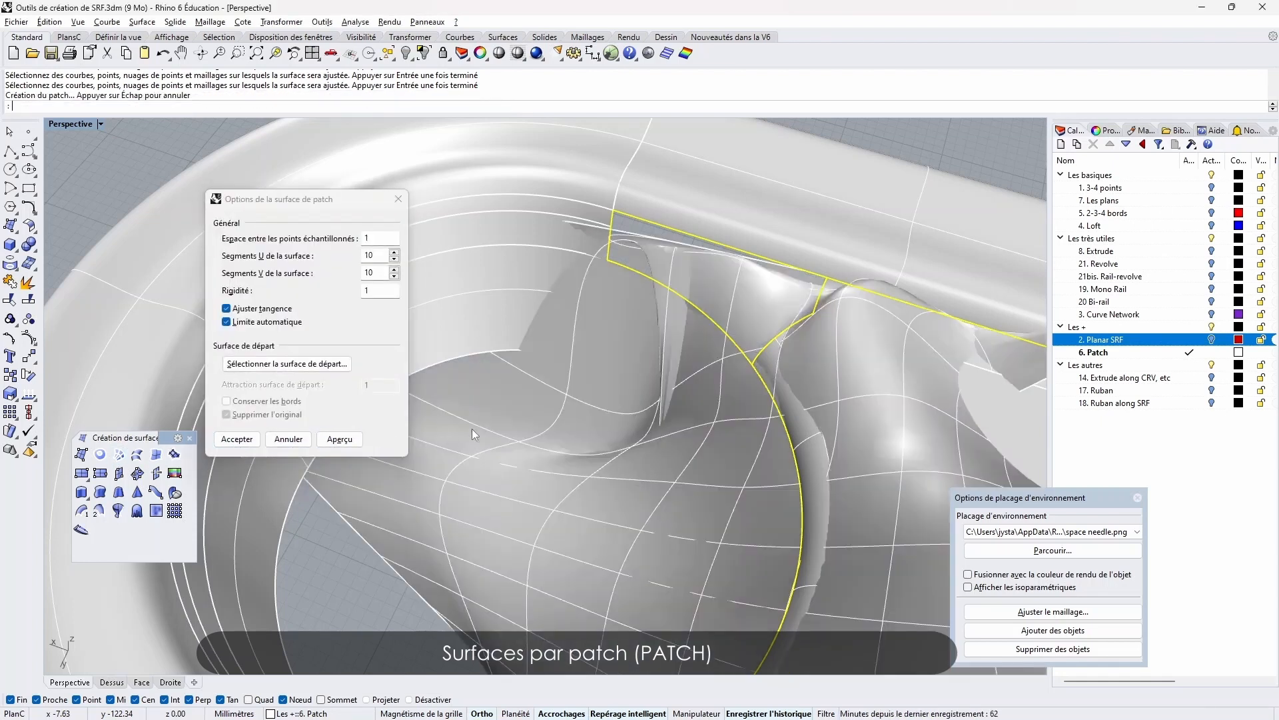
right_click_drag(760, 375, 745, 352)
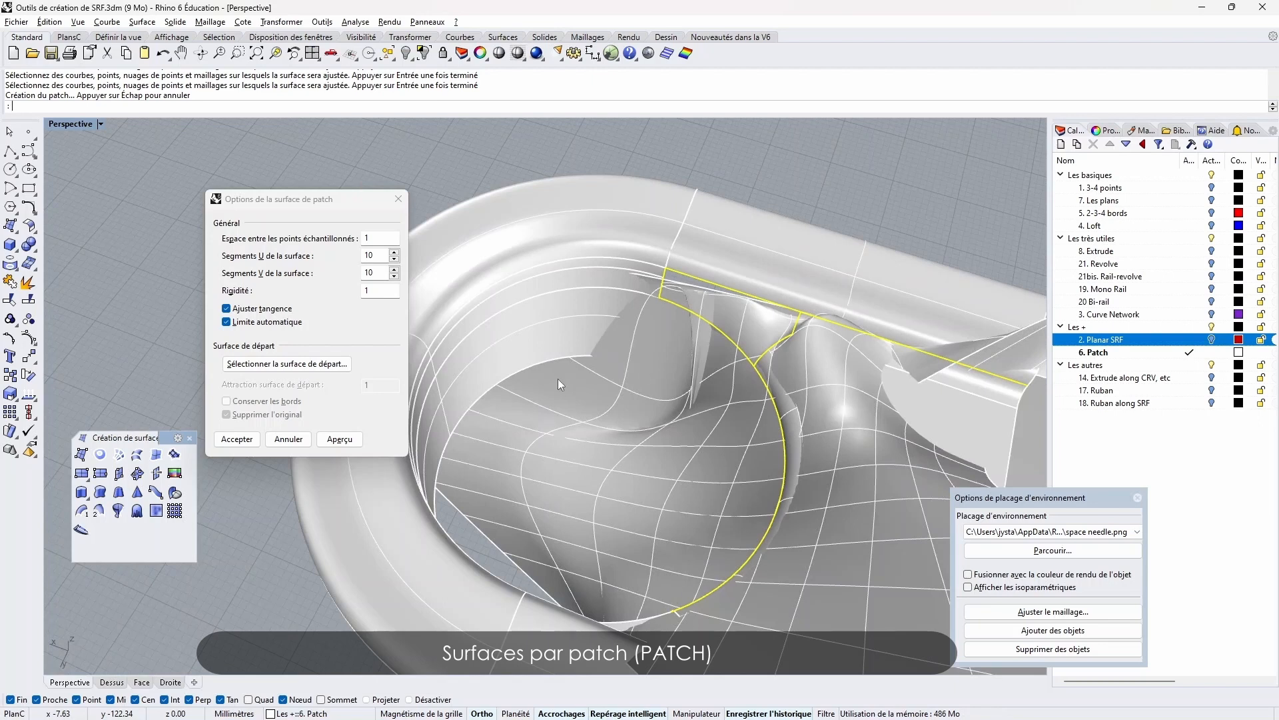
left_click(289, 438)
Patch the matching opening on the flange's other side from its surrounding edges, with 10 by 10 segments, tangency adjustment and automatic trim
right_click_drag(562, 442, 559, 341)
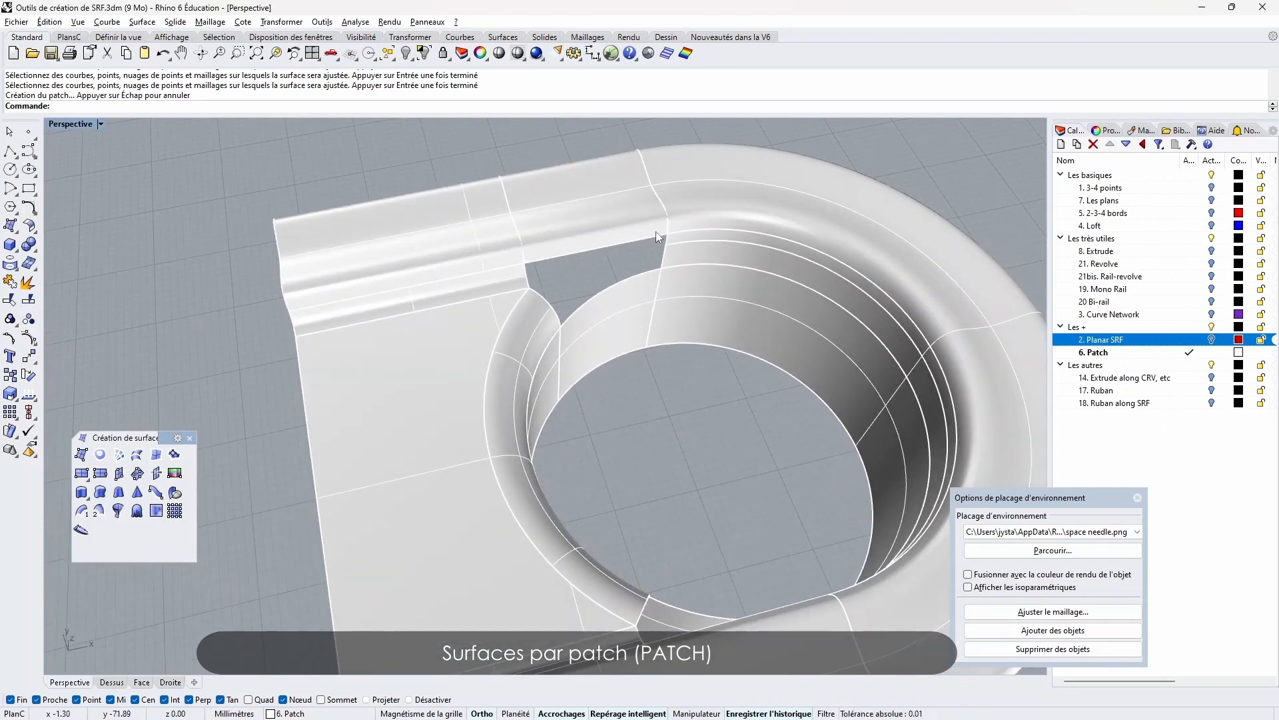
right_click_drag(564, 342, 566, 287)
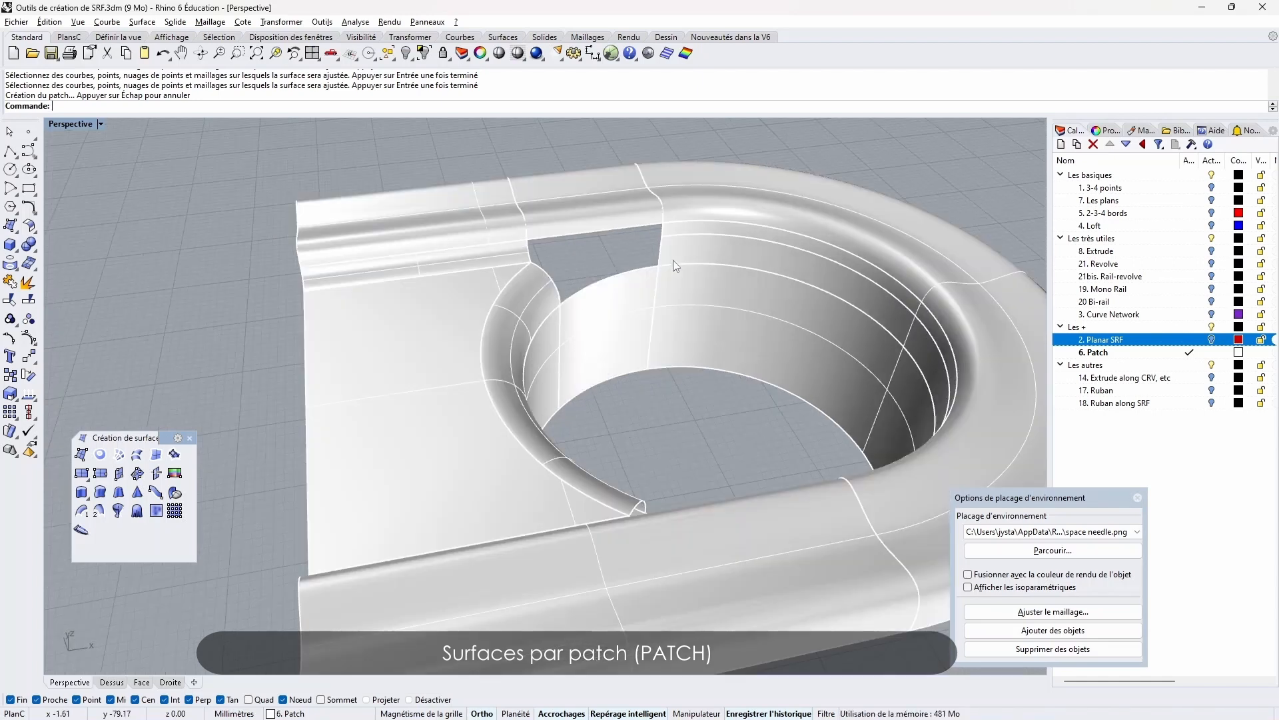
left_click(175, 456)
scroll(663, 235, "up", 4)
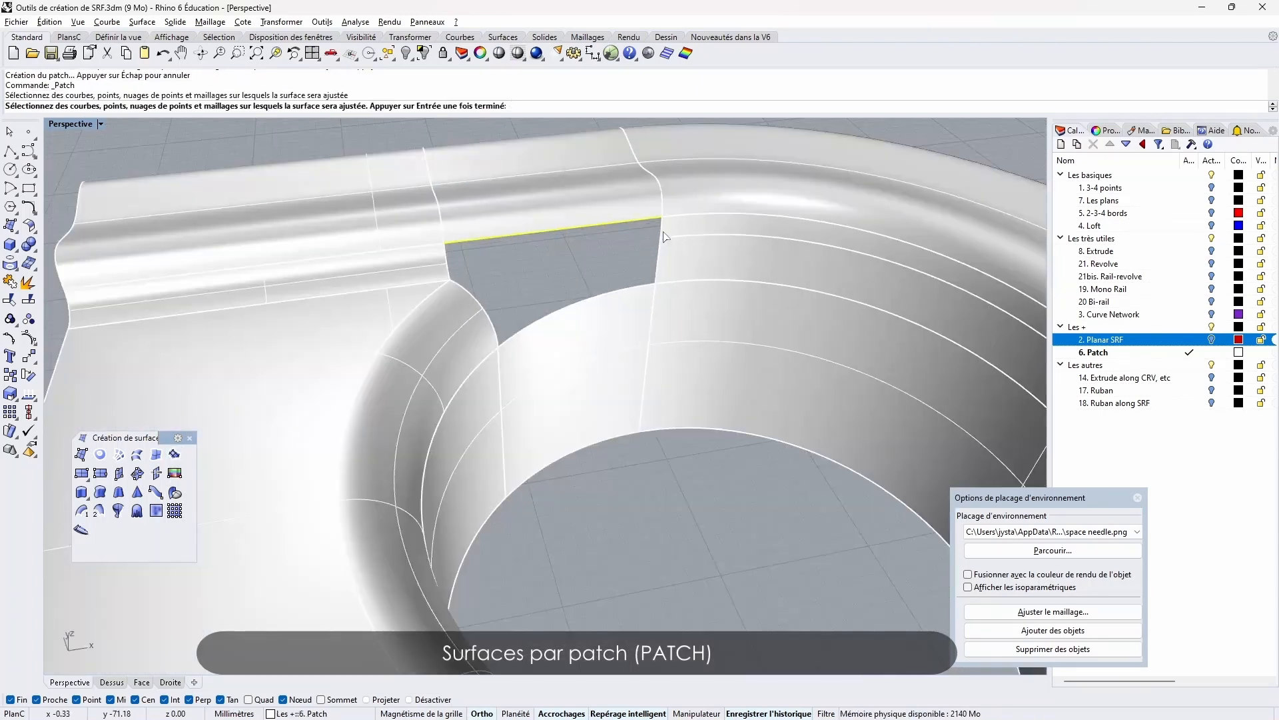
left_click(651, 282)
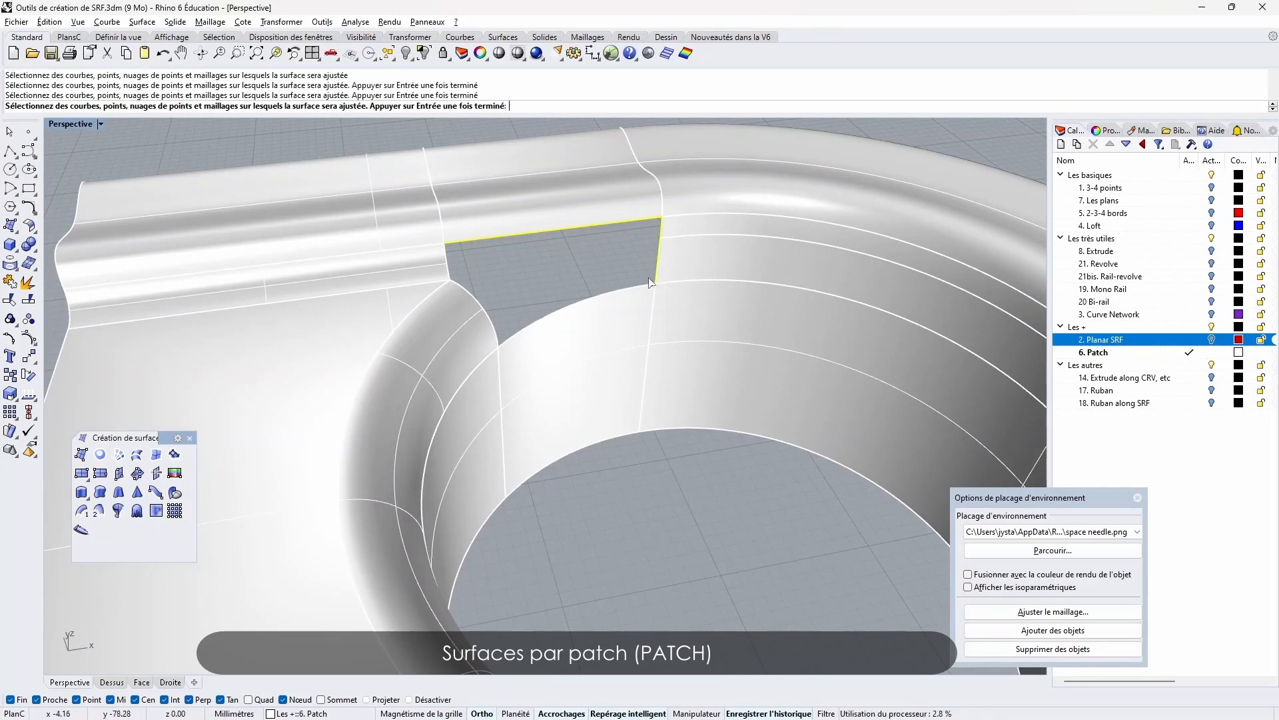
left_click(632, 293)
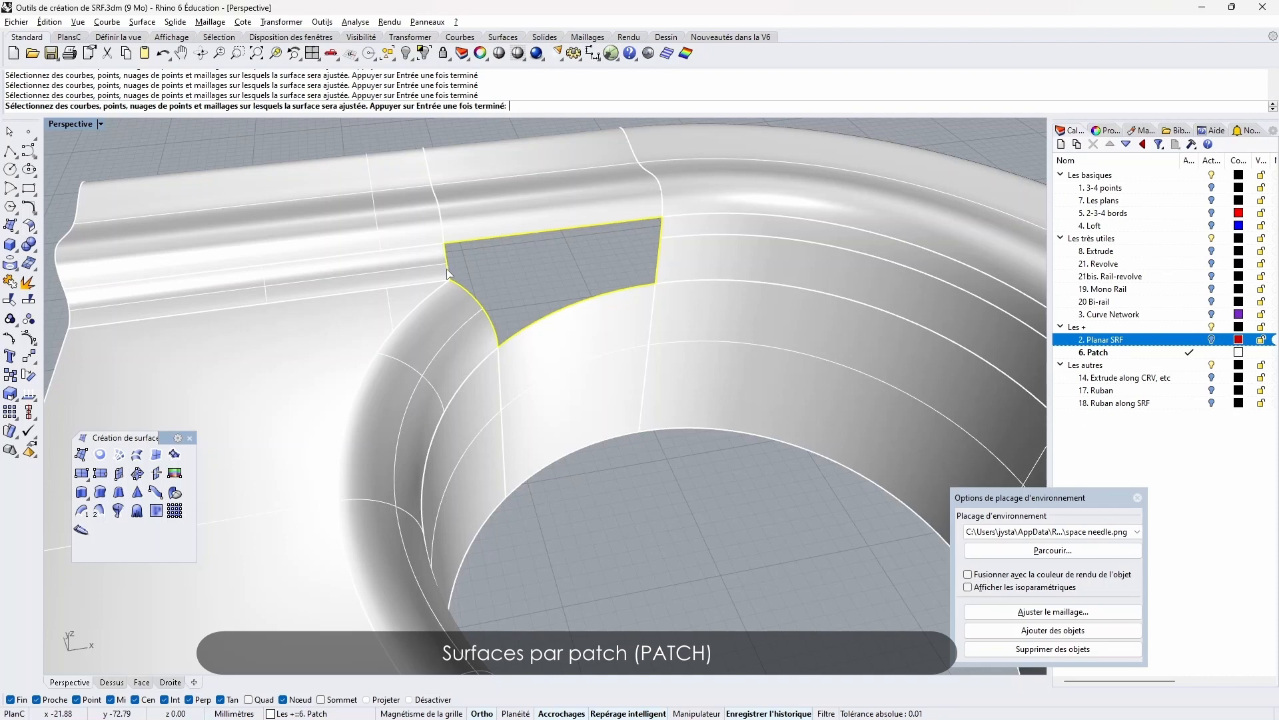
key("Return")
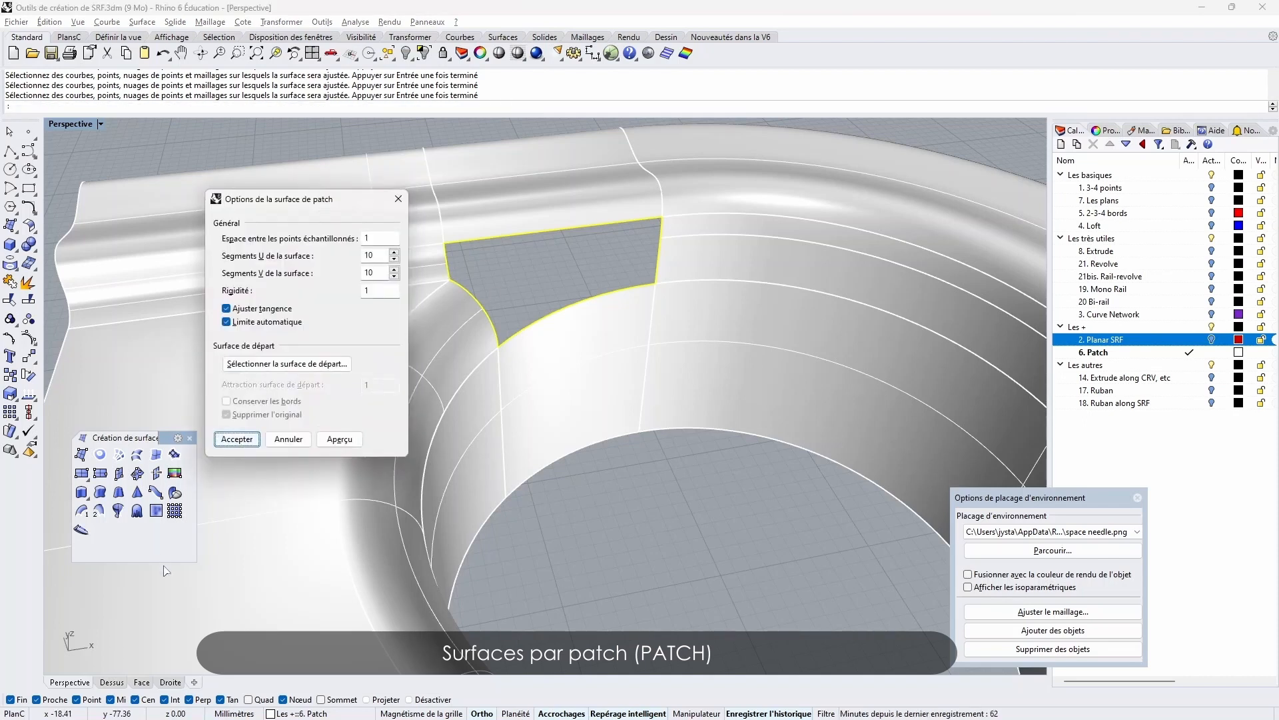
left_click(328, 443)
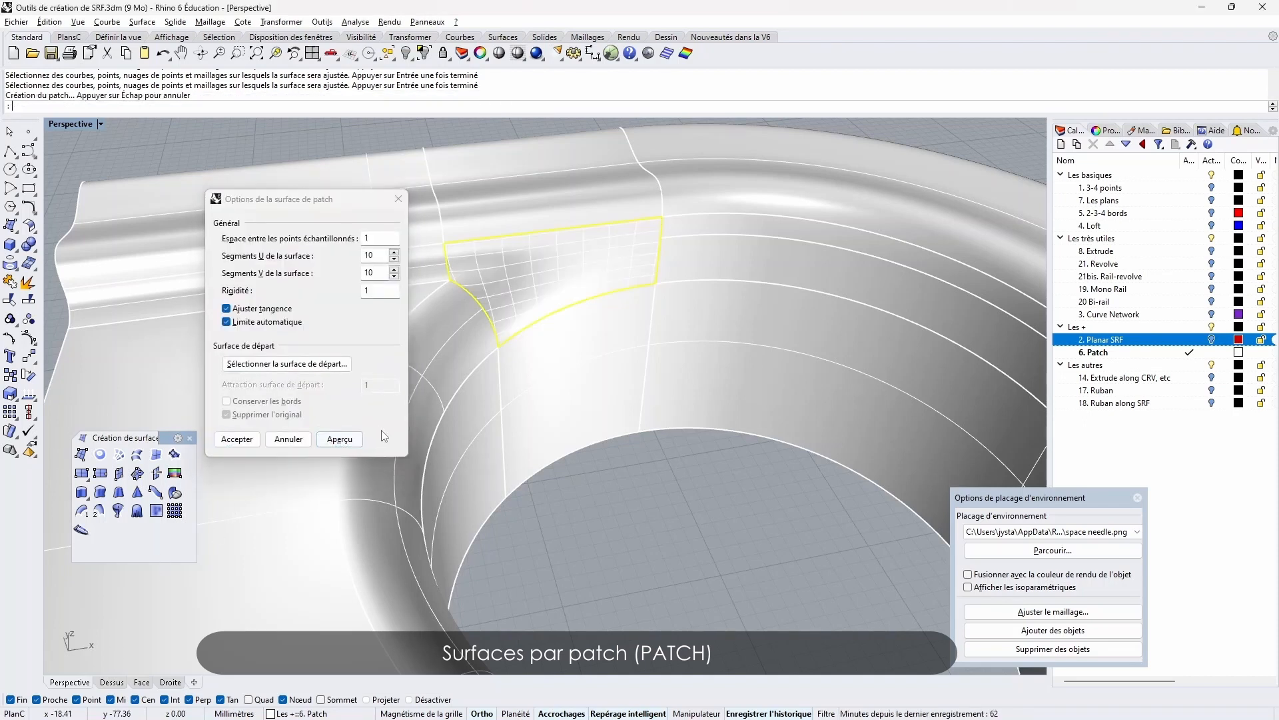
left_click(237, 439)
Apply environment map analysis to the whole flange and examine the reflections across the new patch
scroll(634, 404, "down", 8)
right_click_drag(620, 417, 630, 356)
left_click_drag(760, 238, 394, 418)
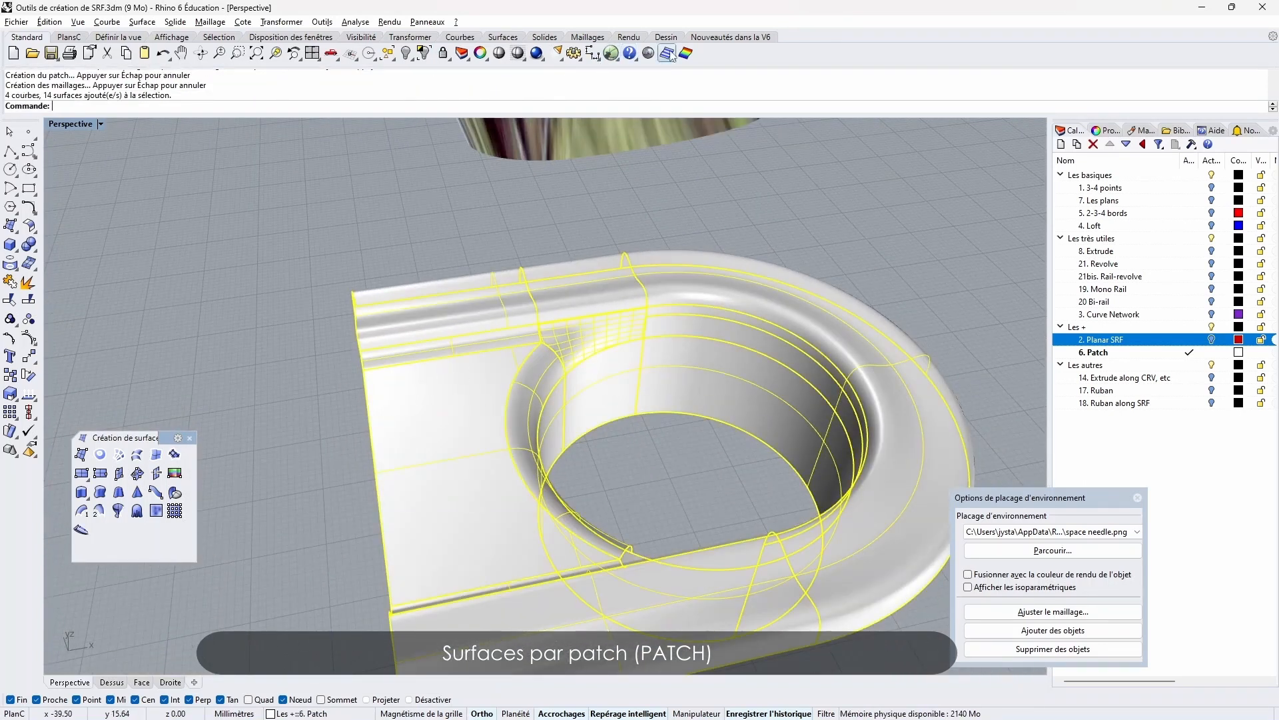
left_click(649, 53)
key("Escape")
right_click_drag(503, 258, 539, 279)
scroll(610, 321, "up", 6)
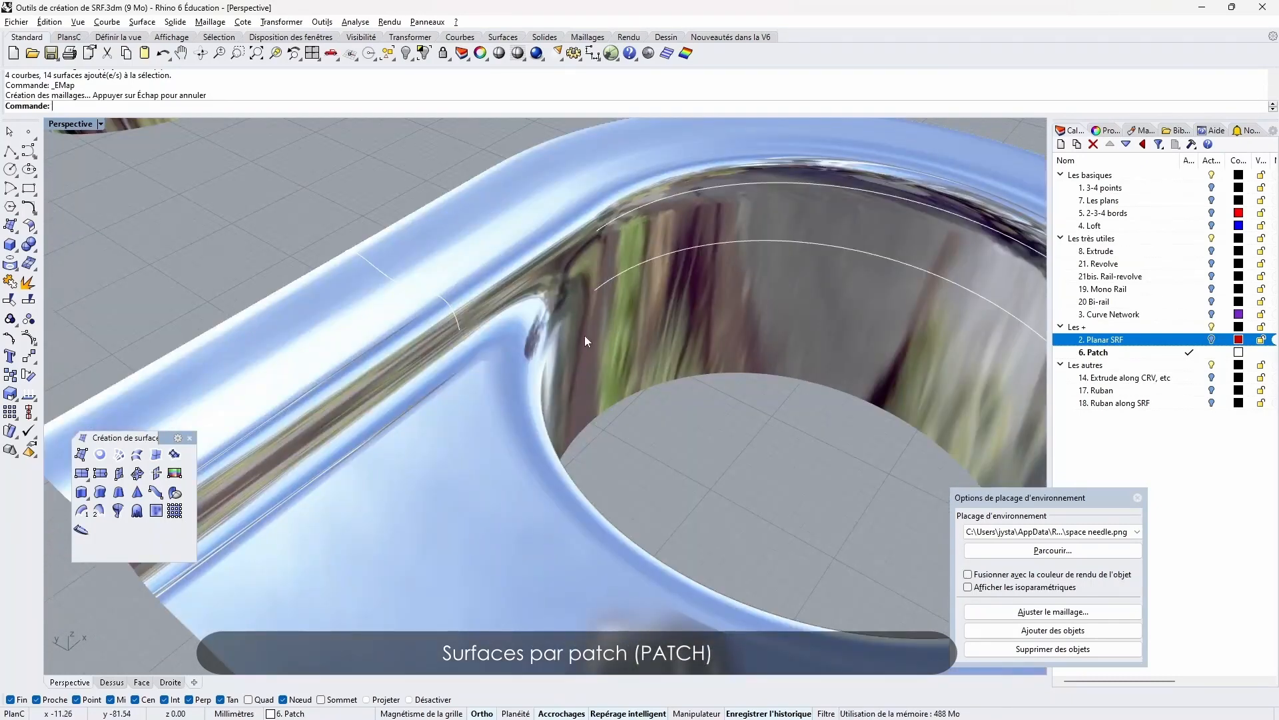
right_click_drag(585, 337, 680, 380)
scroll(589, 320, "down", 10)
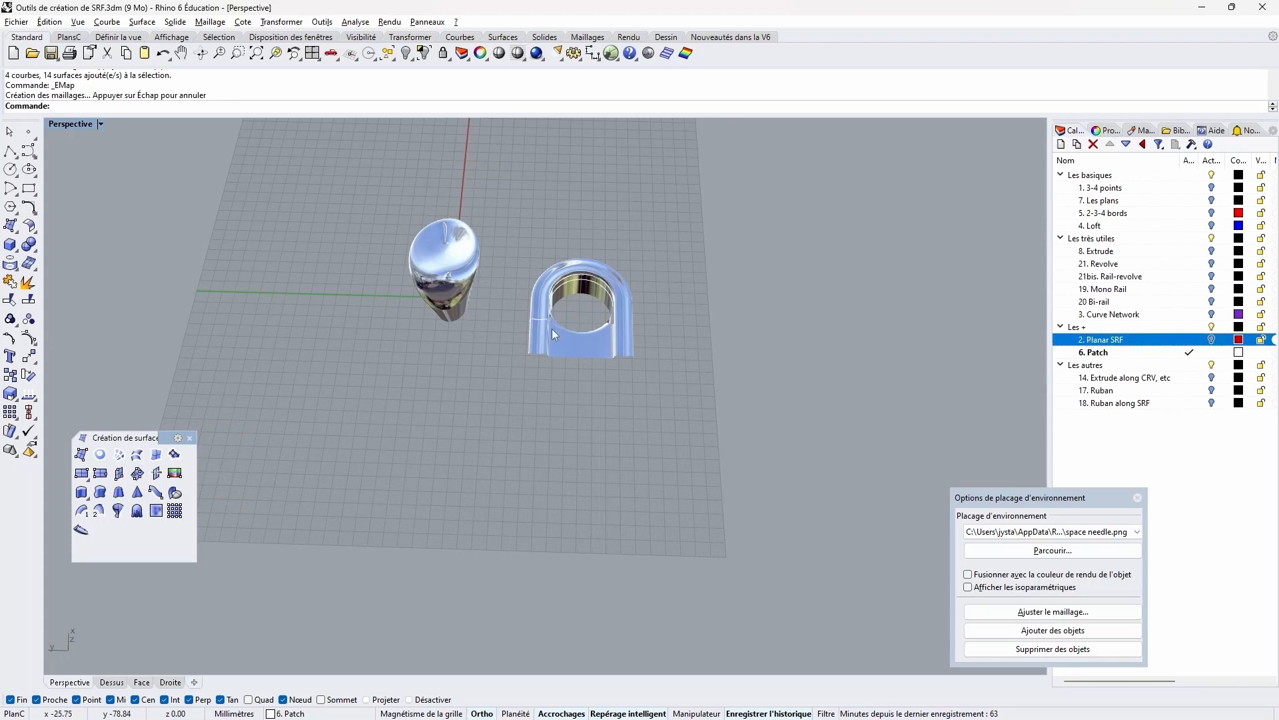
right_click_drag(552, 329, 574, 267)
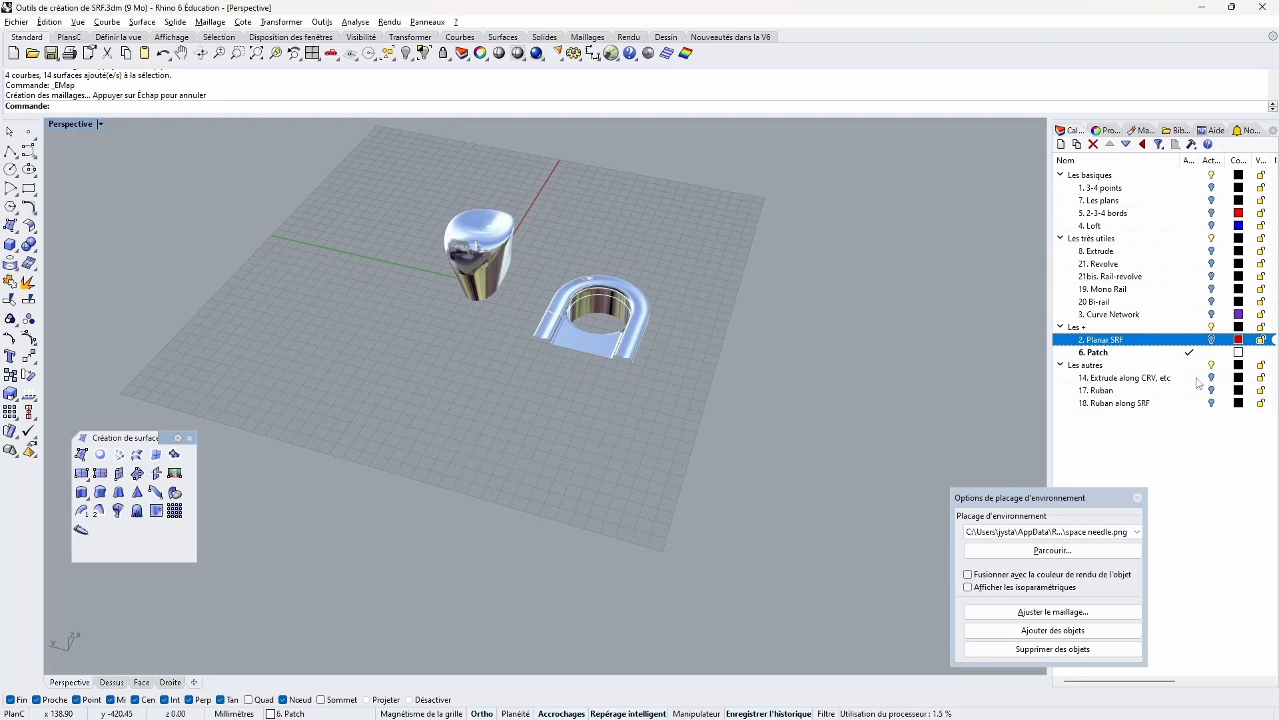
Make the layer "14. Extrude along CRV, etc" current and extrude the circle along the arched curve
double_click(1159, 378)
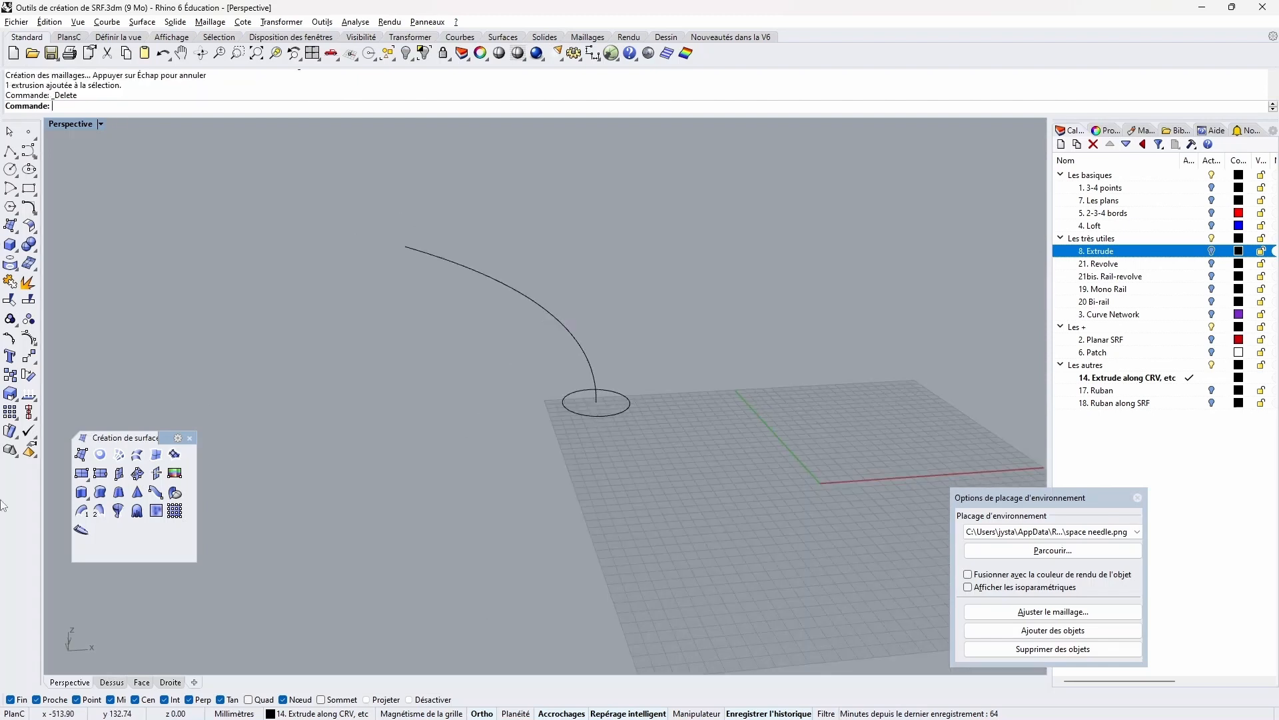
left_click(100, 493)
left_click(619, 412)
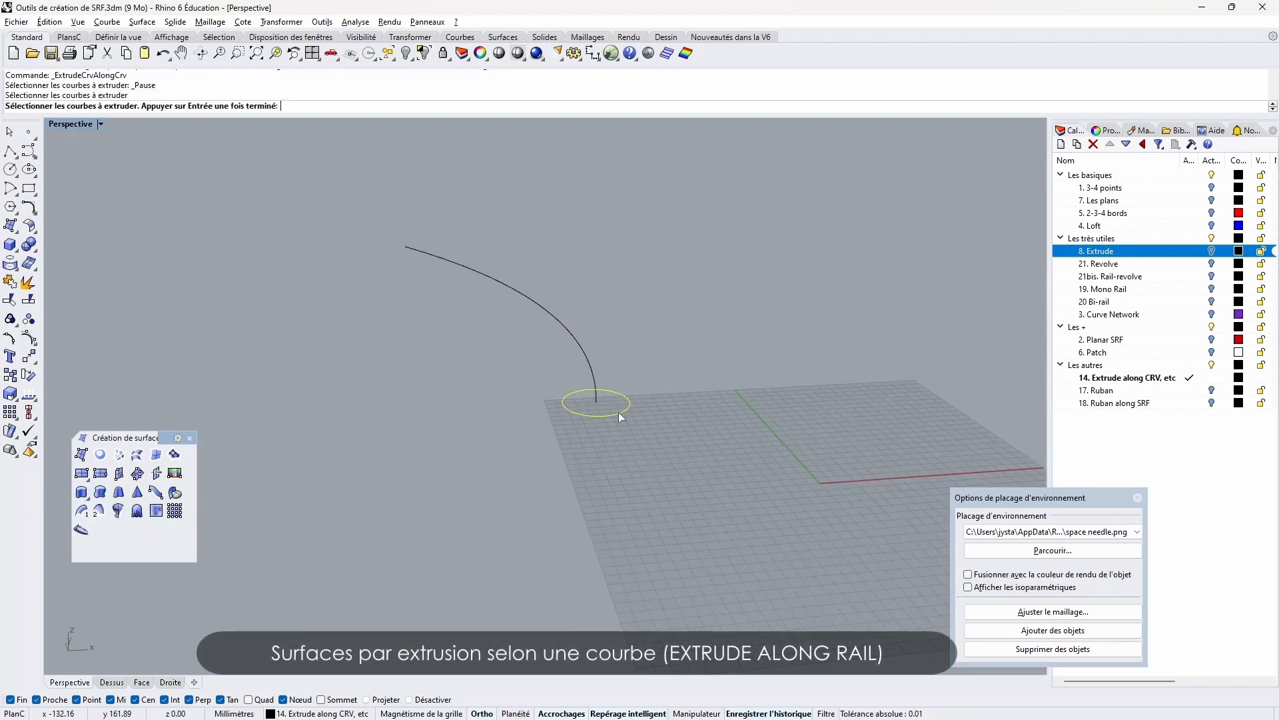
key("Return")
left_click(585, 347)
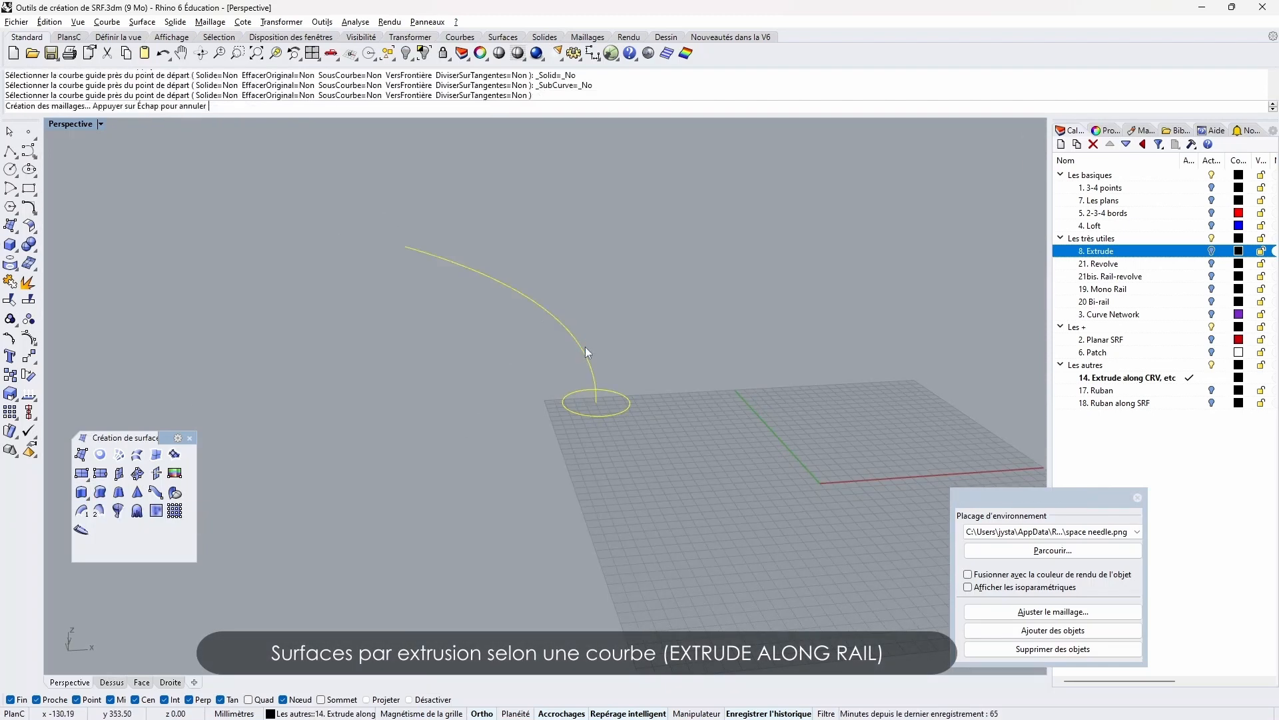
right_click_drag(511, 318, 497, 295)
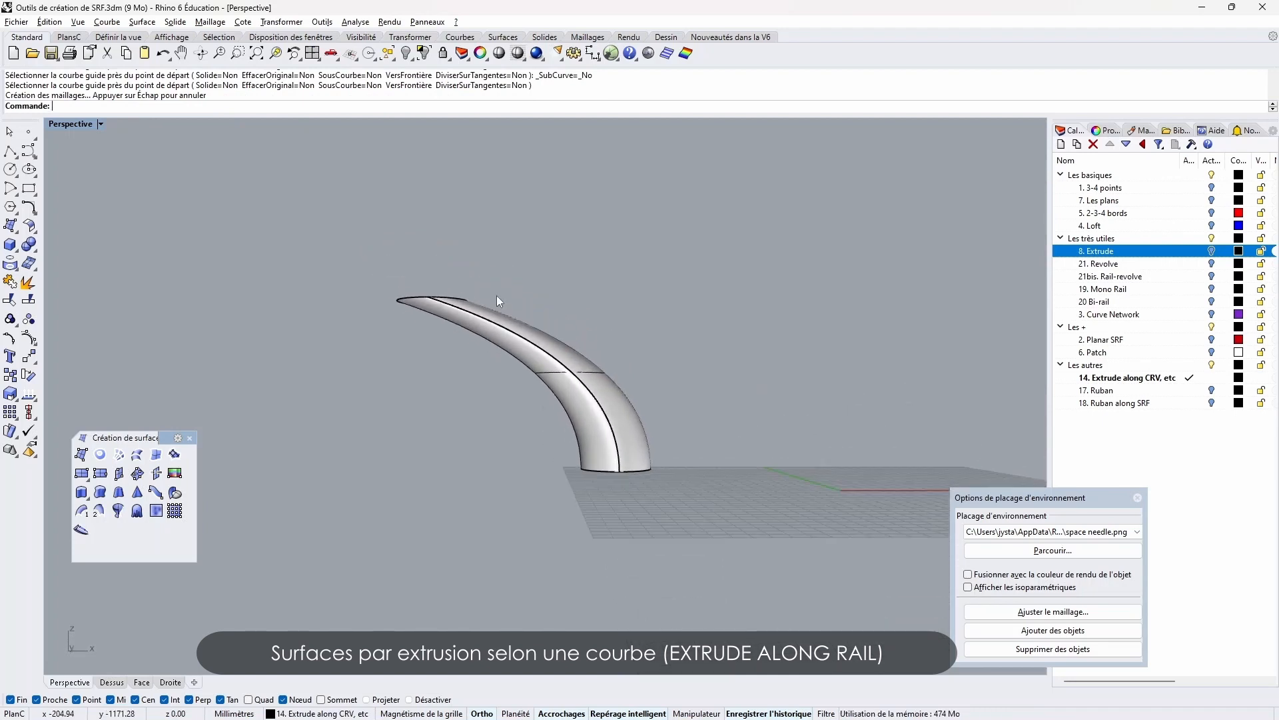
right_click_drag(210, 210, 258, 271)
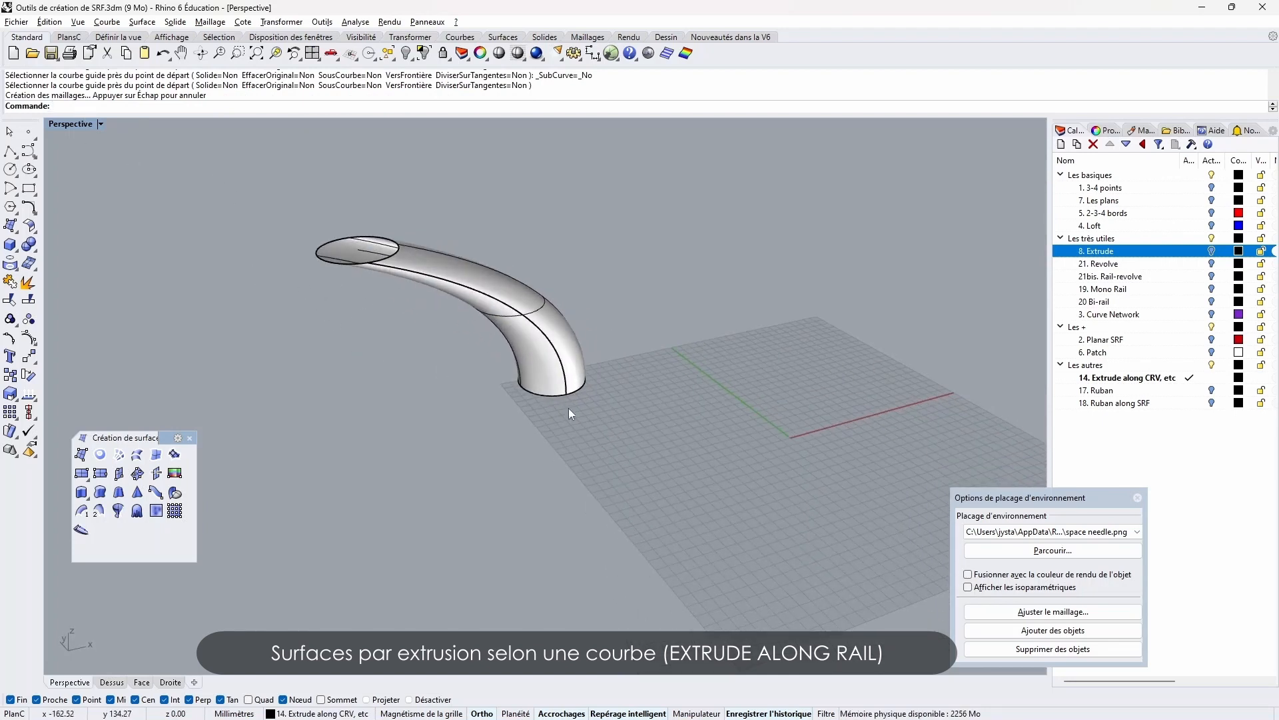
Move the extruded surface away from its source curves and create a Sweep 1 surface from the arched rail and circle
left_click_drag(570, 372, 785, 327)
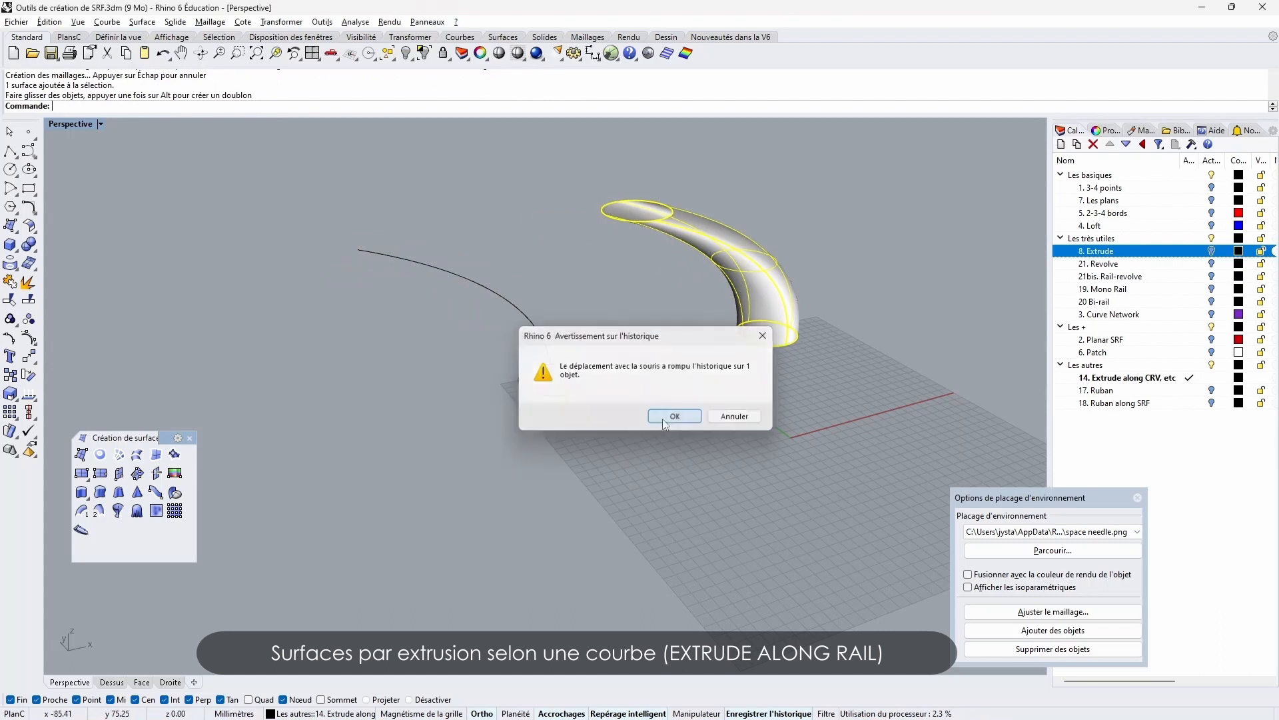
left_click(745, 411)
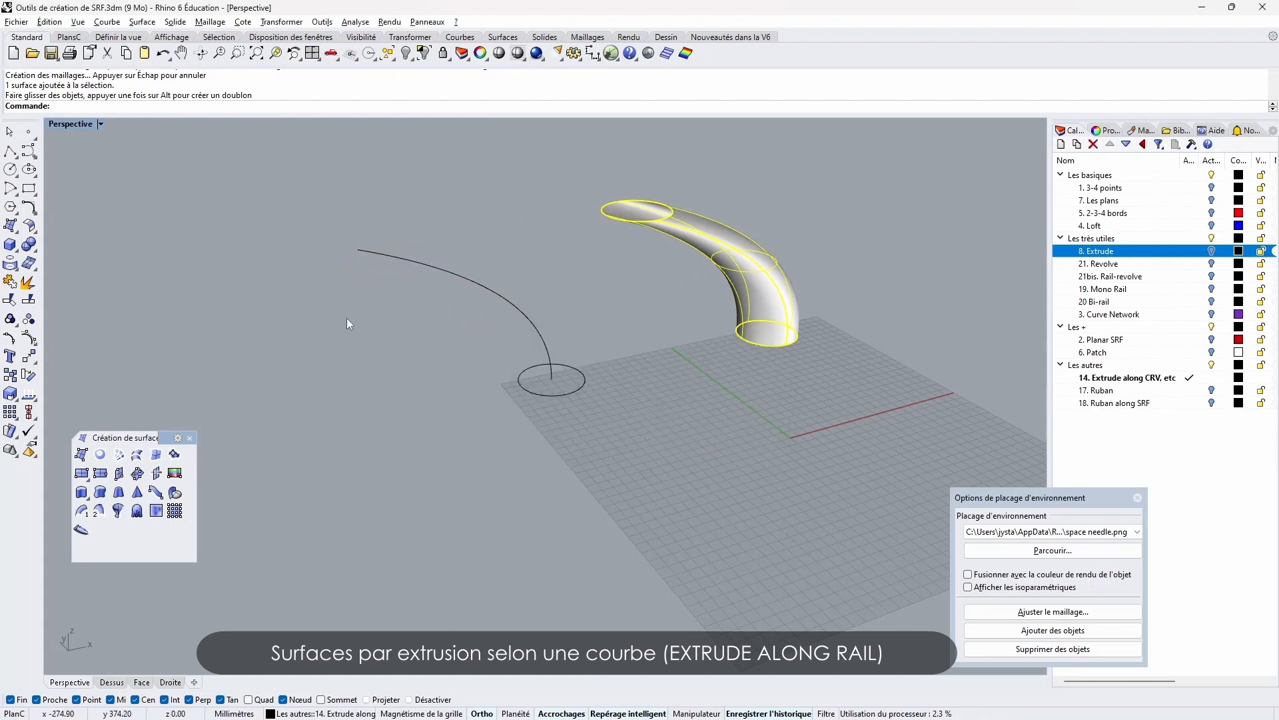
left_click(81, 510)
left_click(542, 341)
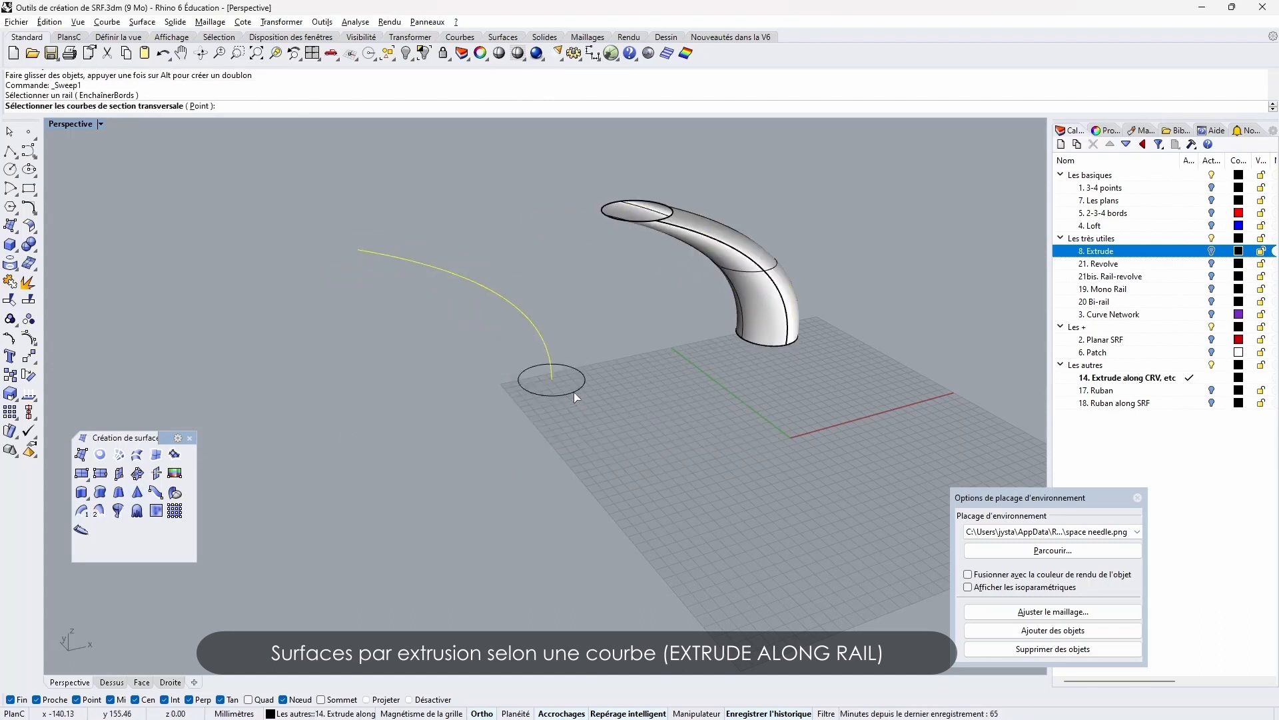
left_click(574, 392)
key("Return")
key("Return")
left_click(693, 492)
Apply environment map analysis to the swept and extruded tubes, frame them in the views and compare their shapes
left_click_drag(823, 254, 310, 356)
left_click(648, 56)
double_click(71, 123)
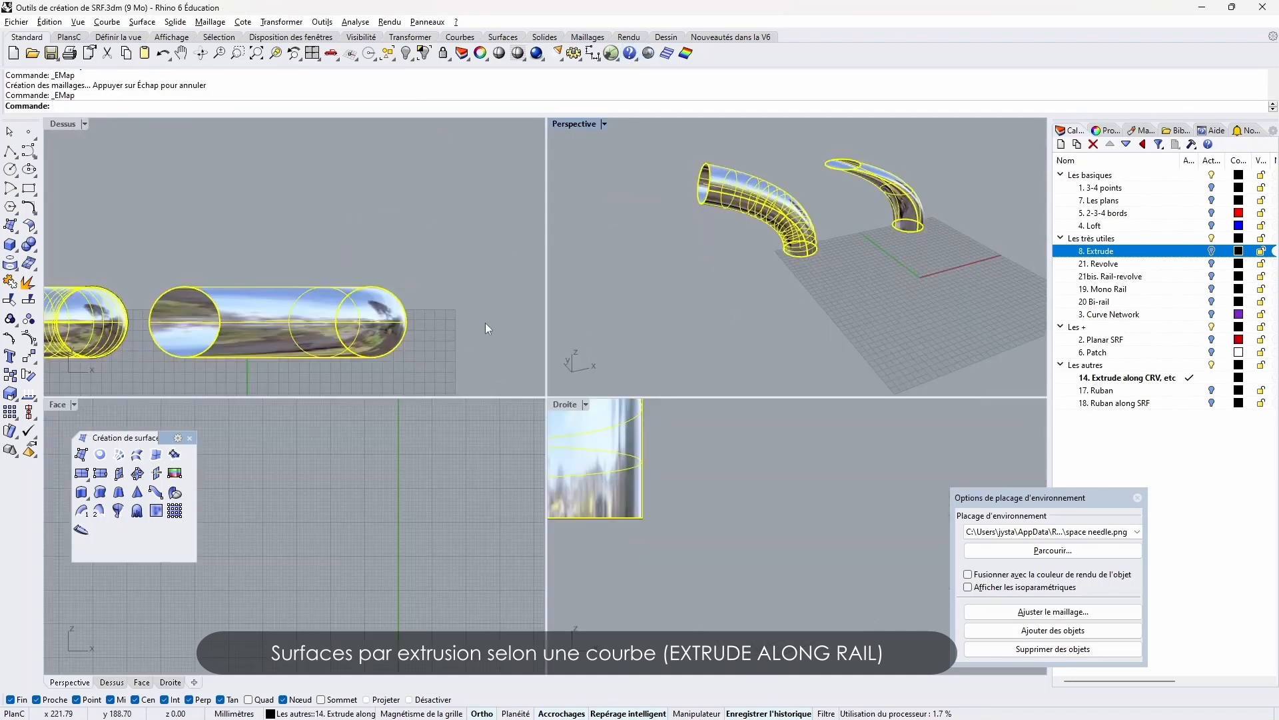
left_click(655, 494)
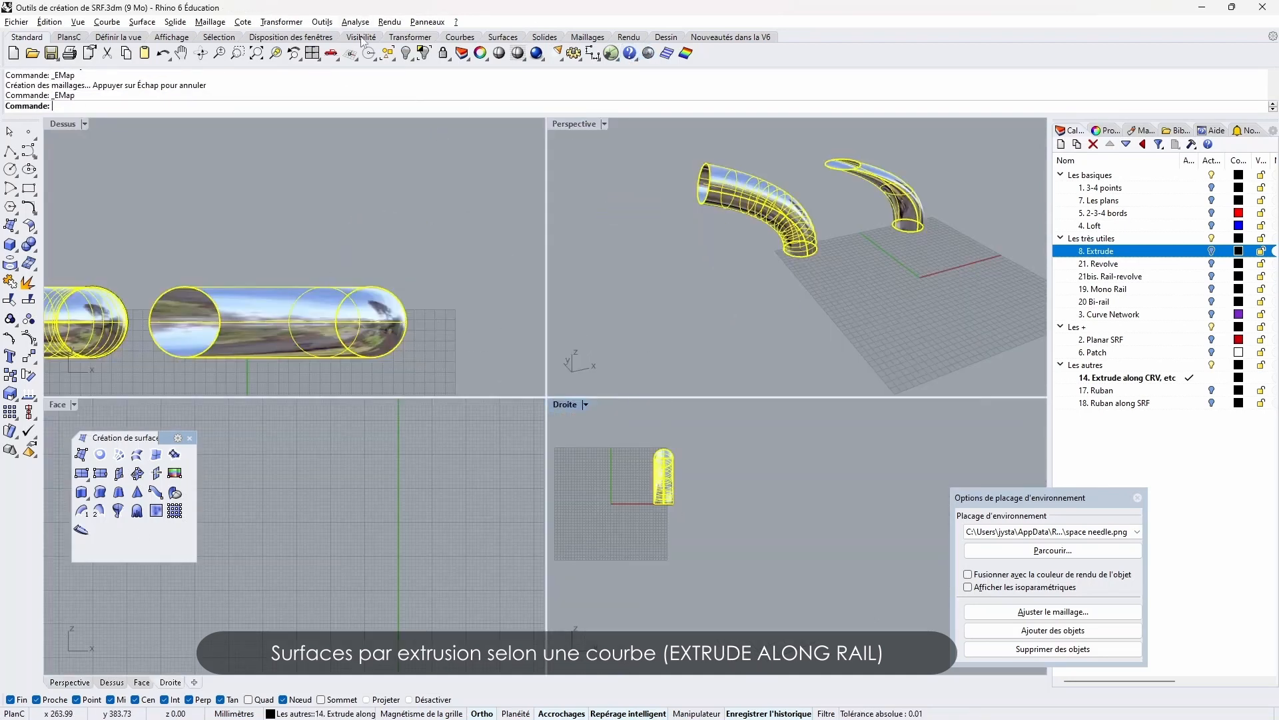
right_click(274, 53)
double_click(56, 404)
left_click(515, 346)
right_click_drag(548, 371, 583, 357)
scroll(571, 338, "down", 5)
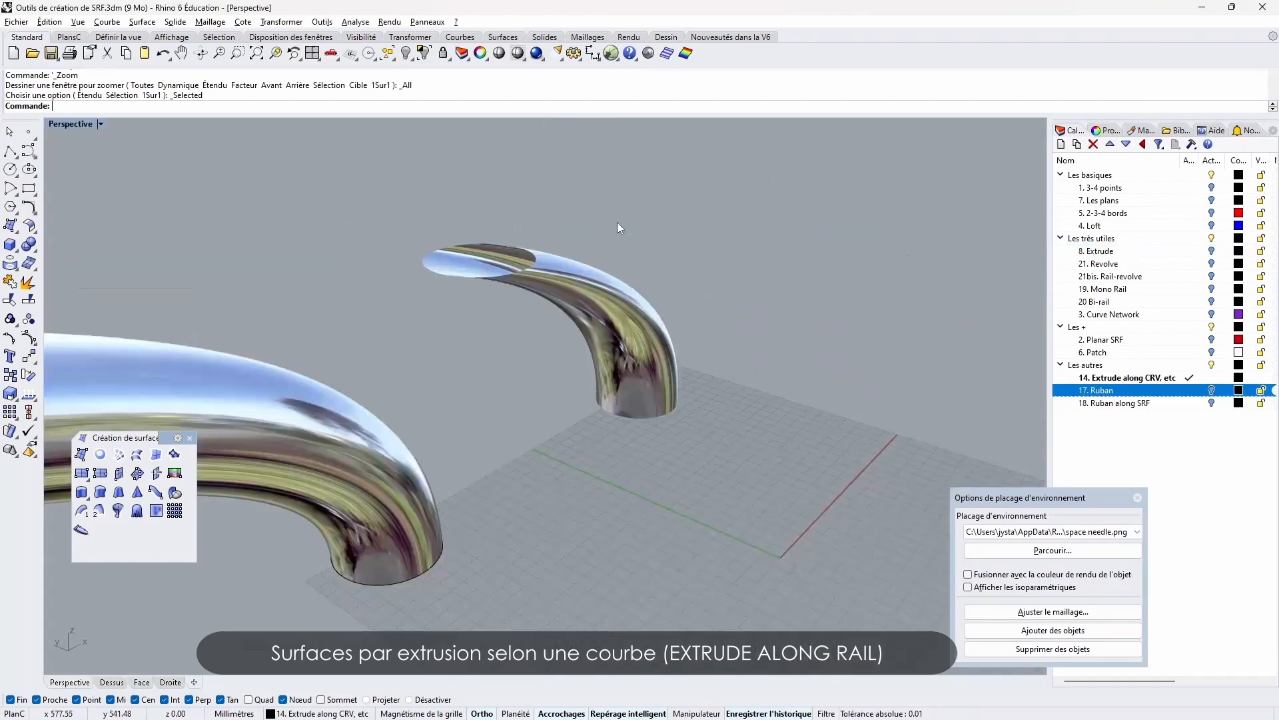
scroll(618, 222, "down", 5)
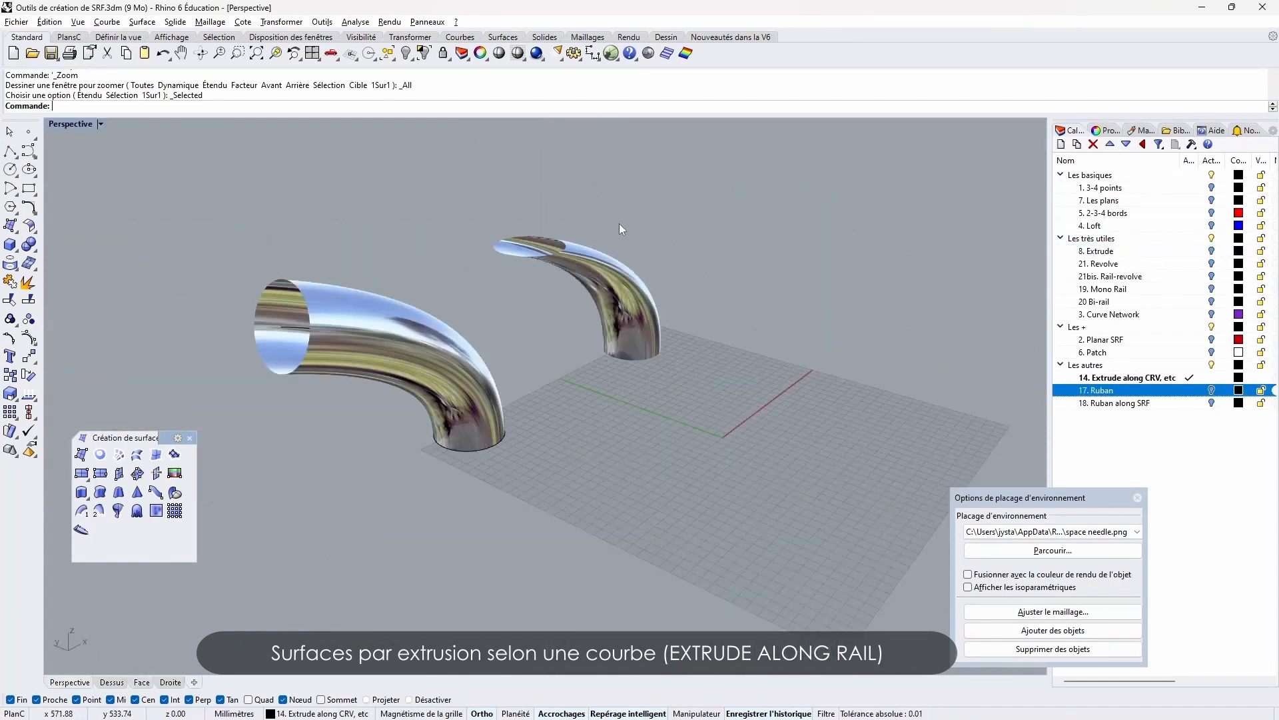
right_click_drag(538, 289, 619, 314, "shift")
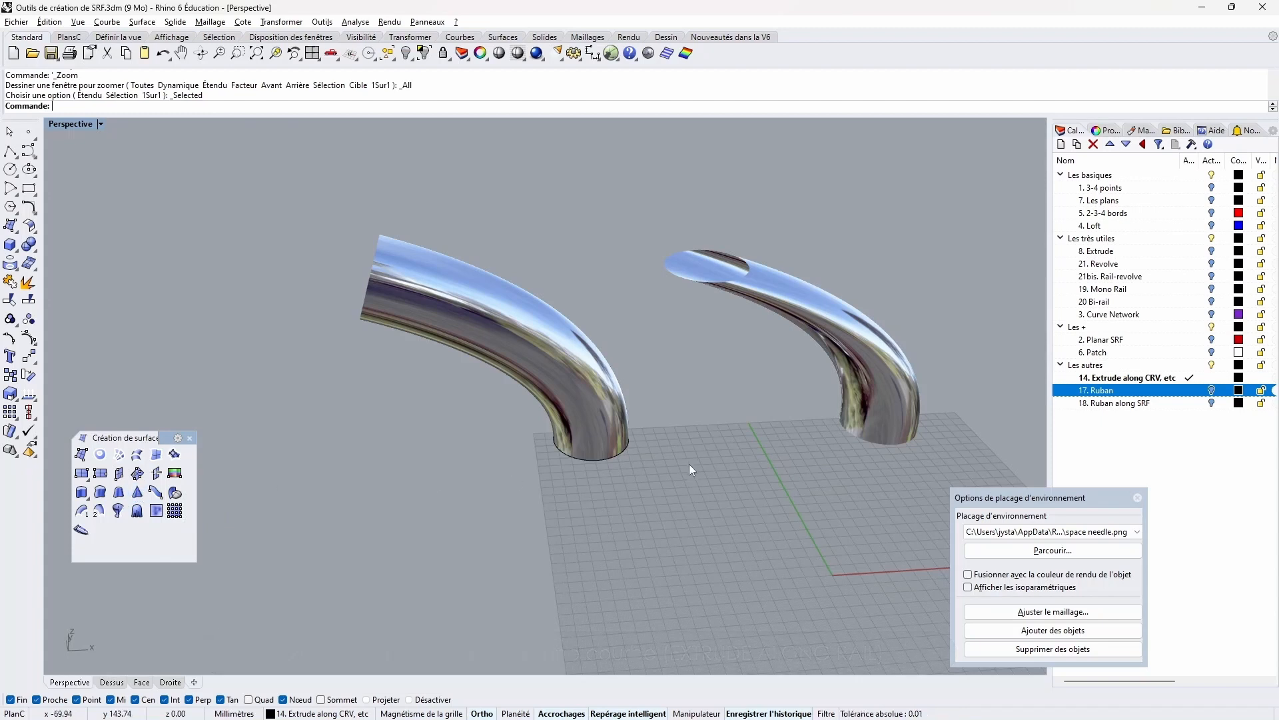
Make the layer "17. Ruban" current and hide the layer "14. Extrude along CRV, etc"
left_click(1190, 390)
left_click(1212, 377)
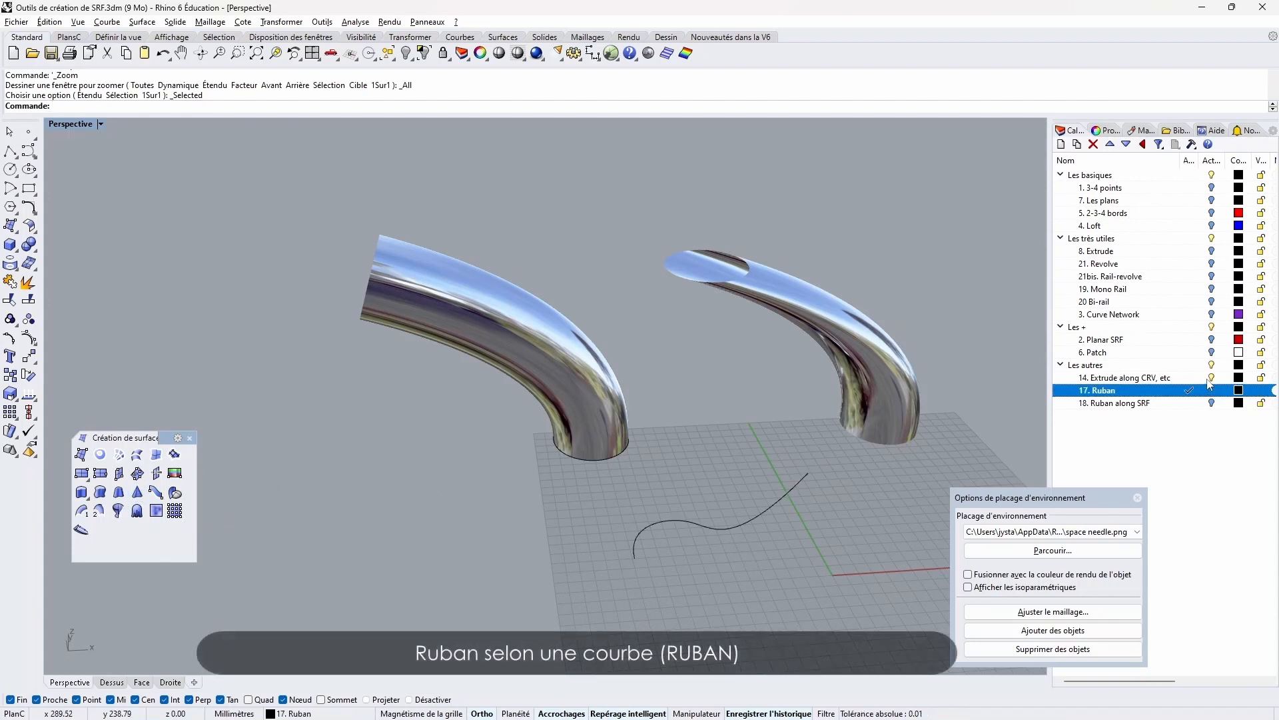
Create a ribbon surface from the wavy curve at a distance of 15 mm and examine it with environment map analysis
left_click(155, 492)
left_click(693, 527)
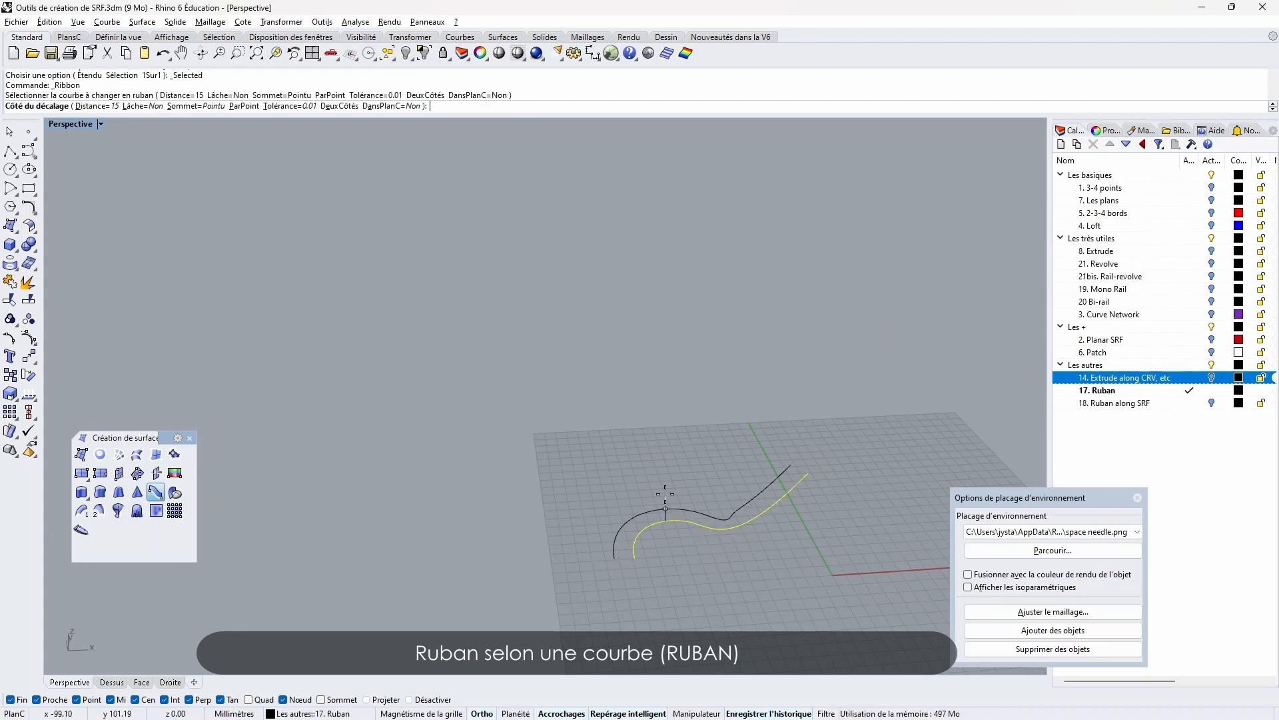
left_click(220, 178)
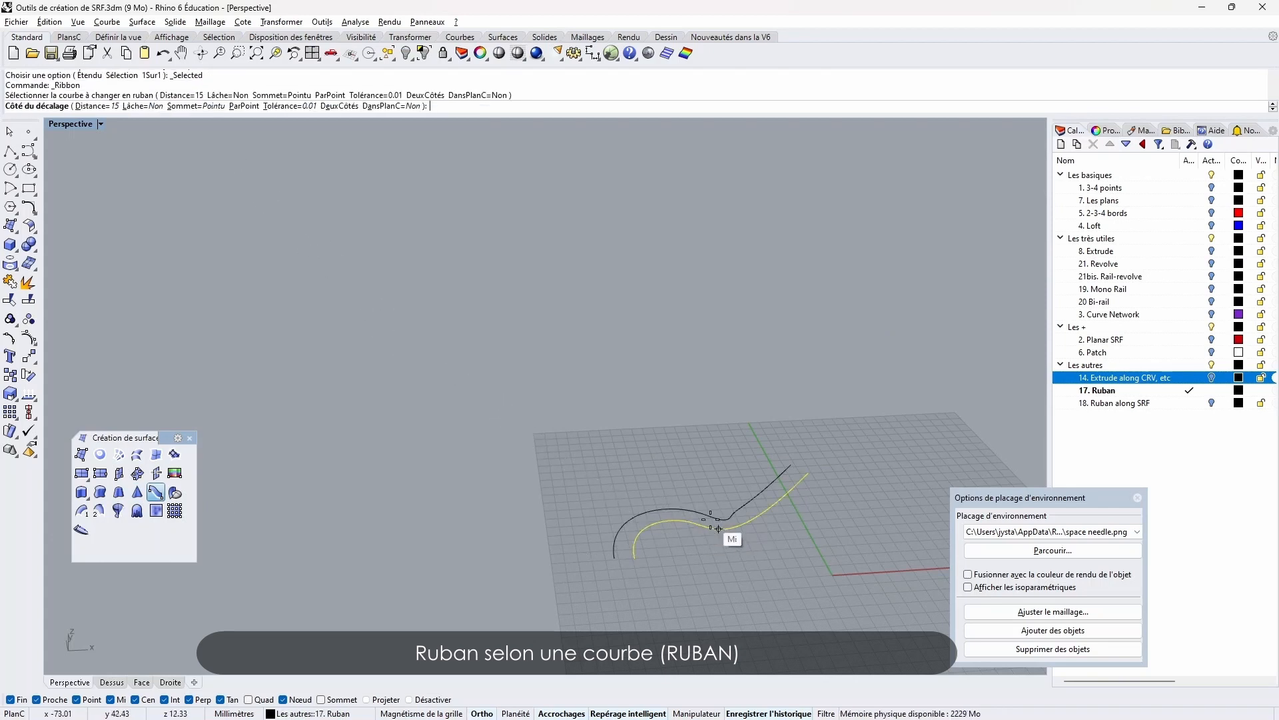
left_click(649, 60)
right_click_drag(686, 318, 776, 440)
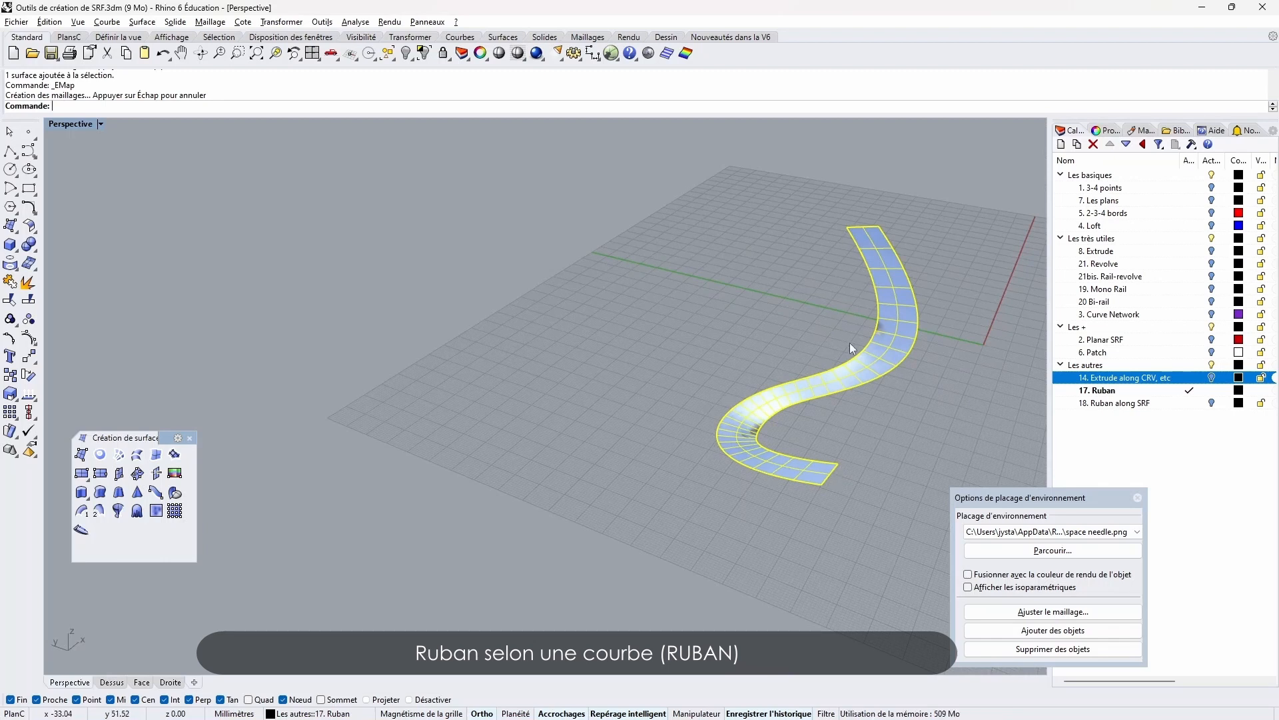
right_click_drag(817, 446, 734, 512)
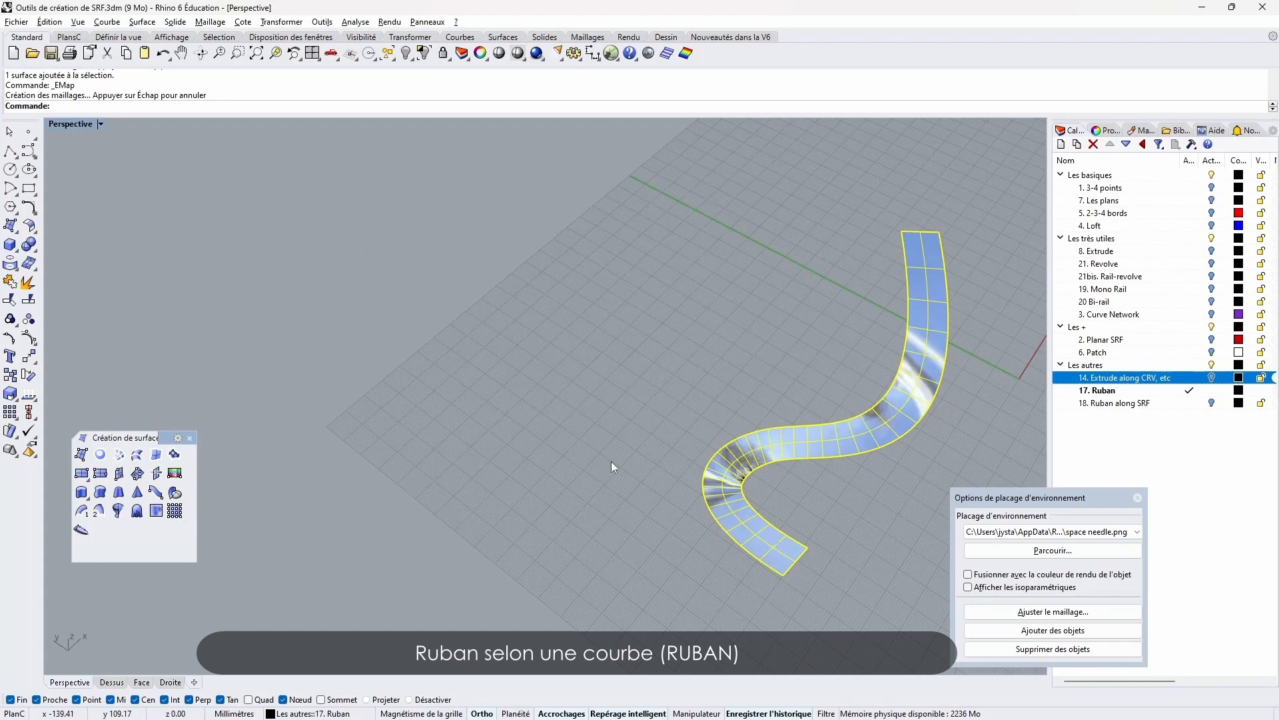
right_click_drag(752, 519, 63, 373)
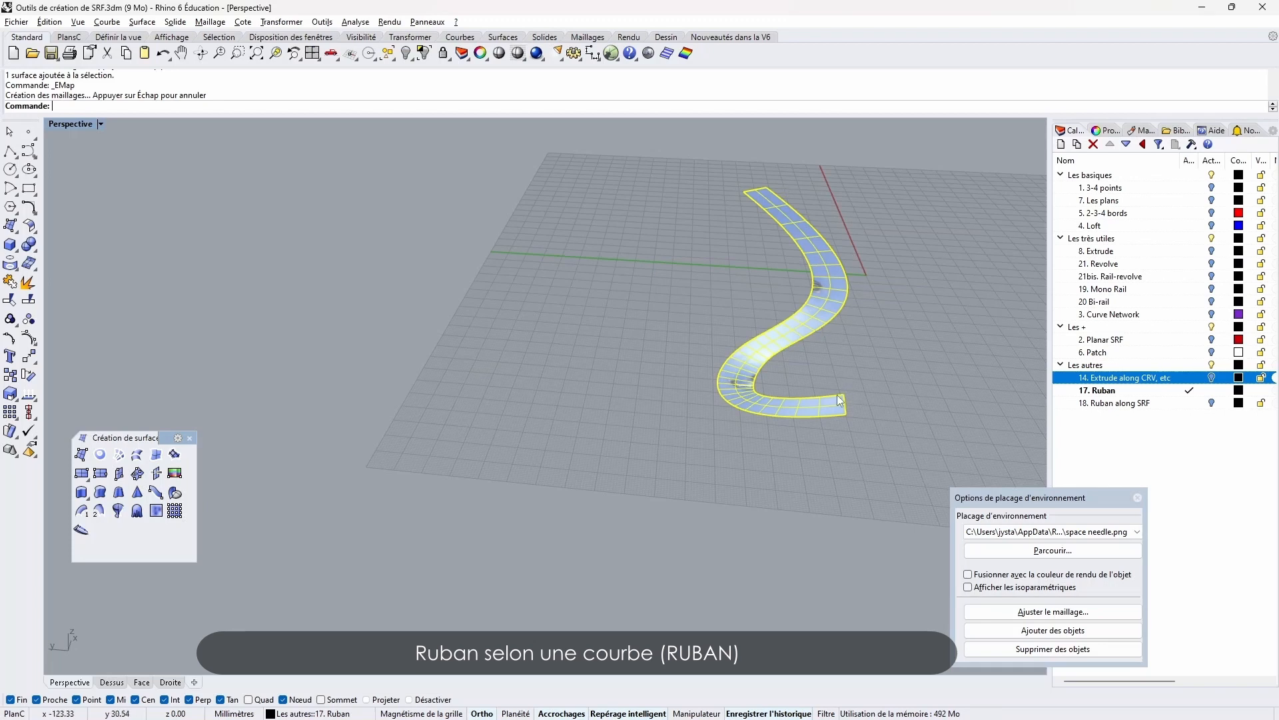
right_click_drag(738, 188, 813, 410)
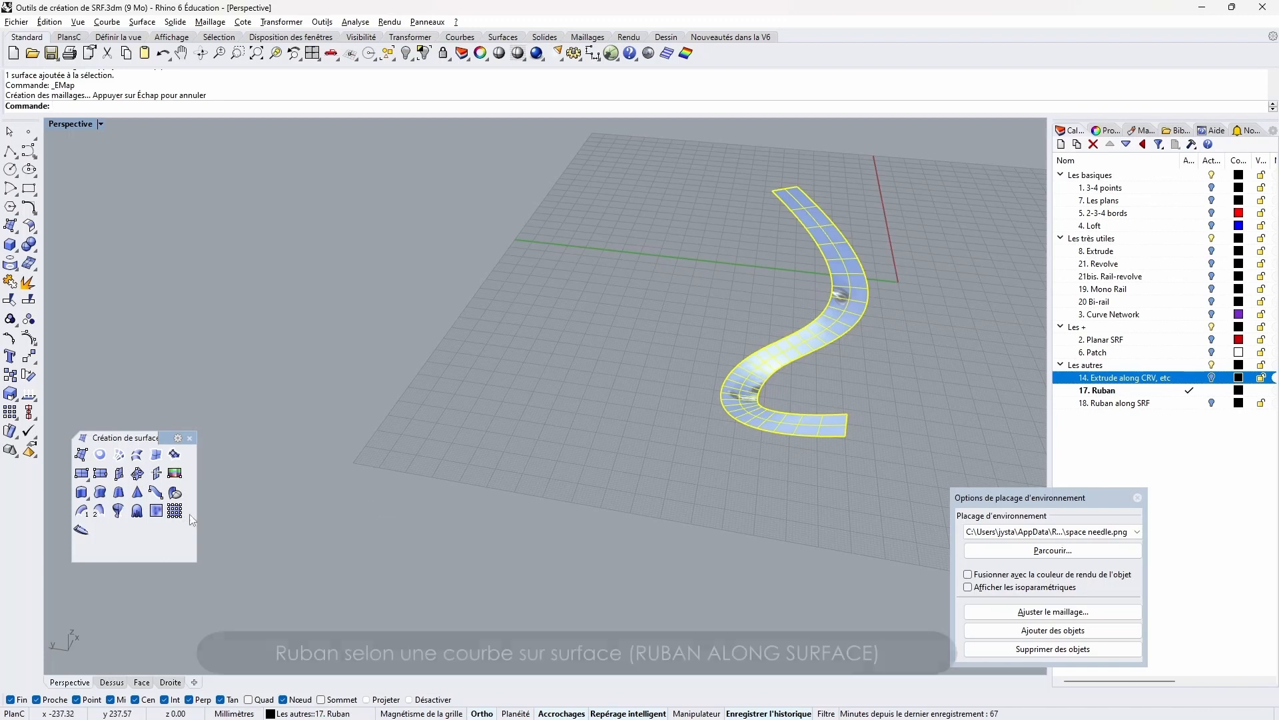
Make the layer "18. Ruban along SRF" current and project its wavy curve onto the red surface along the construction plane's Z direction
left_click(1196, 404)
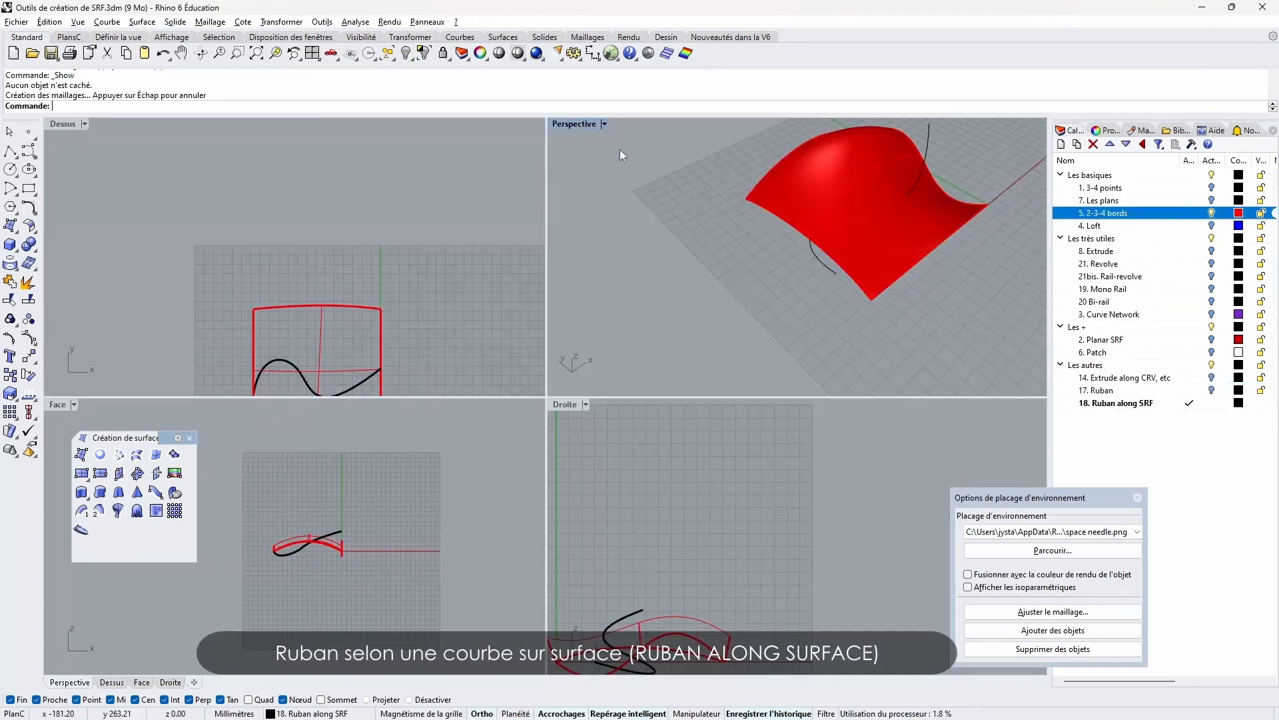
right_click_drag(468, 241, 463, 146)
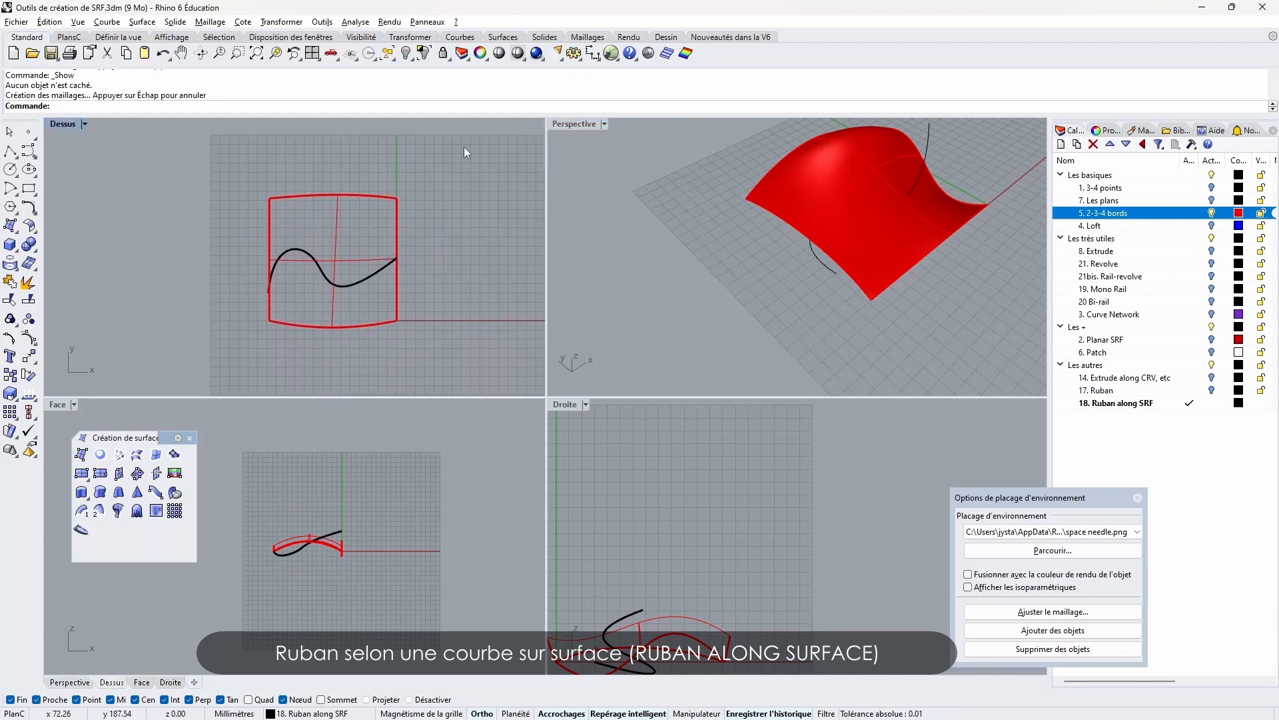
left_click(358, 278)
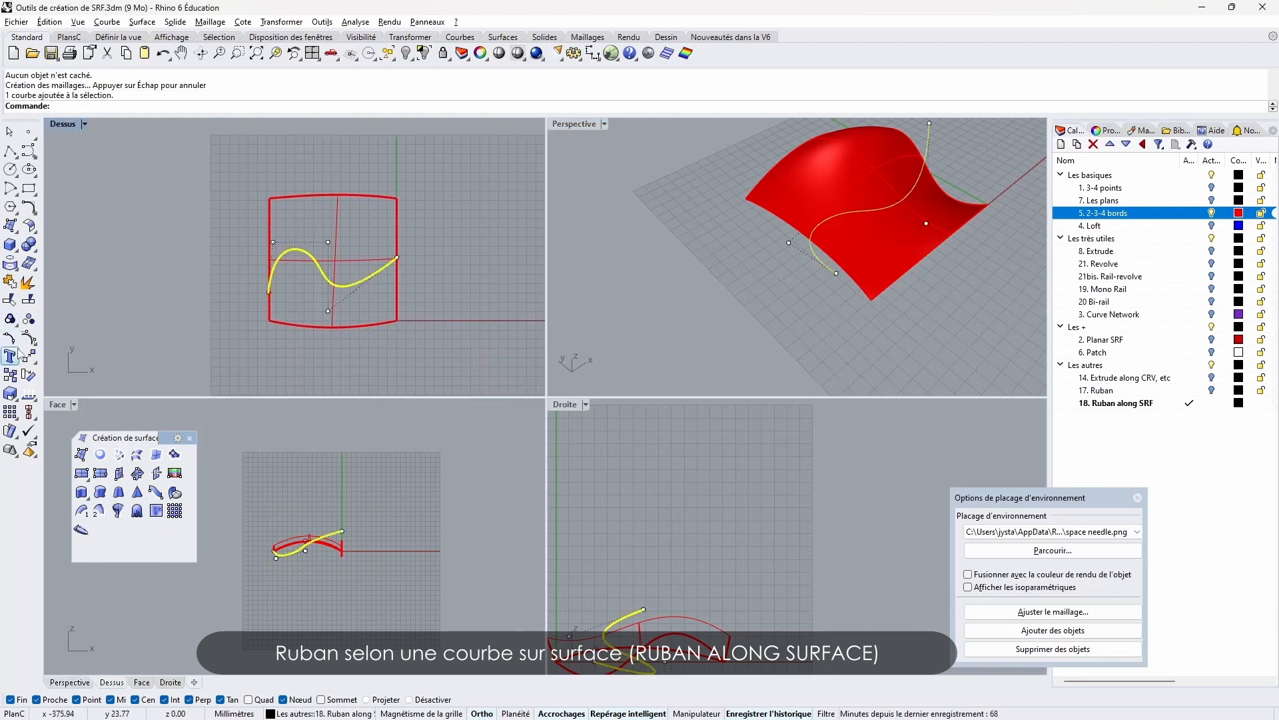
left_click(28, 263)
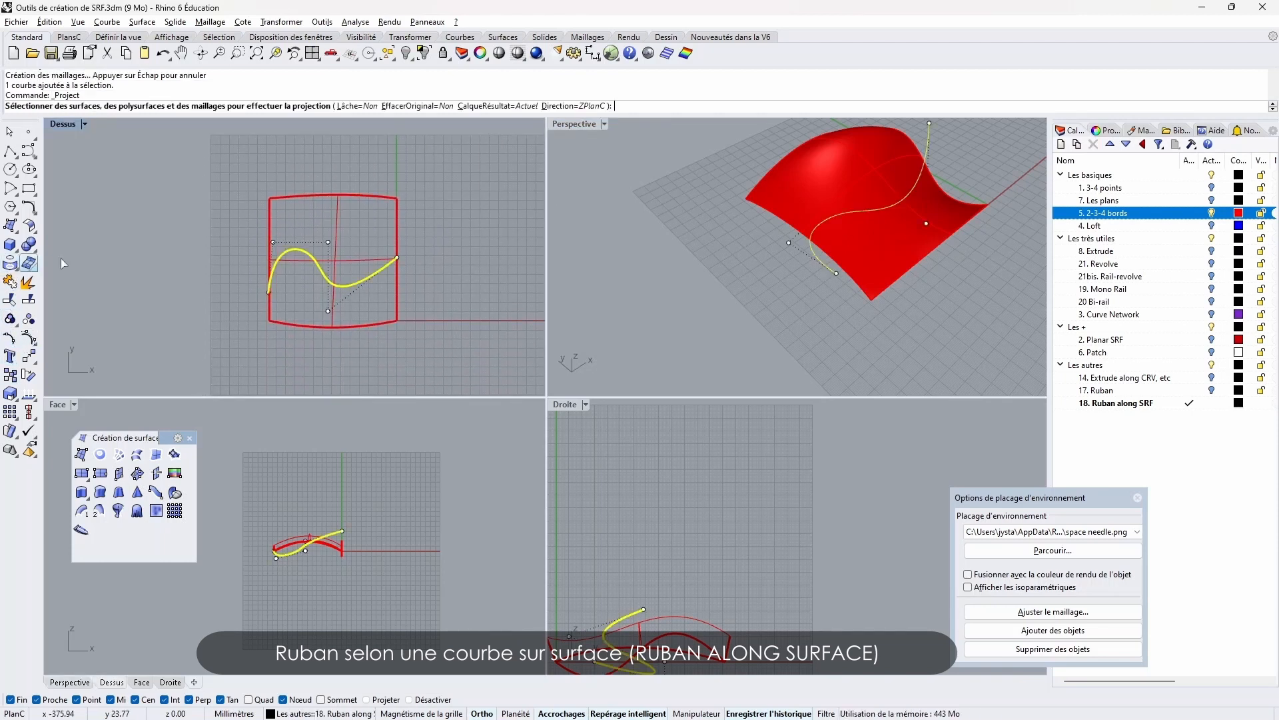
left_click(337, 218)
right_click(337, 218)
Create a fin surface along the projected curve, using the red surface as base and the normal direction
right_click_drag(893, 257, 816, 230)
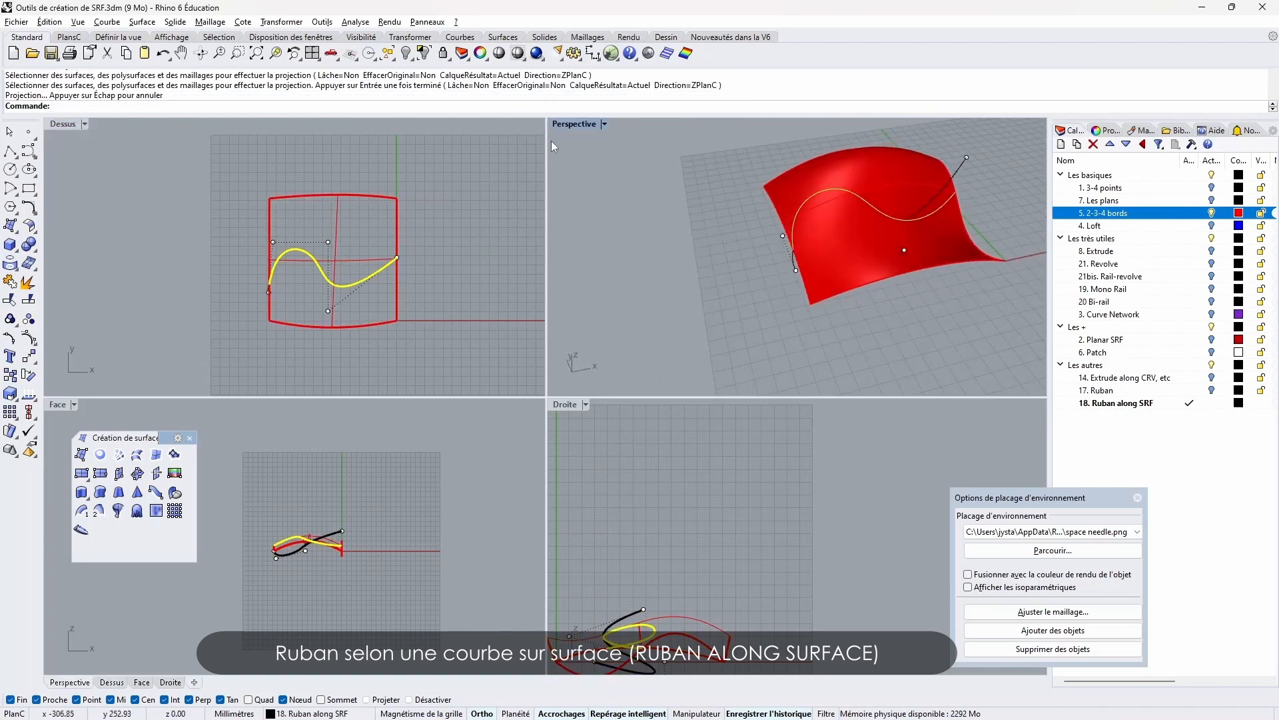
double_click(569, 124)
mouse_move(737, 271)
right_mouse_down()
mouse_move(745, 260)
mouse_move(729, 295)
right_mouse_up()
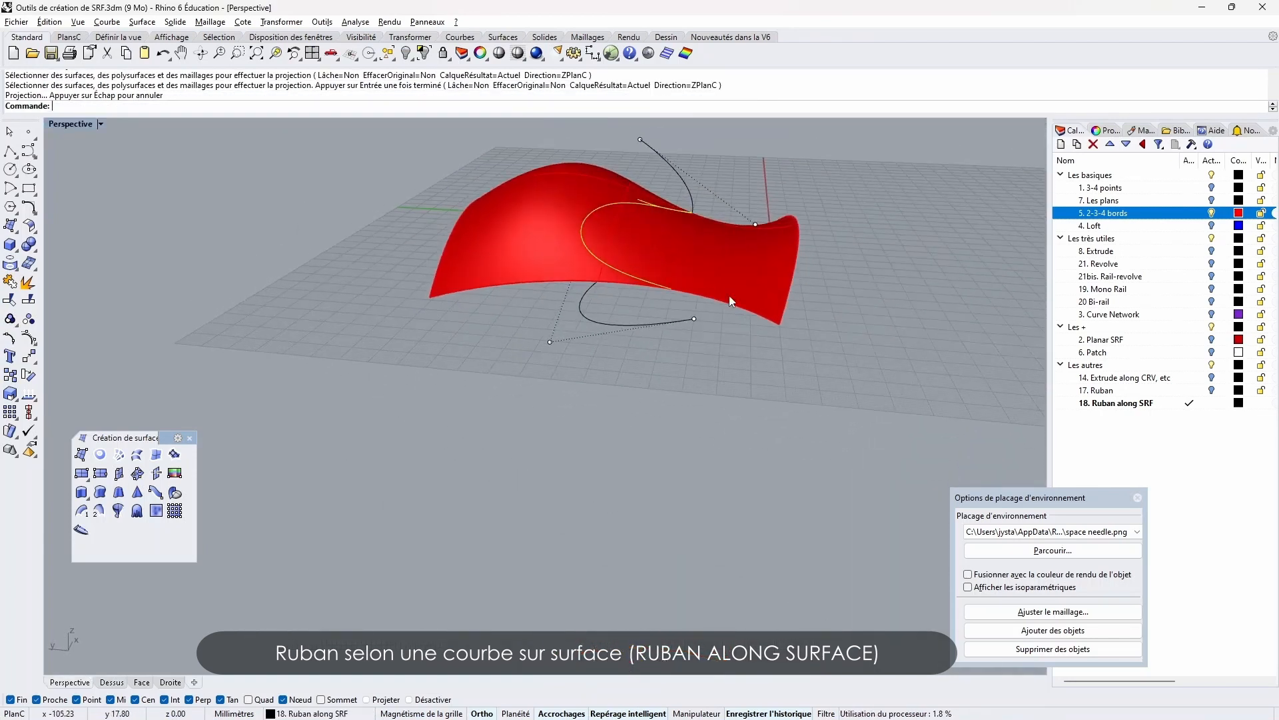
left_click(616, 203)
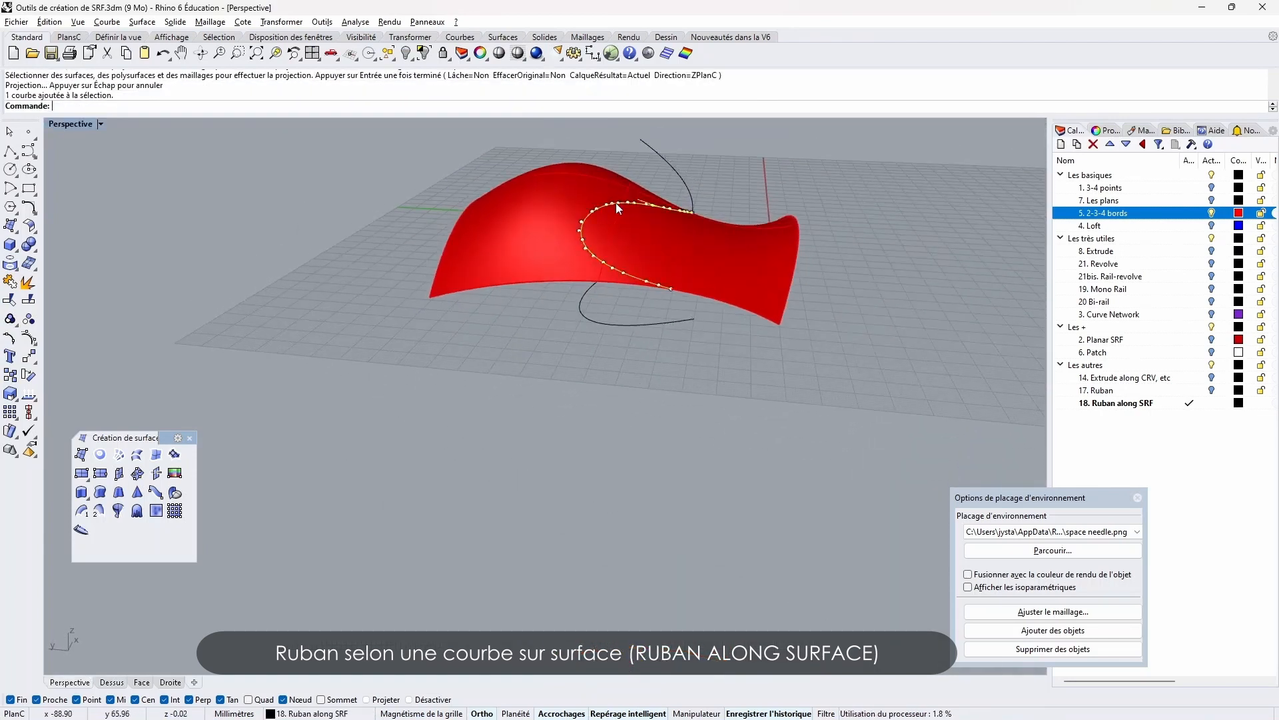
left_click(176, 494)
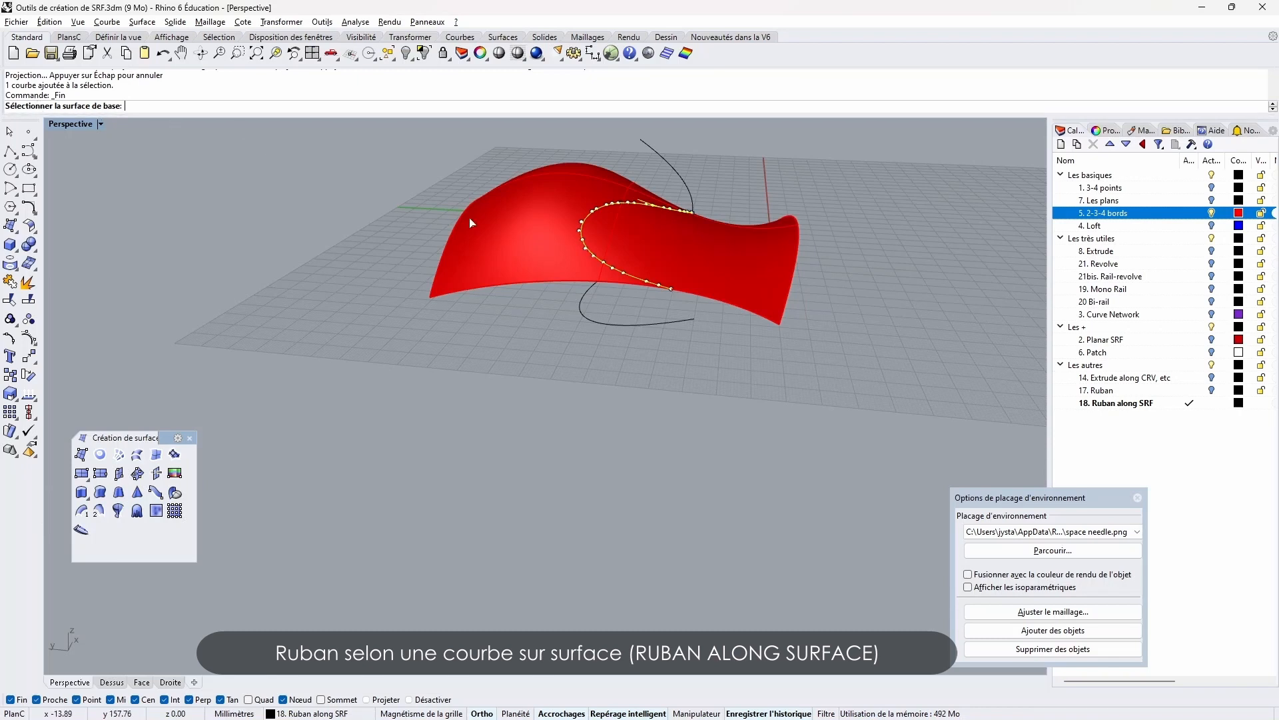
left_click(490, 230)
right_click_drag(490, 229, 277, 251)
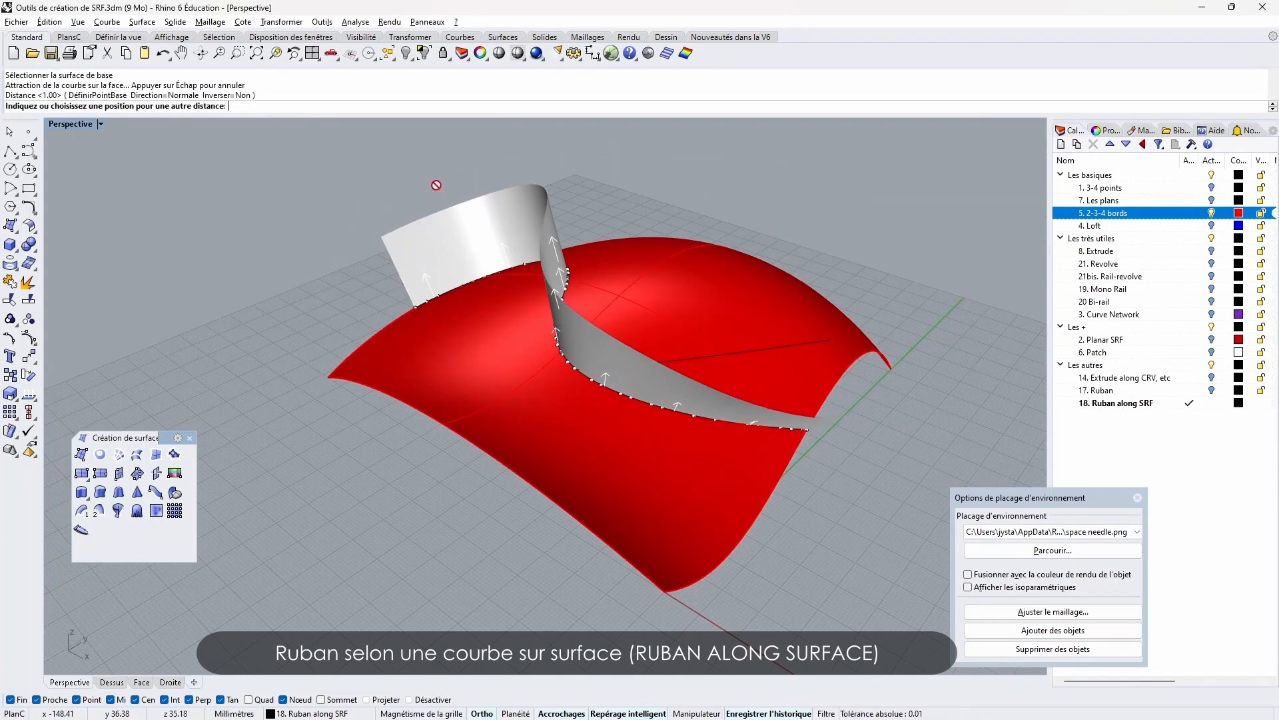
right_click_drag(632, 330, 568, 297)
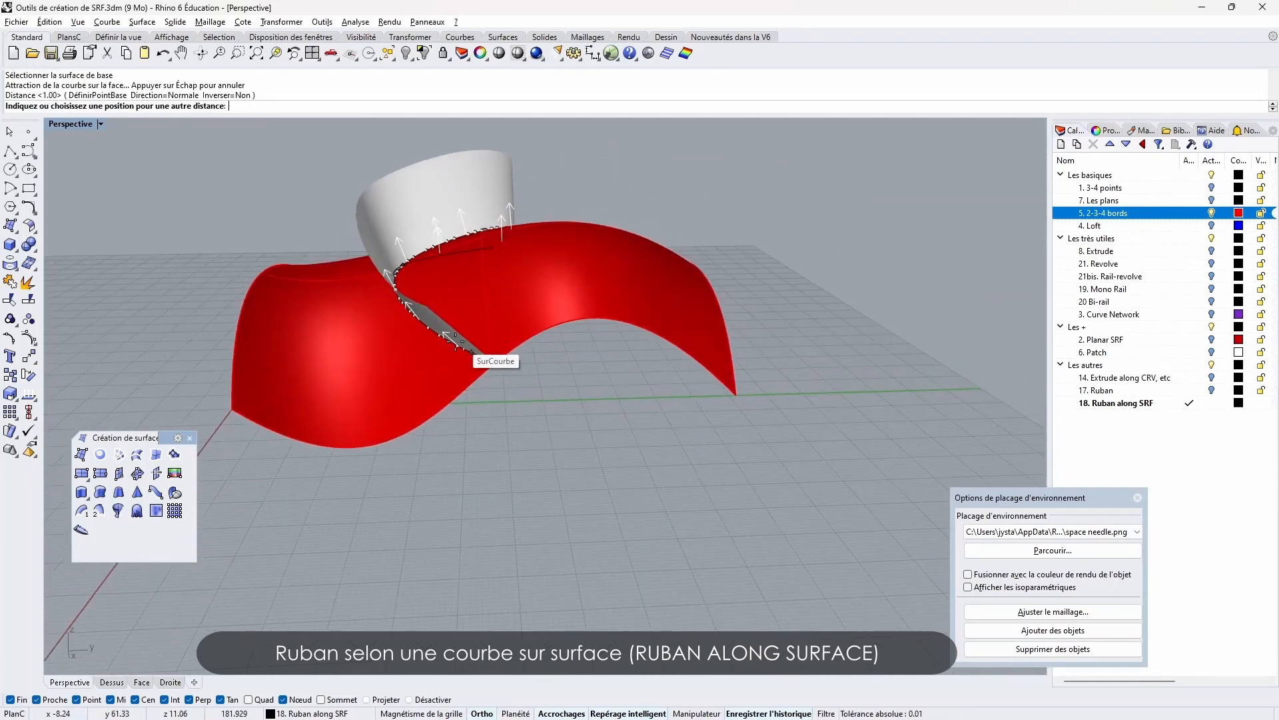
right_click(471, 349)
right_click_drag(421, 328, 497, 310)
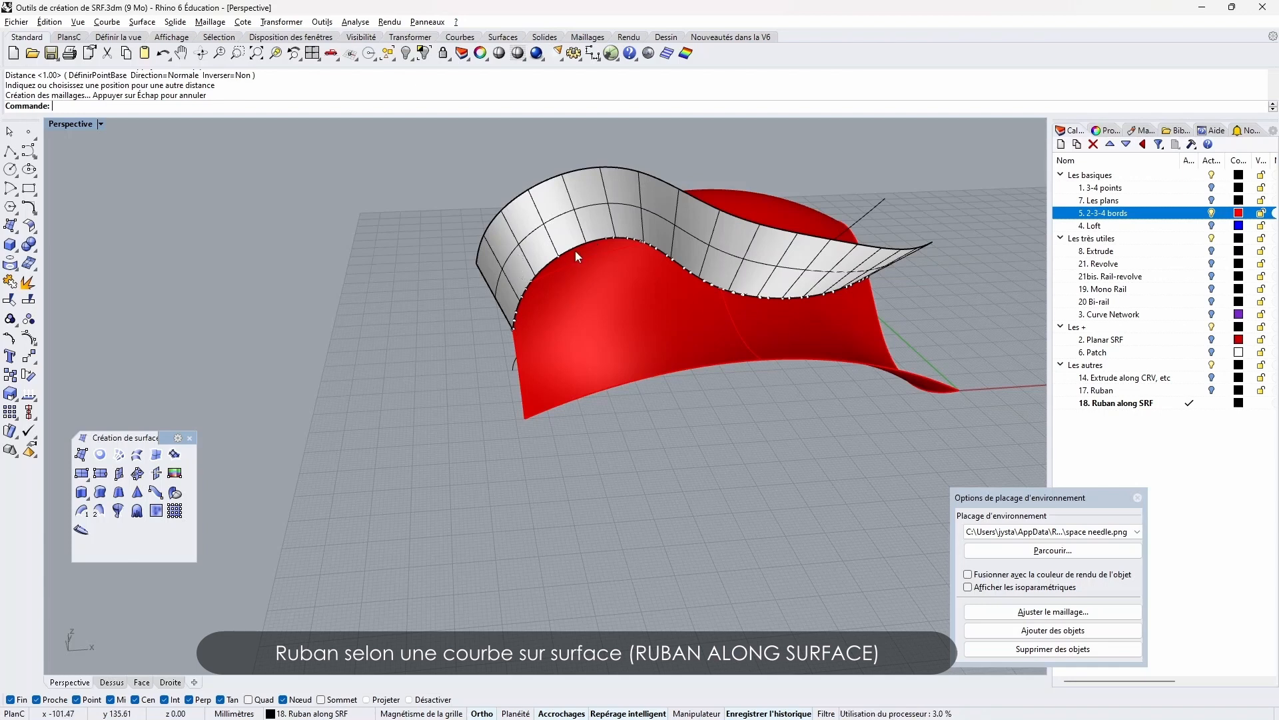
right_click_drag(617, 272, 699, 335)
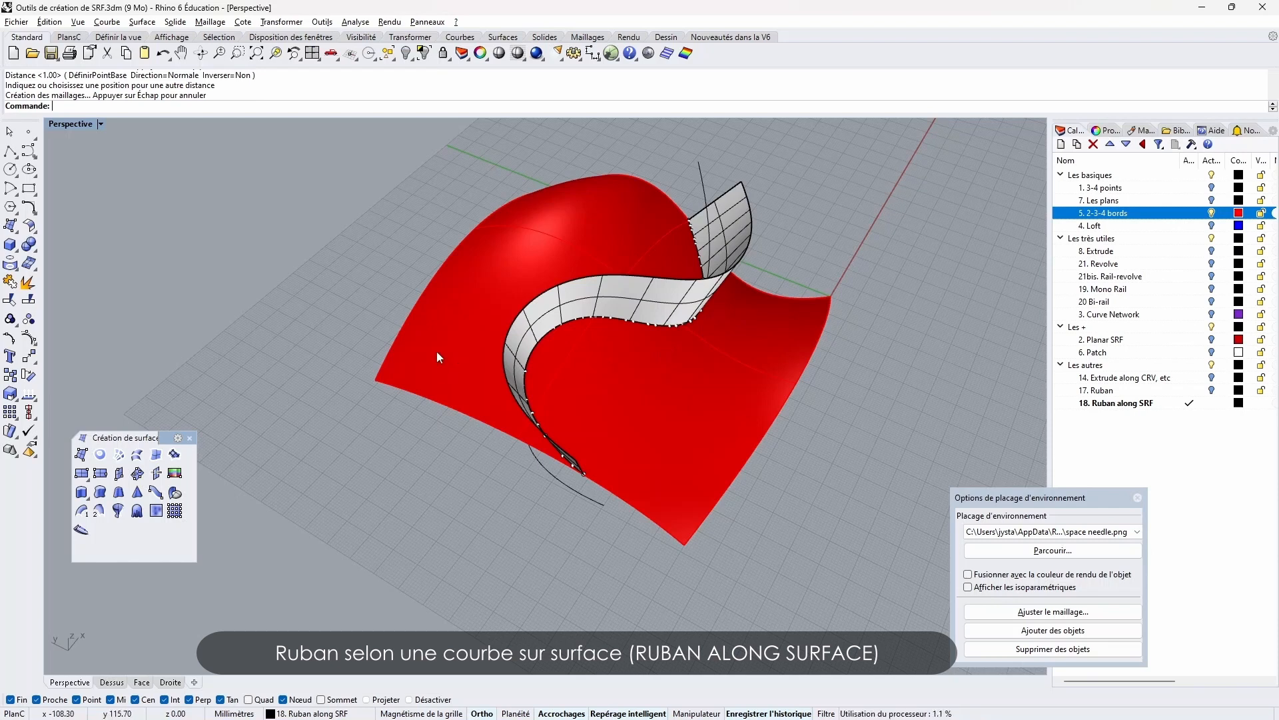
Offset the red surface upward by 8 mm as an open, non-solid surface
left_click(507, 282)
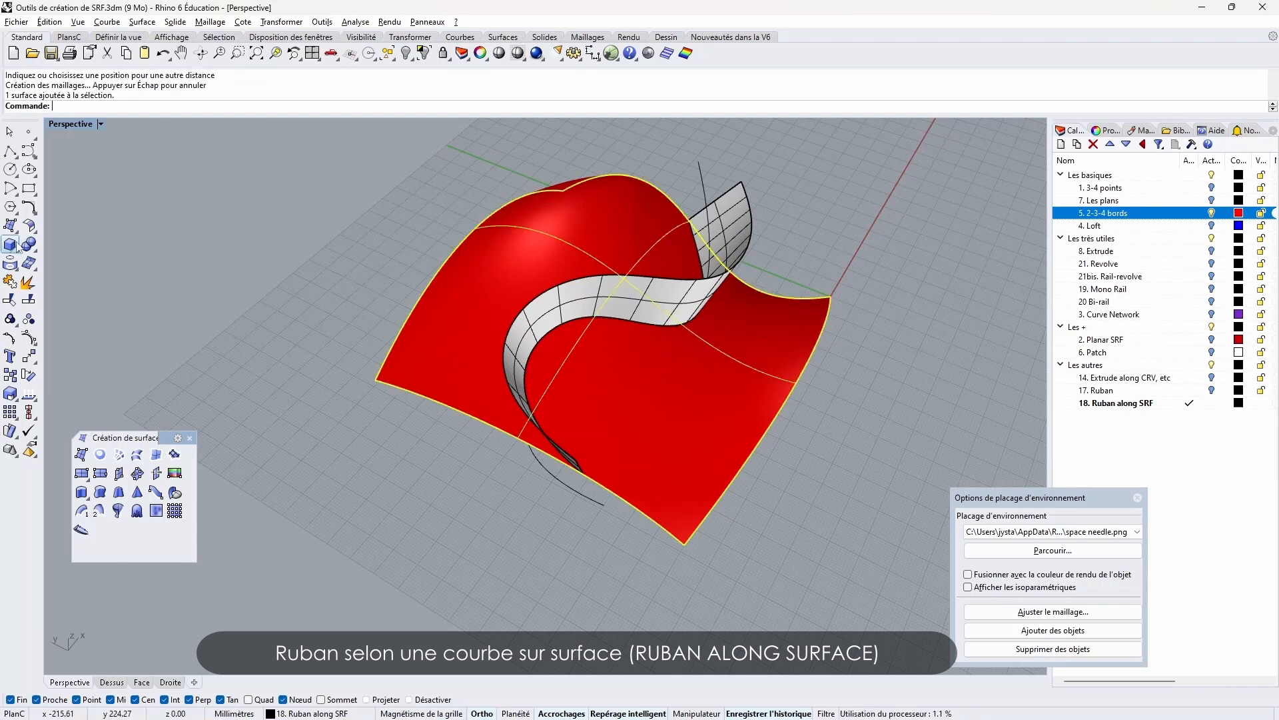
left_click(31, 227)
left_click(104, 254)
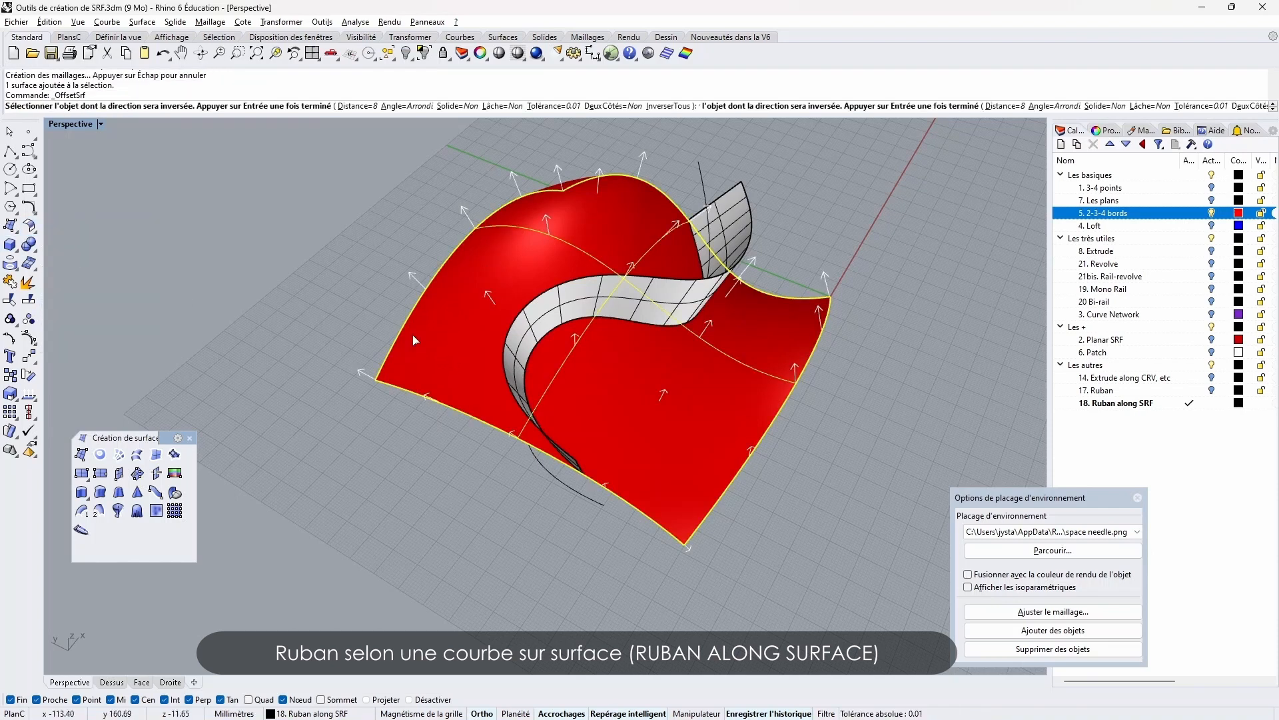
right_click(399, 295)
right_click_drag(398, 295, 588, 245)
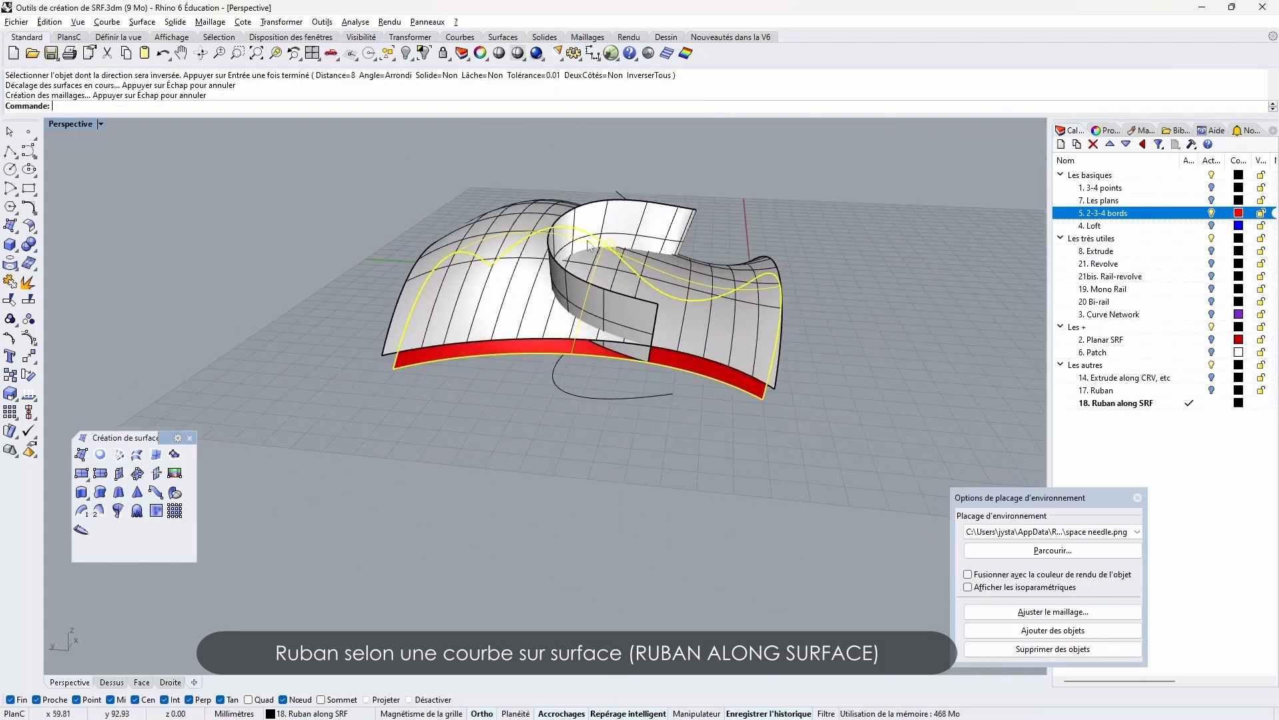
right_click(746, 224)
key("Escape")
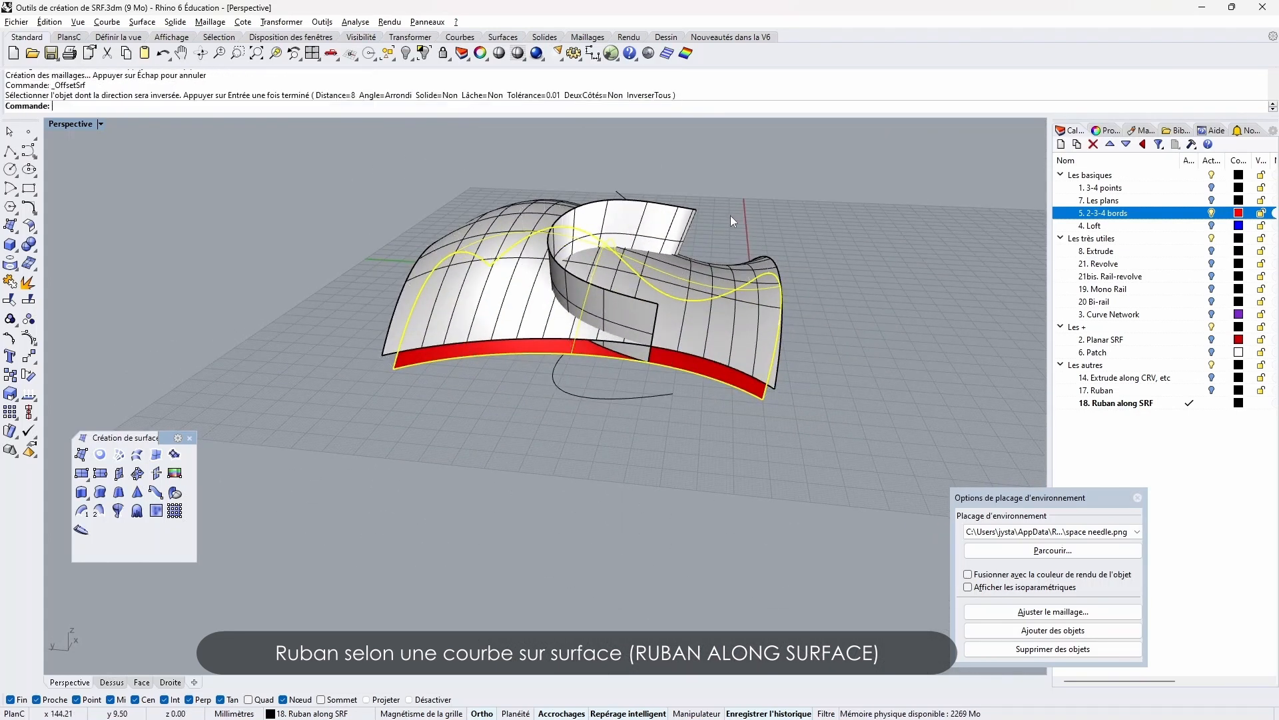
key("Escape")
Trim away the front part of the offset surface with the fin, and the part of the fin rising above the offset surface
left_click(671, 226)
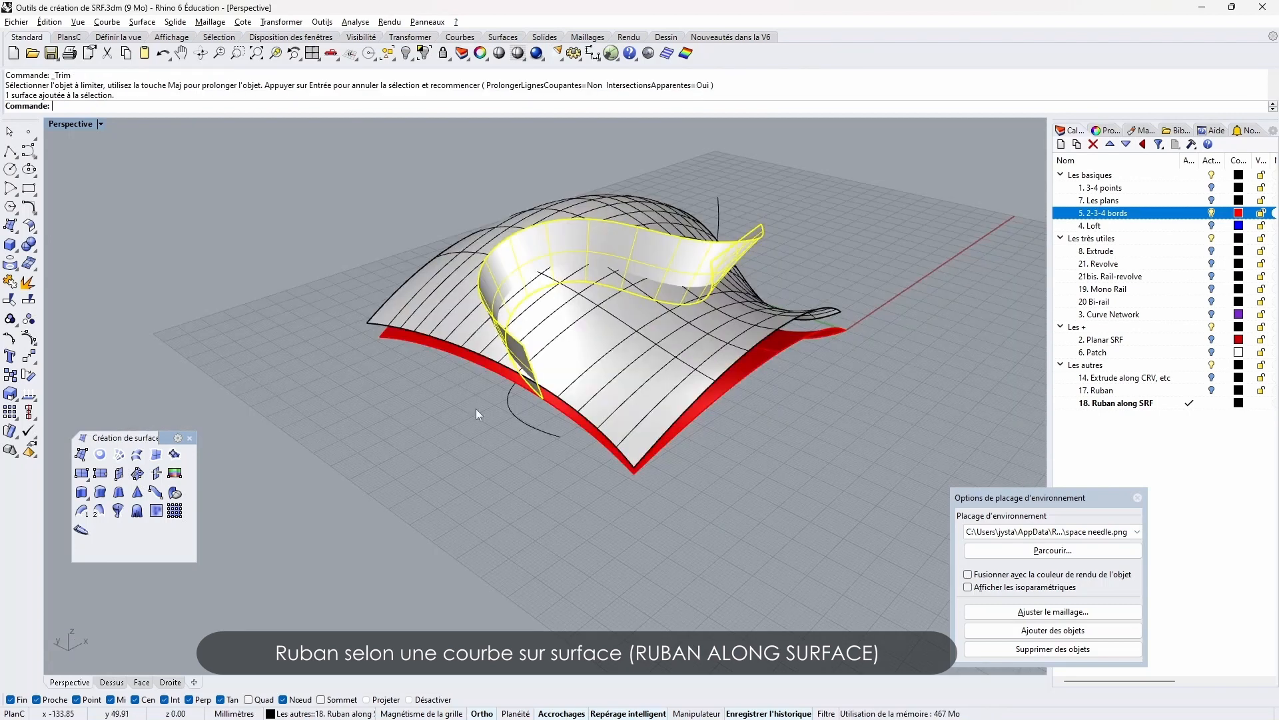
left_click(10, 300)
left_click(619, 321)
right_click(619, 322)
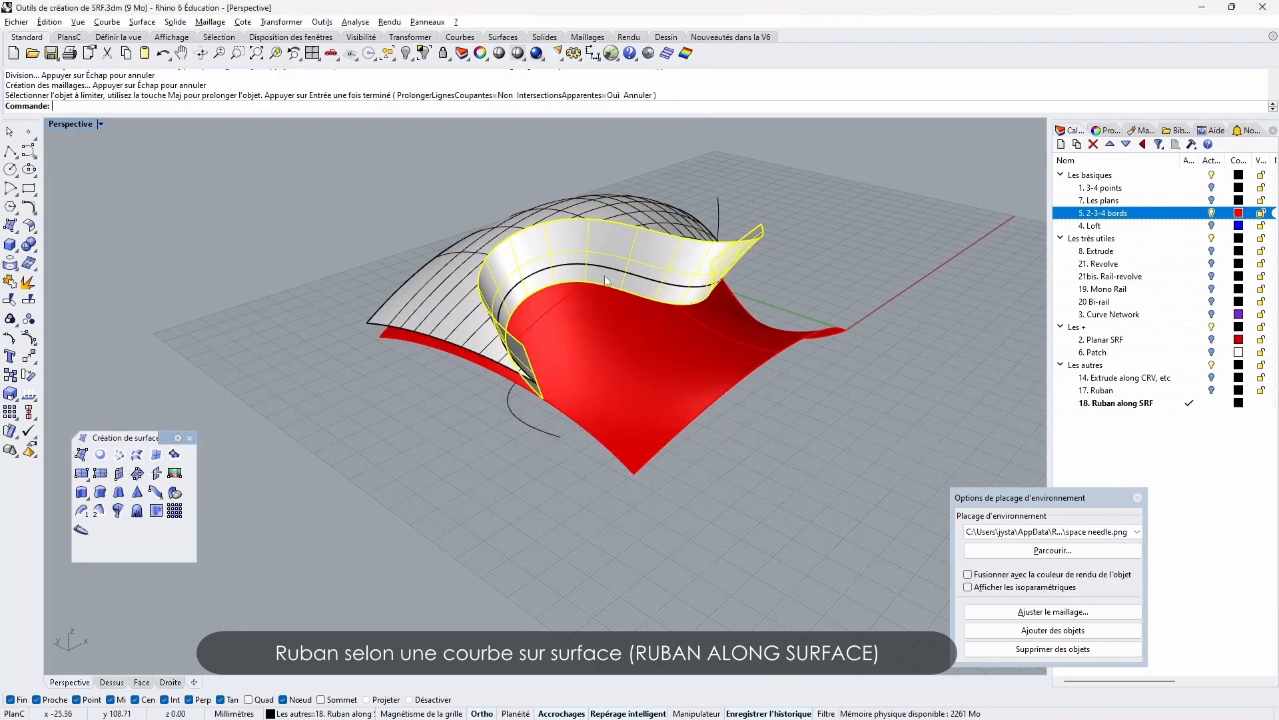
left_click(470, 278)
right_click(490, 277)
left_click(540, 257)
right_click(541, 282)
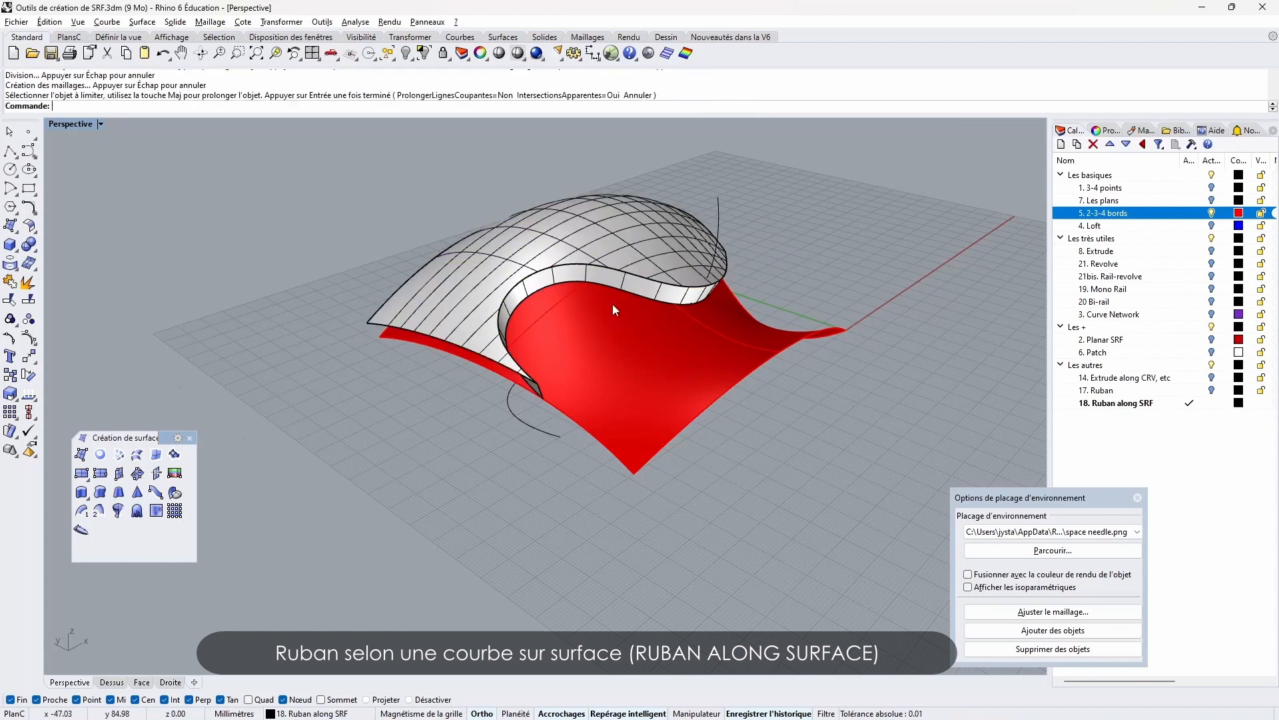
Fillet the edge between the trimmed offset surface and the fin
right_click_drag(611, 307, 593, 320)
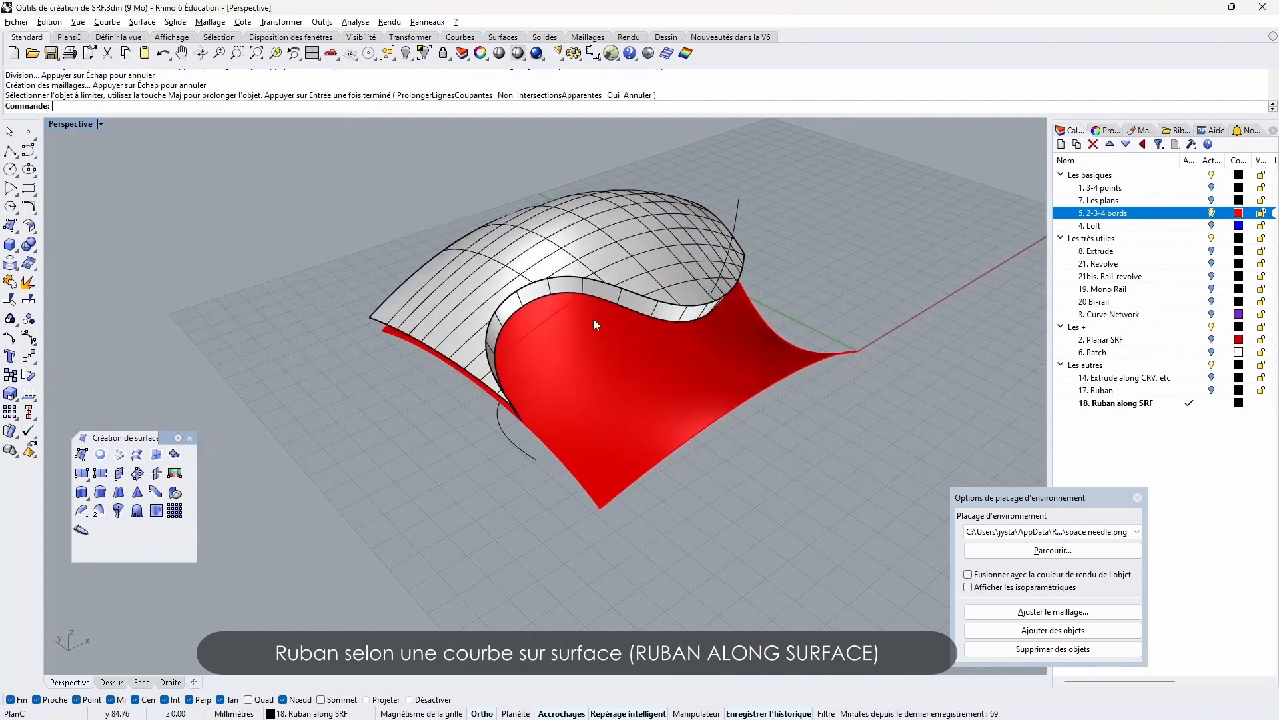
left_click(29, 227)
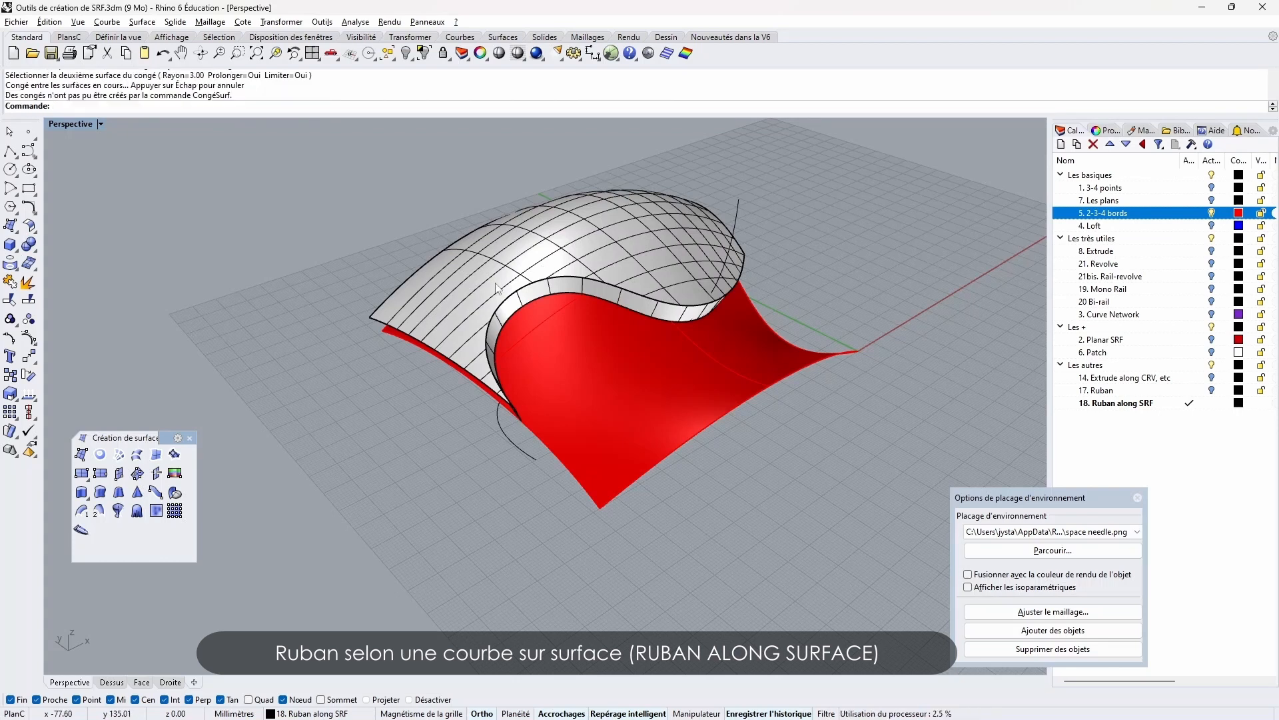
left_click(529, 273)
left_click(561, 309)
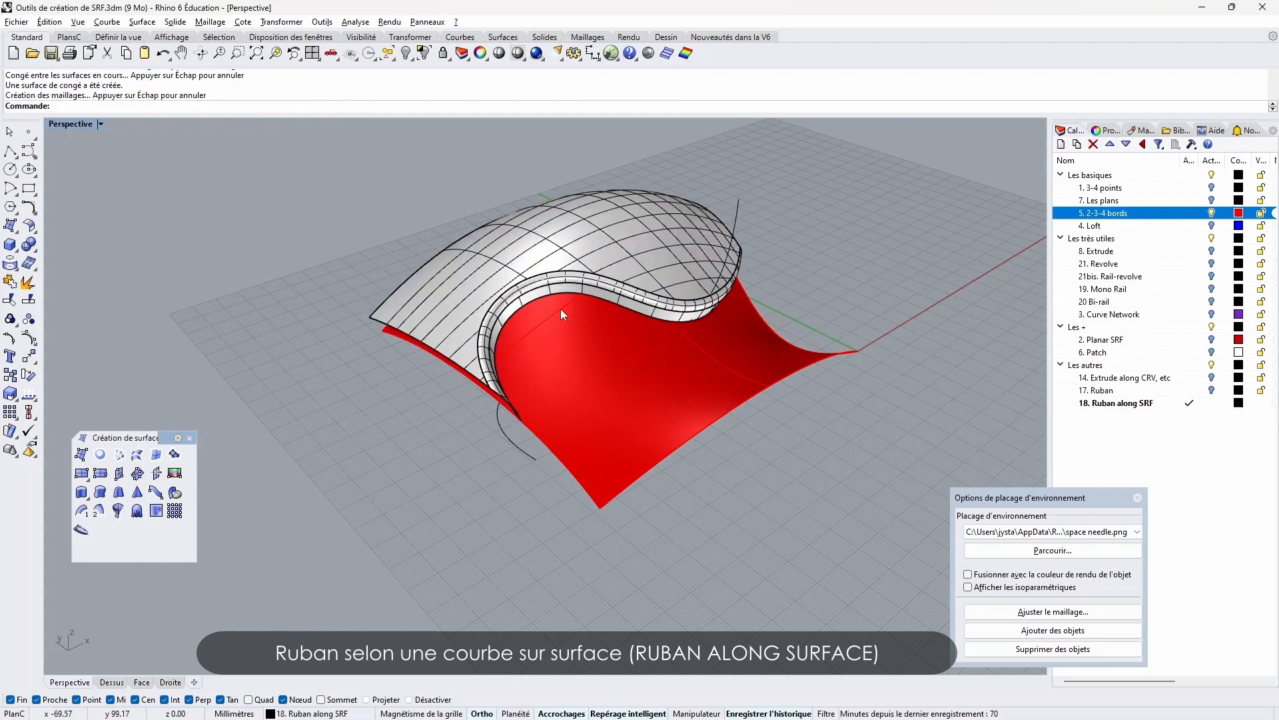
Apply environment map analysis to the base, fin, fillet and offset surfaces and inspect their reflections
right_click_drag(561, 309, 615, 368)
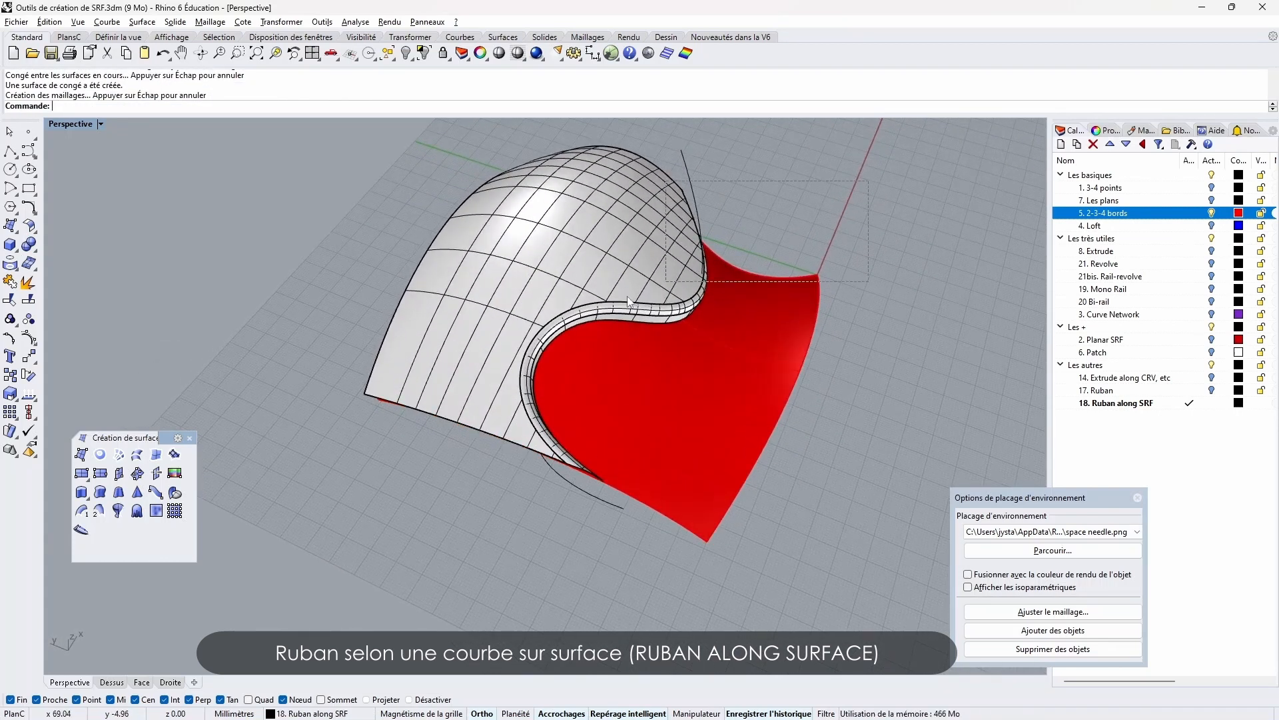
left_click_drag(629, 304, 551, 322)
left_click(648, 54)
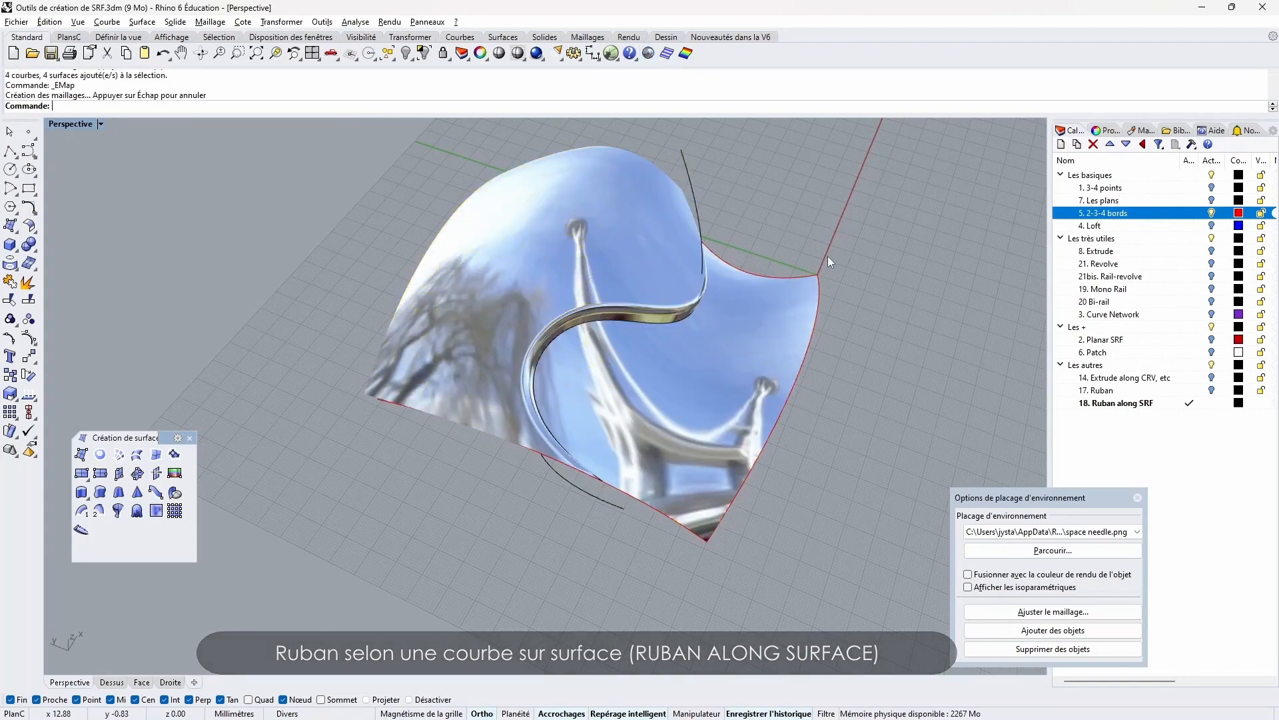
right_click_drag(828, 256, 1048, 333)
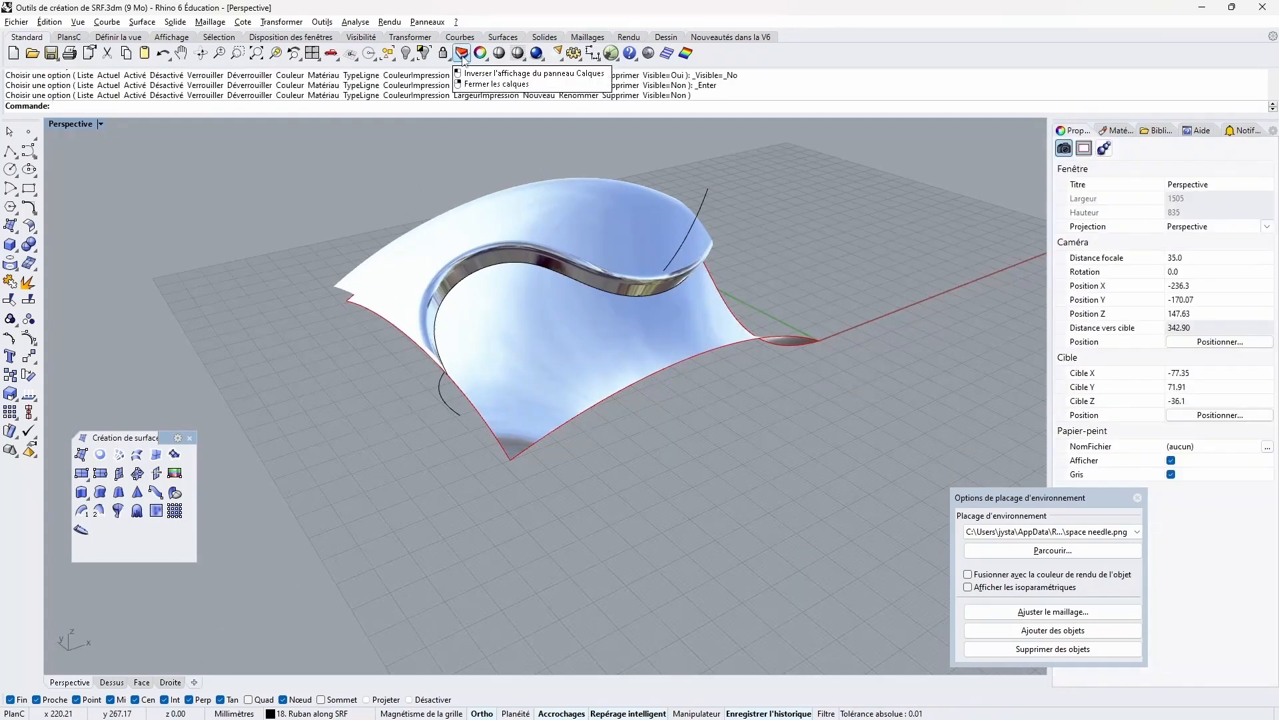
Turn on all layers and apply environment map analysis to every object in the model
left_click(467, 54)
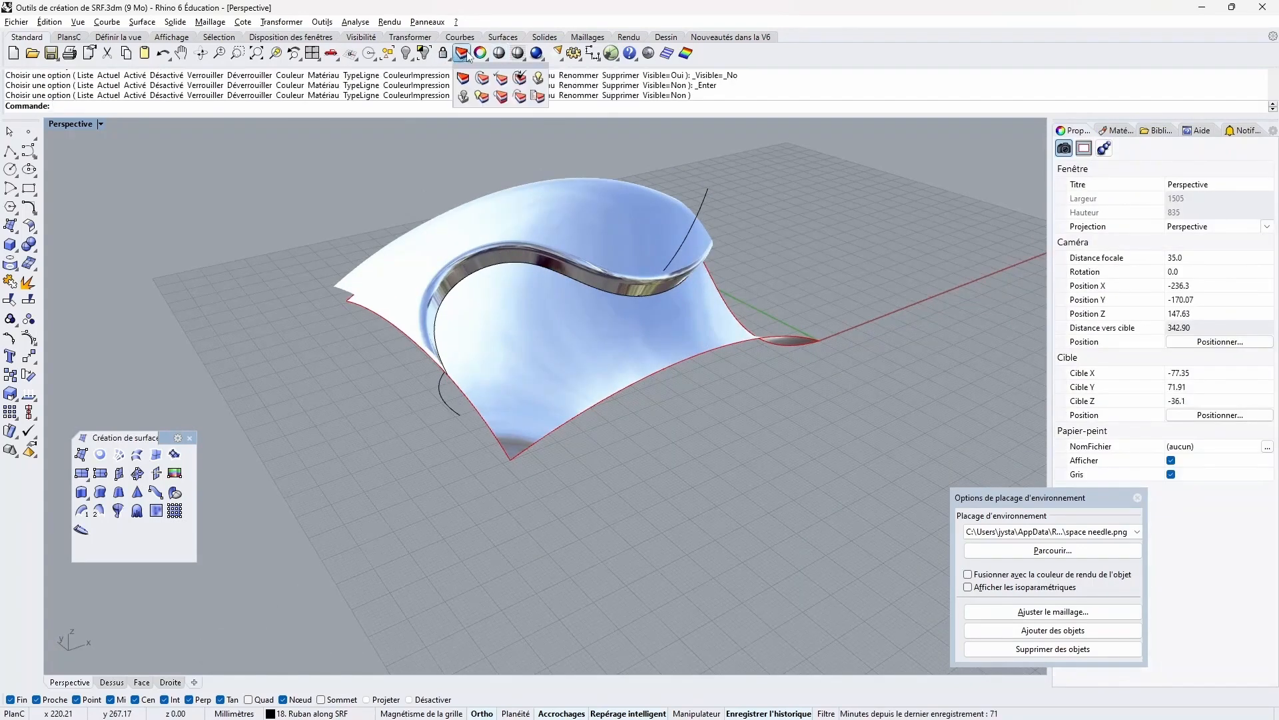
left_click(538, 78)
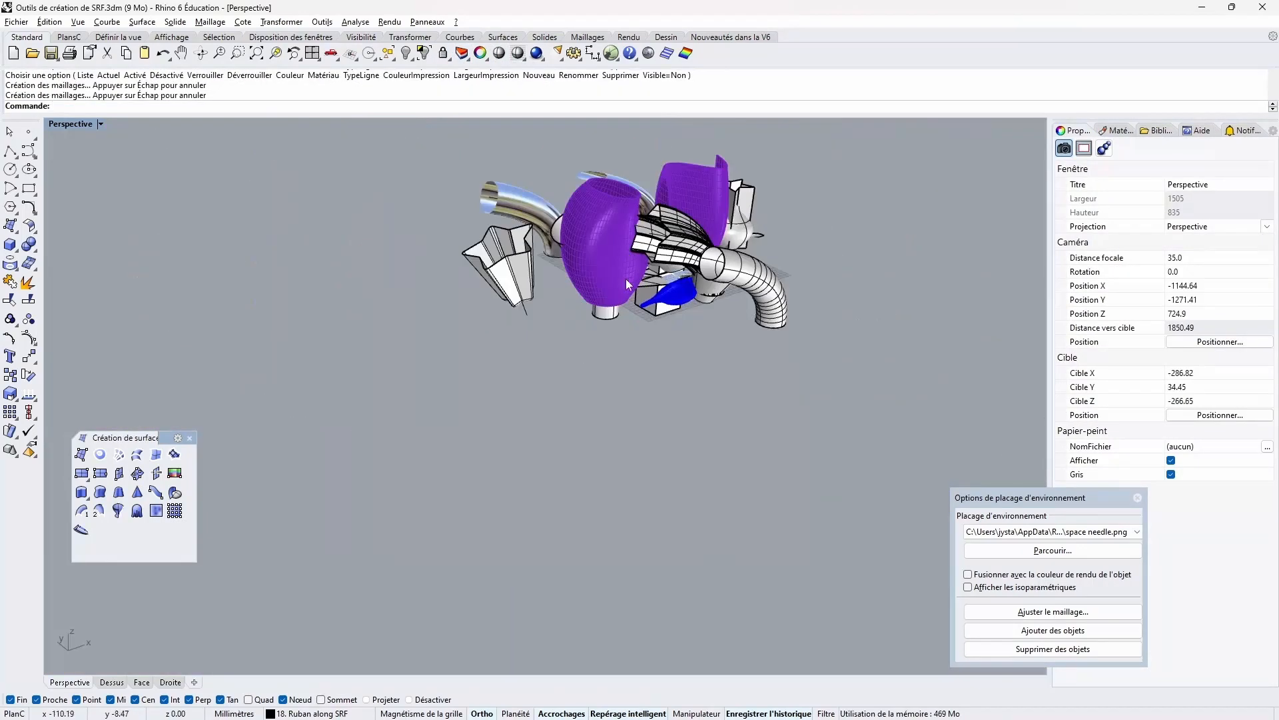
left_click_drag(917, 191, 386, 333)
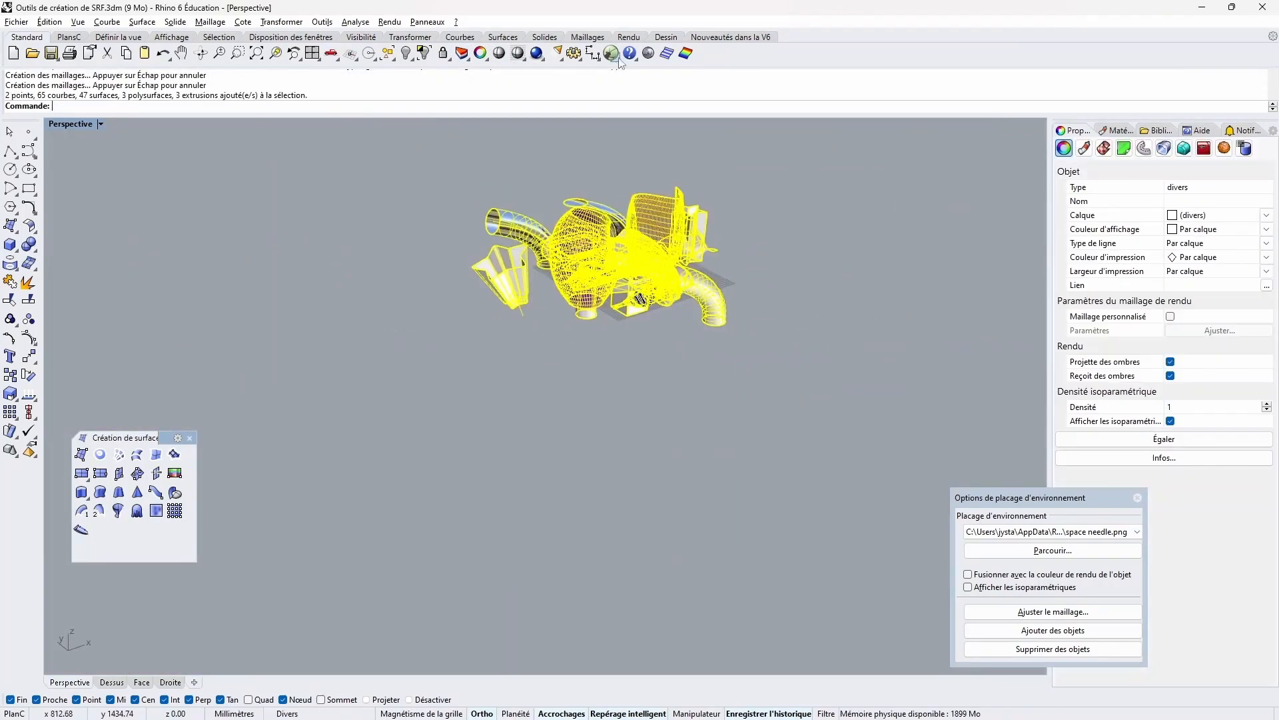
left_click(611, 53)
left_click(1138, 497)
left_click(754, 391)
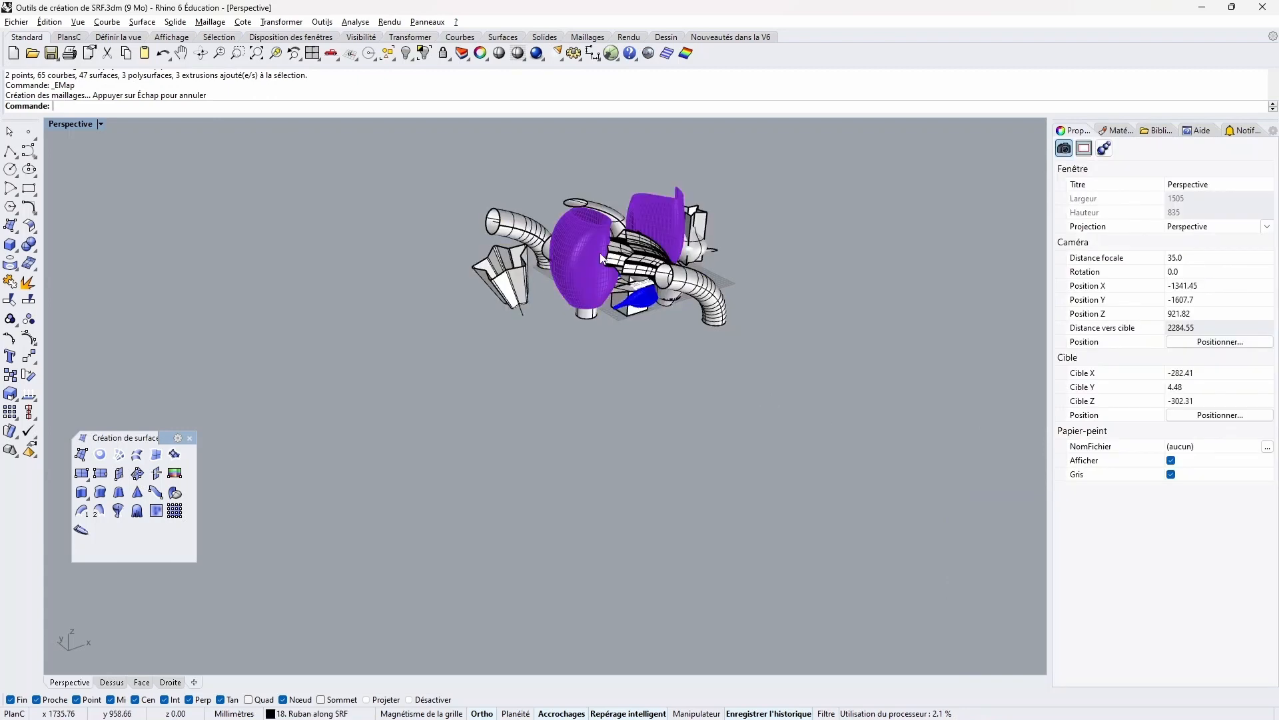
left_click_drag(837, 155, 391, 349)
left_click(648, 53)
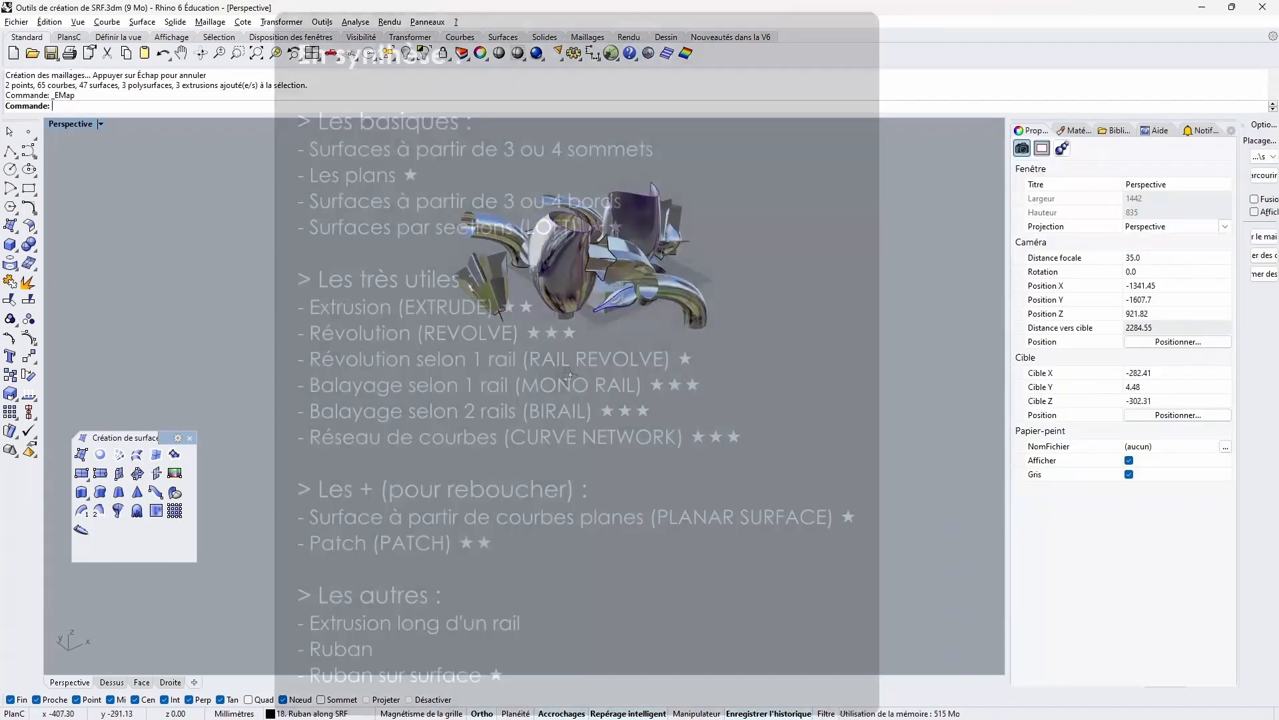
Close the surface creation toolbar and examine the reflections across all the example surfaces from several angles
right_click_drag(570, 378, 727, 368)
right_click_drag(506, 315, 796, 508, "shift")
scroll(558, 481, "up", 8)
left_click(189, 438)
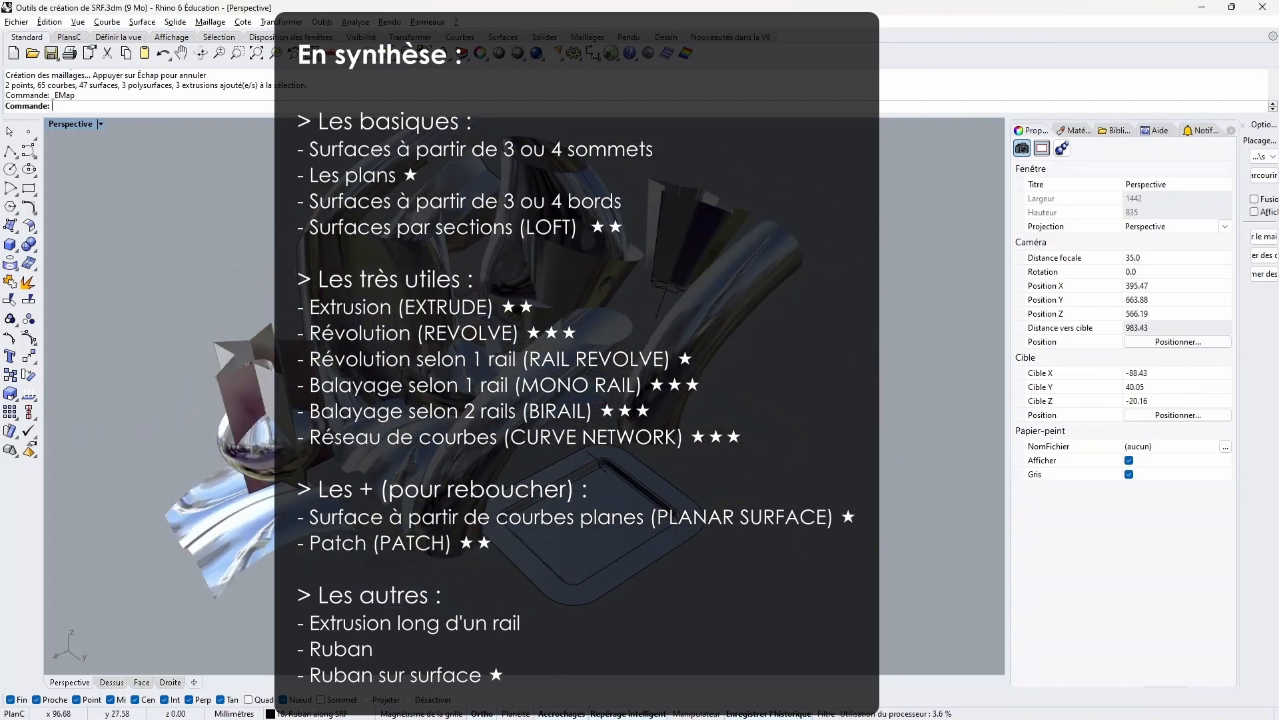
right_click_drag(751, 437, 678, 479)
scroll(633, 452, "down", 5)
right_click_drag(780, 493, 753, 443)
scroll(629, 413, "up", 5)
right_click_drag(629, 413, 619, 440)
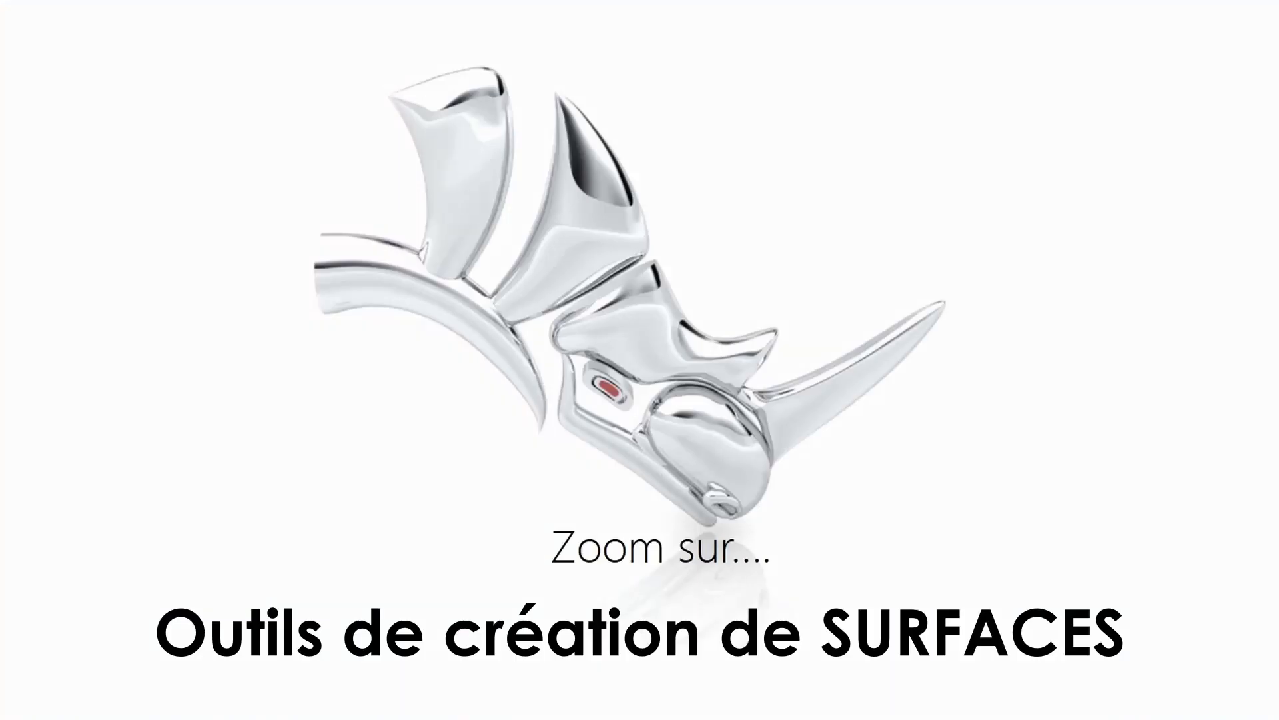